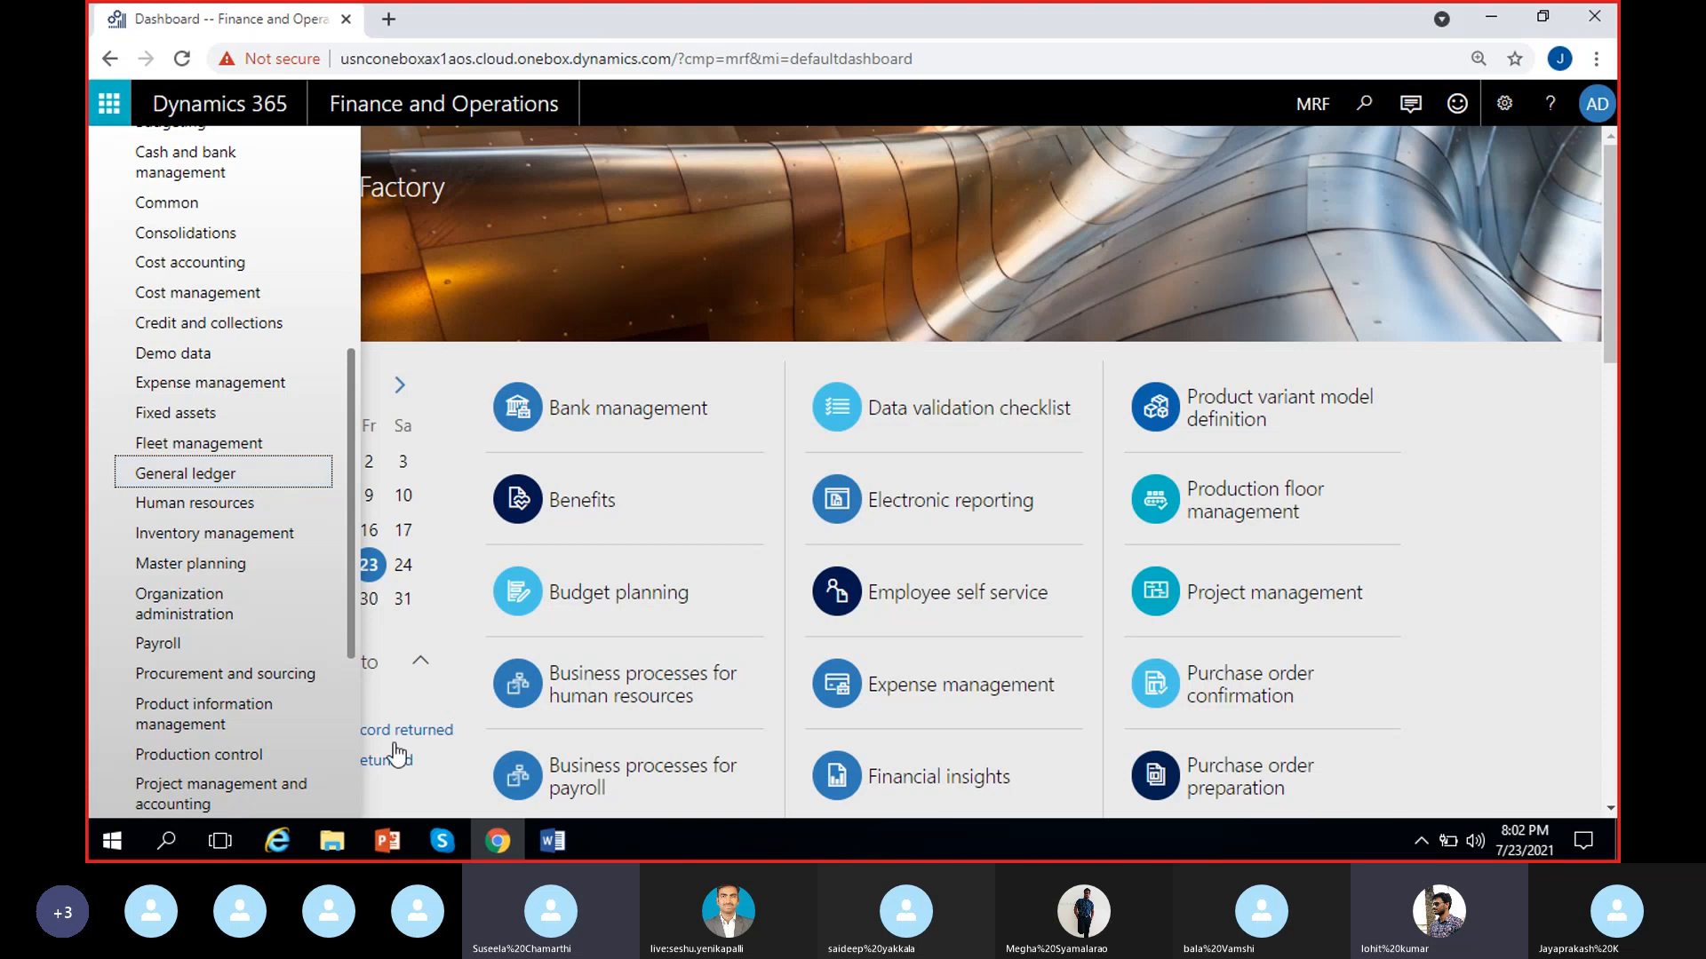
- Open the Chart of accounts page of the General ledger module
click(443, 841)
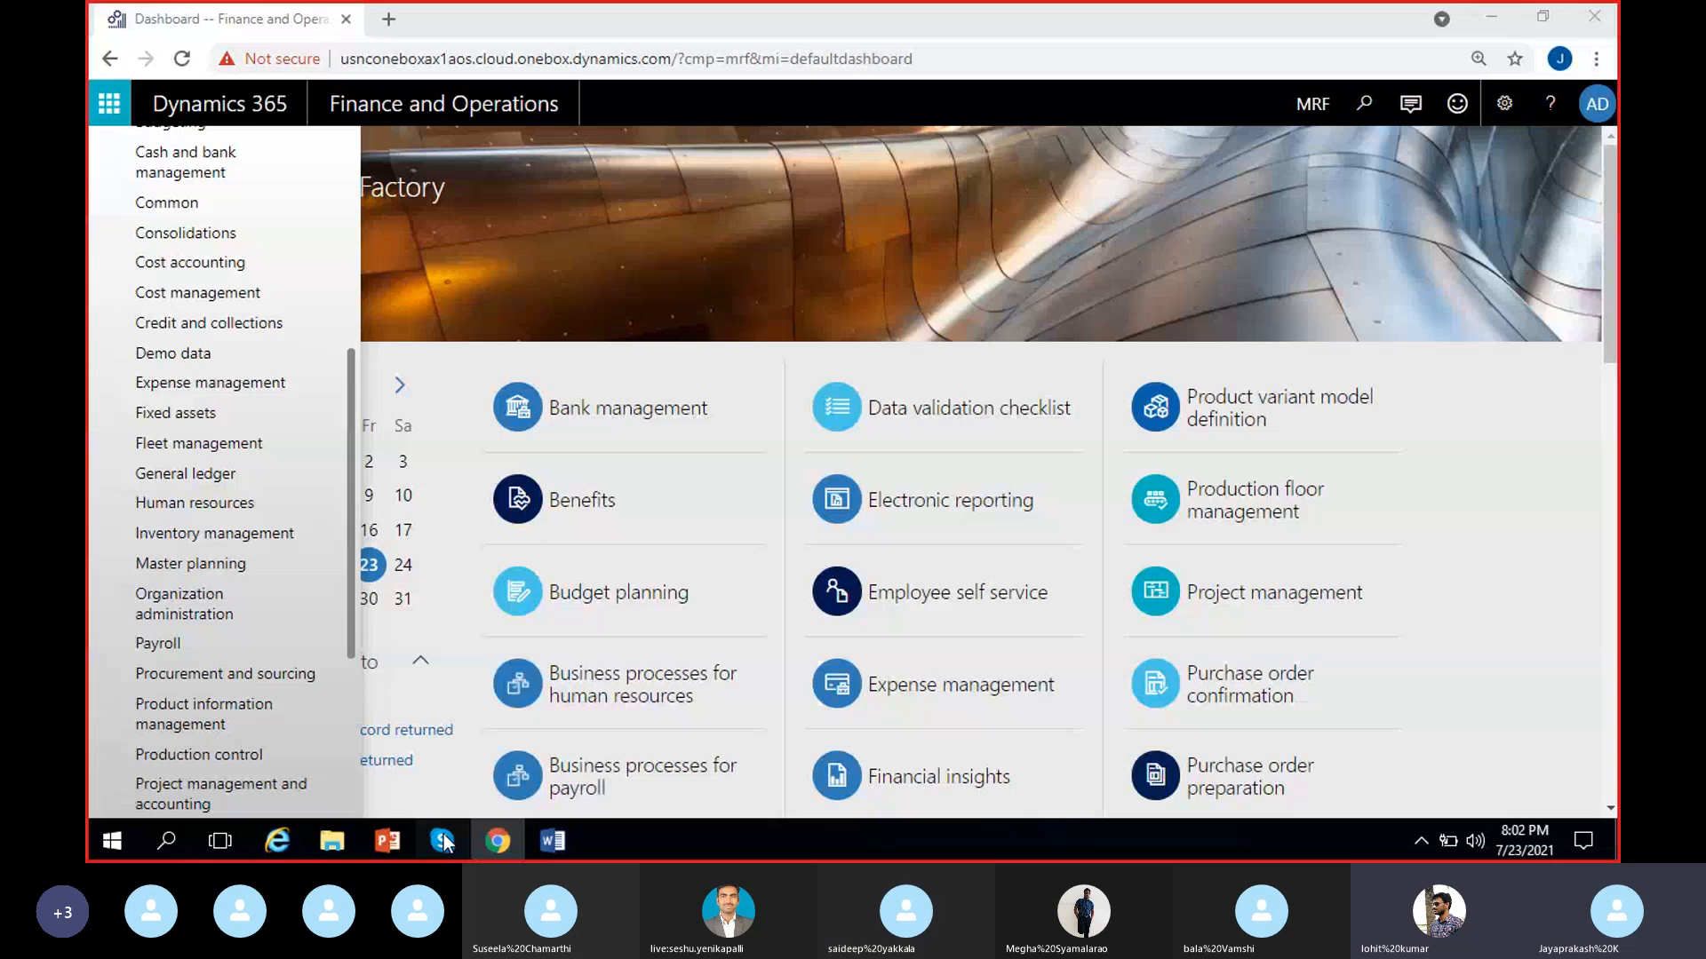
click(444, 843)
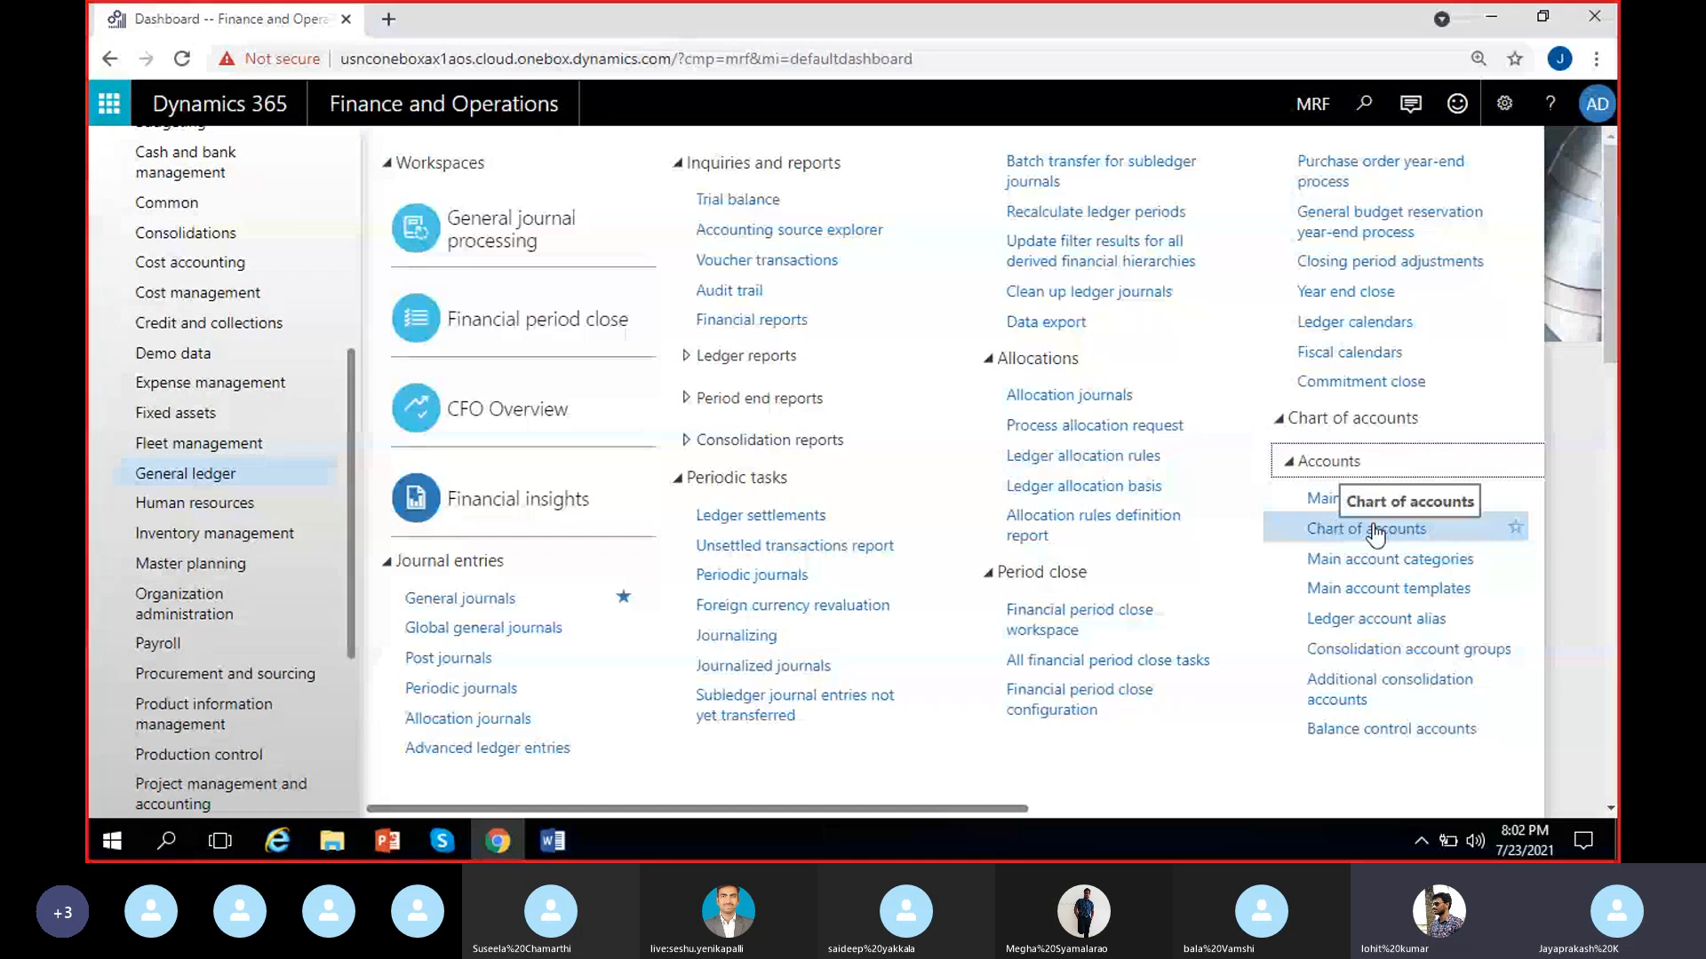
click(1375, 533)
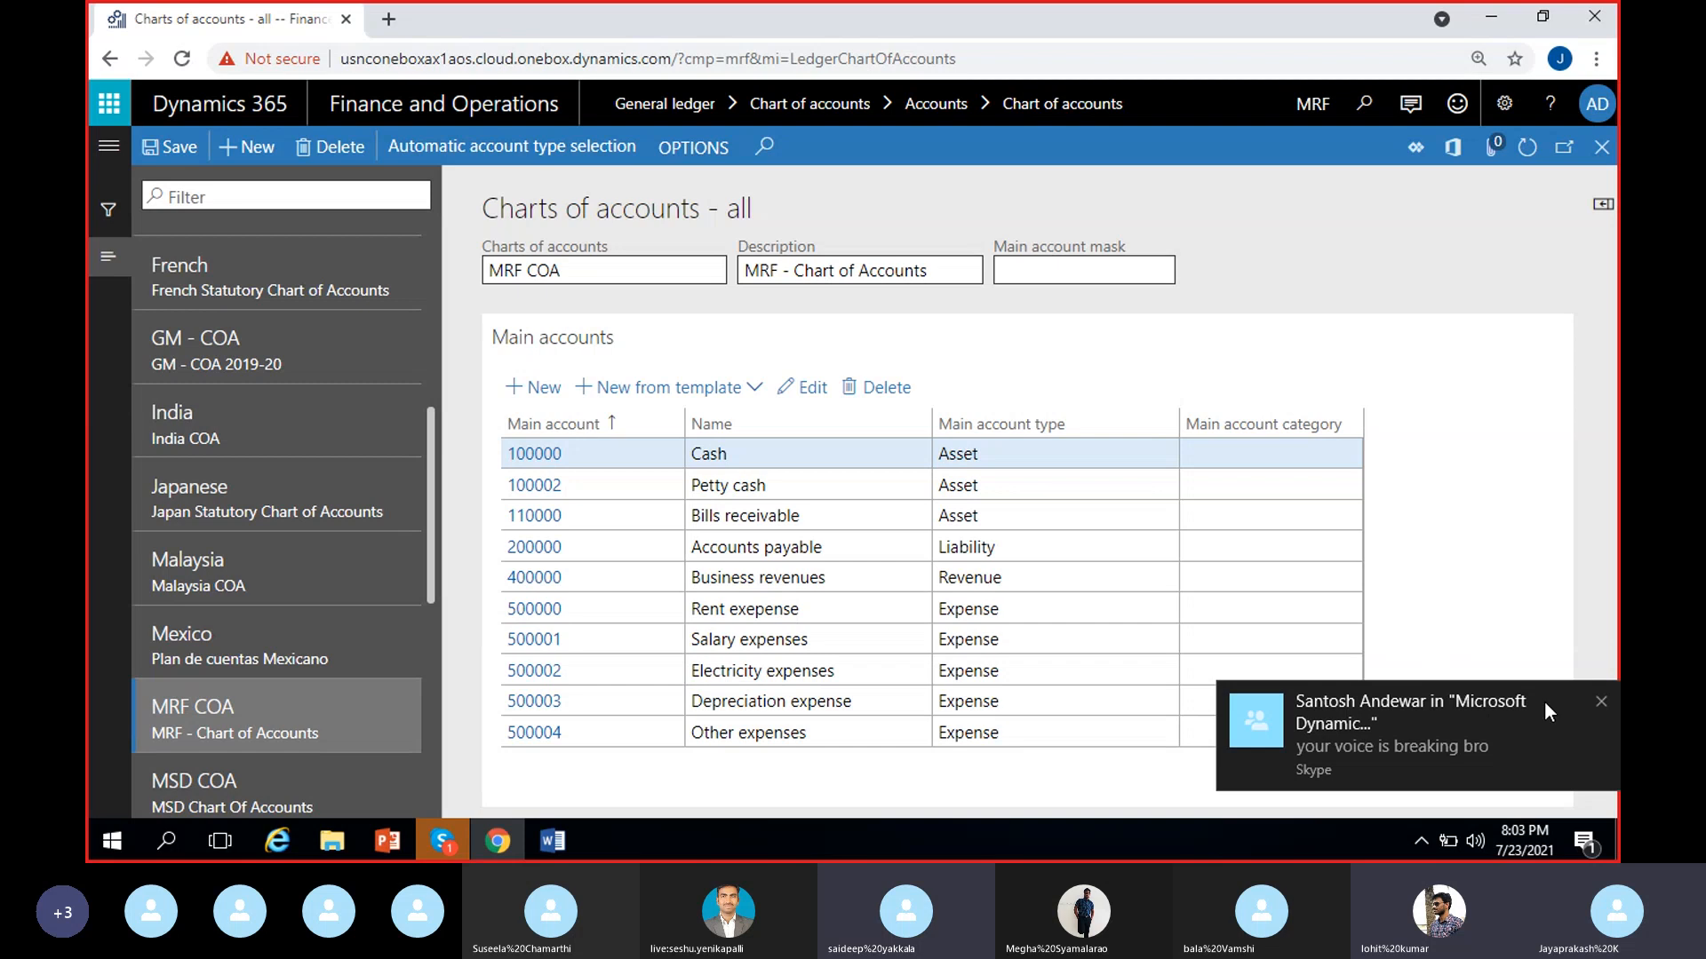
- Dismiss the chat notification and check the computer's Wi-Fi connection
click(1600, 701)
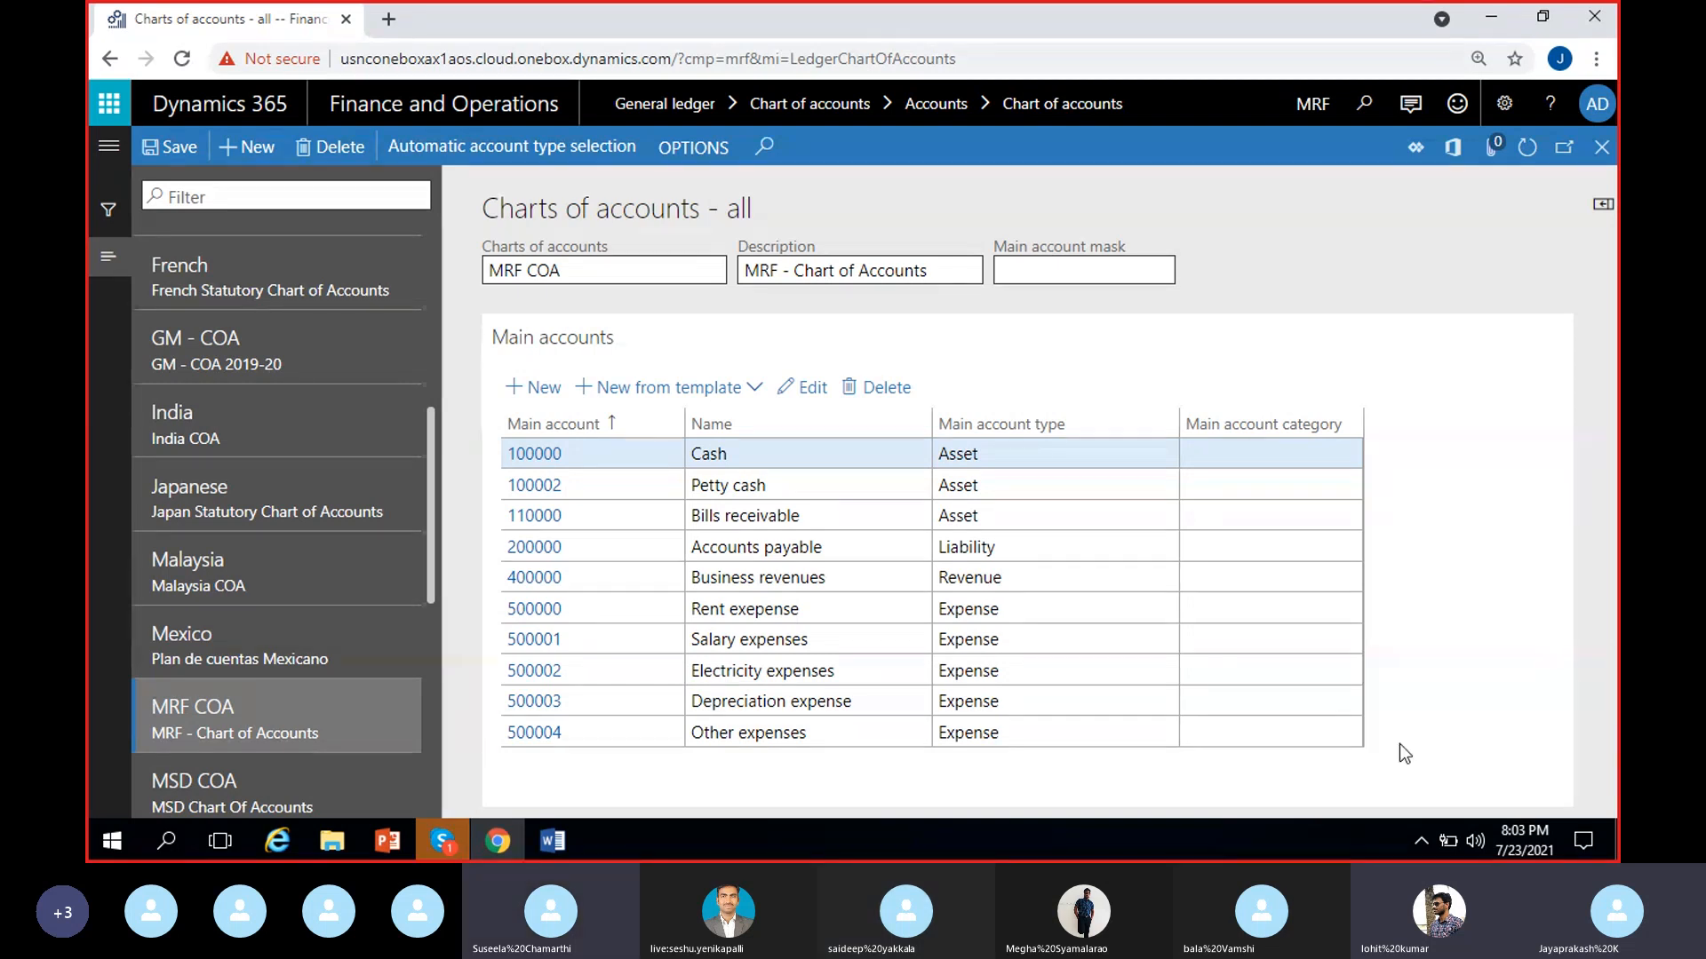
click(1421, 839)
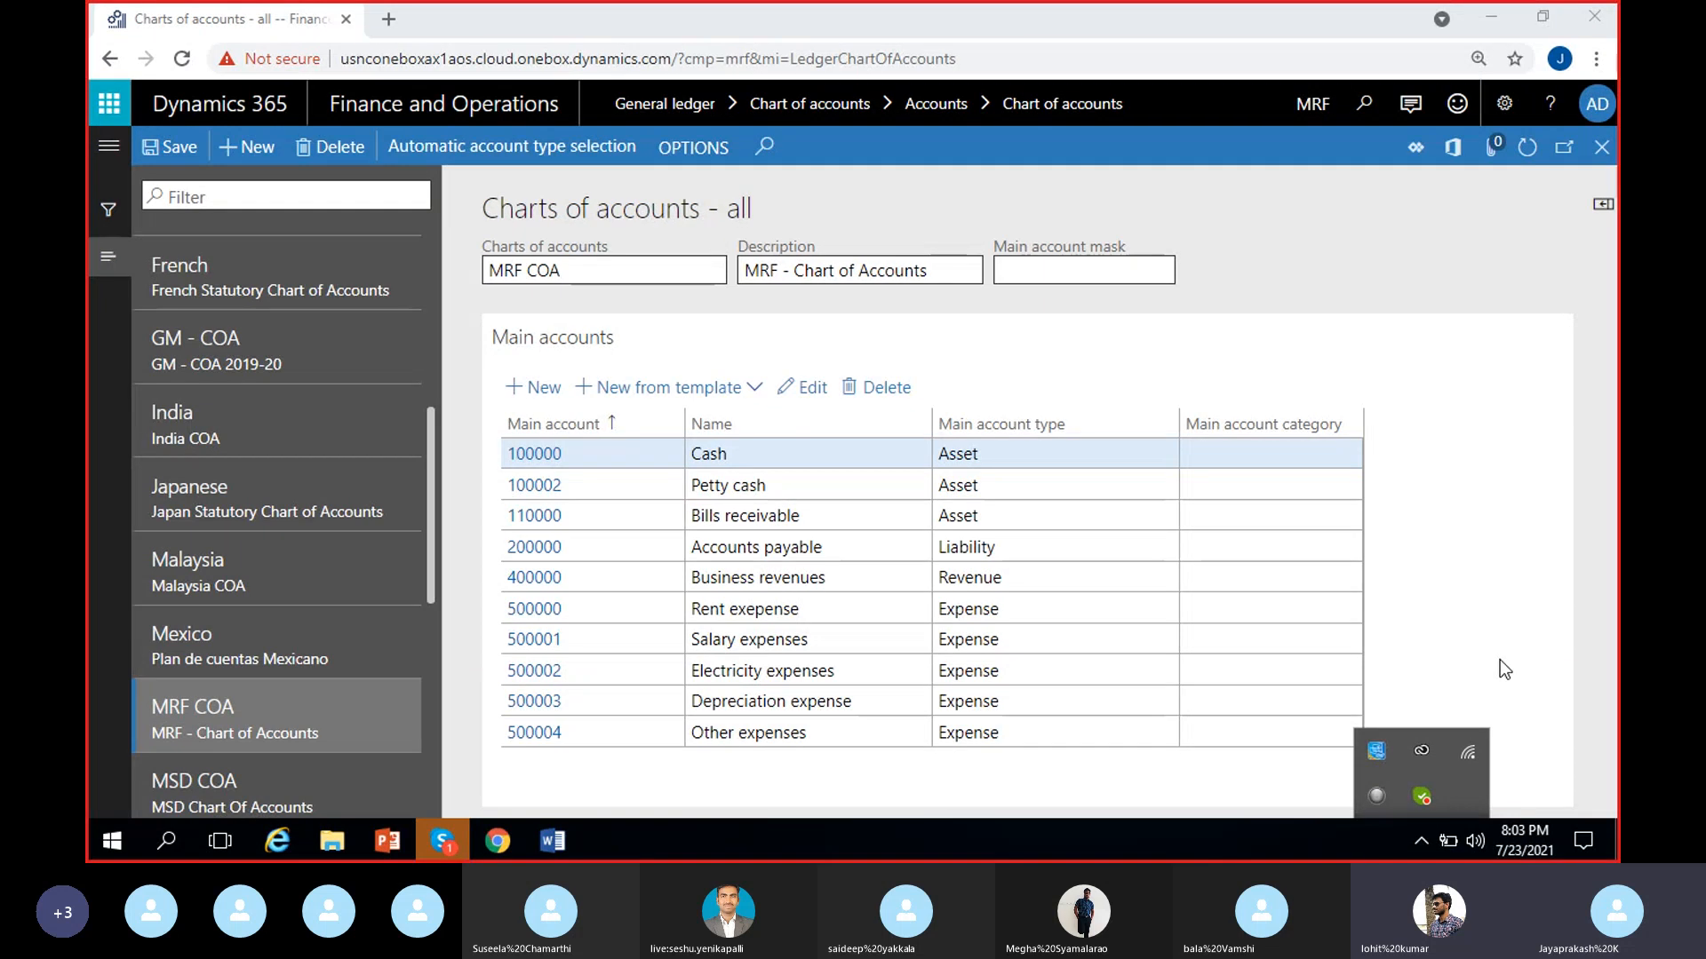
click(1468, 752)
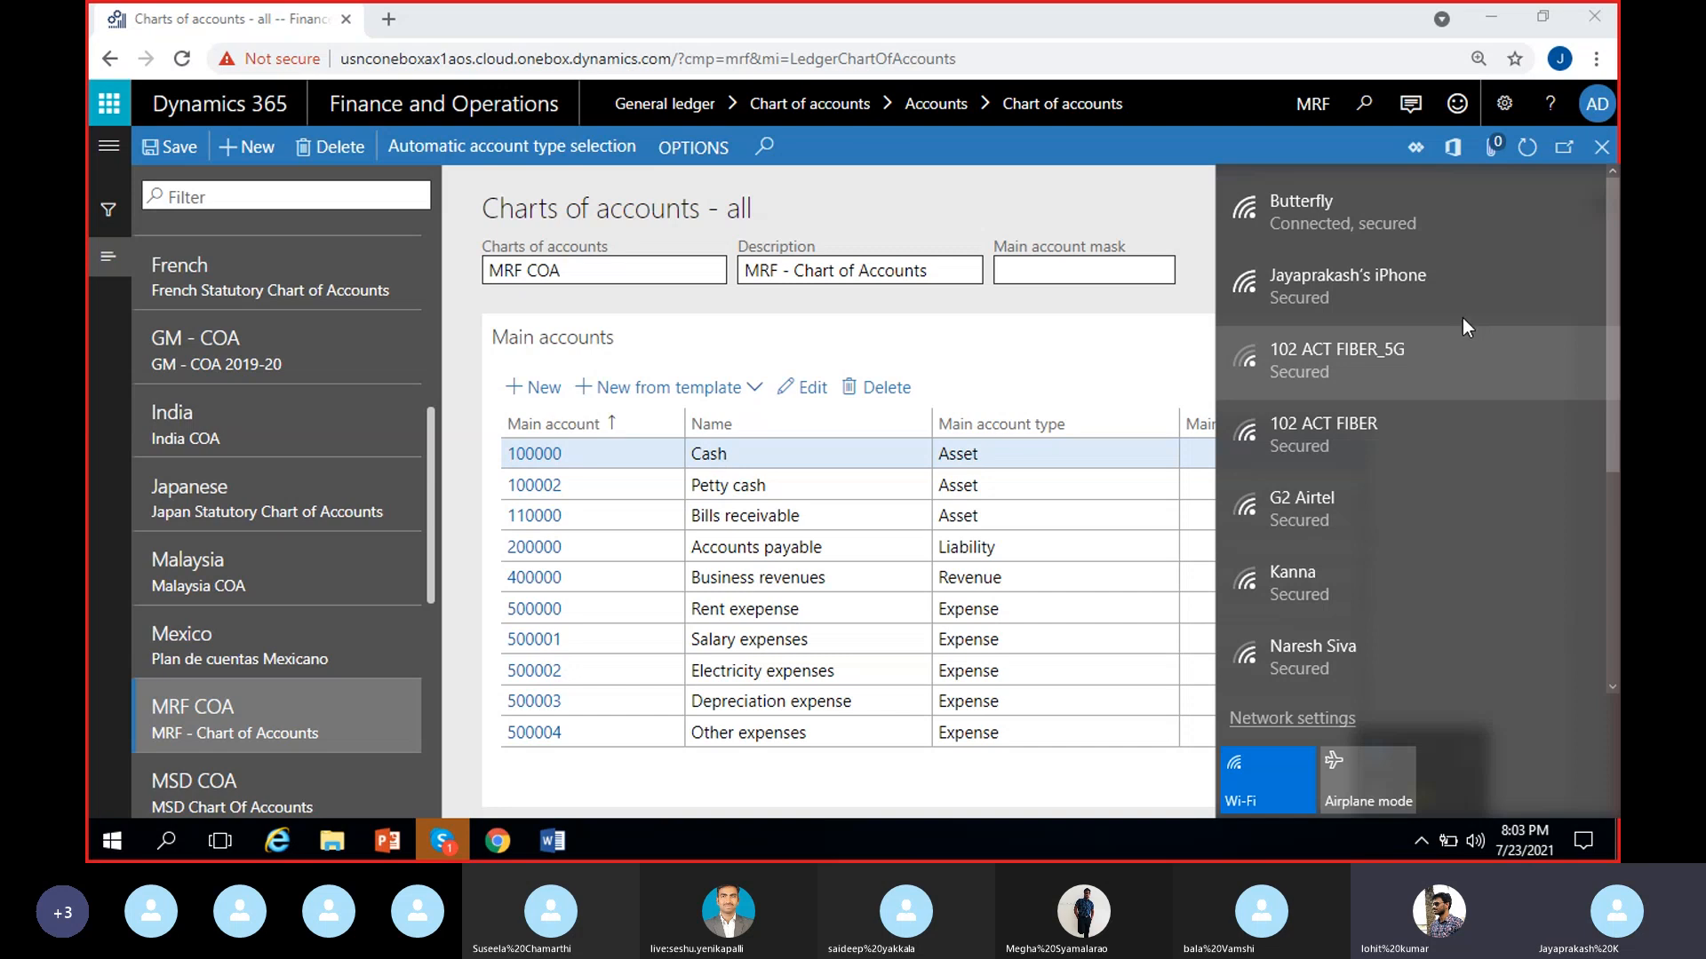
click(1538, 456)
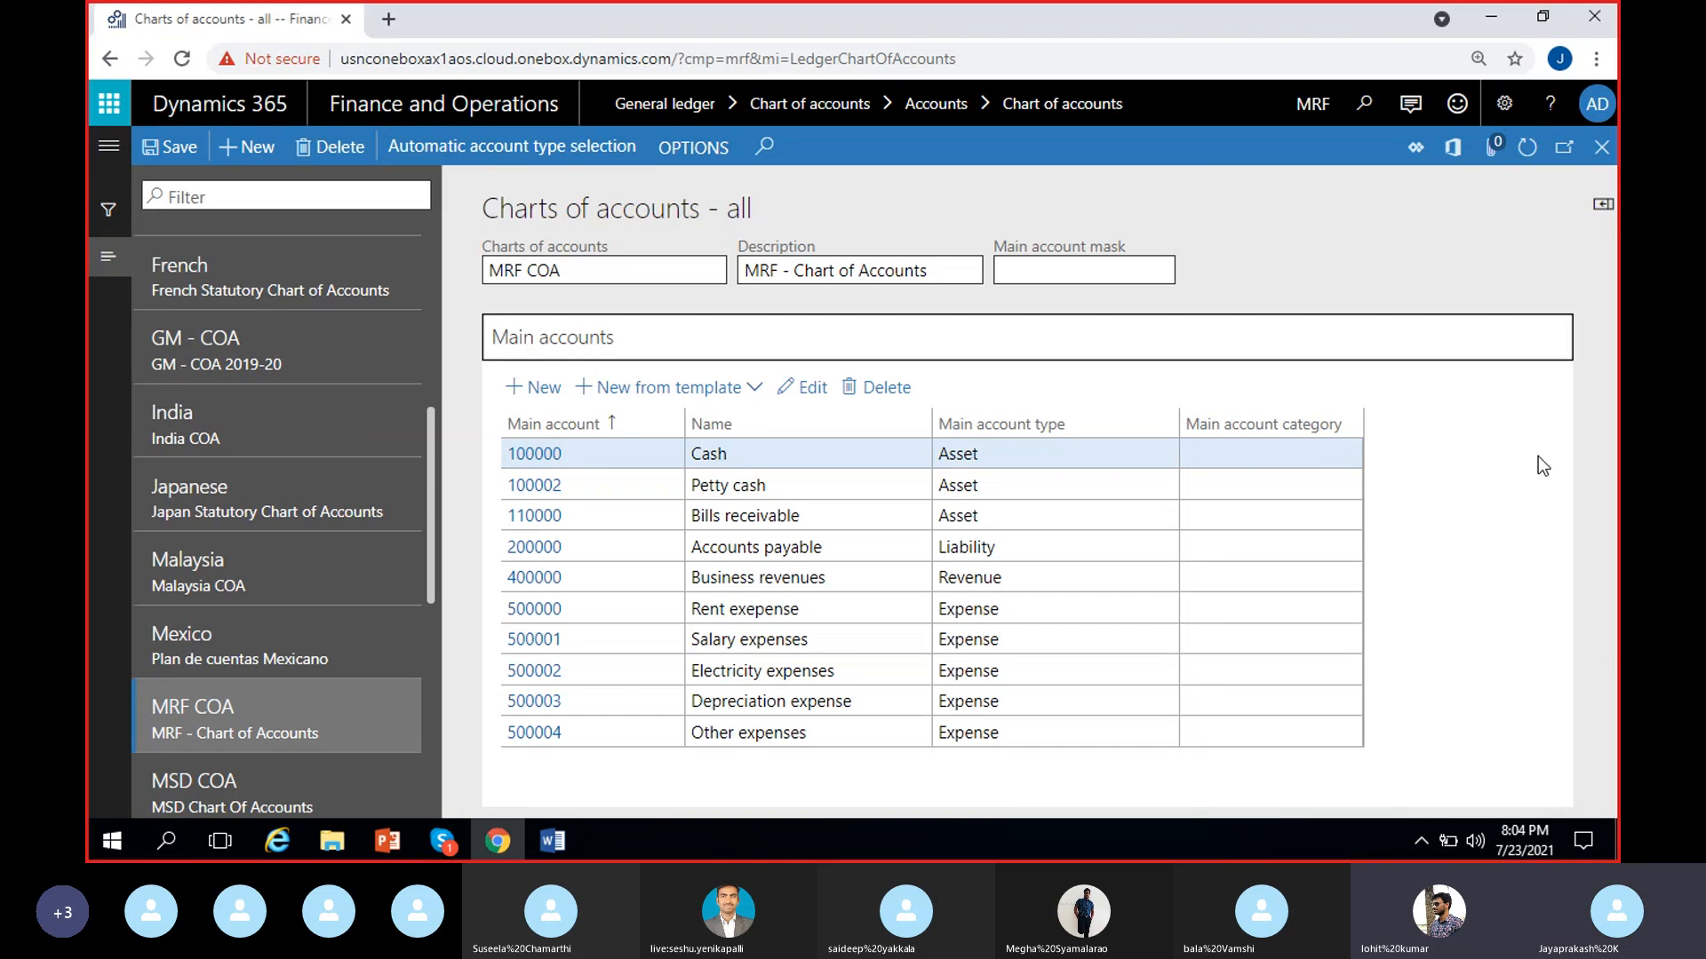
- Check the Skype call window and return to the chart of accounts in the browser
click(443, 841)
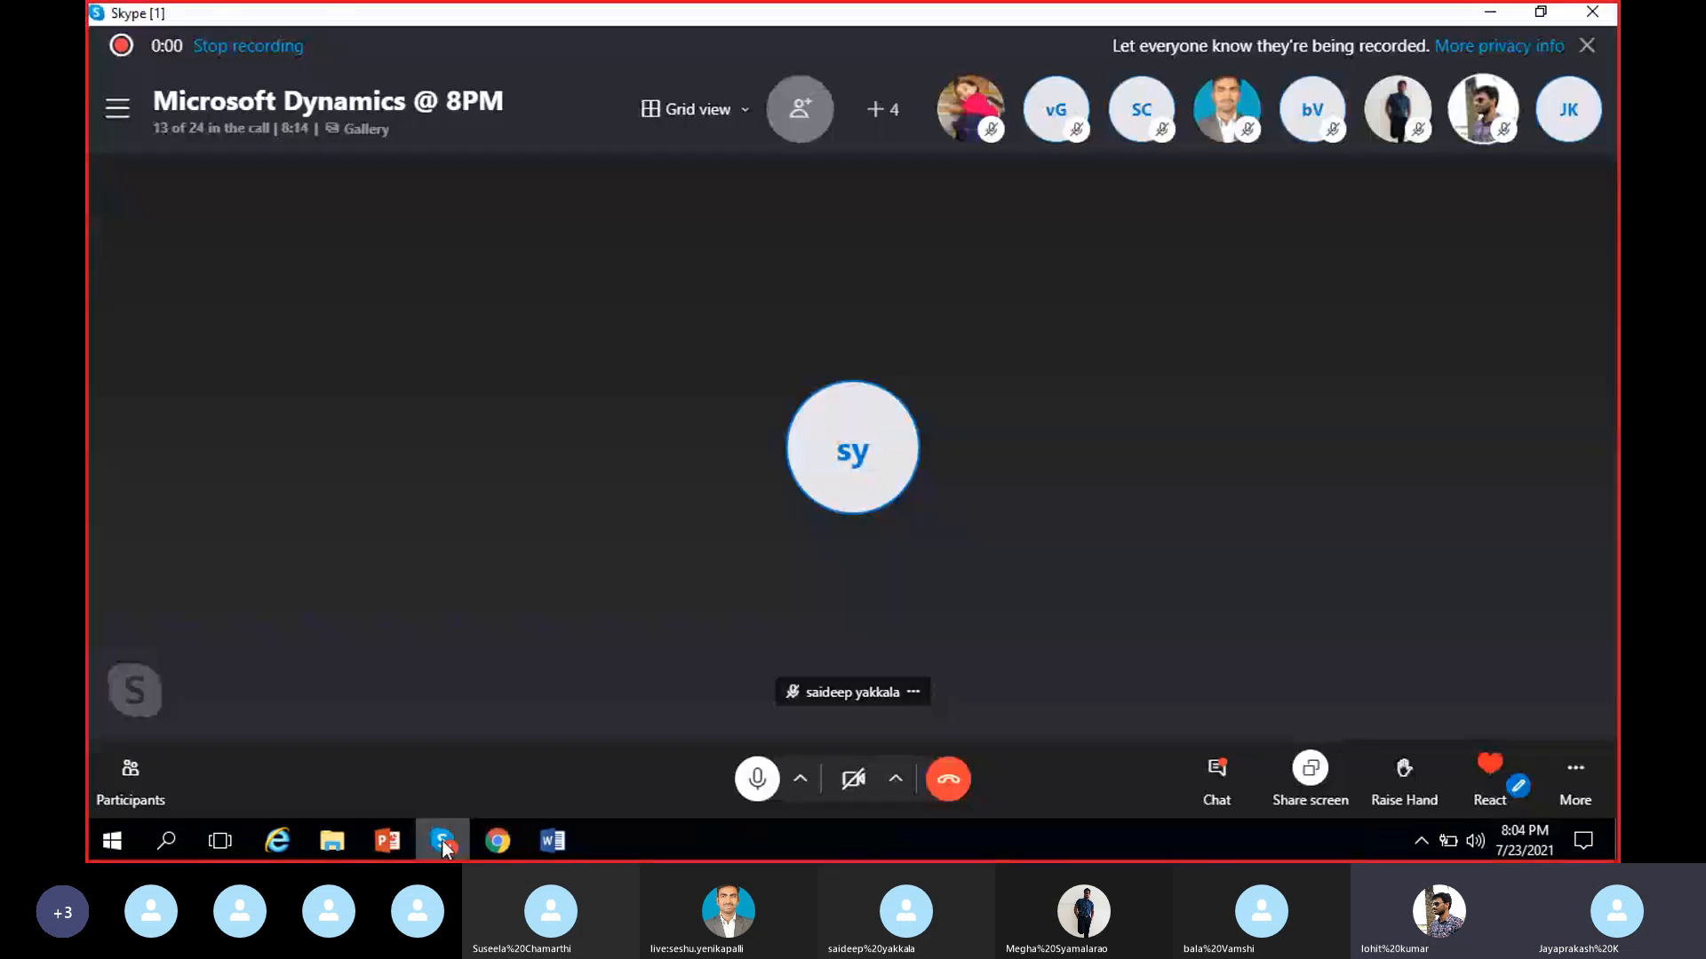
click(442, 840)
click(1432, 276)
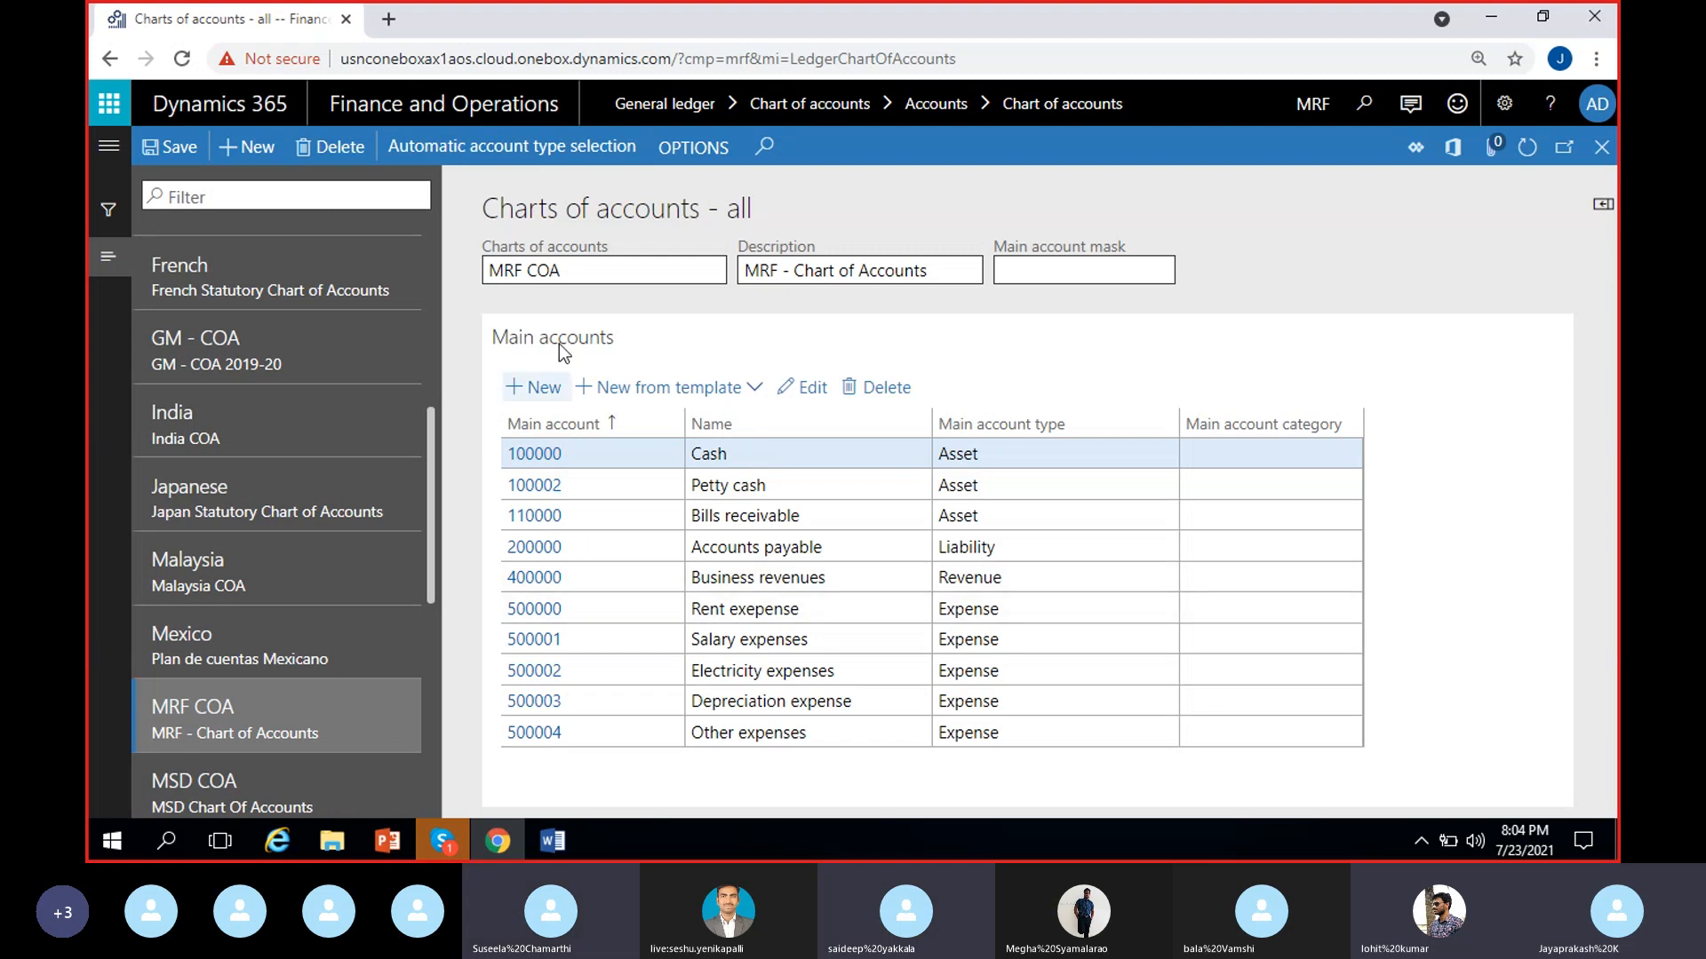
- Add a new main account to the MRF COA chart of accounts with the number 500005
click(529, 405)
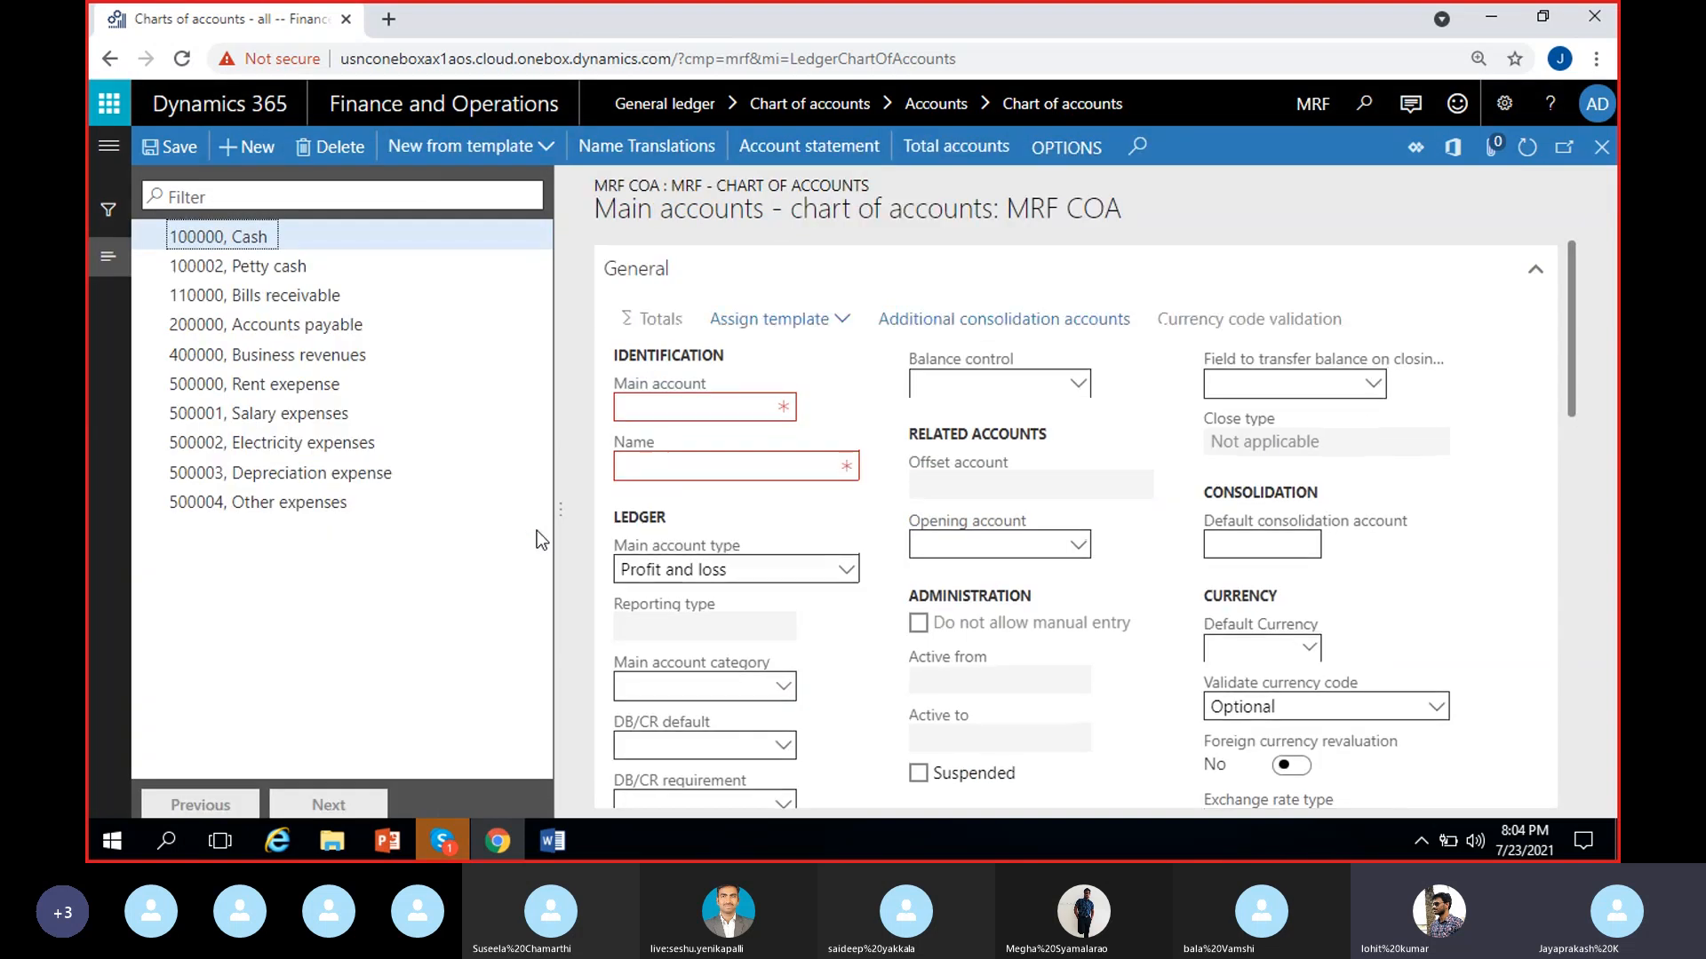
text(50000)
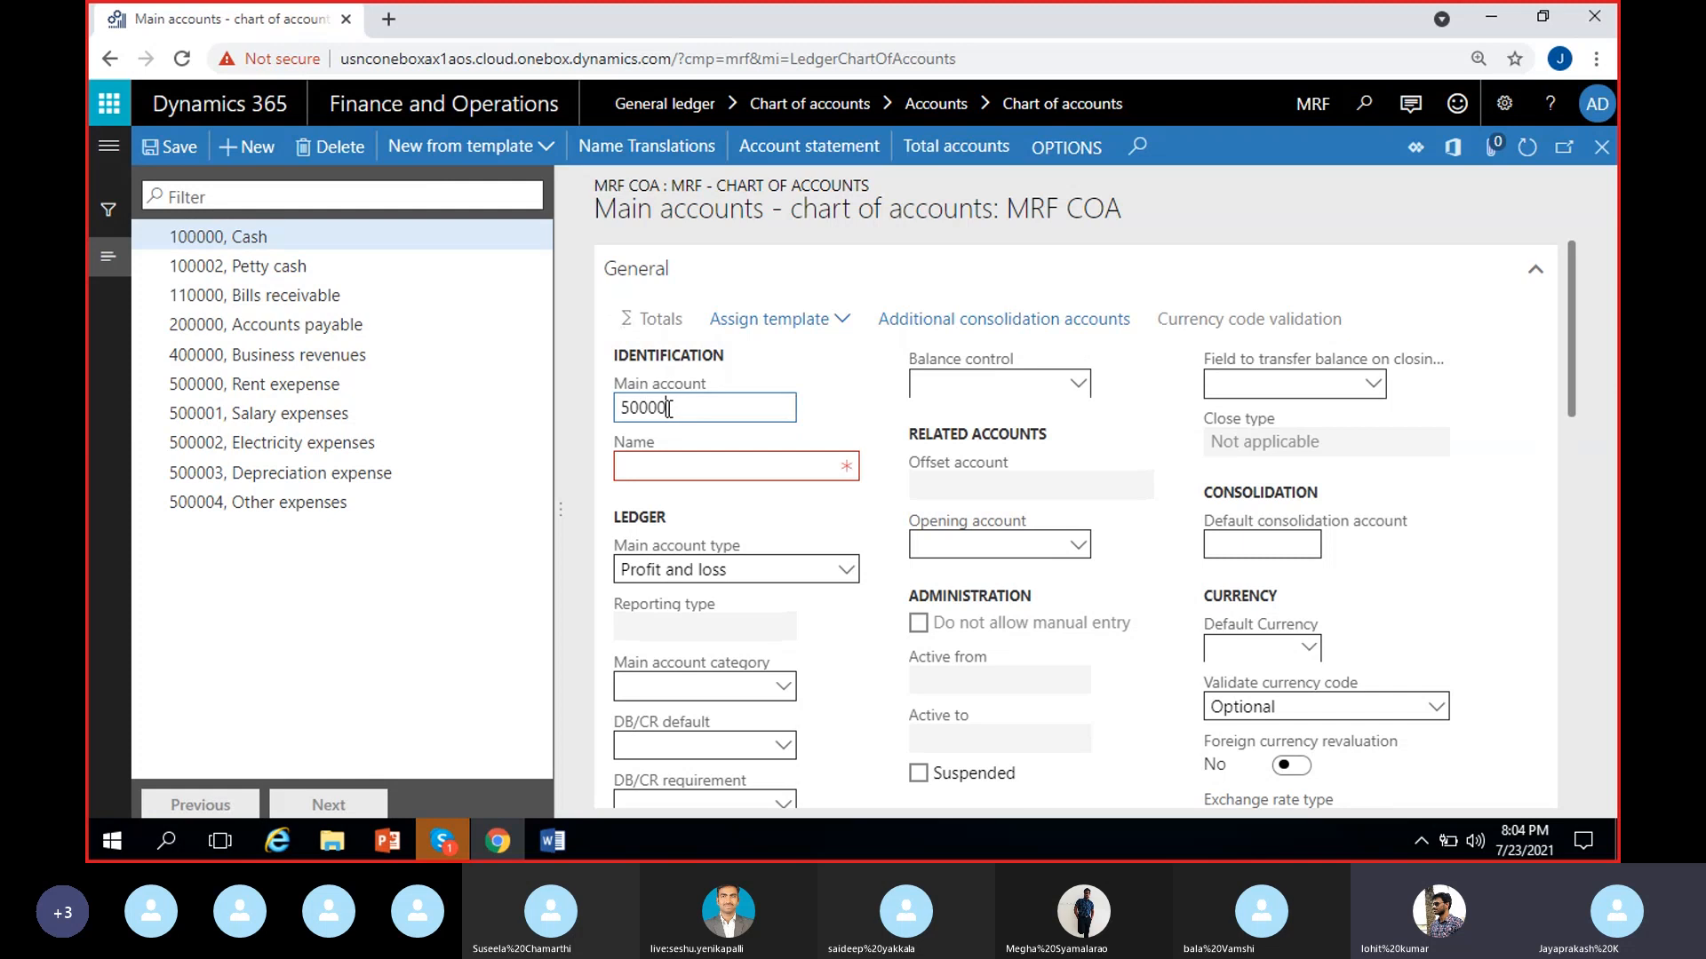
text(5)
- Name the new account "miscellaneous expenses" and set its main account type to Expense
click(692, 470)
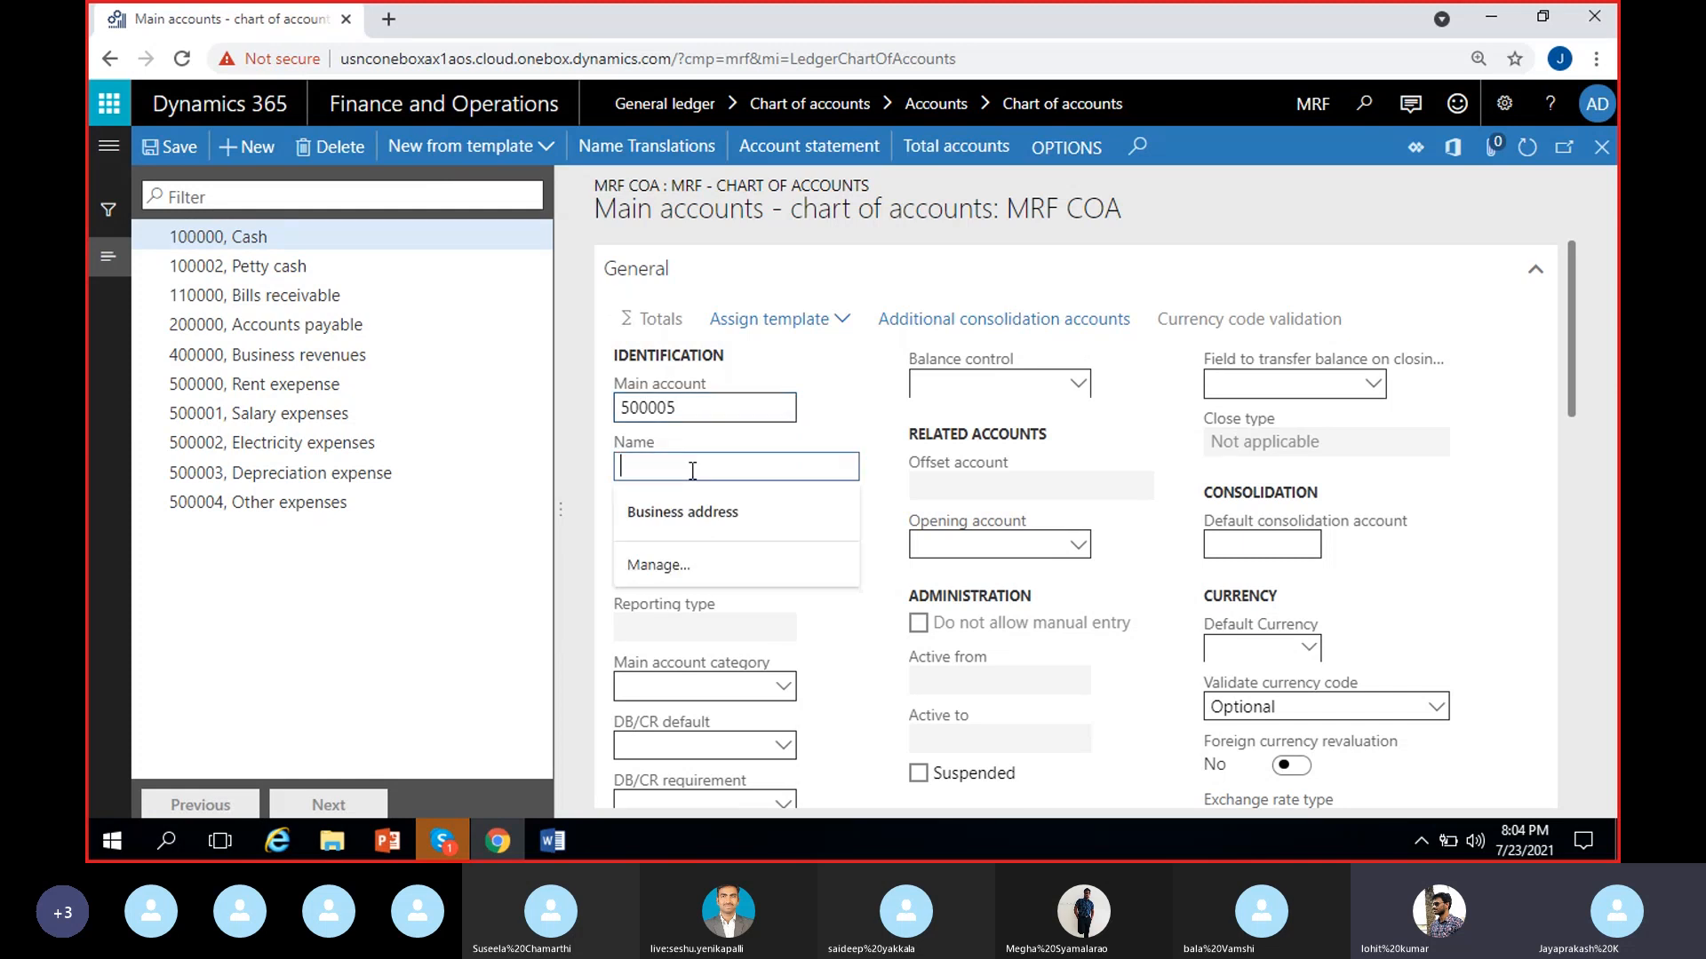
text(miscilla)
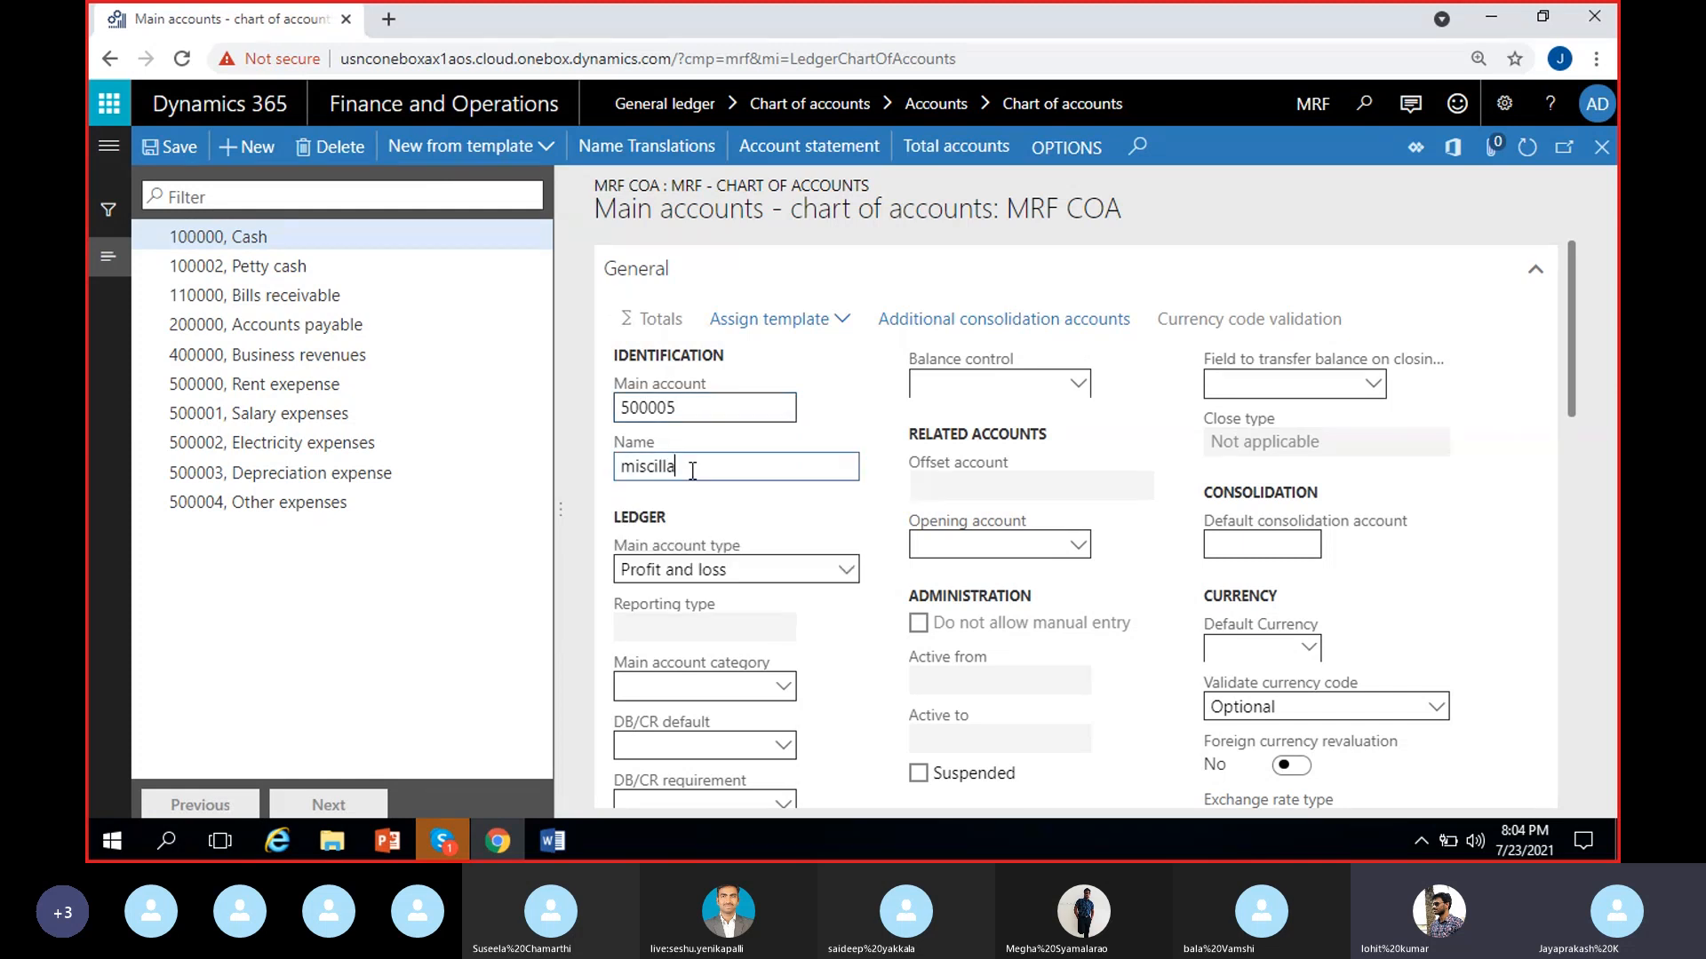
text(neous)
right_click(693, 469)
click(717, 487)
text(exp)
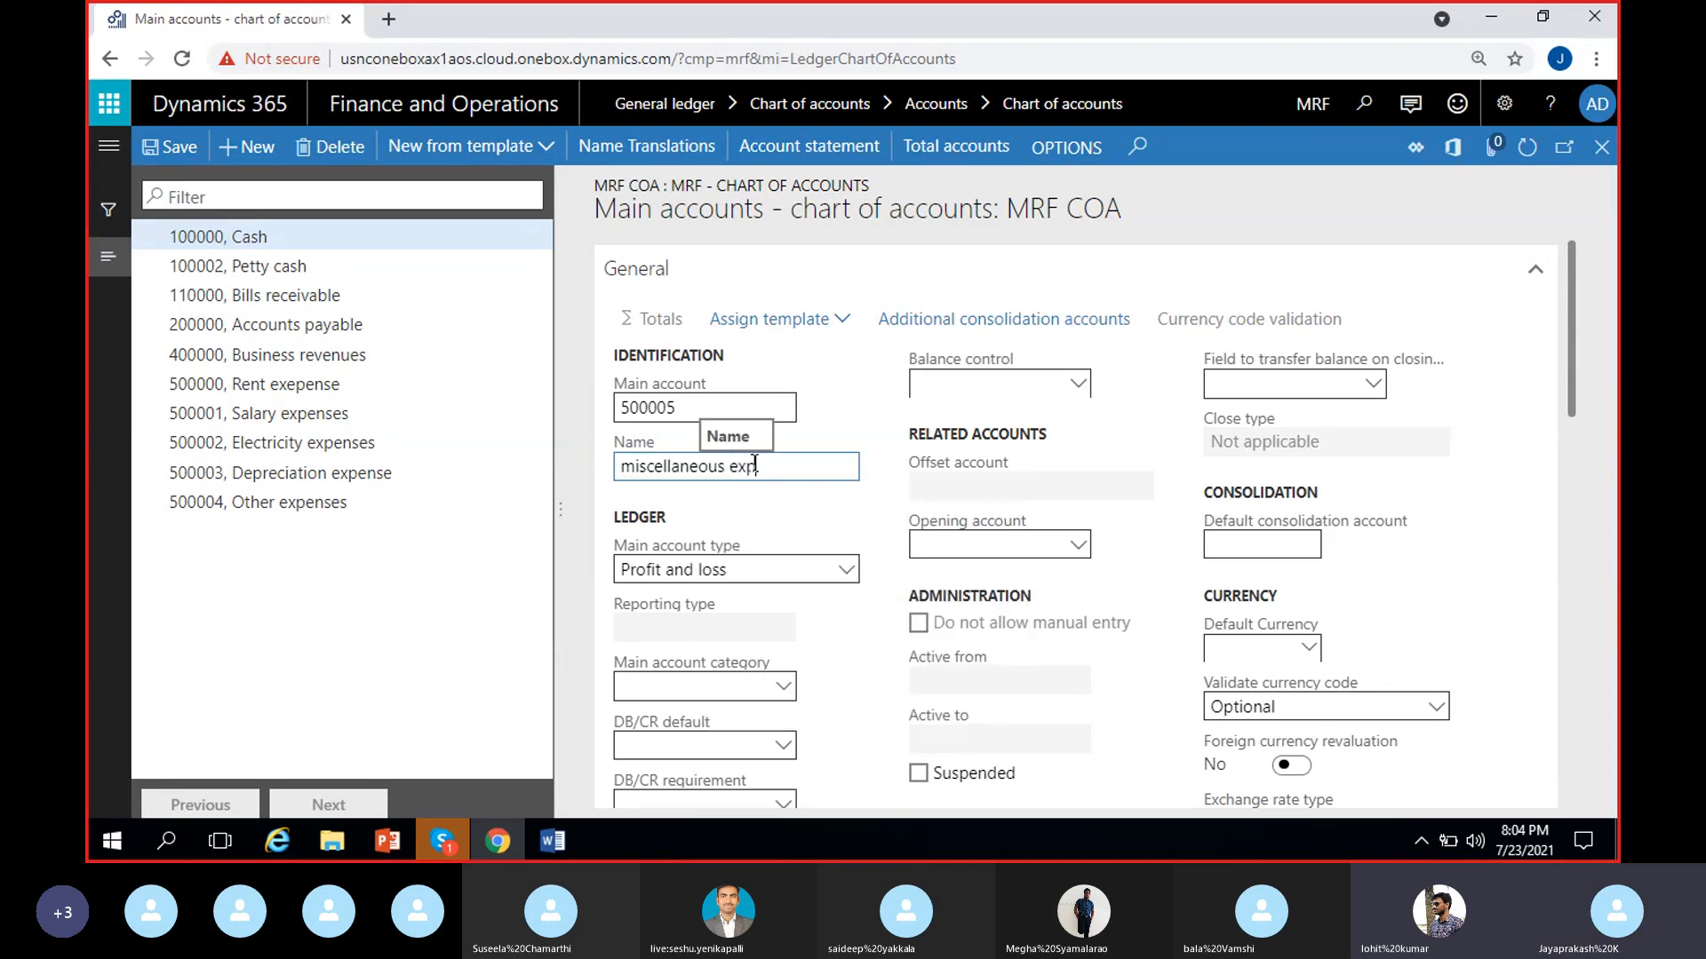
text(enses)
click(844, 422)
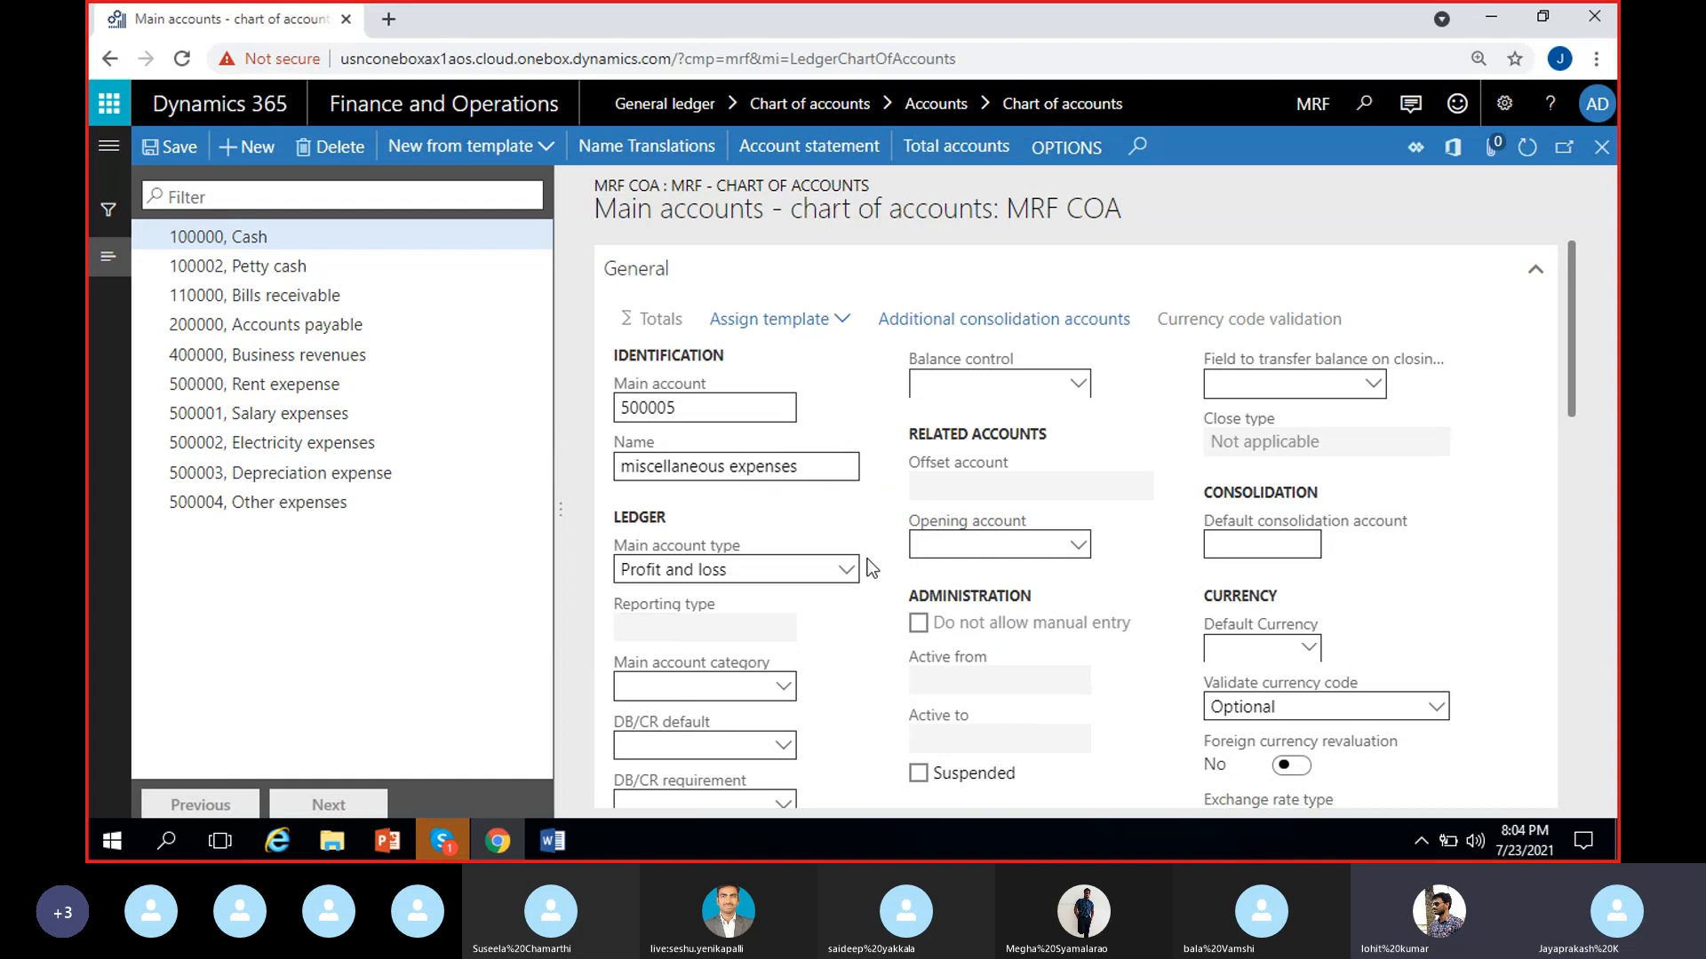
click(844, 570)
click(701, 341)
- Review the new account's general, legal entity override, posting validation and financial reporting settings
scroll(873, 658, down, 3)
scroll(872, 658, up, 3)
scroll(913, 630, down, 3)
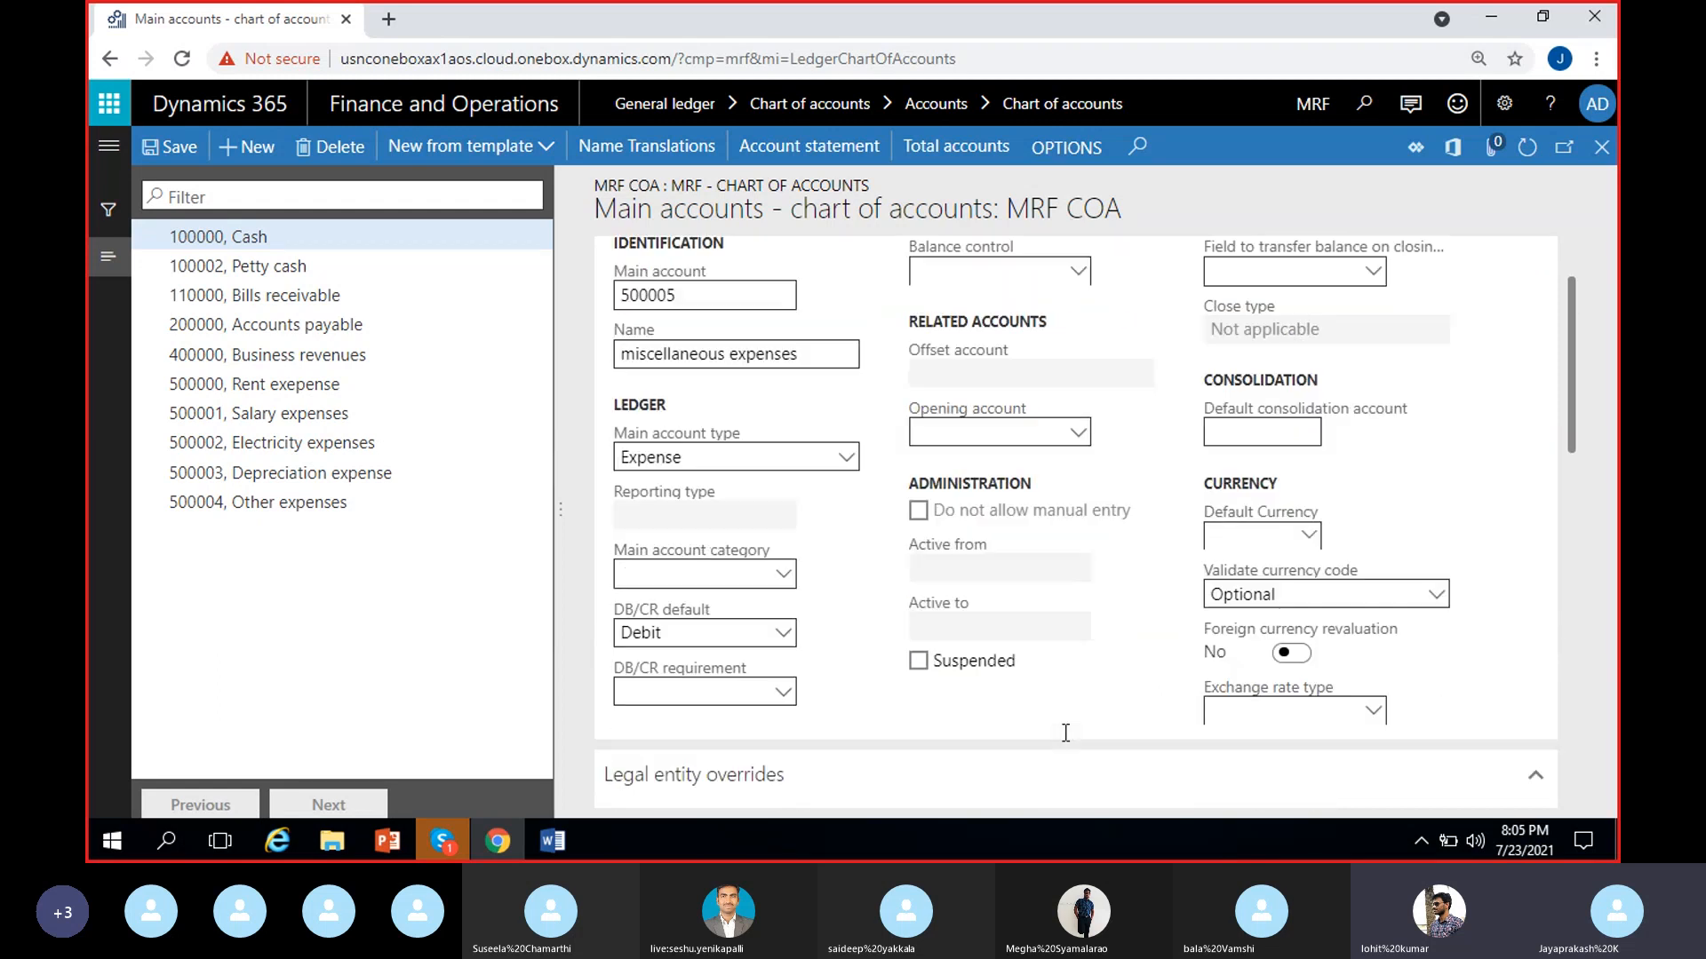
scroll(850, 616, up, 3)
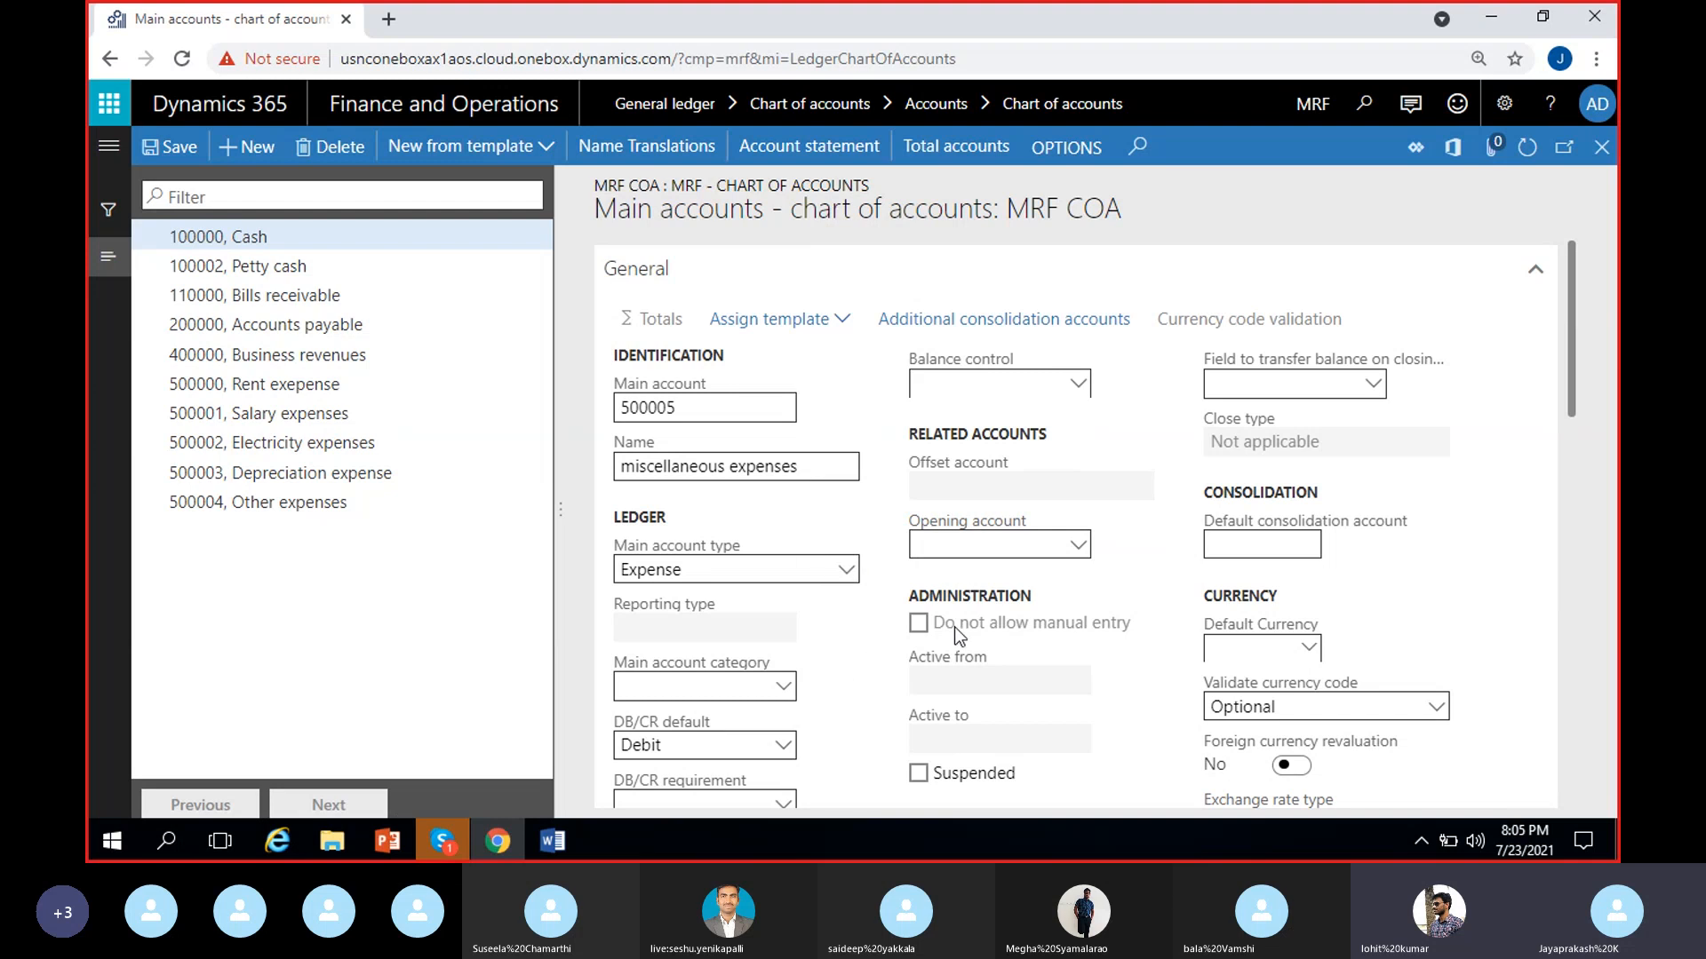
scroll(796, 627, down, 1)
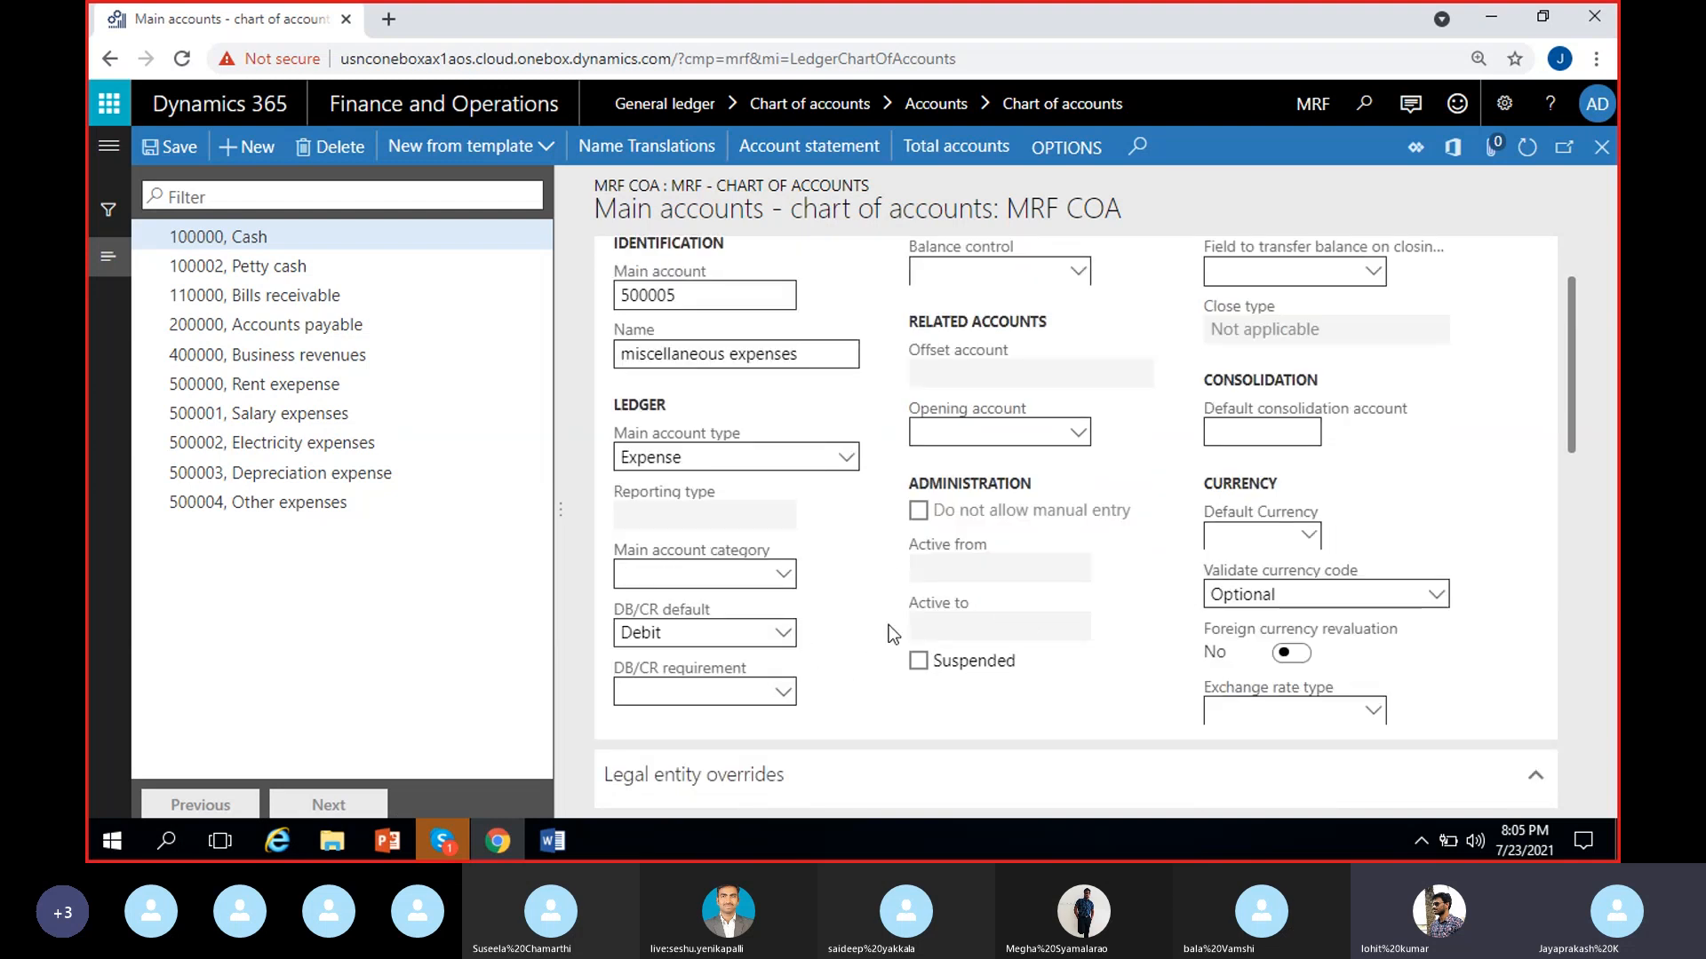
scroll(890, 637, up, 1)
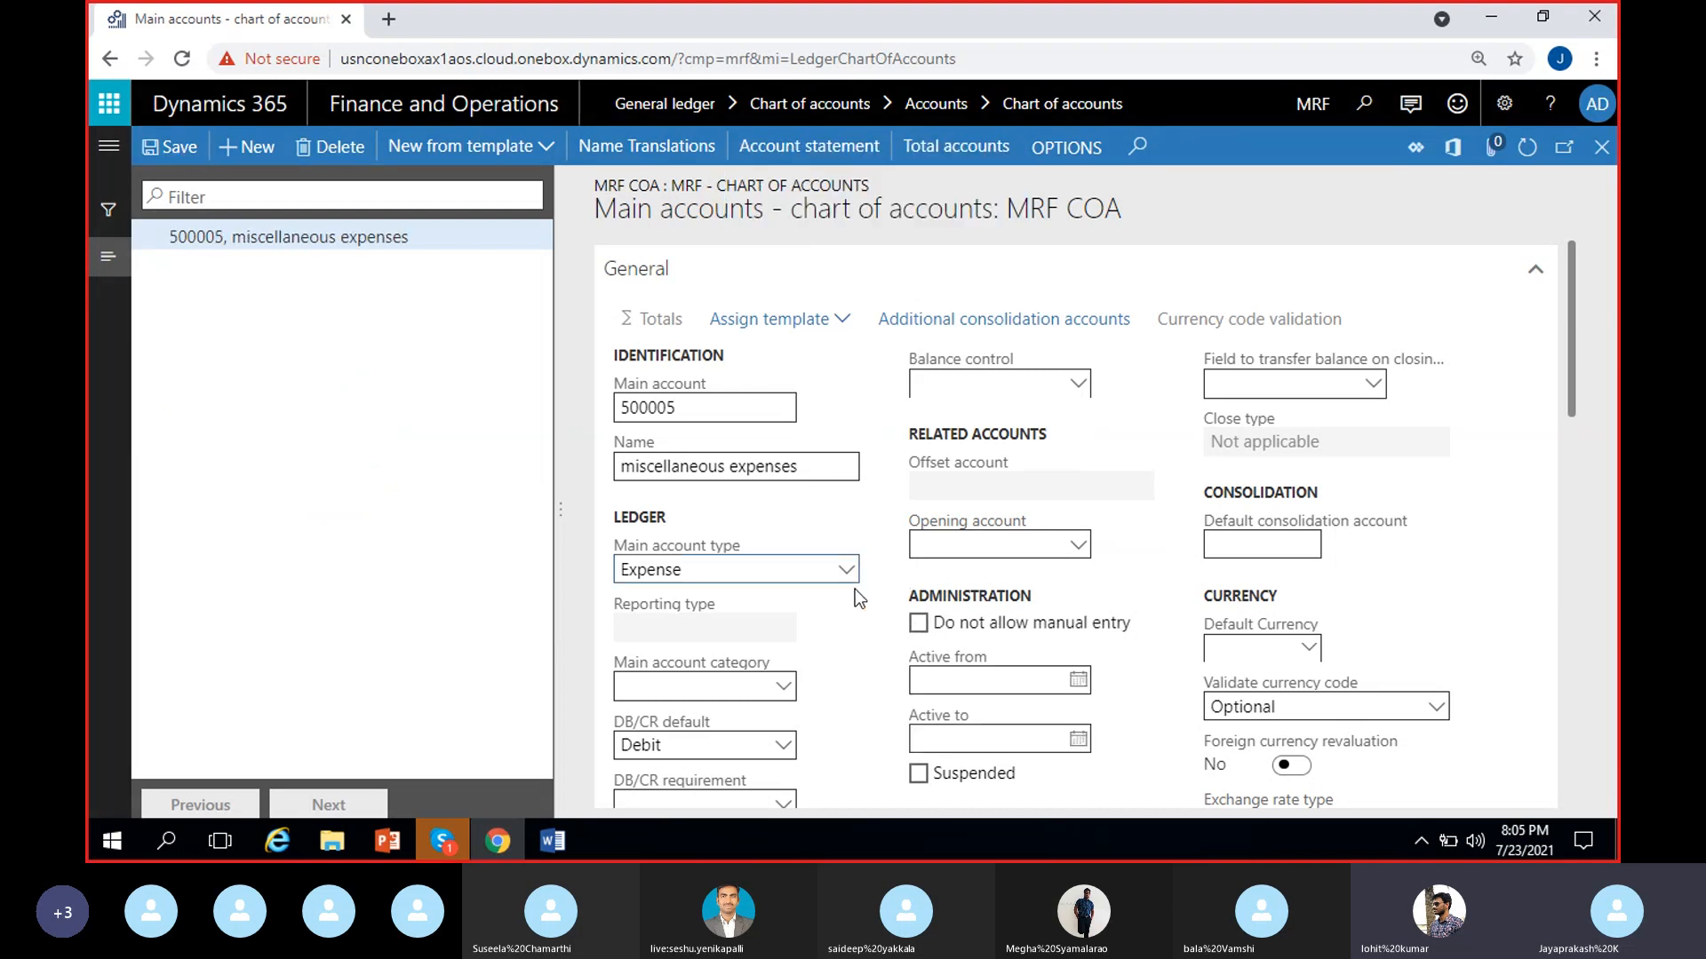
scroll(808, 609, down, 1)
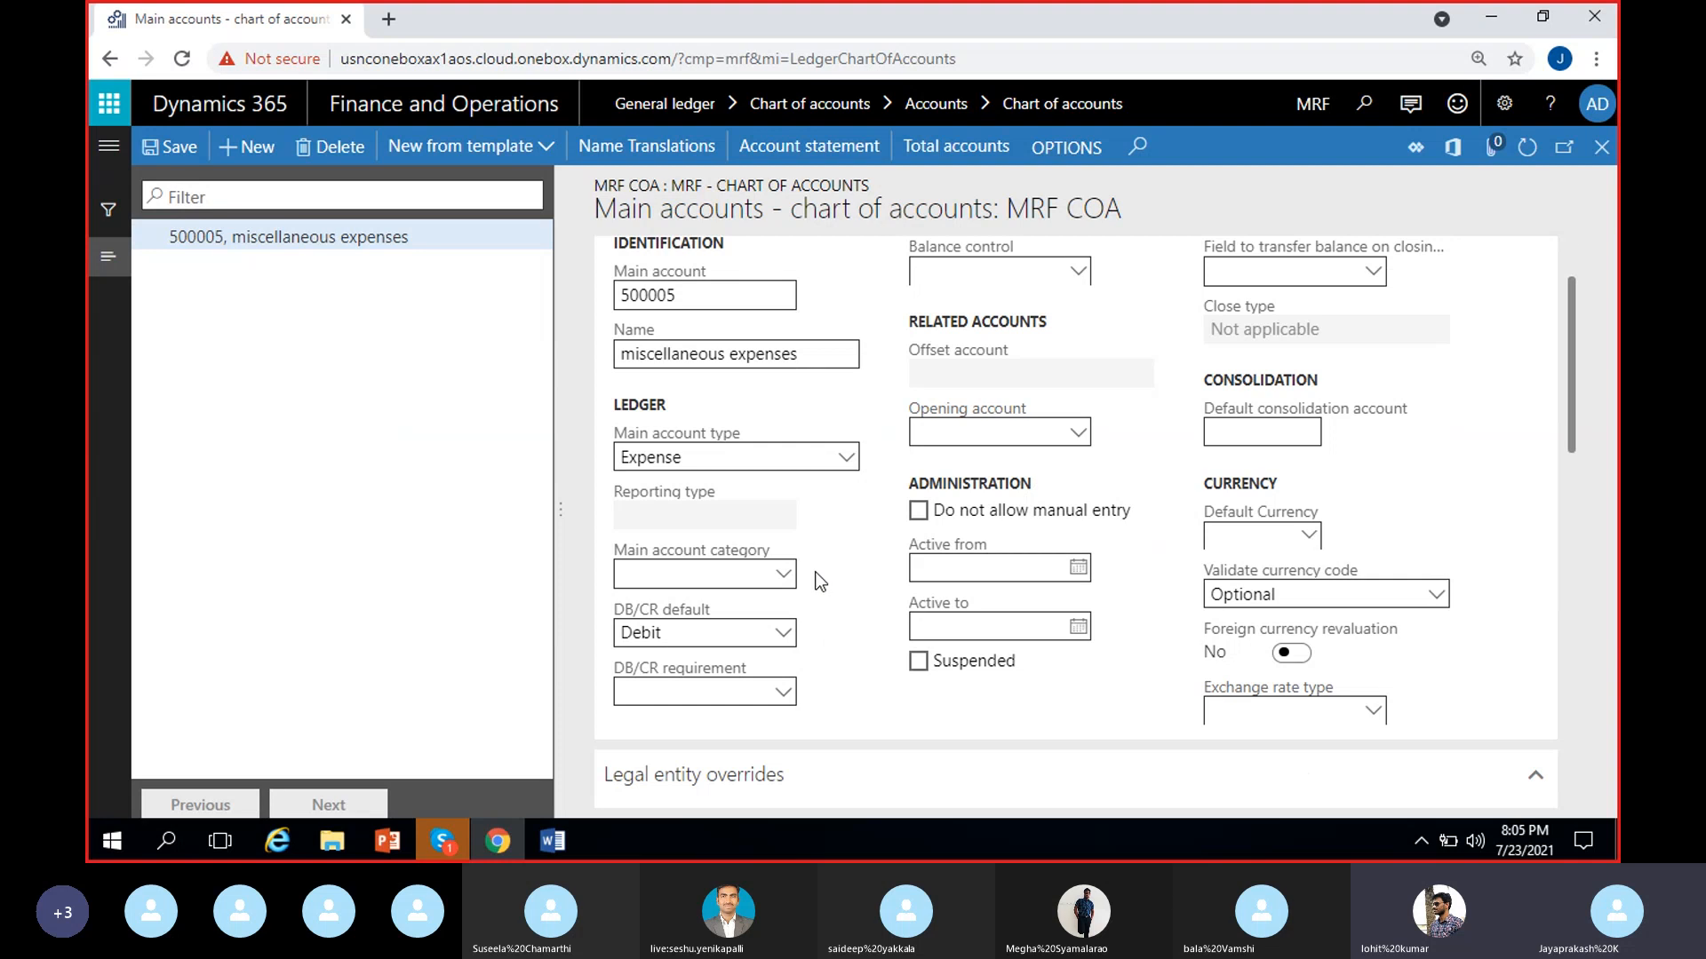
scroll(888, 657, down, 2)
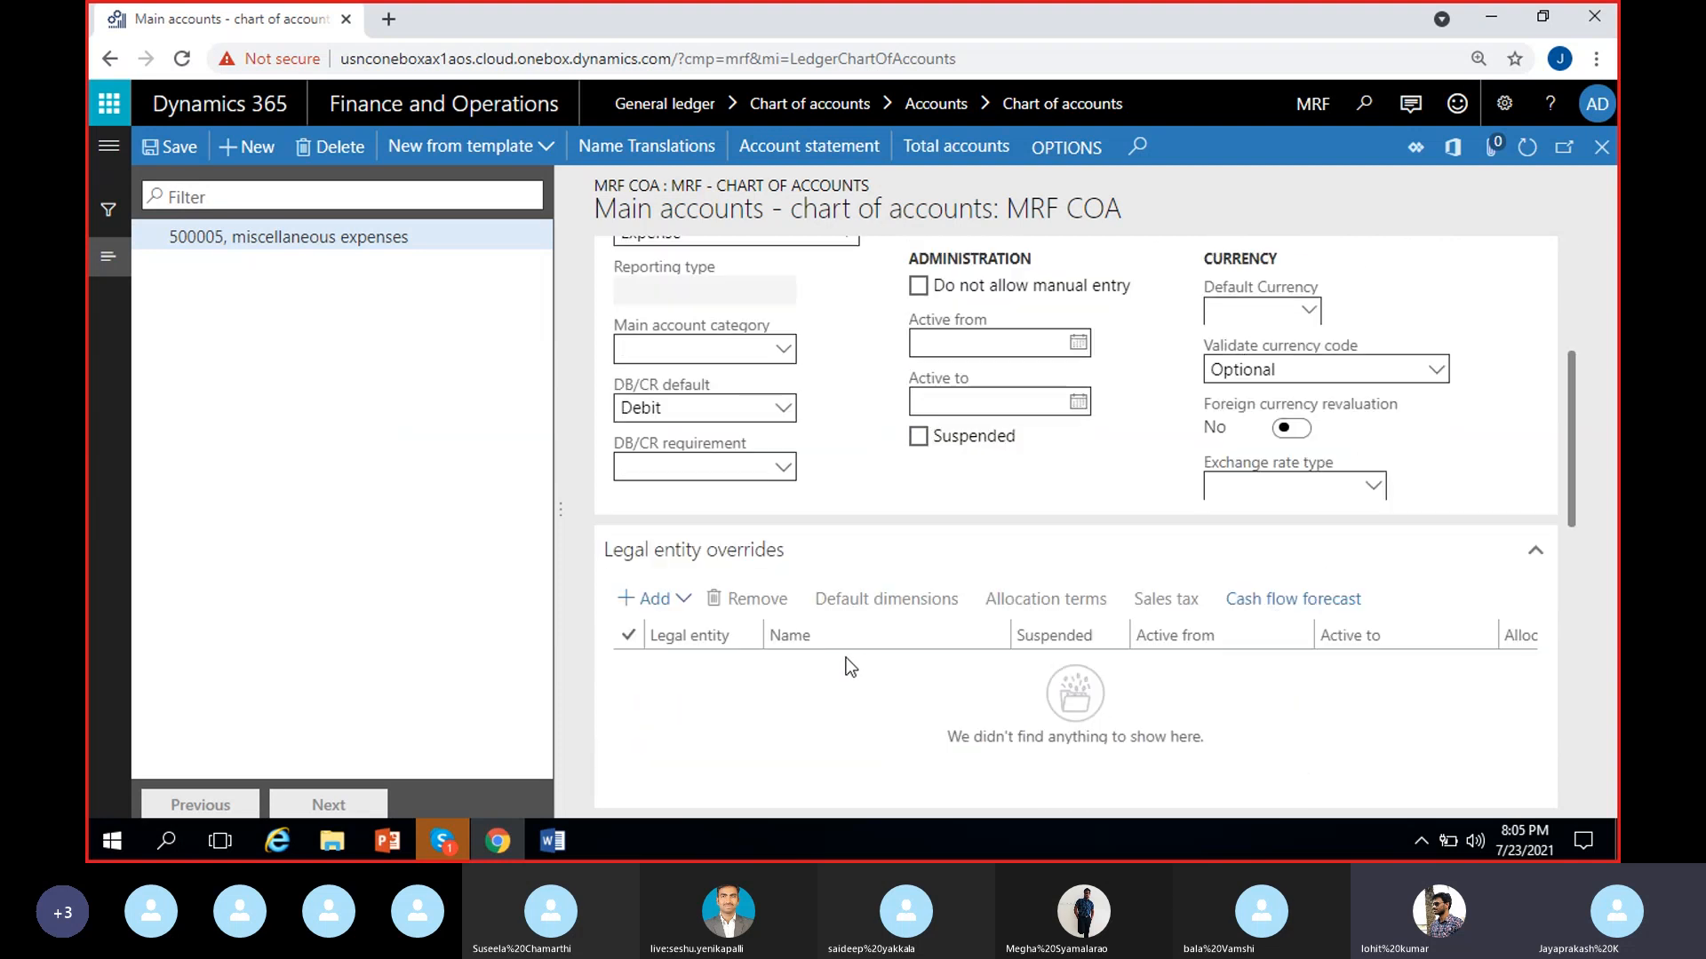
scroll(889, 497, down, 3)
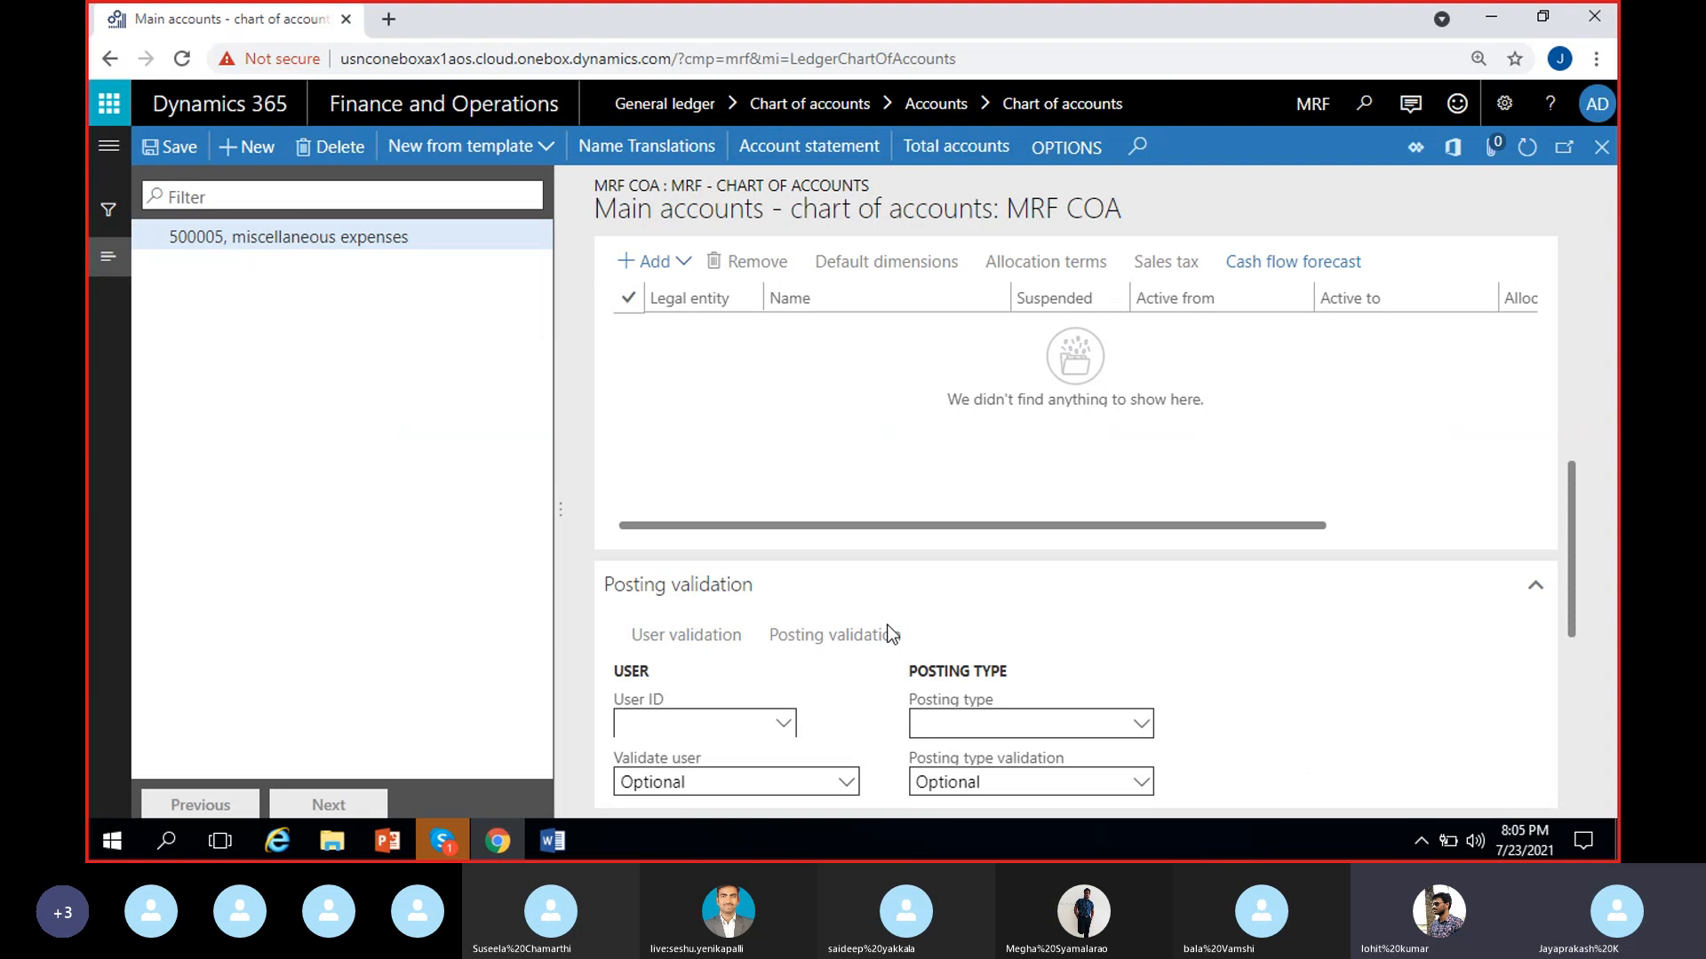
scroll(955, 626, down, 5)
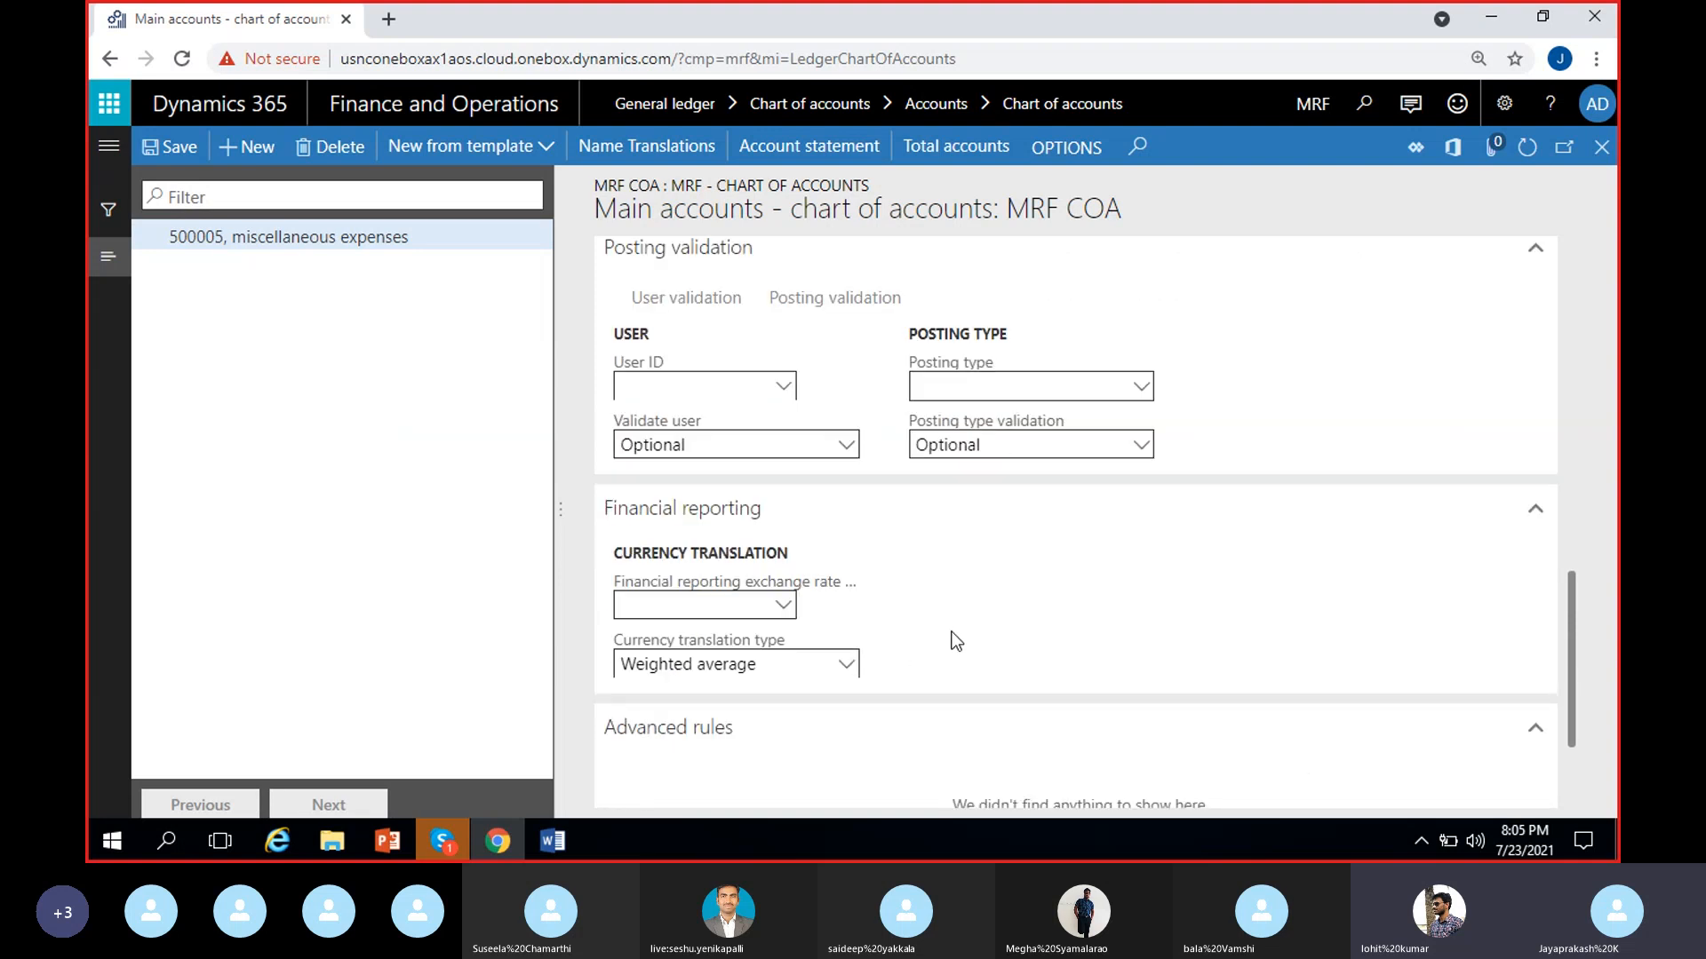
scroll(955, 638, up, 6)
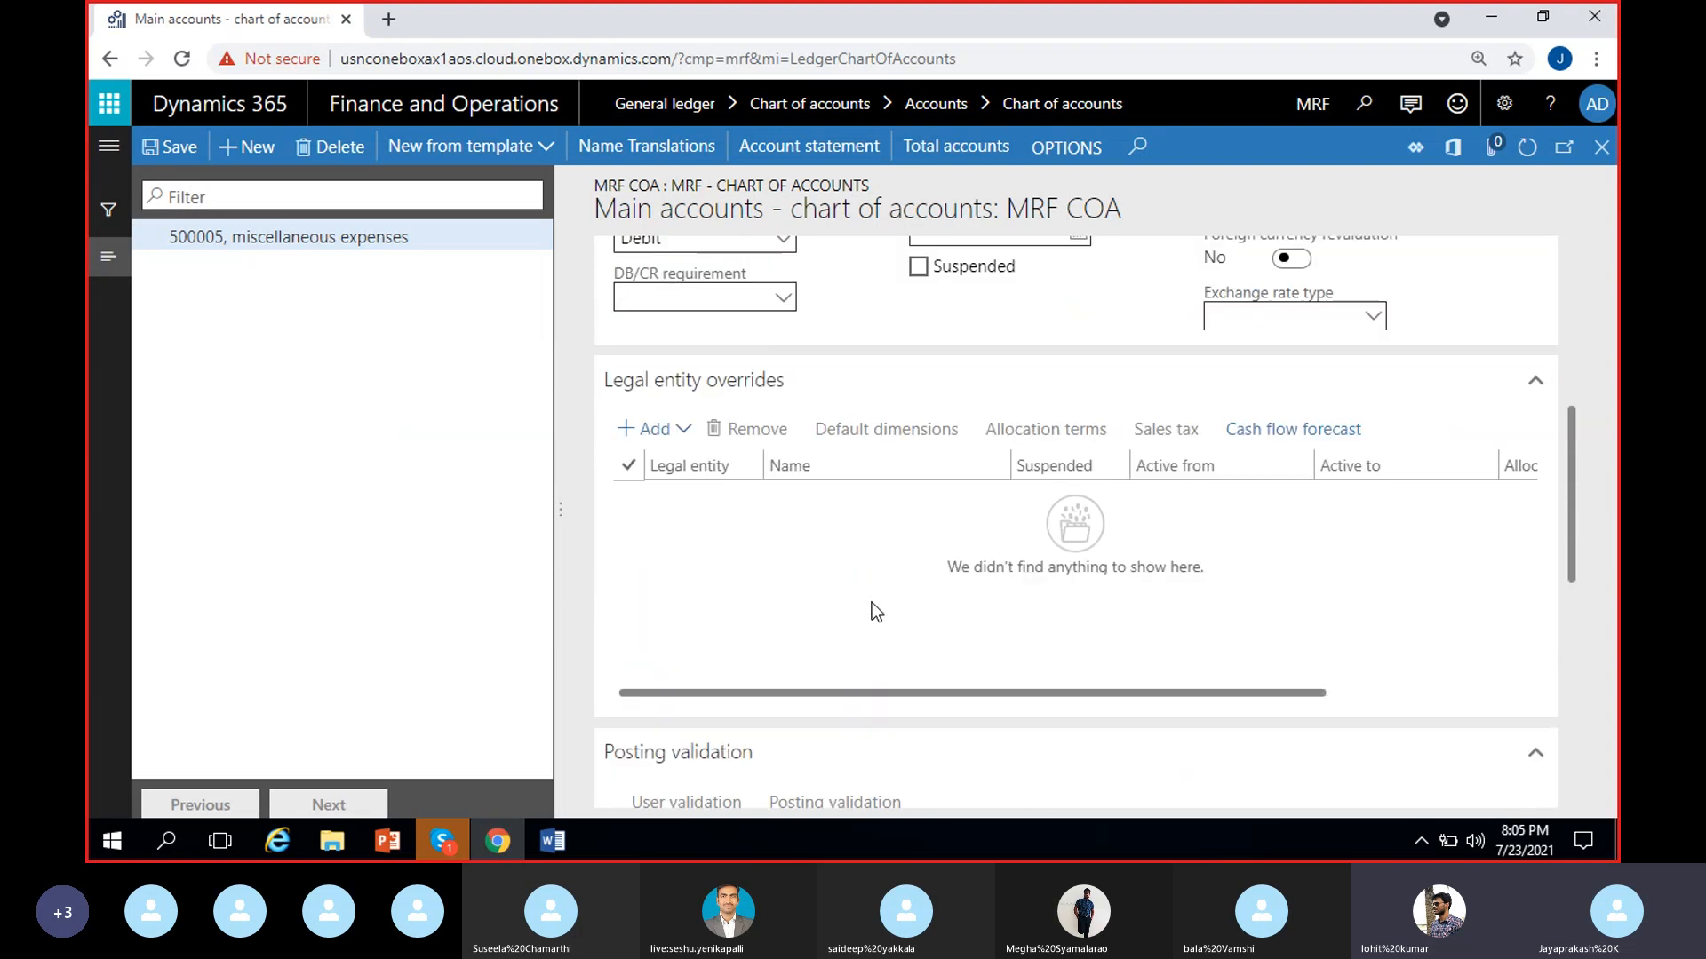
scroll(1008, 397, up, 5)
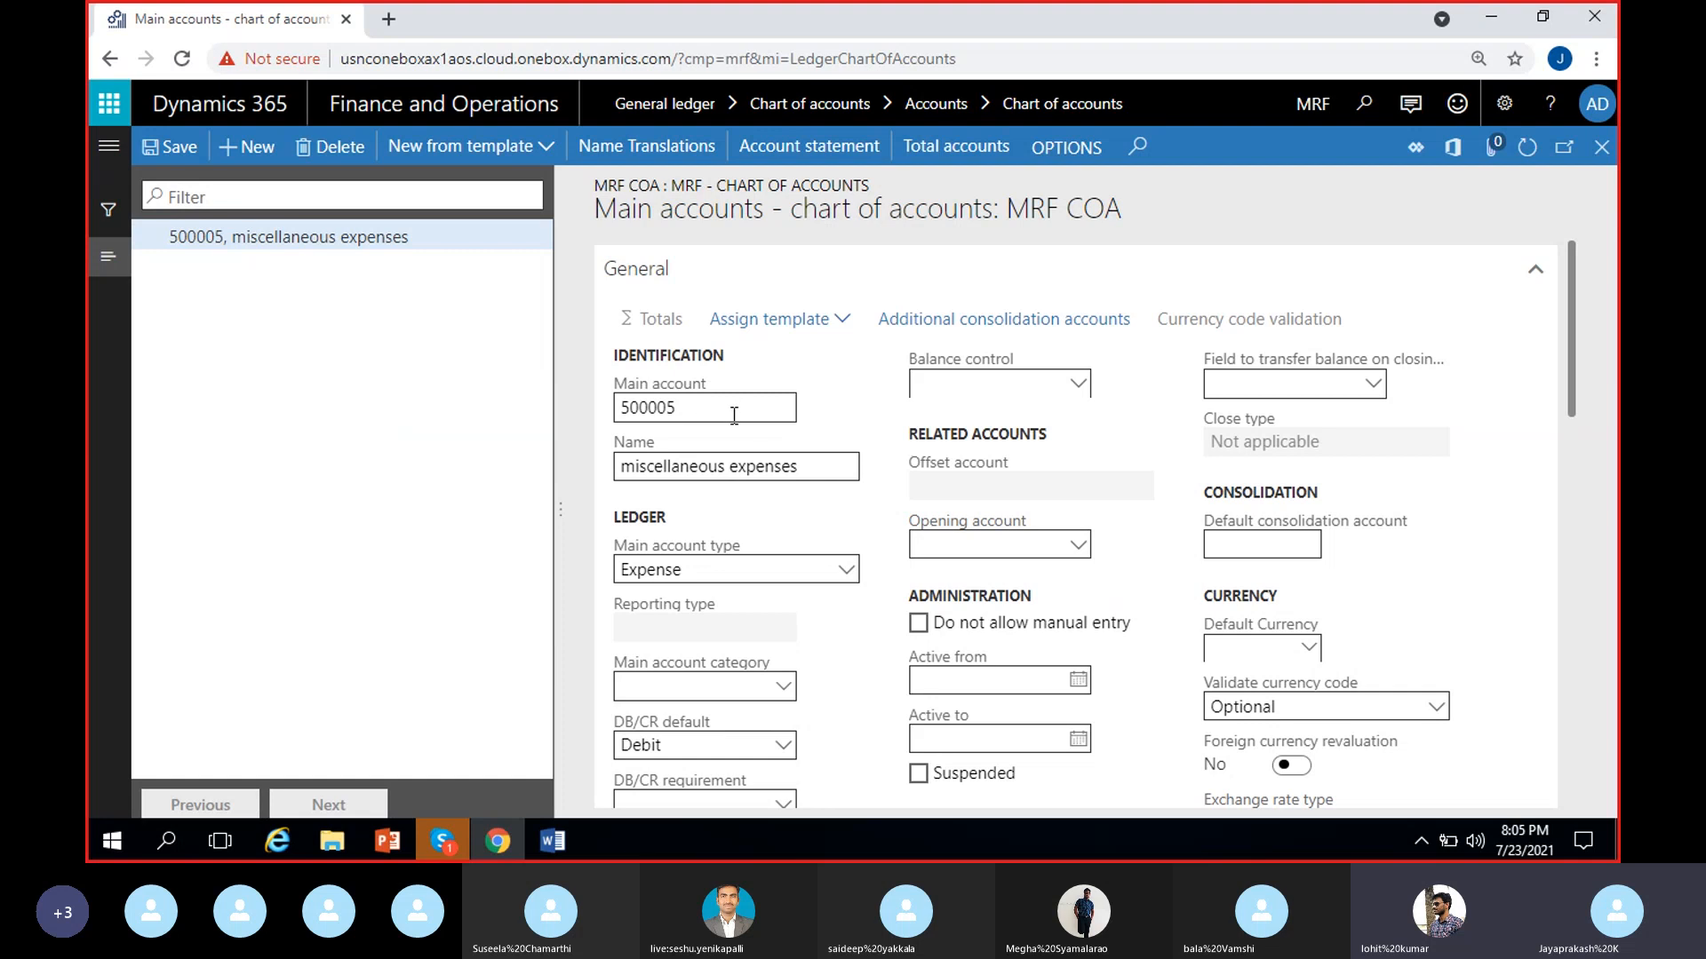
- Examine the options available for the miscellaneous expenses account's main account type
click(820, 471)
click(832, 516)
click(848, 573)
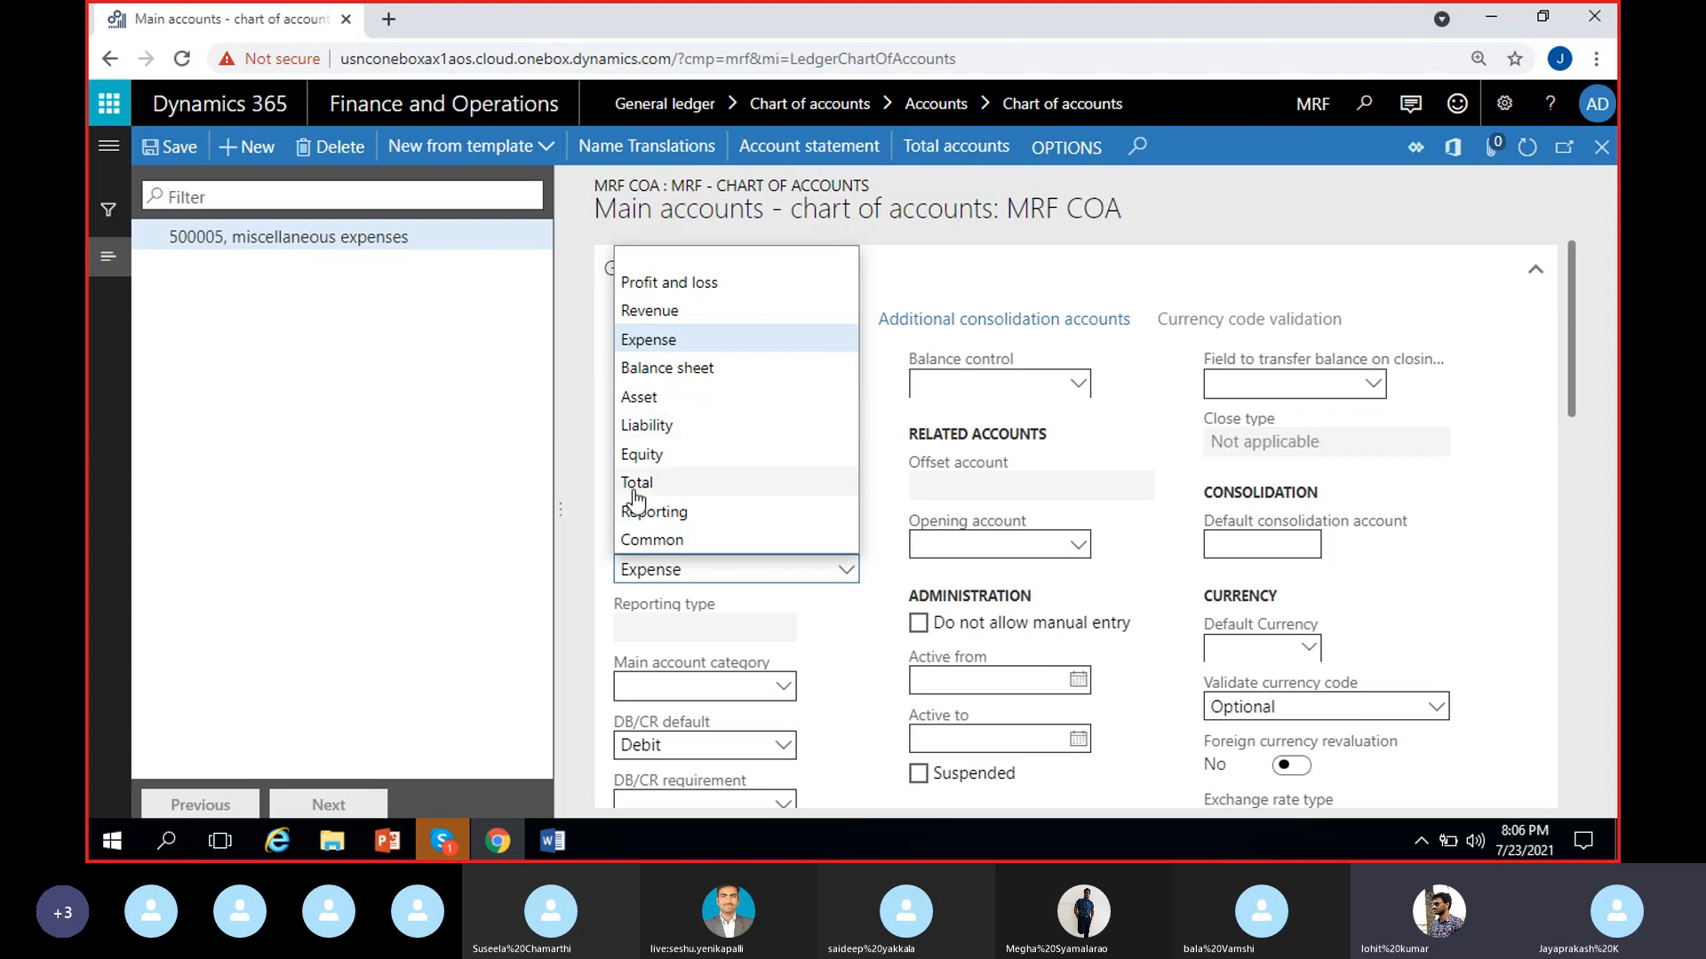
click(799, 616)
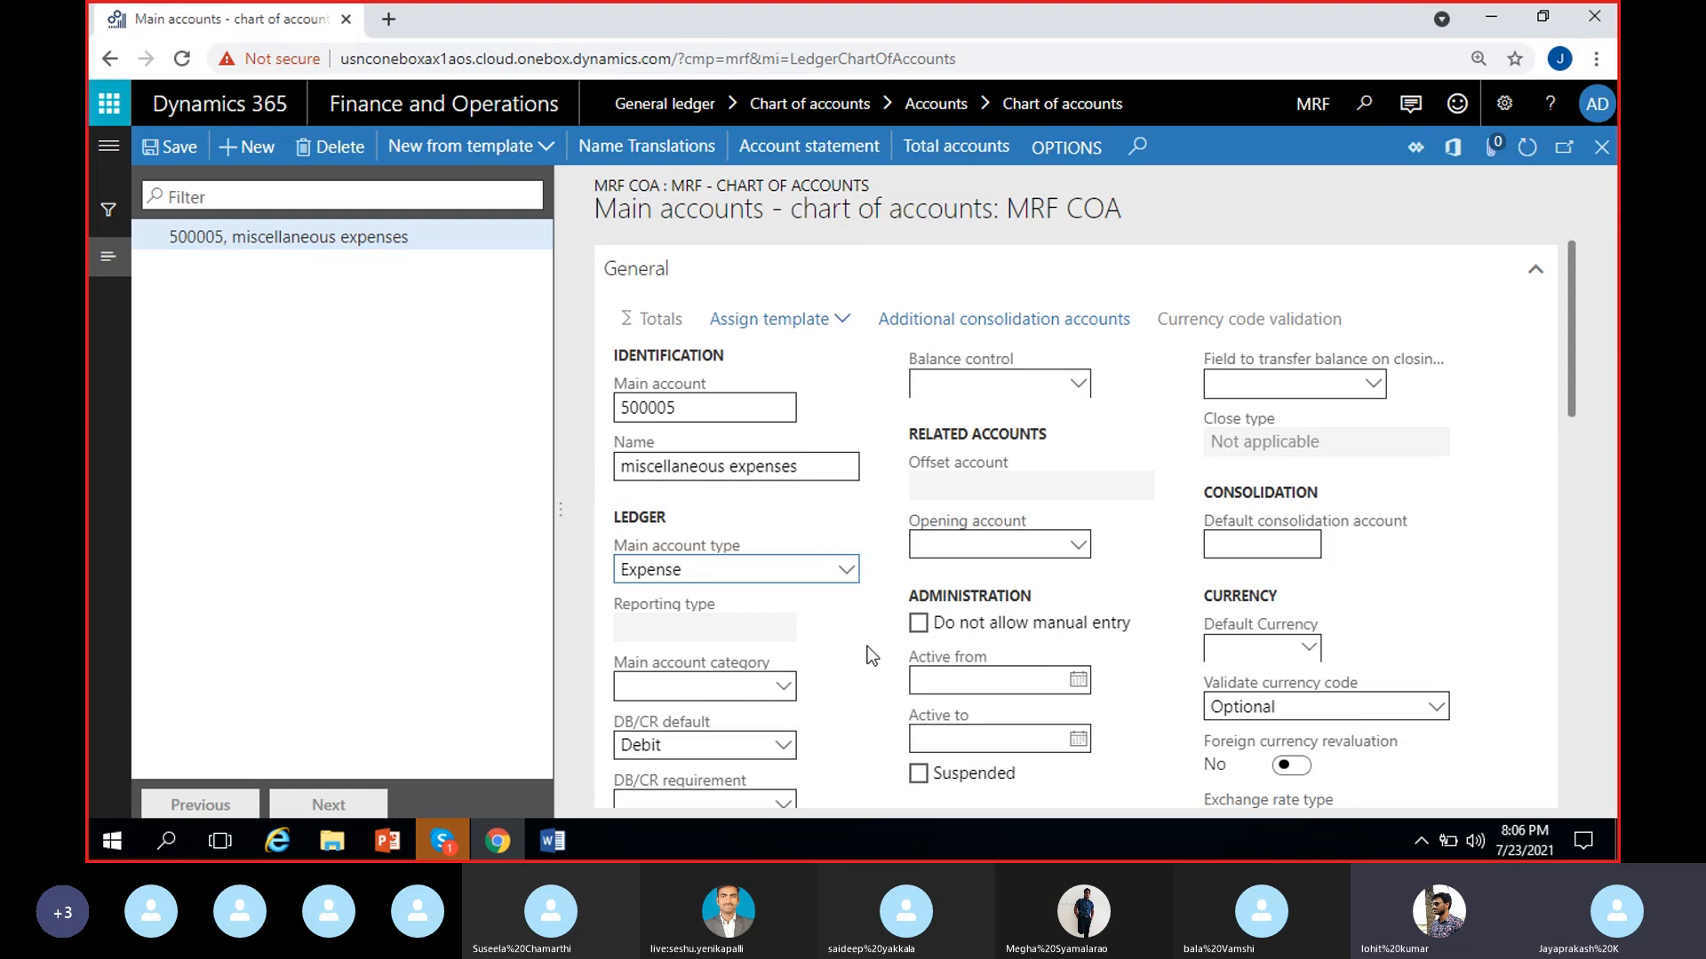
click(846, 569)
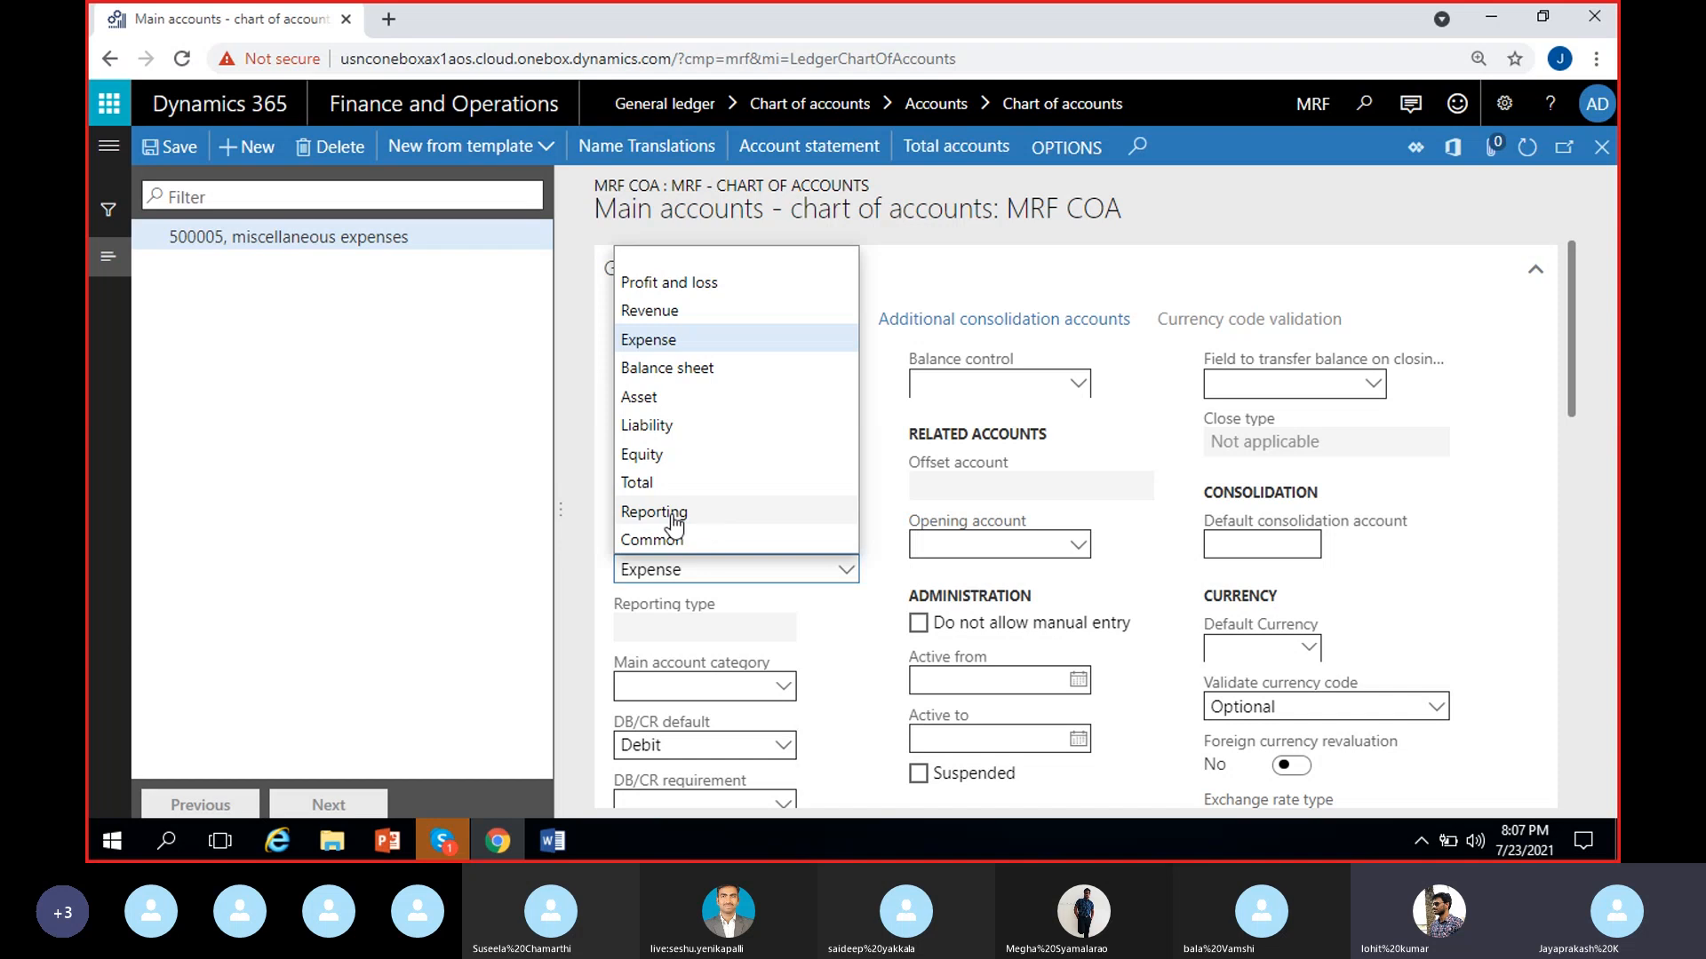
click(569, 518)
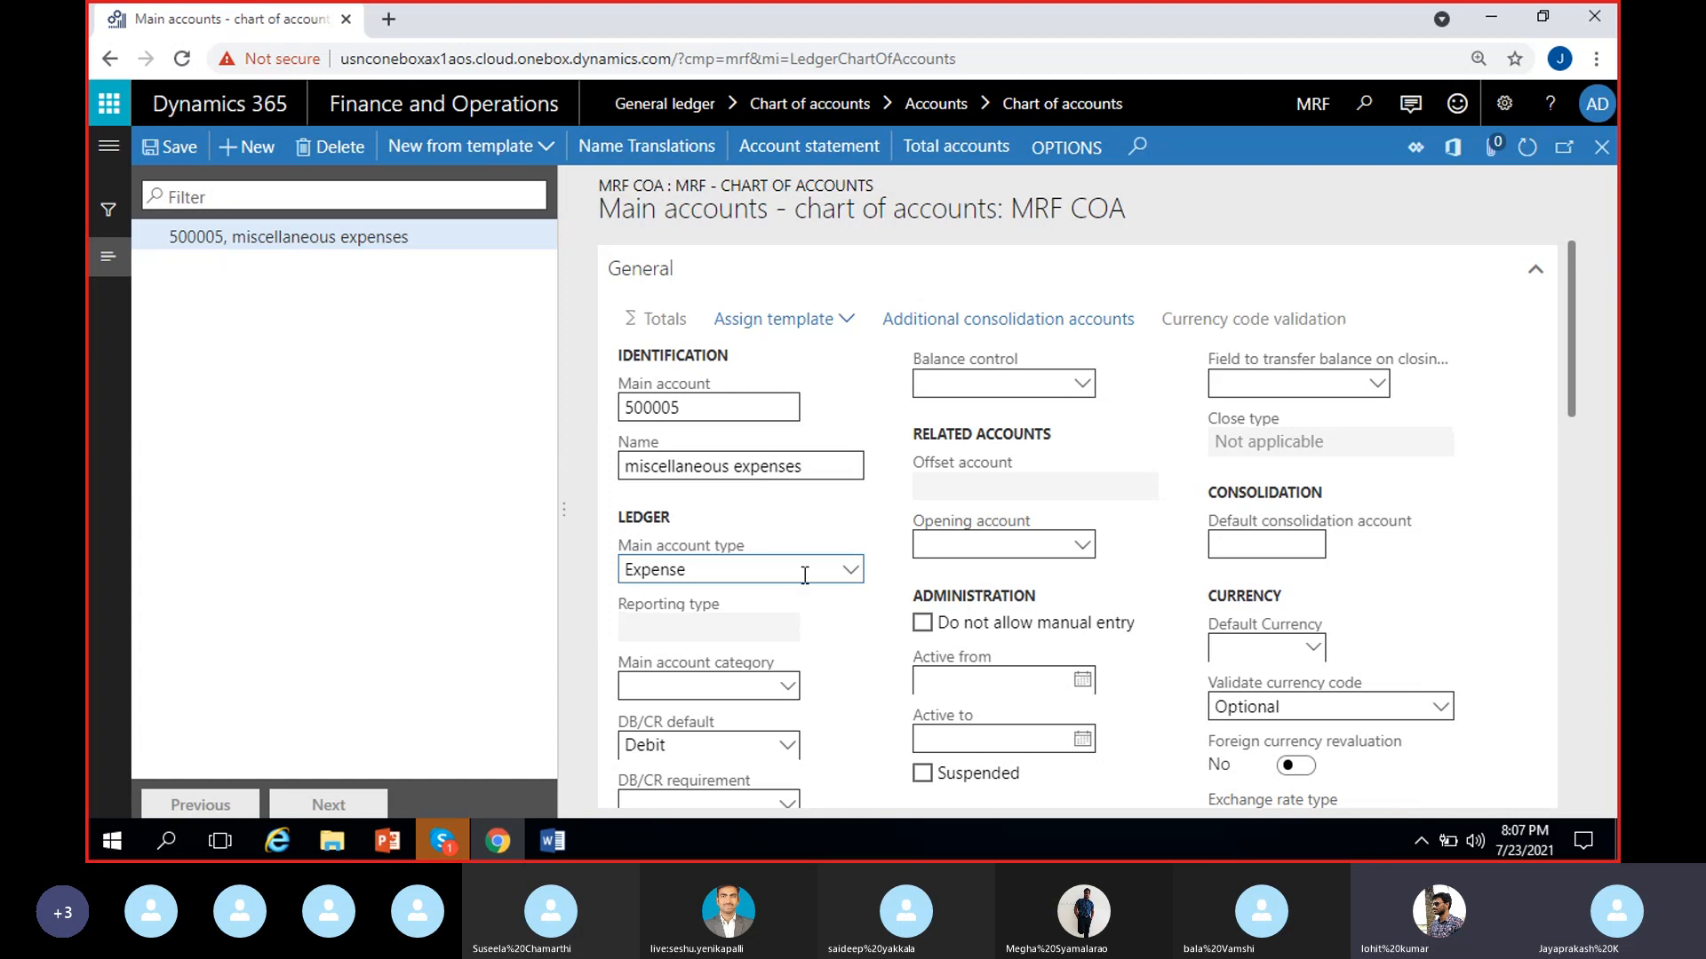
click(851, 570)
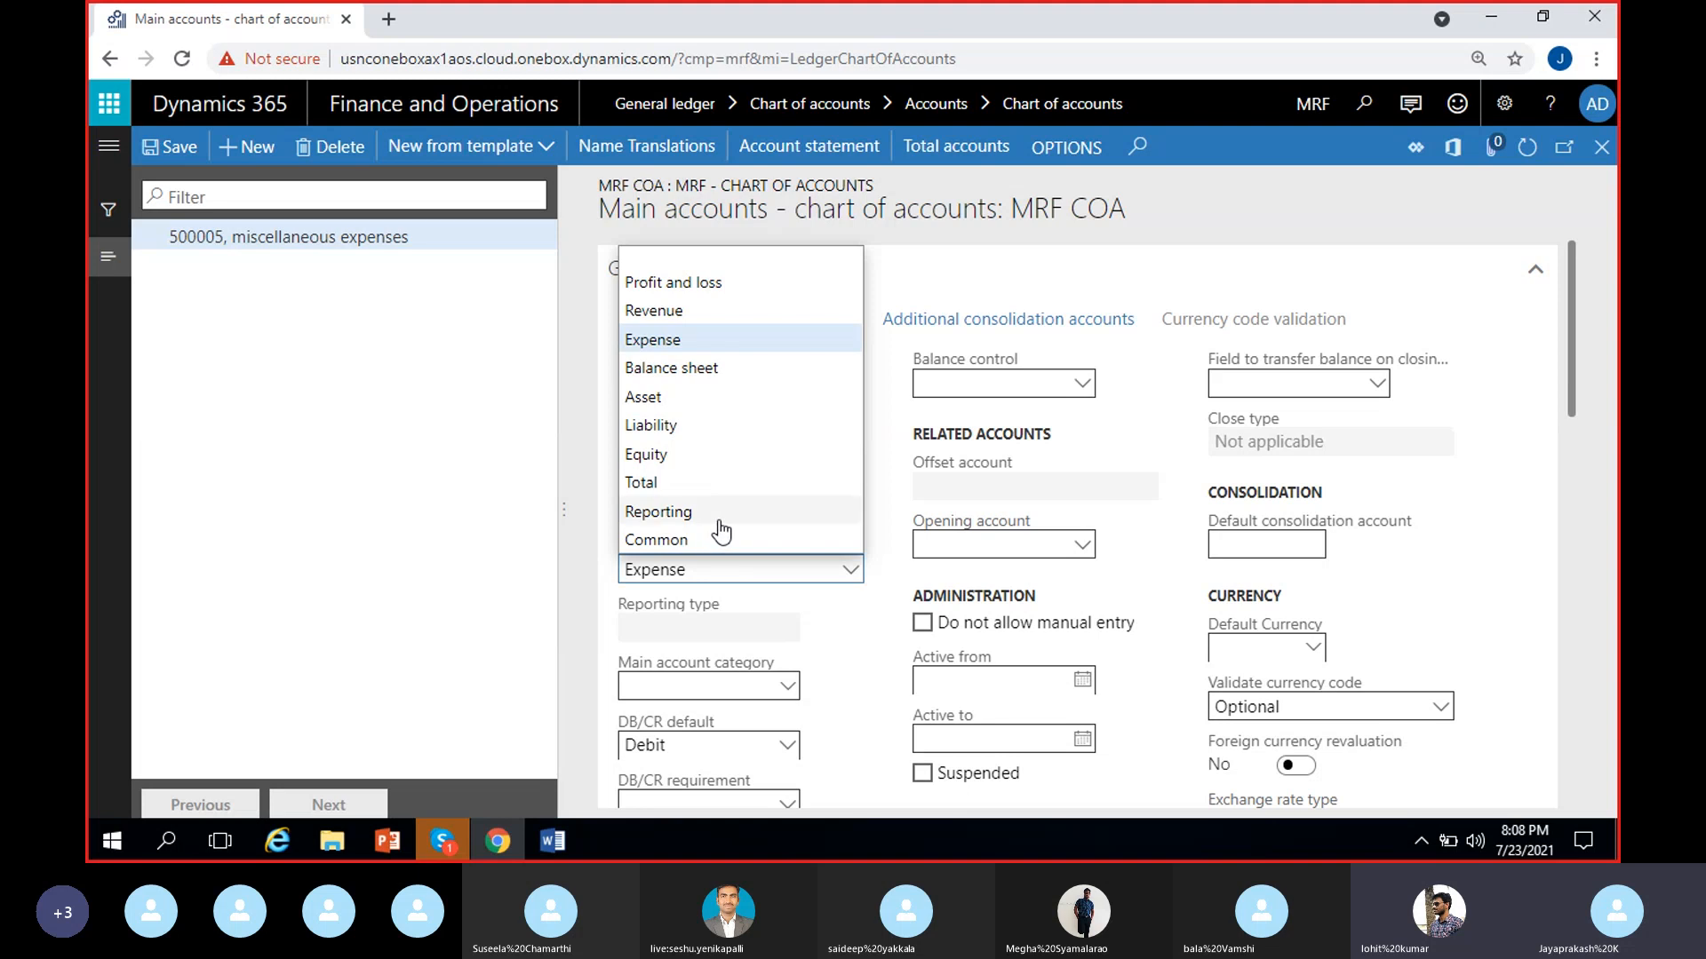
- Switch to the Word document and compare the shared chart of accounts' number ranges with the main account types in the browser
click(567, 830)
scroll(606, 594, up, 5)
scroll(604, 593, up, 6)
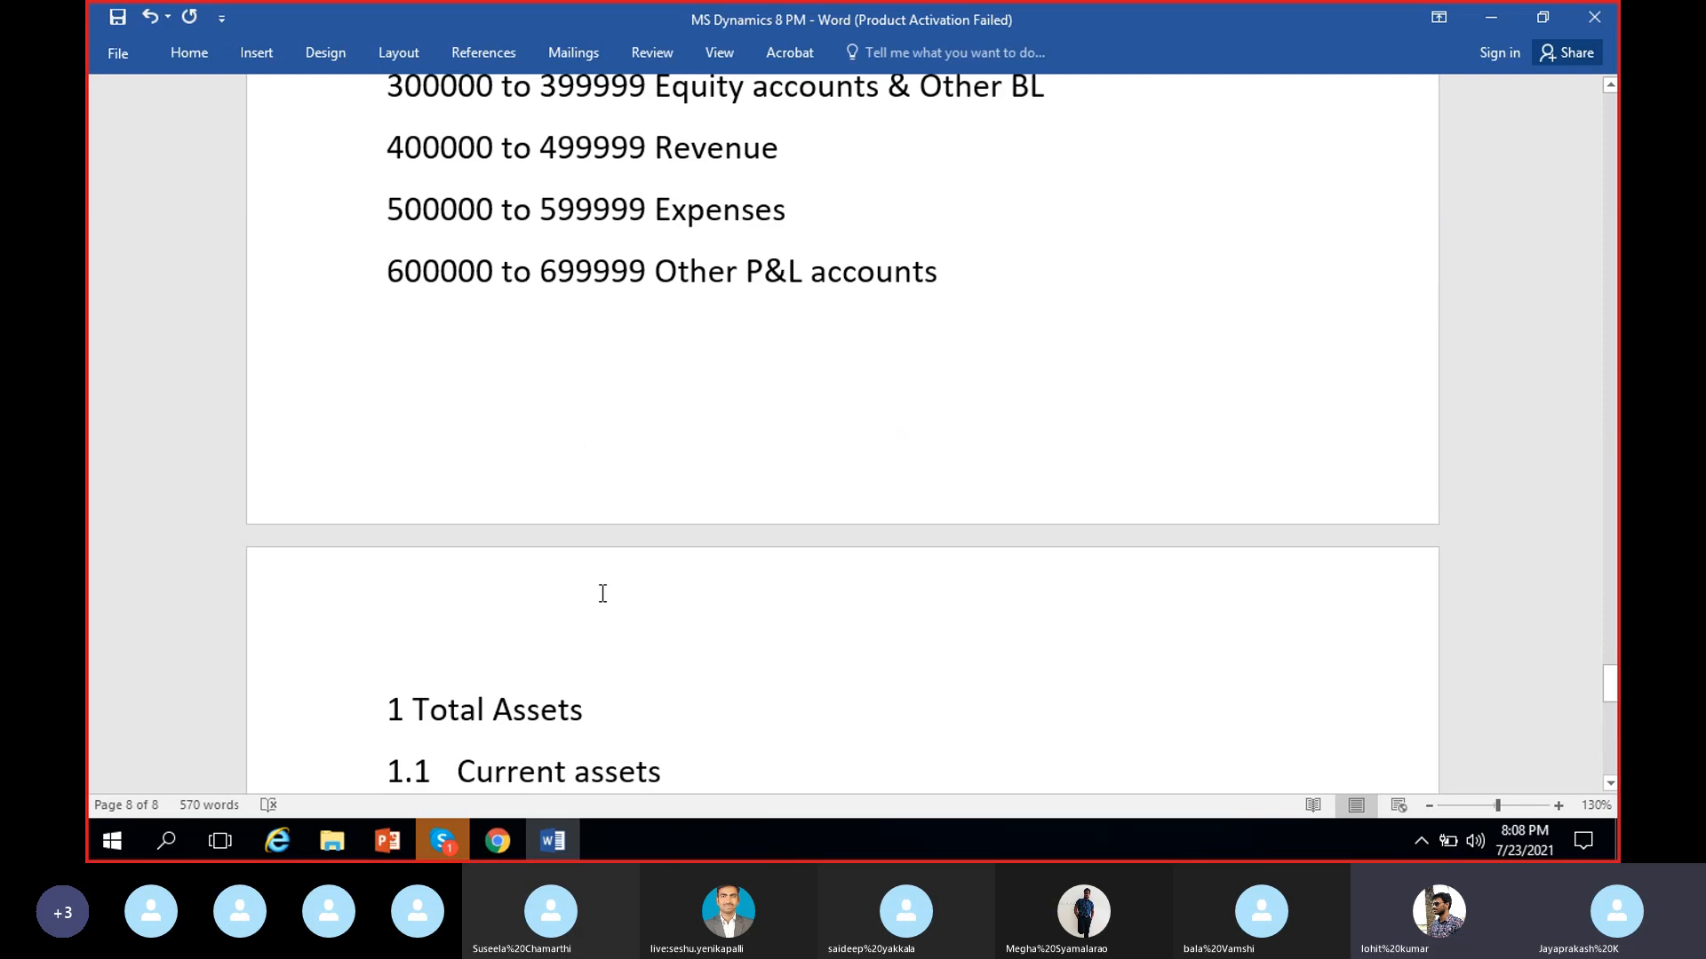
click(633, 544)
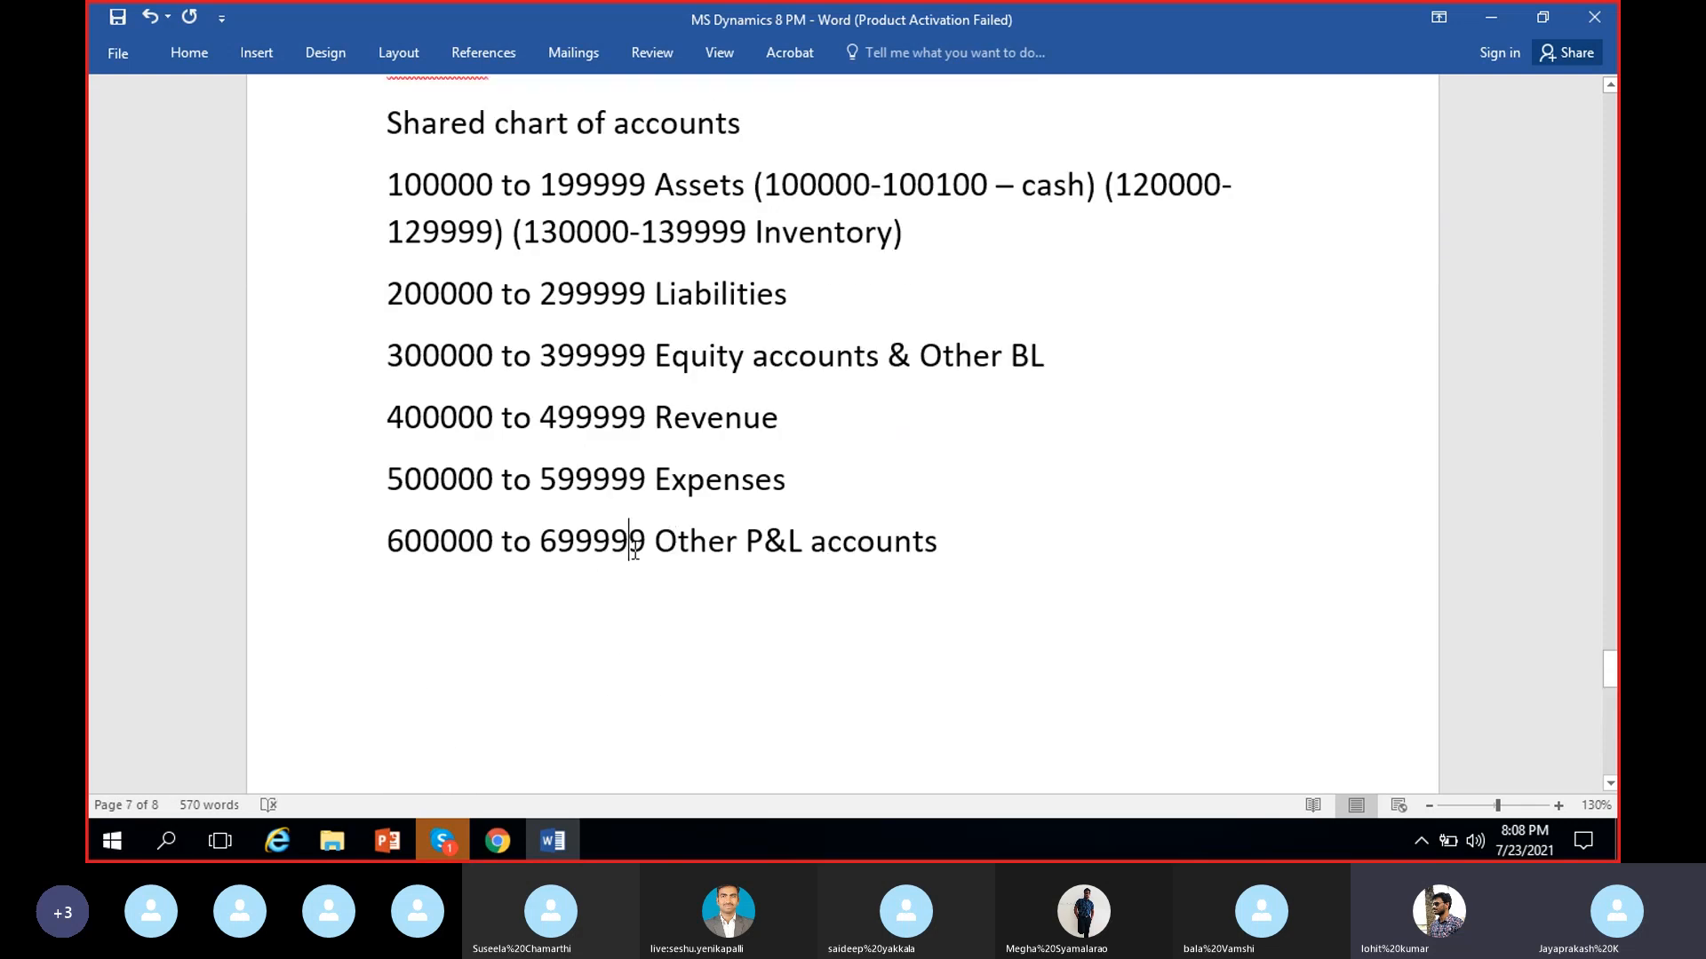
click(1001, 545)
scroll(485, 646, down, 1)
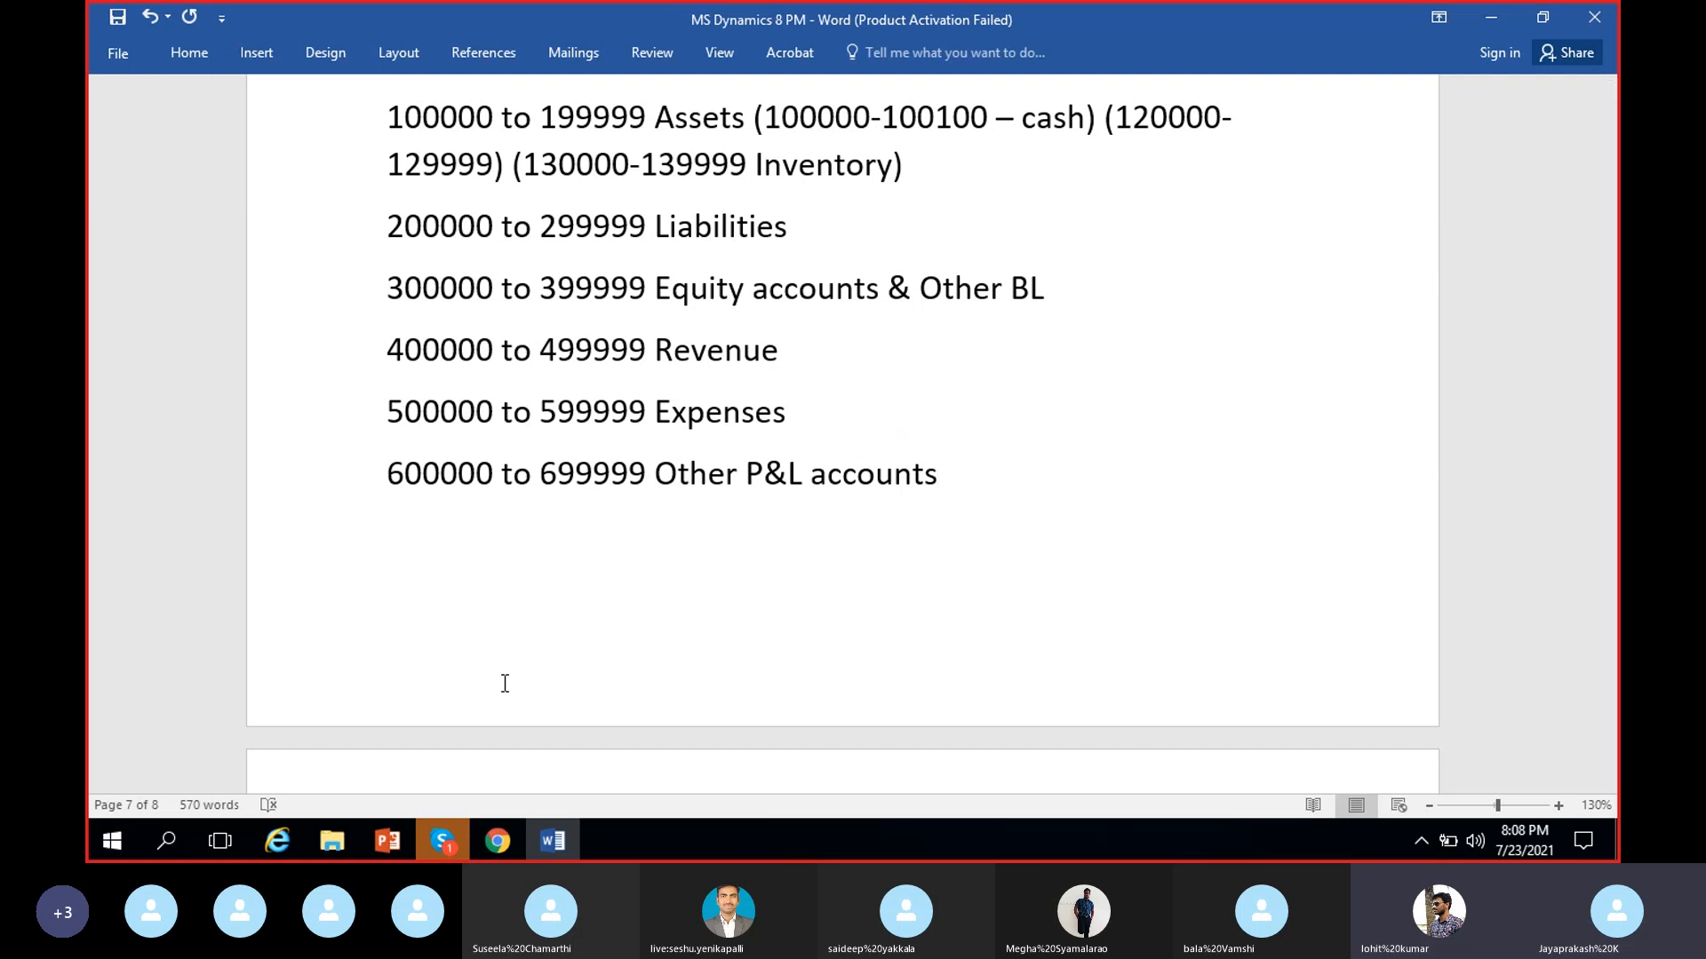
click(499, 844)
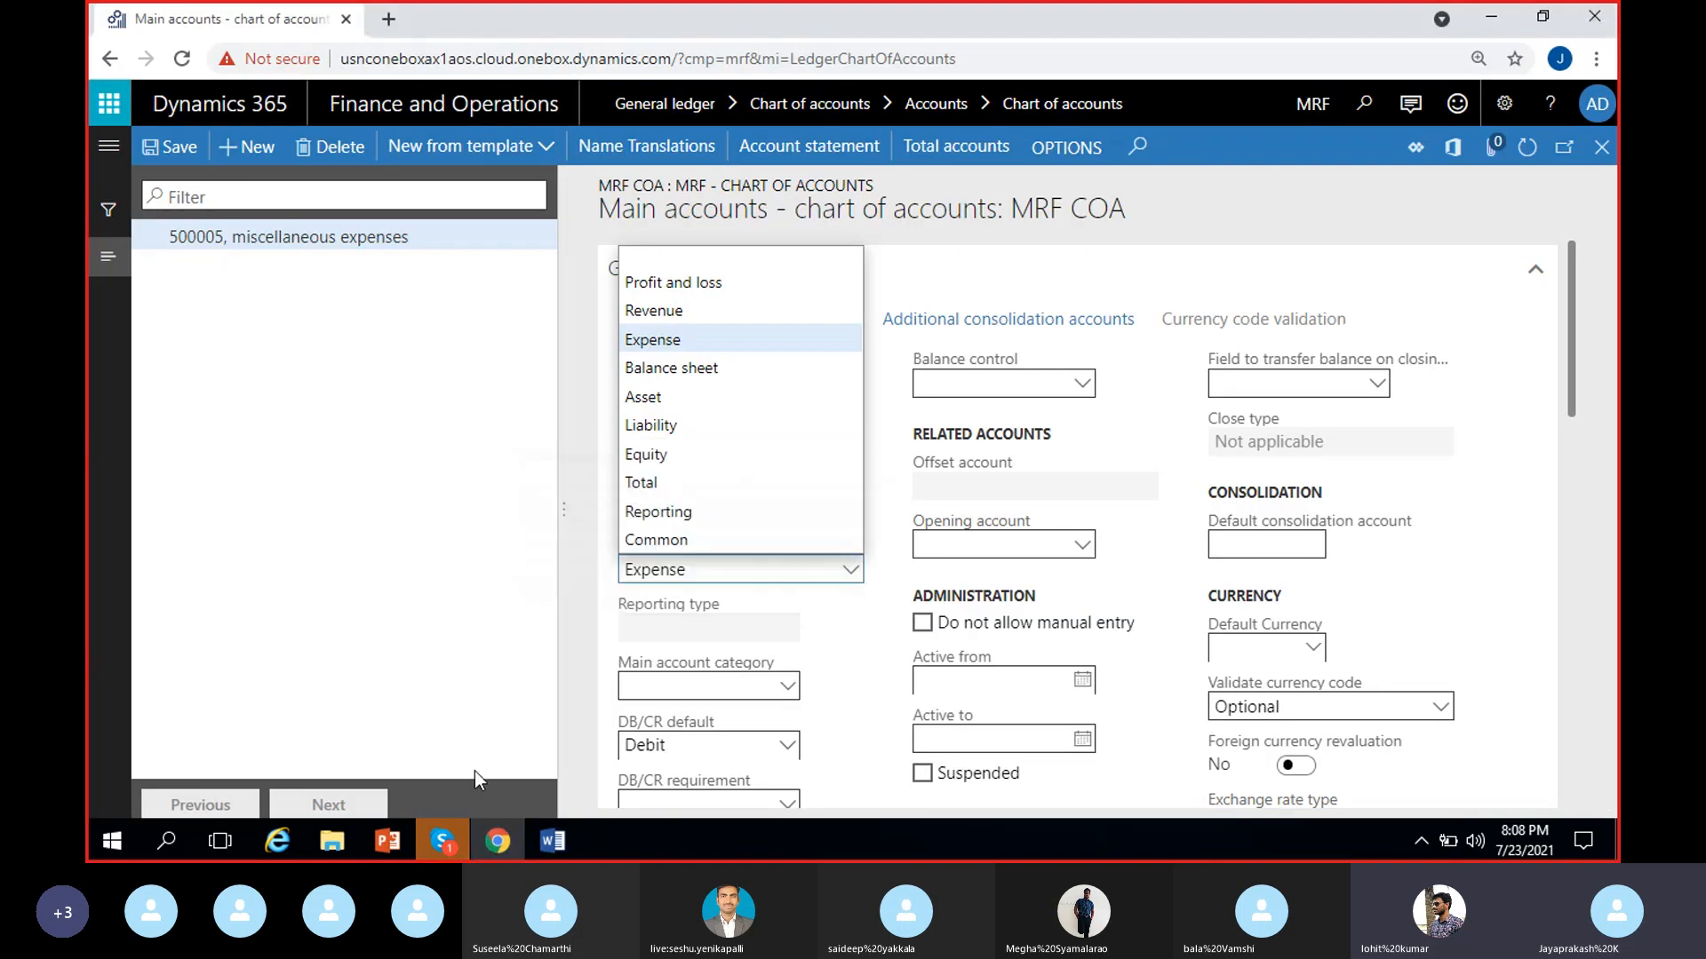
click(497, 841)
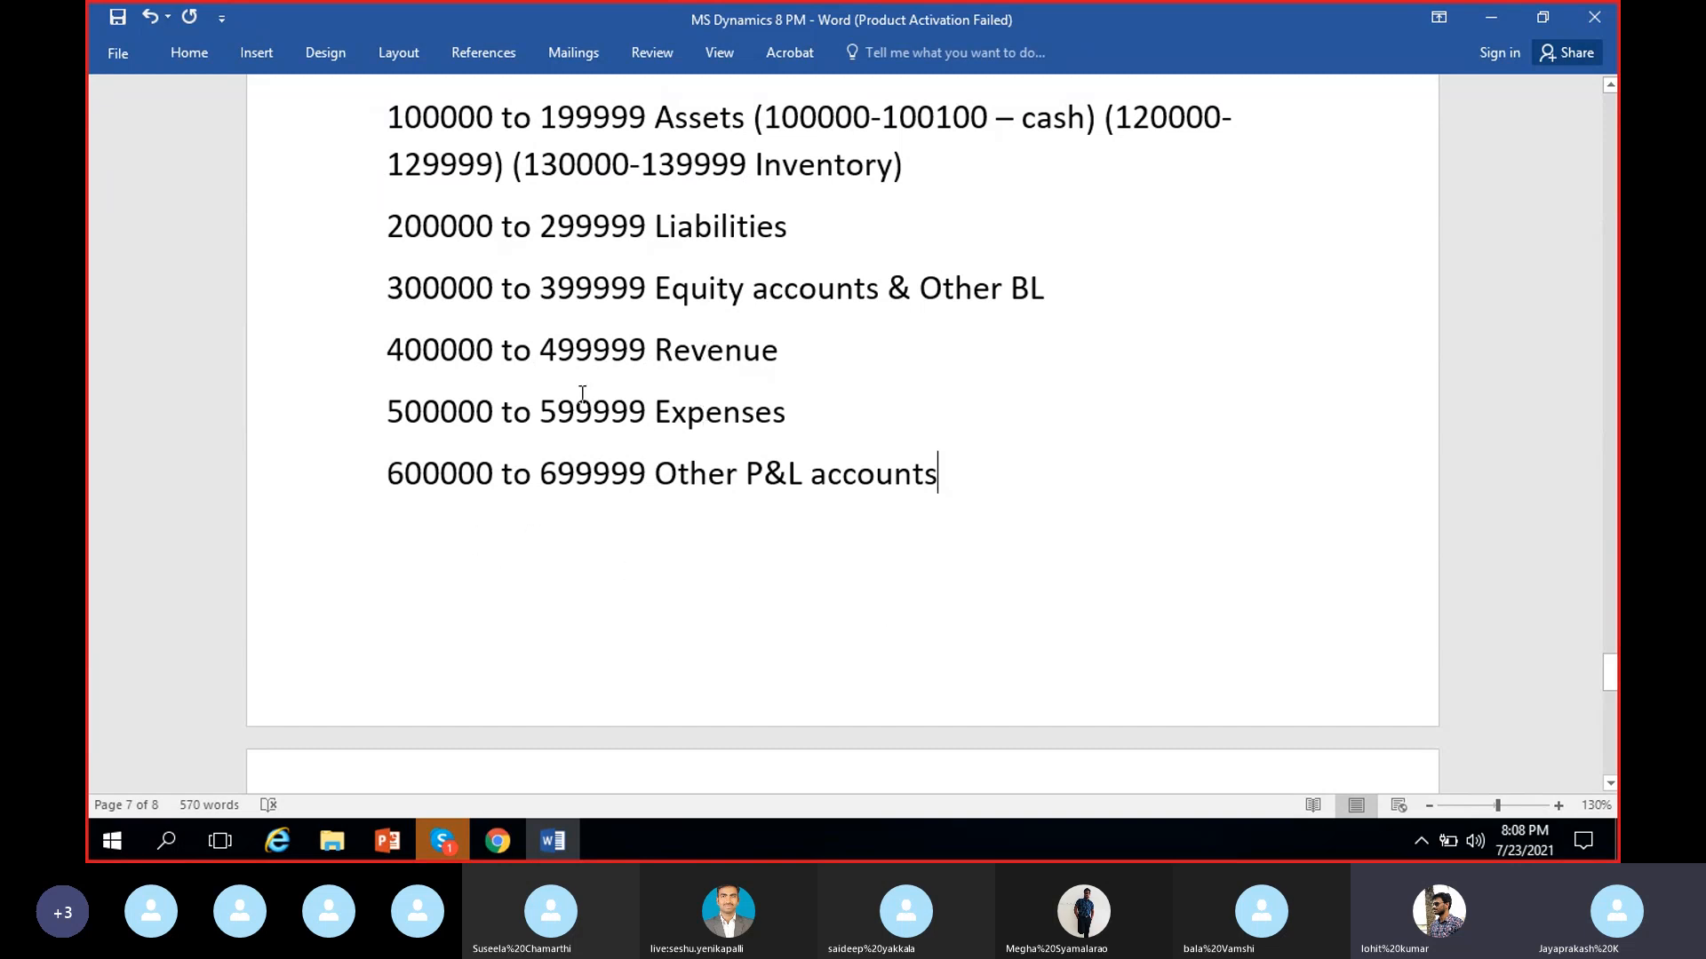
- Switch back to the browser and close the main account type options, keeping Expense selected for the miscellaneous expenses account
click(515, 841)
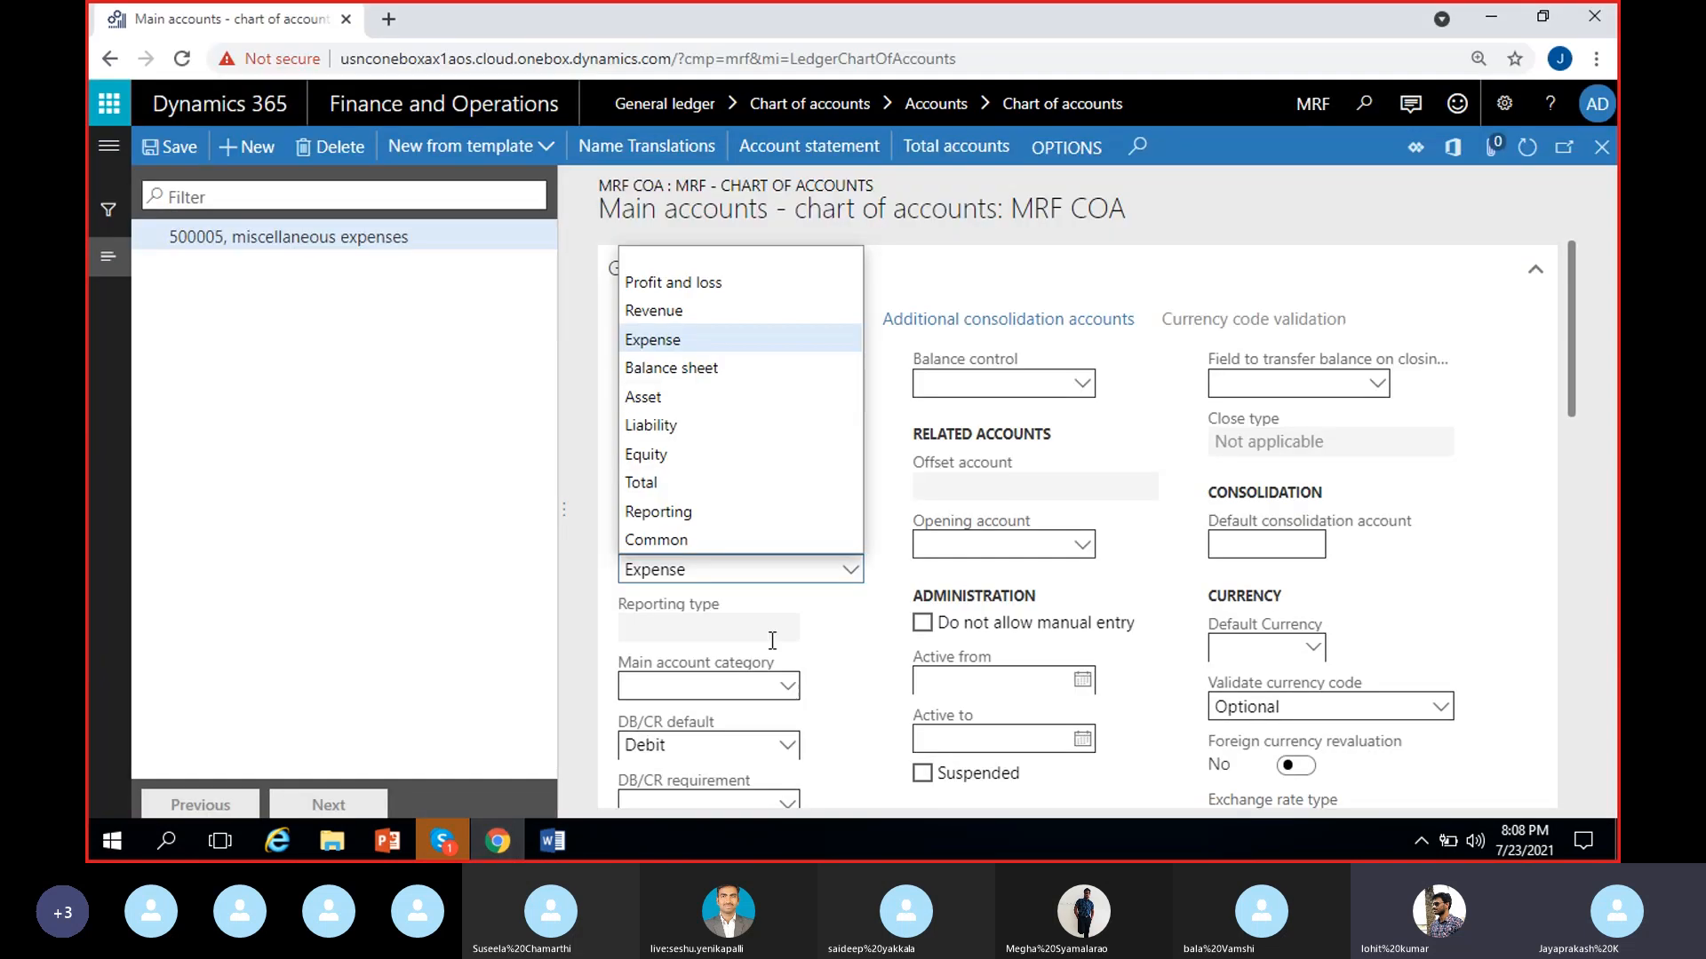
click(799, 616)
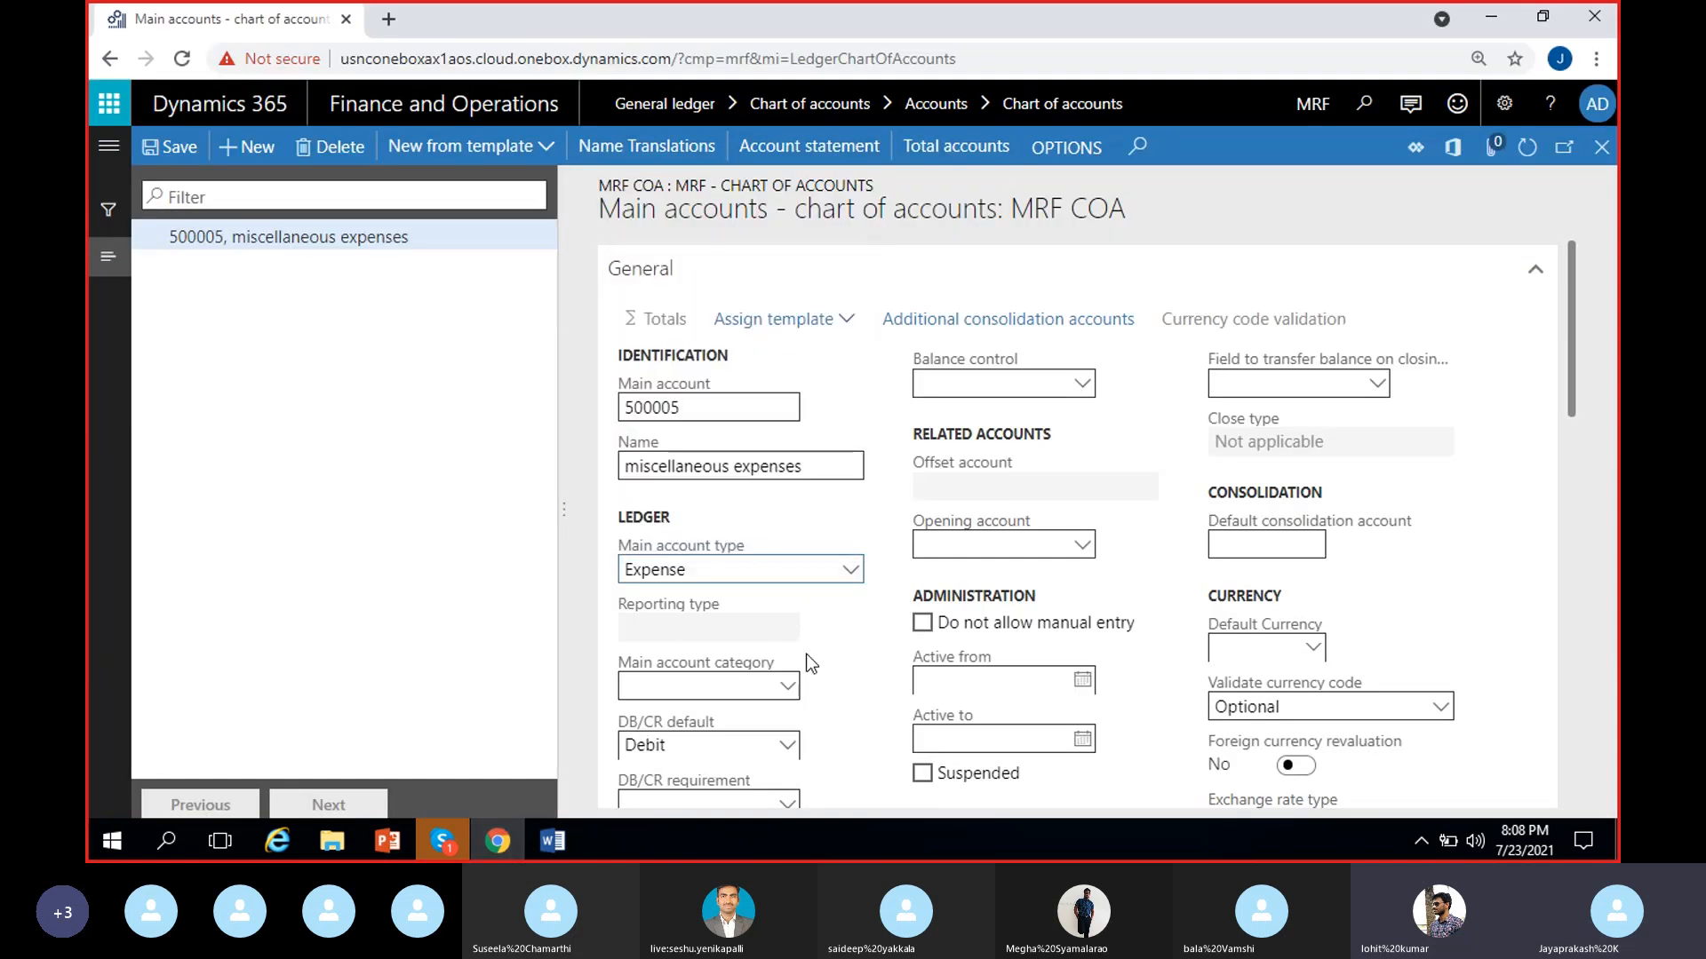
click(832, 613)
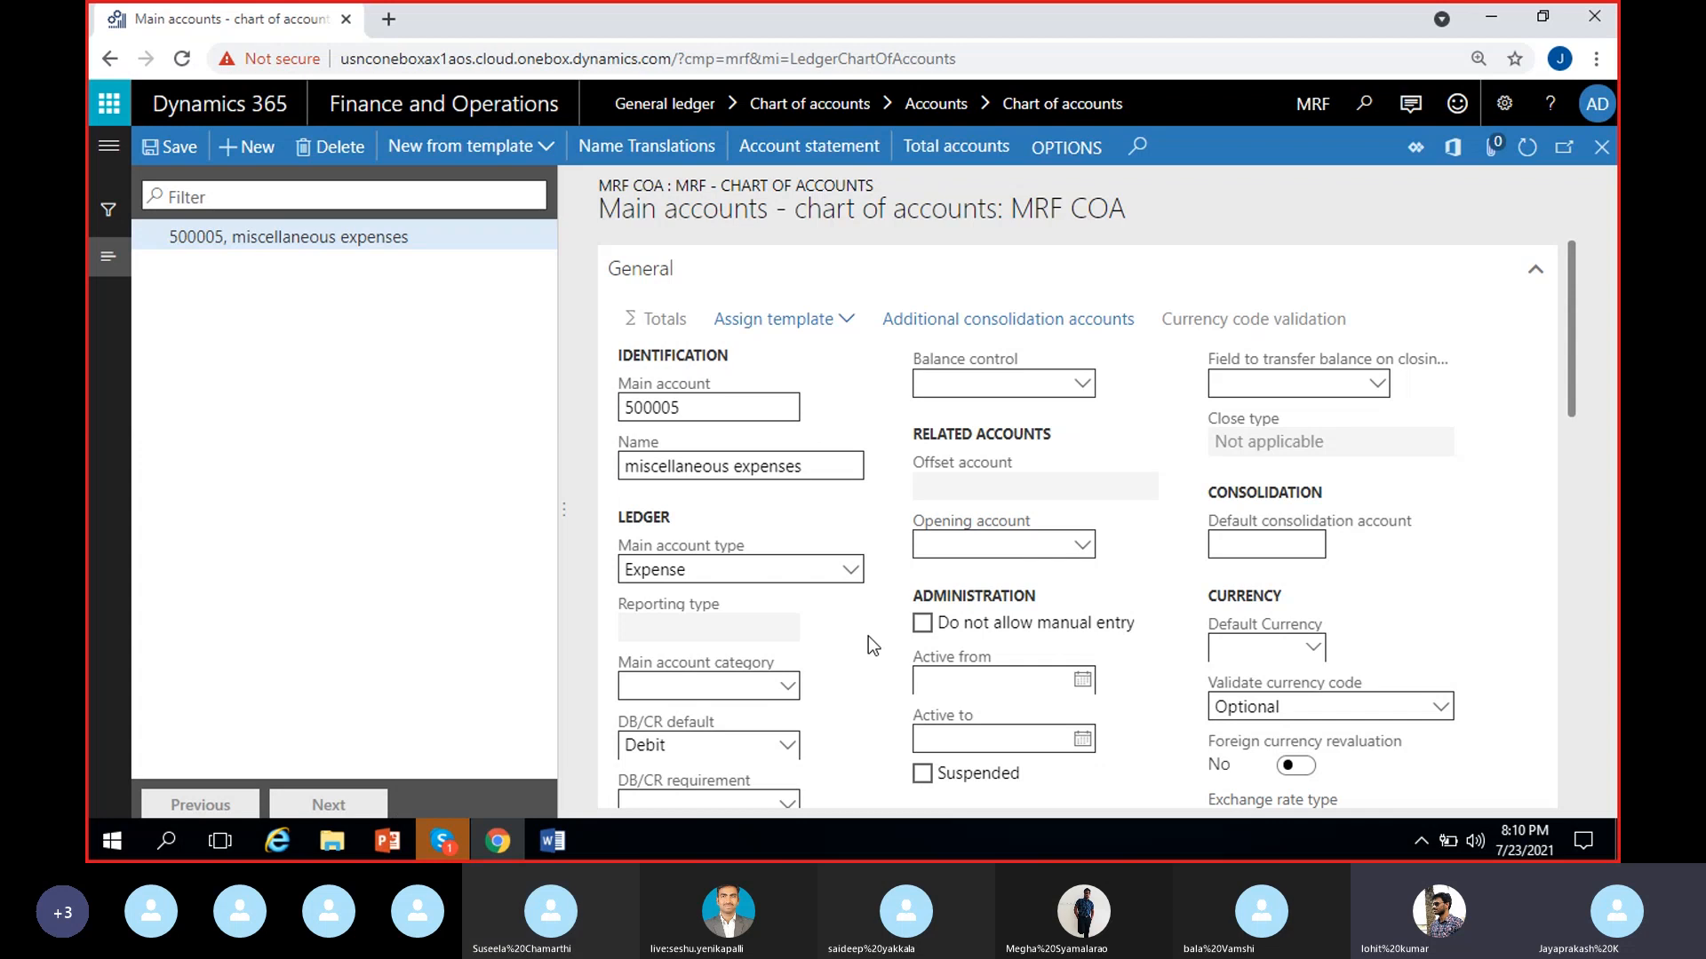
- Browse the main account categories, including a lookup for "non", and set the miscellaneous expenses account's category to ADMINEXP
scroll(867, 636, down, 1)
scroll(856, 655, up, 1)
scroll(804, 685, down, 1)
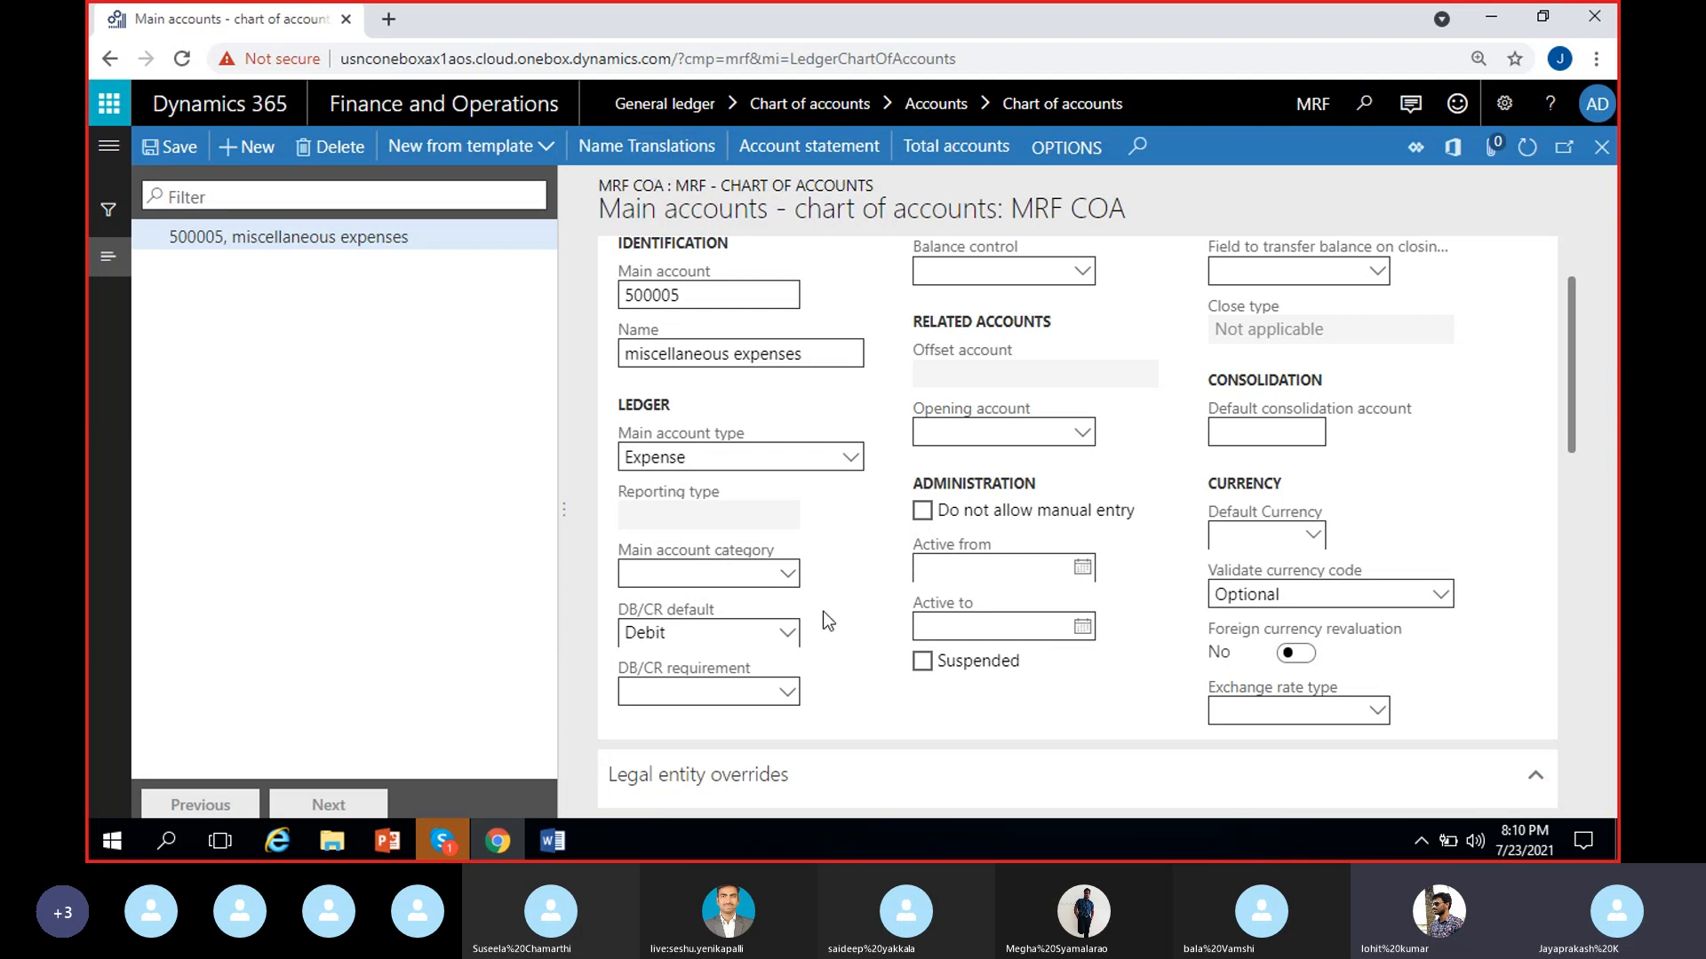
click(791, 583)
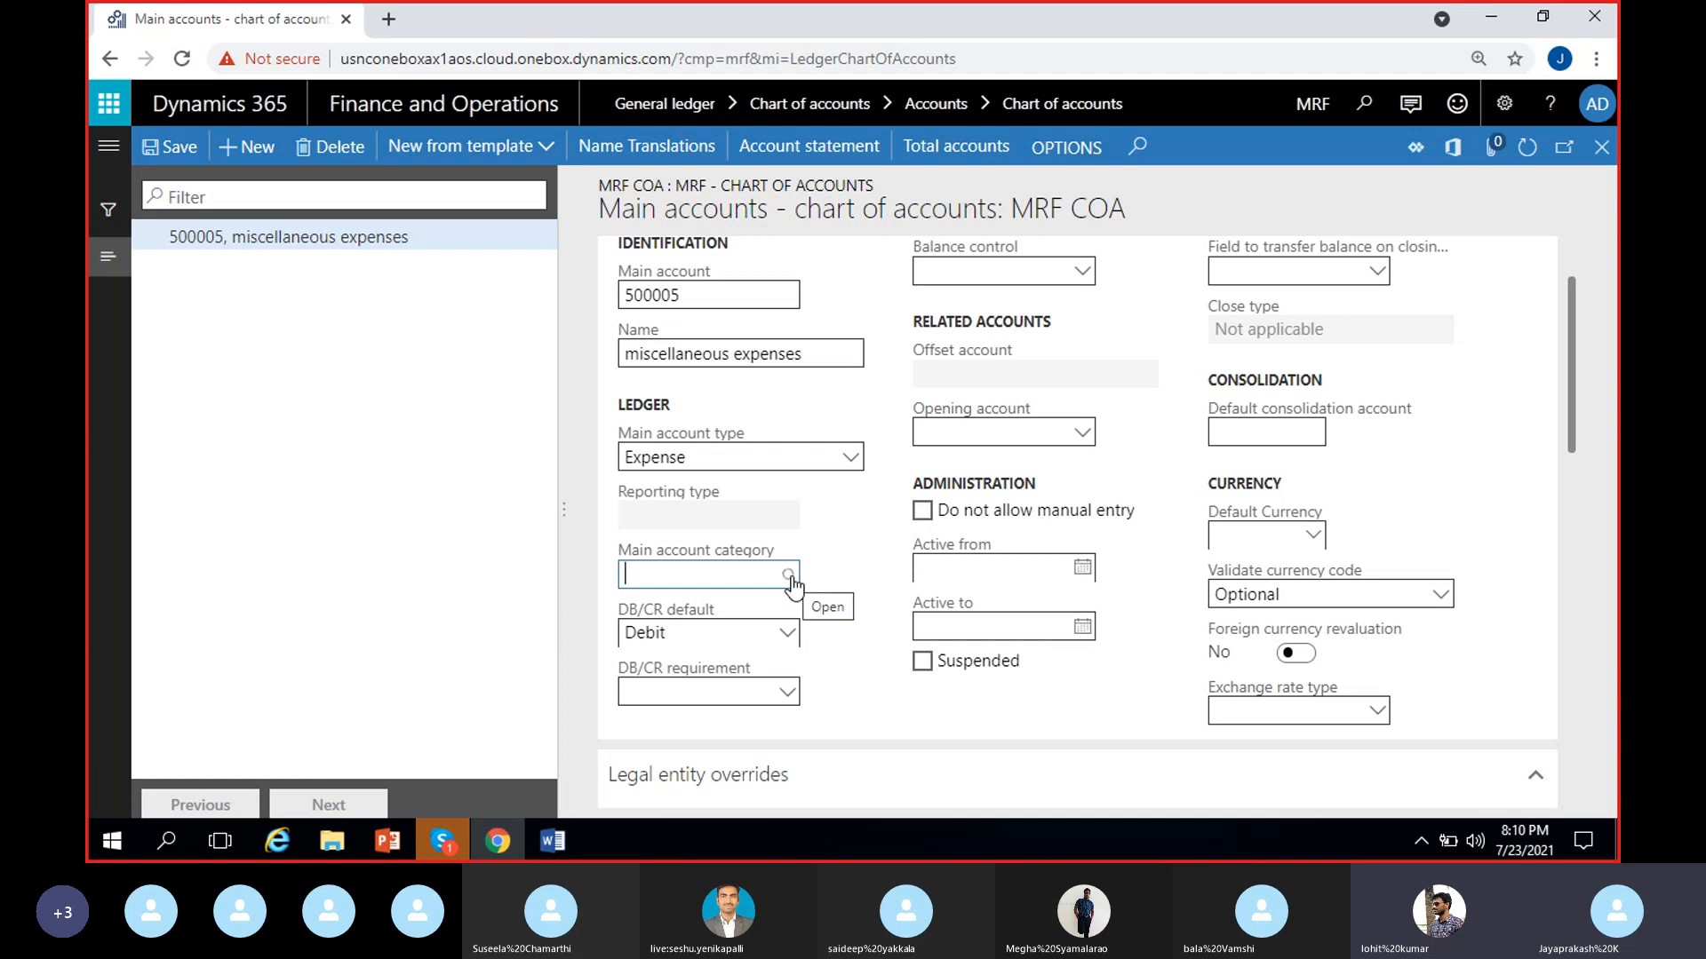
click(790, 576)
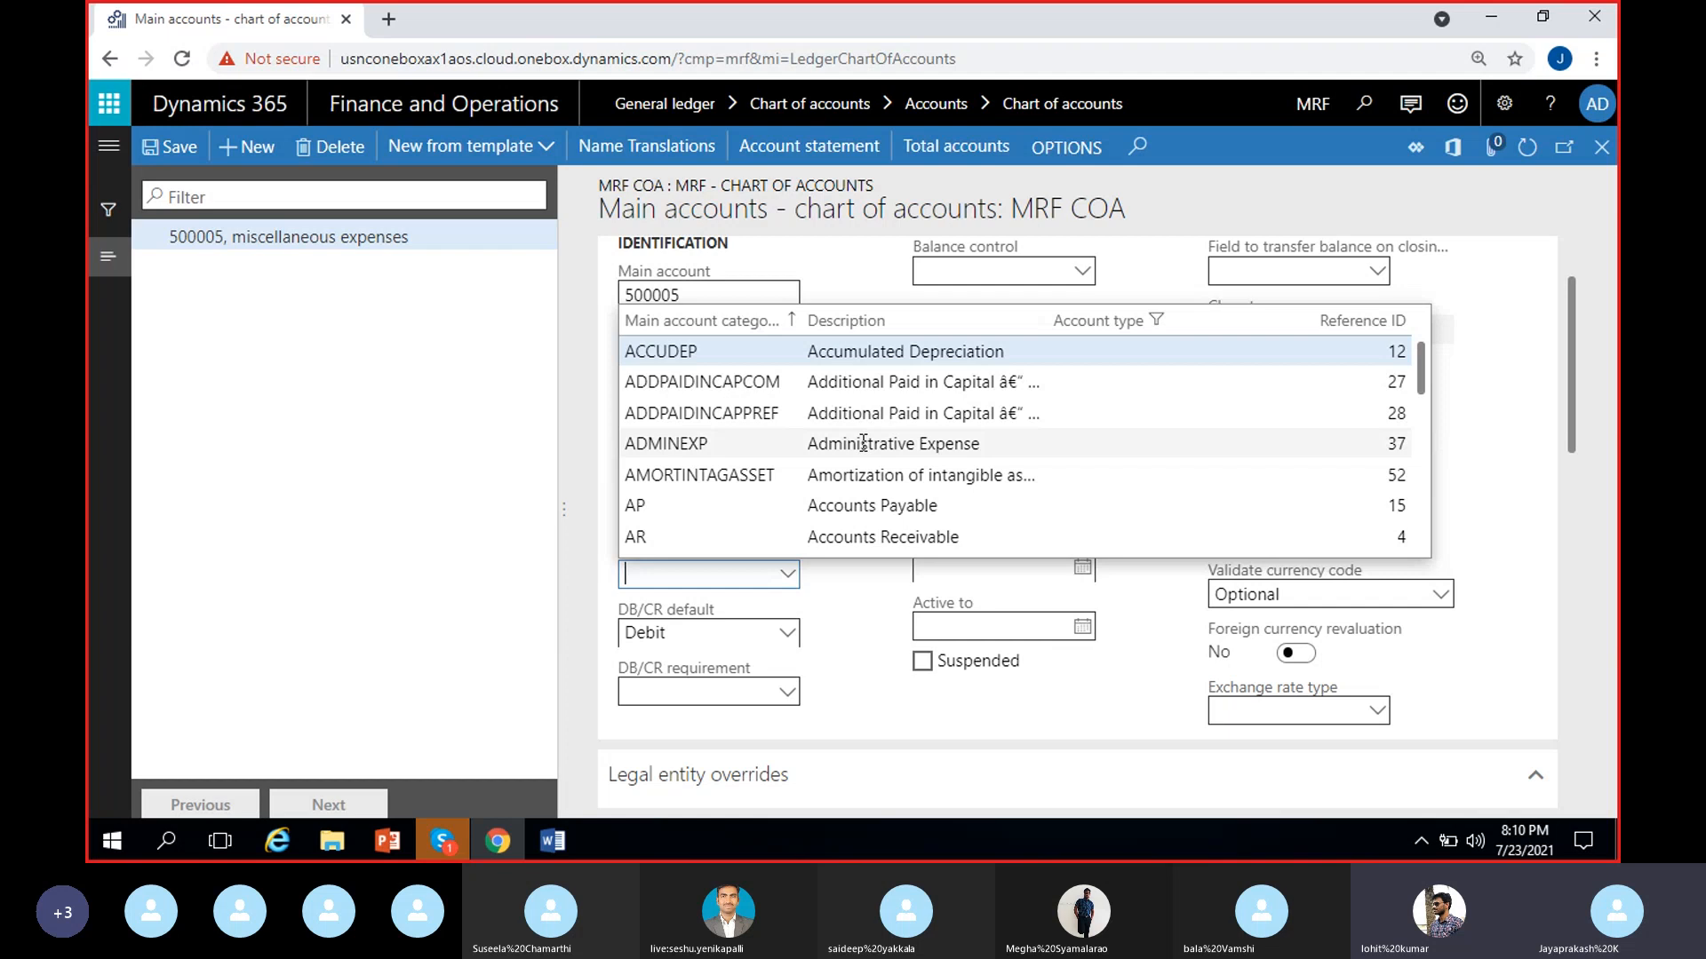
scroll(863, 475, down, 5)
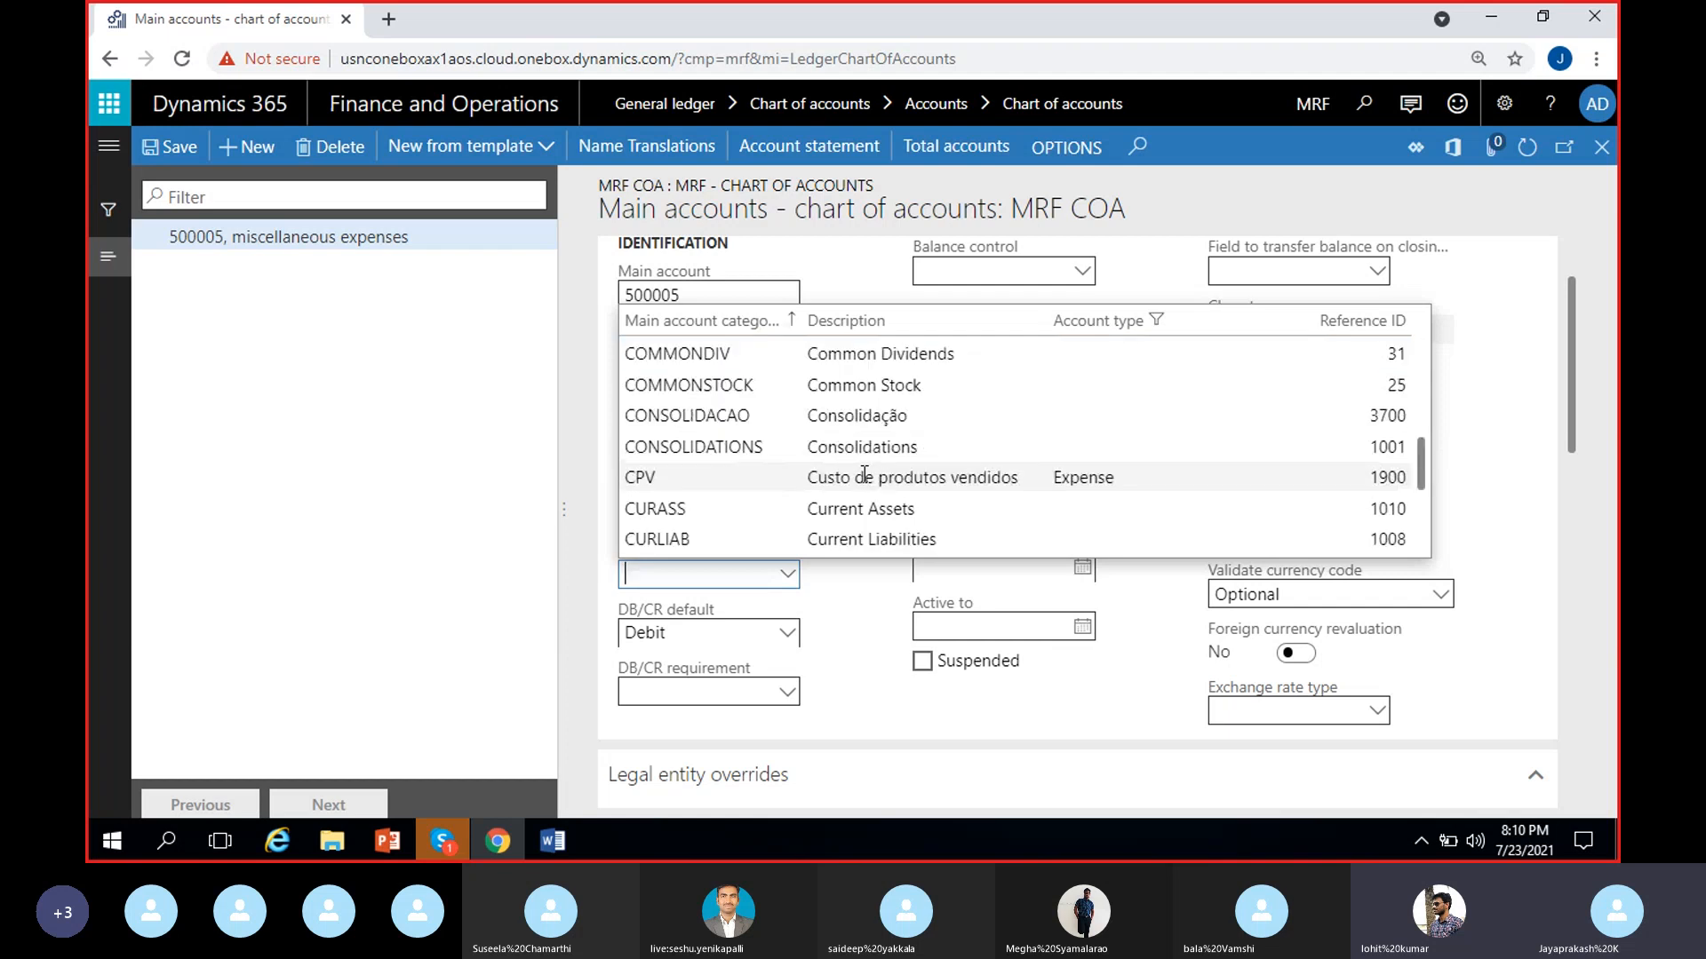
scroll(864, 475, up, 5)
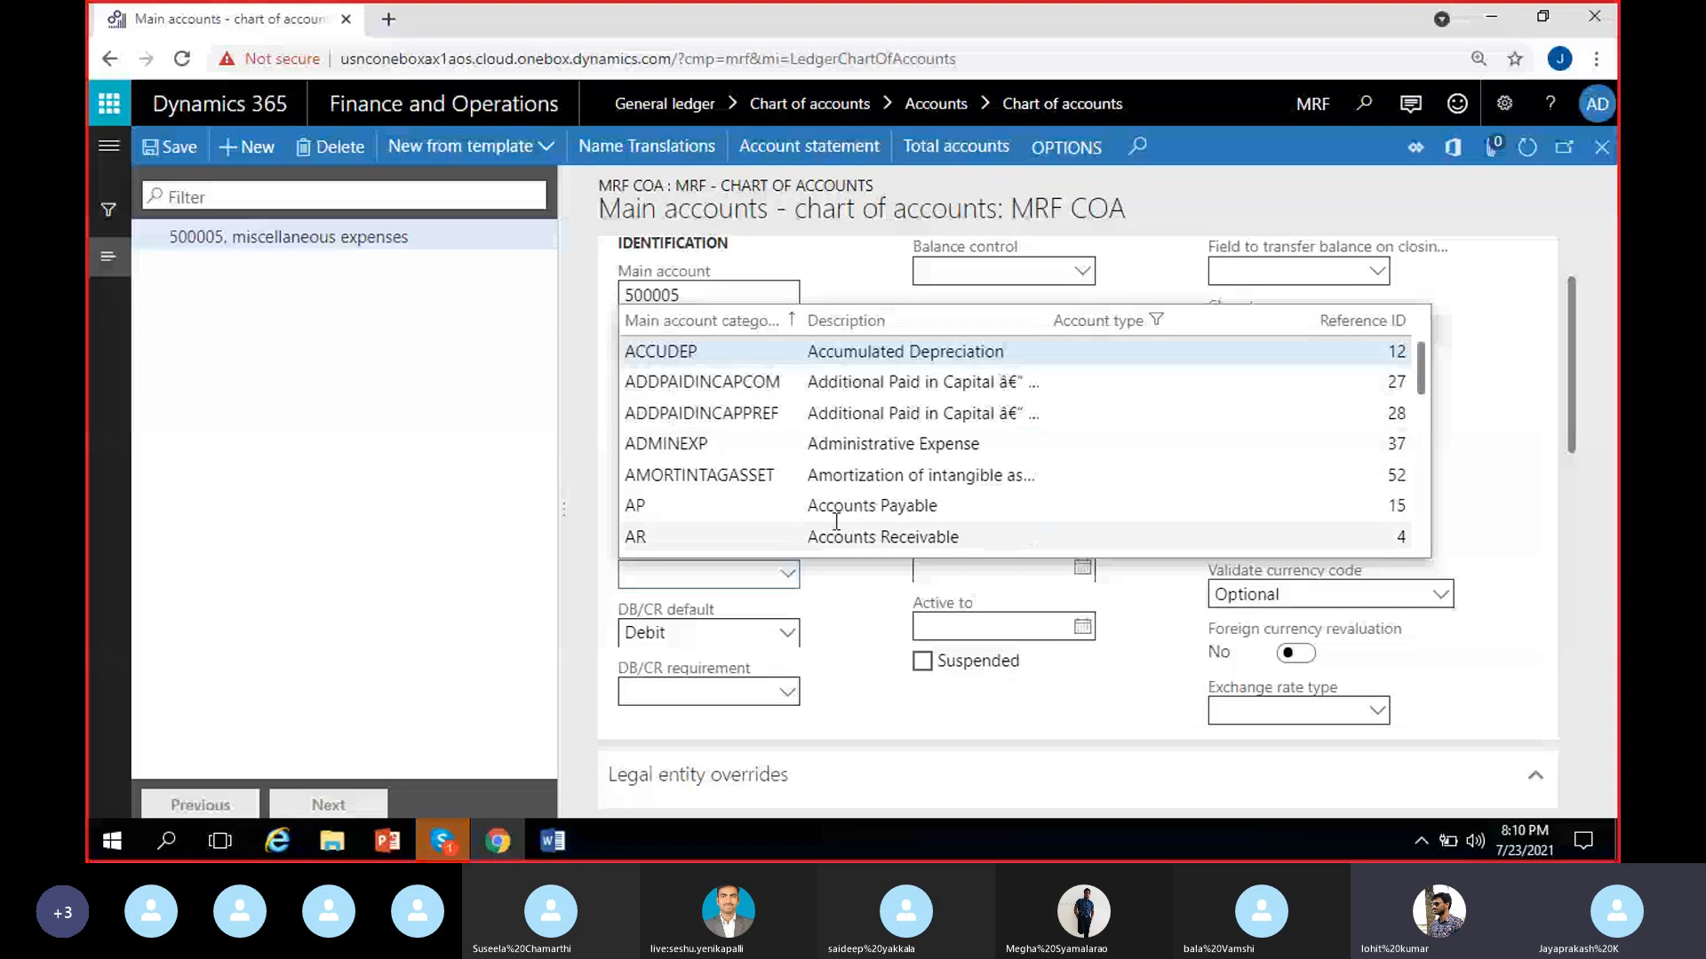
scroll(835, 521, down, 2)
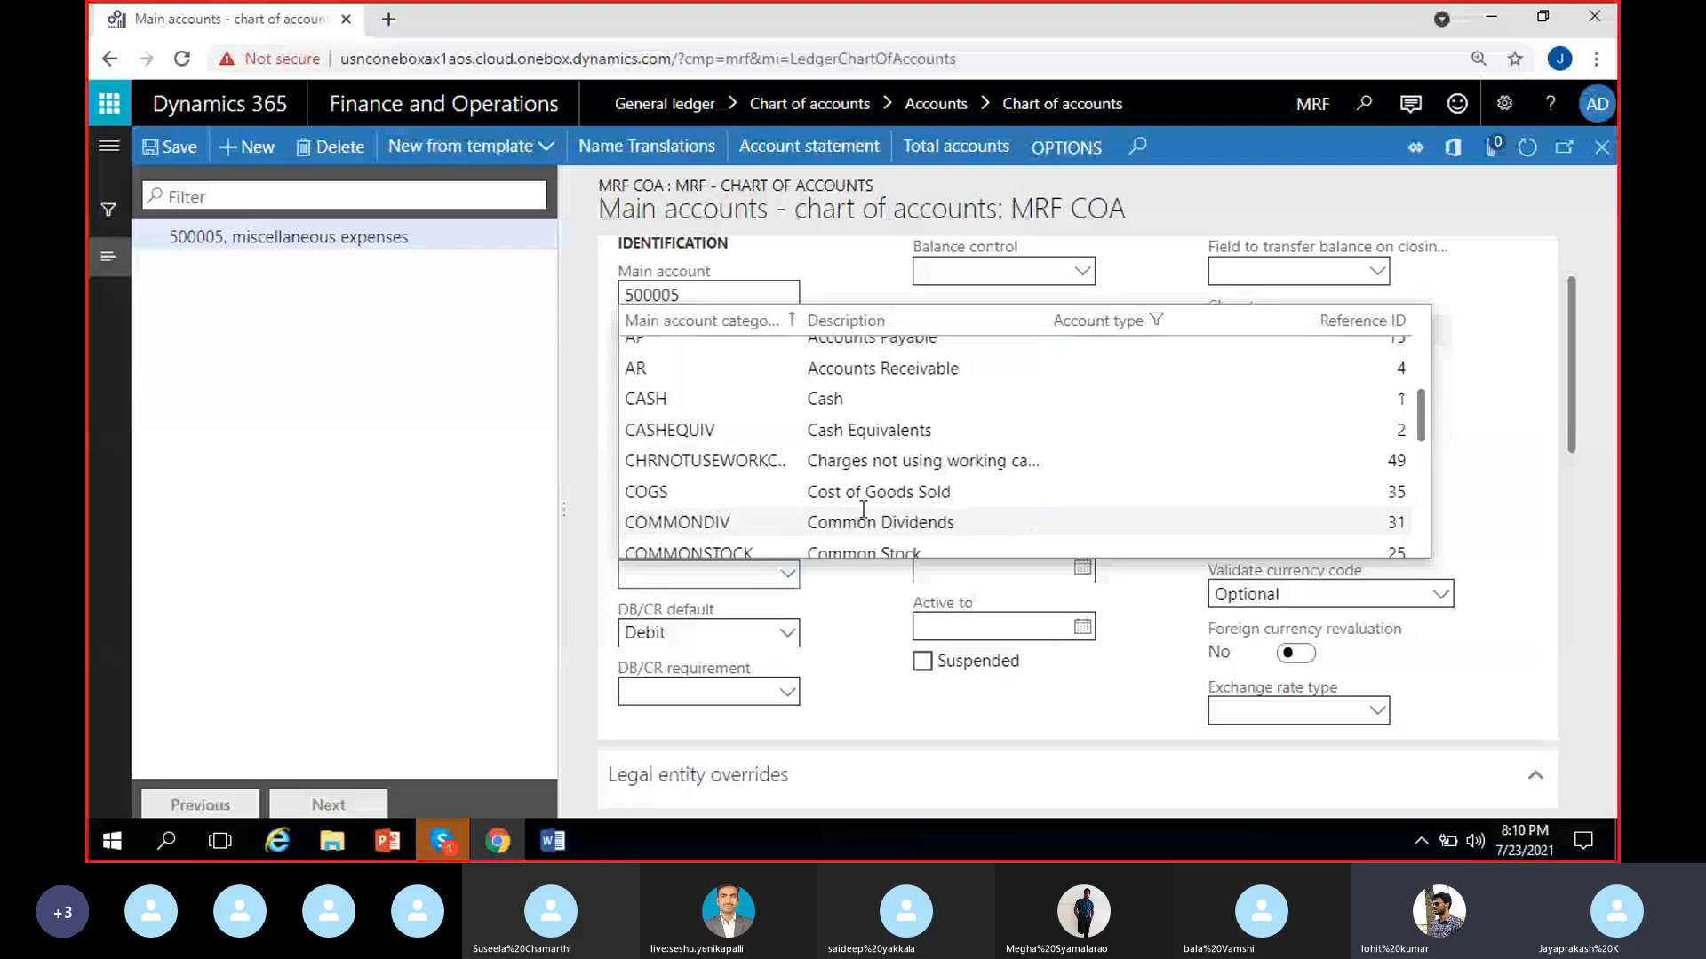
scroll(862, 510, down, 2)
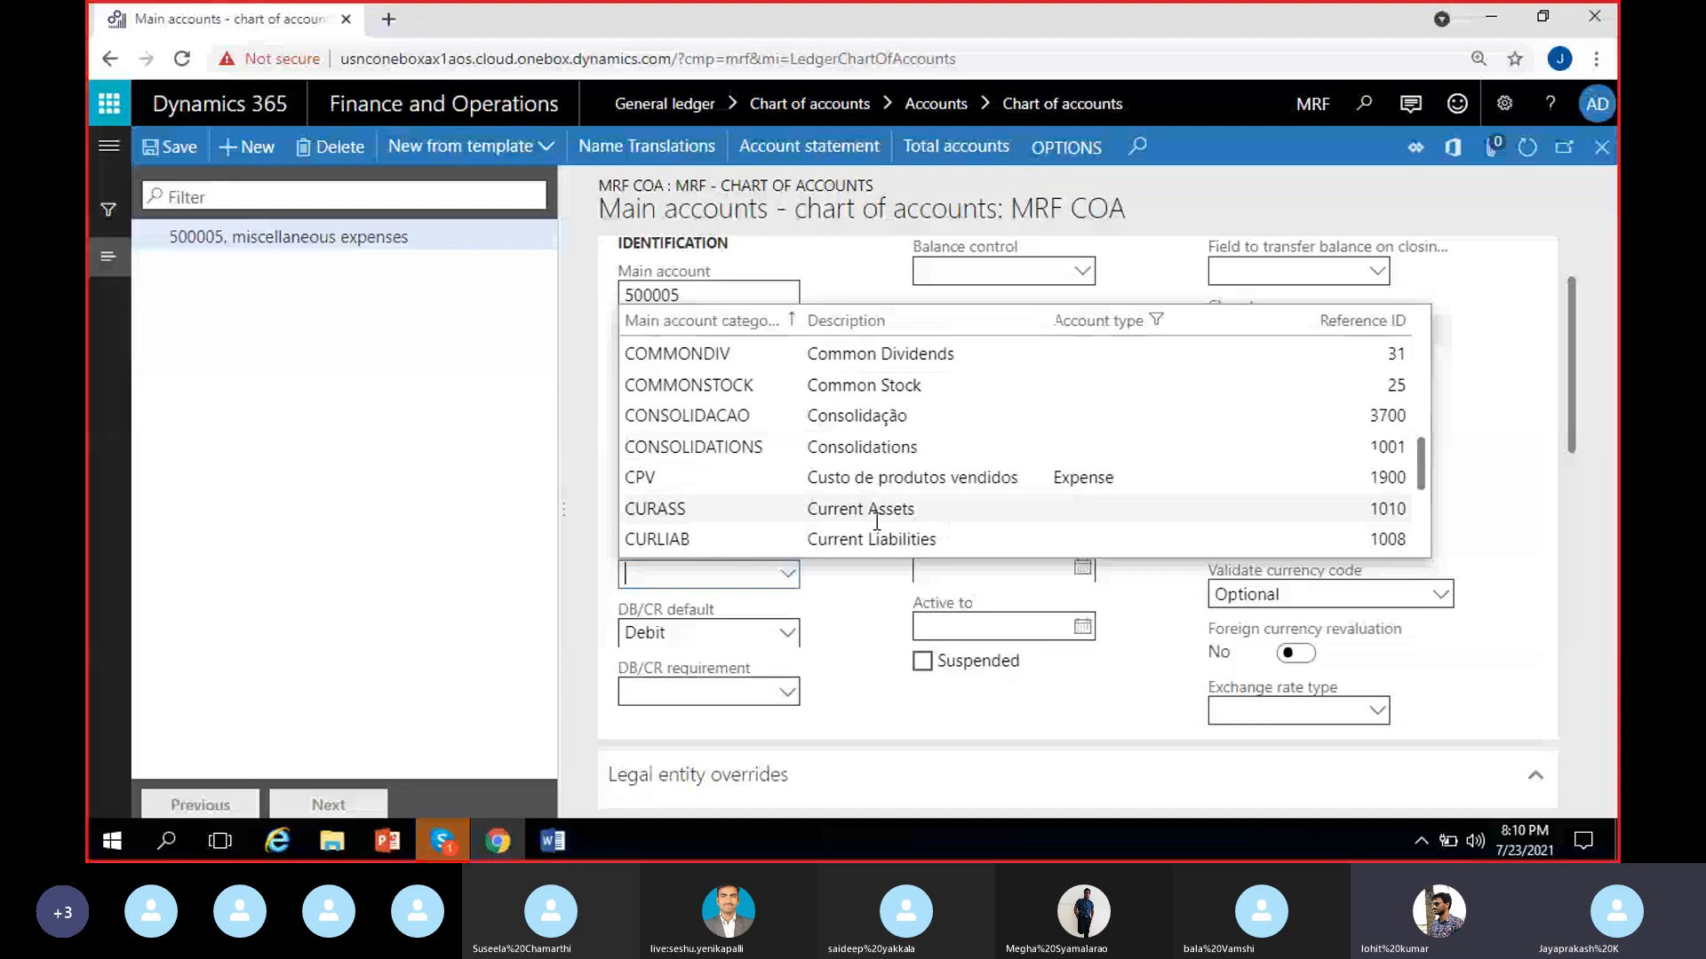
scroll(877, 522, down, 2)
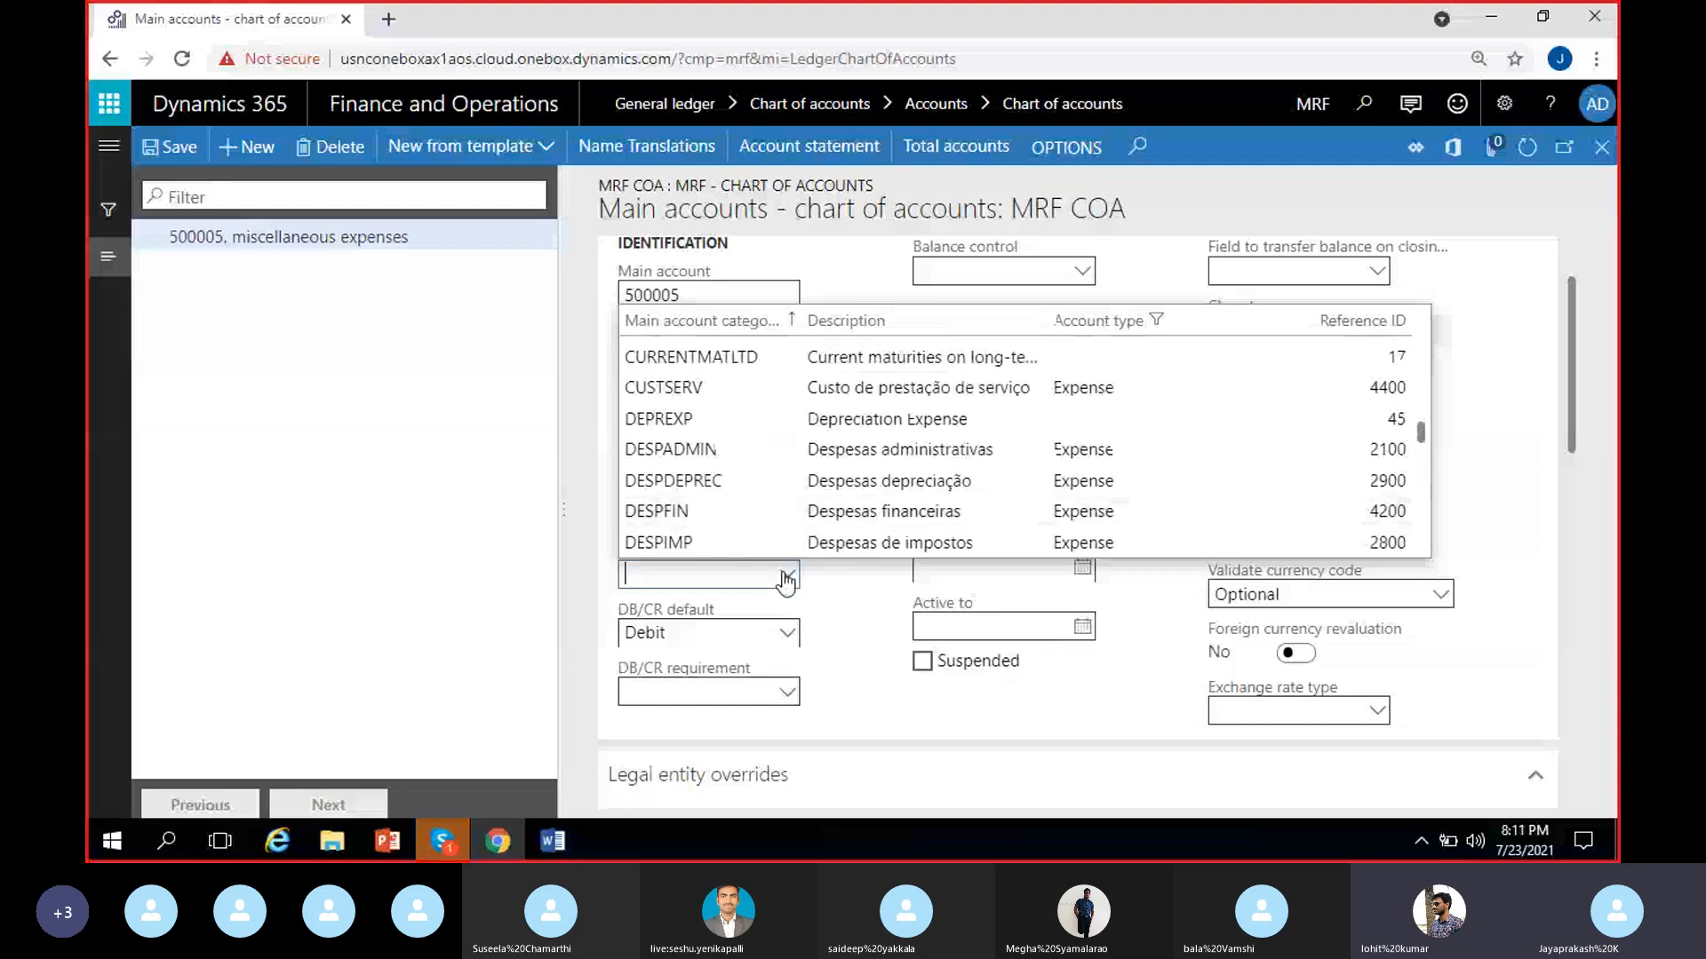
text(non)
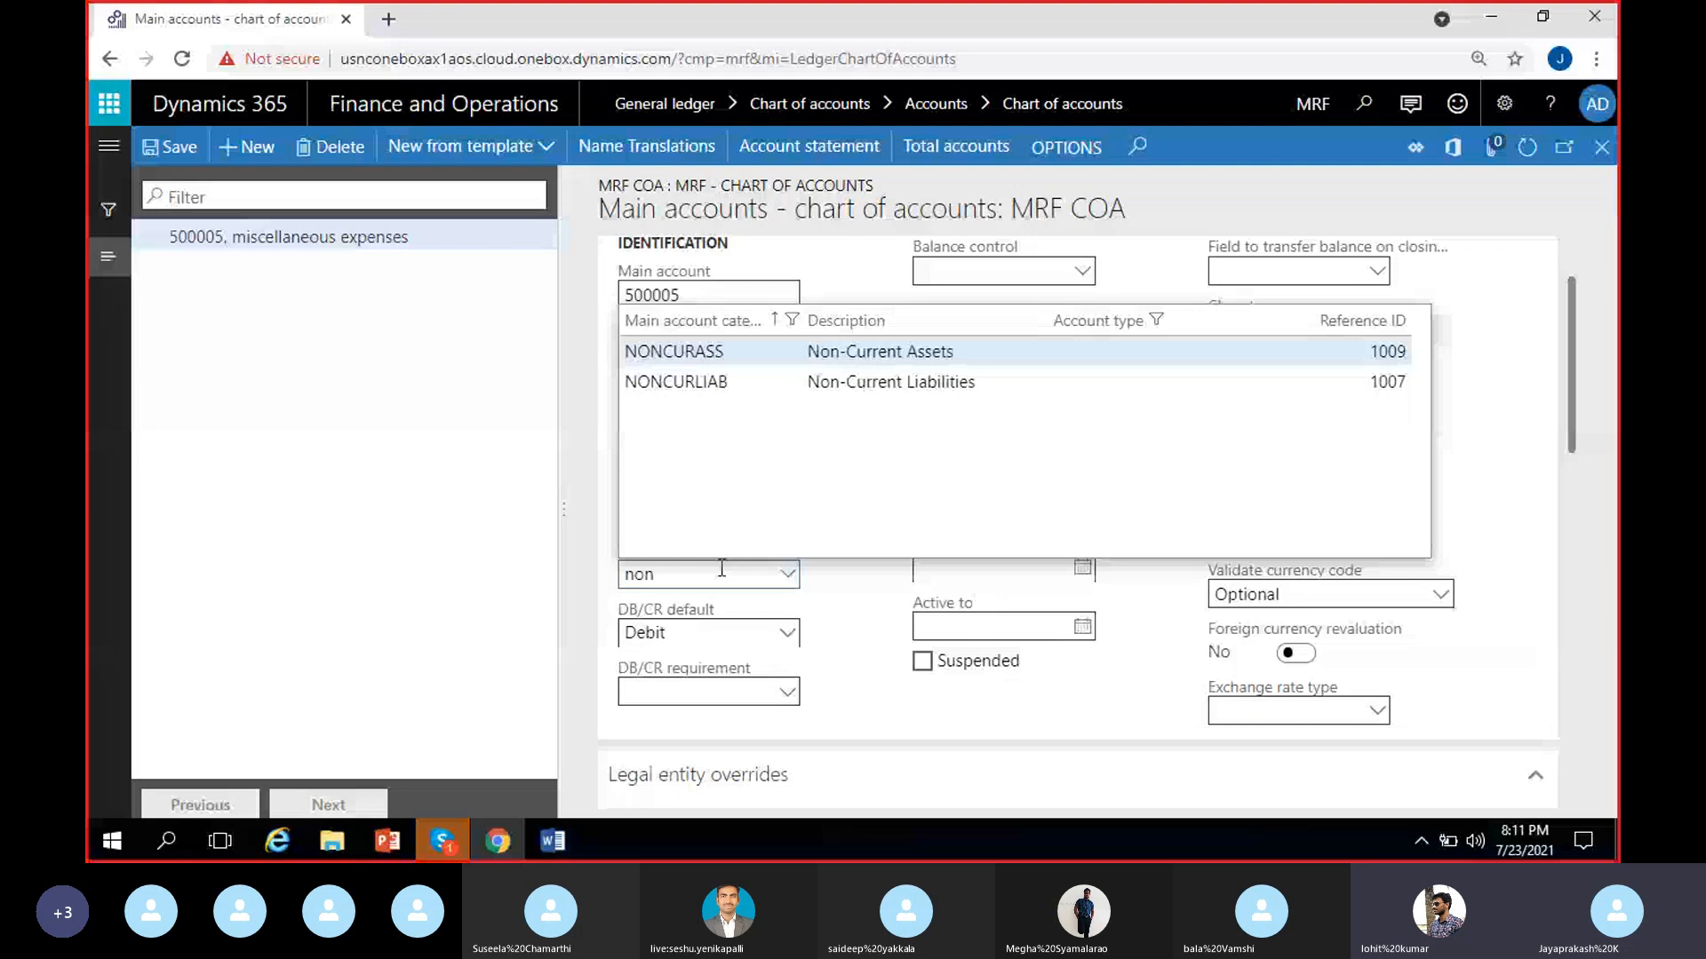
key(Escape)
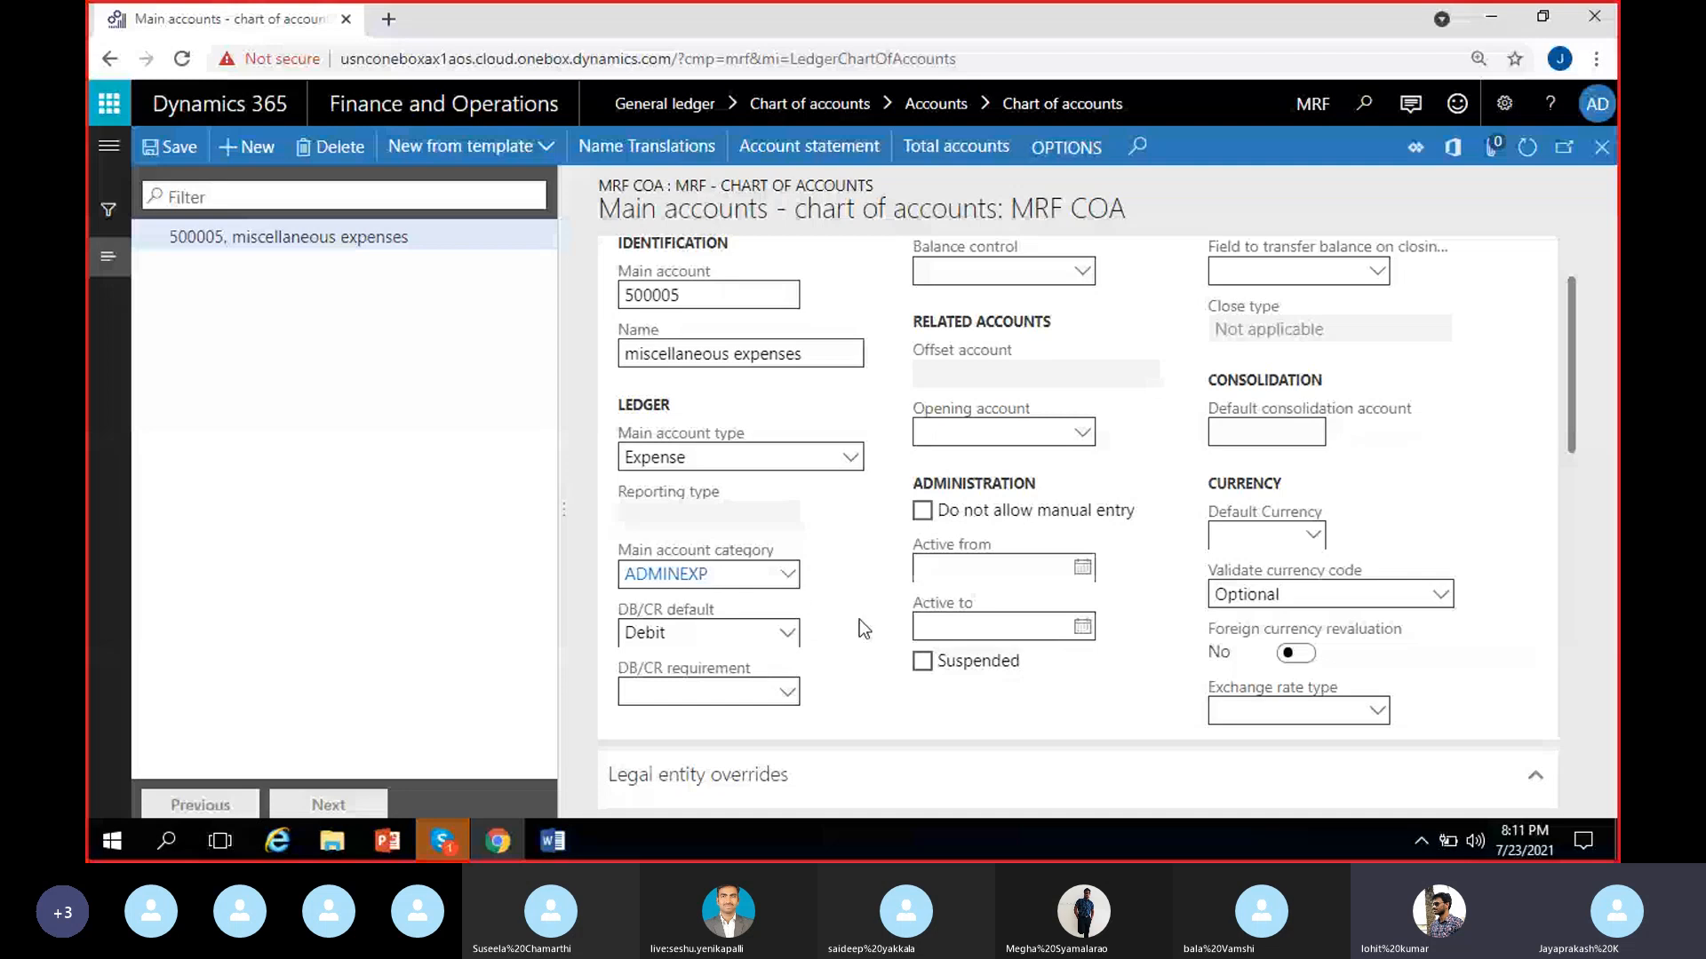
- Duplicate the chart of accounts browser tab and open the General ledger's Main account categories page in the copy
right_click(273, 21)
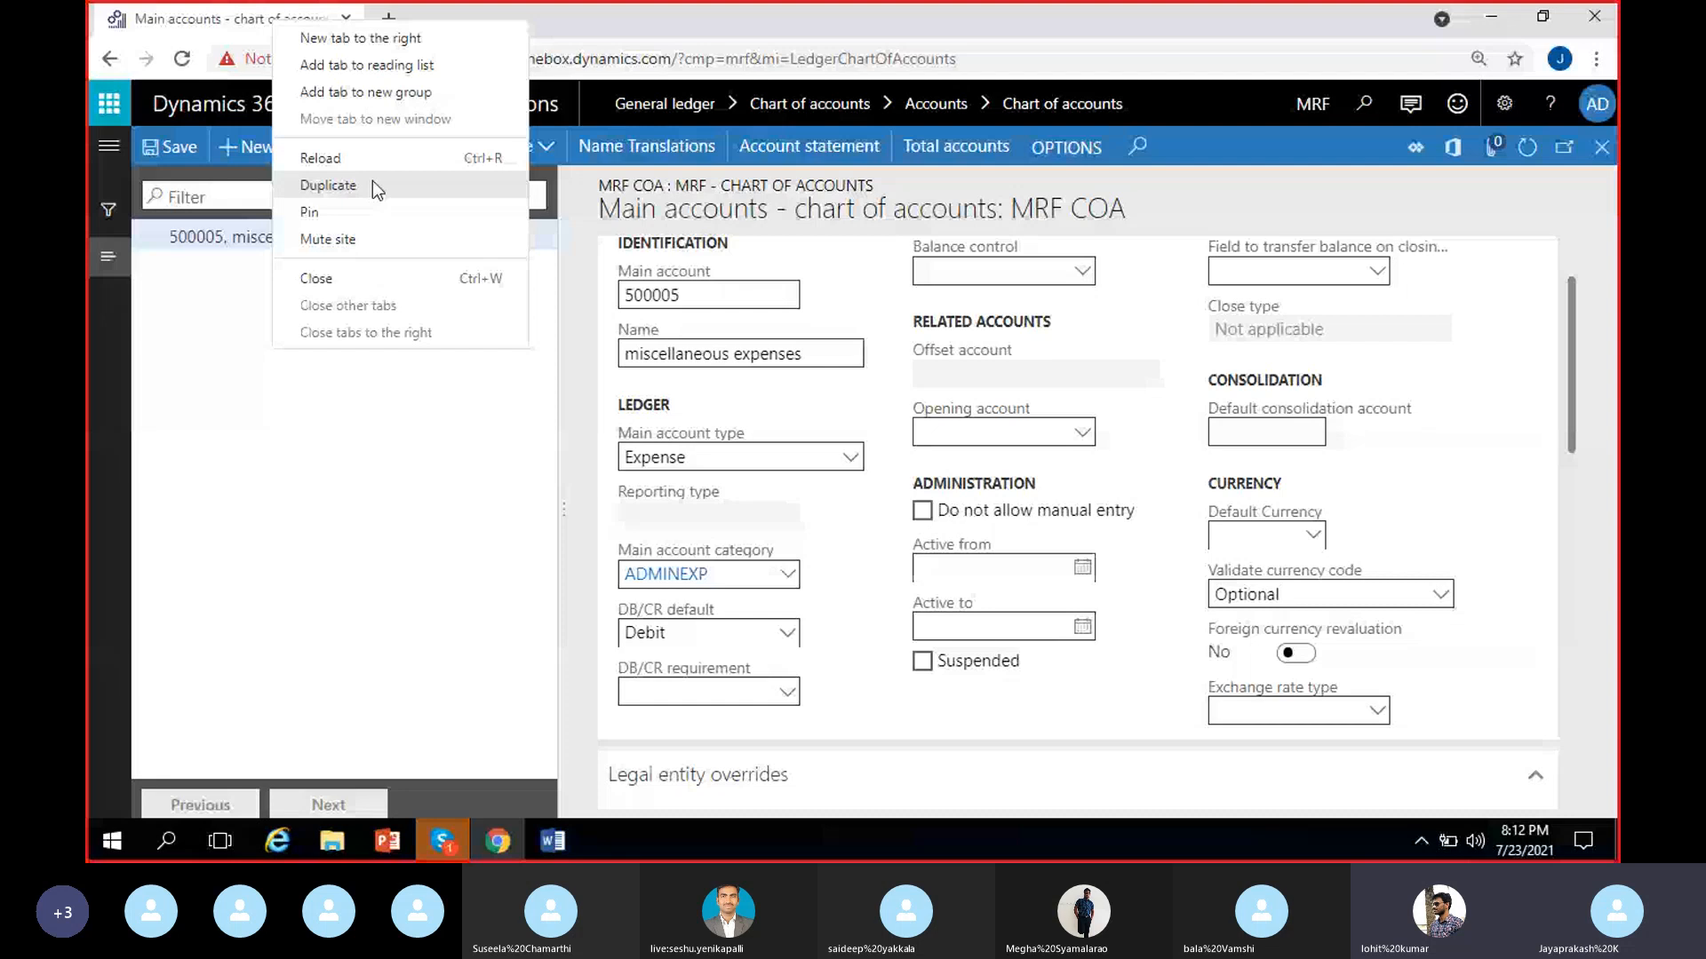
click(375, 189)
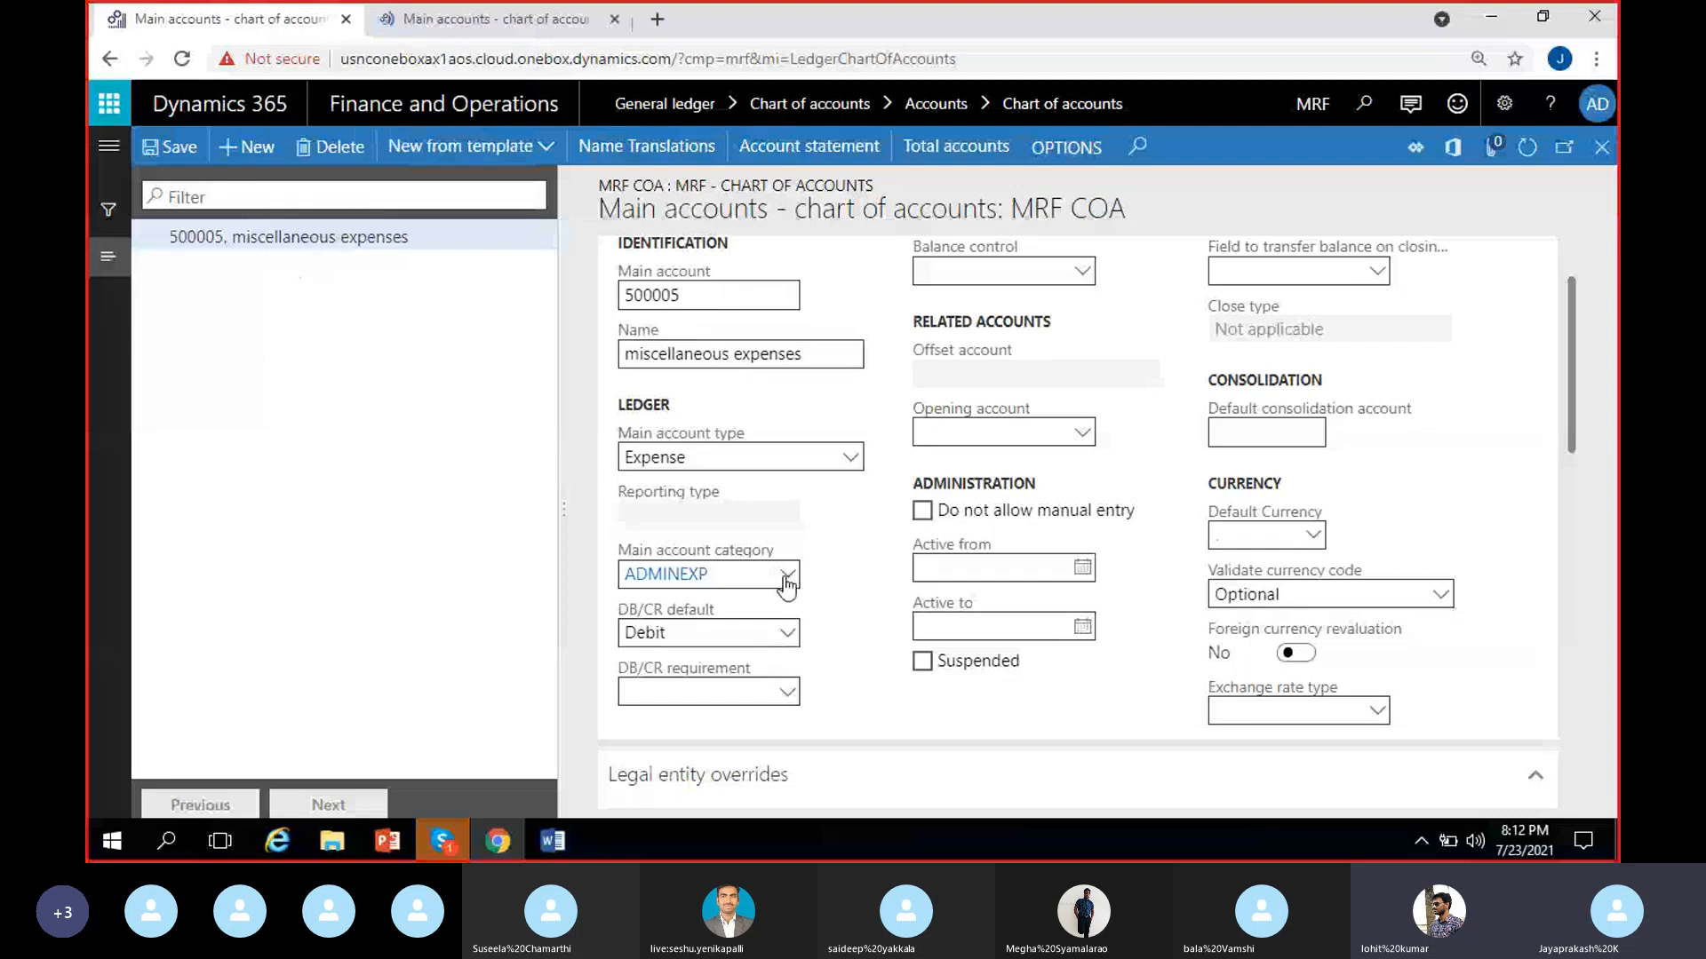
right_click(784, 579)
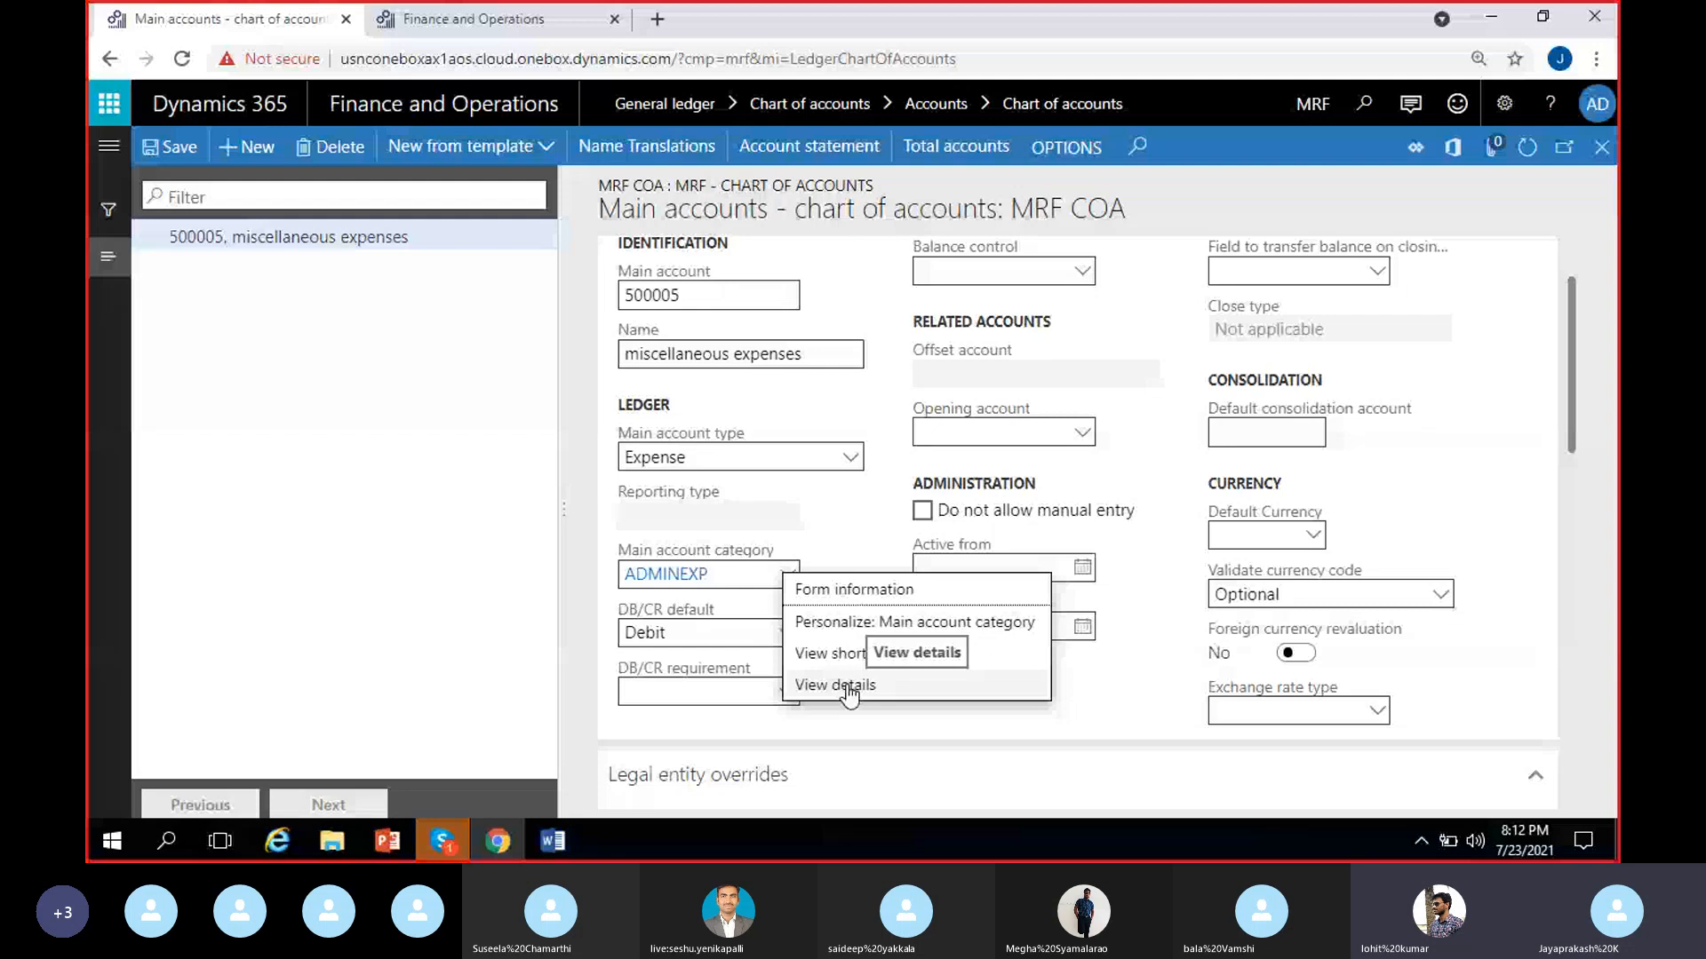
click(835, 685)
scroll(230, 613, down, 3)
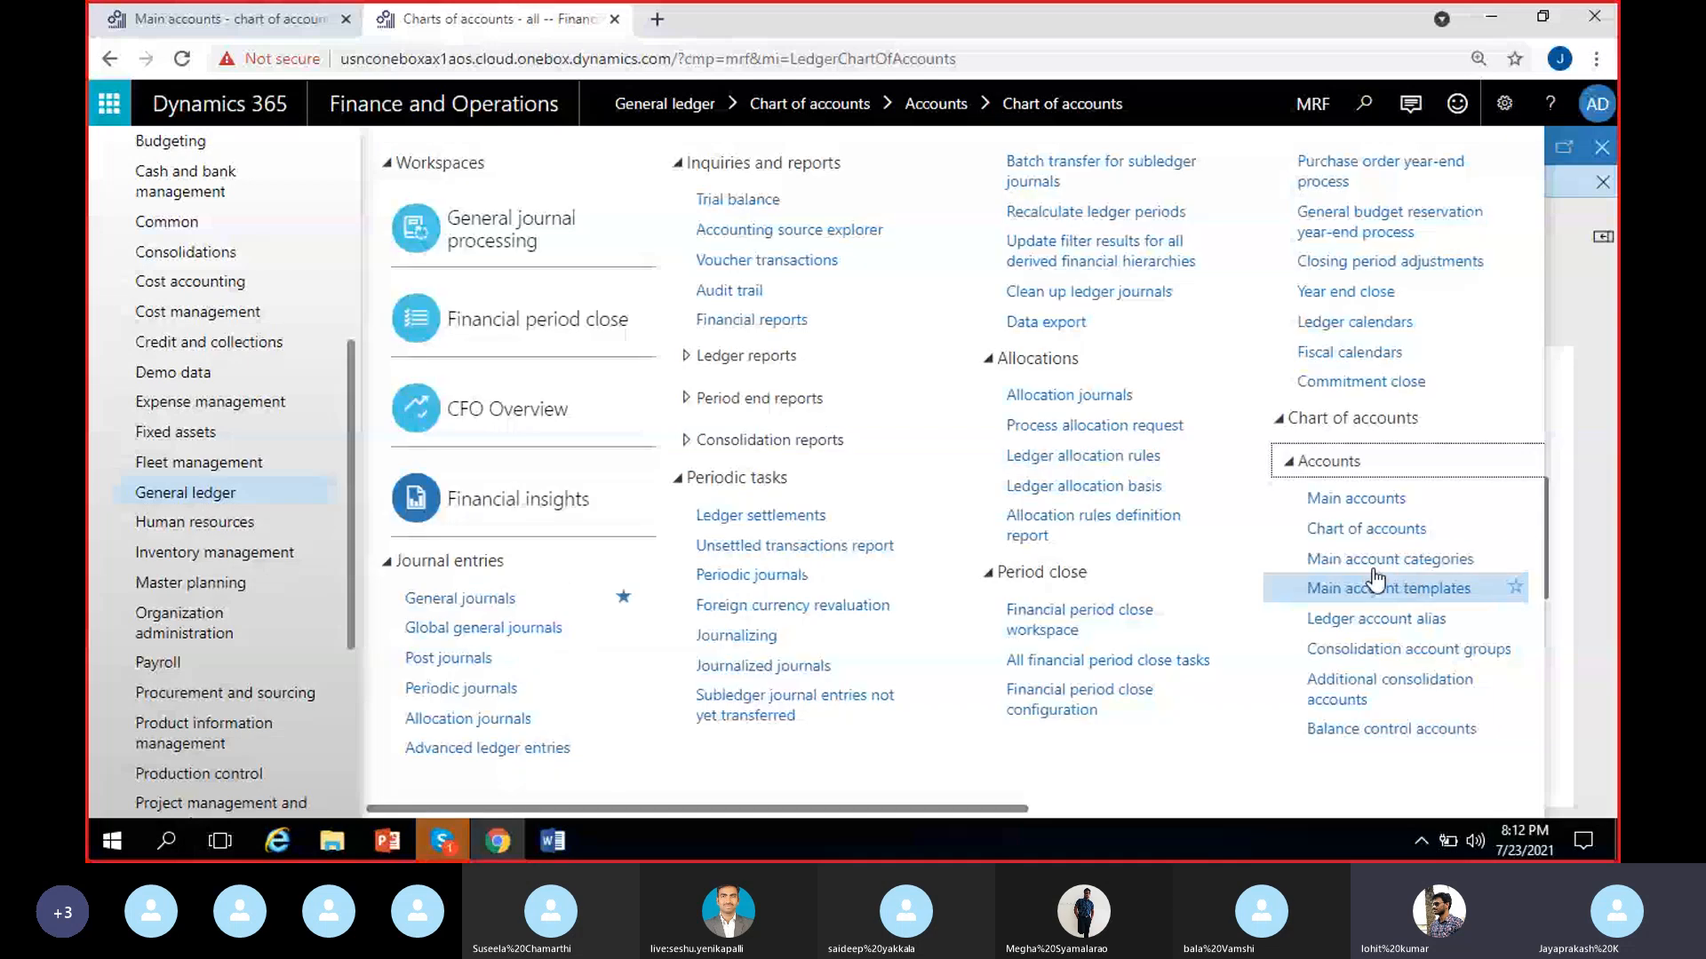
click(1355, 569)
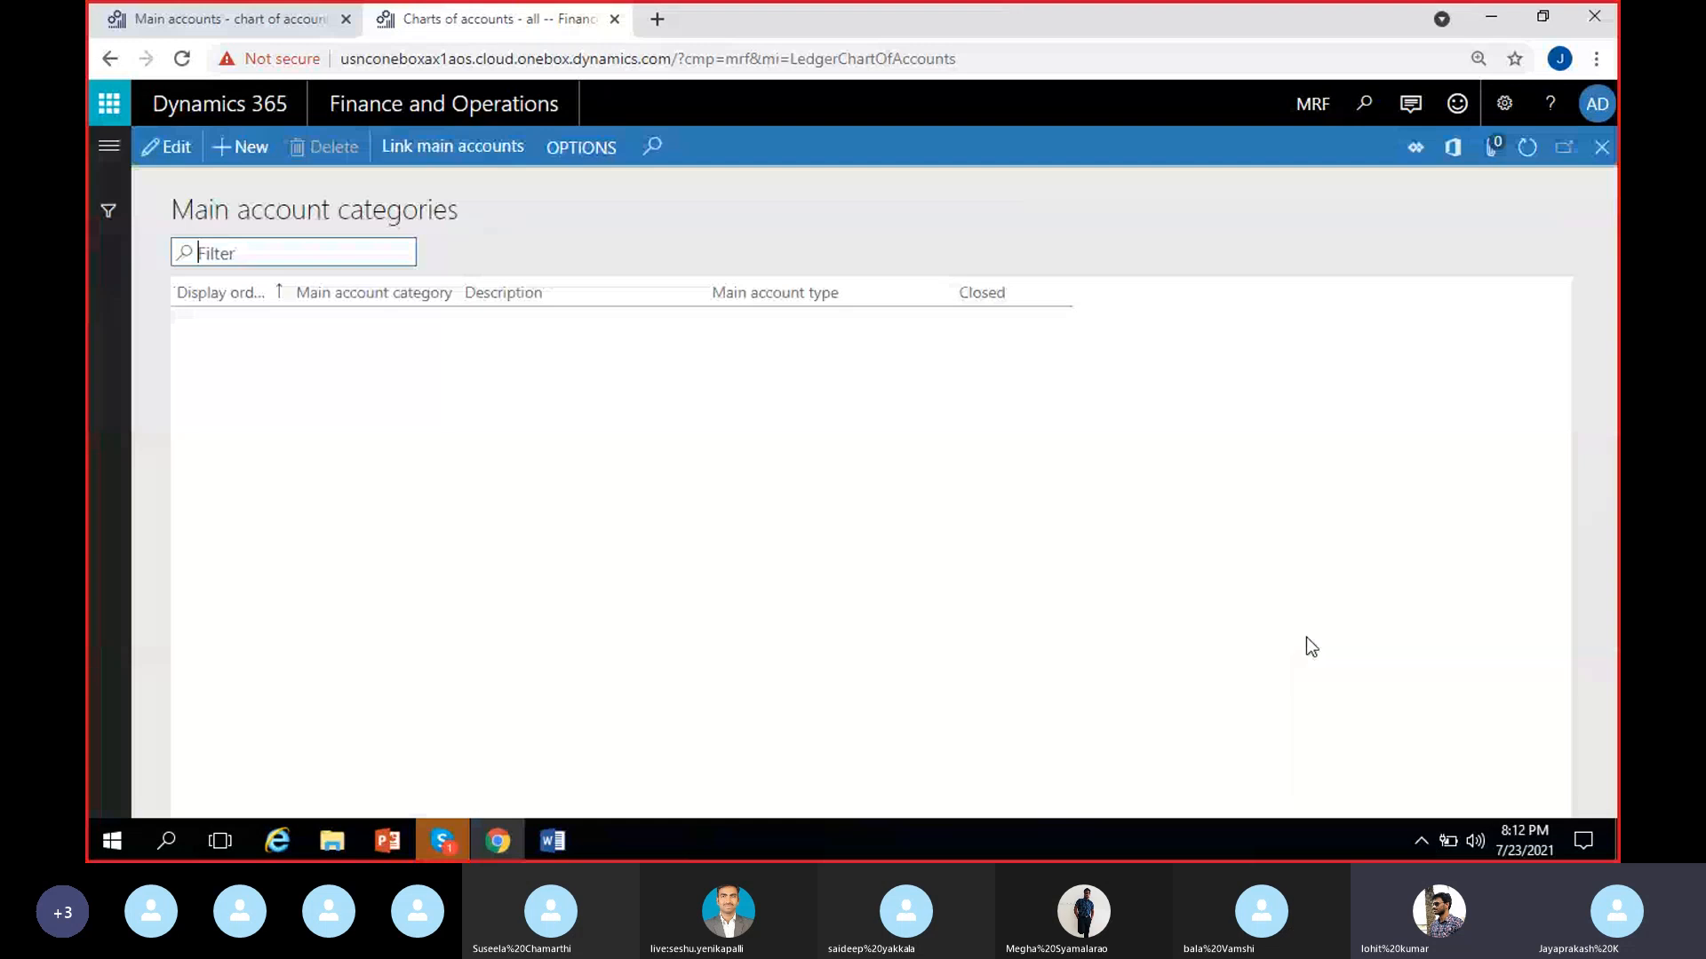
- Examine the cash equivalents and accounts receivable categories, and return to review the miscellaneous expenses account's ledger settings
click(501, 357)
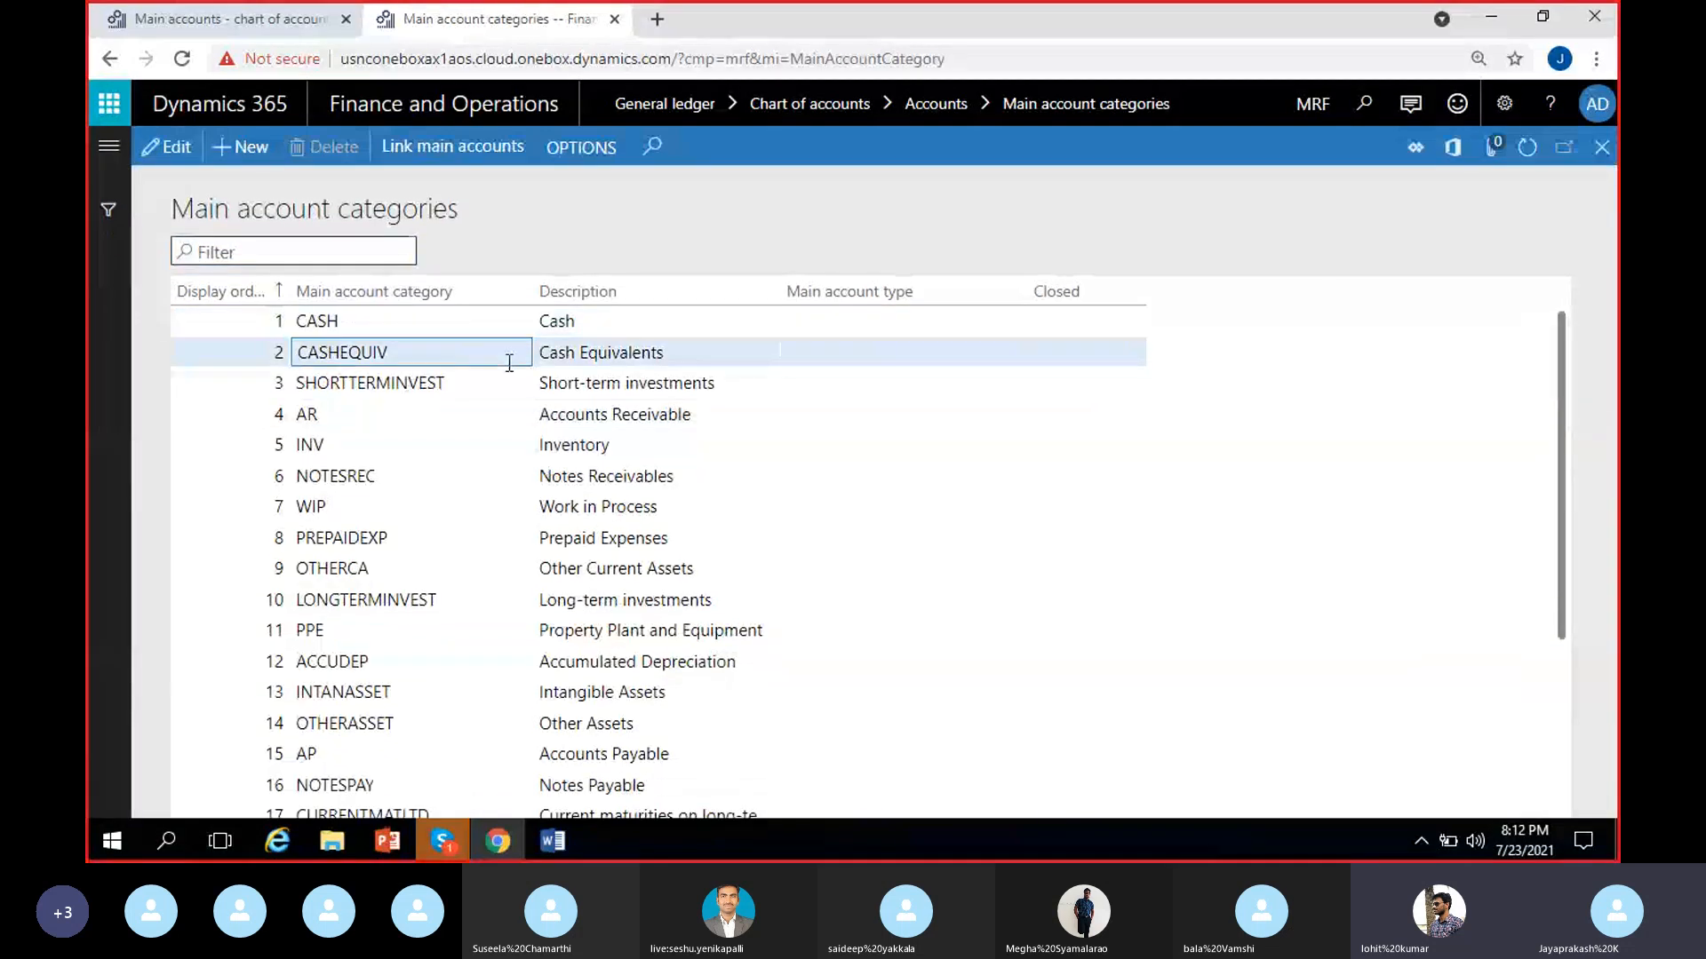
click(448, 419)
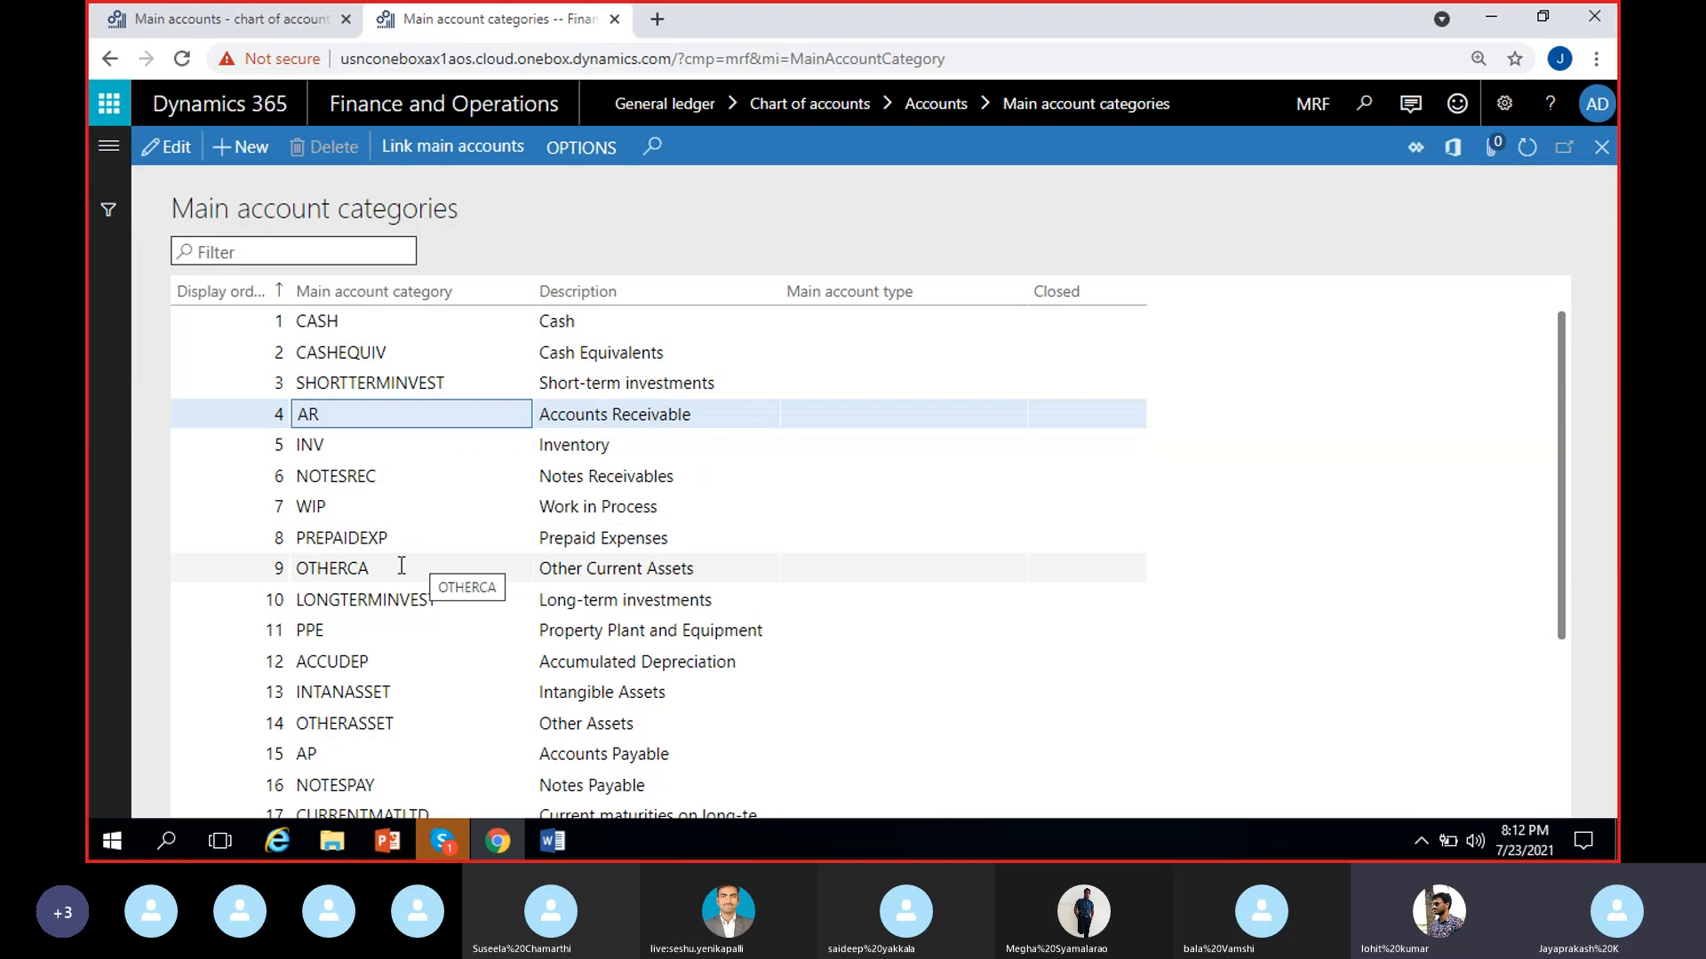
click(204, 24)
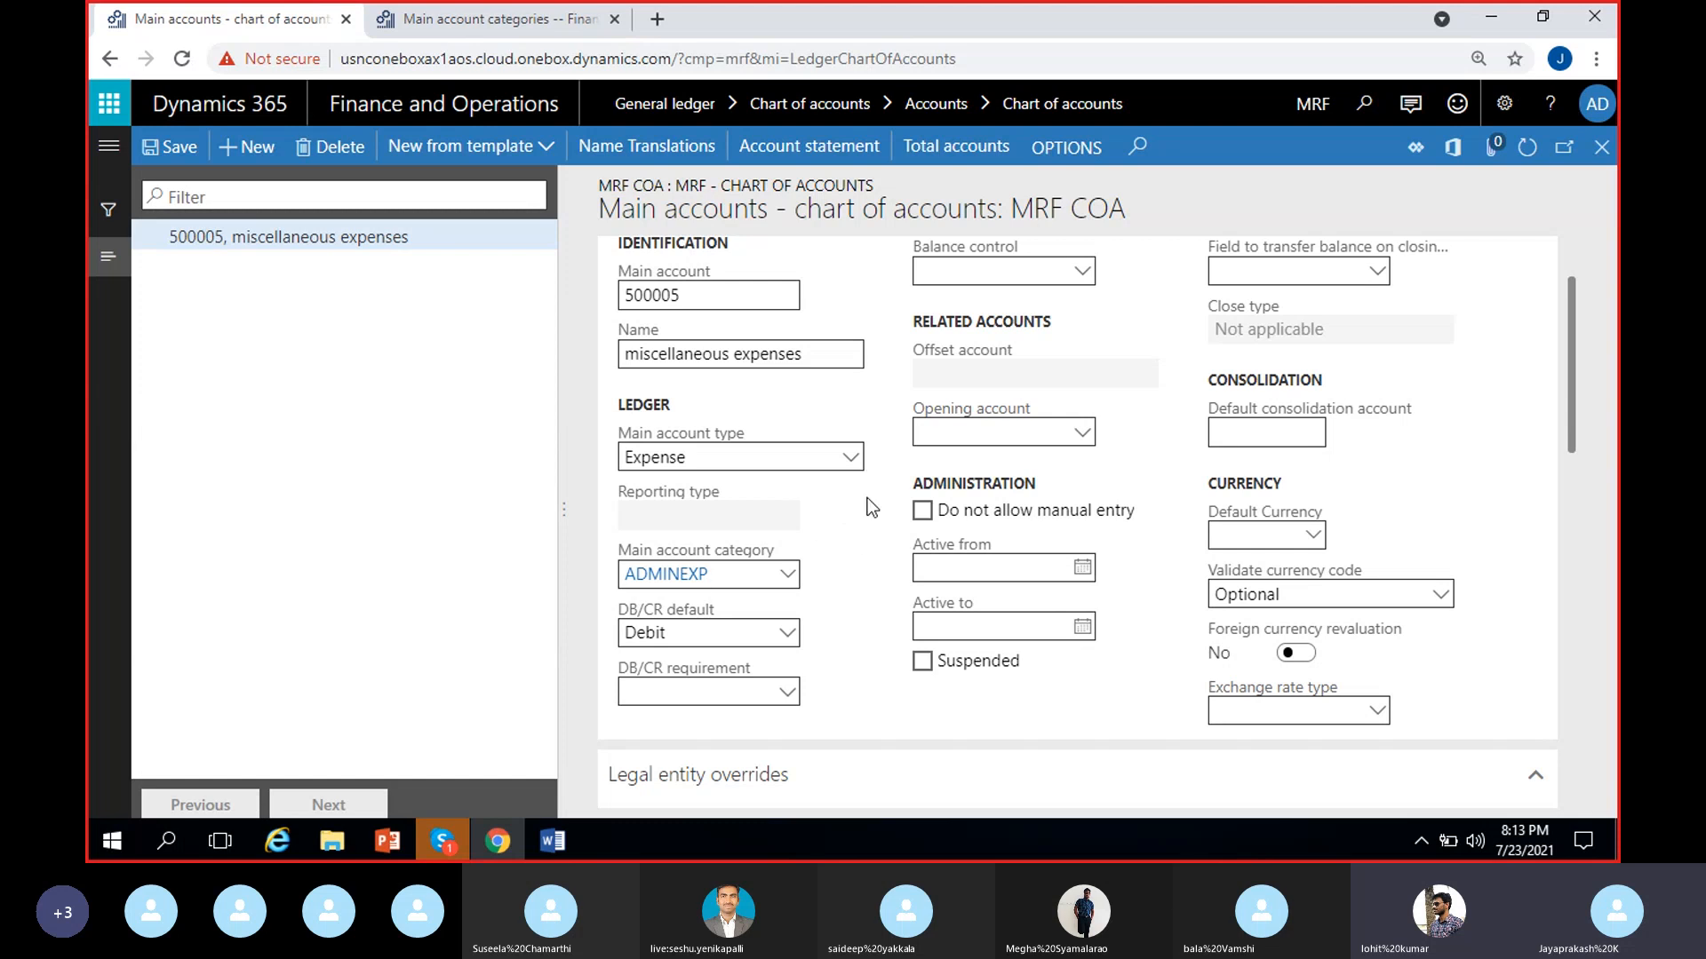
scroll(879, 594, up, 2)
scroll(880, 594, down, 3)
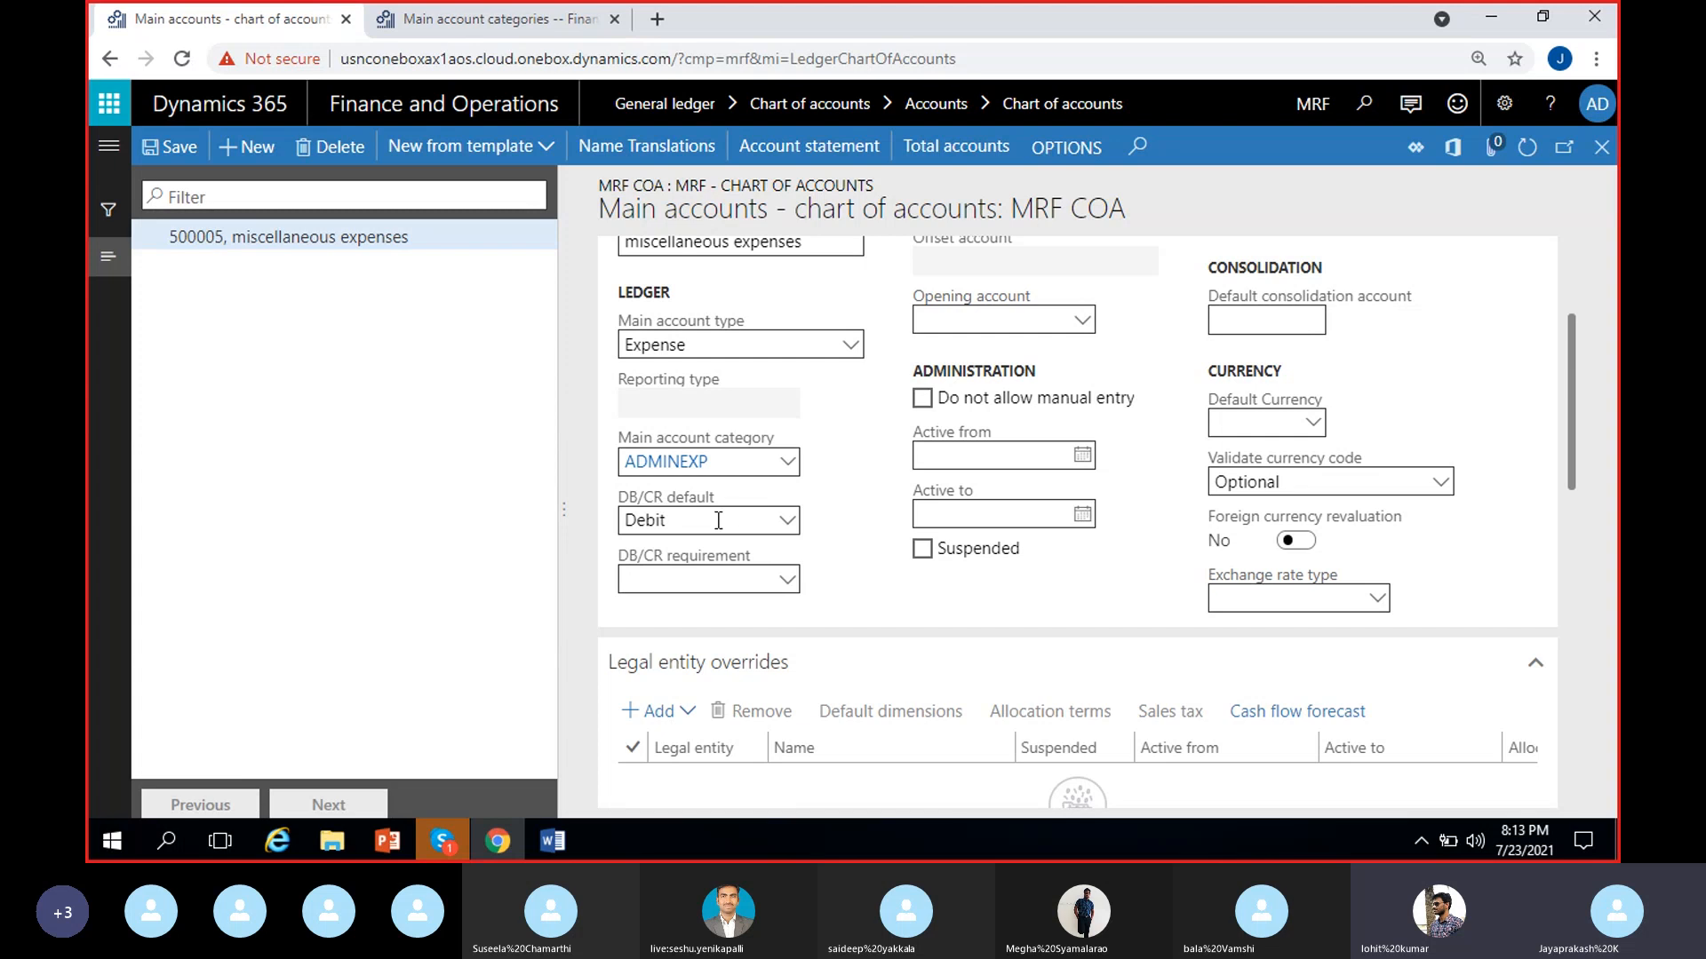
scroll(851, 515, up, 1)
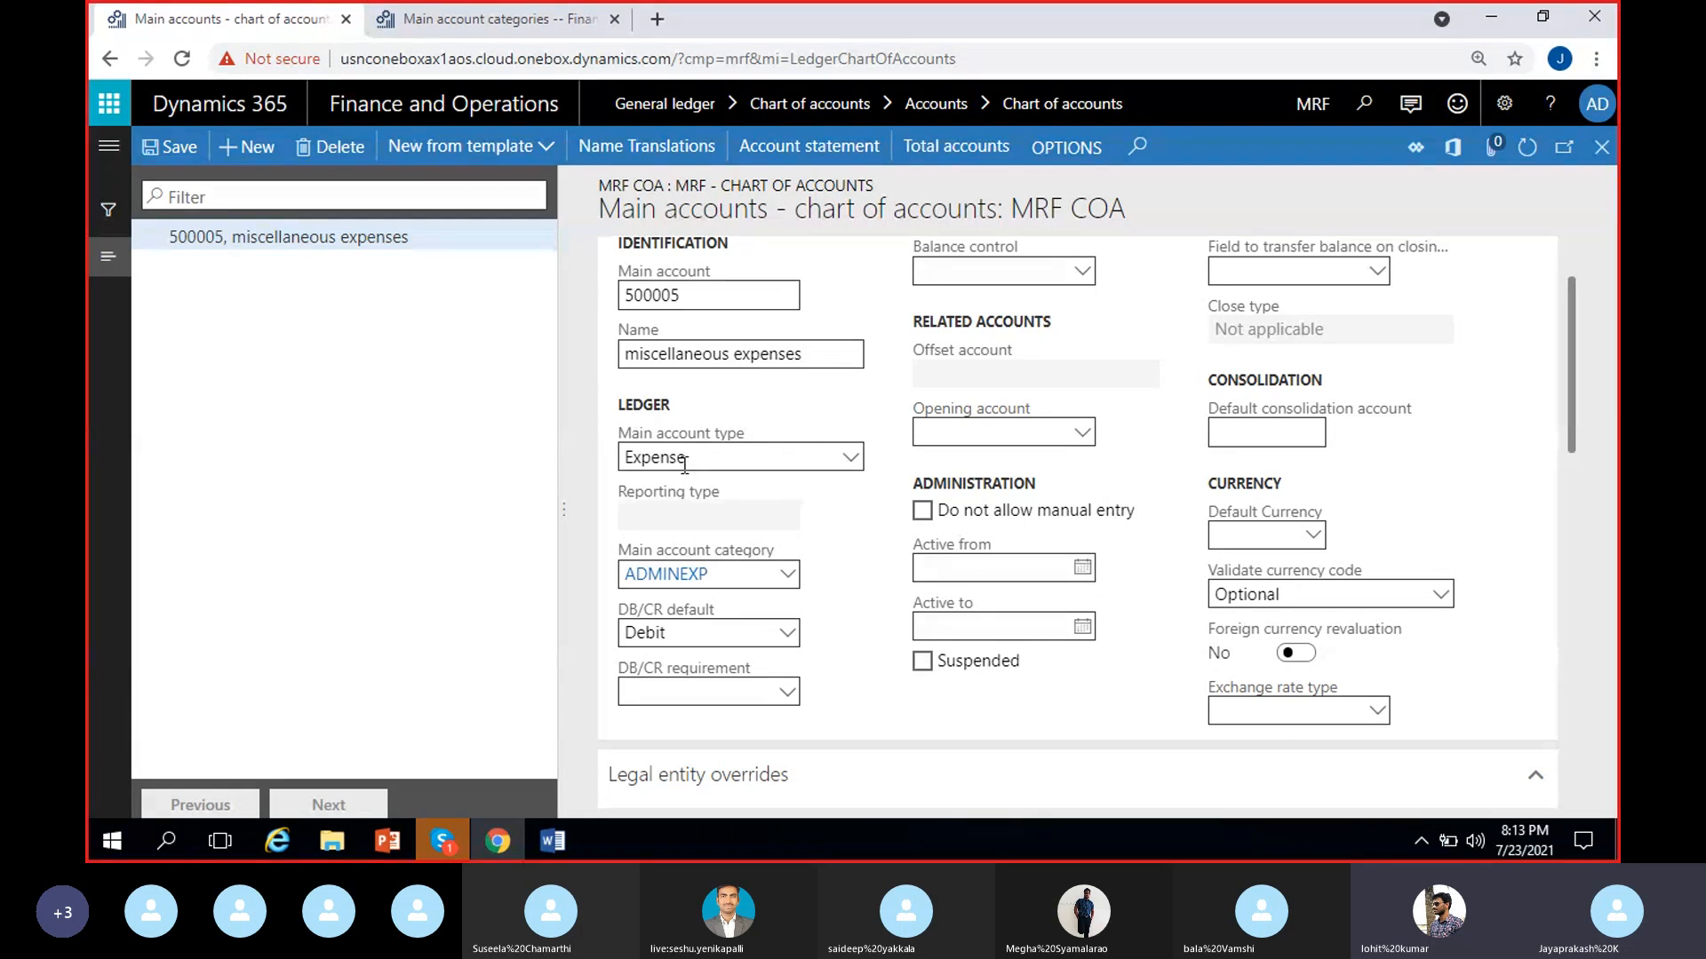
- Set the miscellaneous expenses account's main account type to Profit and loss and clear its DB/CR default
click(866, 460)
click(844, 495)
click(788, 636)
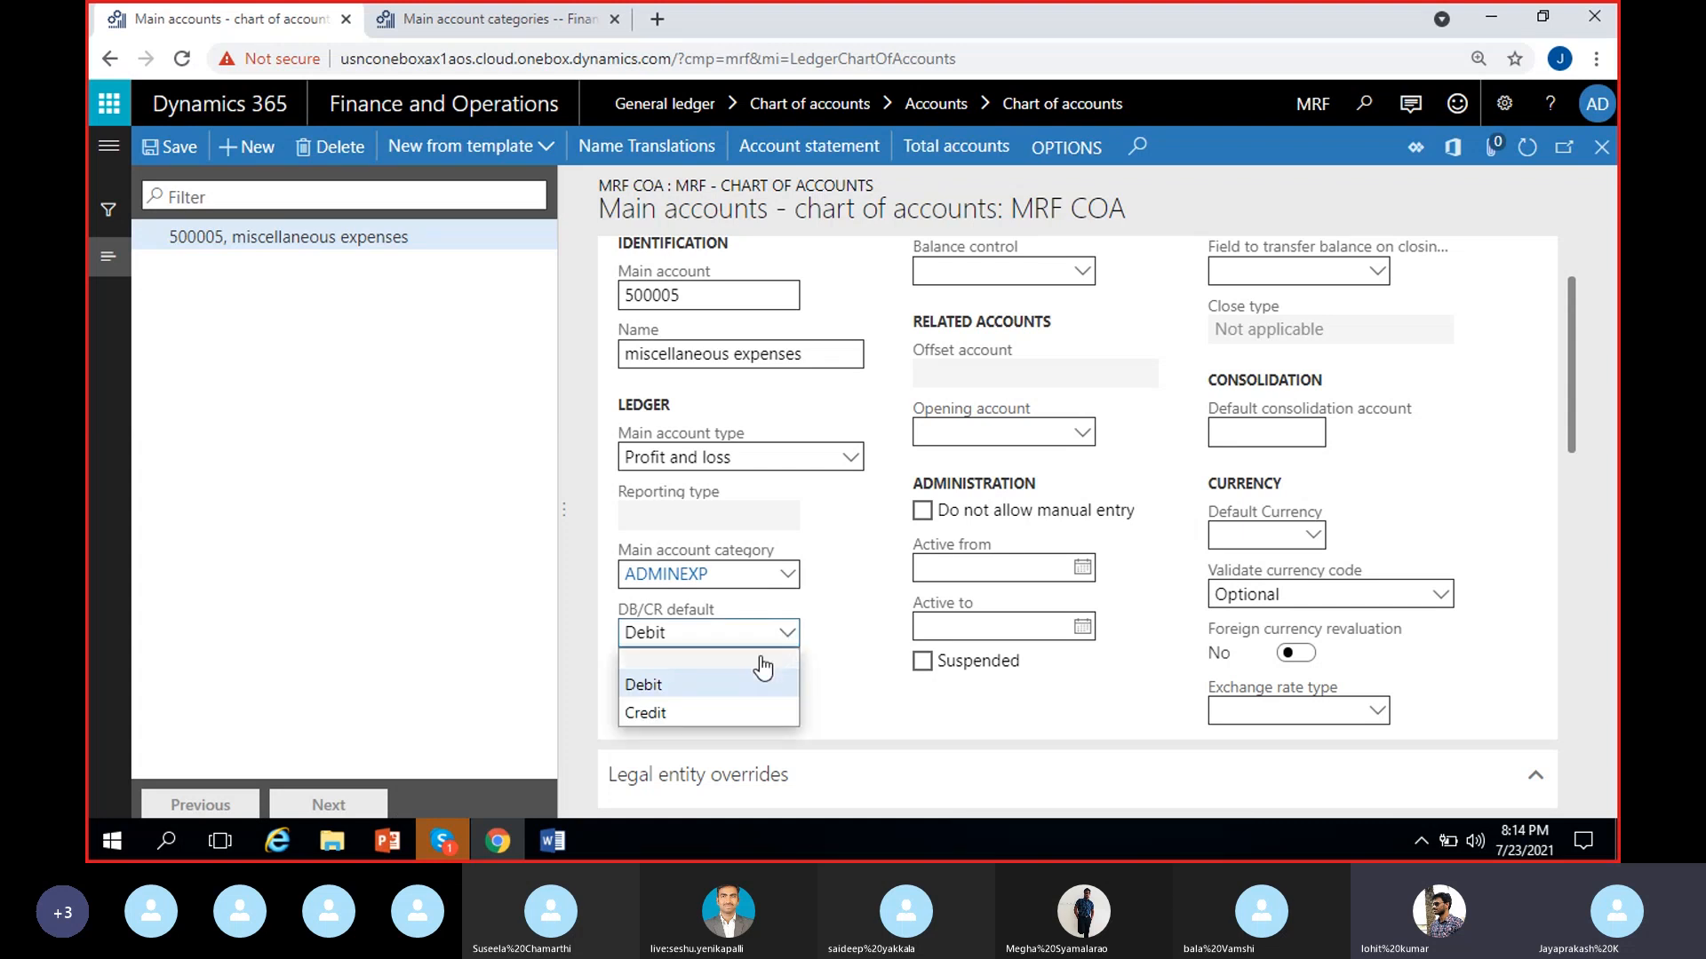
click(702, 659)
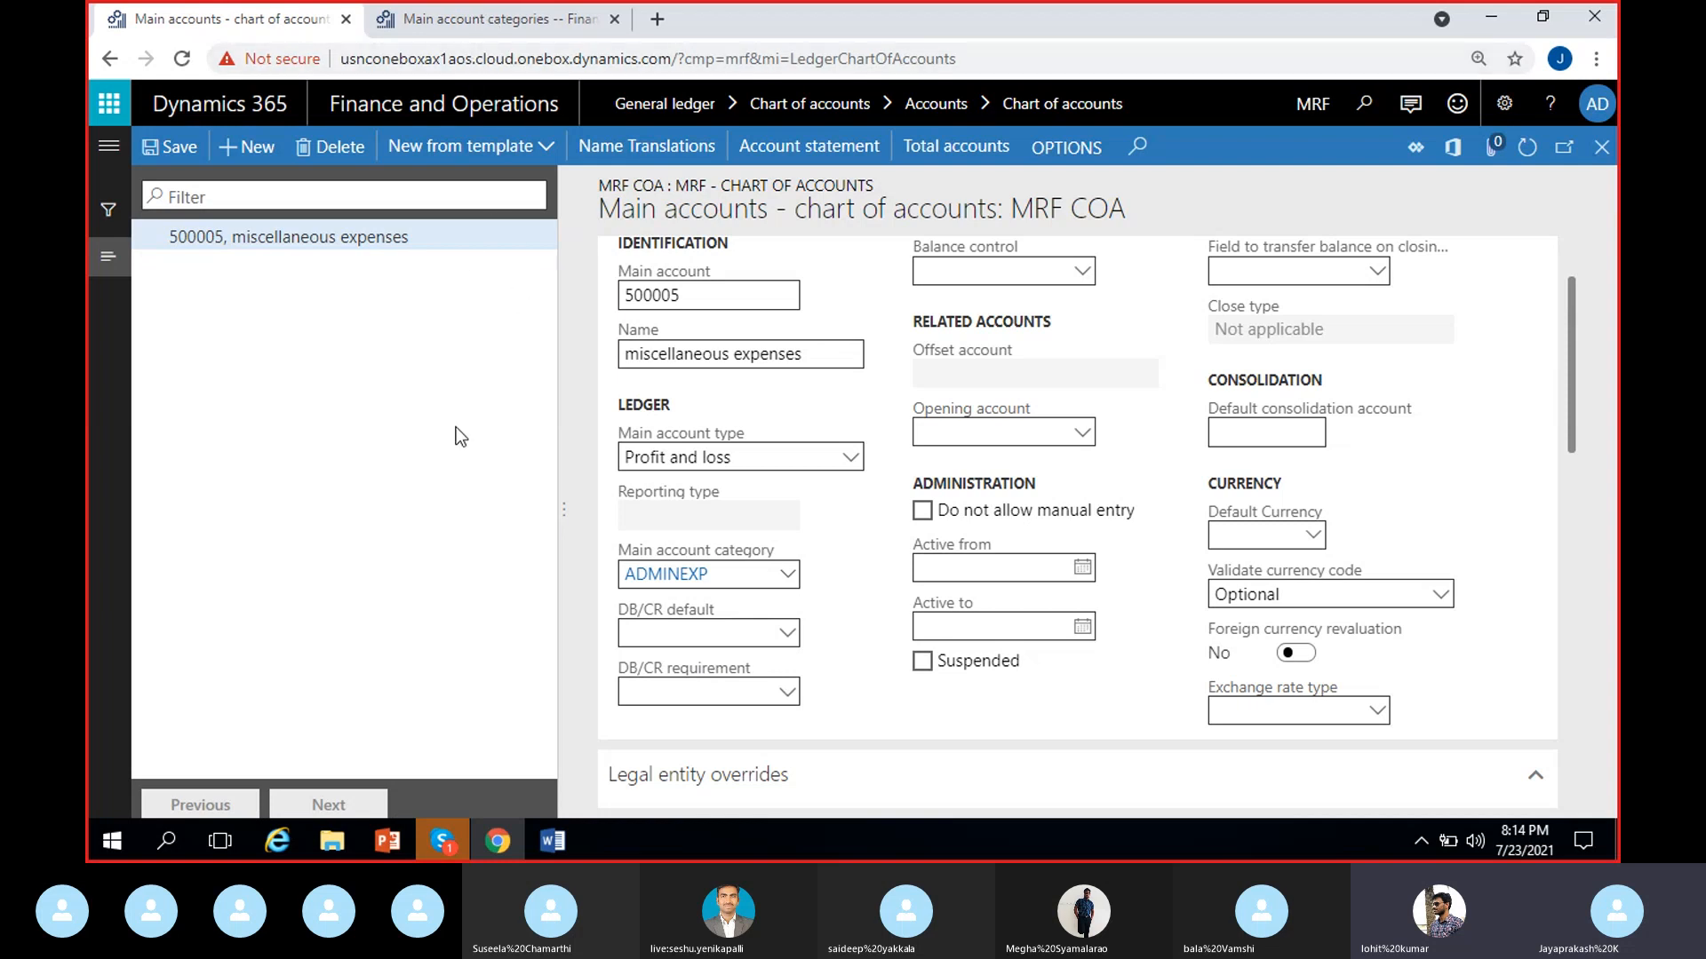
- Compare the inventory, cash and accounts receivable entries in the main account categories list with the miscellaneous expenses account's settings
click(491, 15)
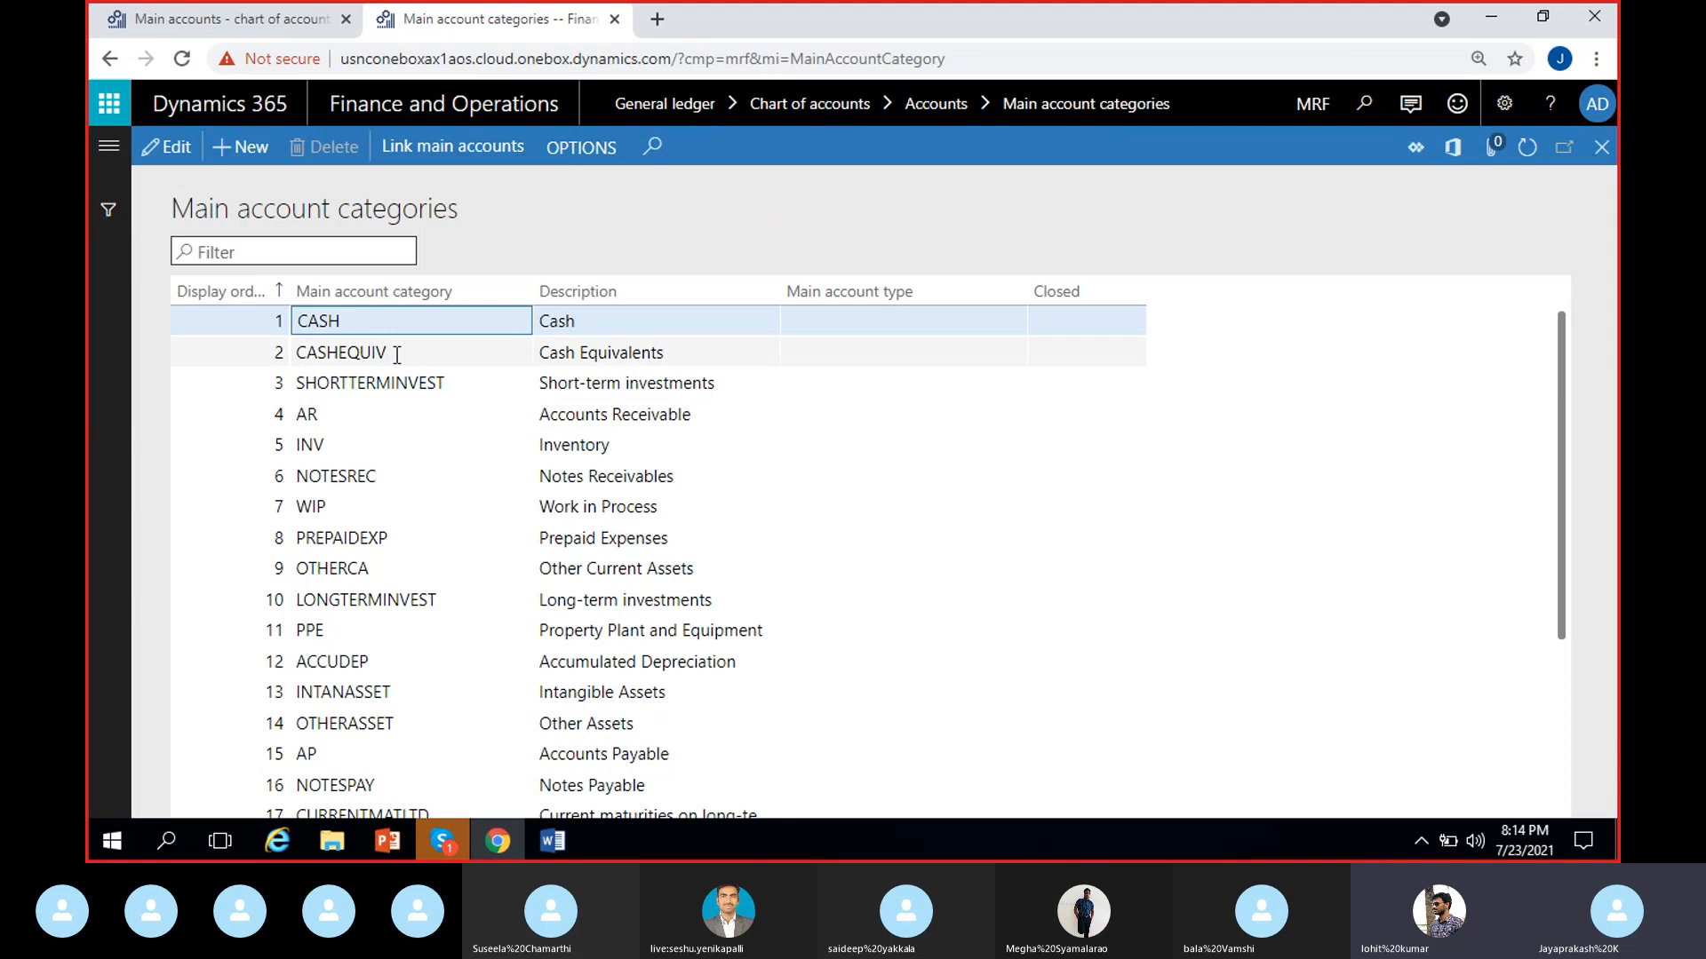
click(393, 446)
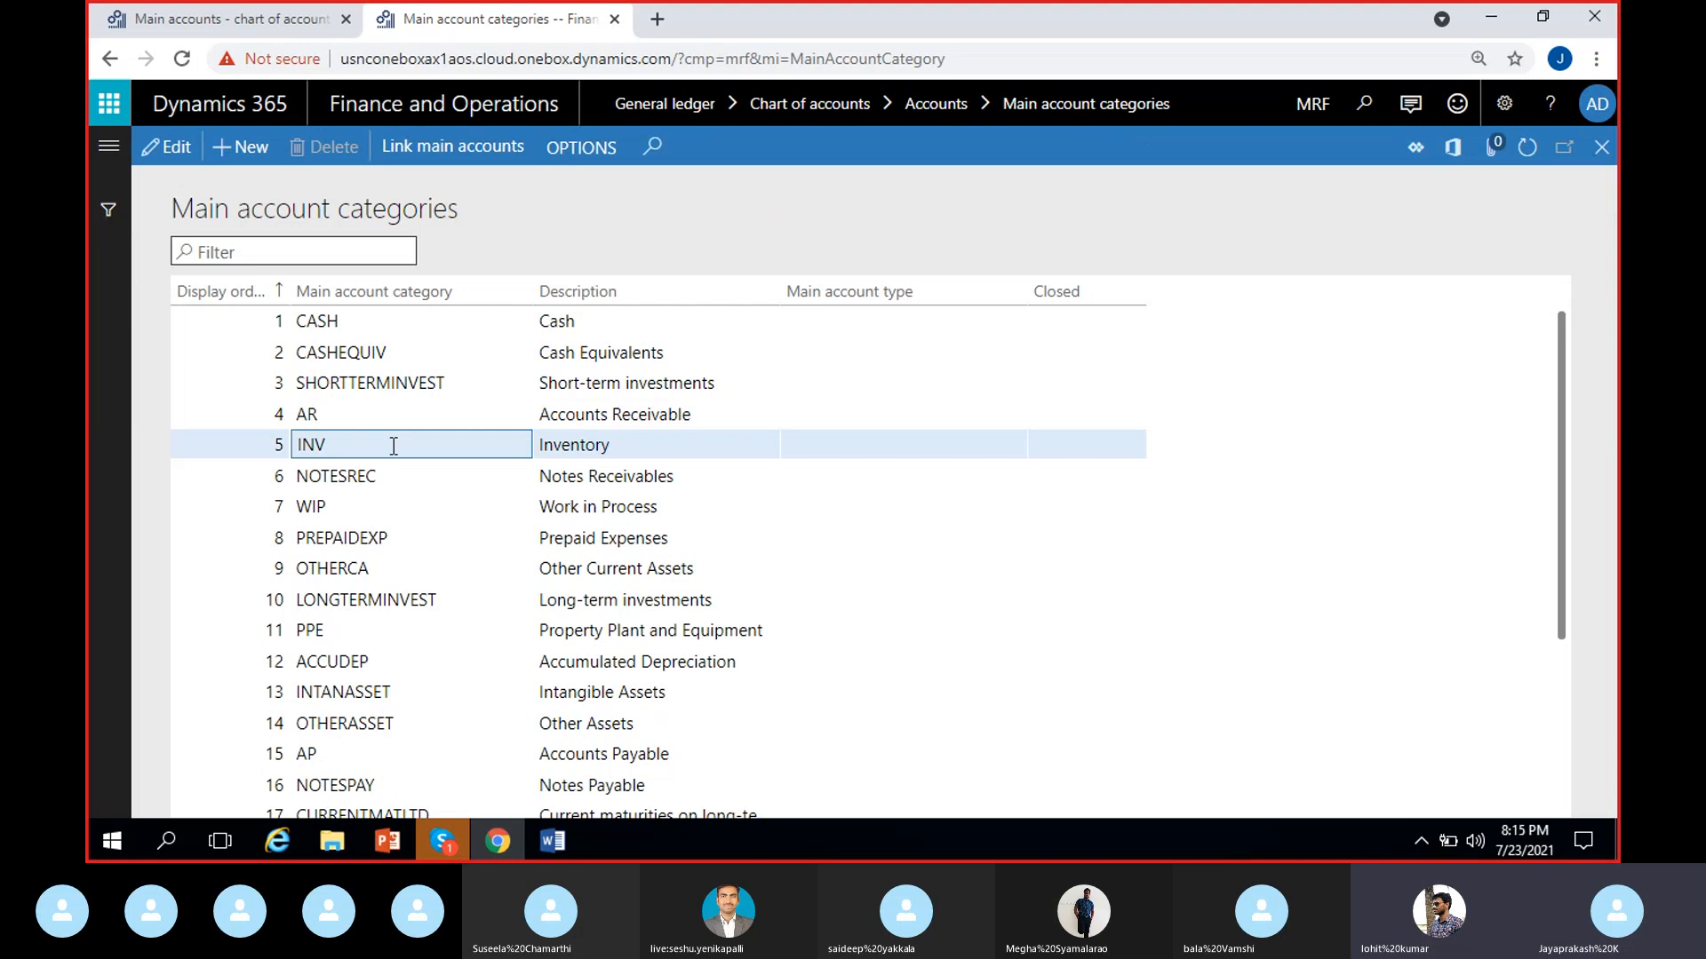
click(172, 19)
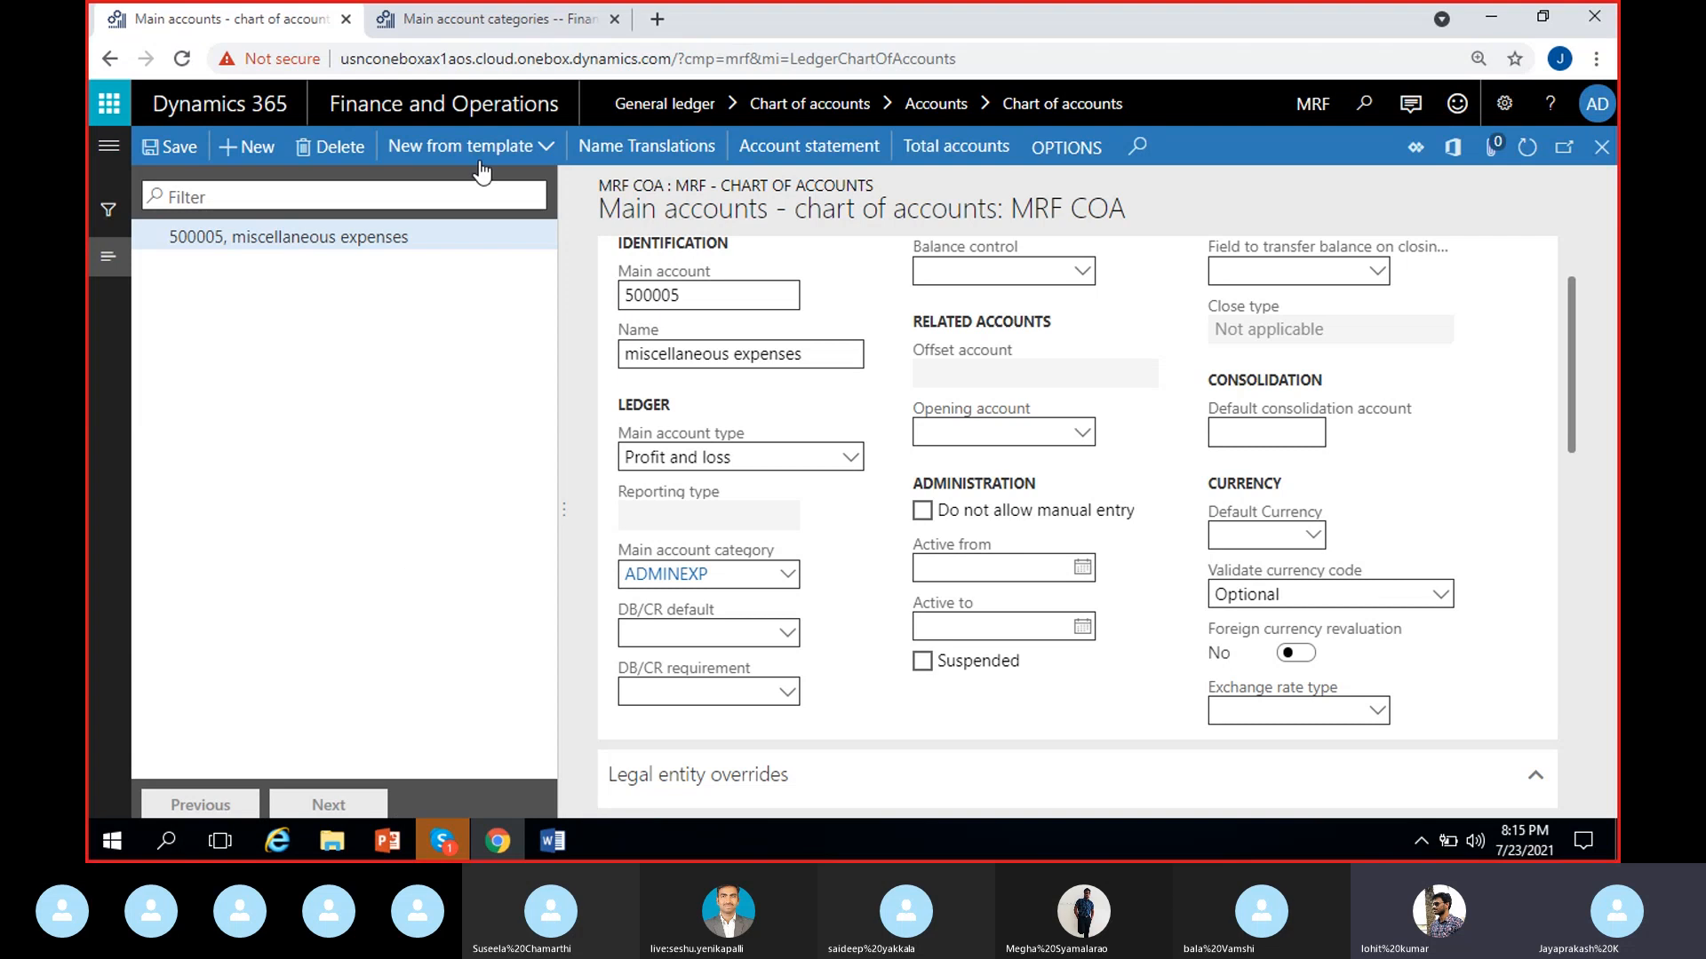
click(513, 33)
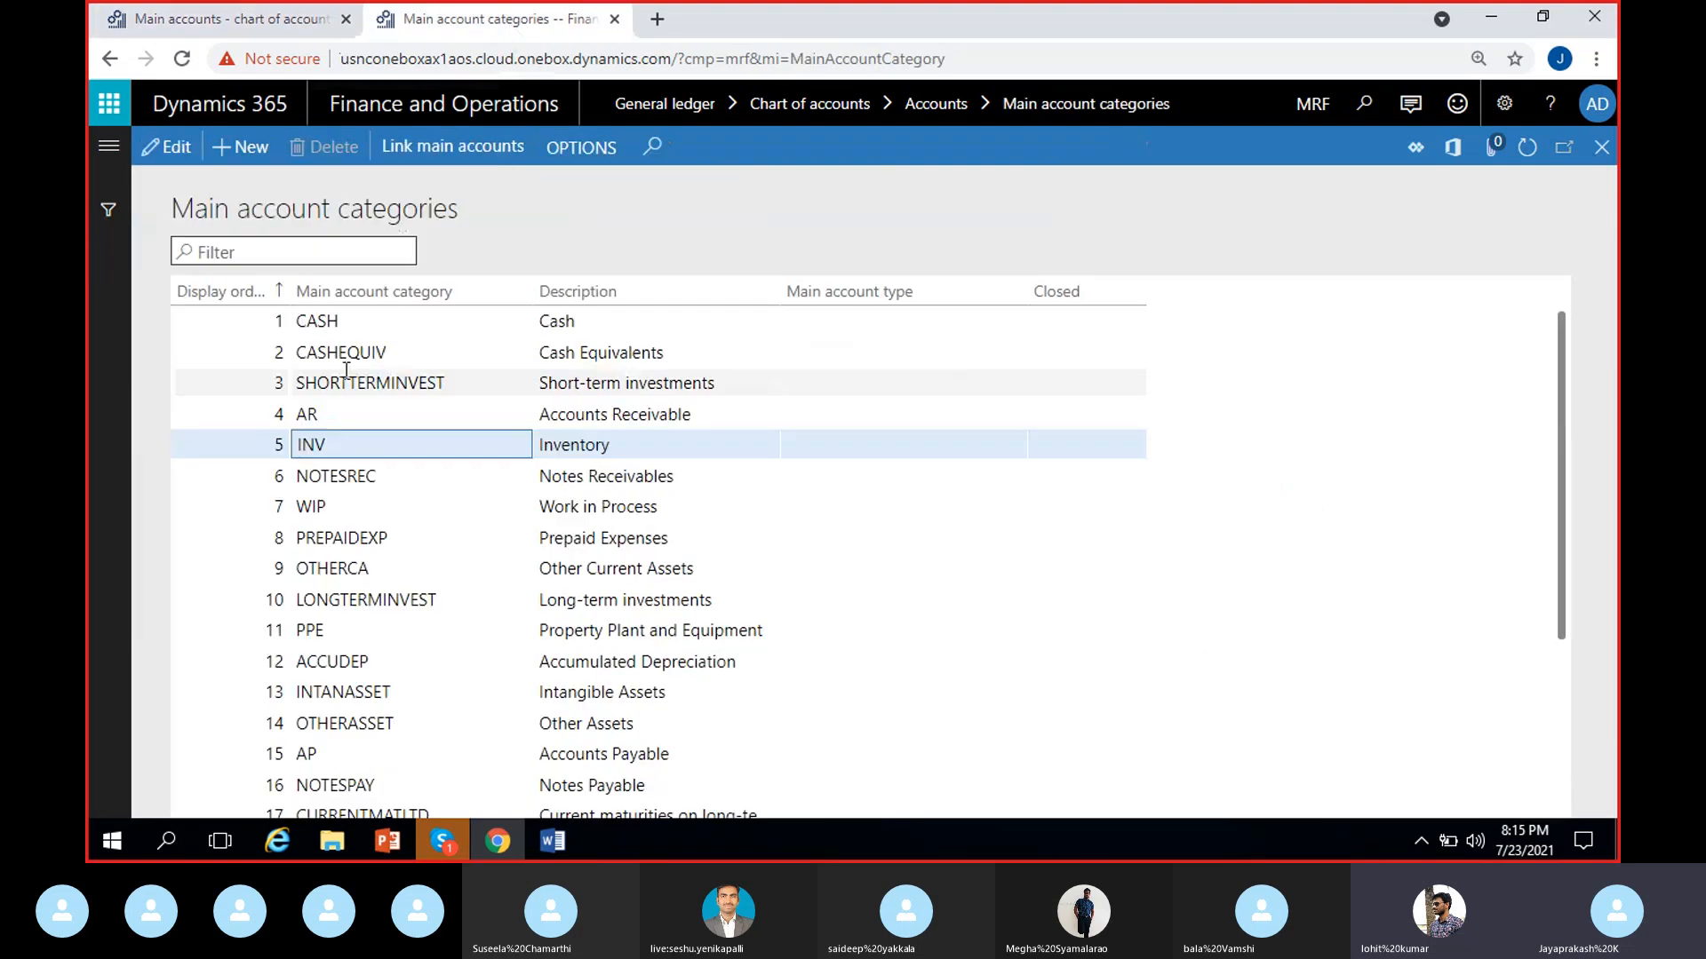
click(324, 323)
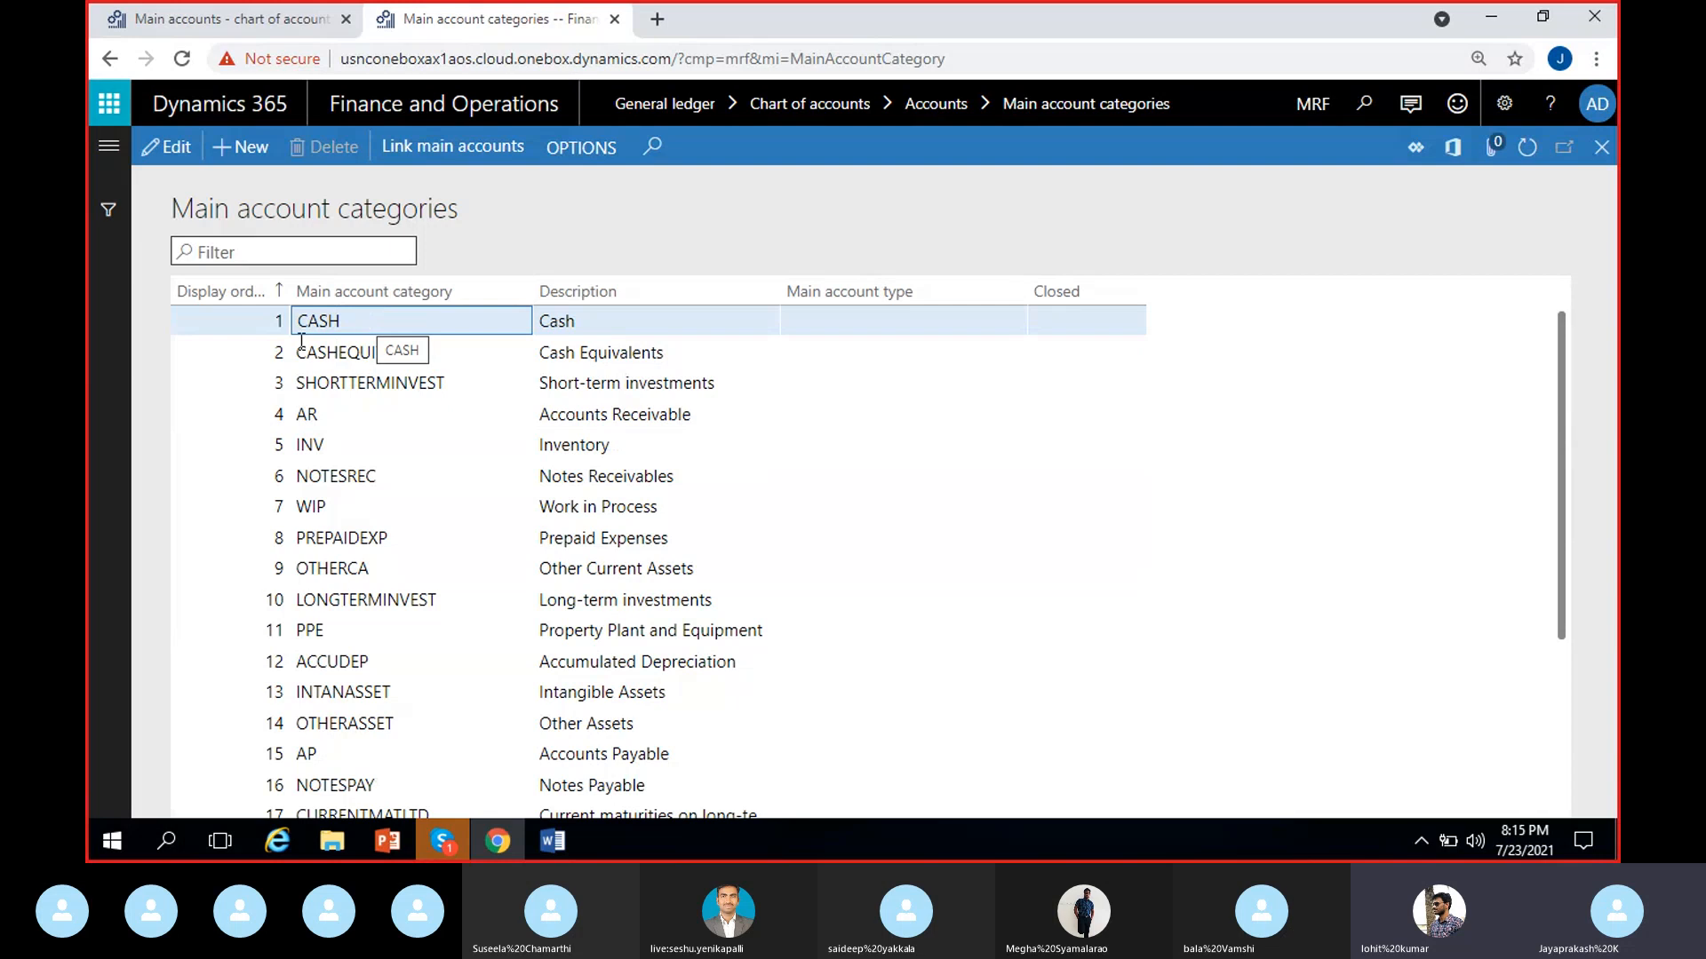
click(343, 416)
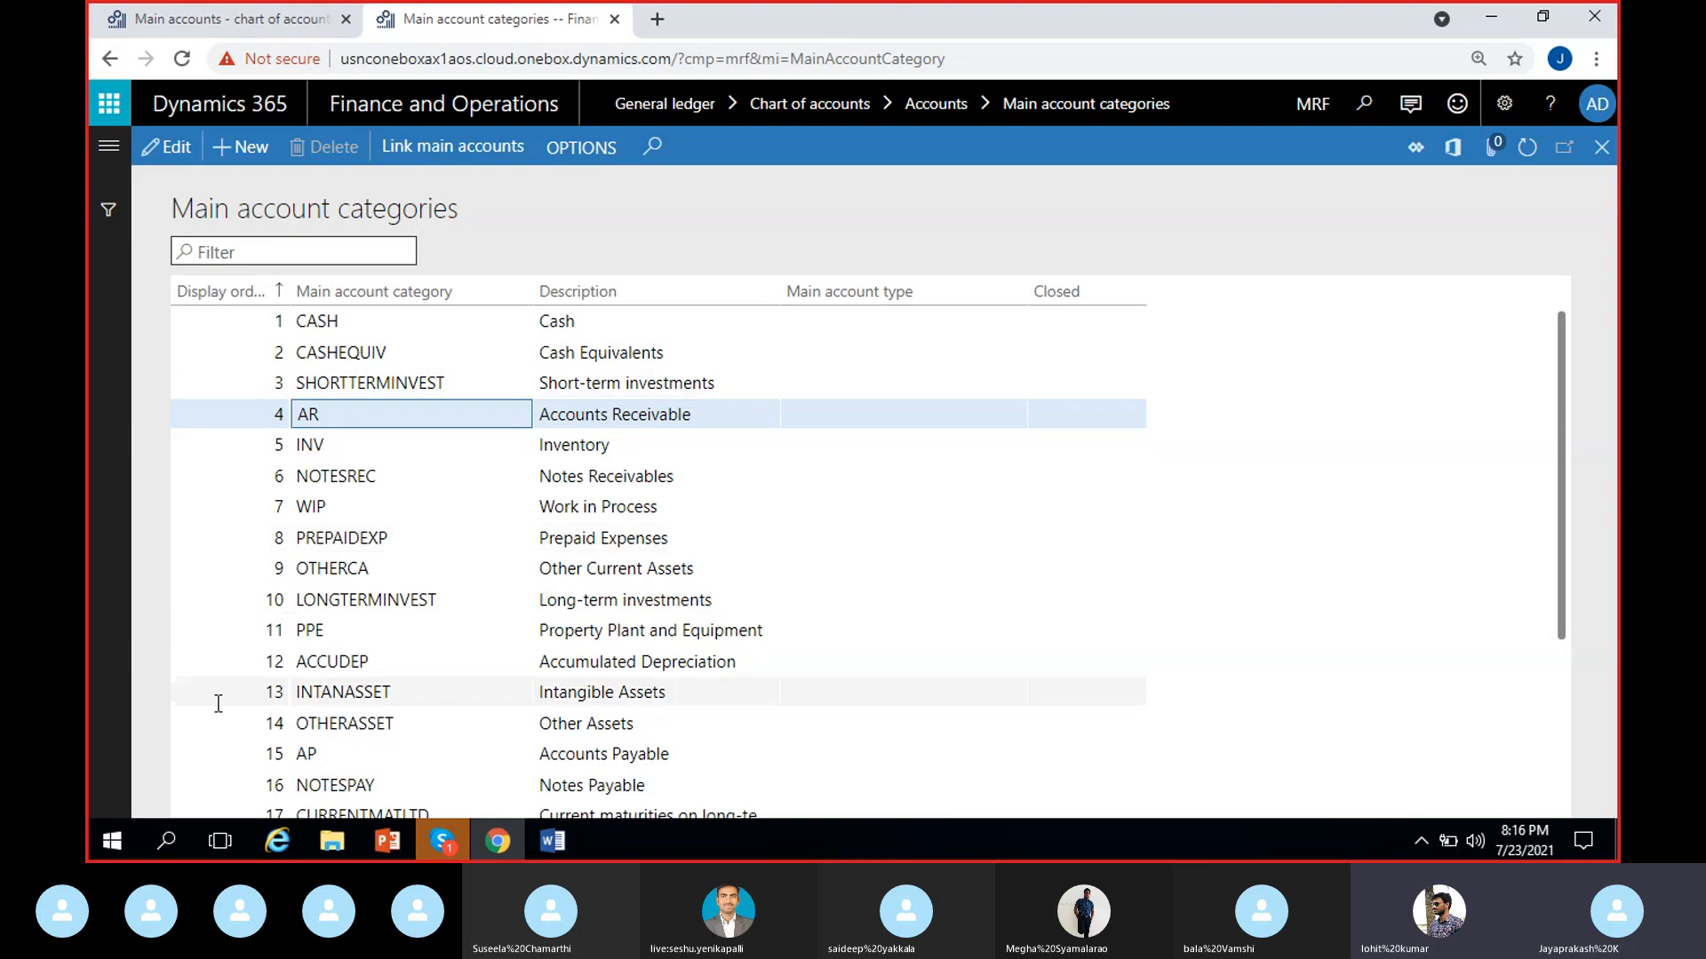
click(220, 18)
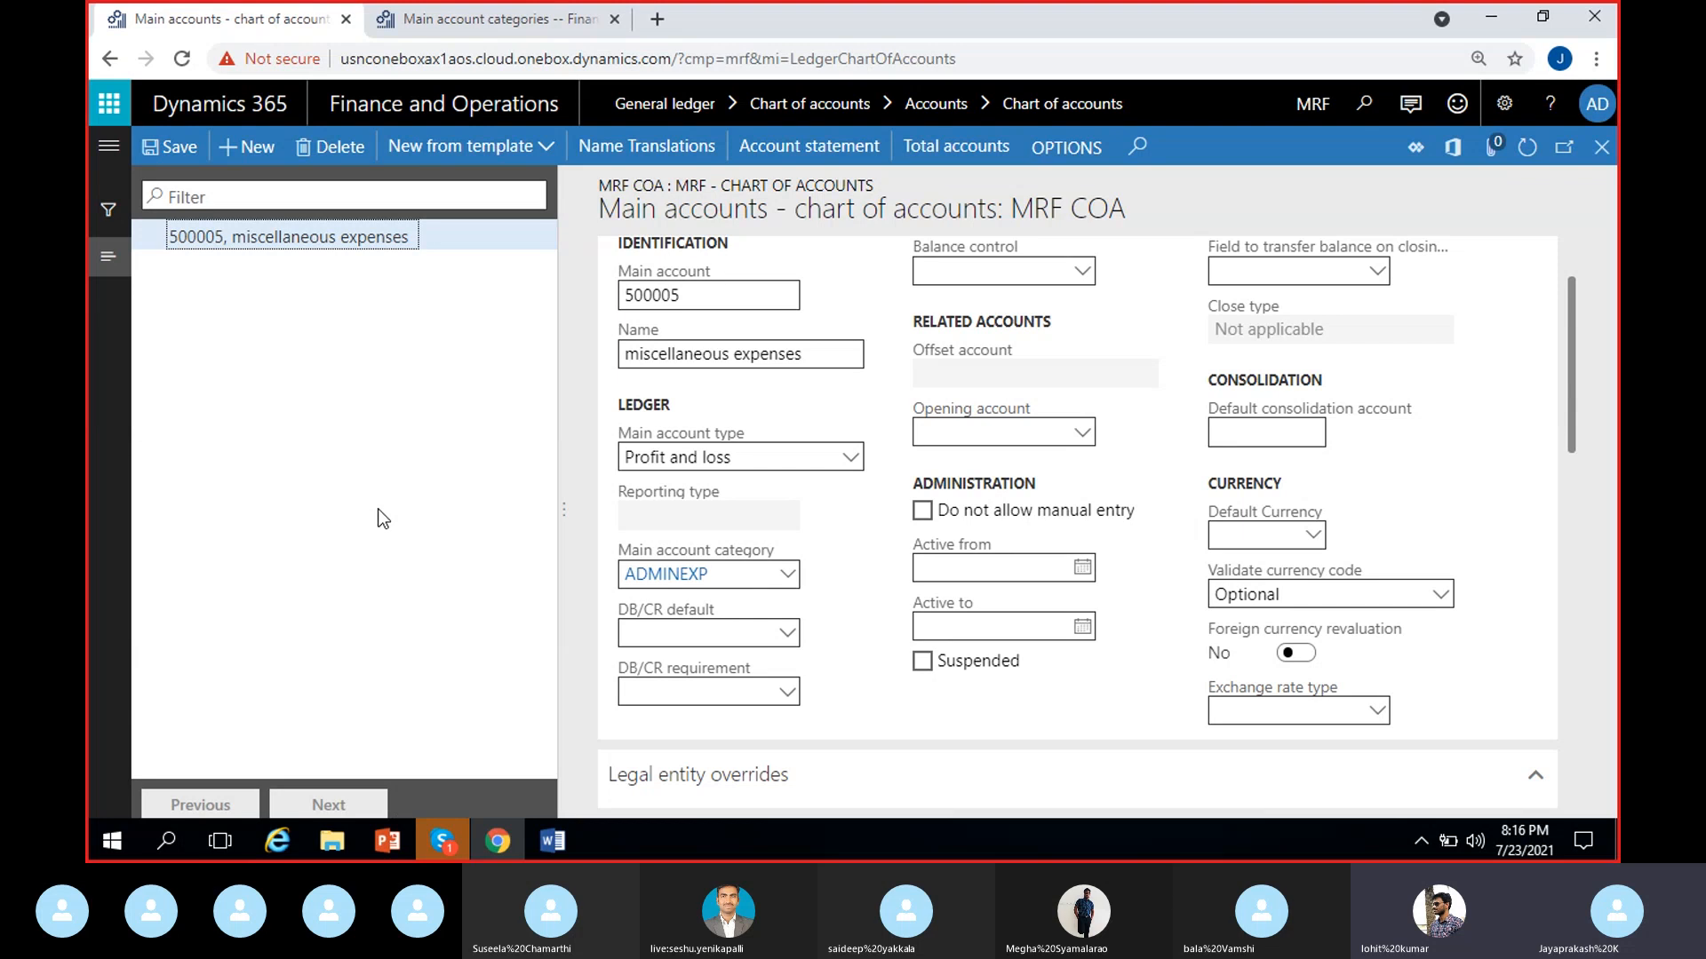
- Set the miscellaneous expenses account's main account type to Expense and its DB/CR default to Debit
click(839, 588)
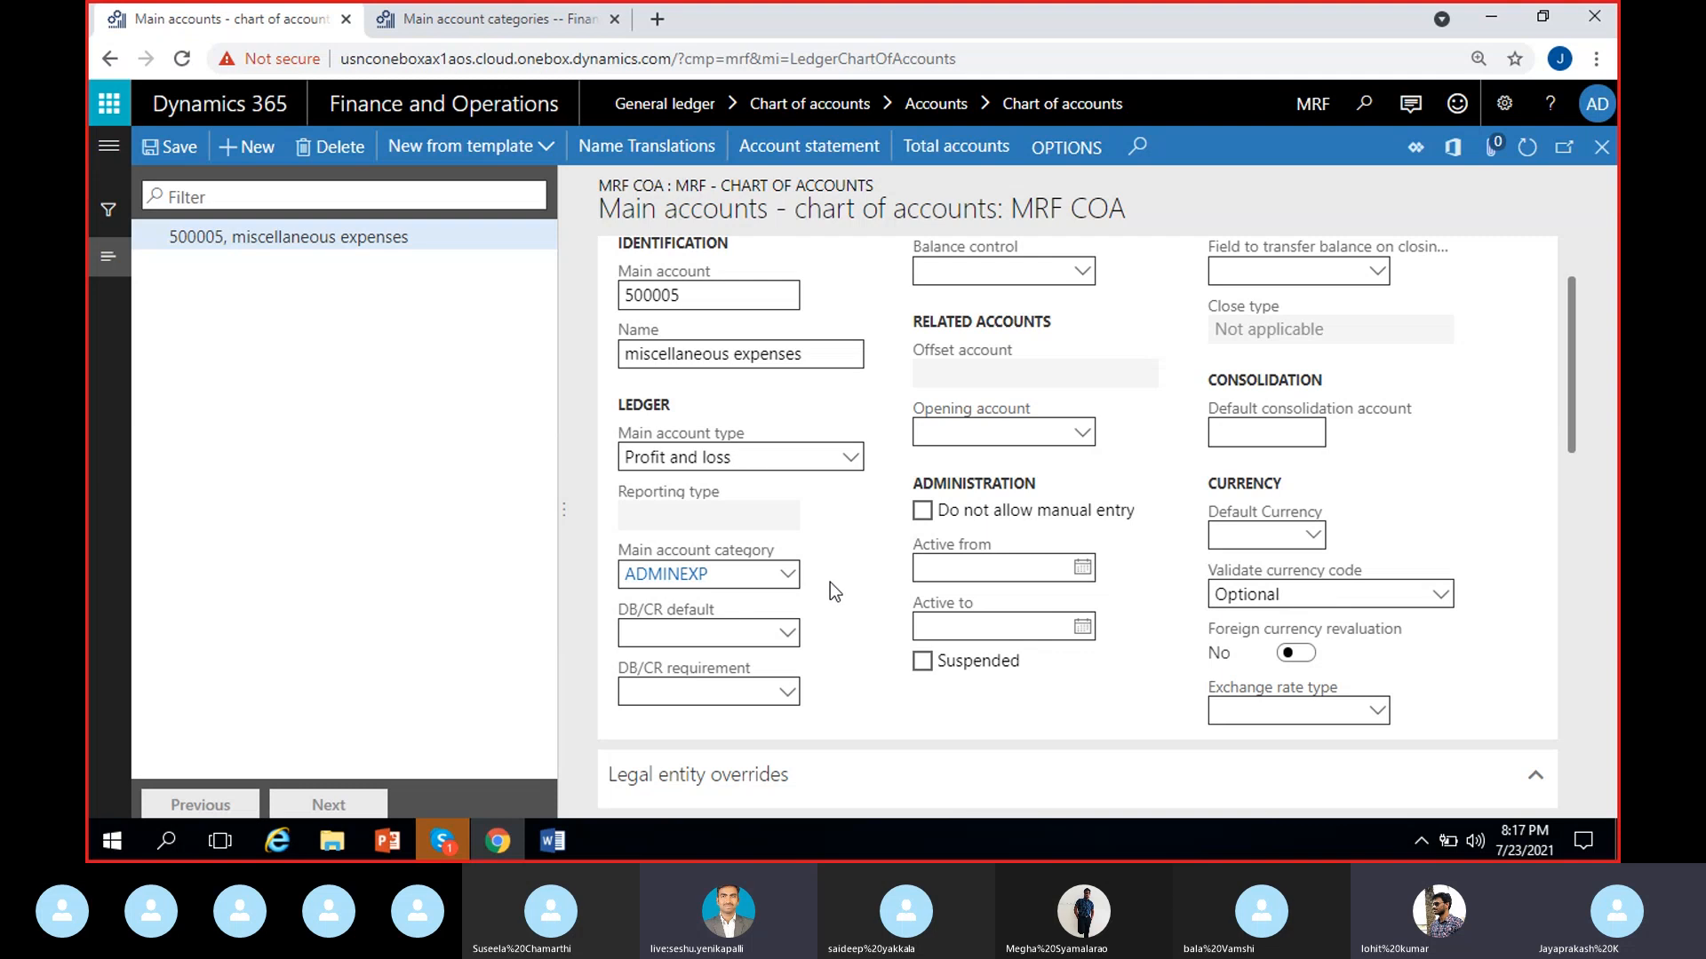
click(698, 630)
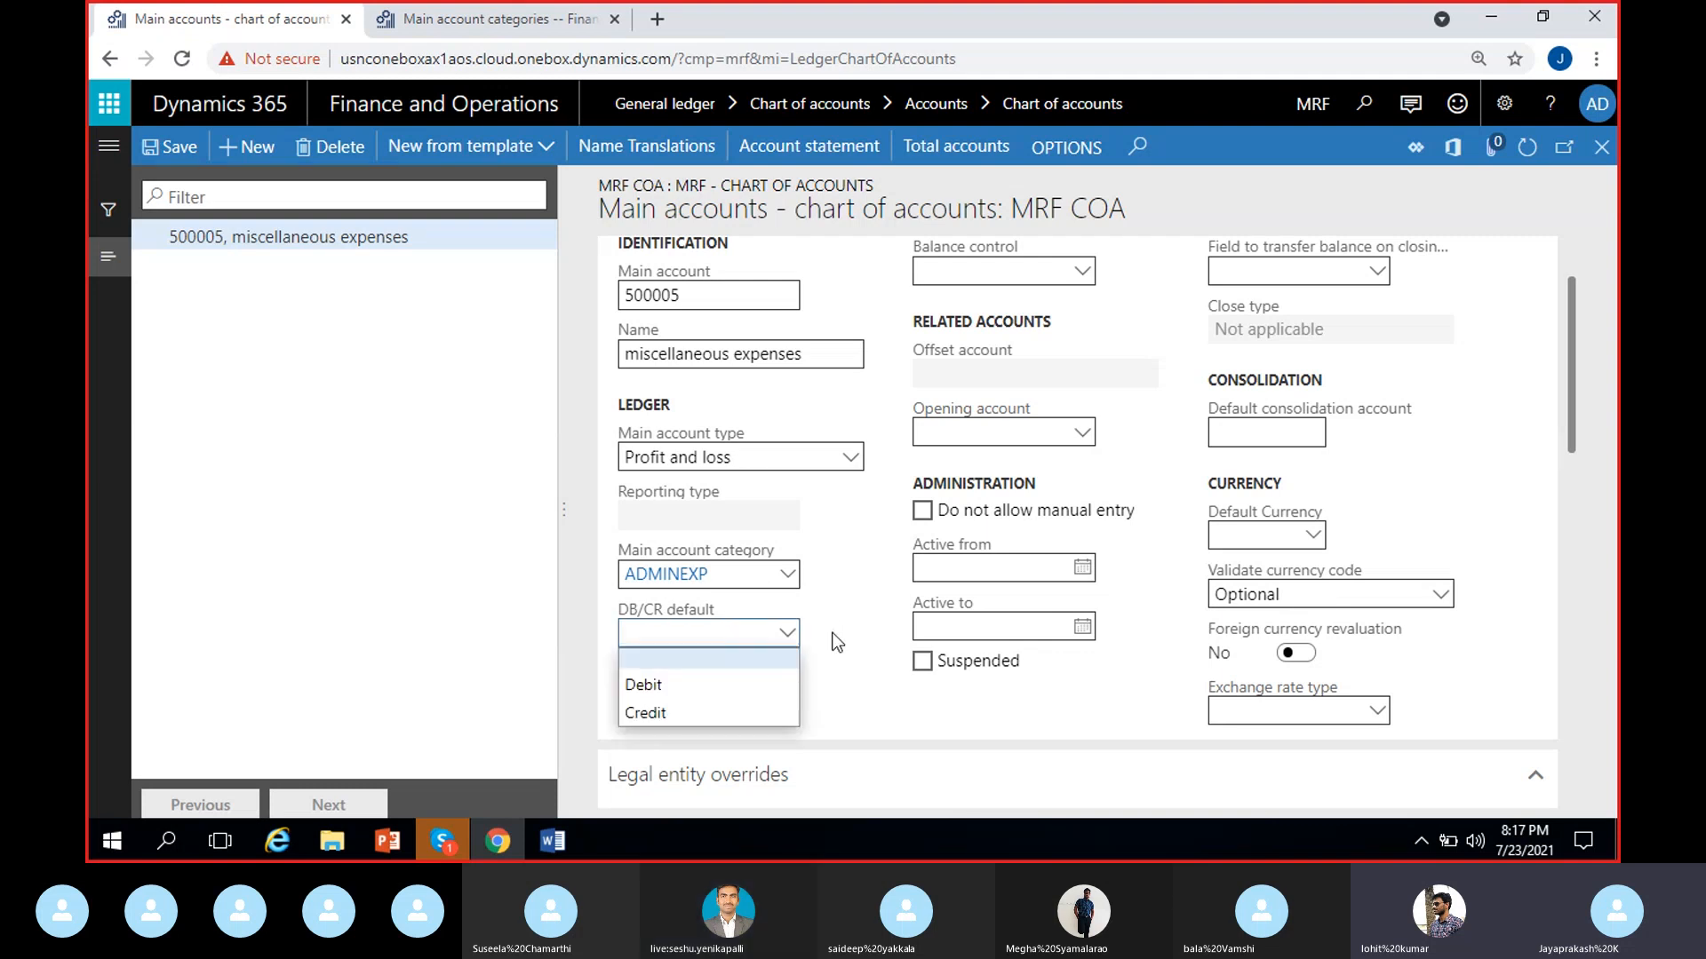
click(851, 633)
click(850, 457)
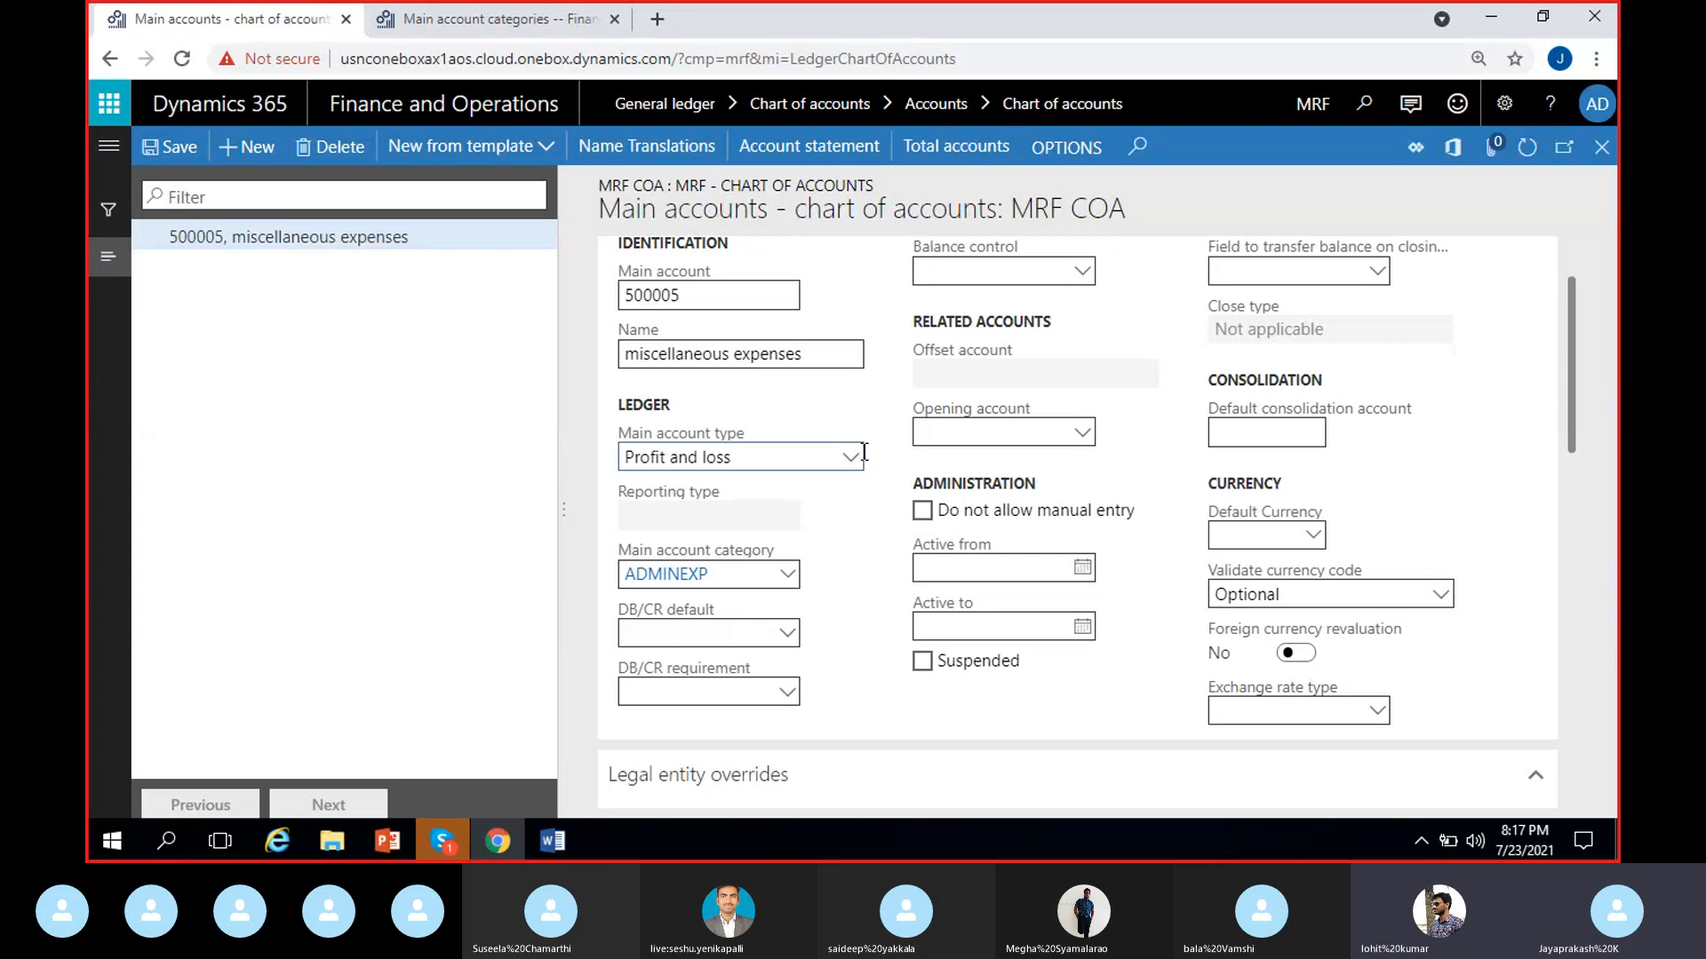
click(723, 566)
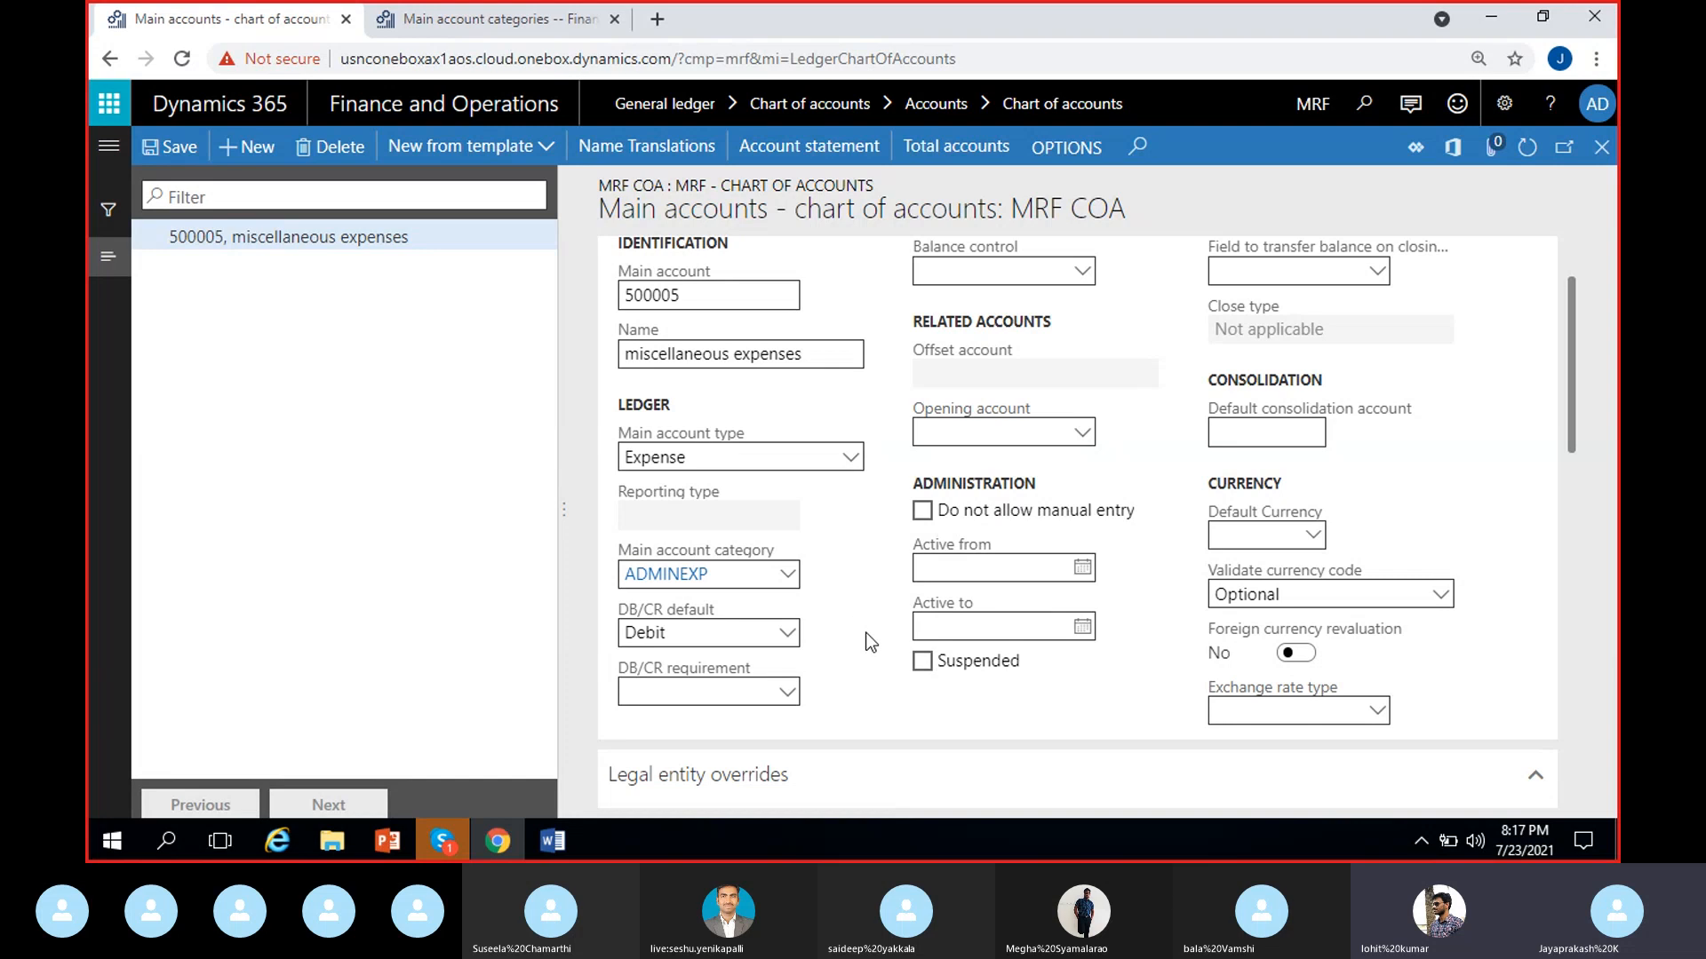
- Set the miscellaneous expenses account's DB/CR requirement to Debit
scroll(737, 627, down, 1)
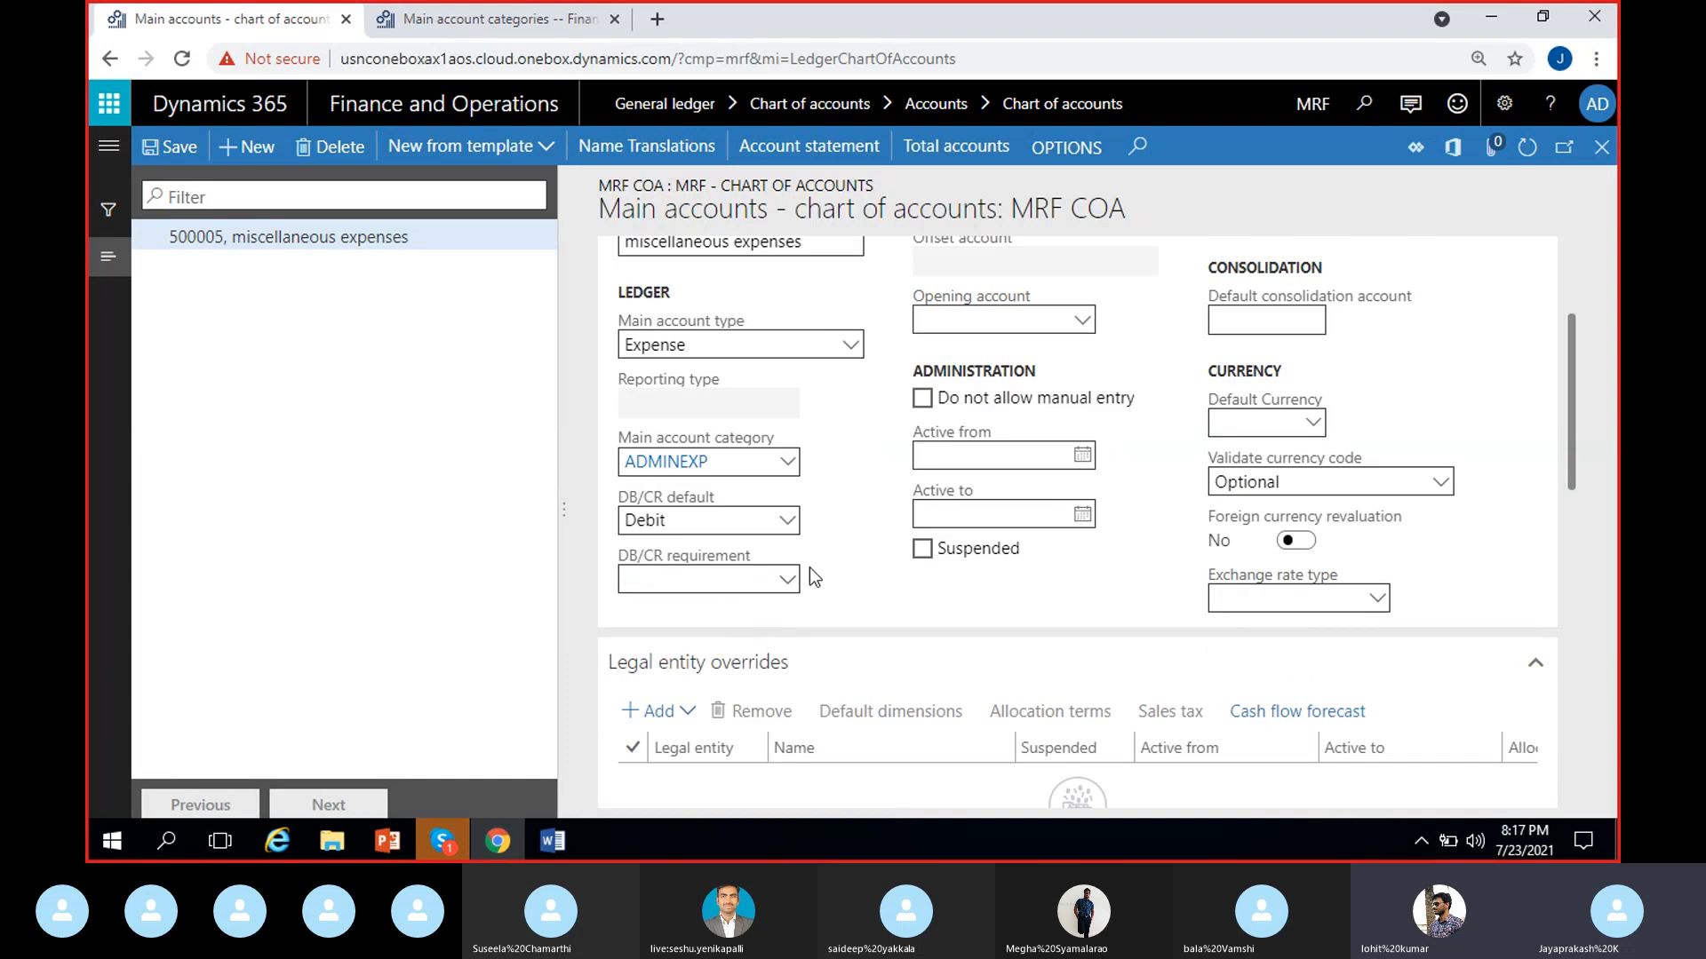
click(787, 579)
click(679, 633)
scroll(834, 648, up, 1)
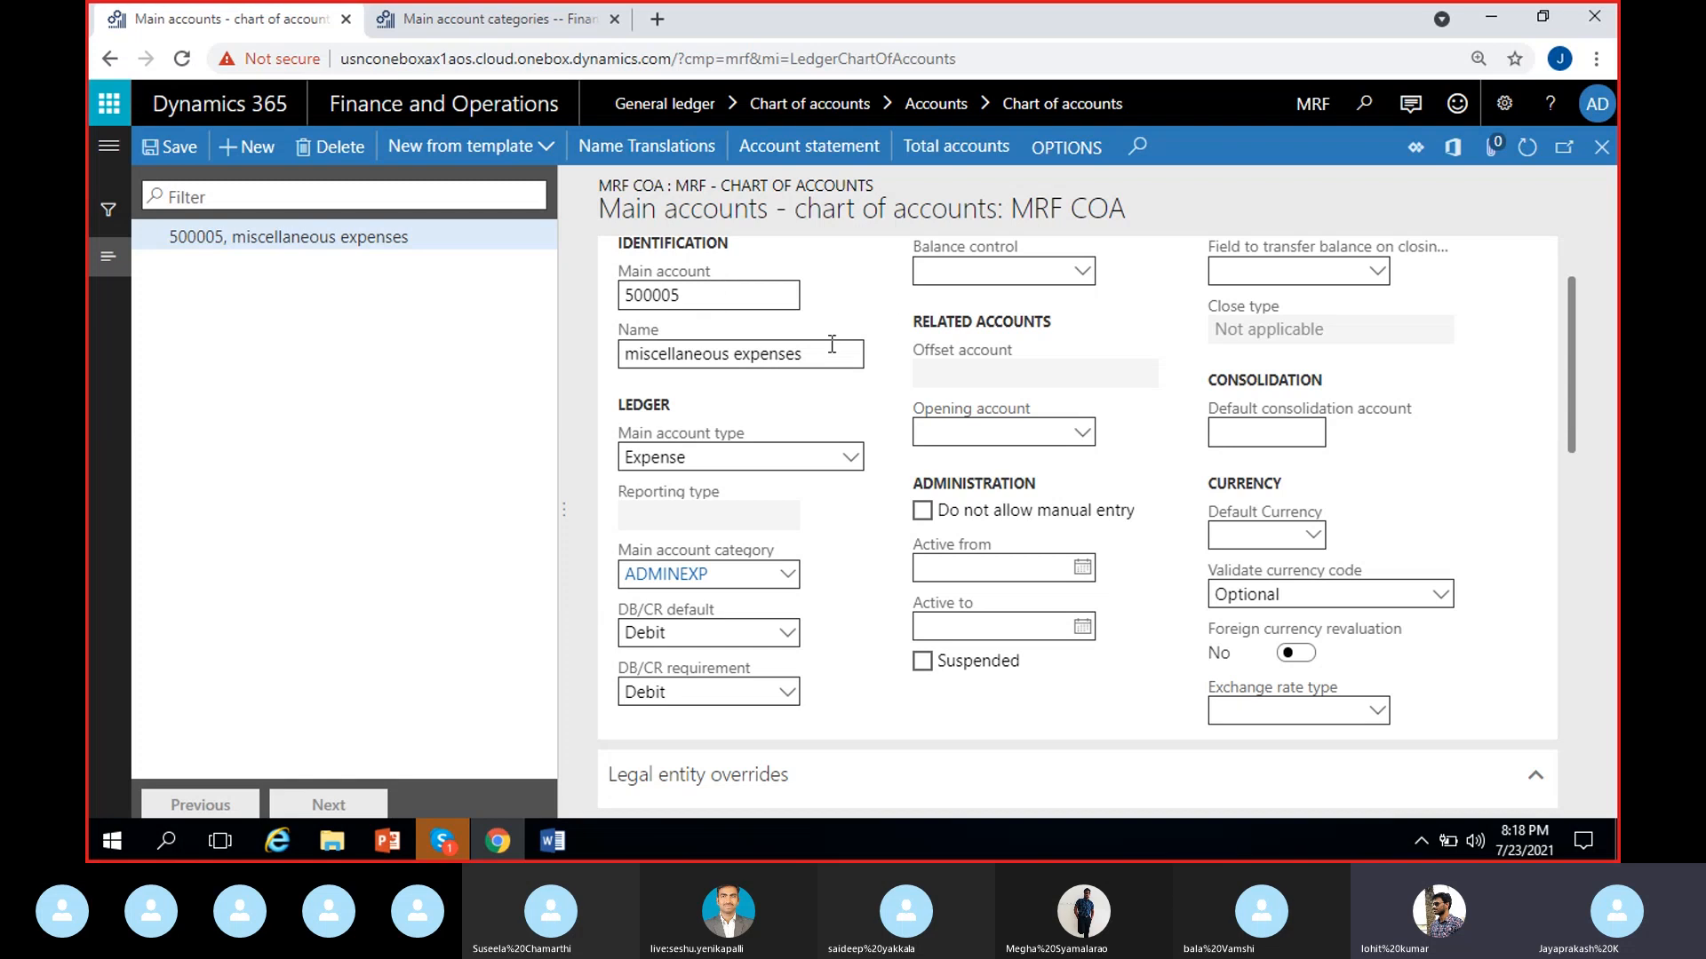
- Clear the DB/CR requirement of the miscellaneous expenses account
click(683, 695)
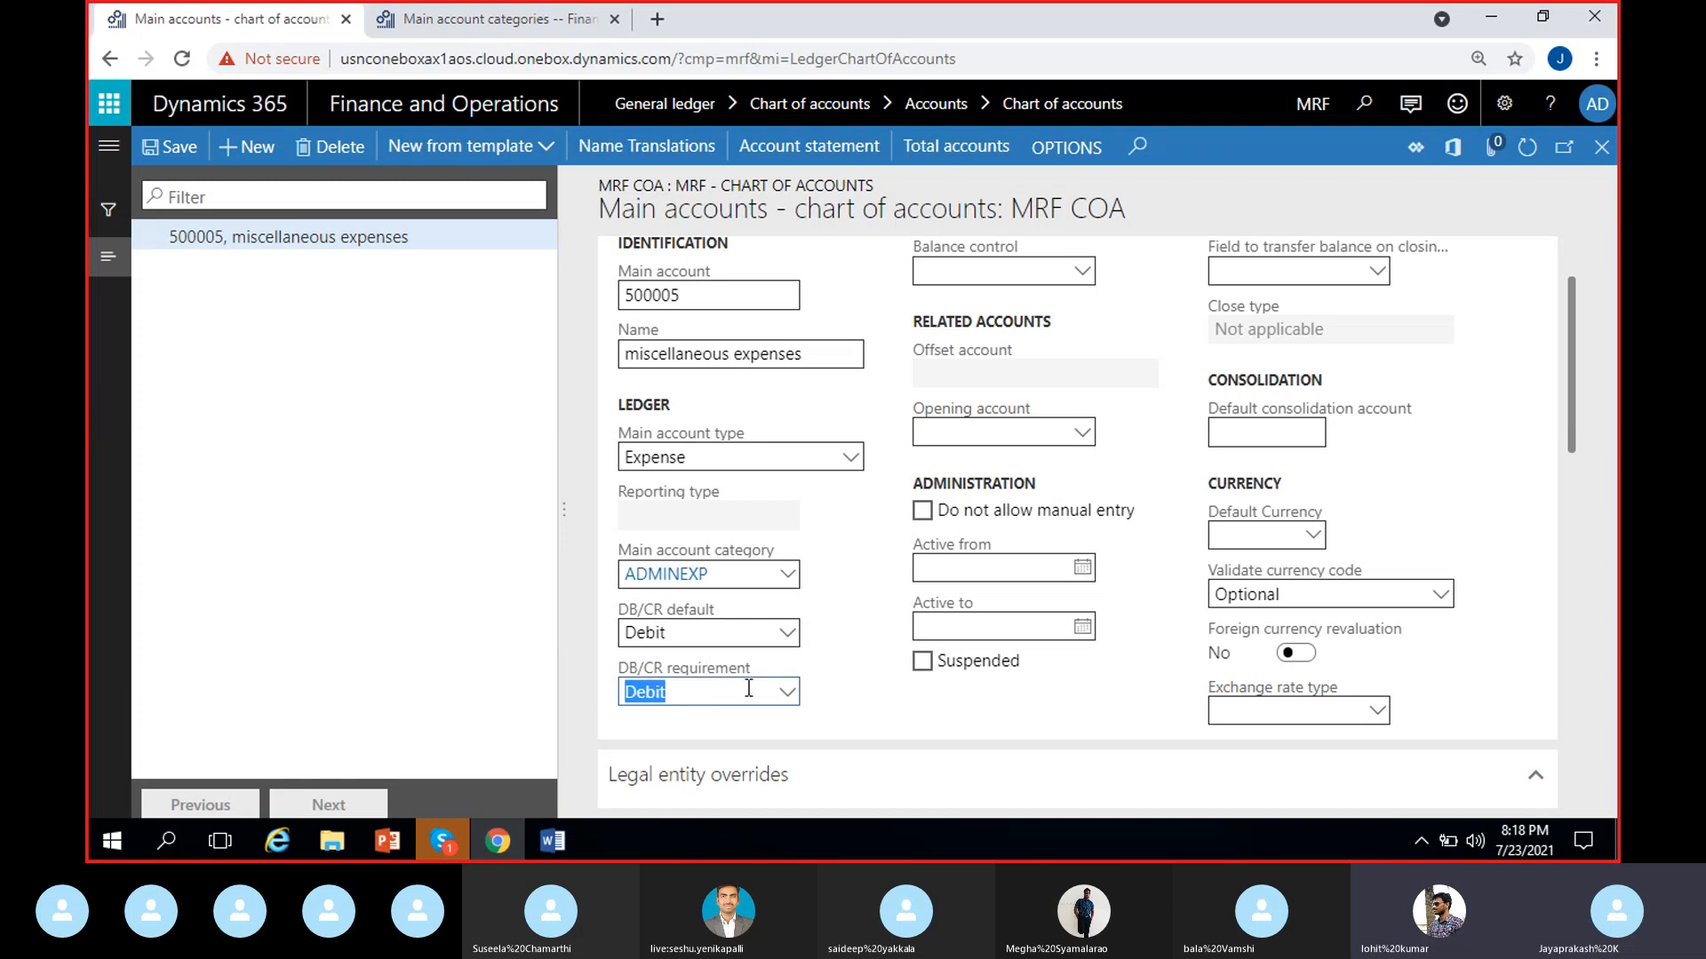
click(787, 693)
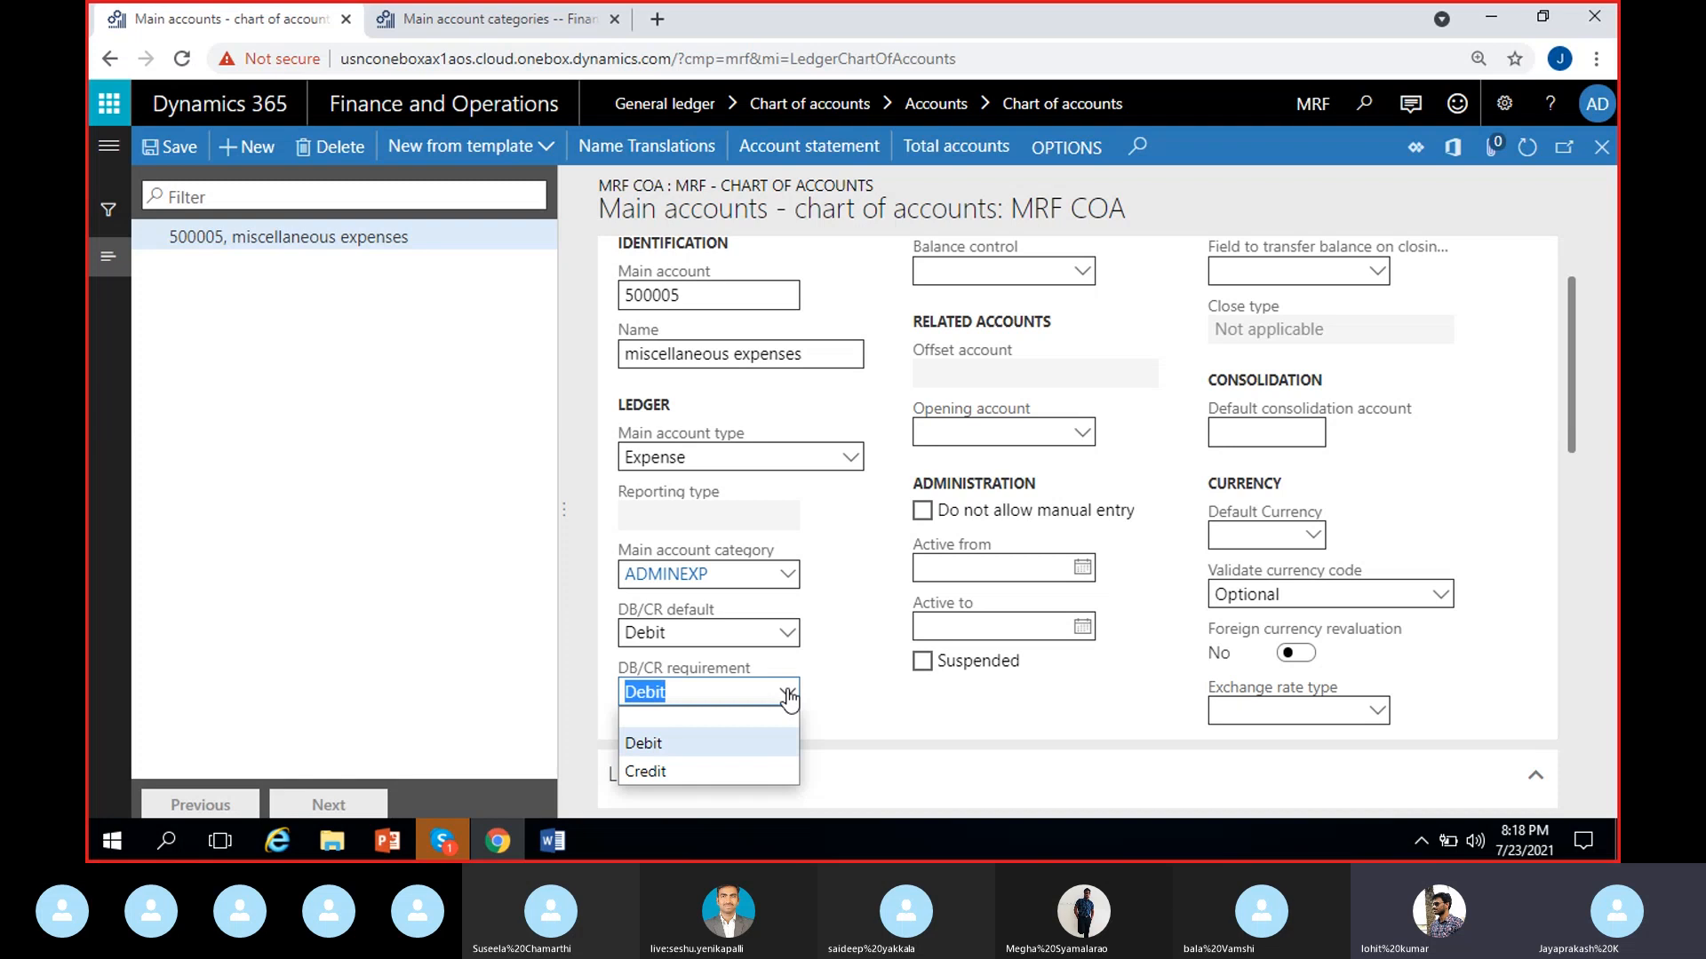
click(752, 720)
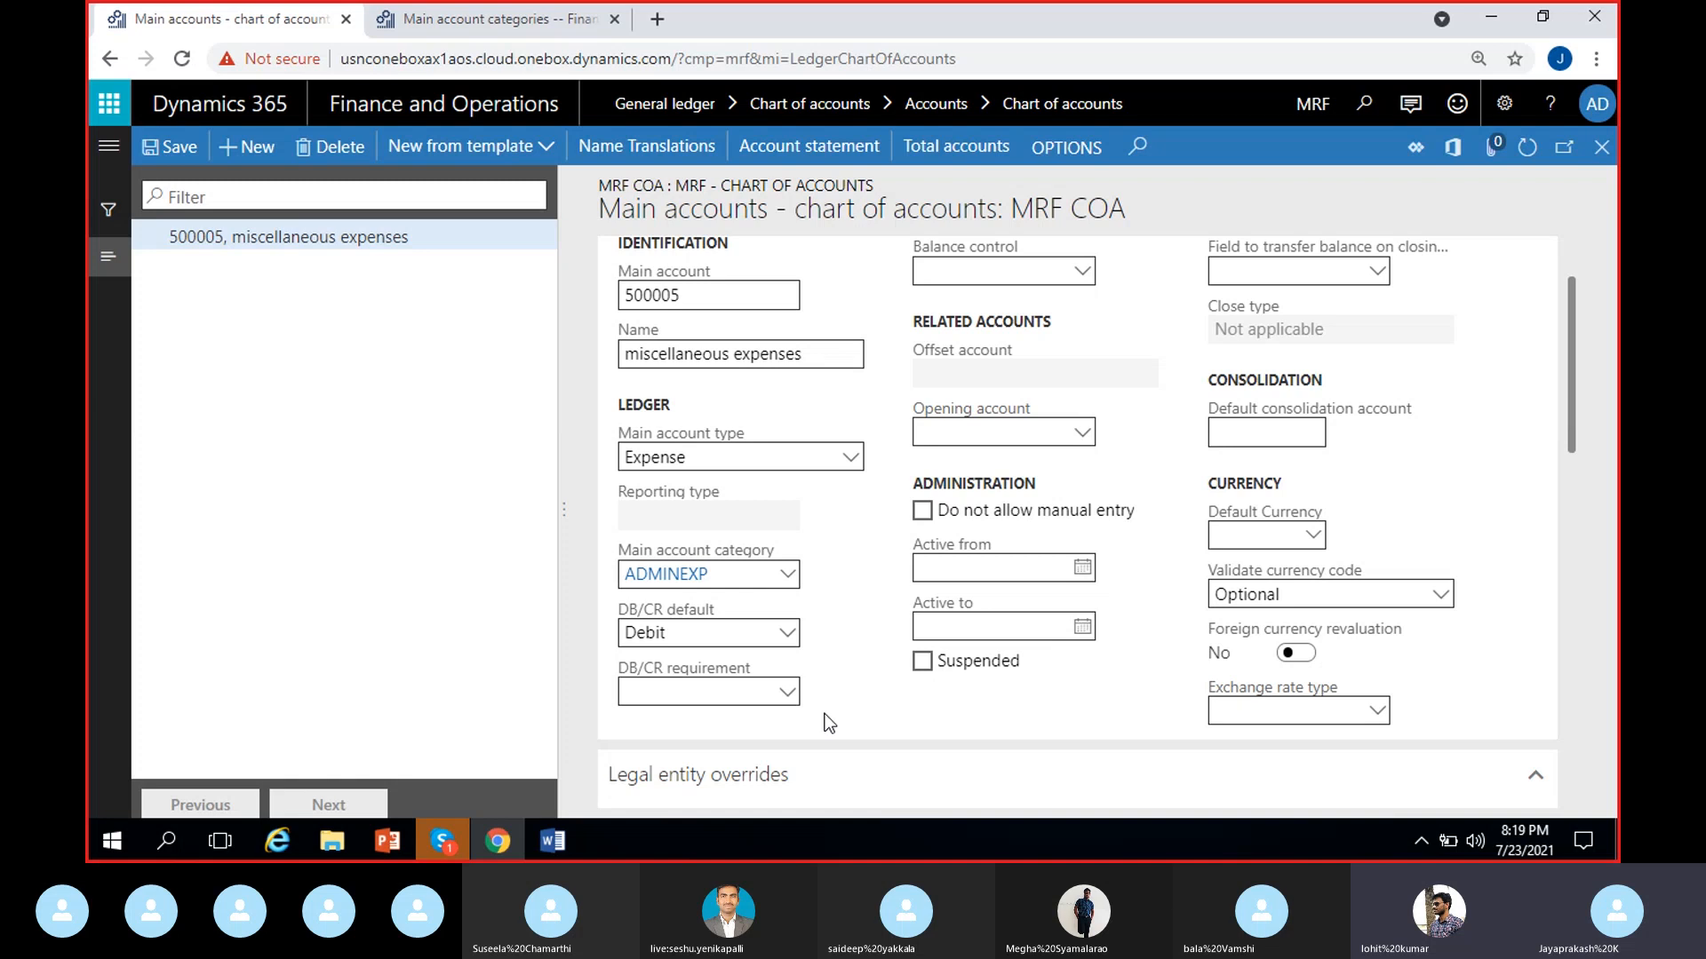
- Review the available DB/CR requirement options for the miscellaneous expenses account without choosing one
click(765, 695)
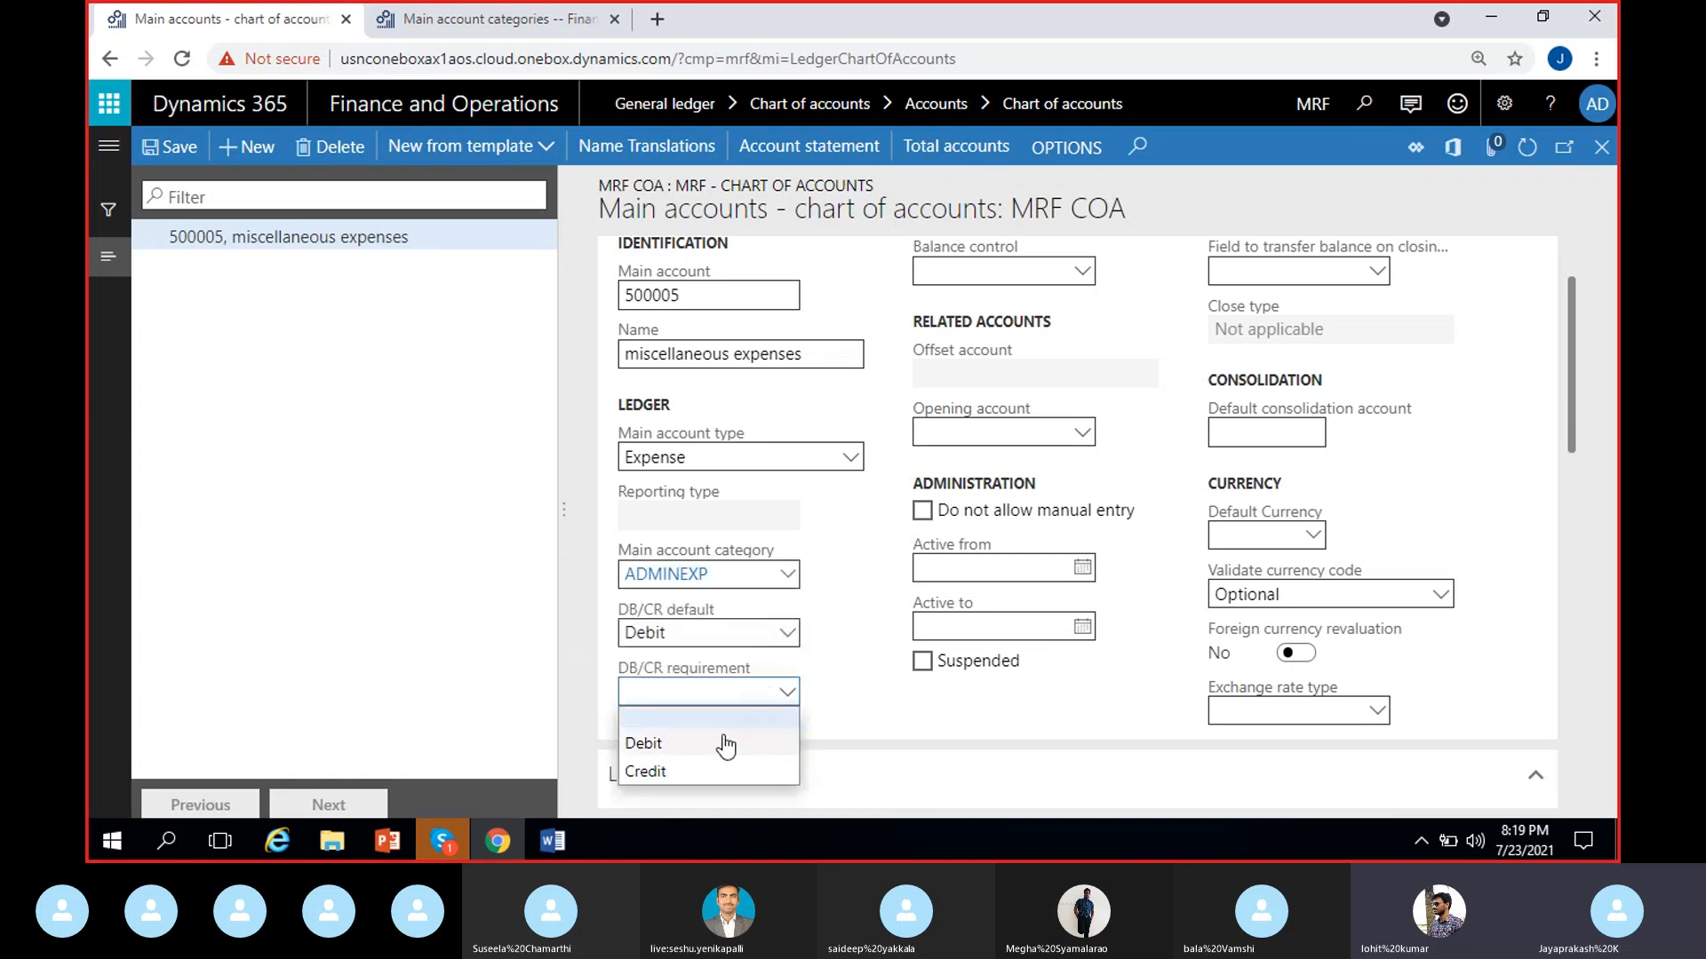
click(851, 705)
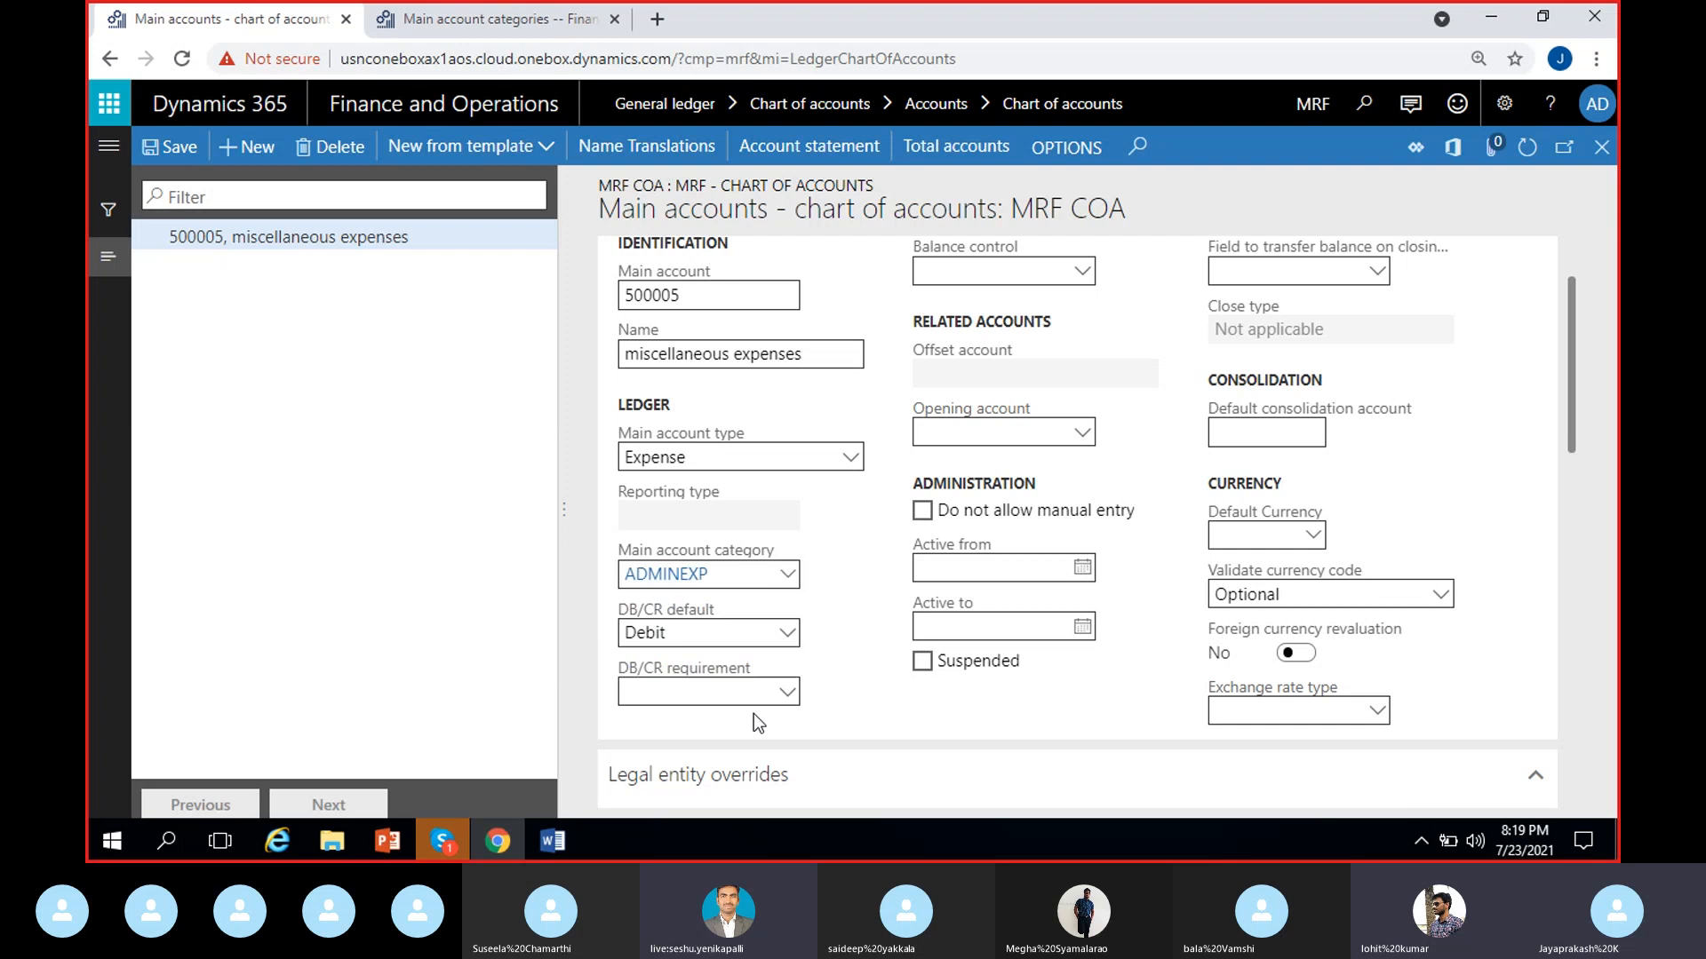
click(705, 699)
click(834, 691)
click(889, 606)
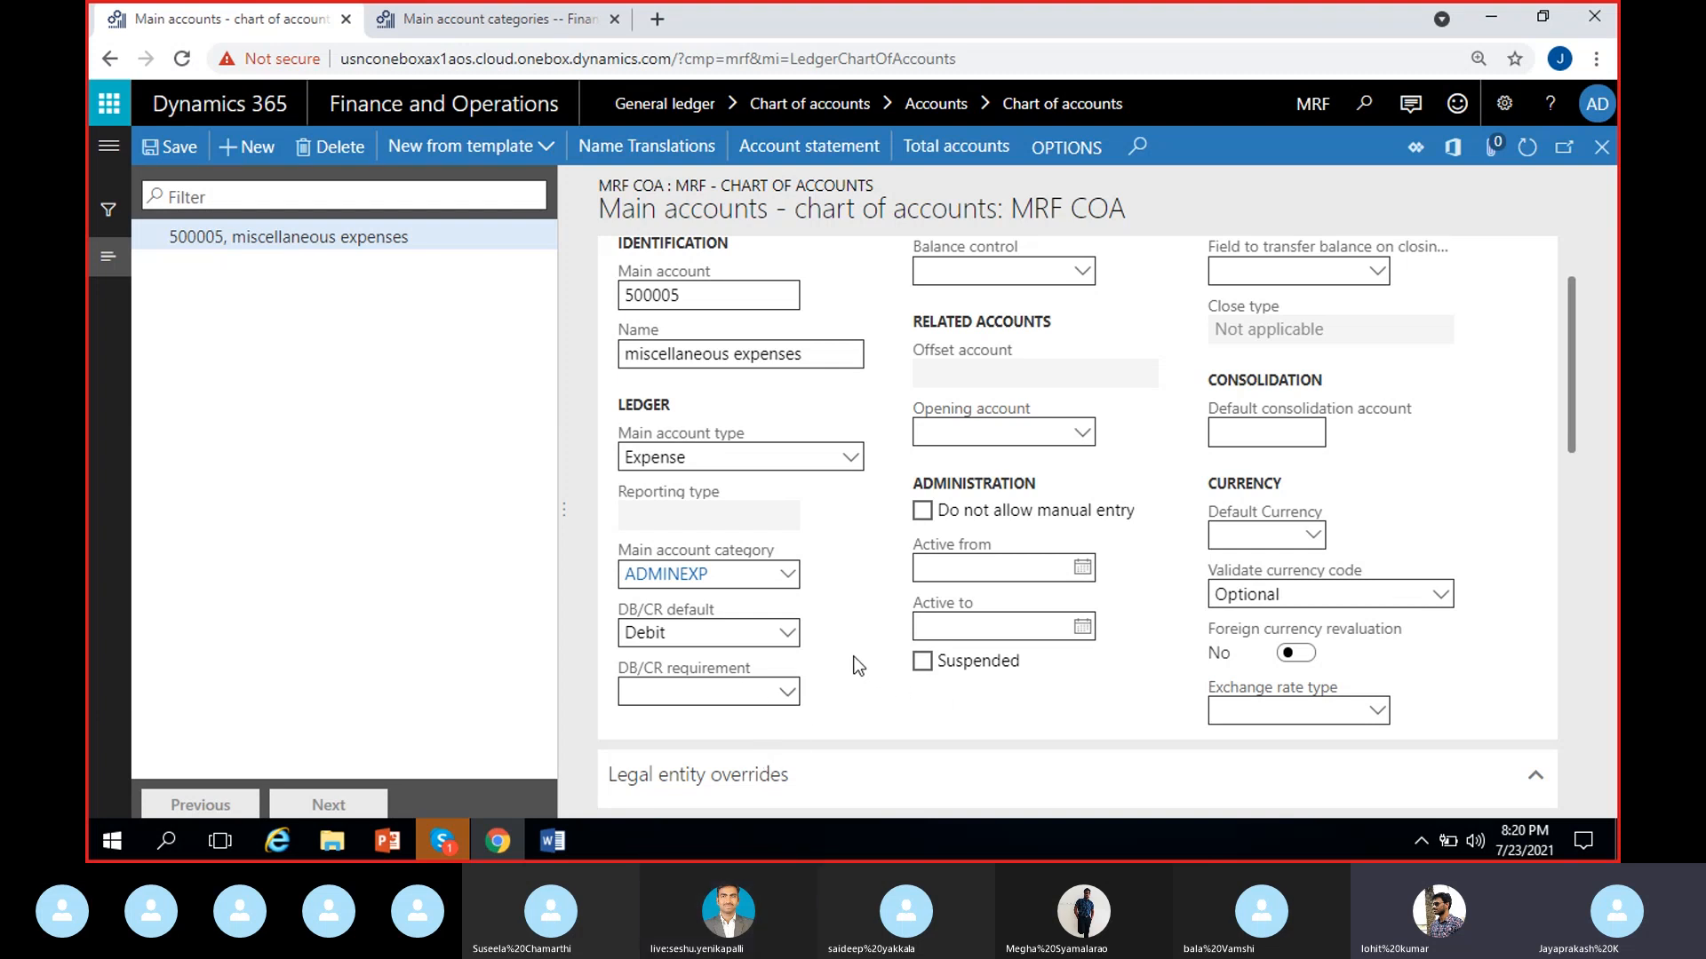
- Review the balance control options for the miscellaneous expenses account and set the balance control to Debit
scroll(857, 666, up, 2)
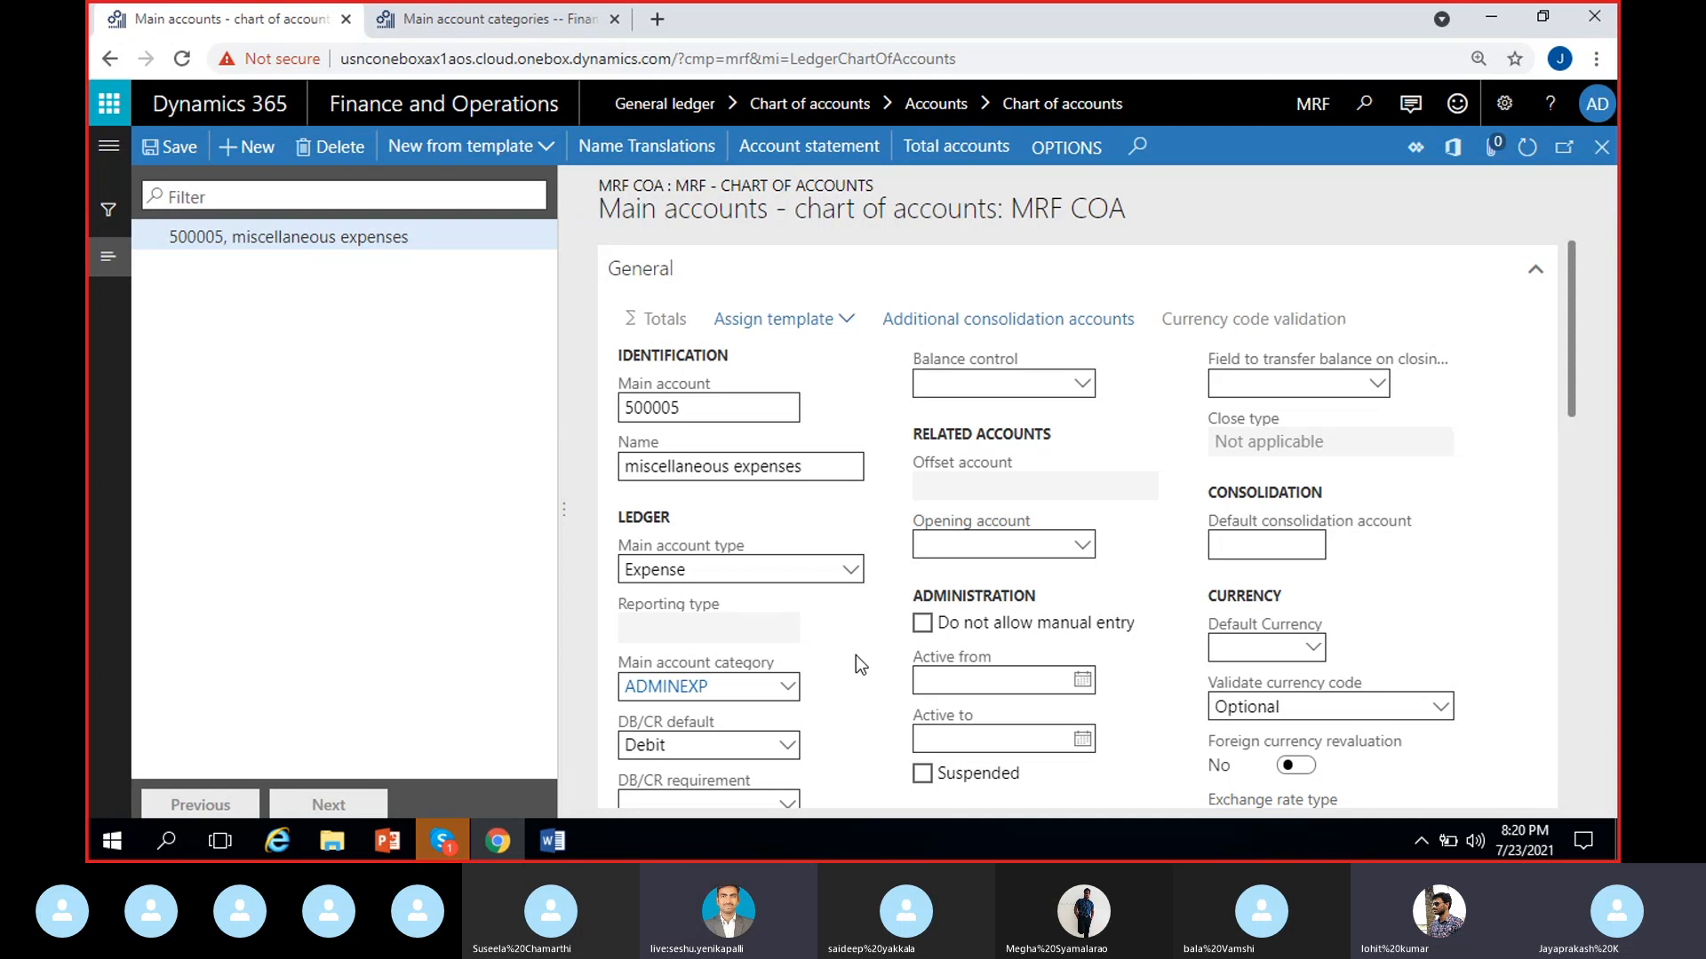
scroll(875, 650, down, 2)
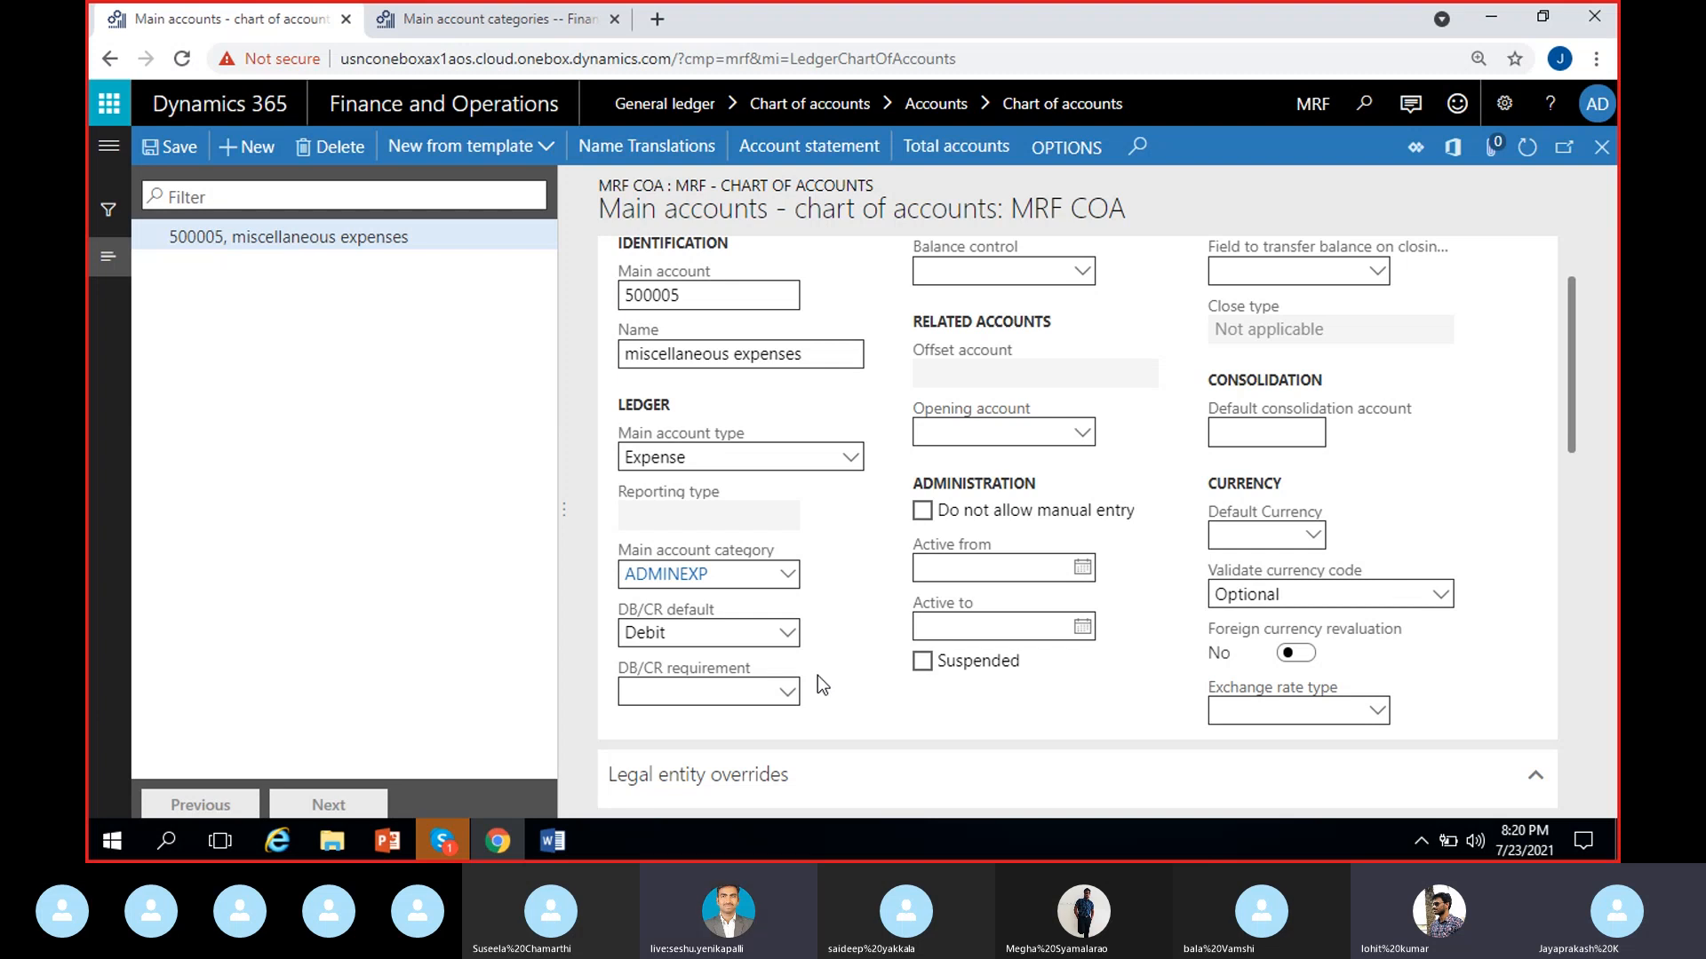
scroll(817, 675, up, 2)
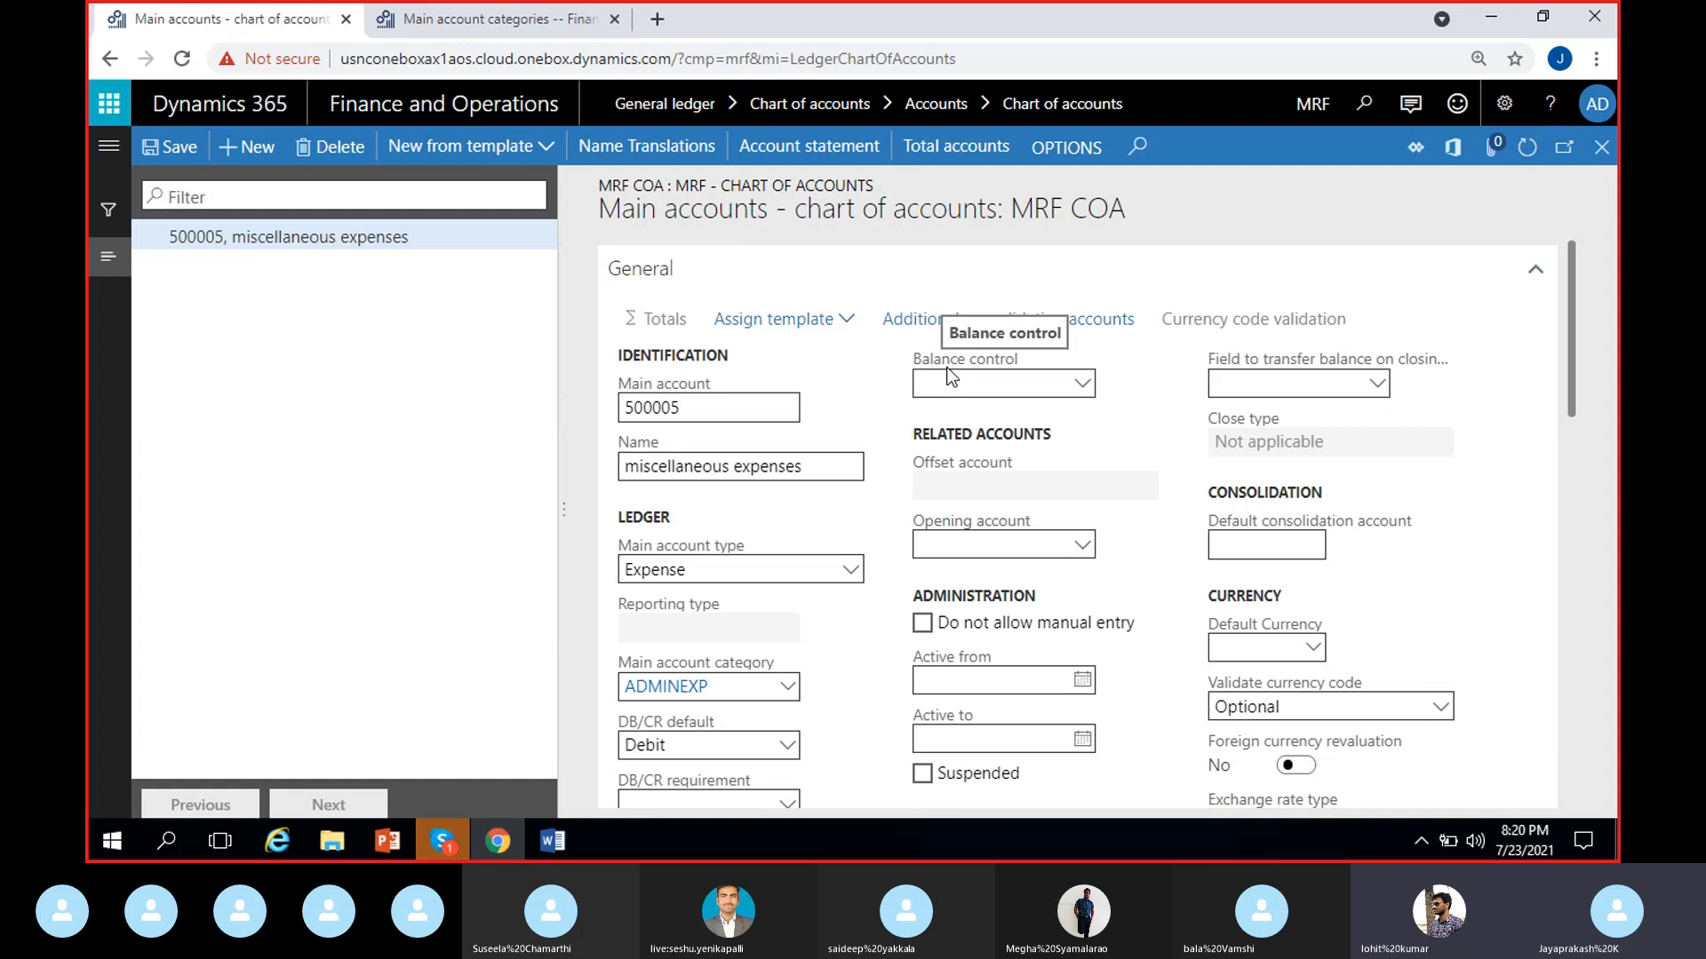
click(1082, 385)
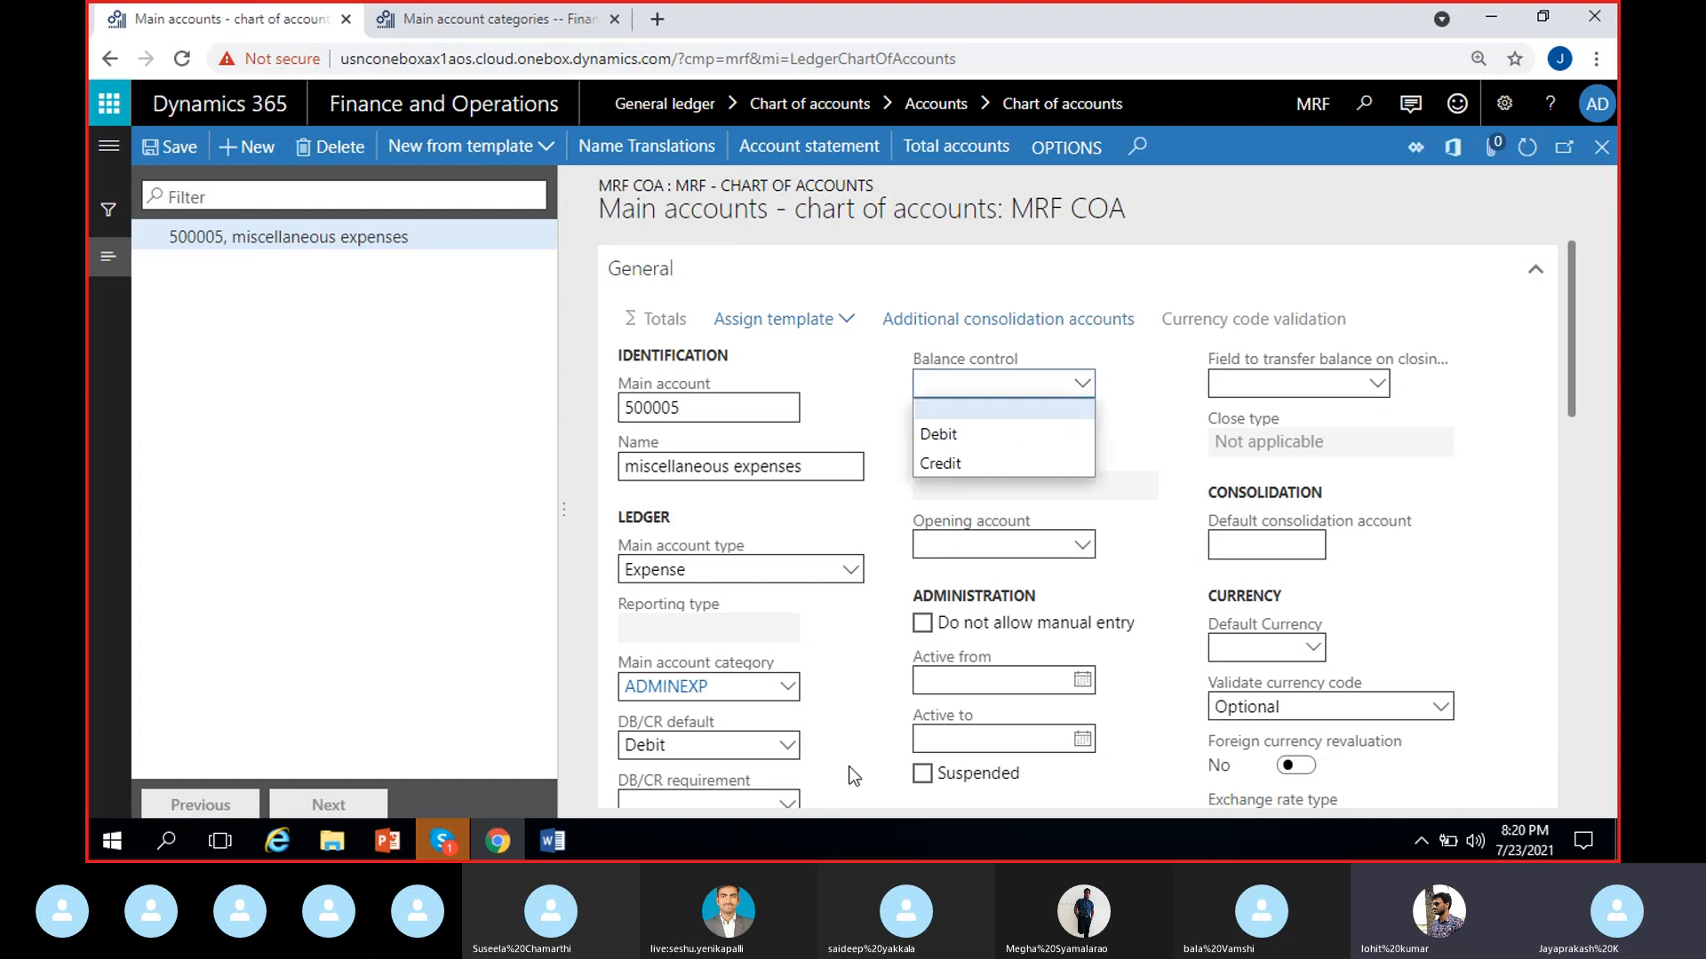
click(1132, 586)
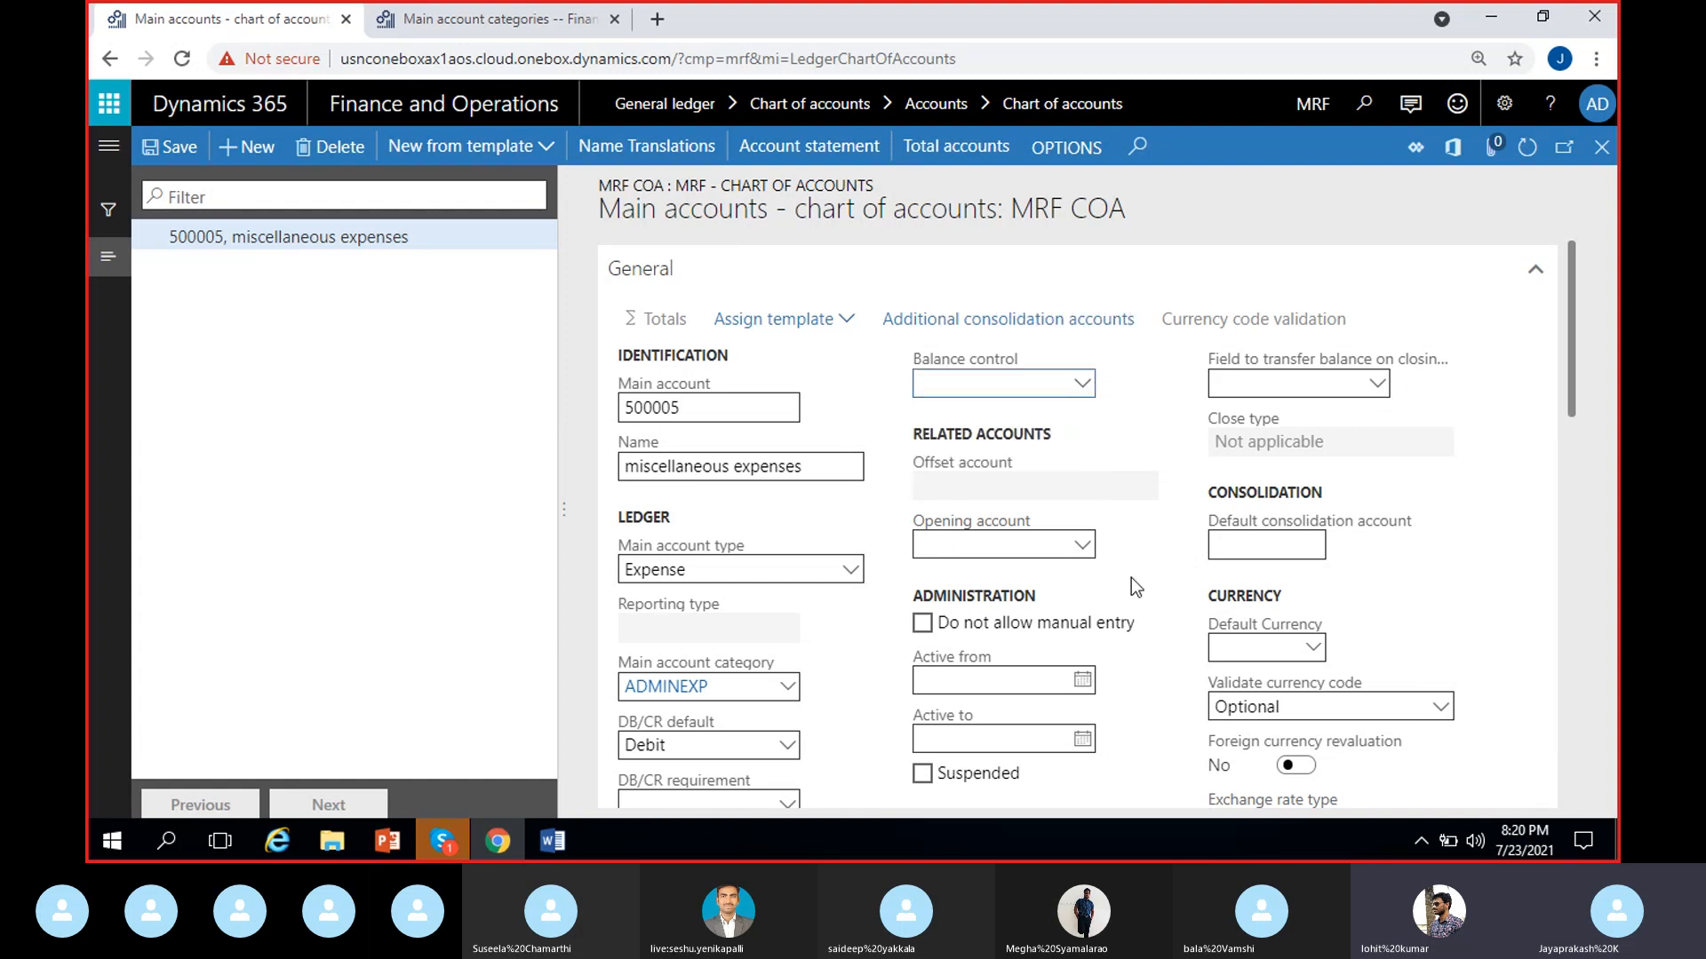
click(1082, 384)
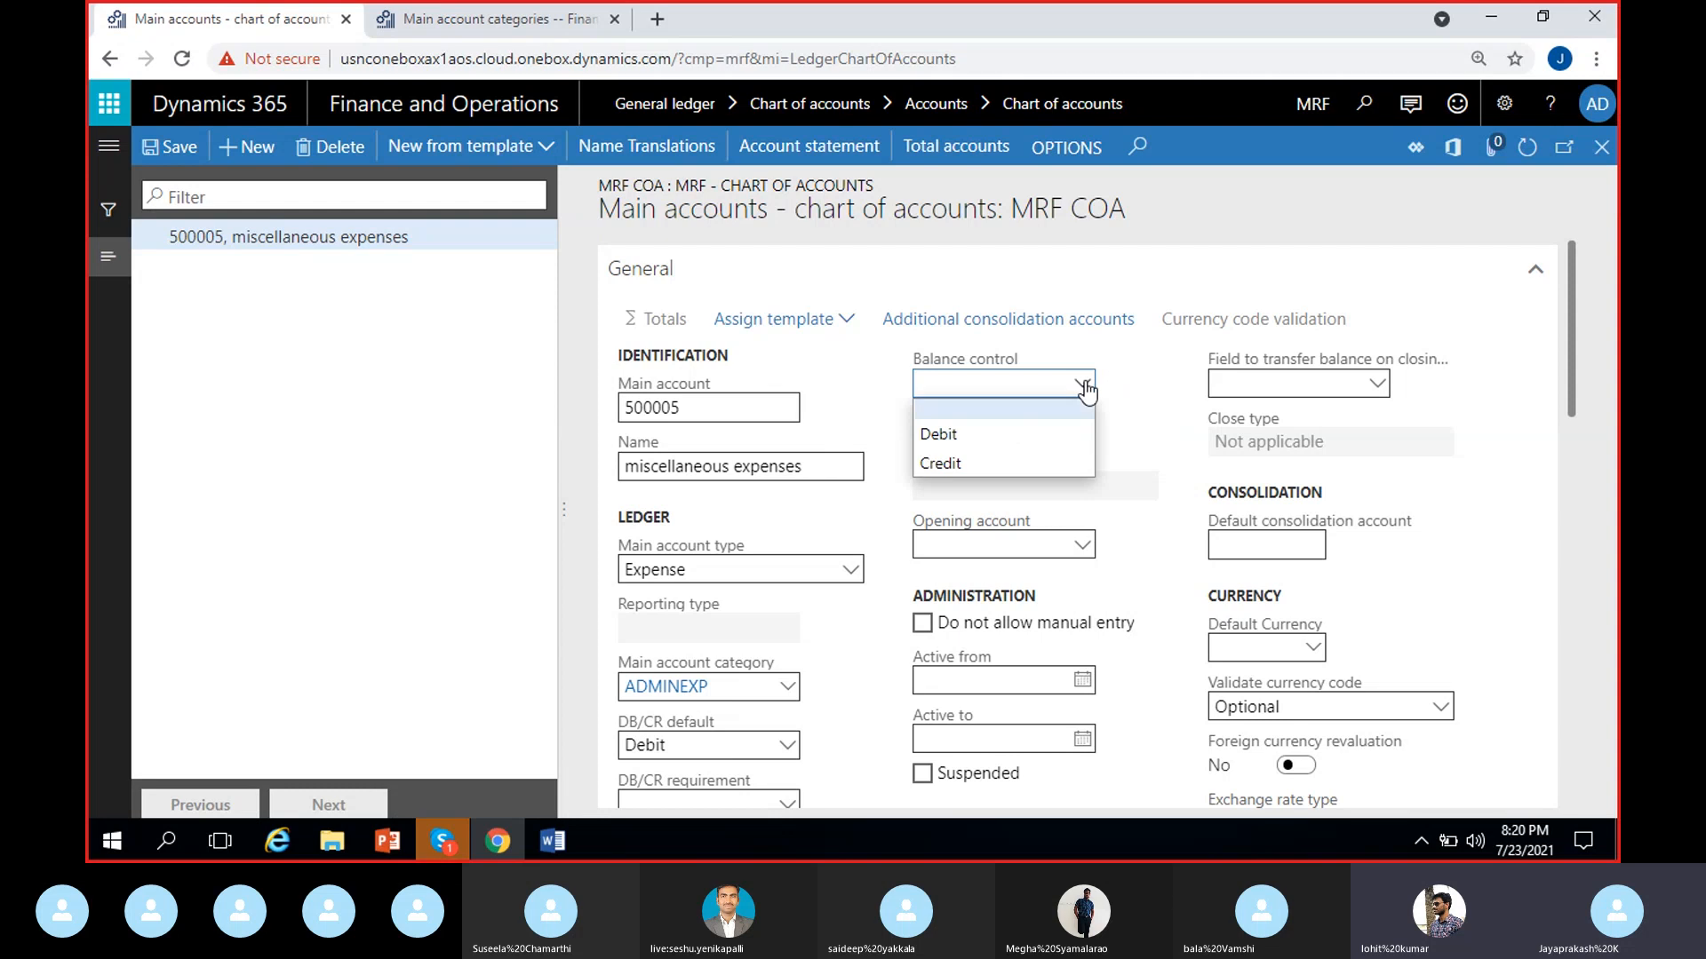
click(1031, 435)
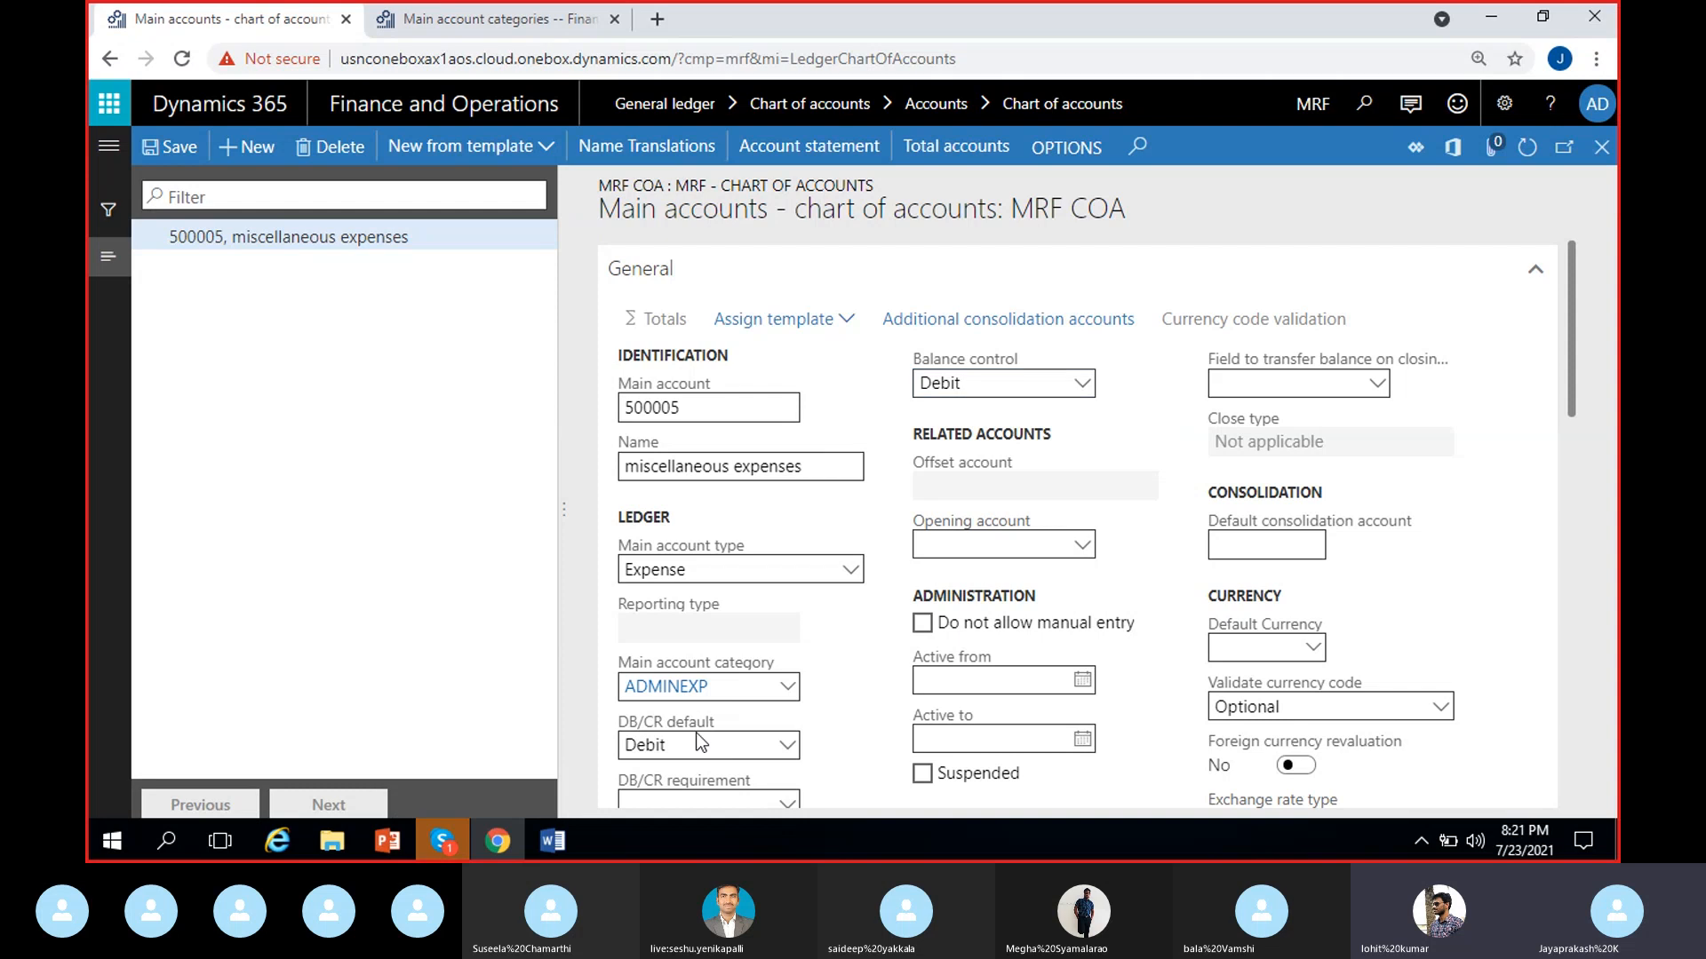
- Reset the miscellaneous expenses account's balance control to blank
click(1094, 381)
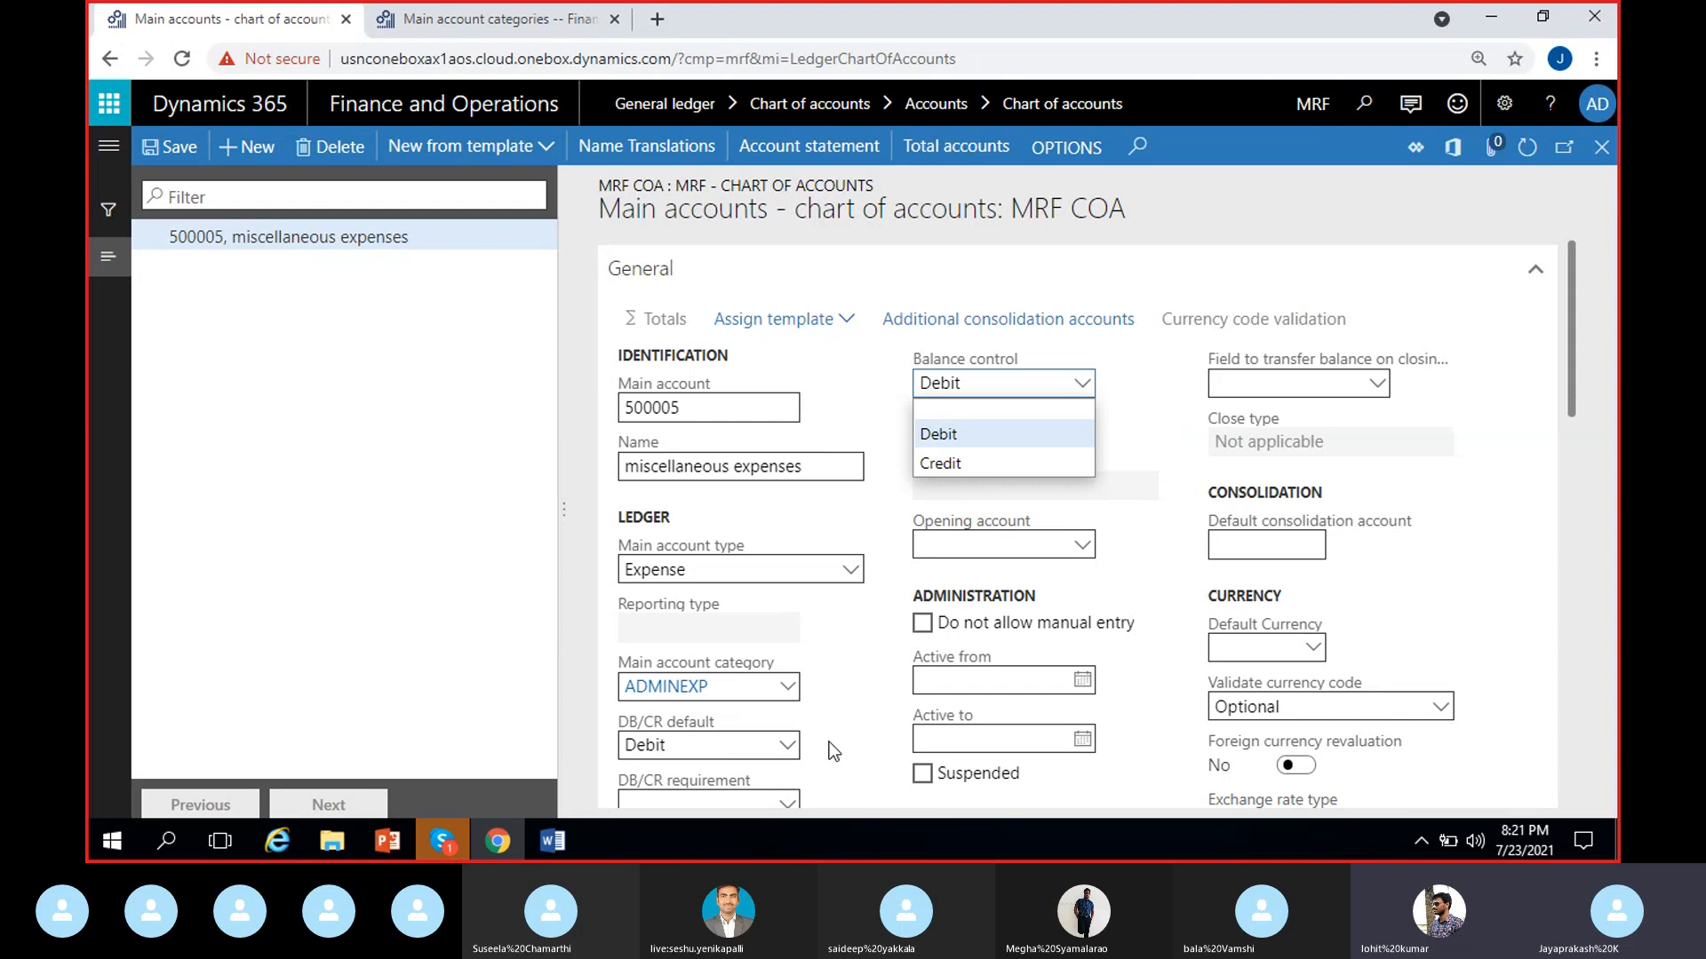
click(1109, 403)
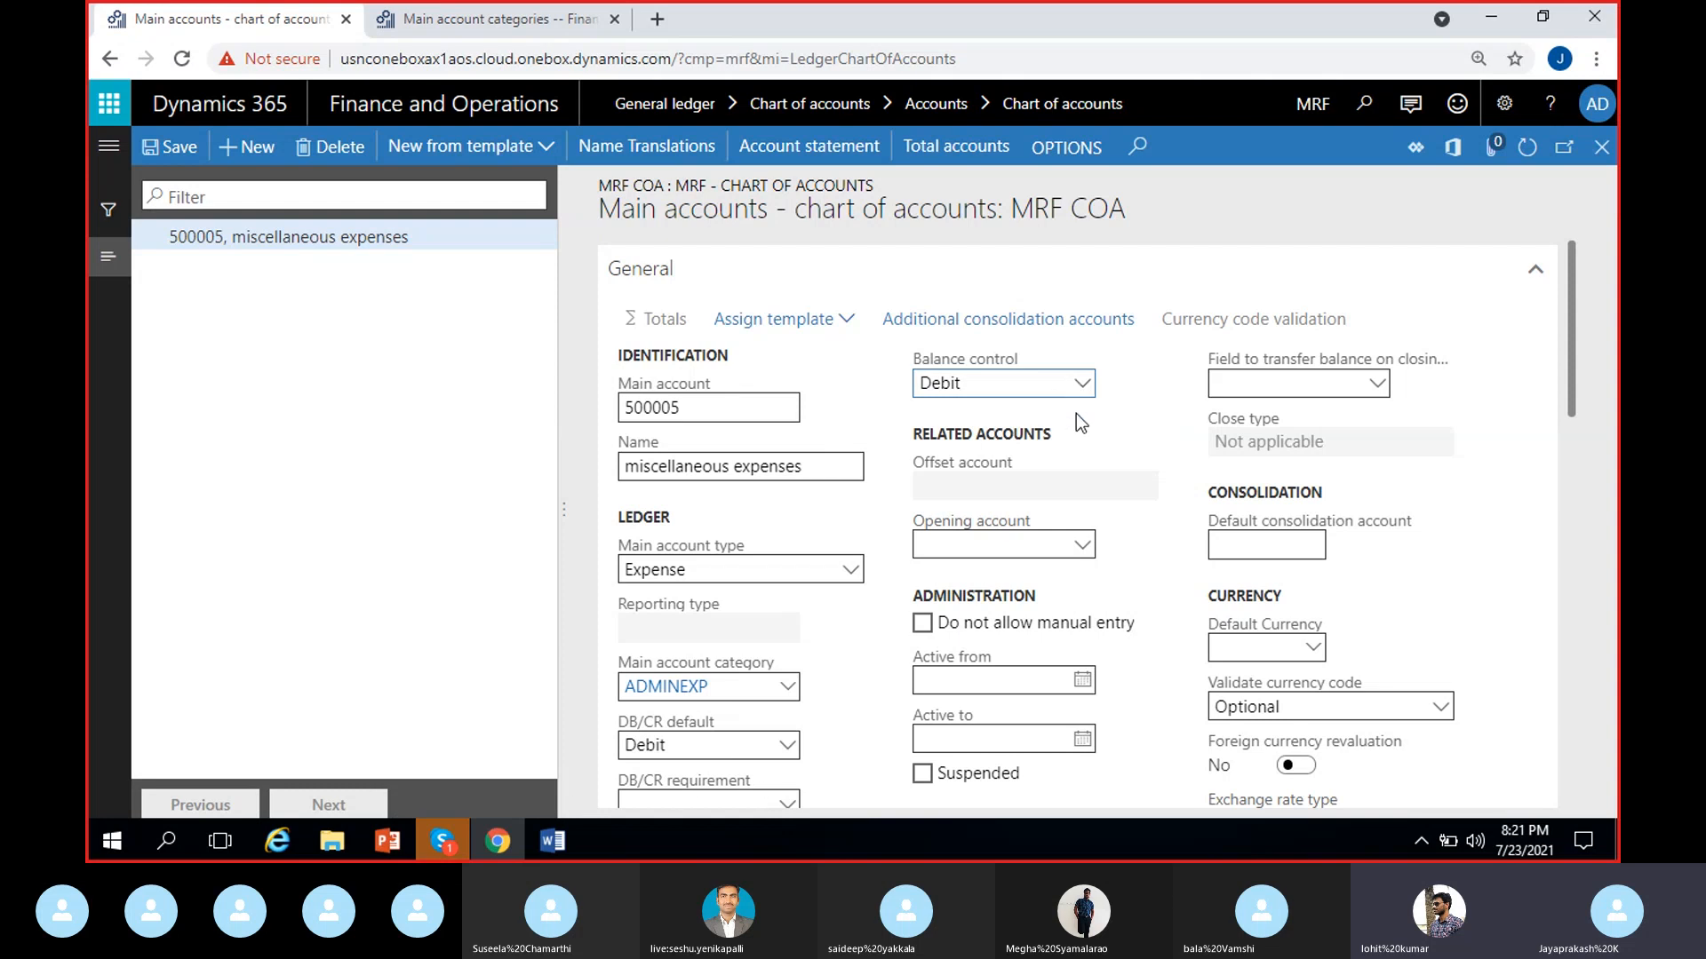
click(1081, 385)
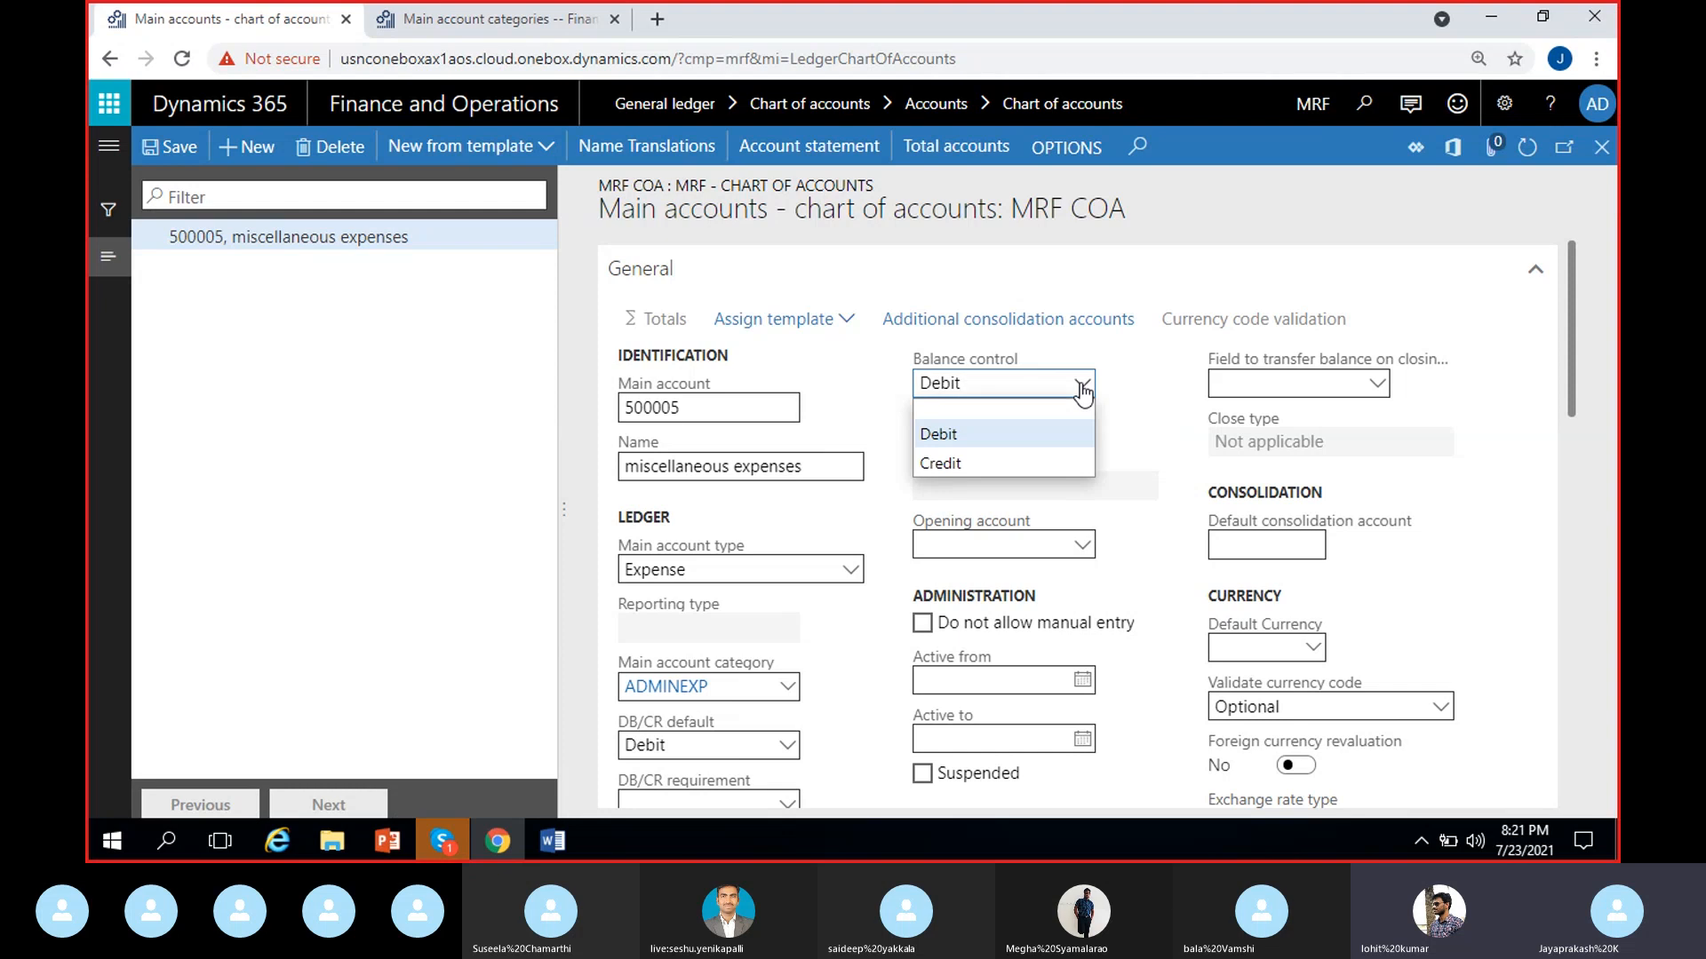
click(997, 415)
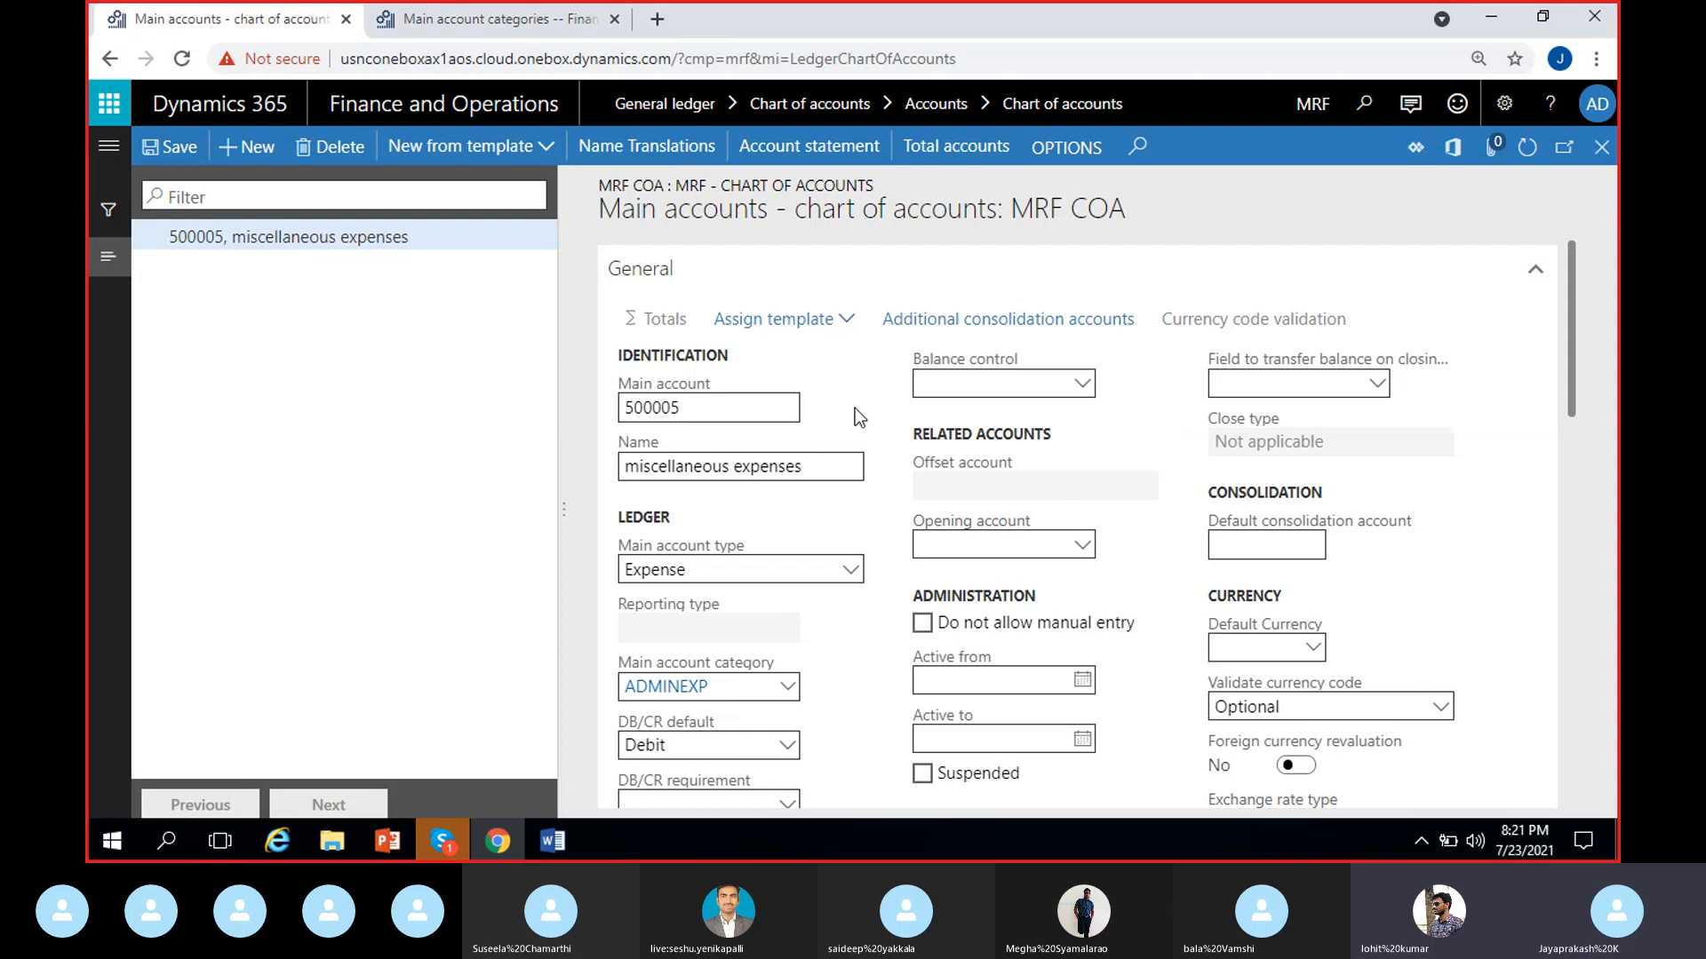
- Close the main account categories page in the second browser tab and look through the General ledger's chart of accounts pages before returning to the account
click(504, 11)
click(1601, 147)
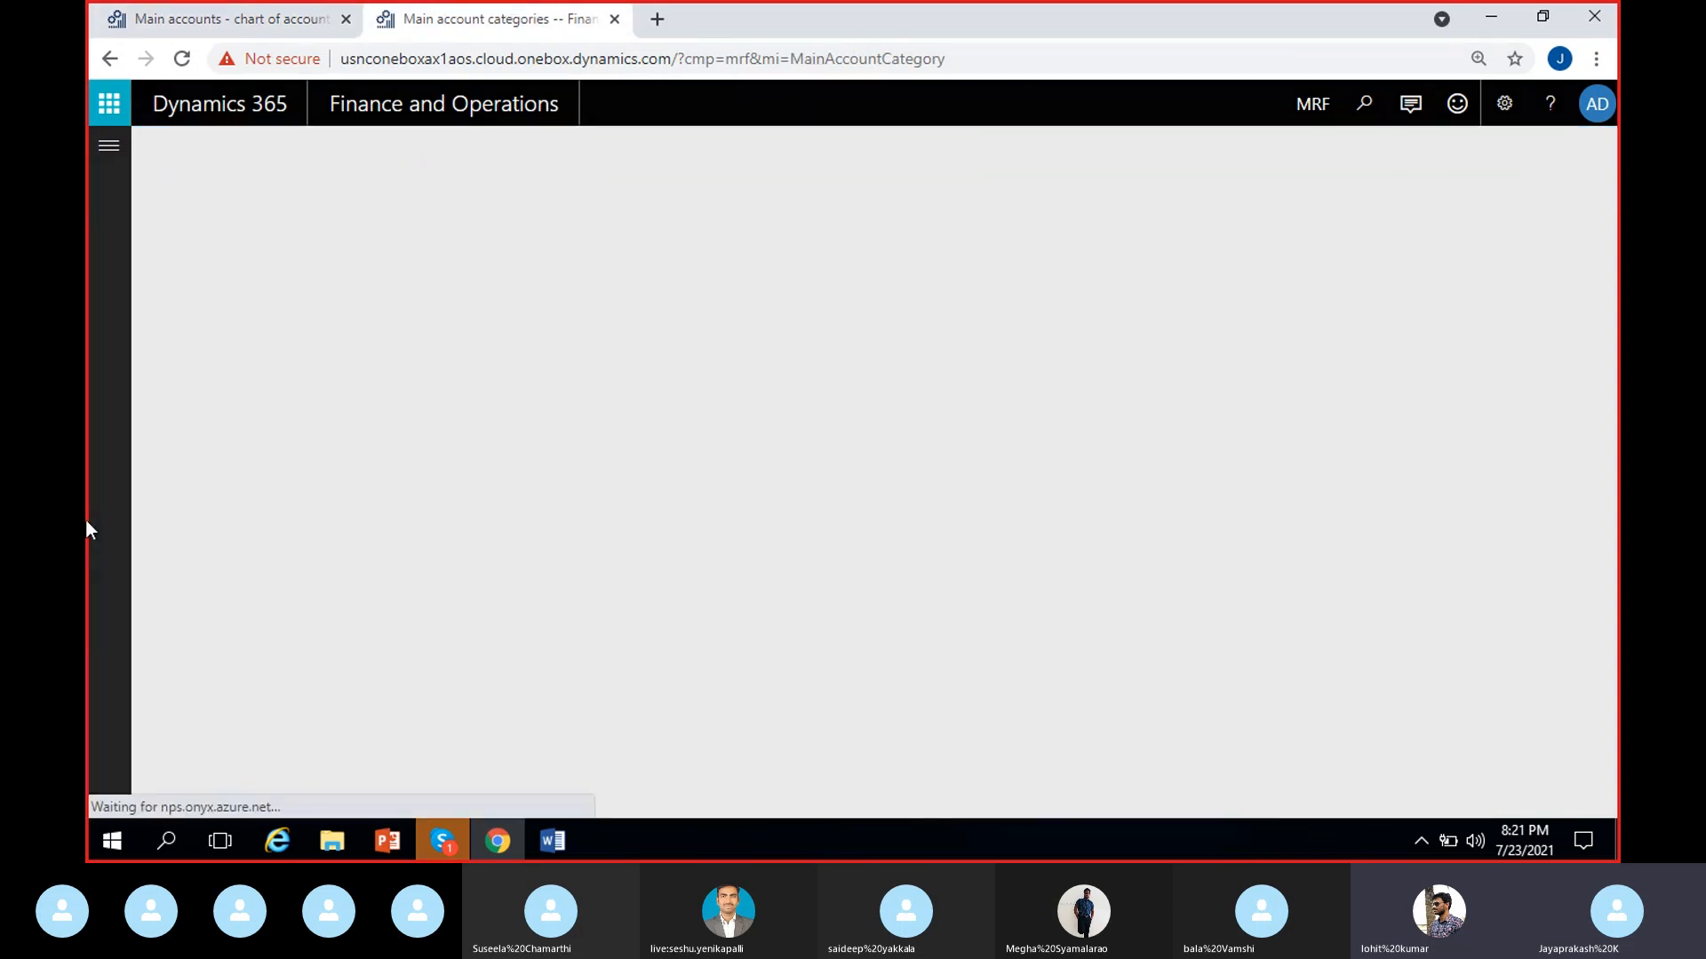
click(111, 164)
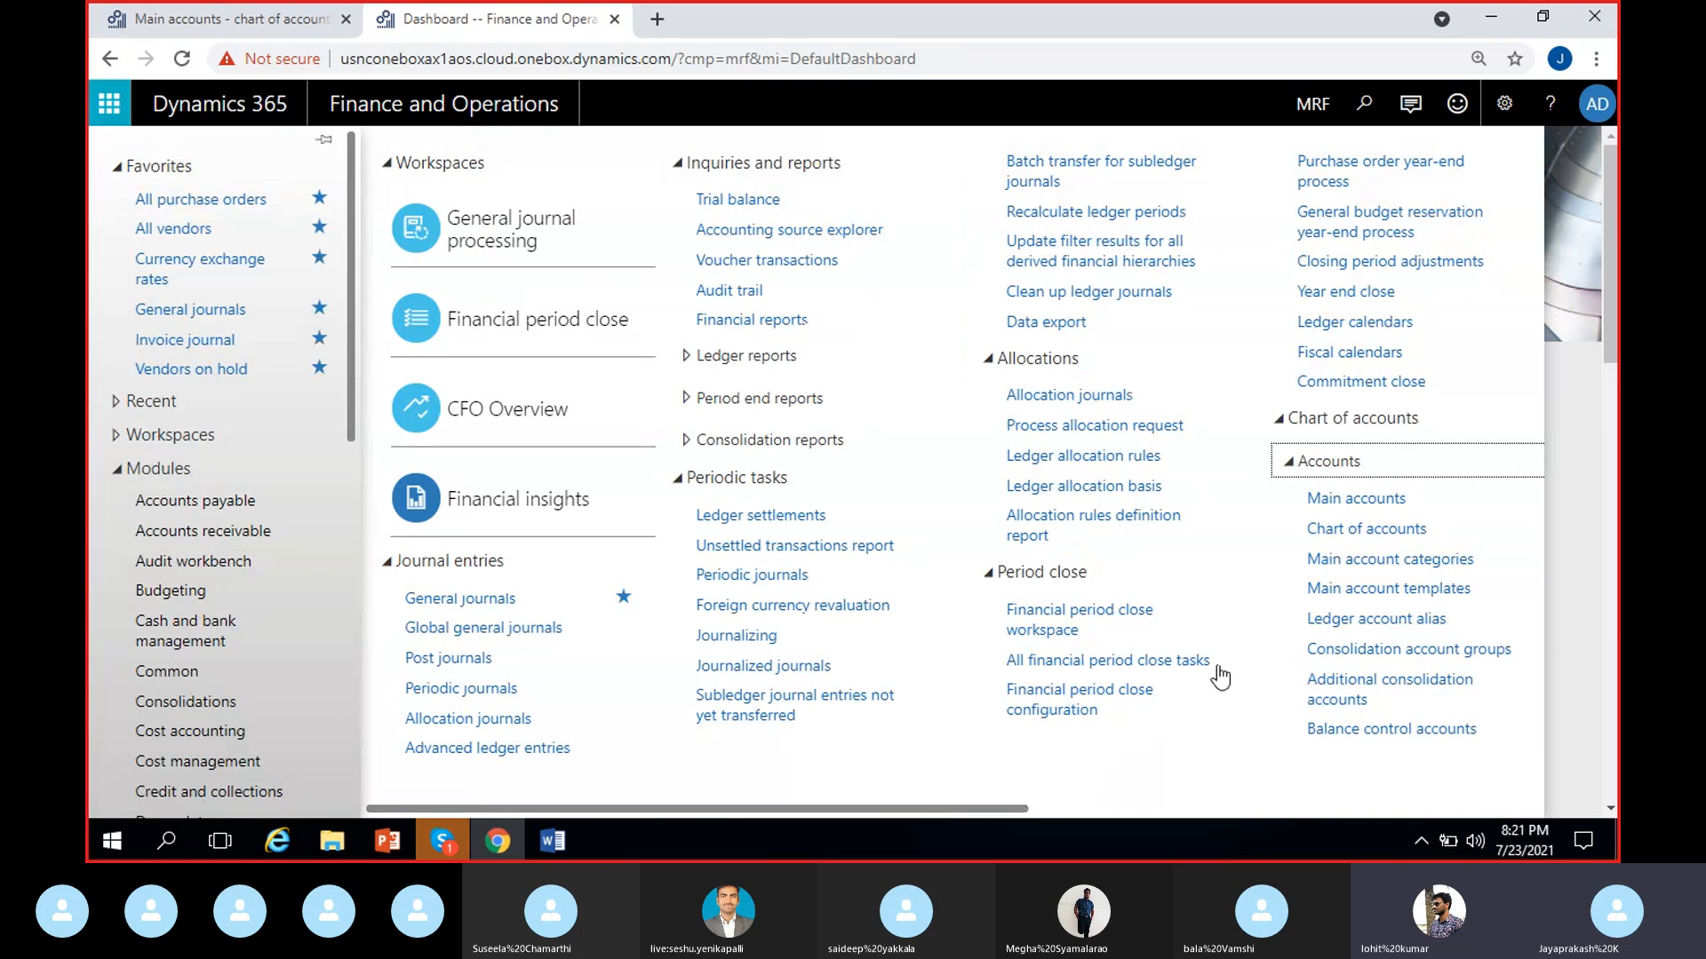
click(1575, 489)
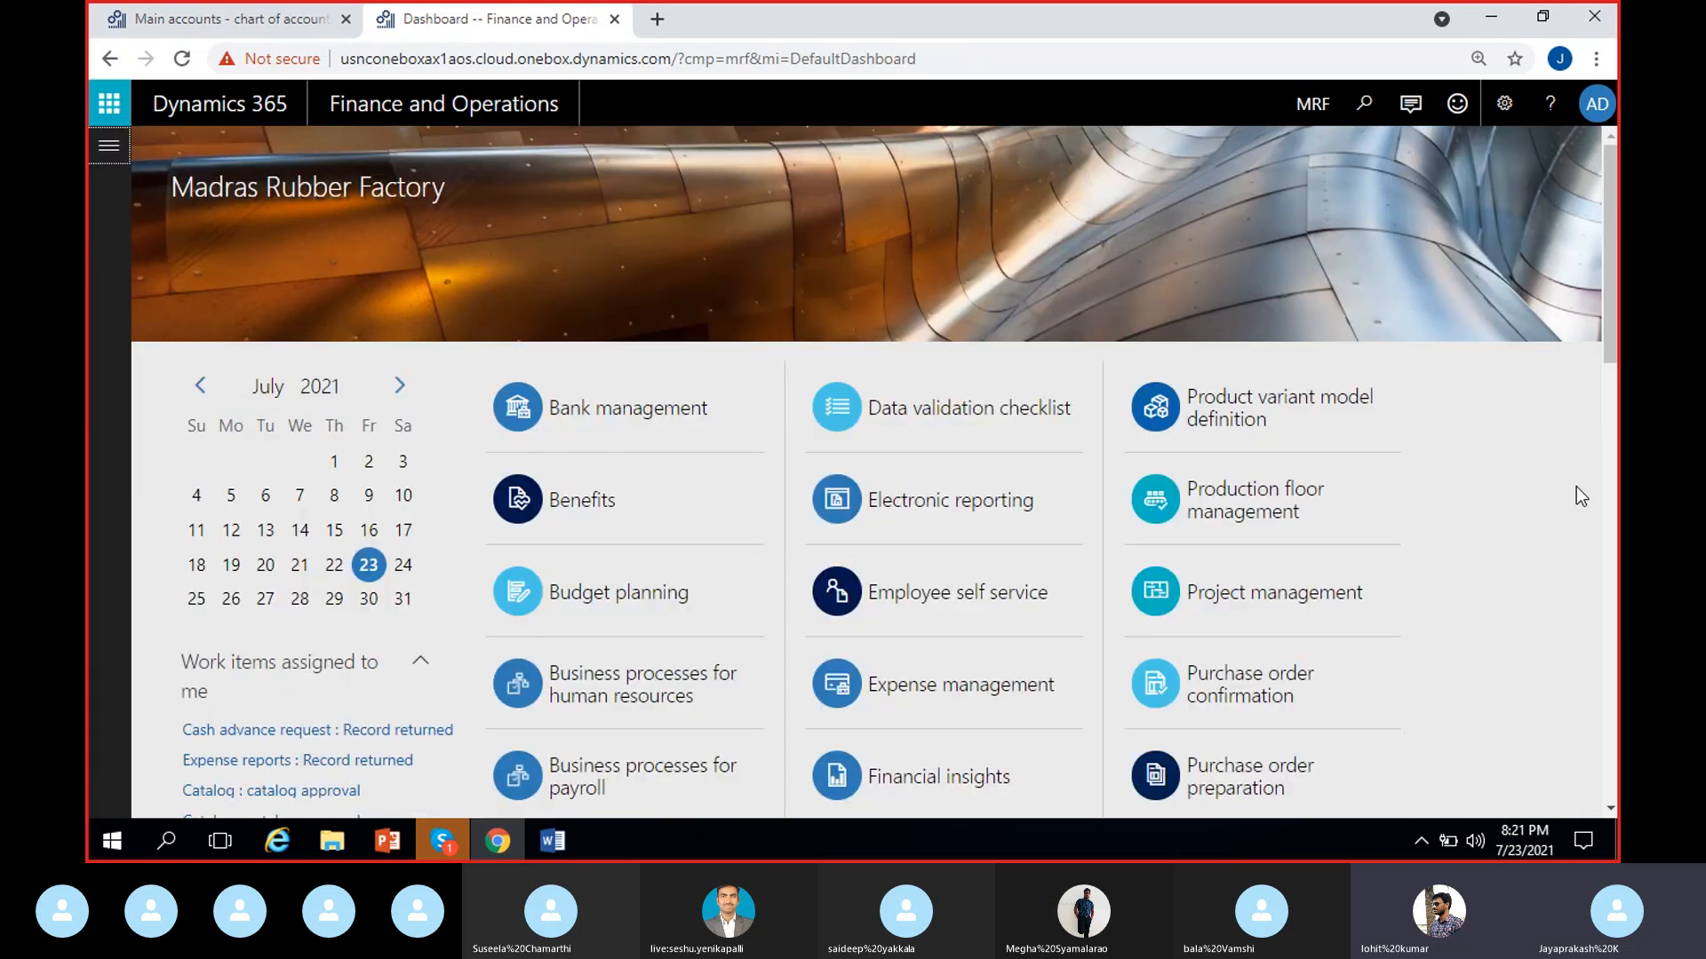
click(224, 16)
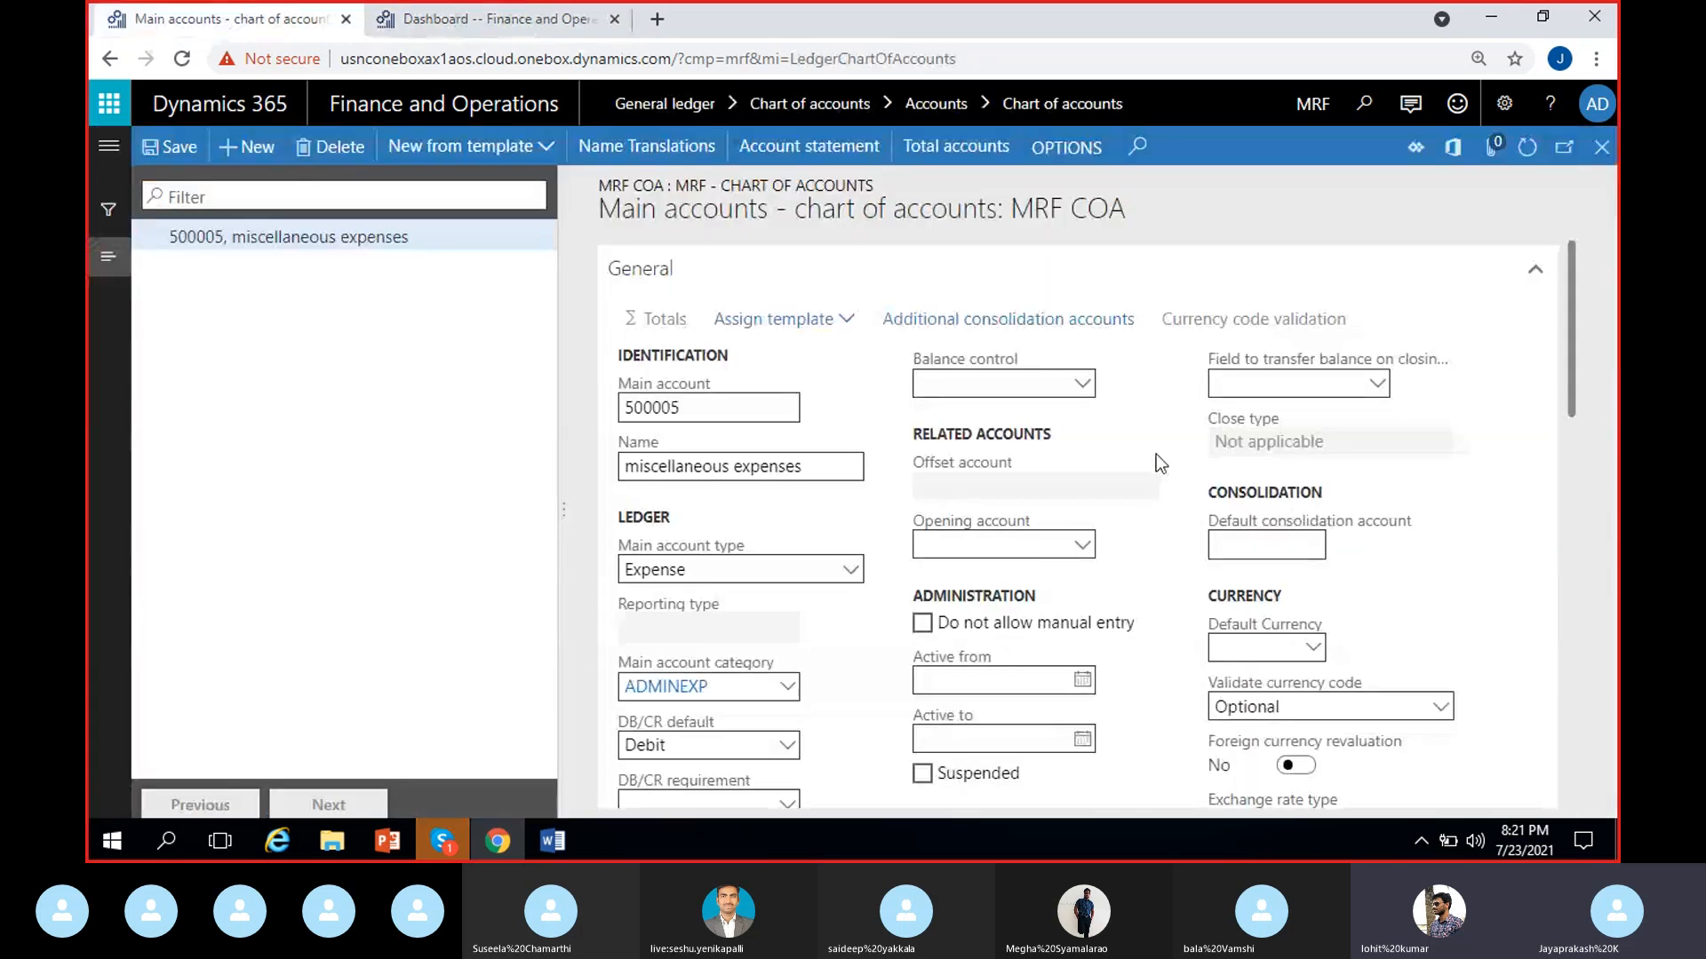
- Review the accounts offered as opening account for the miscellaneous expenses account without selecting one
scroll(1155, 455, down, 2)
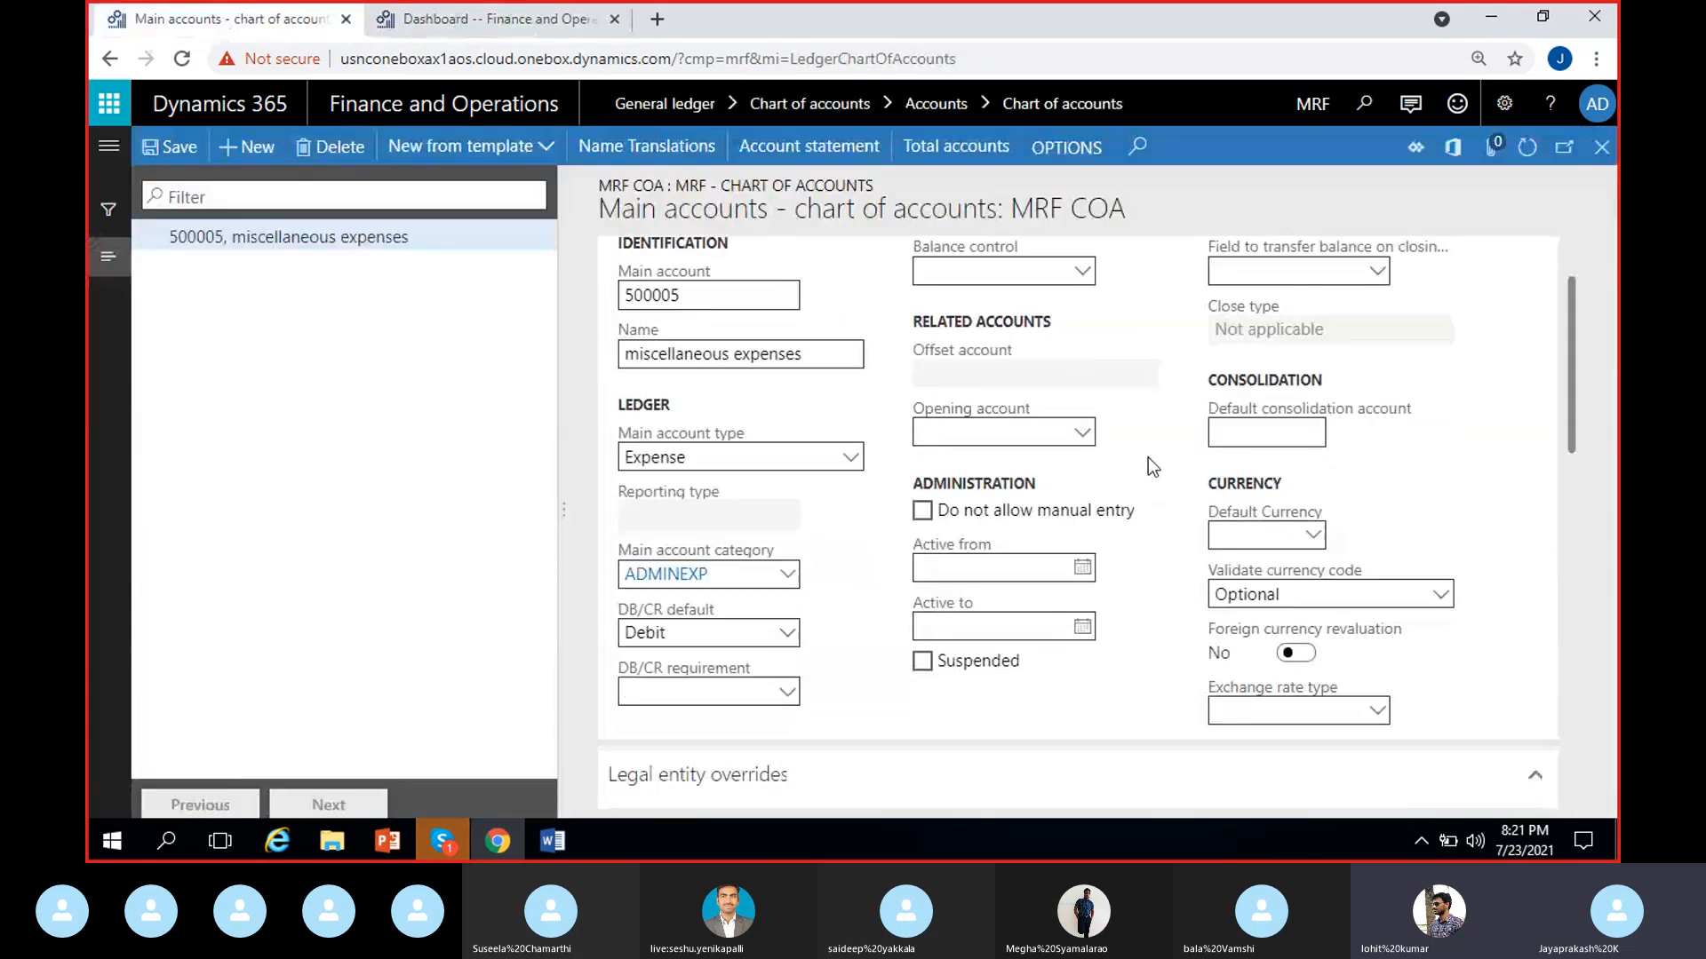
click(1084, 435)
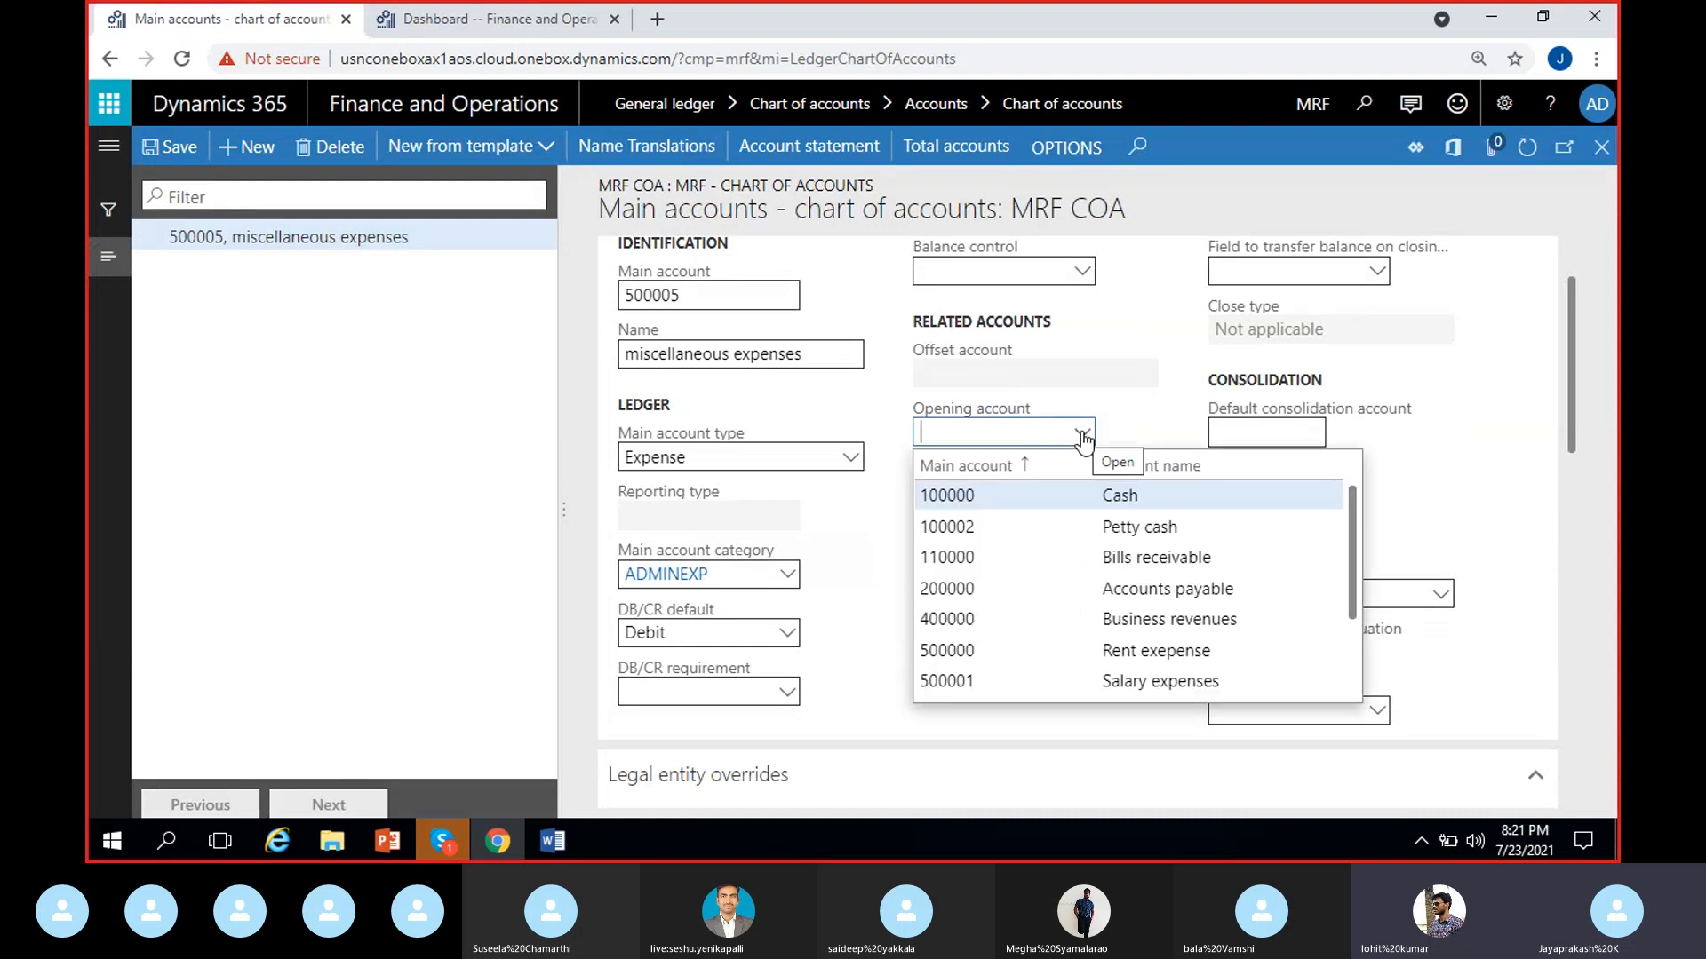
click(1126, 424)
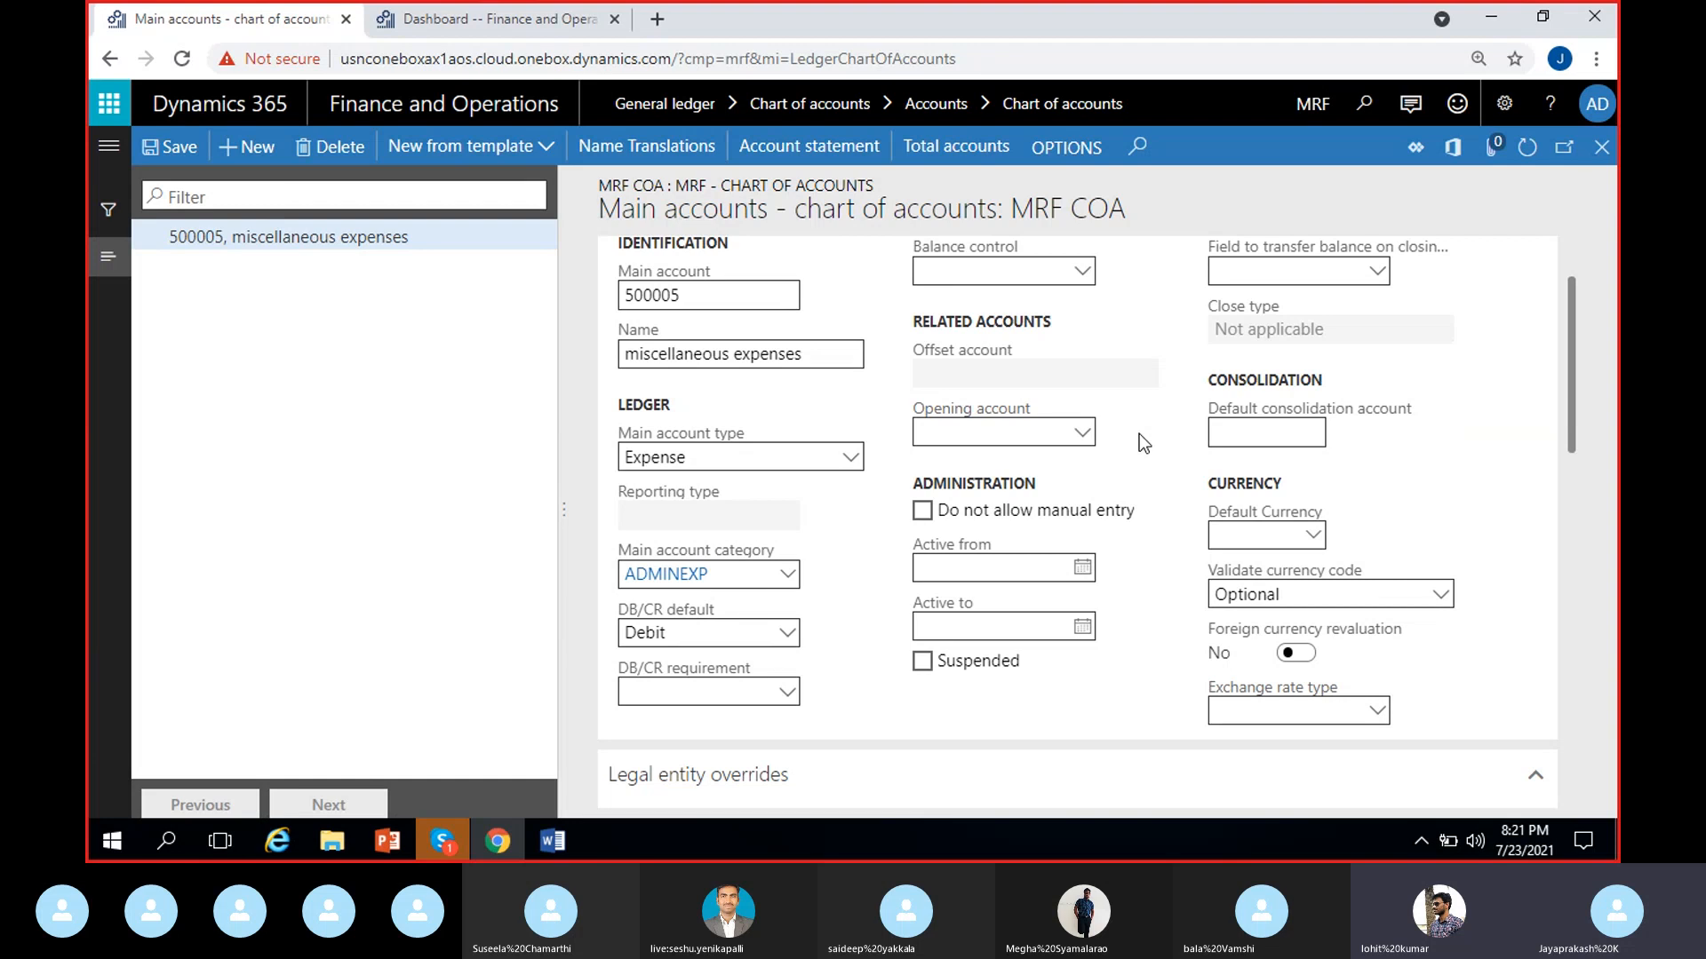
scroll(1139, 434, up, 2)
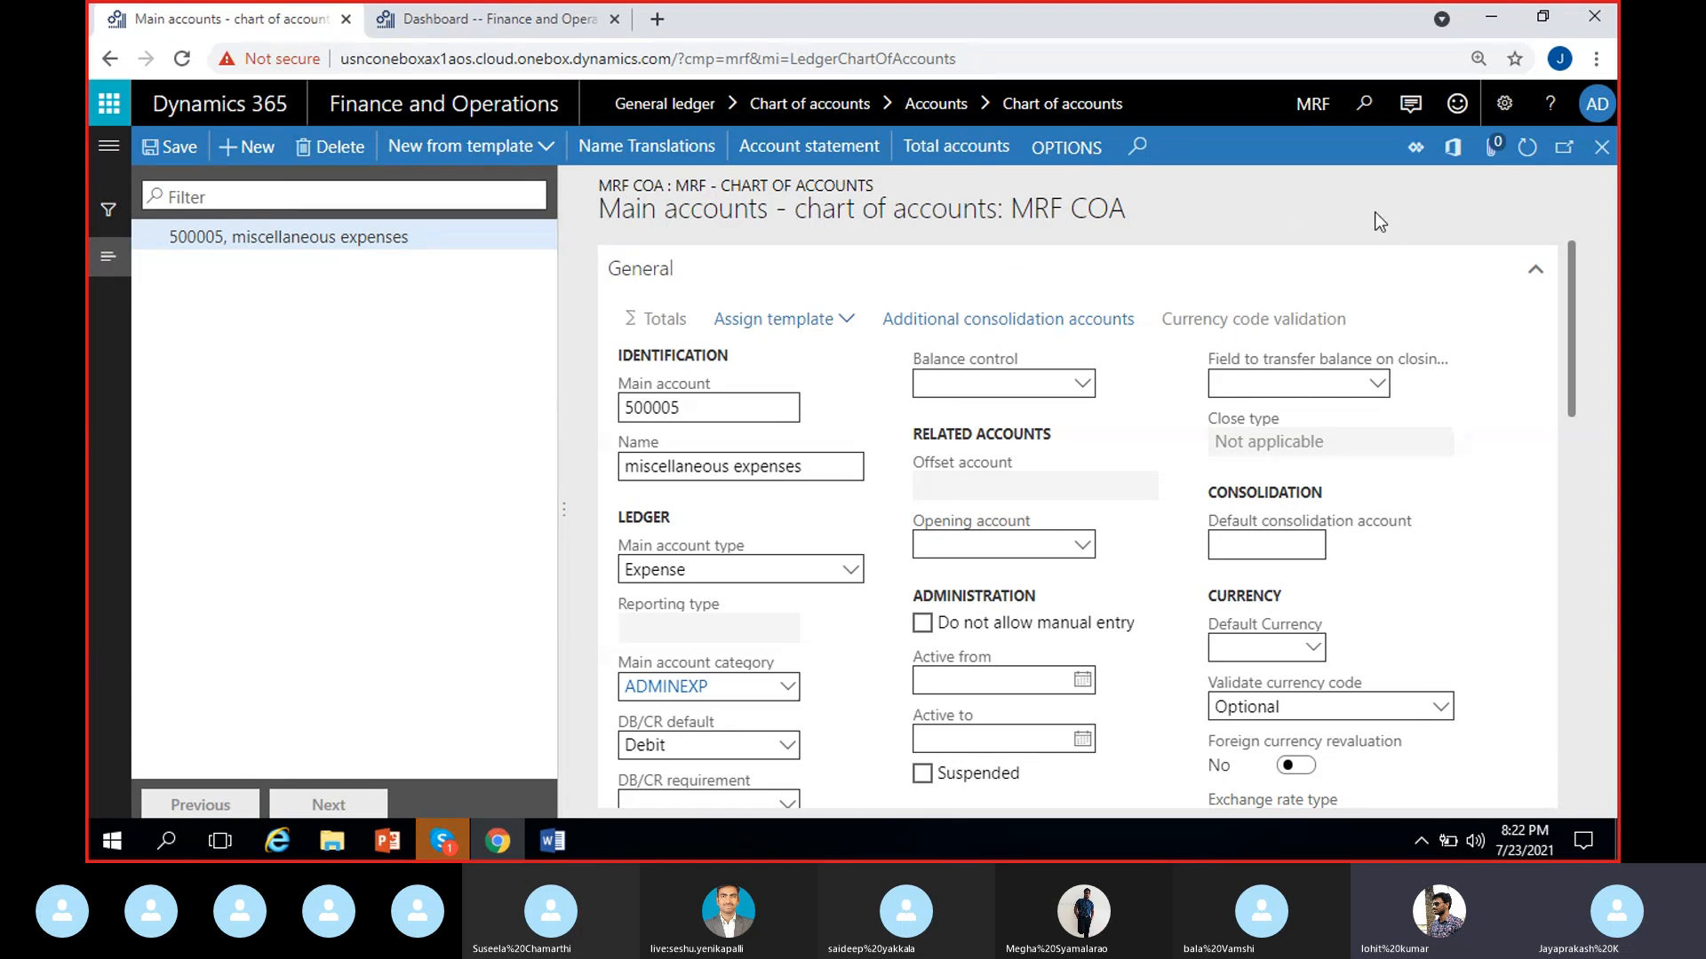
- Return to the full MRF COA main accounts list and examine the opening account options of the Cash account
click(1601, 148)
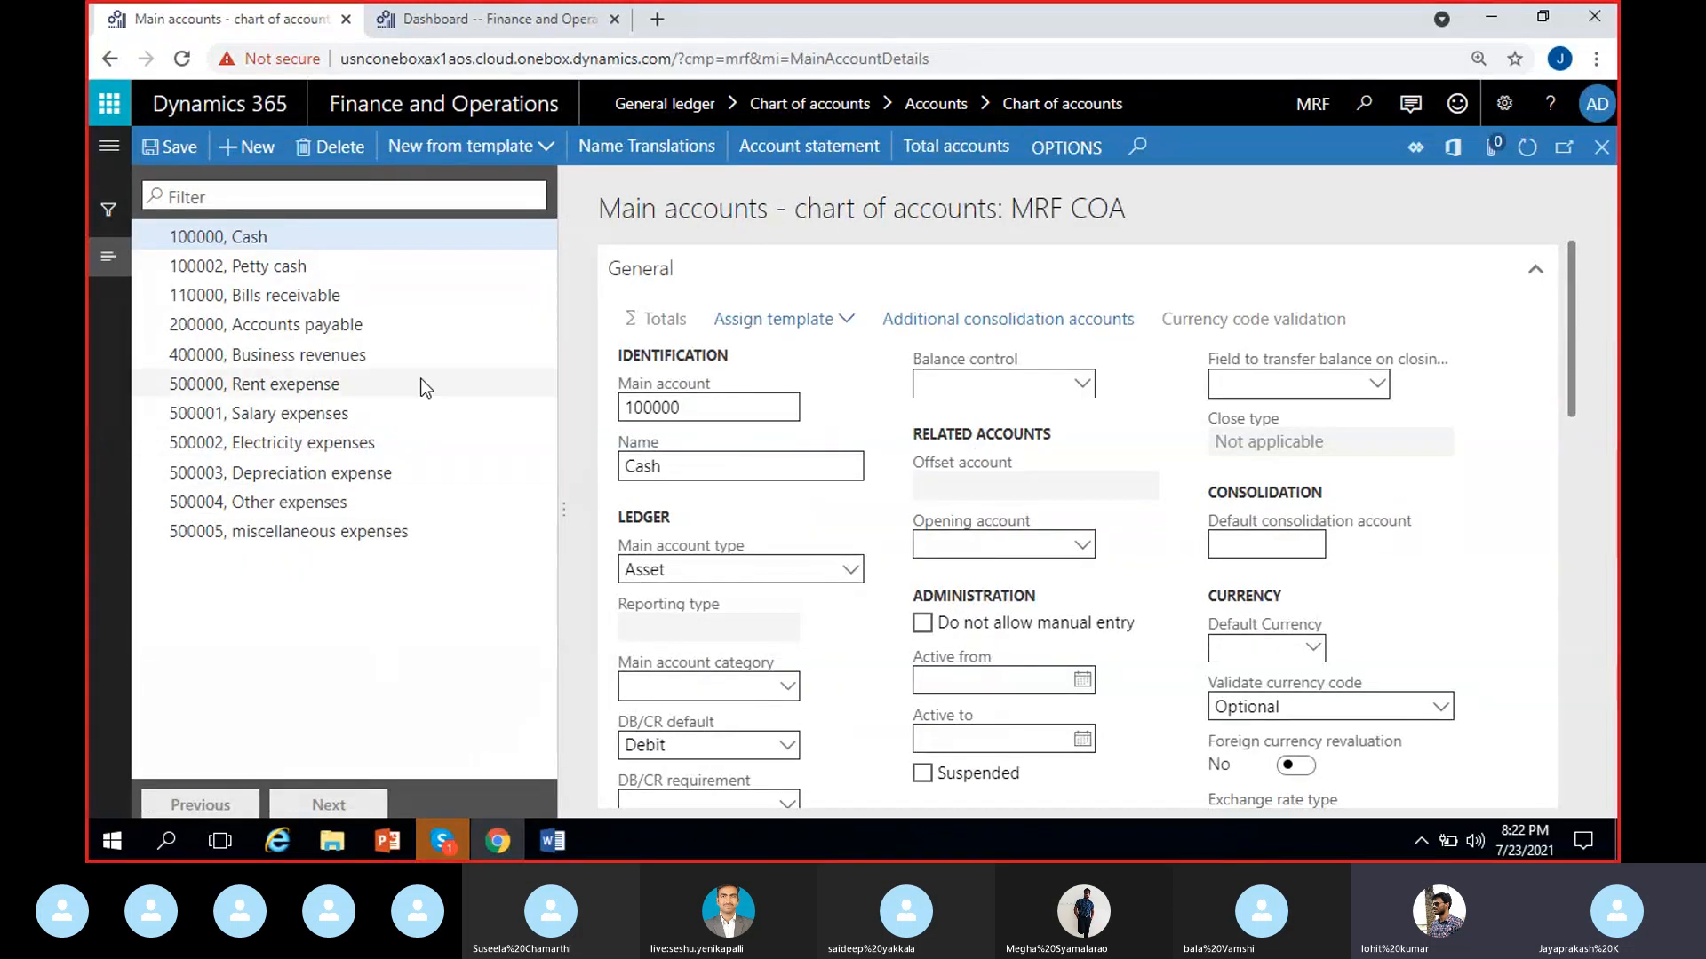
click(308, 235)
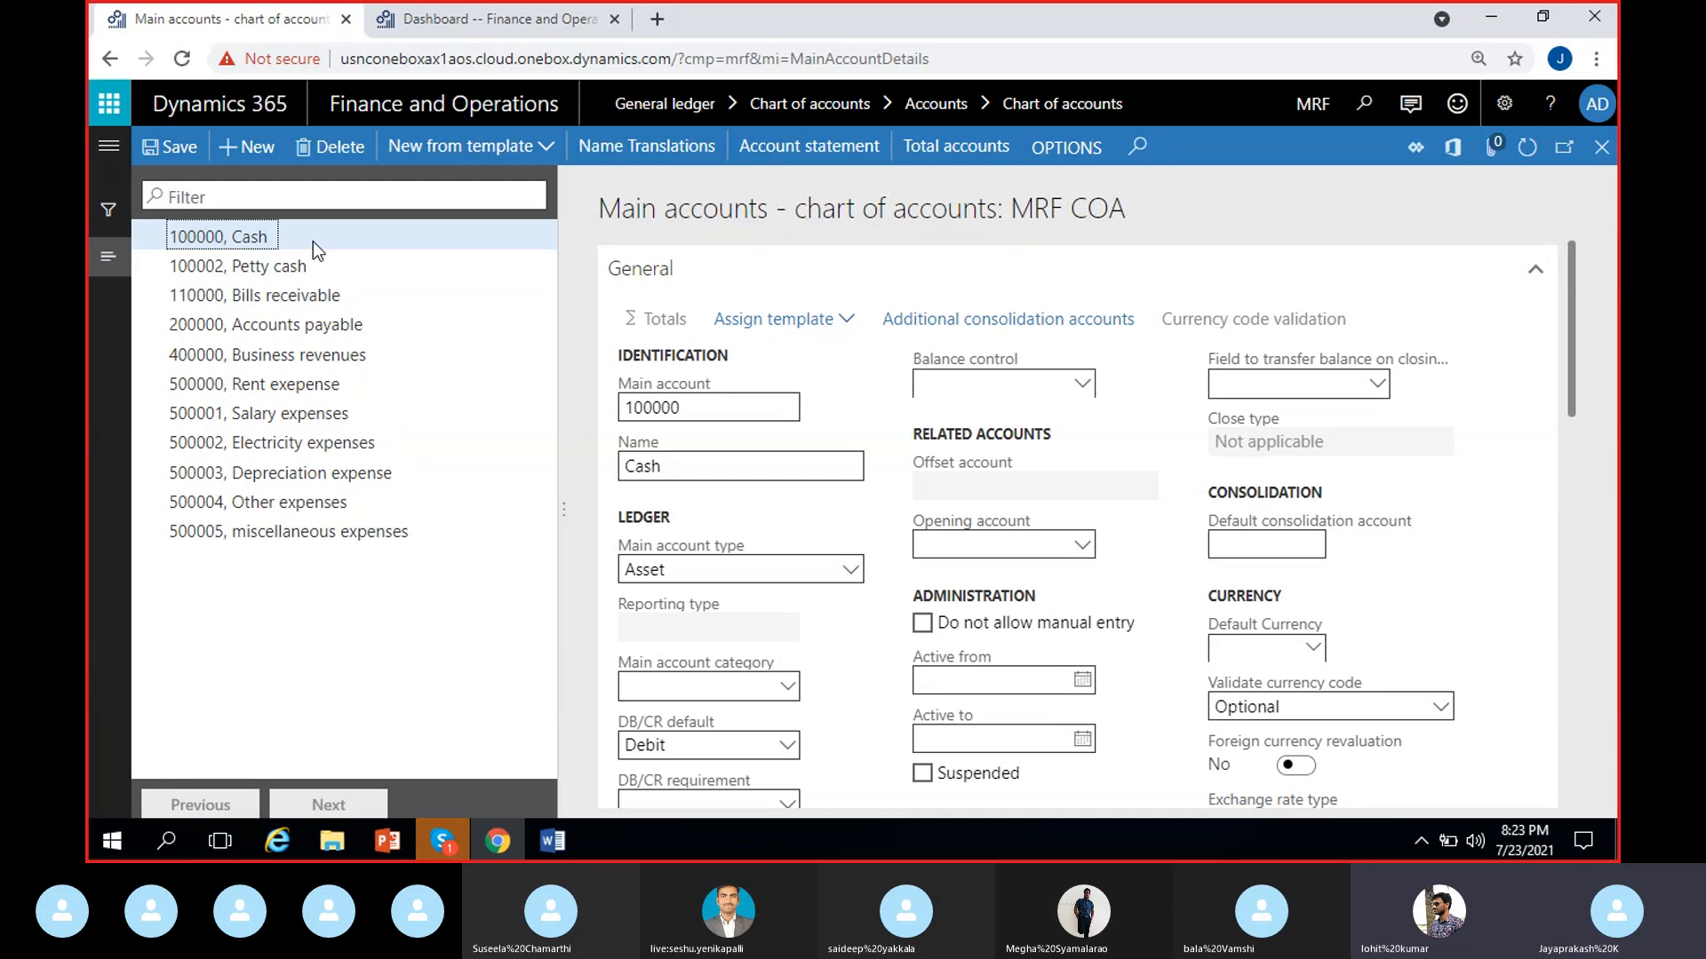
click(1013, 535)
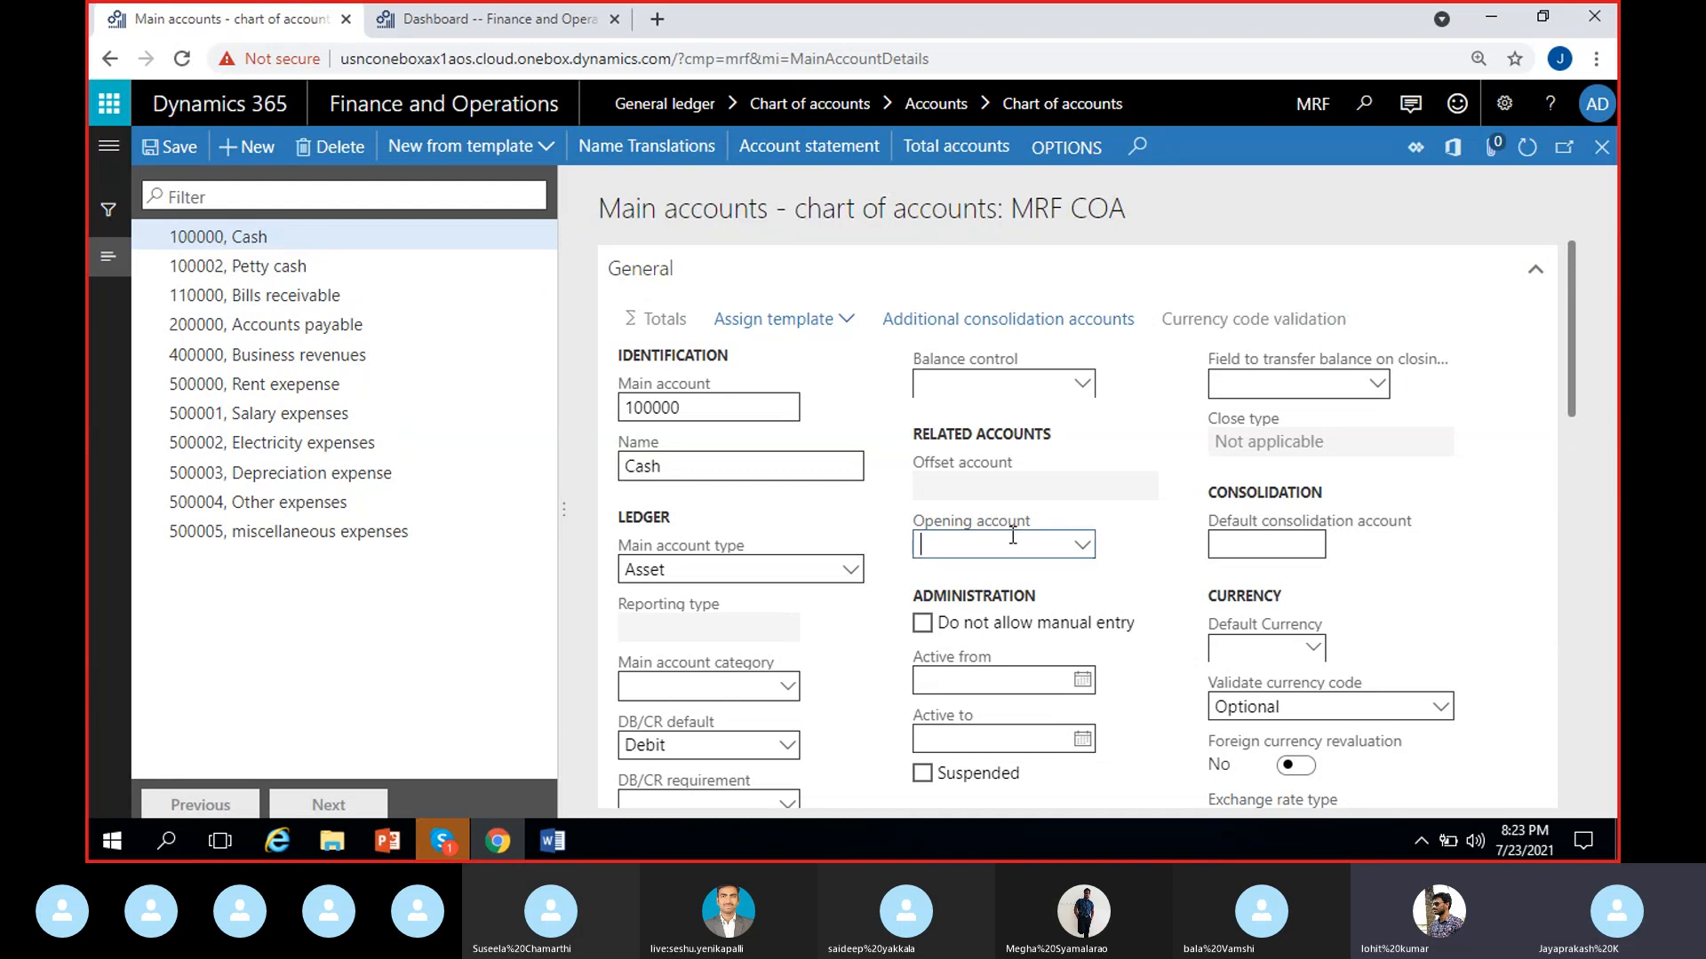
click(1082, 547)
click(1112, 538)
click(329, 236)
click(1023, 545)
click(250, 236)
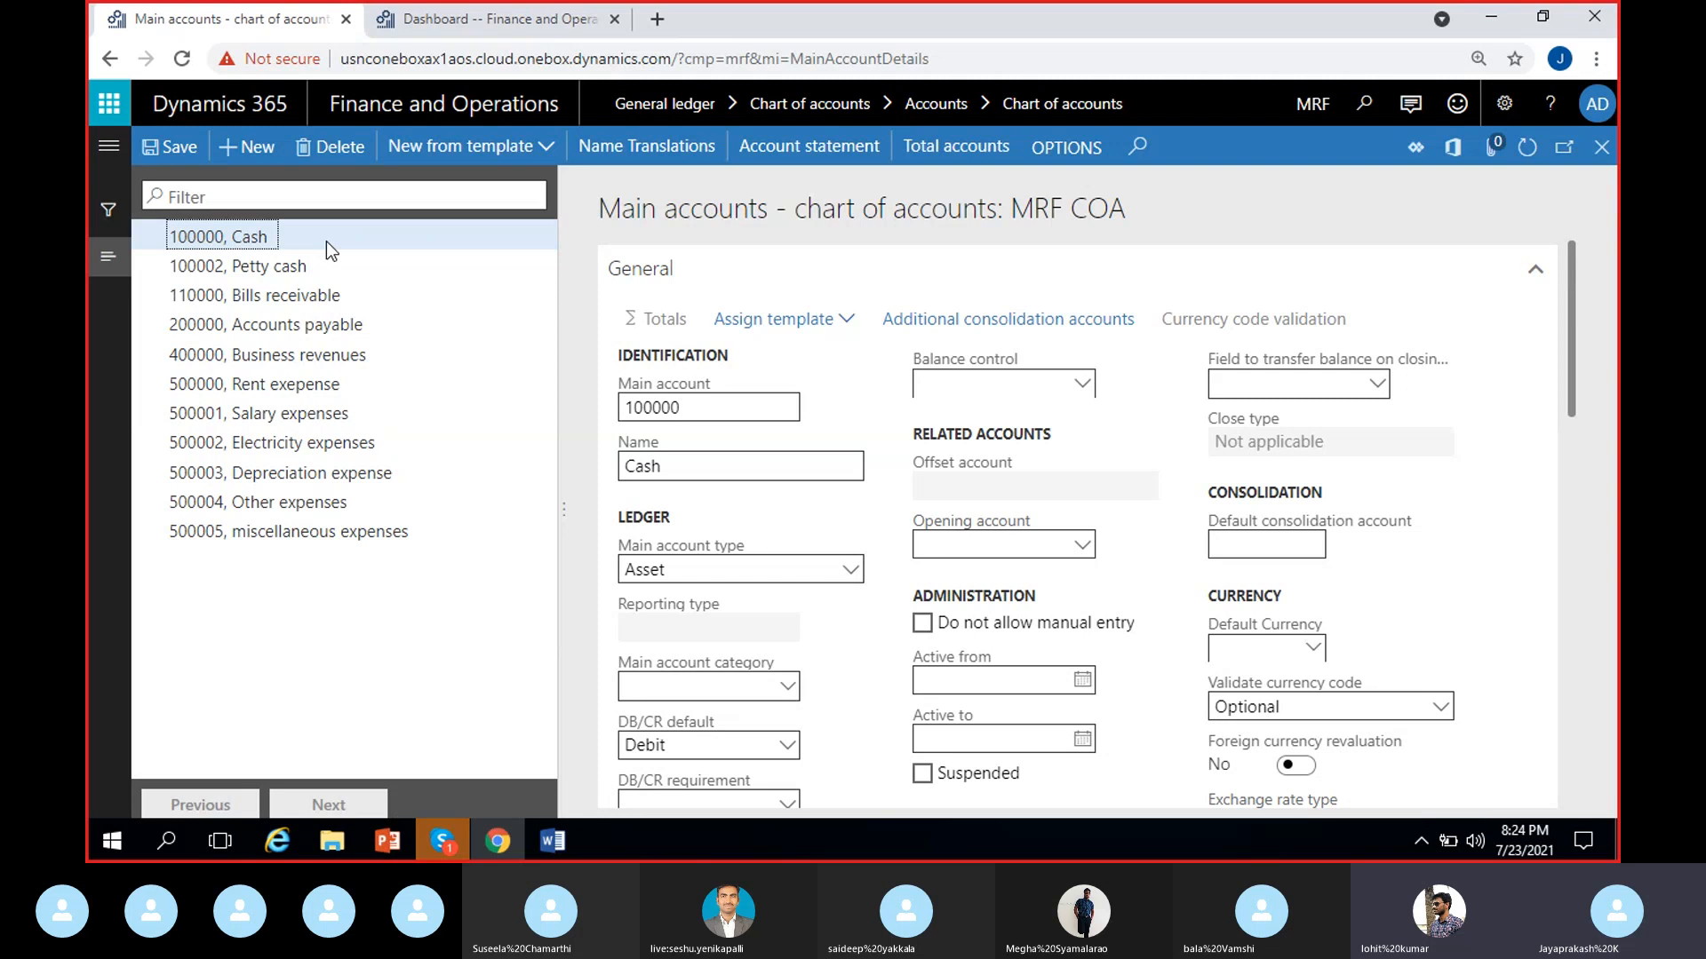
- Set the Cash account's opening account to 100002 Petty cash
click(1046, 543)
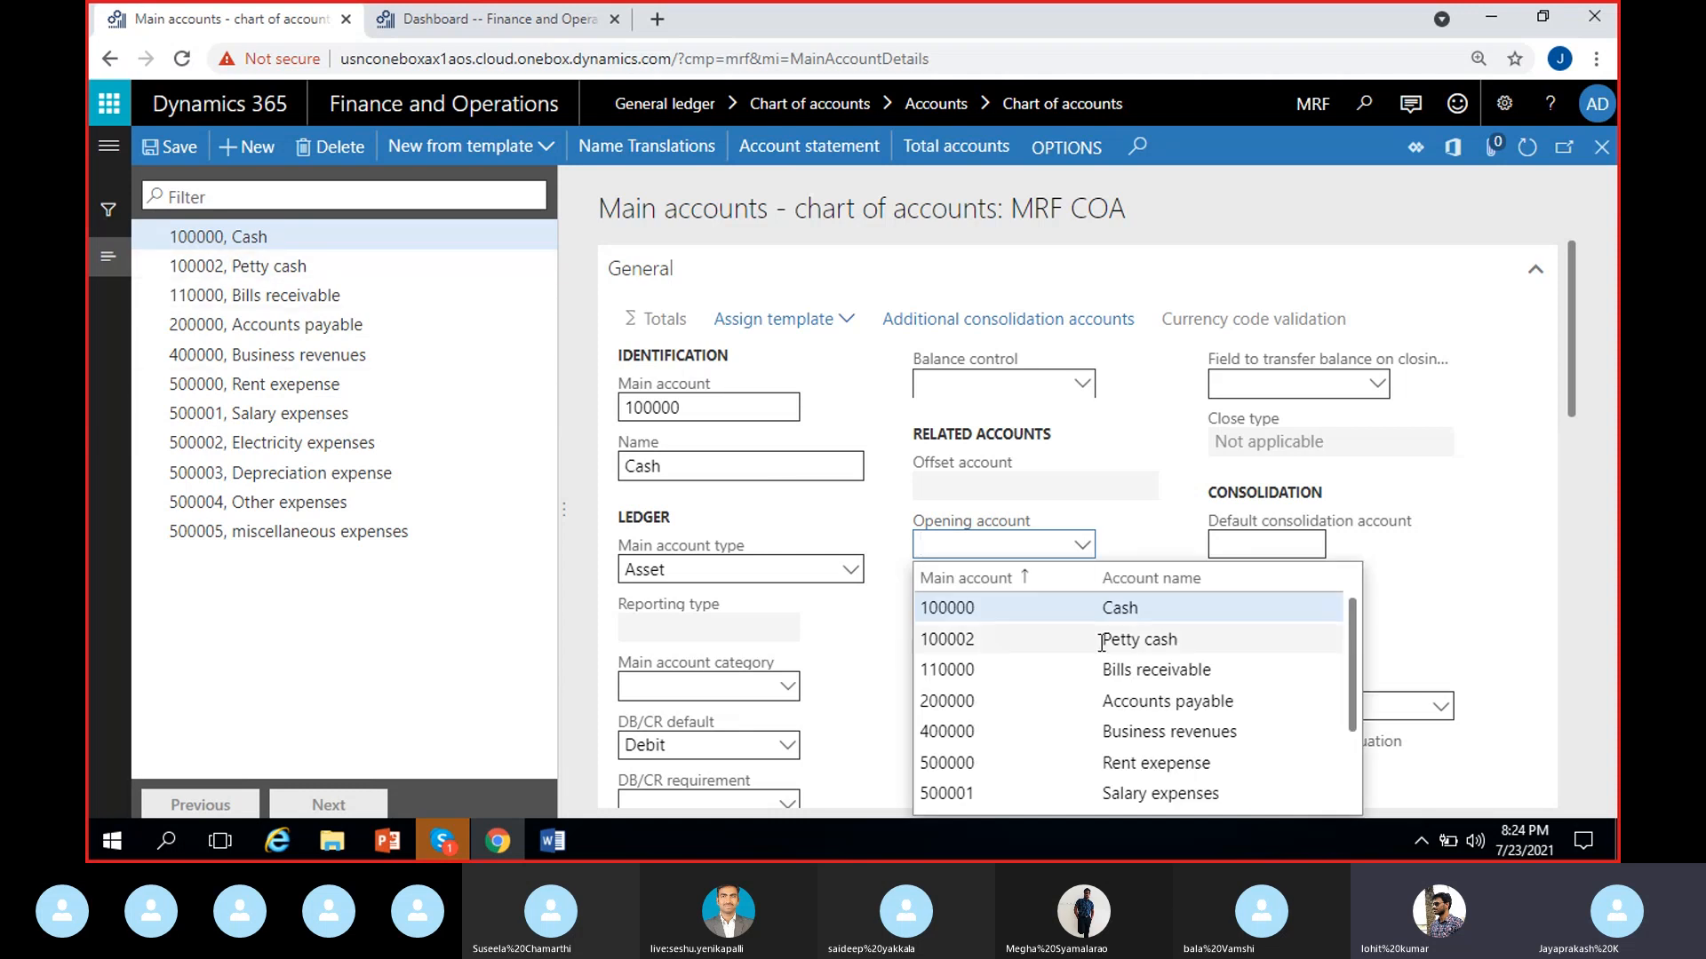
click(1020, 640)
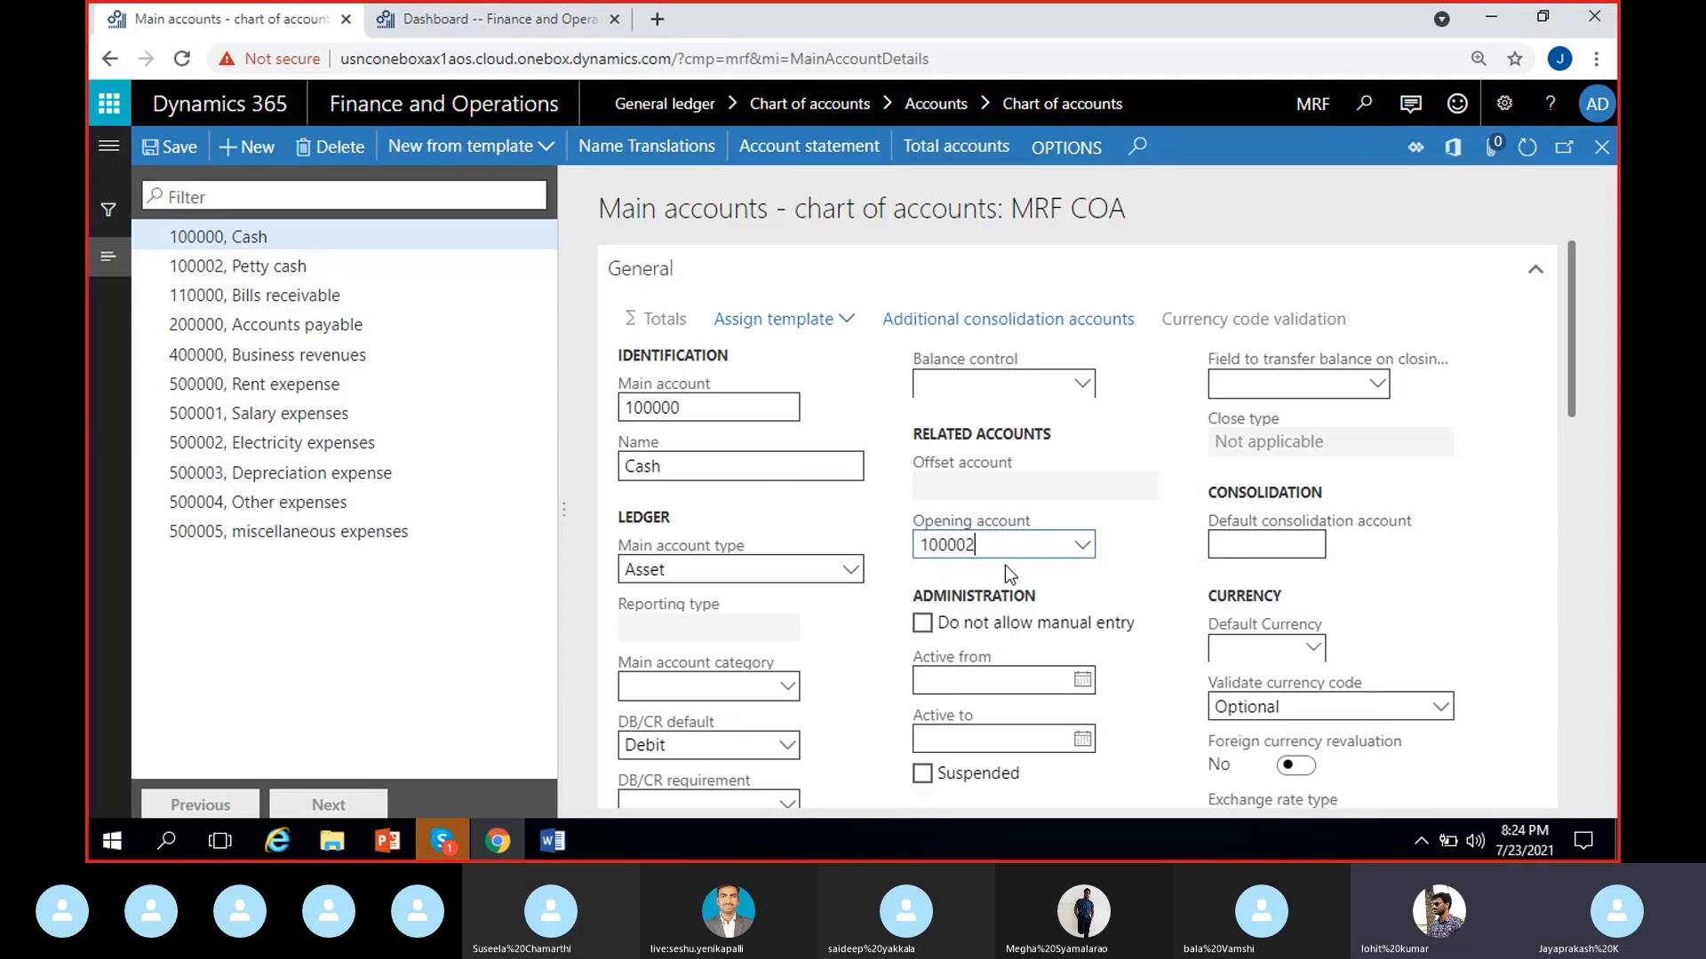
click(1119, 545)
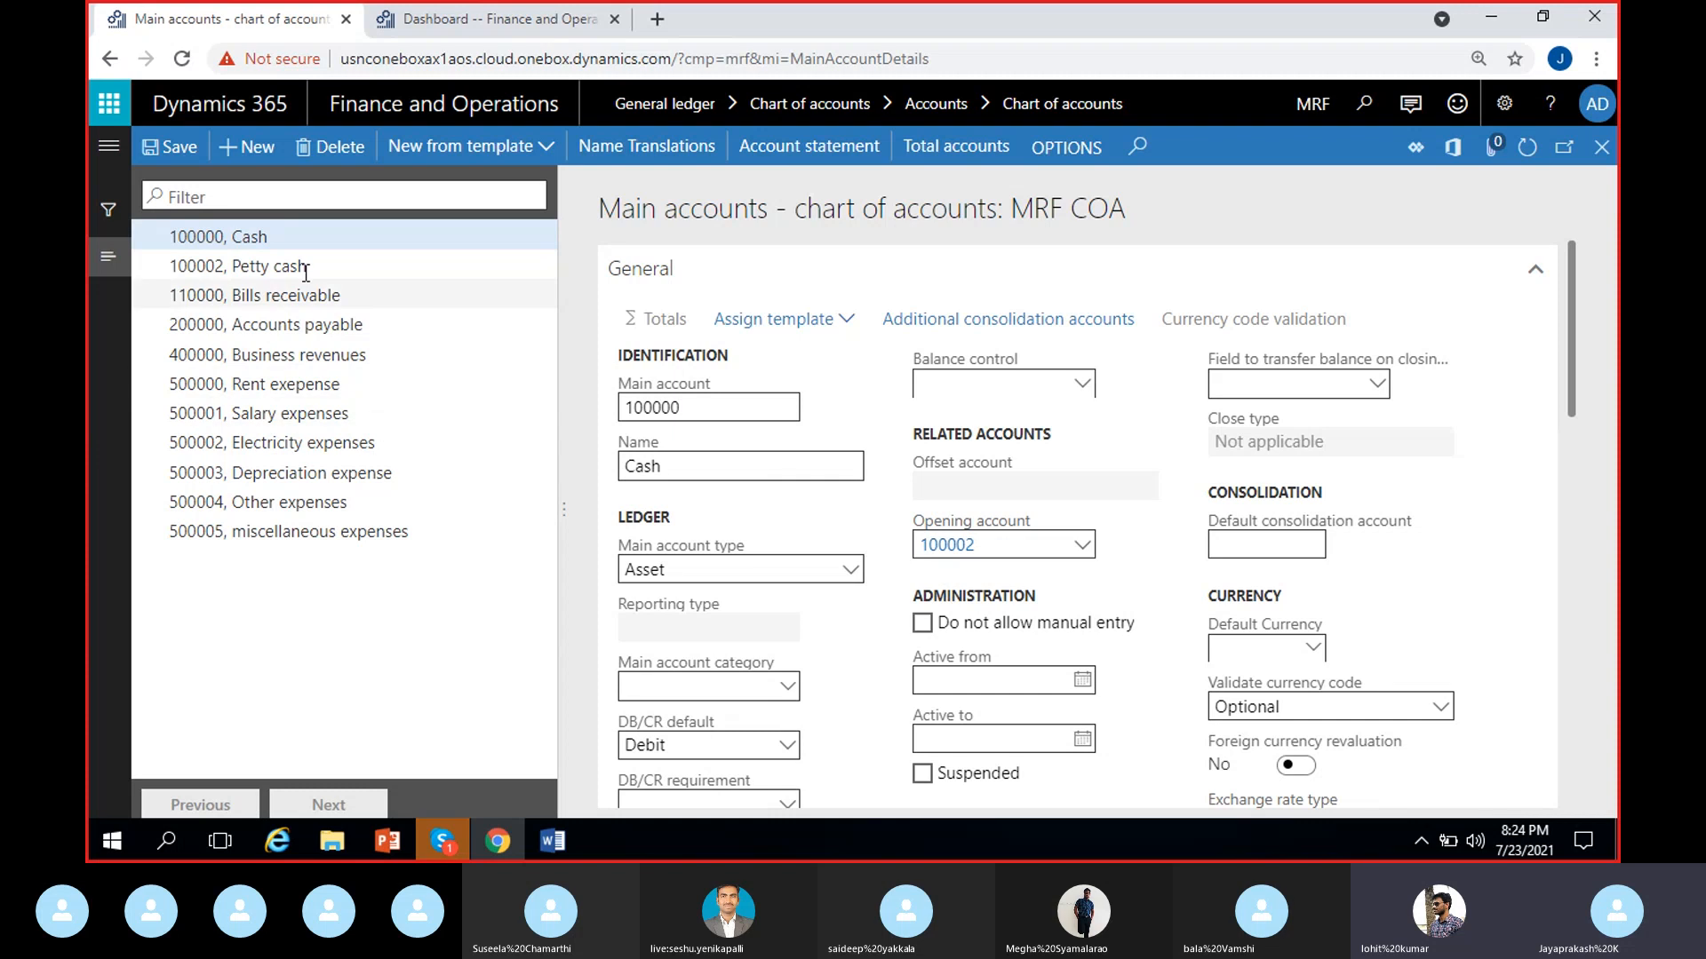
- Clear the opening account of the Cash account so the field is blank
click(984, 548)
key(BackSpace)
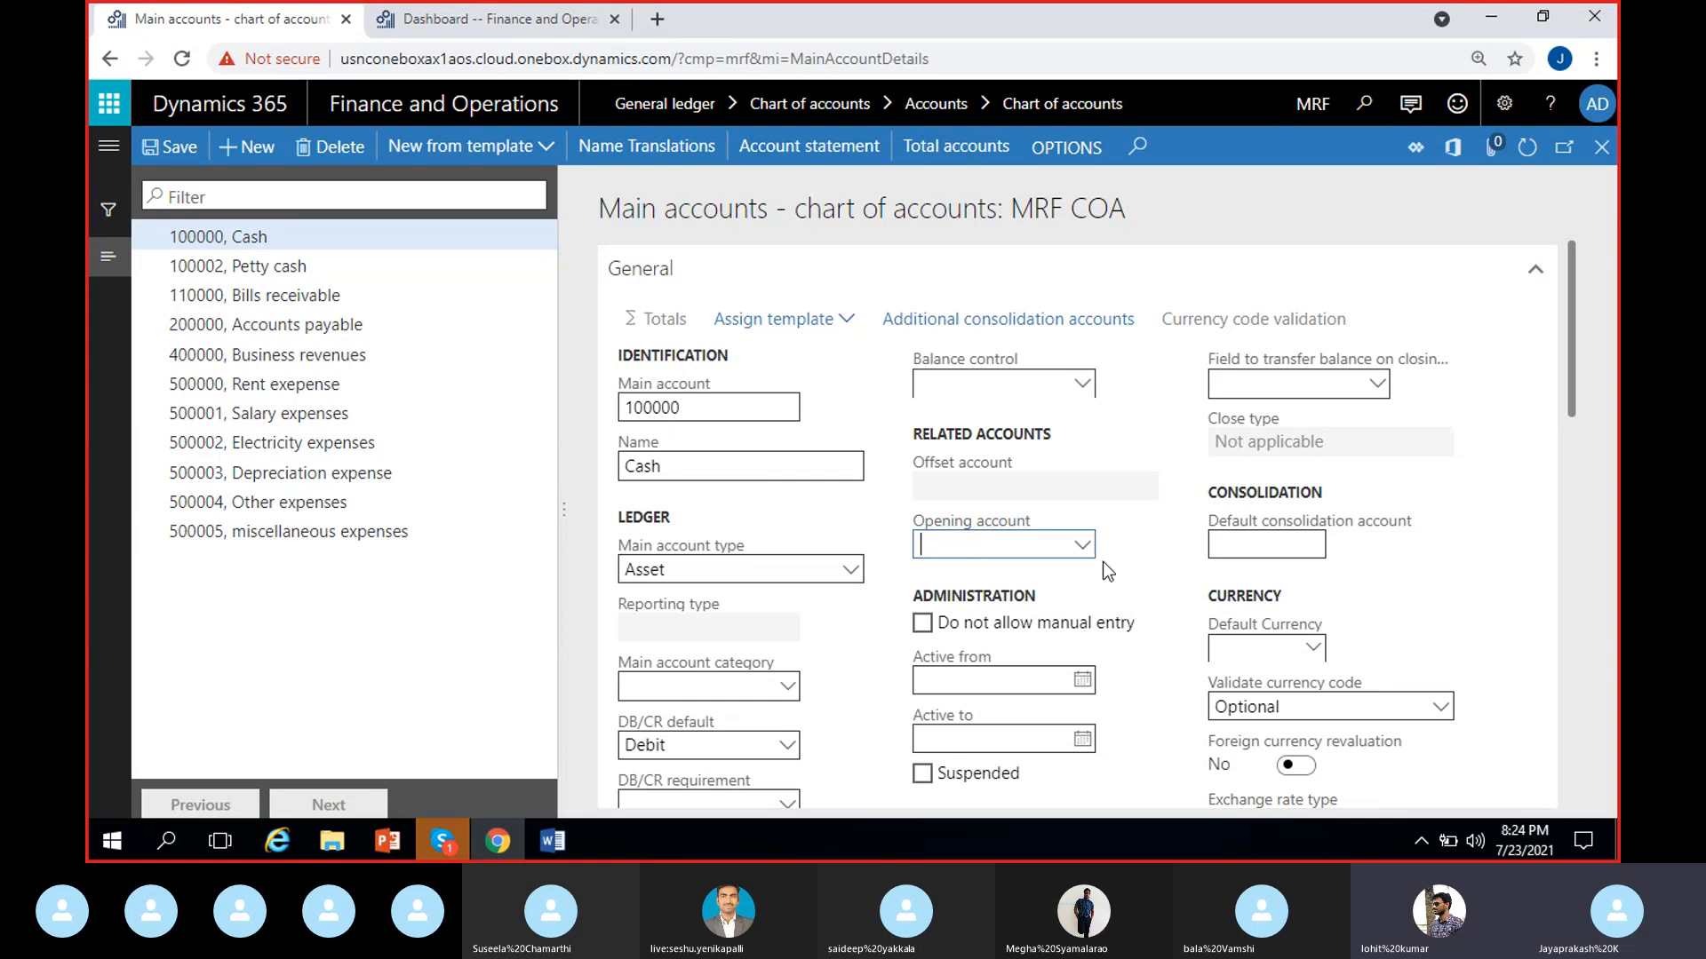
click(1119, 543)
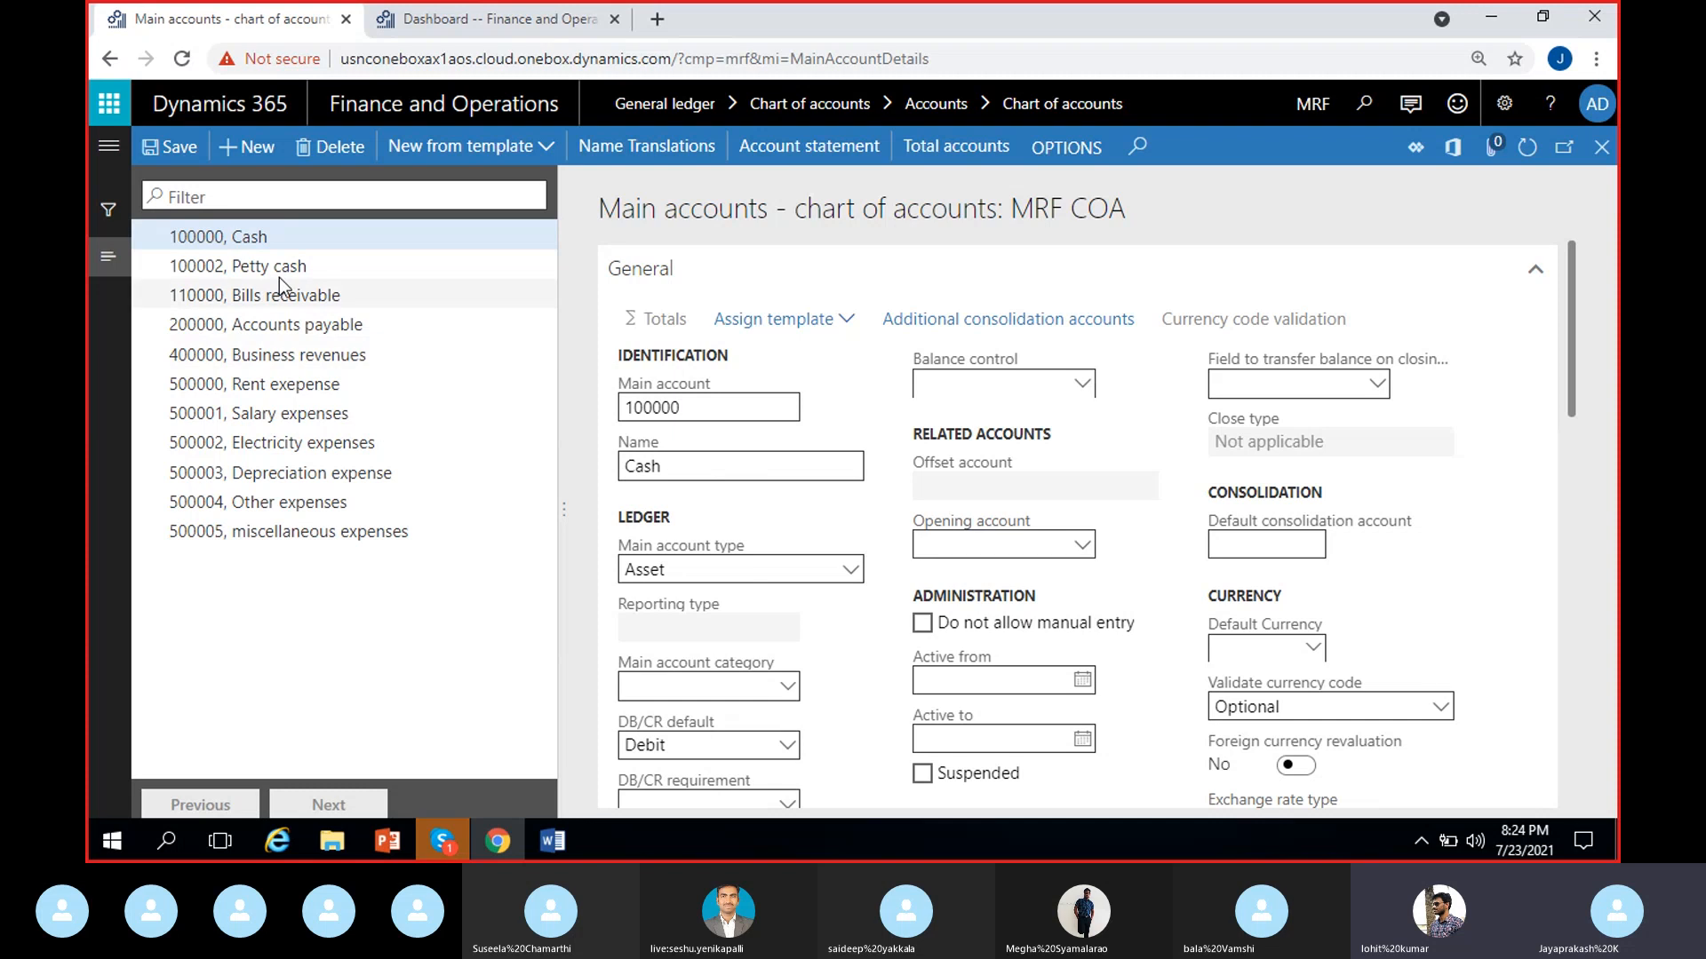
click(296, 238)
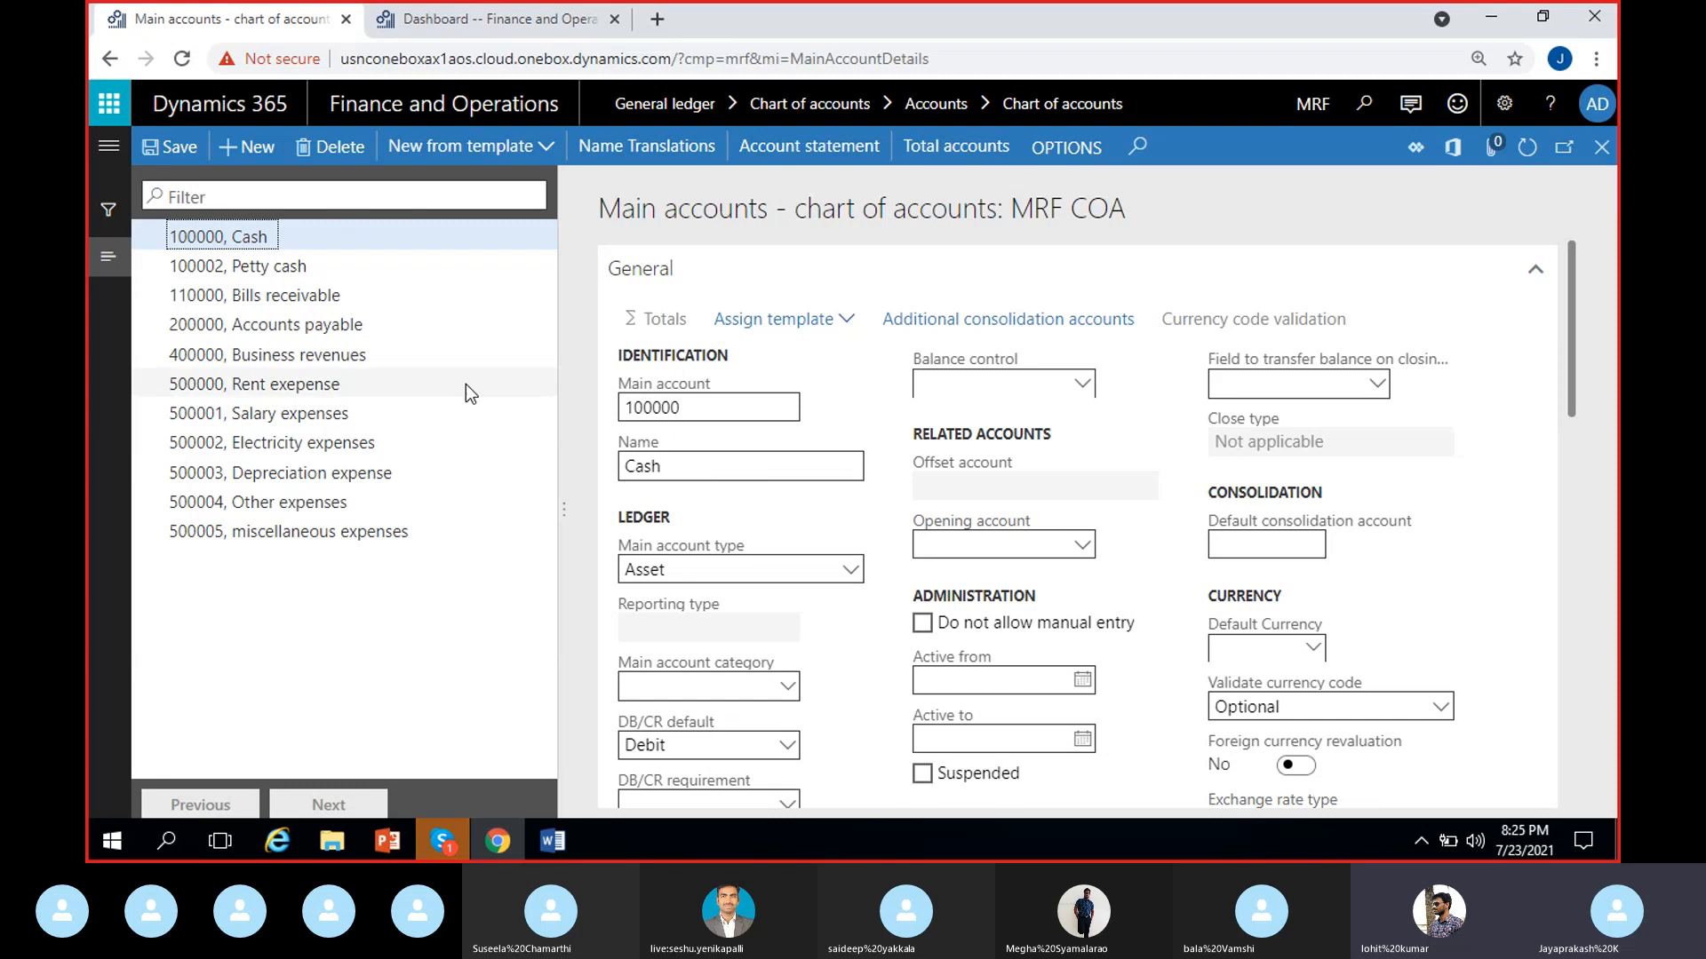
click(1132, 547)
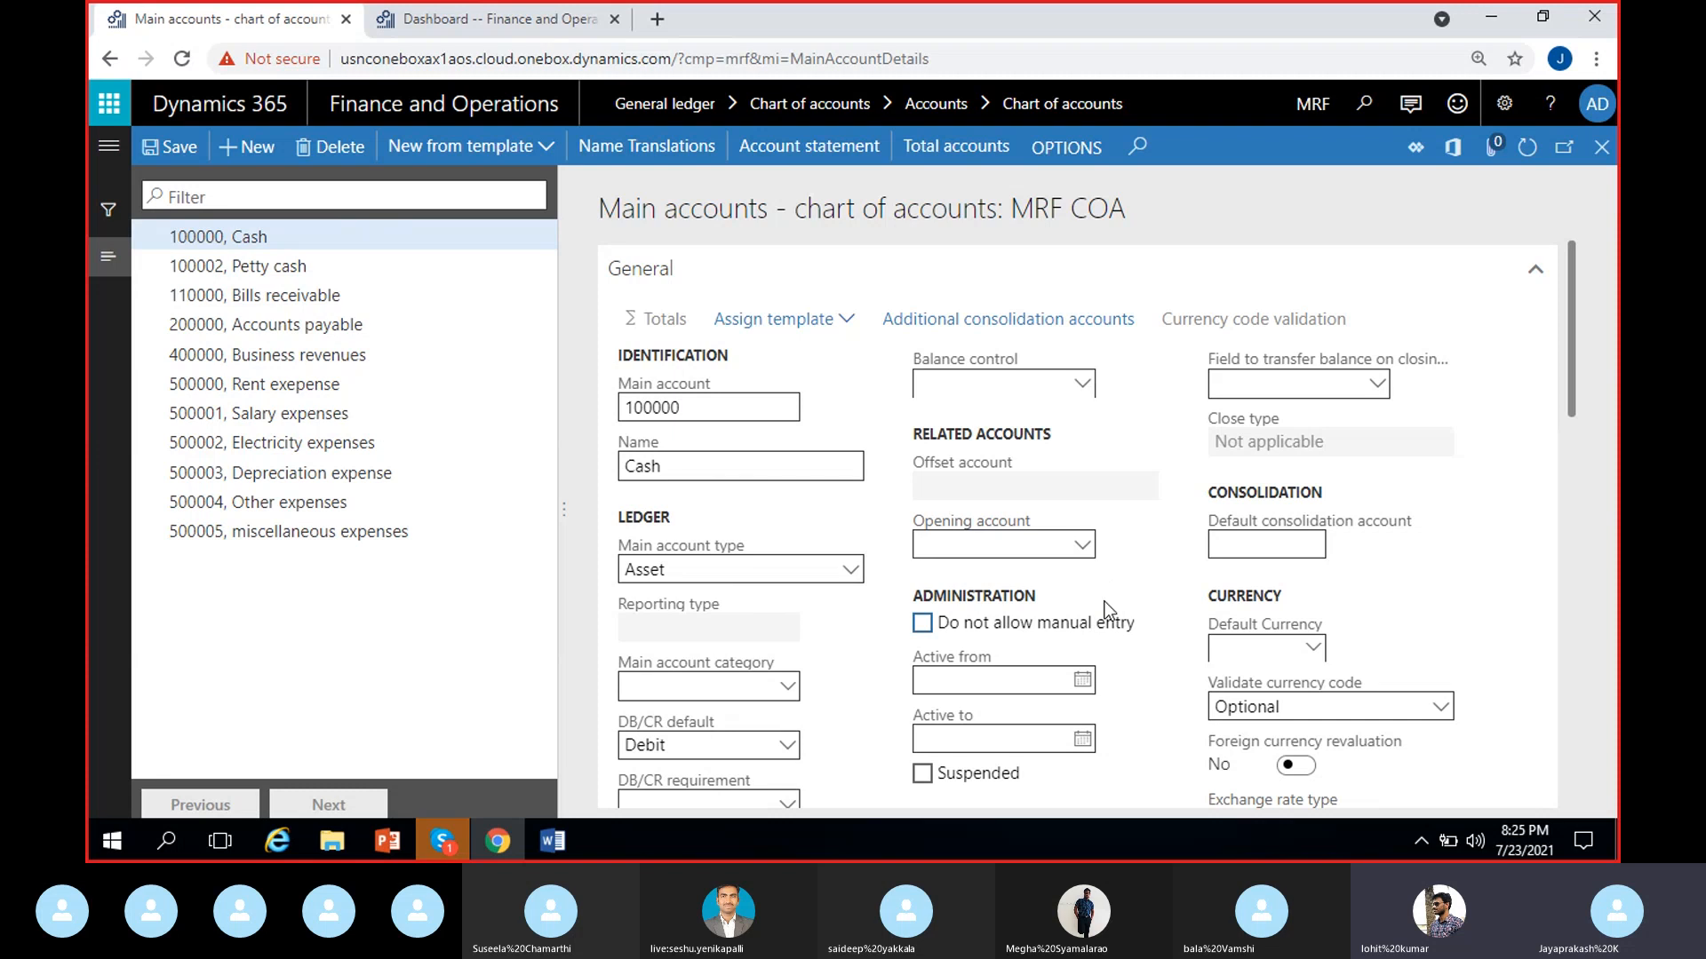
- Try the Do not allow manual entry option on the Cash account and turn it off again
scroll(1105, 599, down, 1)
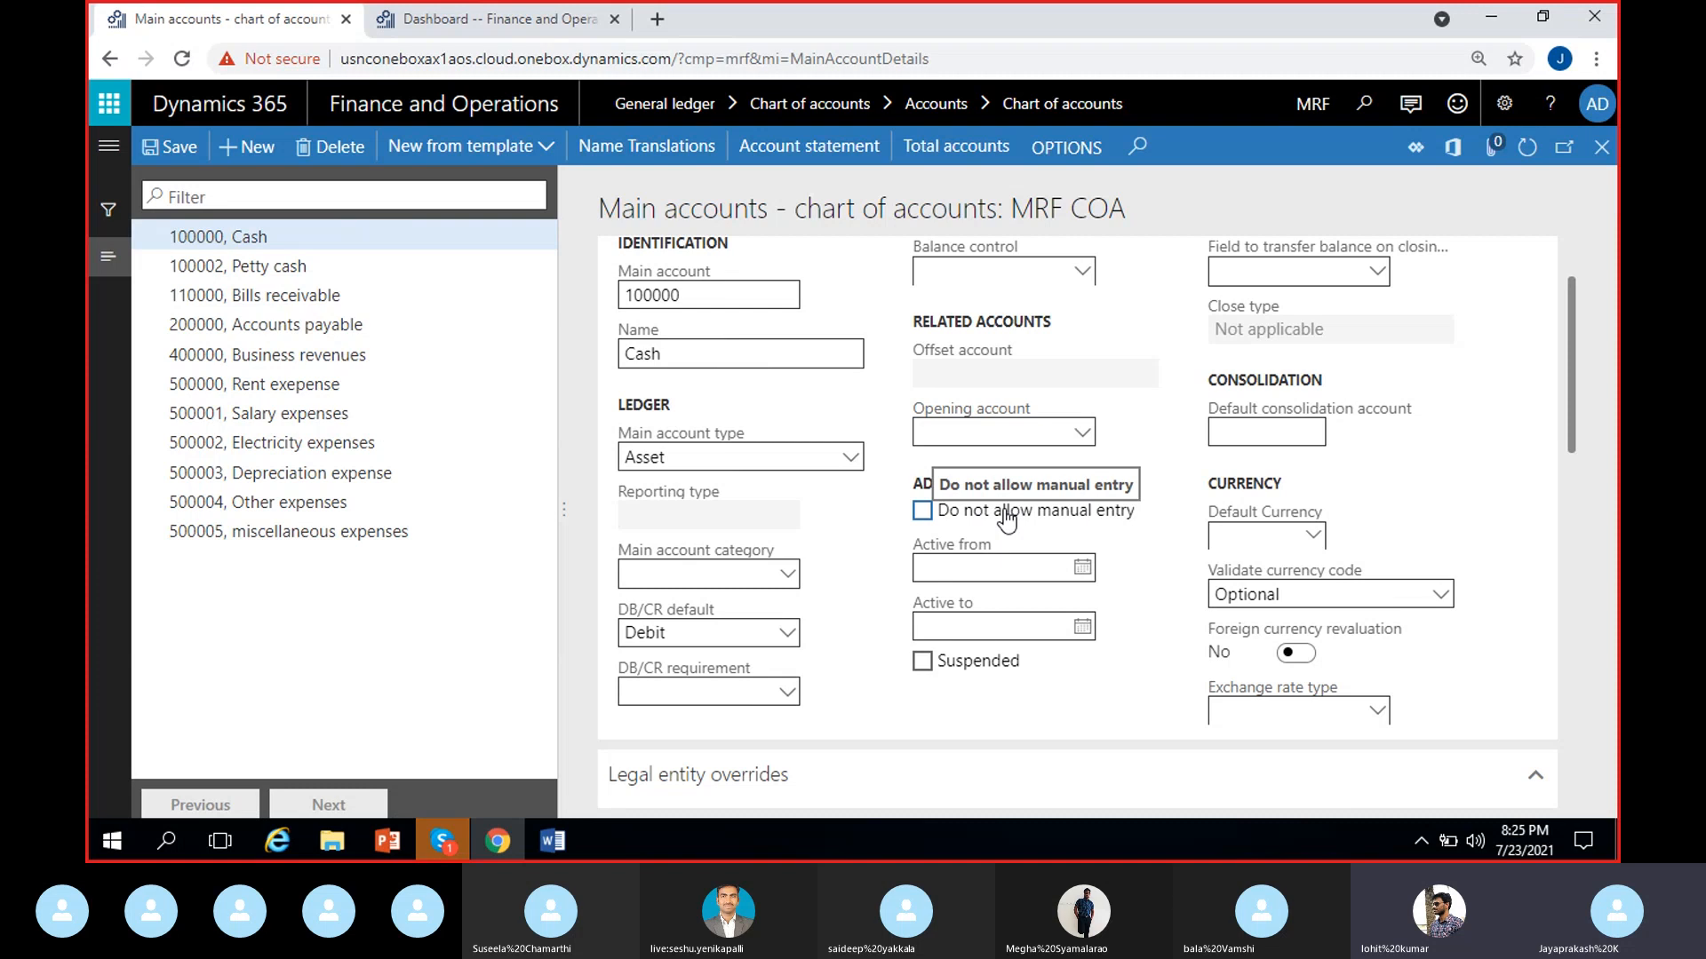
click(920, 513)
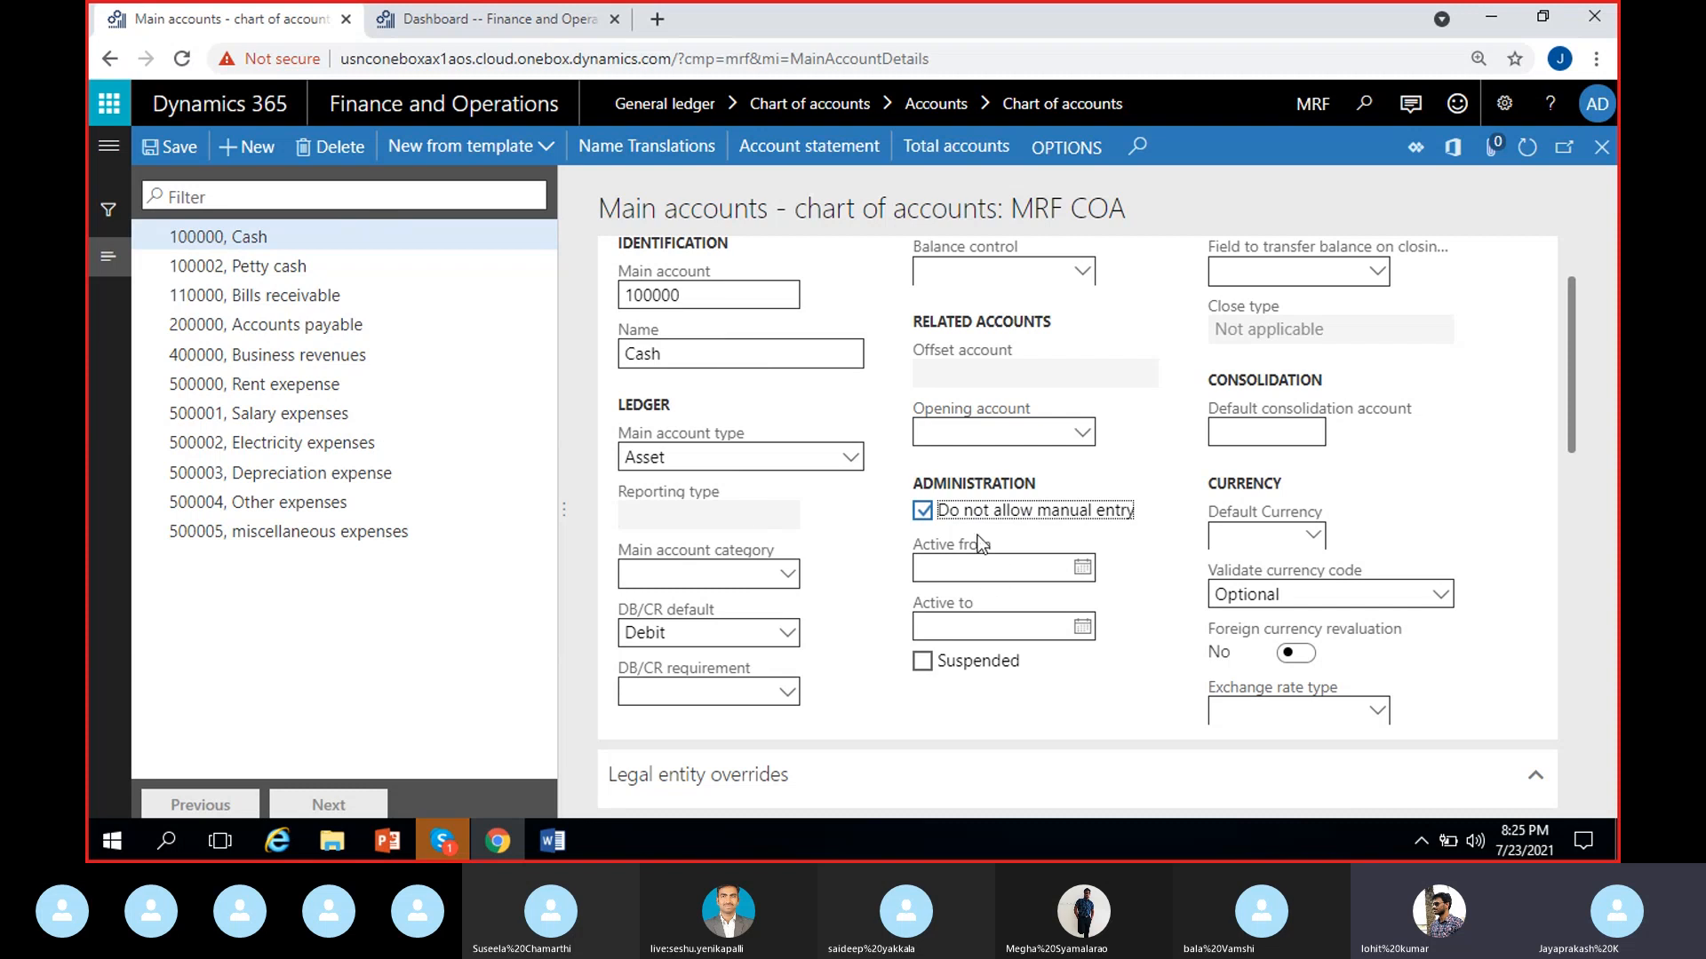
click(924, 512)
- Turn on Do not allow manual entry for the 200000 Accounts payable account
click(282, 322)
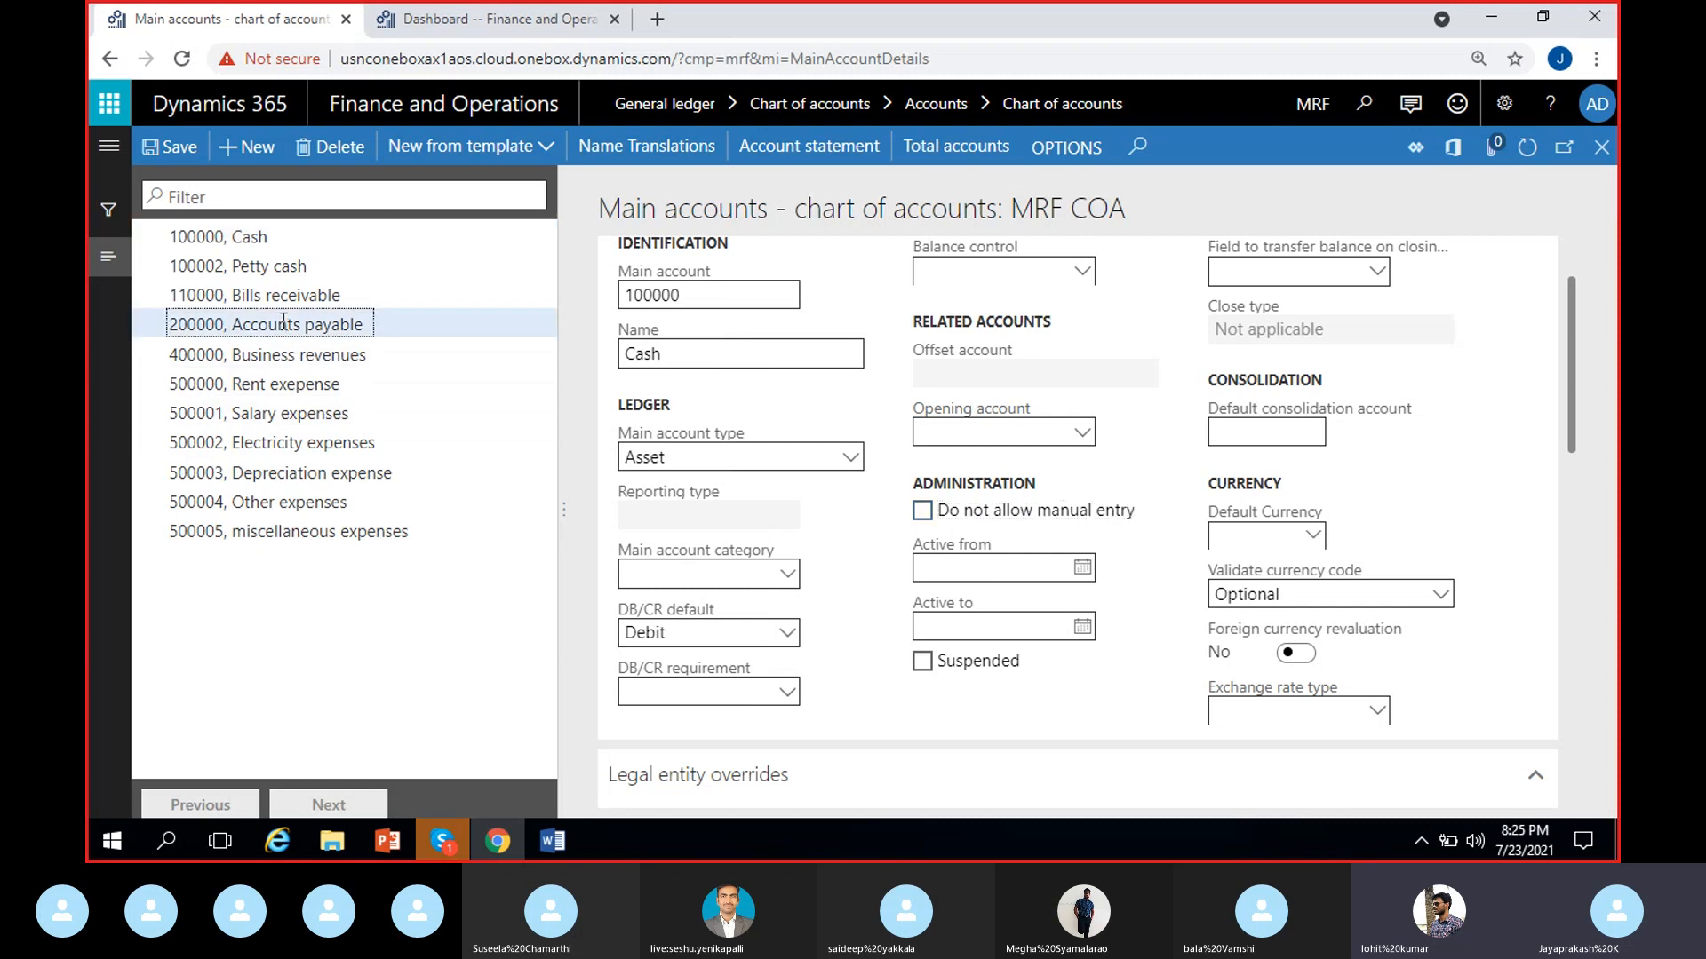
click(941, 516)
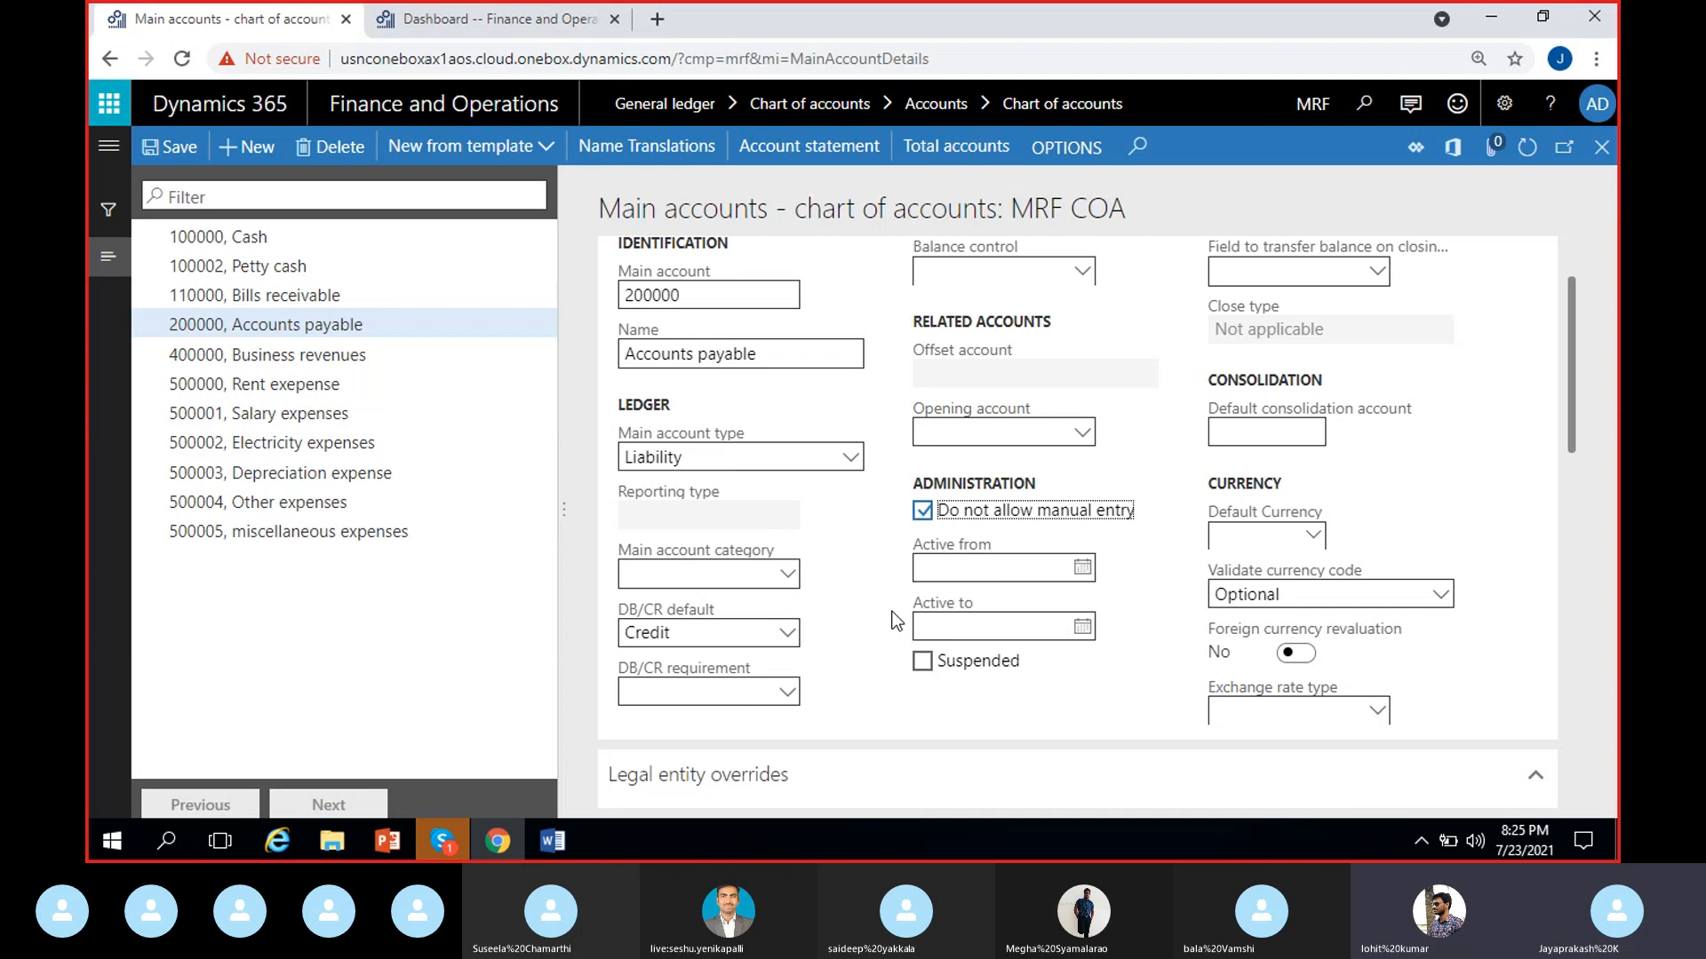
click(331, 321)
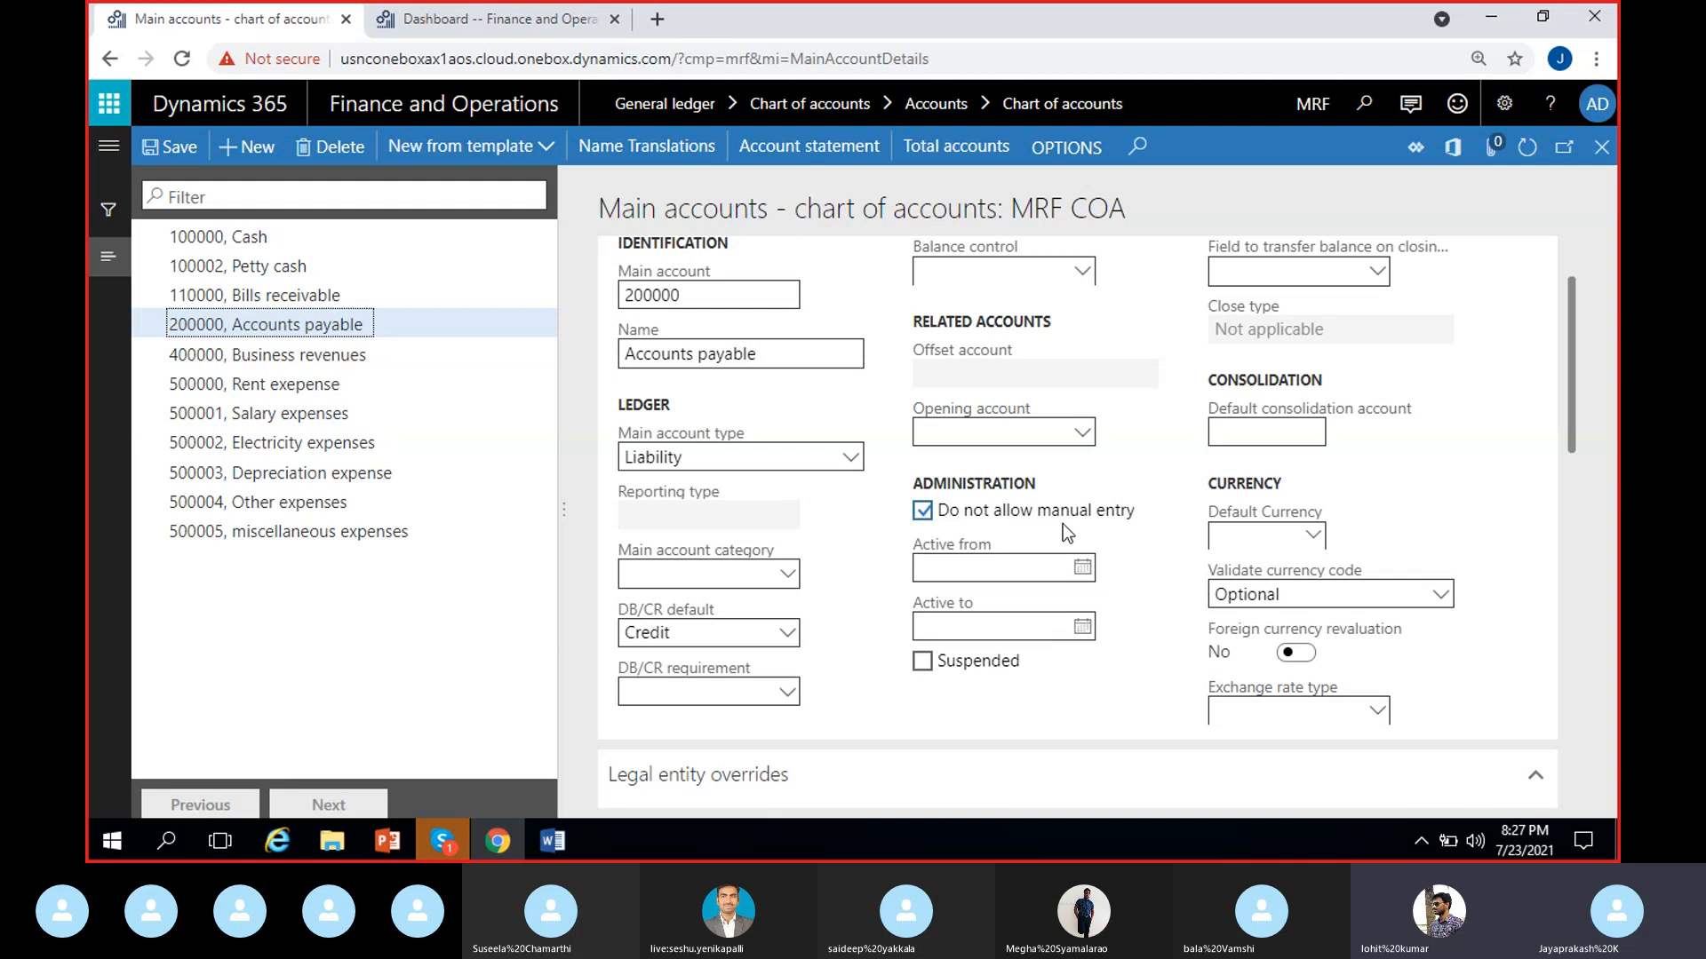
click(1009, 526)
click(976, 633)
click(1065, 689)
- Return to the Cash account and examine its Active from and Active to date fields
click(268, 238)
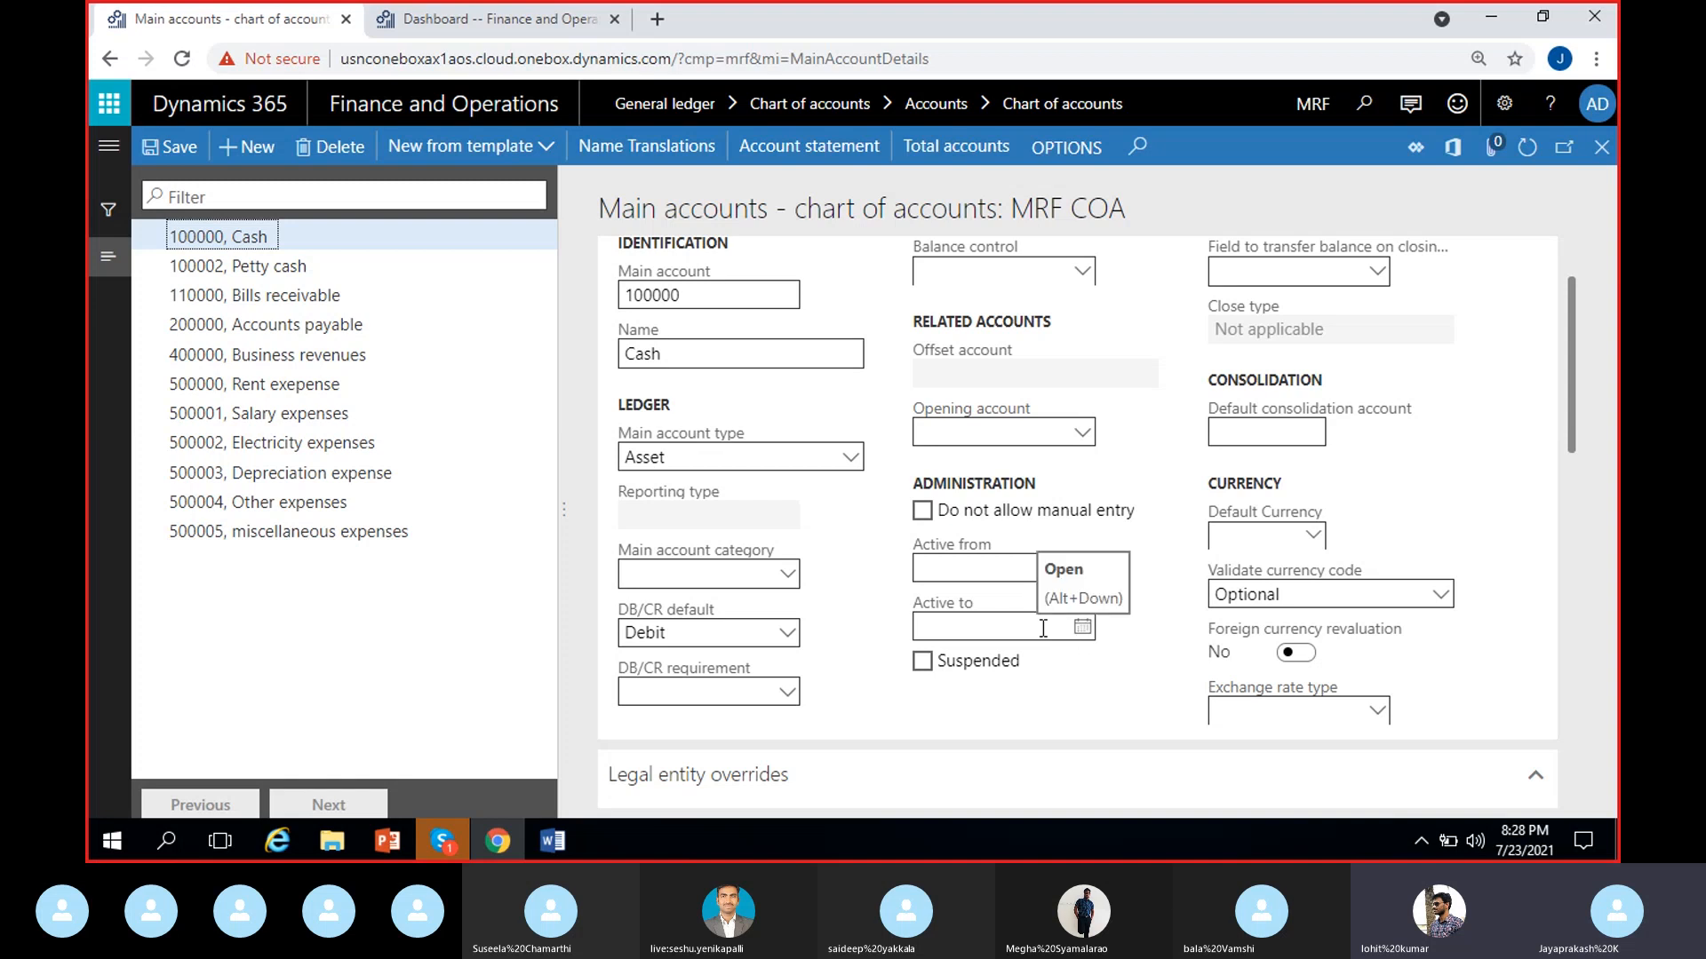
click(967, 628)
click(993, 565)
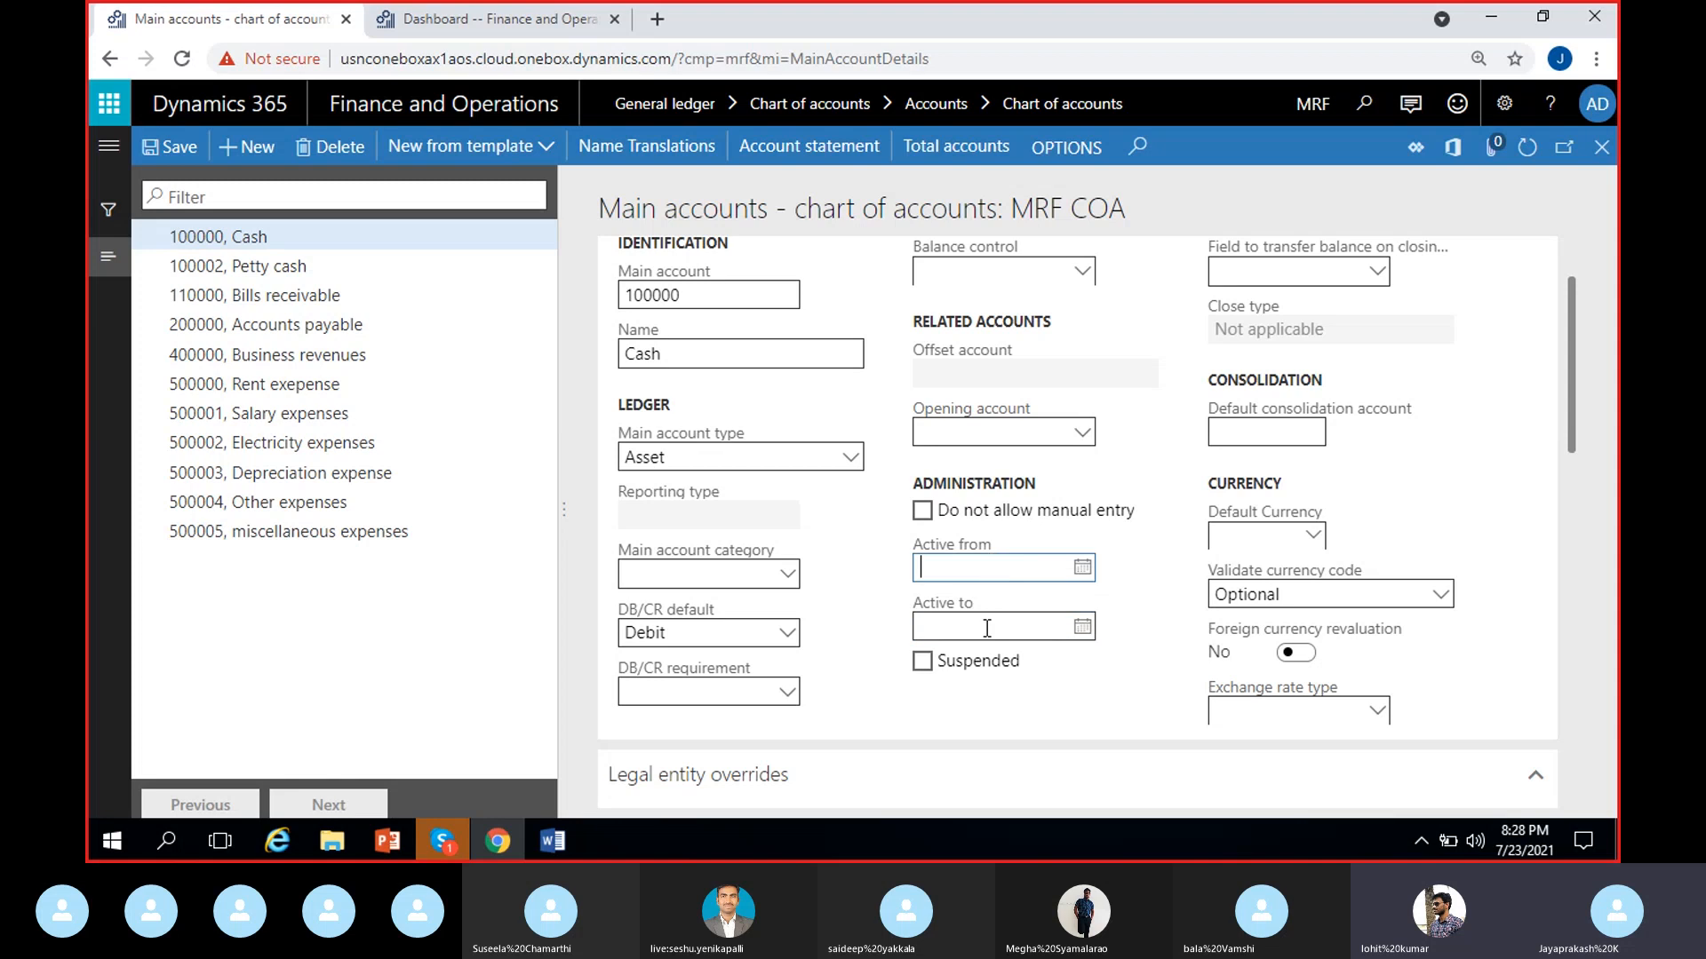
click(986, 627)
click(865, 622)
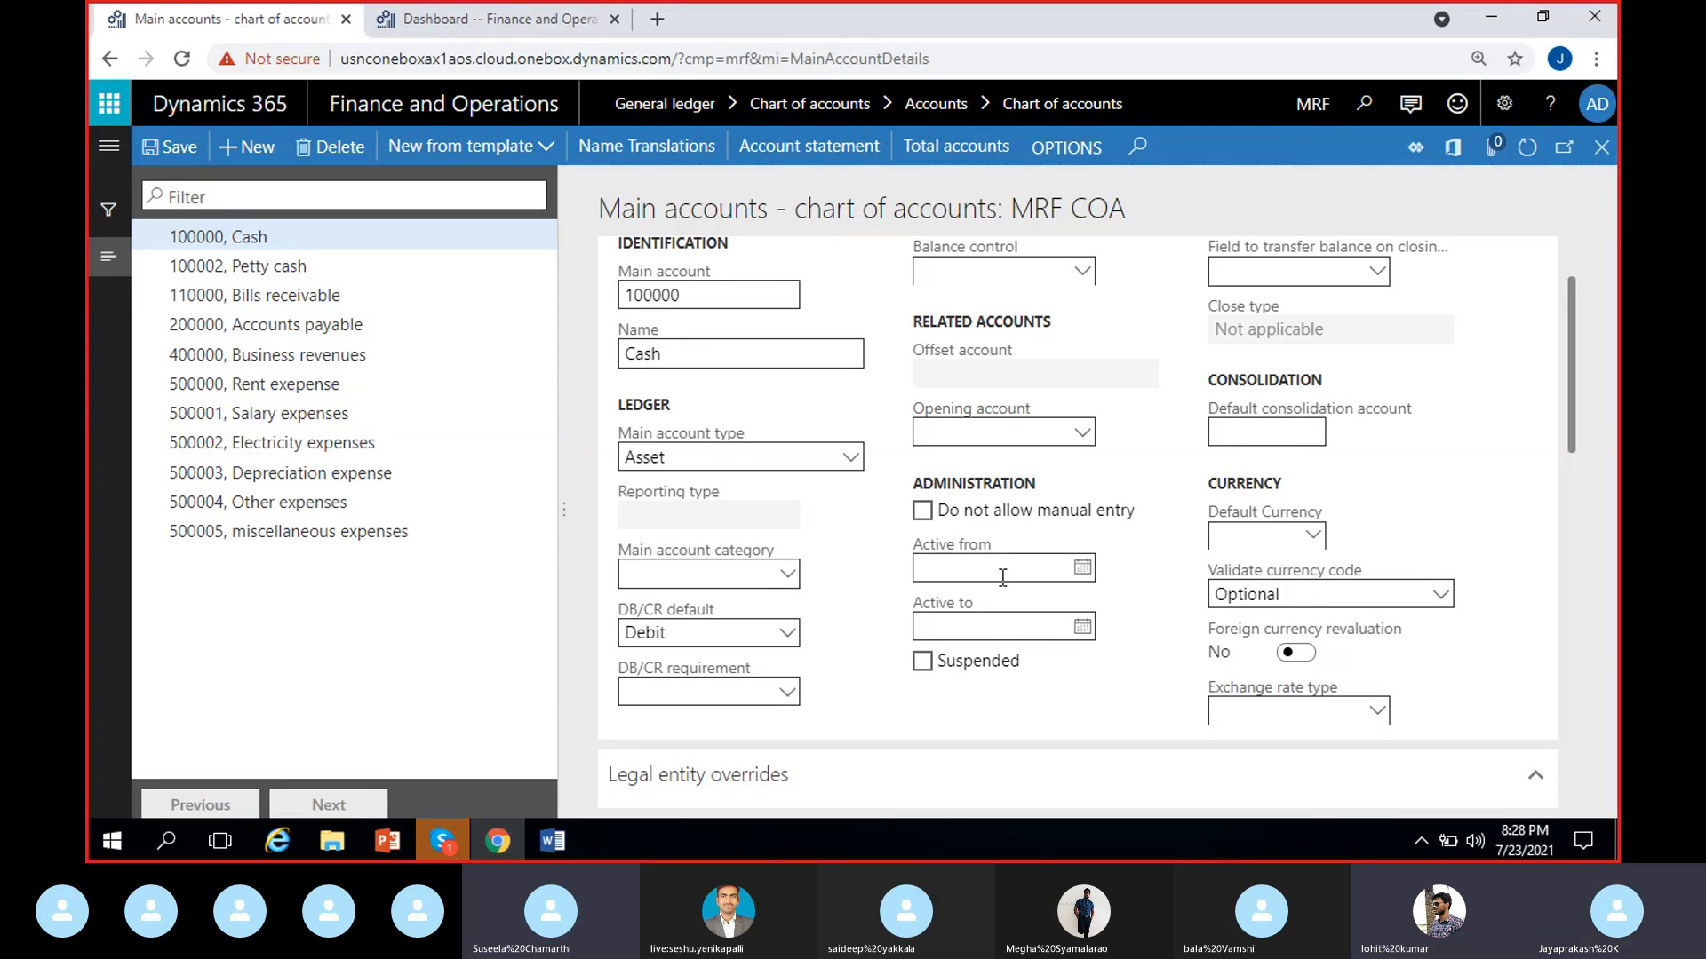
click(1014, 622)
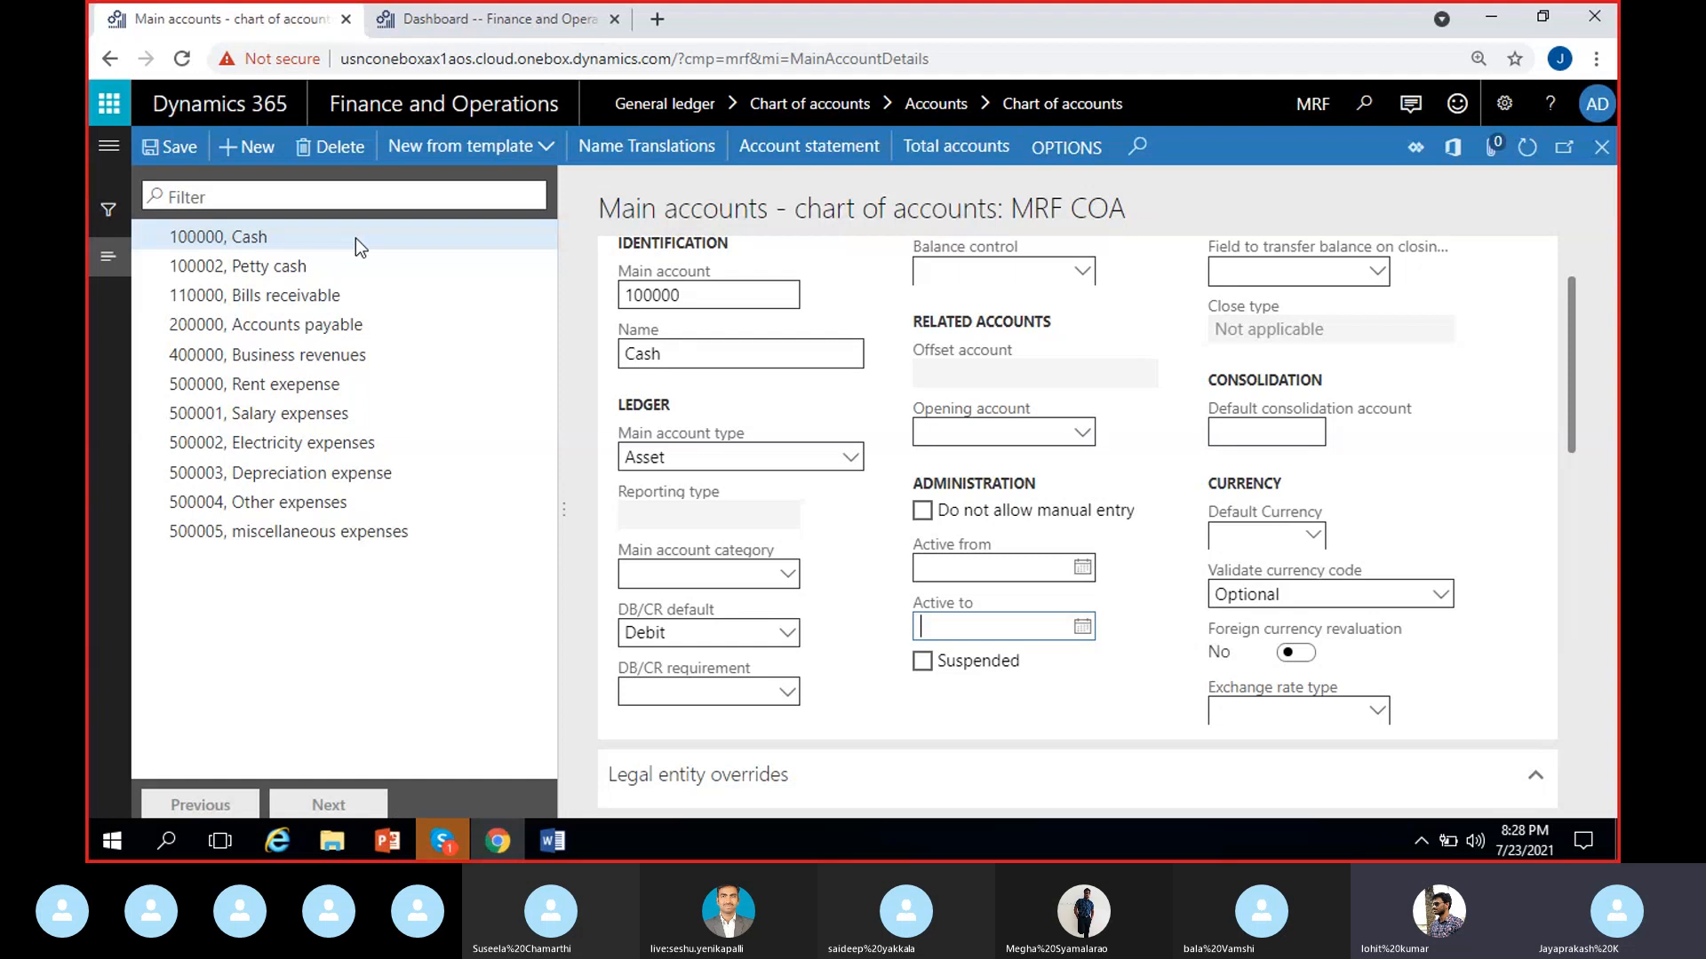
click(333, 237)
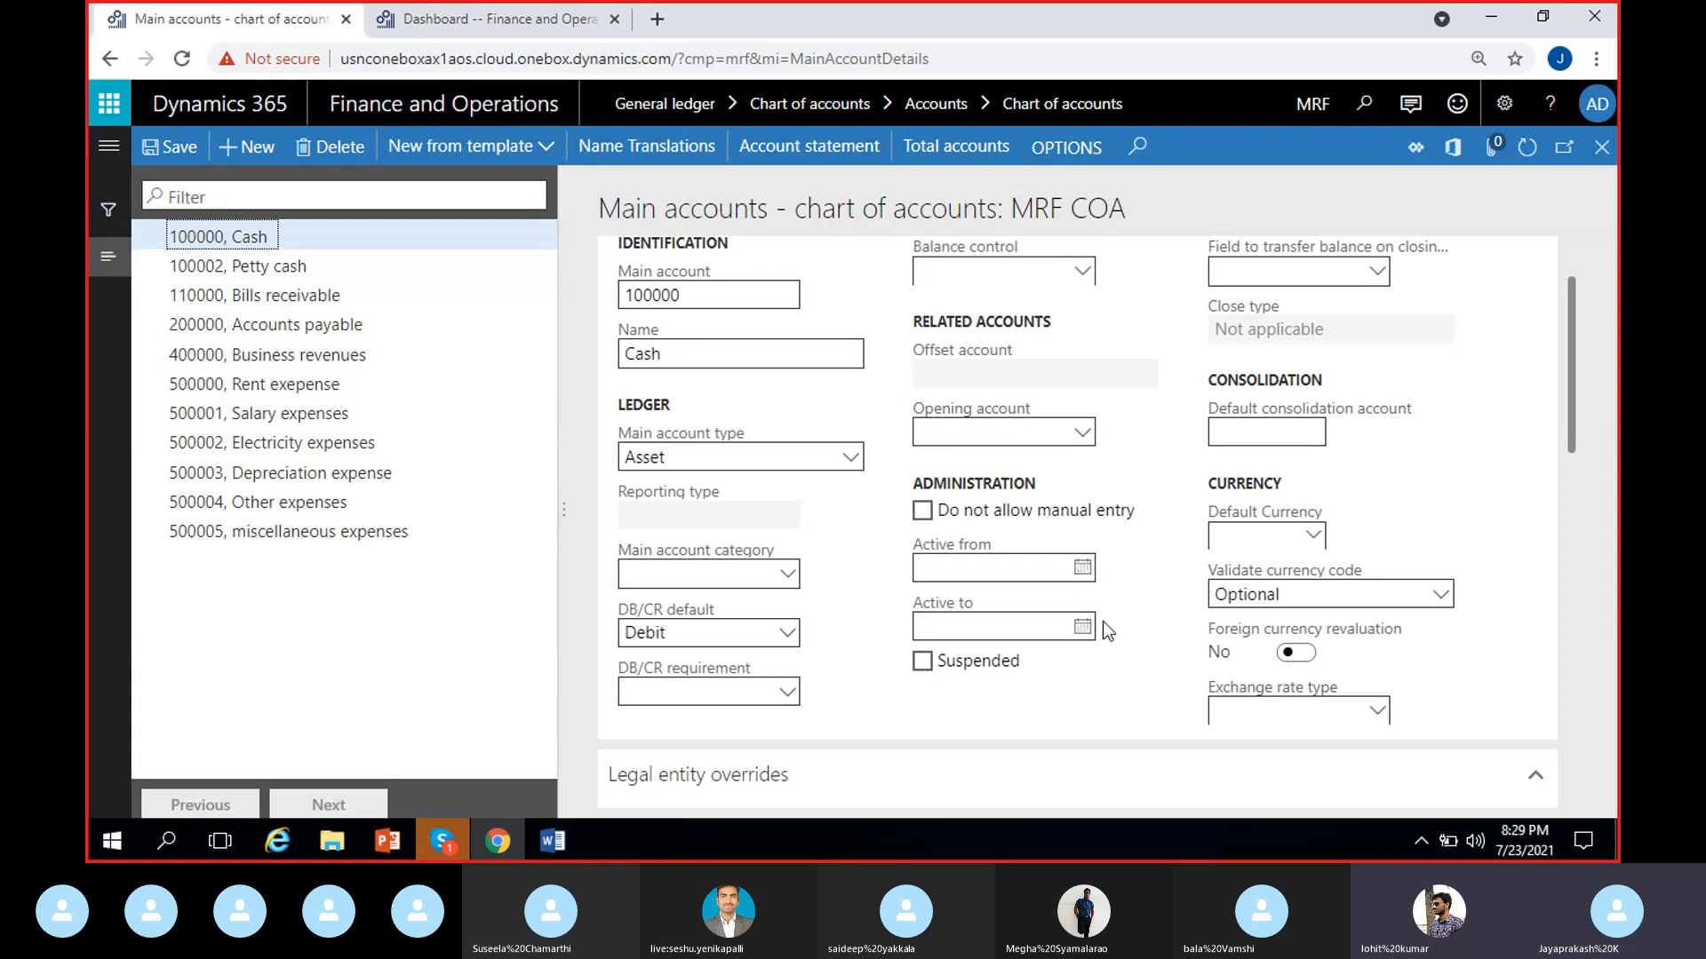
- Set the Cash account's active period from 7/1/2021 to 12/31/2021
click(1060, 566)
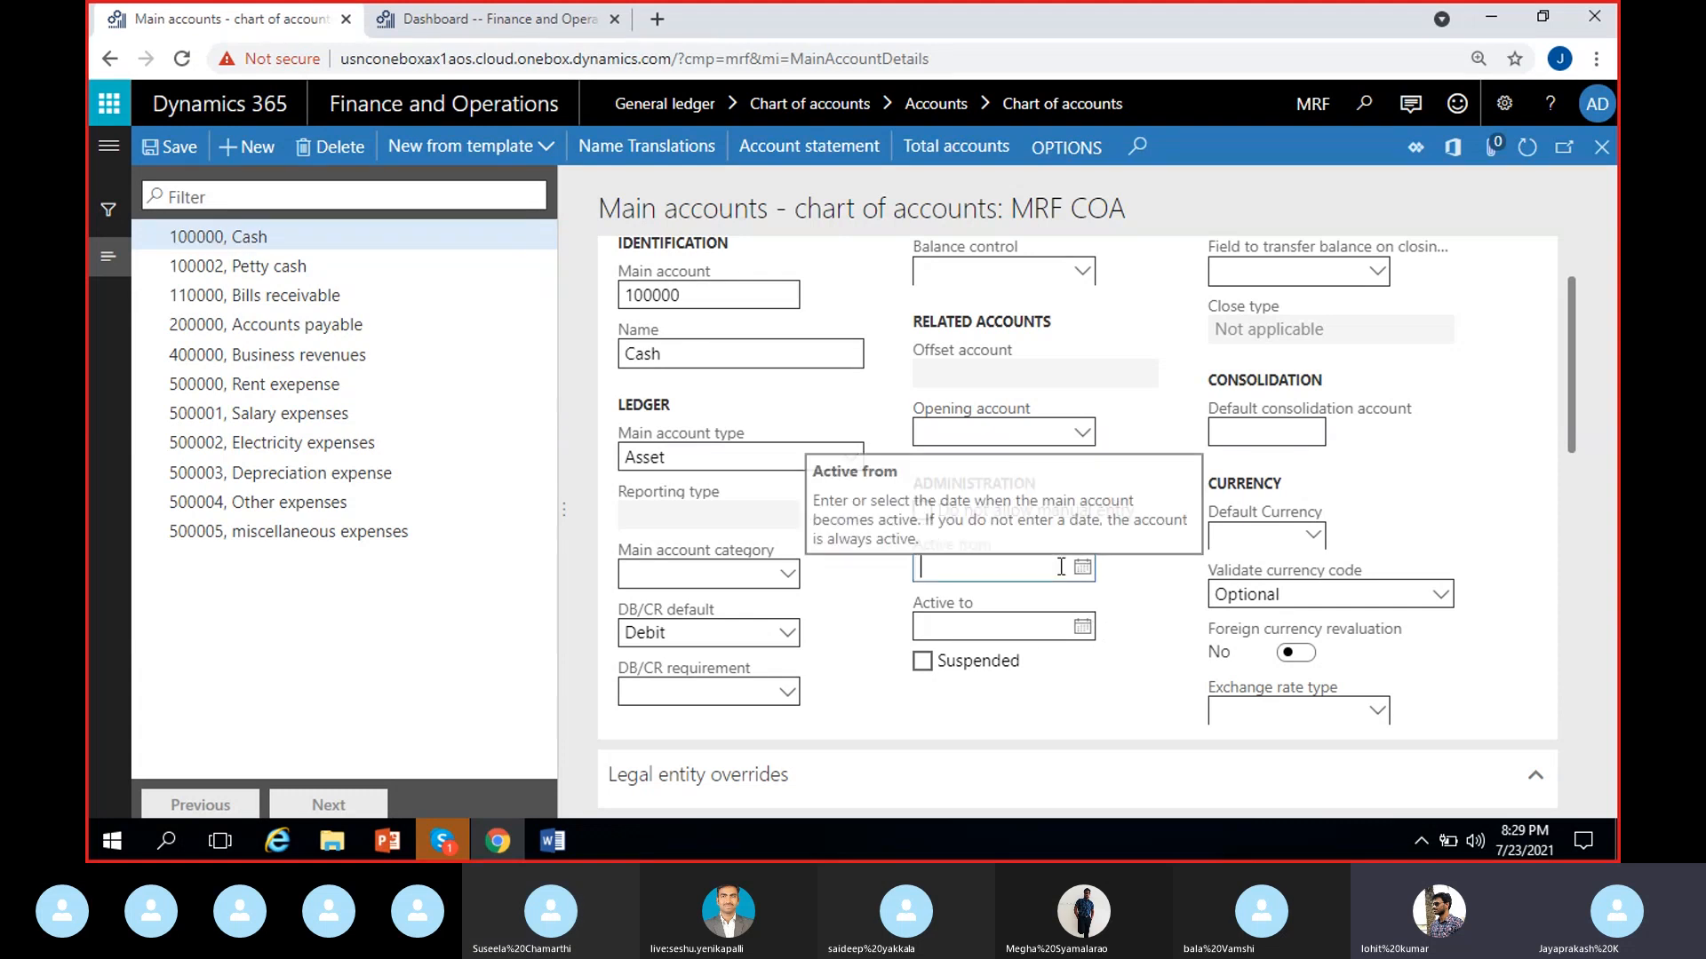
click(1086, 569)
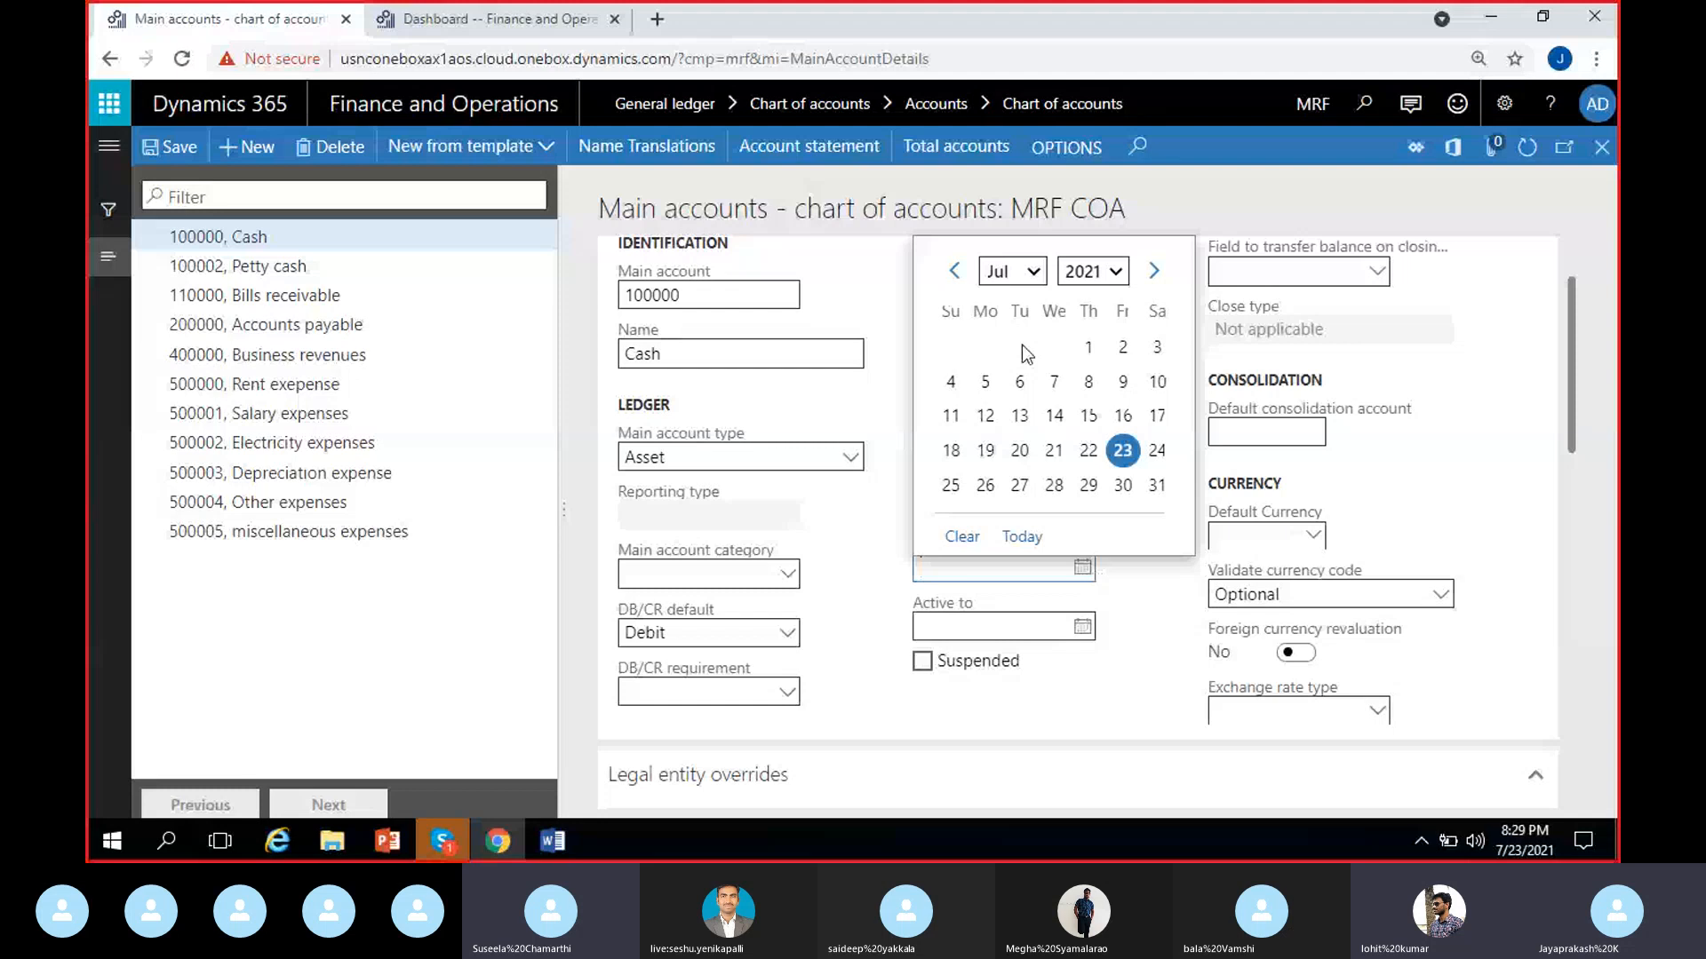
click(1090, 349)
click(1087, 628)
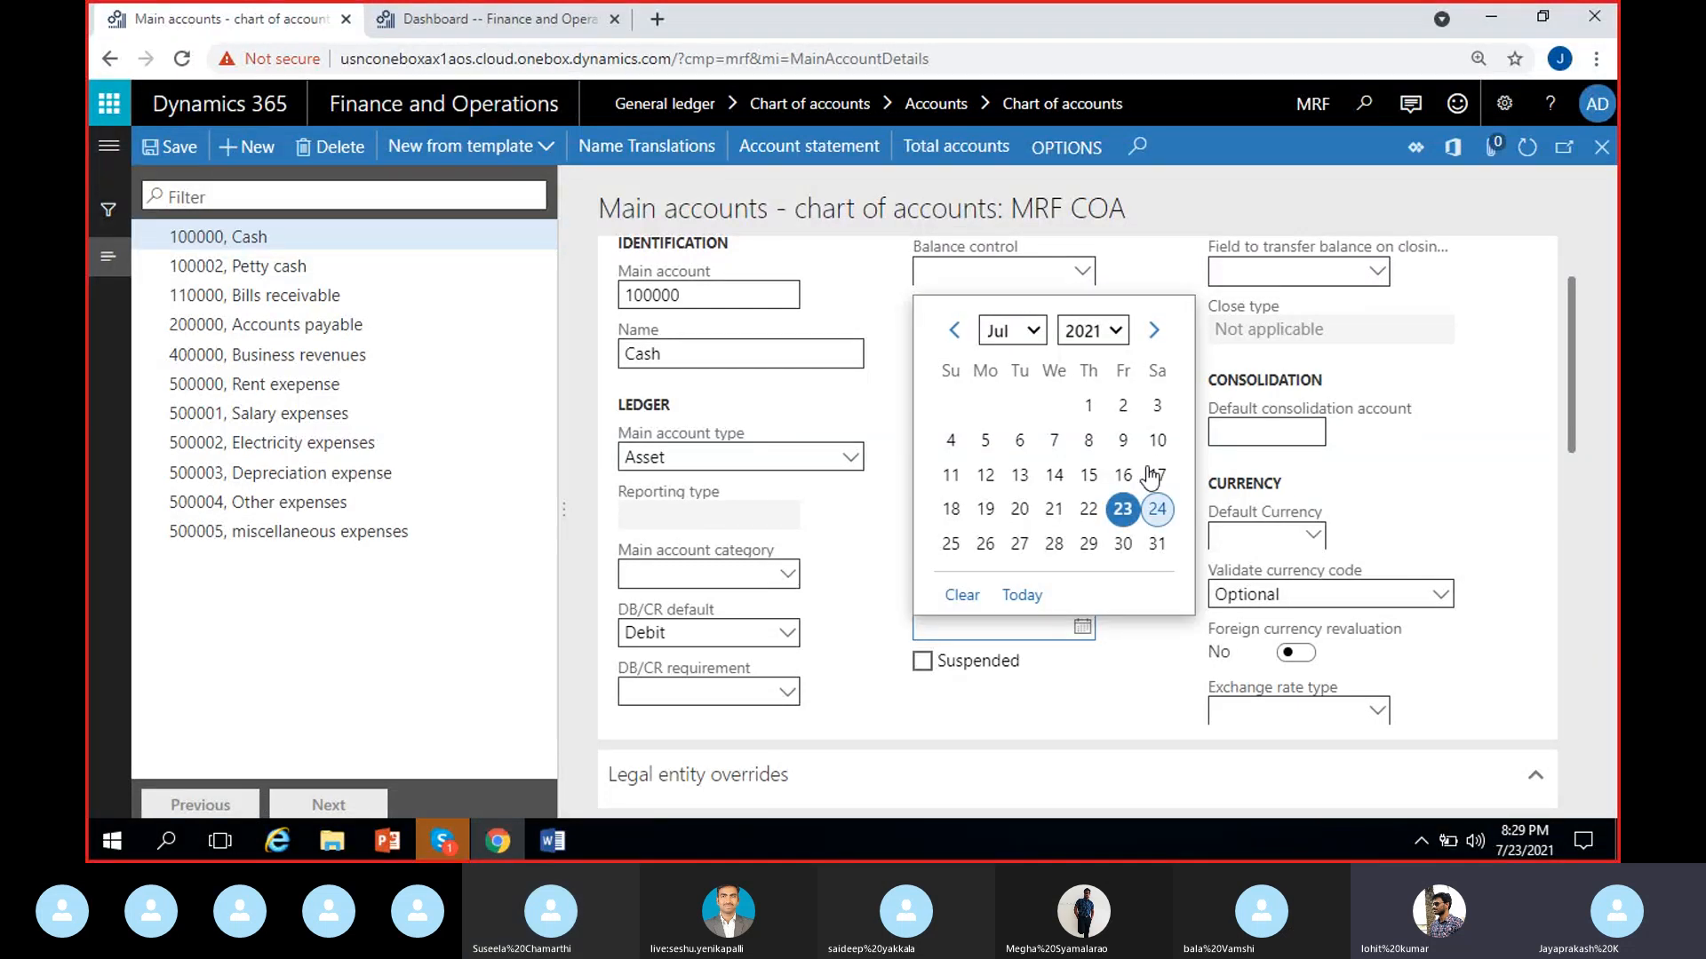
click(1030, 333)
click(1004, 622)
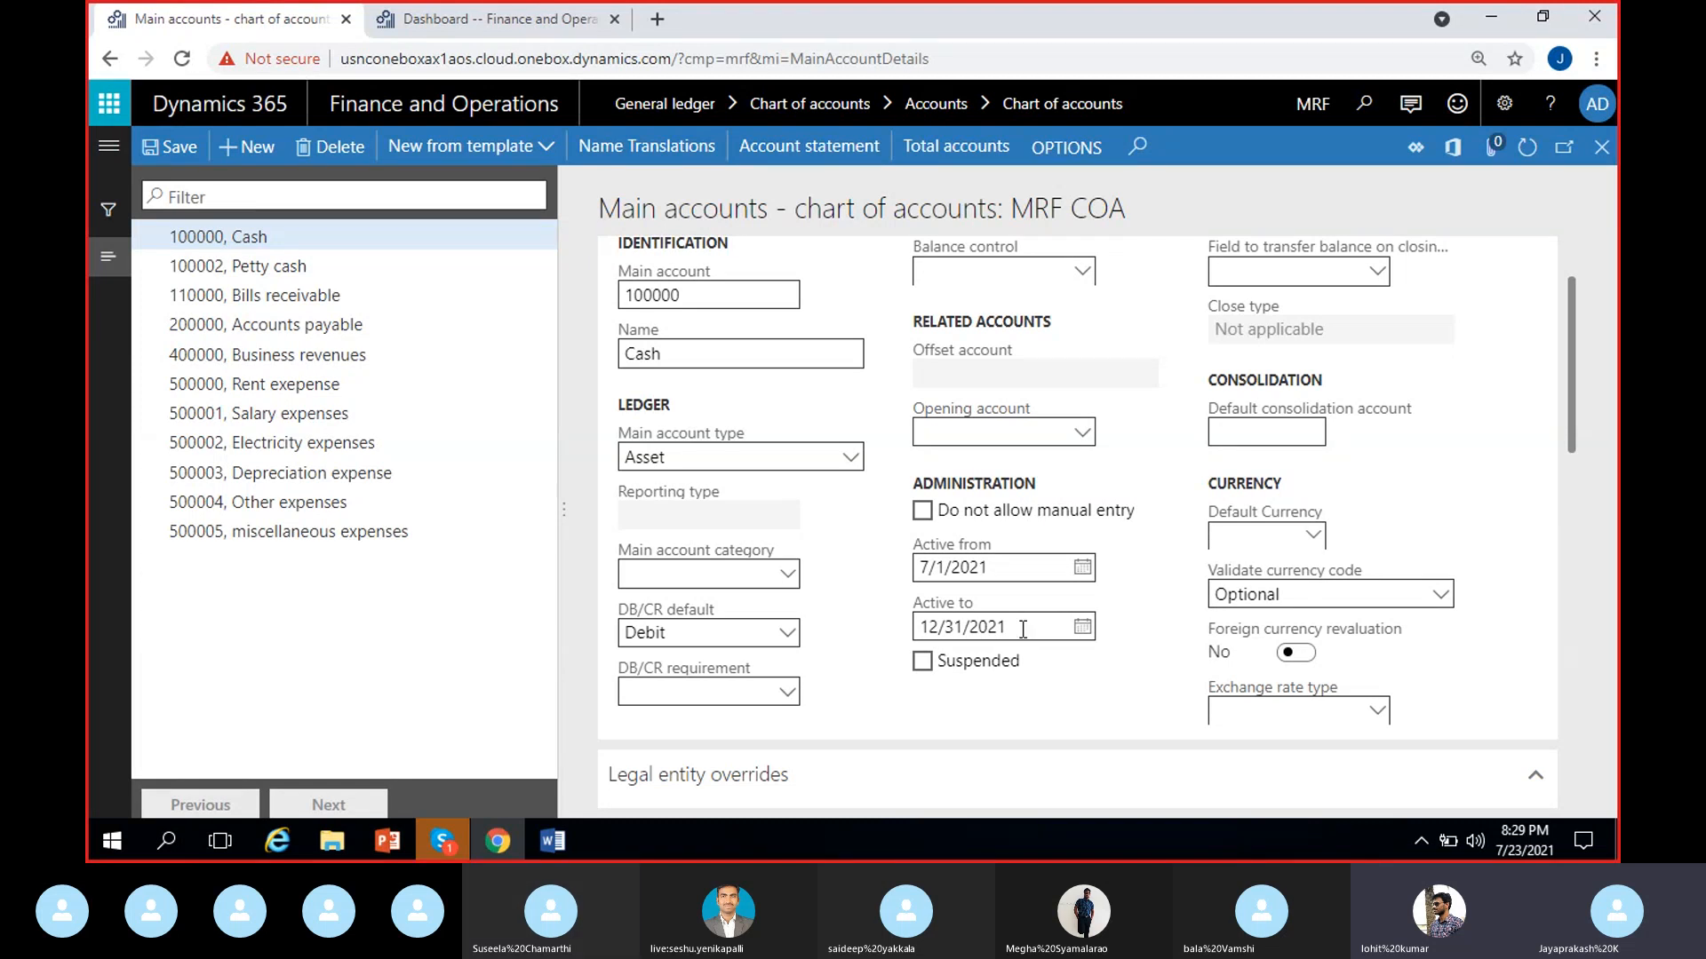
- Clear both the Active to and Active from dates of the Cash account
drag(1022, 629, 870, 636)
key(Delete)
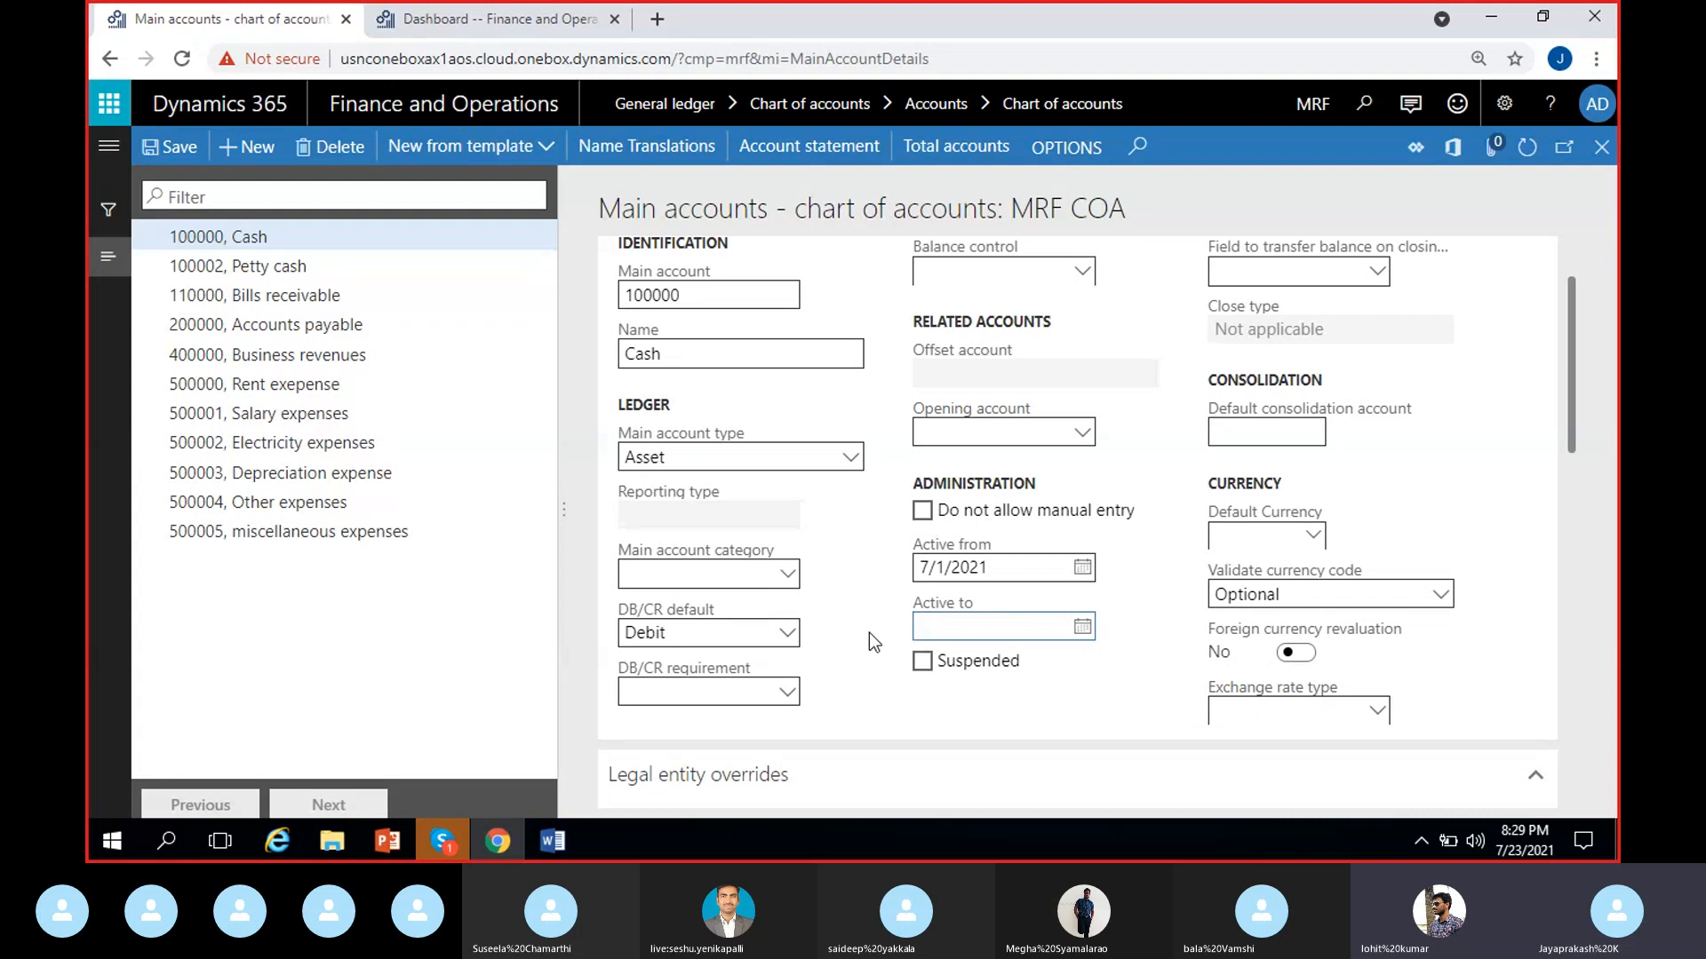
key(shift+Tab)
key(Delete)
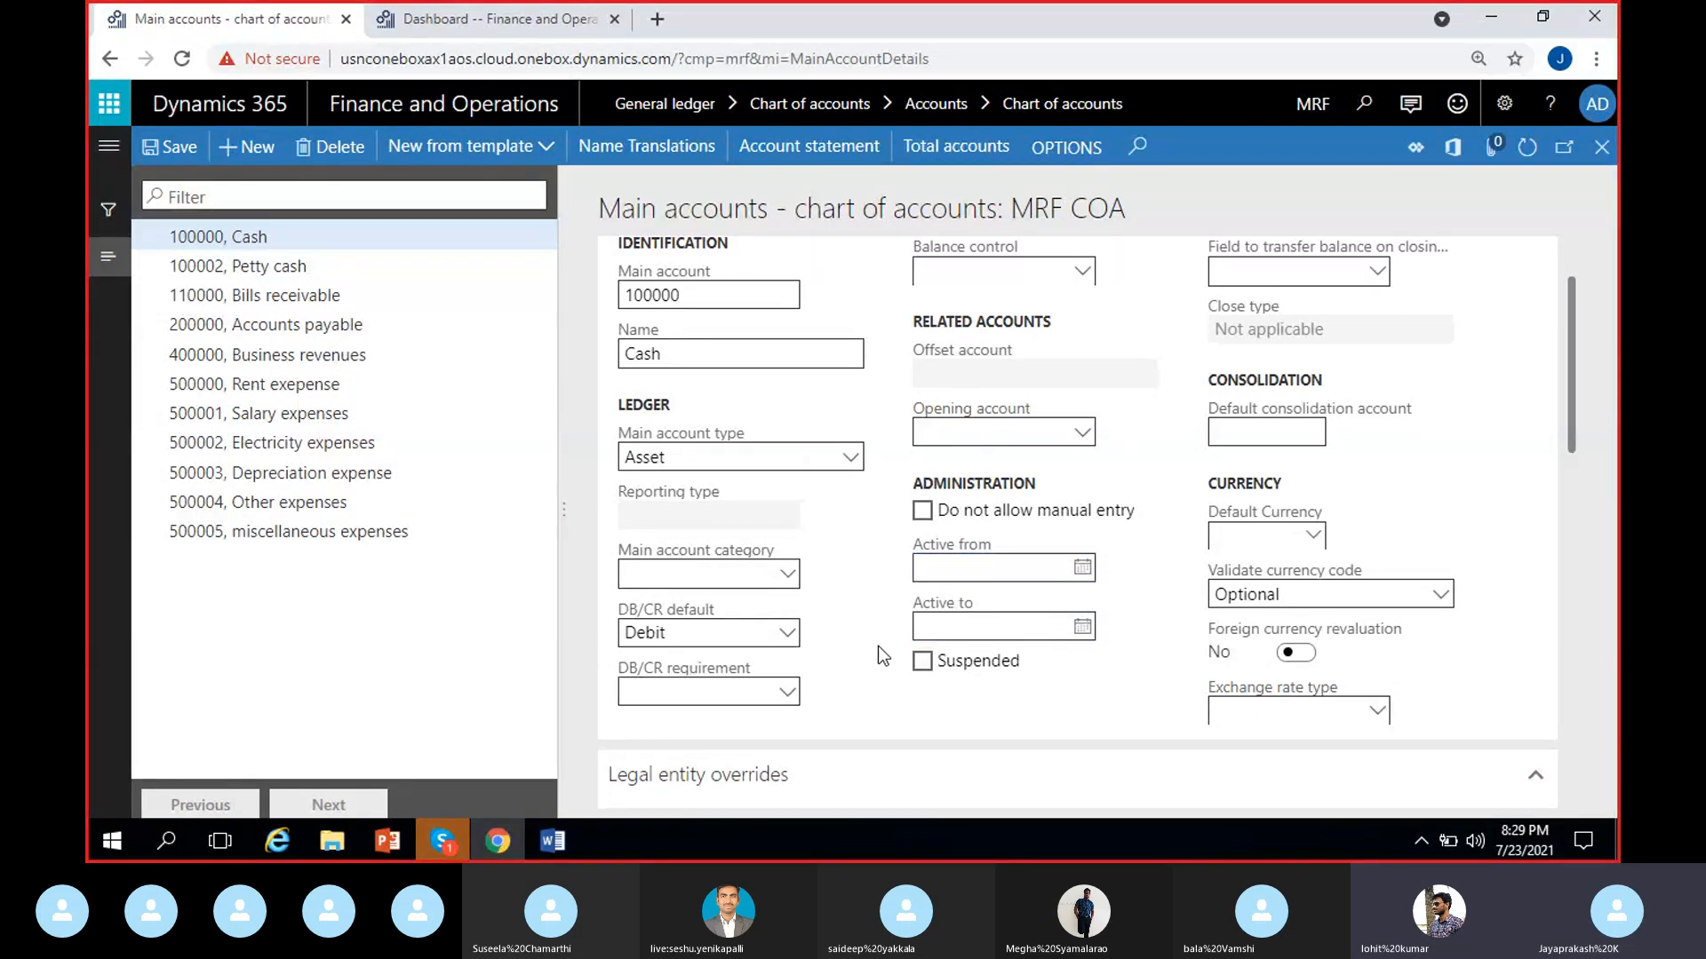
- Try the Suspended option on the Cash account and leave it switched off
click(922, 661)
click(933, 673)
click(944, 666)
click(913, 701)
click(922, 660)
- Look over the Cash account's general settings, including the administration, consolidation and currency fields
scroll(885, 685, up, 1)
scroll(885, 686, down, 1)
scroll(1191, 708, up, 2)
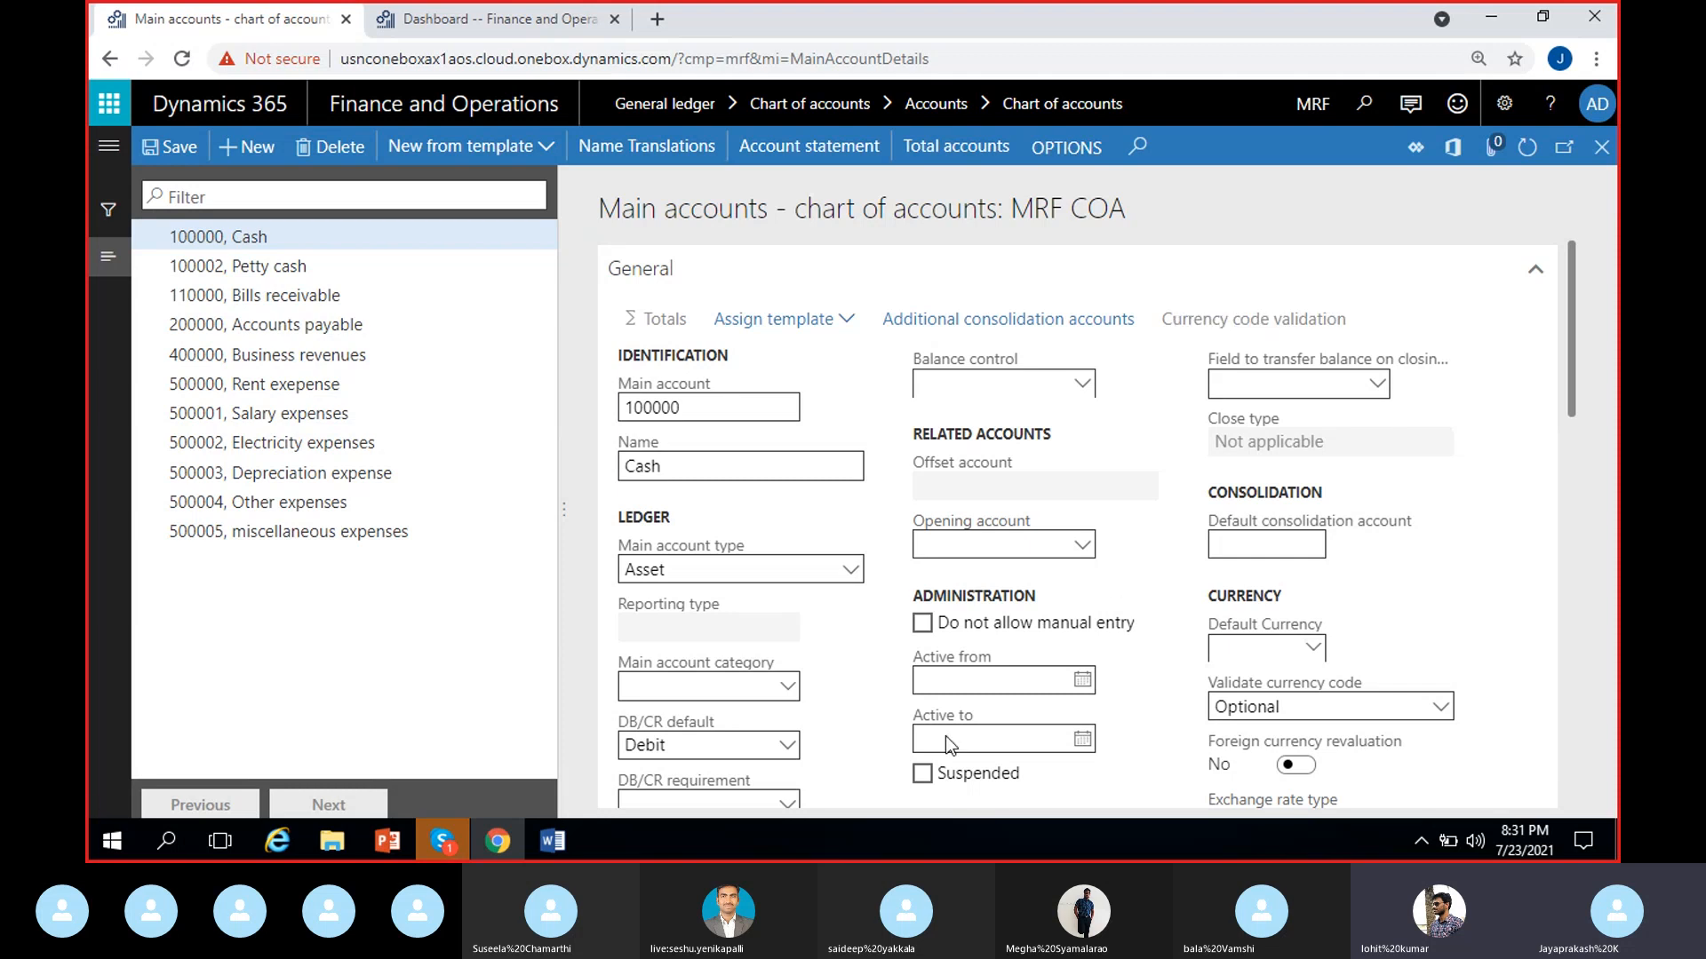
scroll(1131, 766, down, 2)
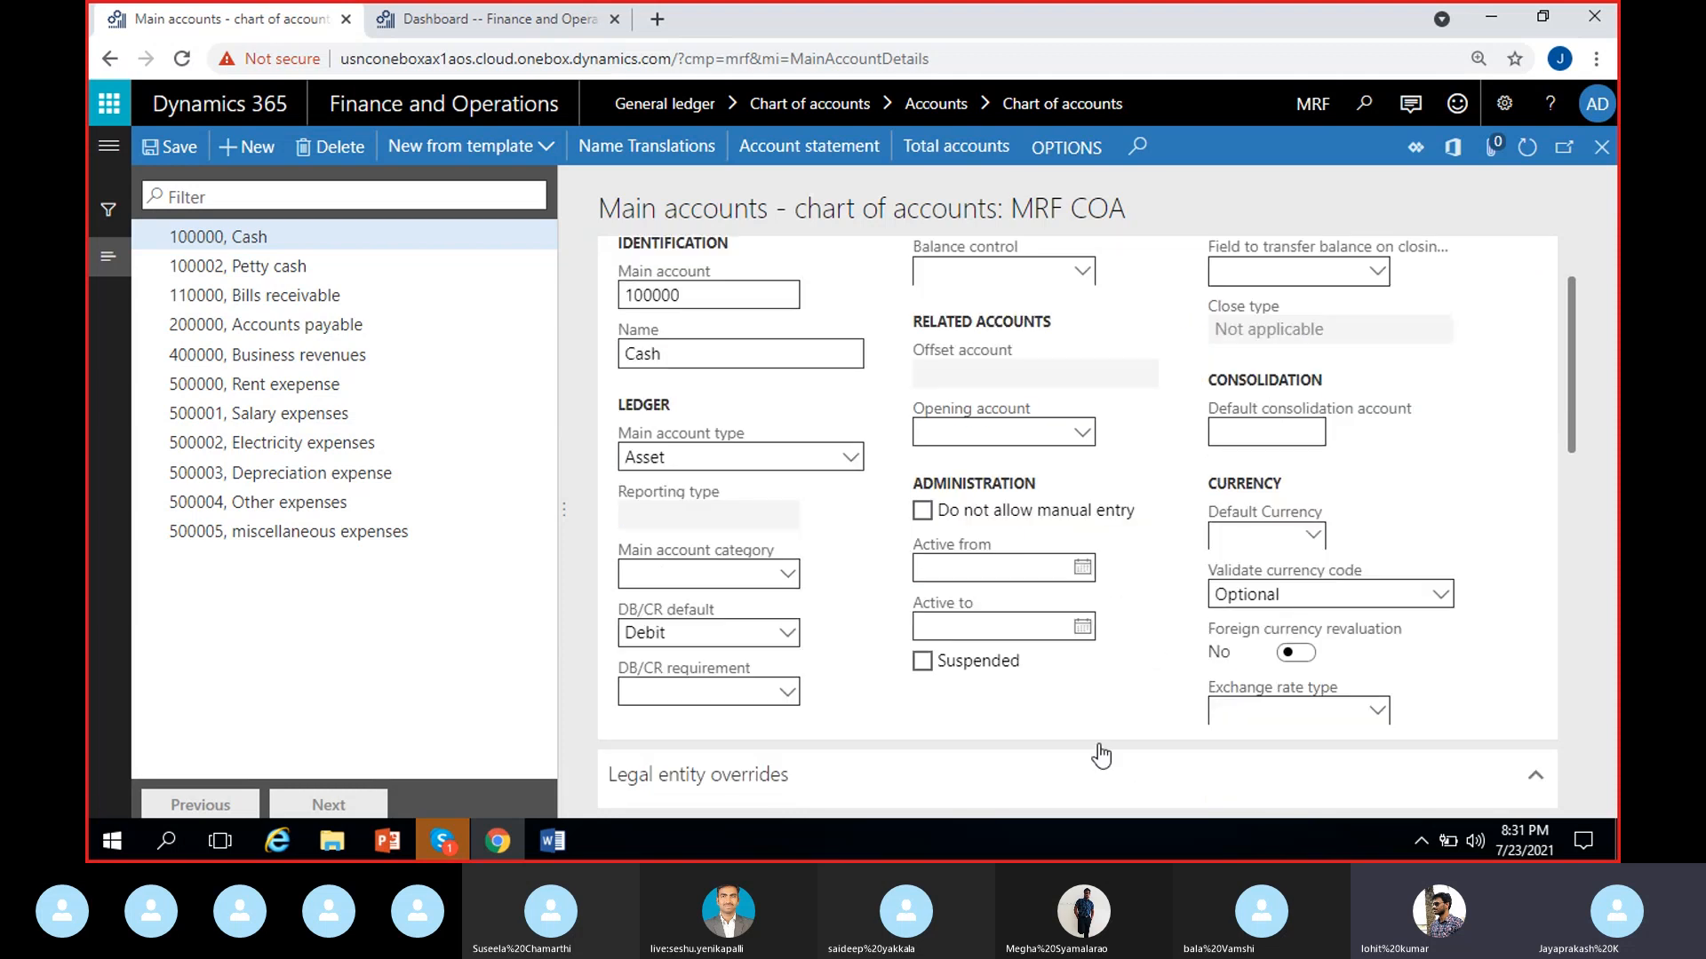
scroll(1122, 679, up, 2)
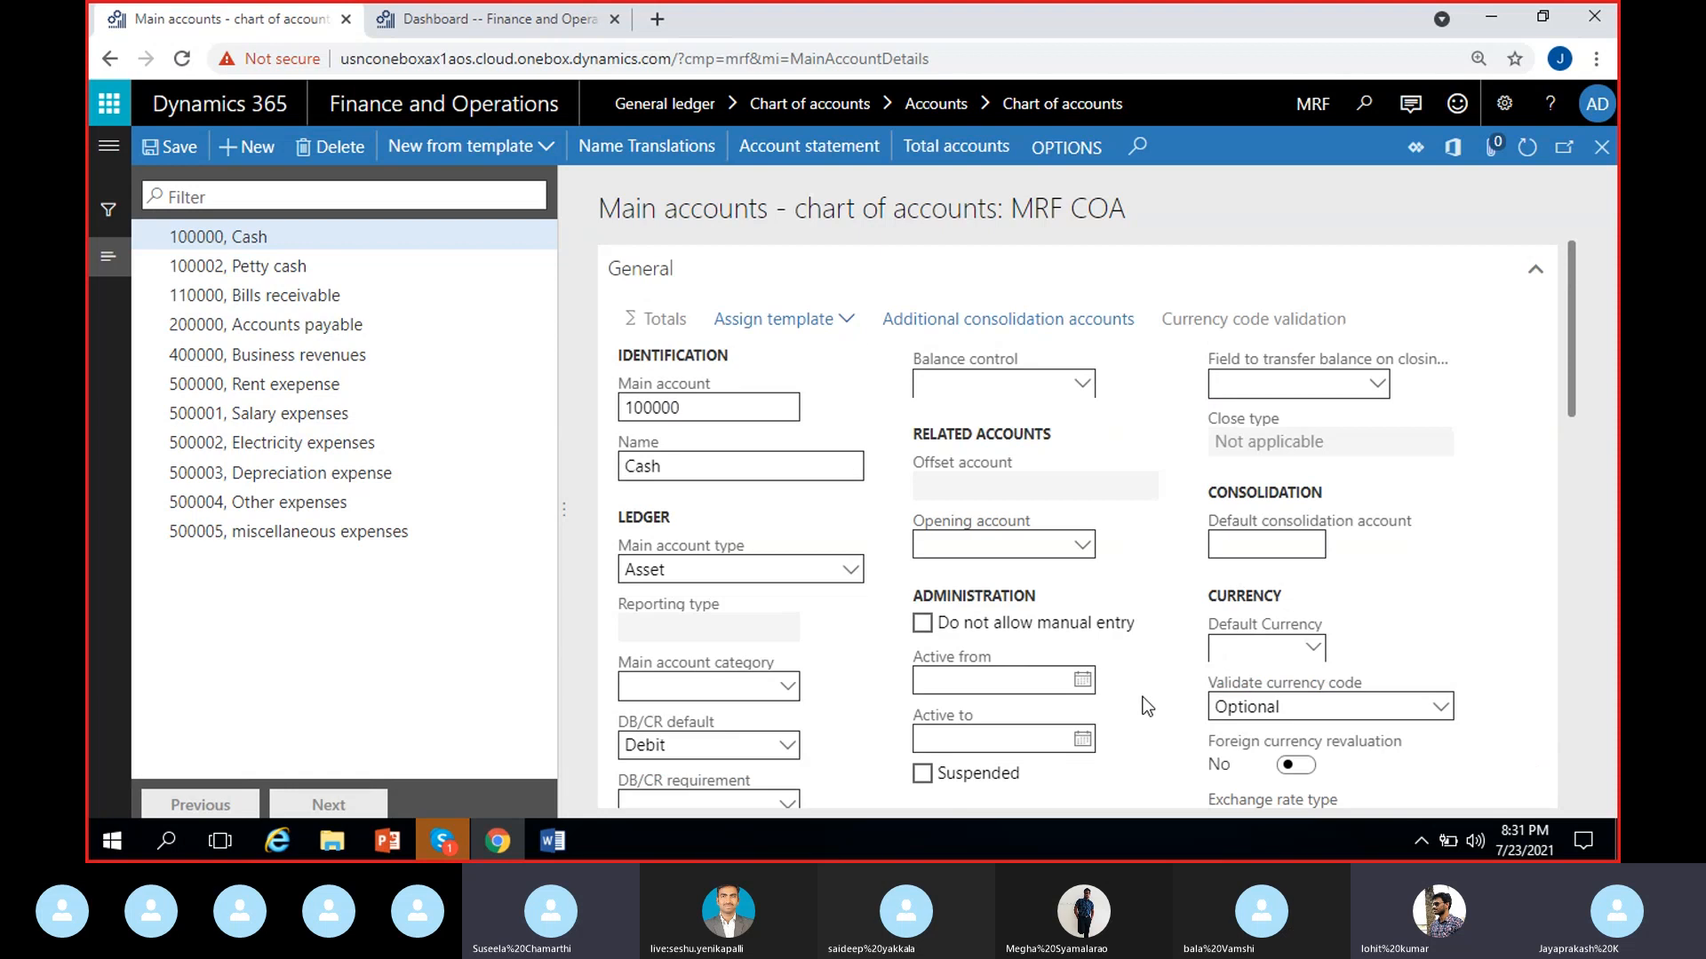
scroll(1133, 693, down, 2)
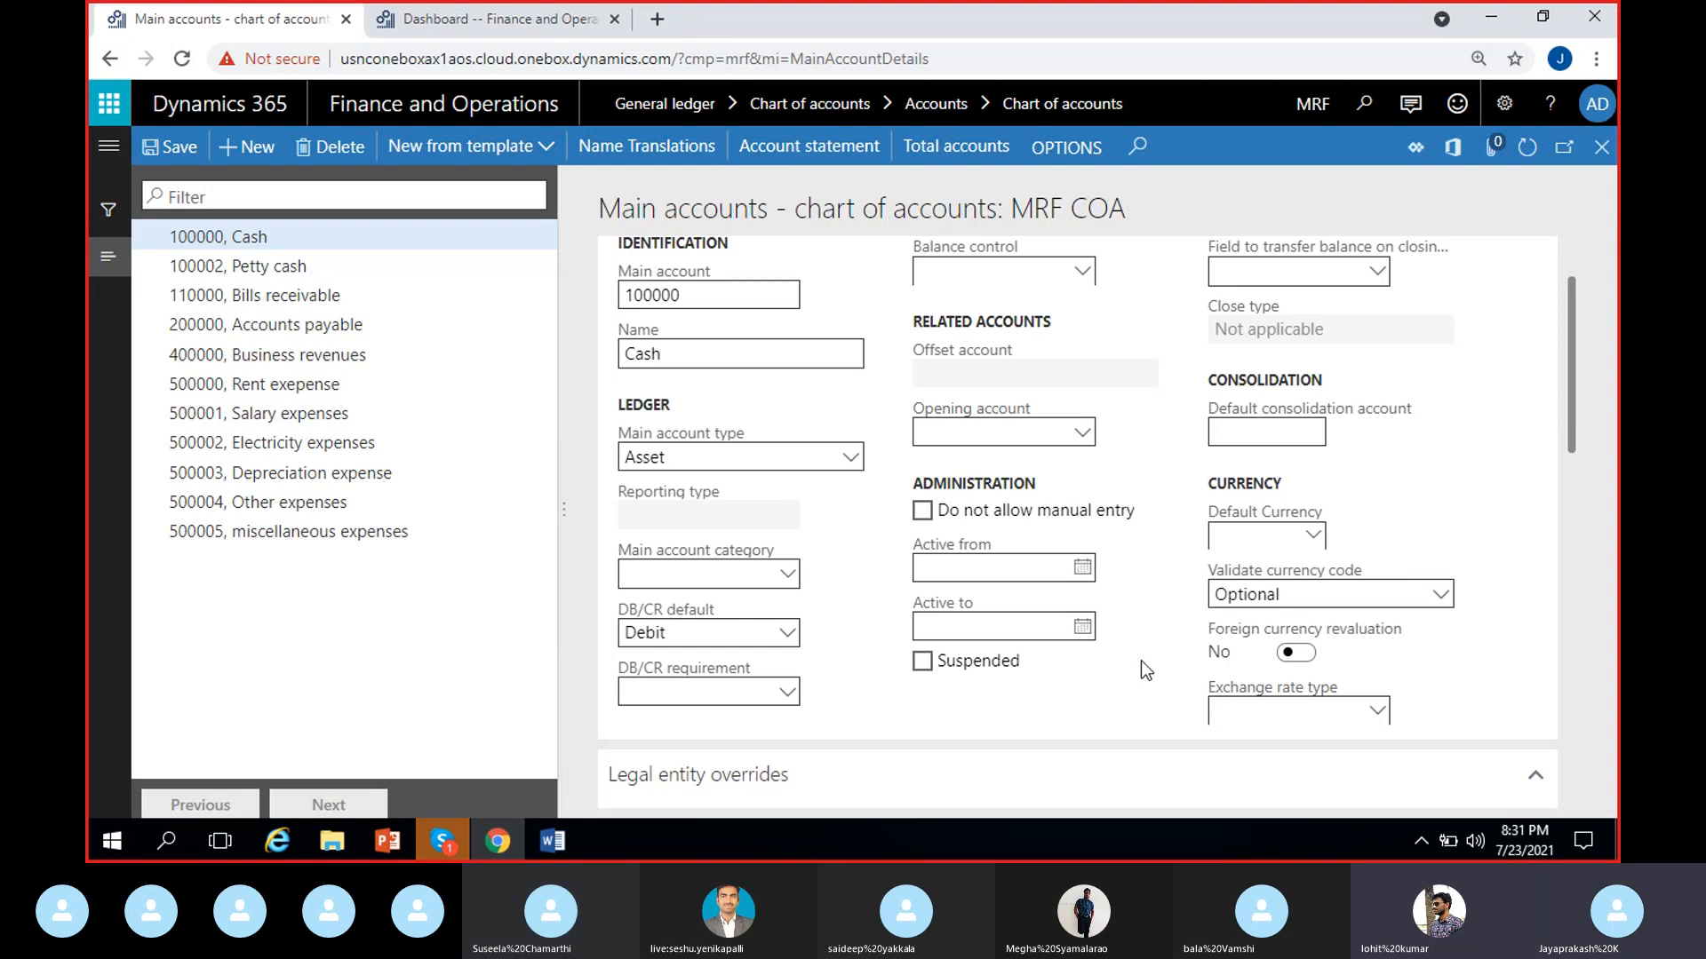
scroll(1140, 659, up, 1)
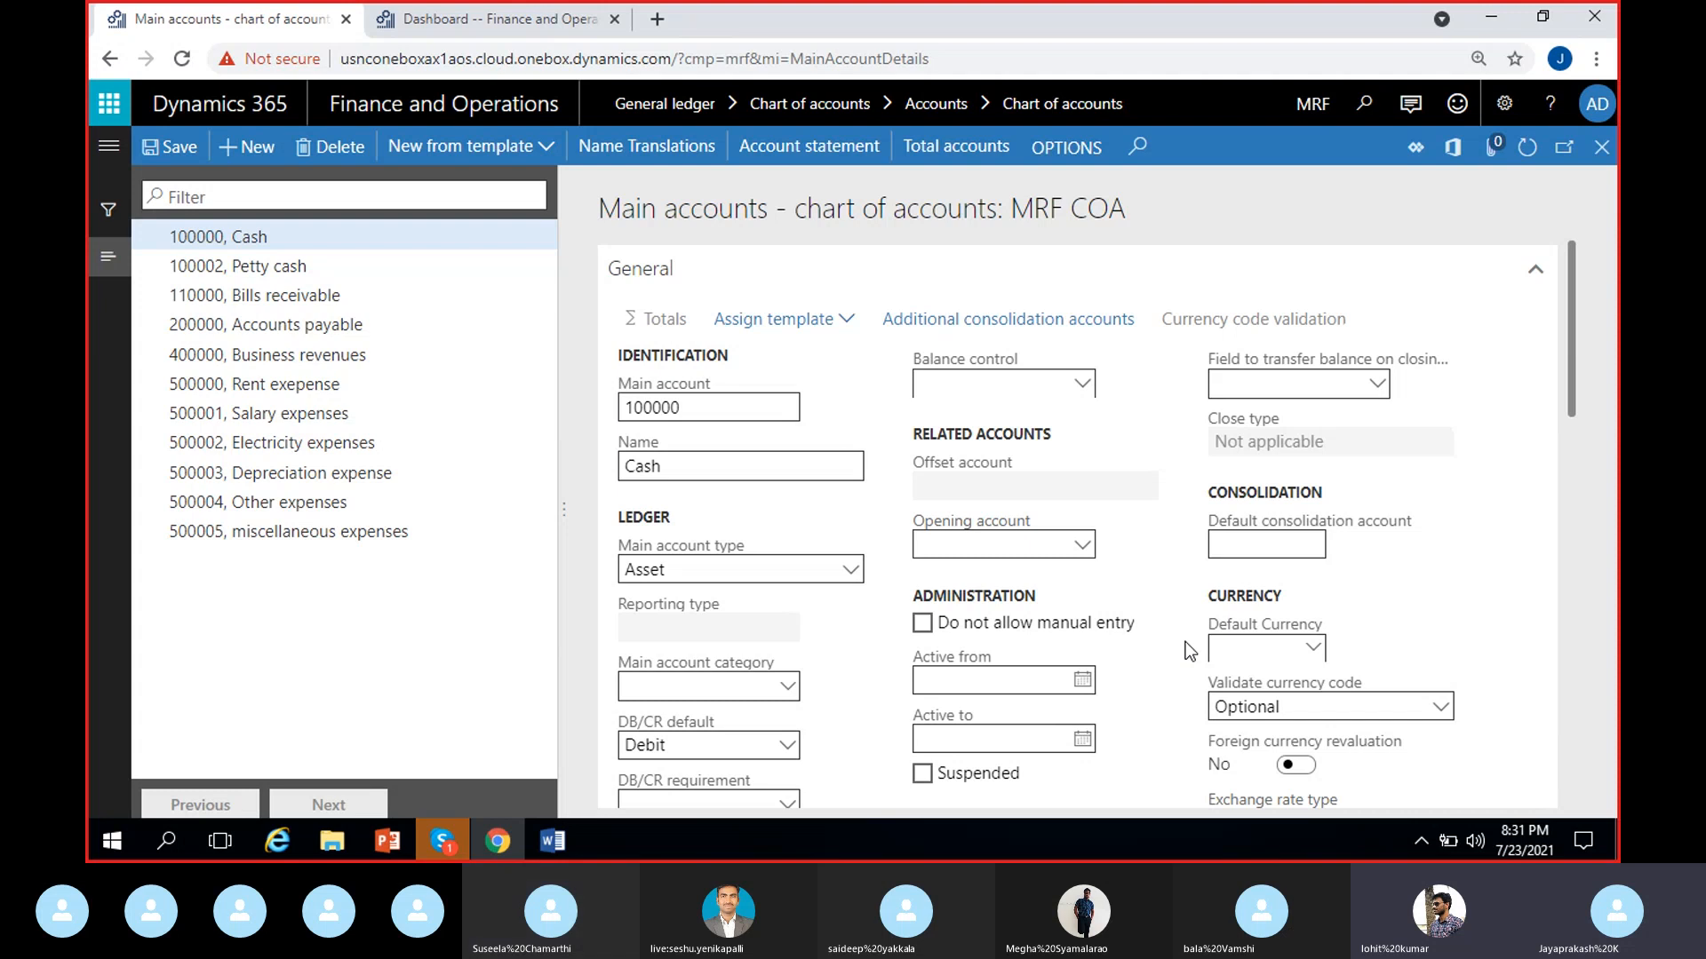
scroll(1156, 671, down, 1)
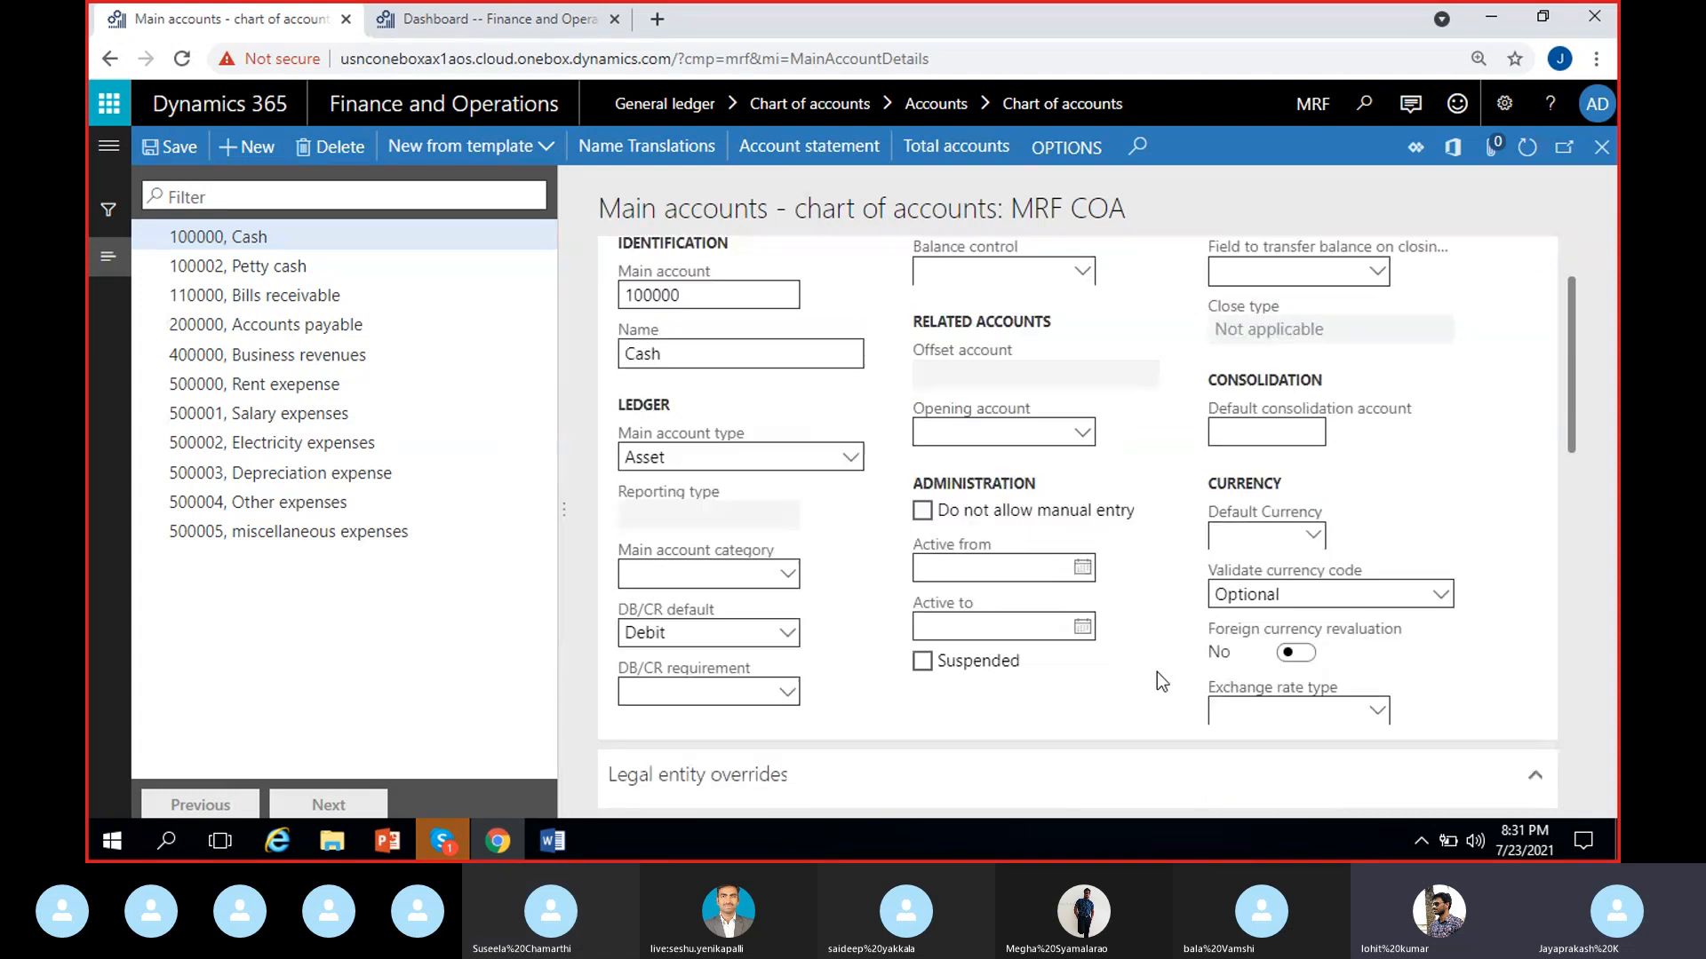
- Review the options for the field to transfer the Cash account's balance on closing without selecting one
scroll(1156, 671, up, 1)
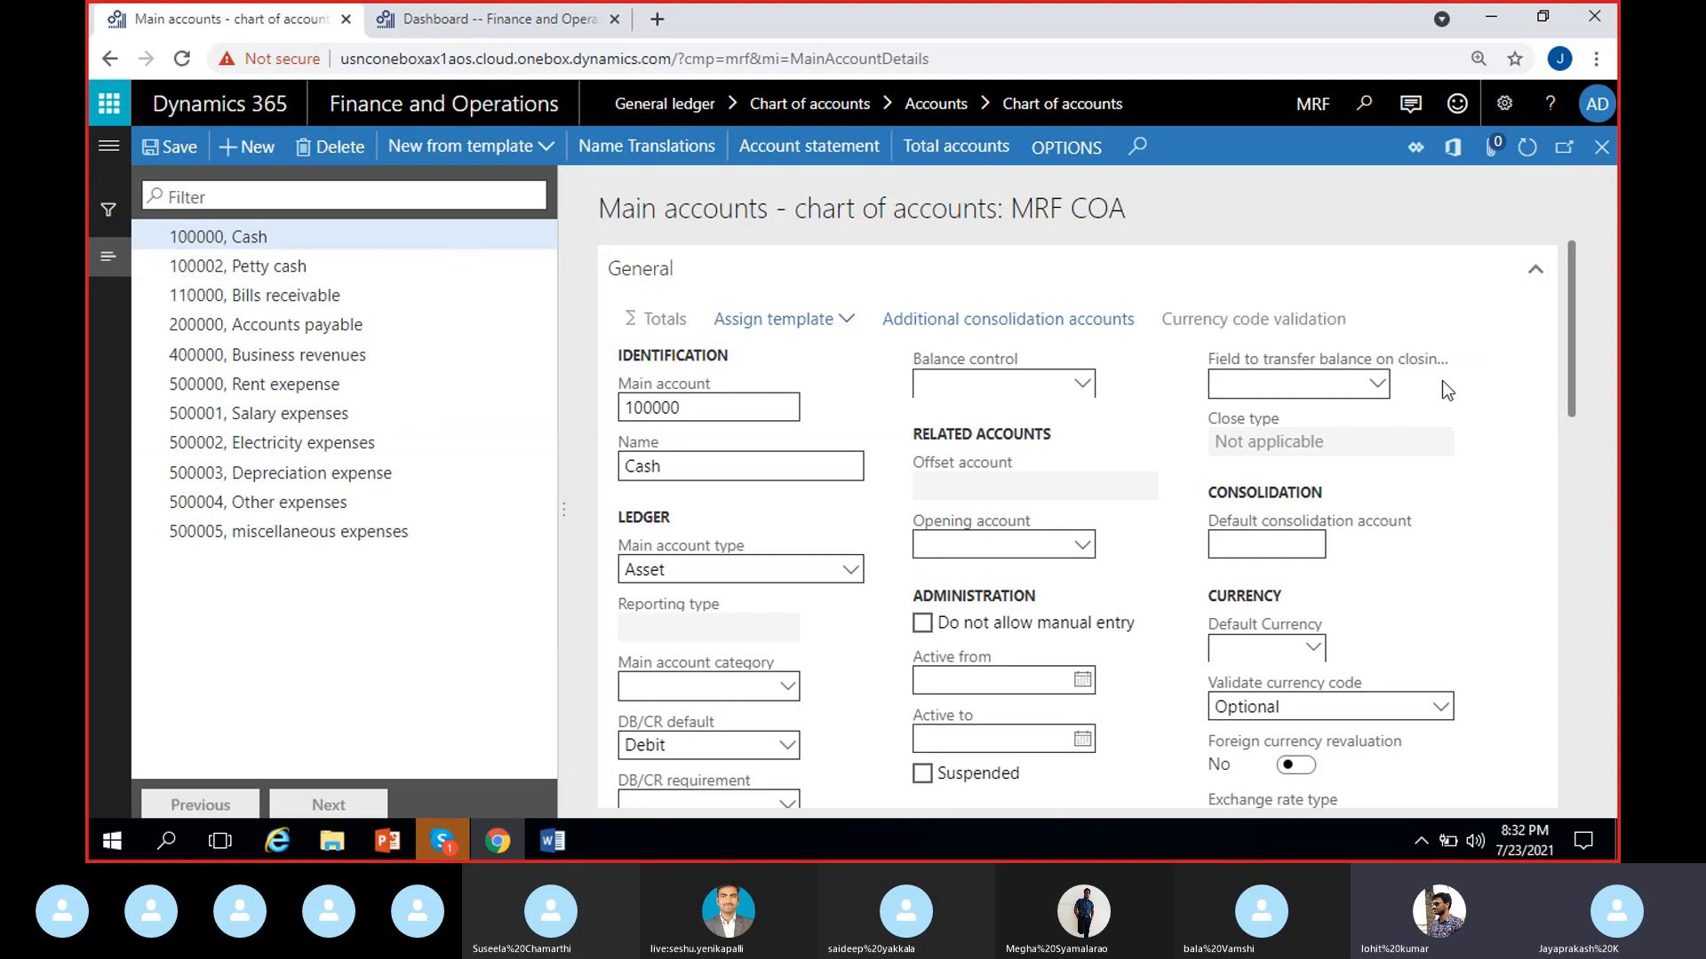
click(1376, 387)
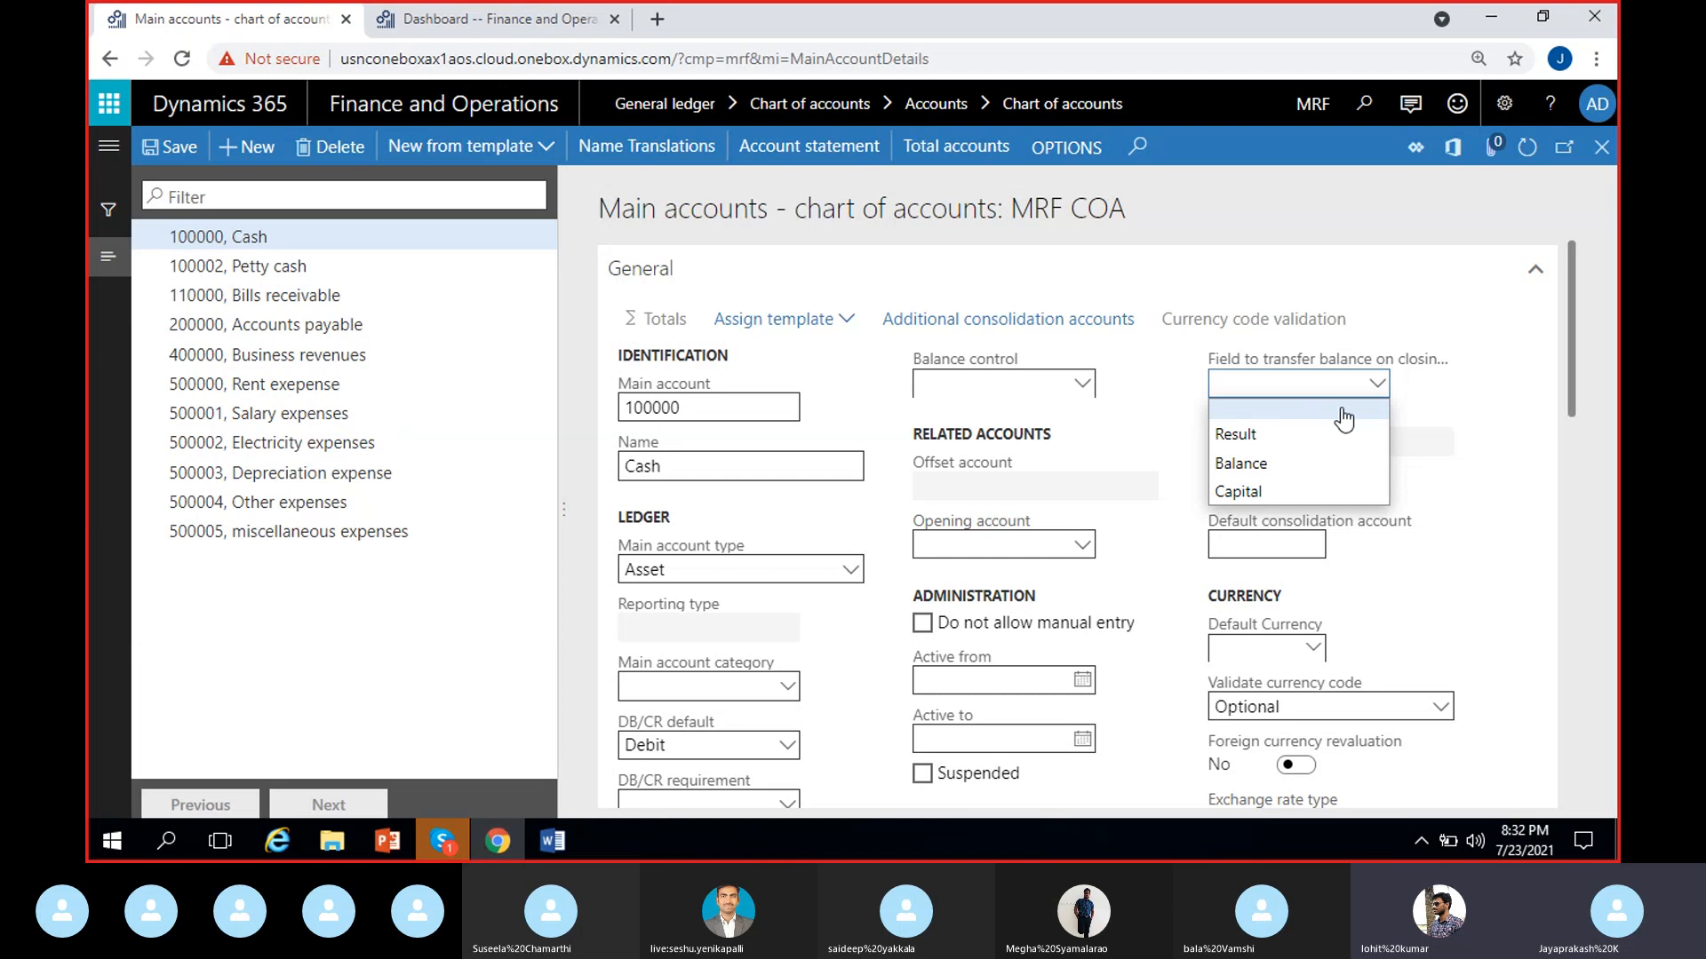
click(1420, 405)
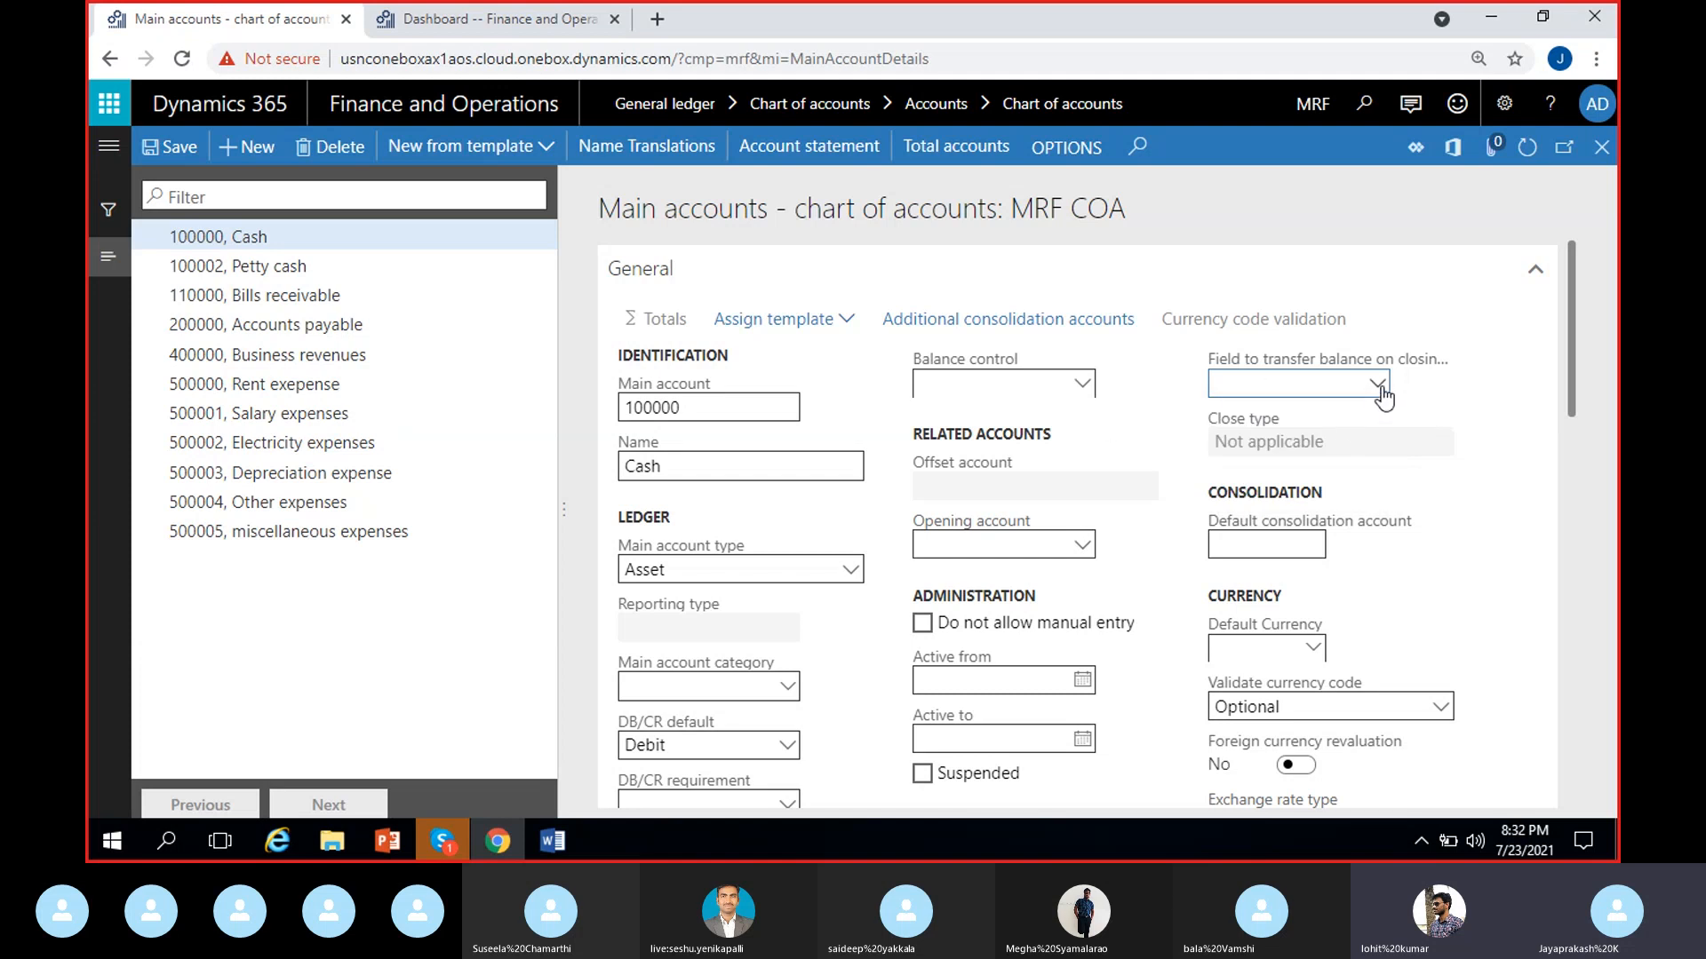
click(1379, 388)
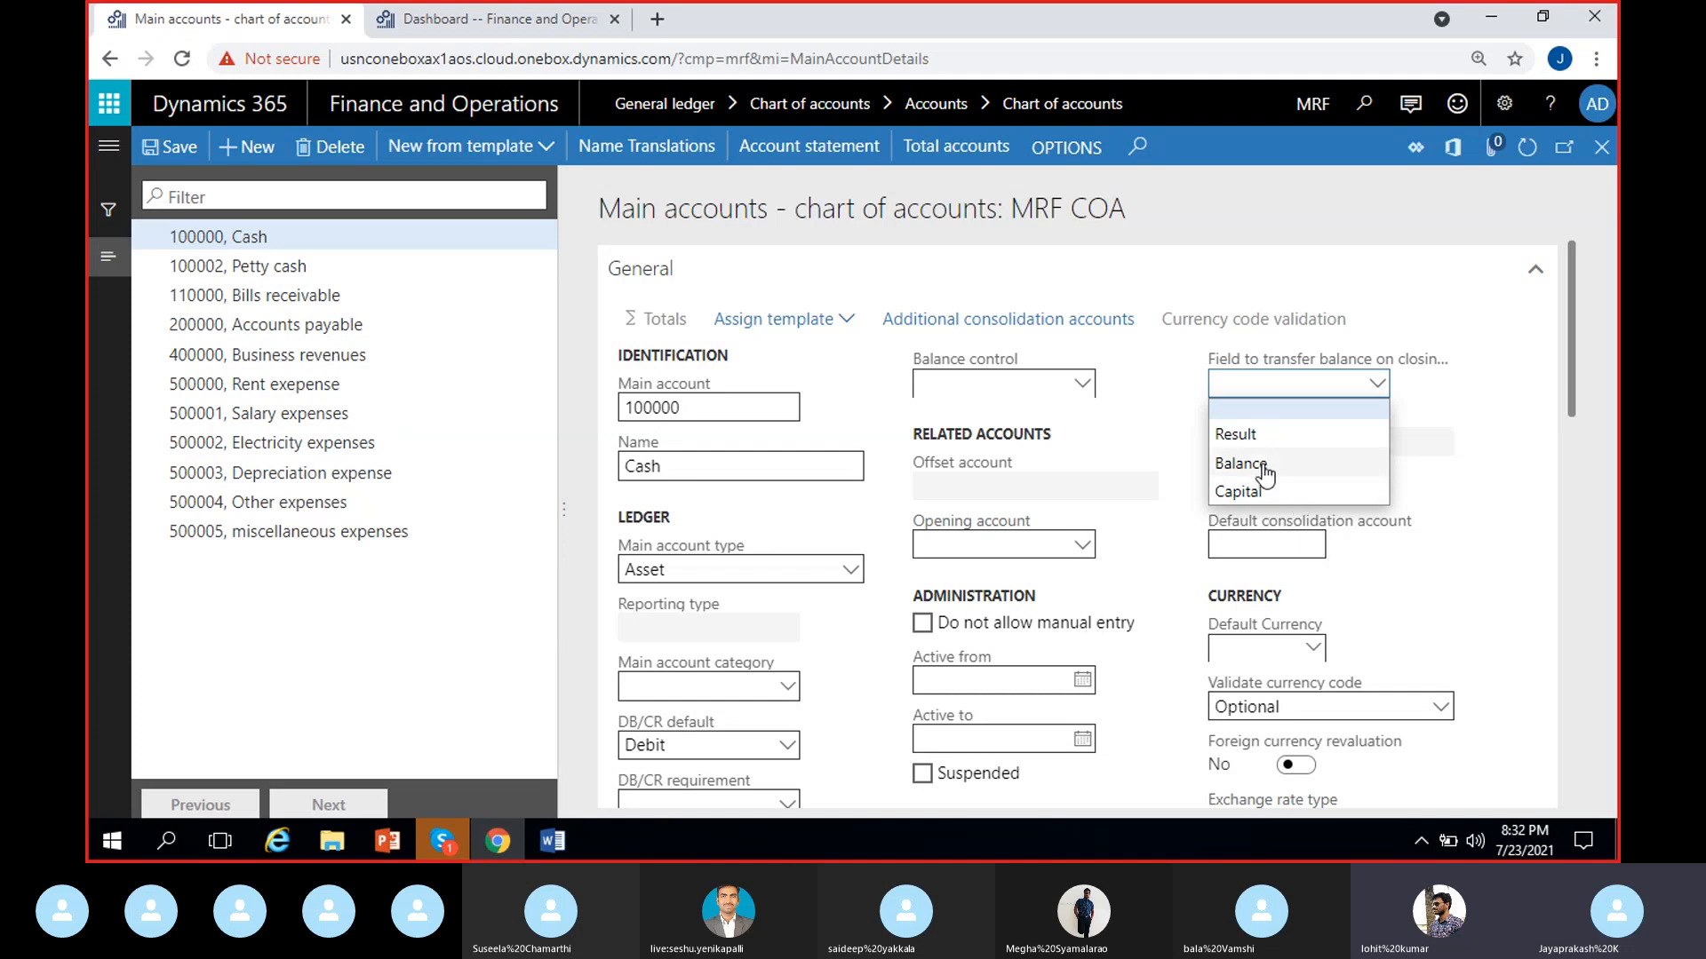
click(1445, 455)
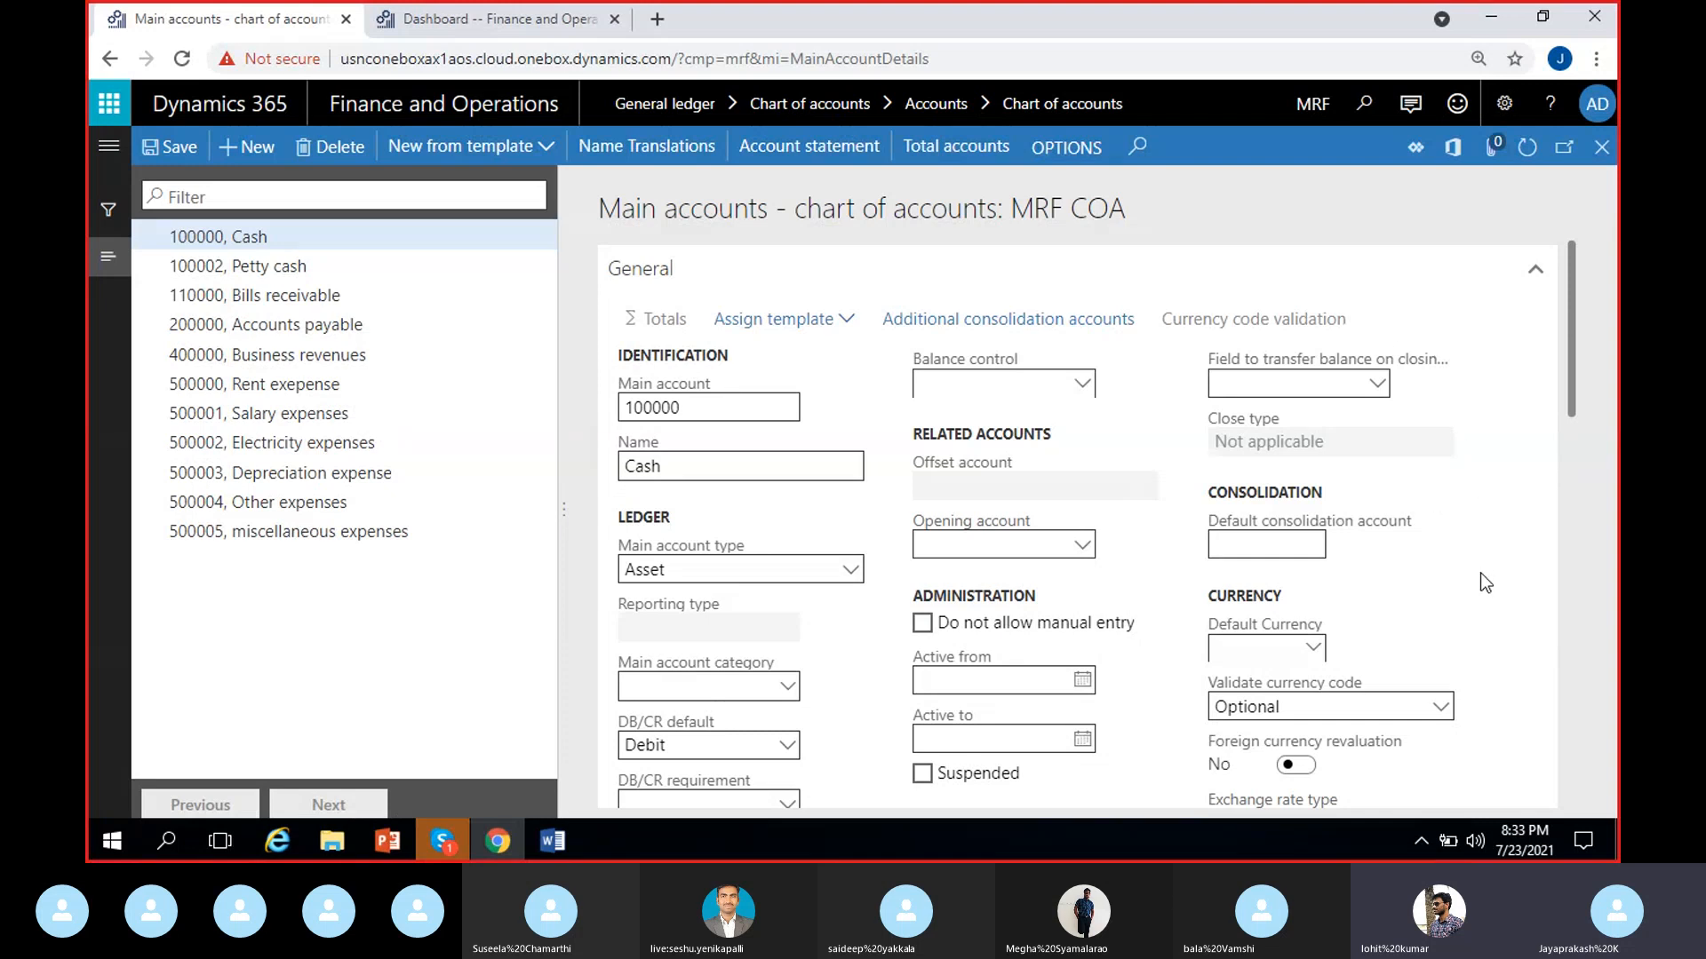
scroll(1481, 578, down, 1)
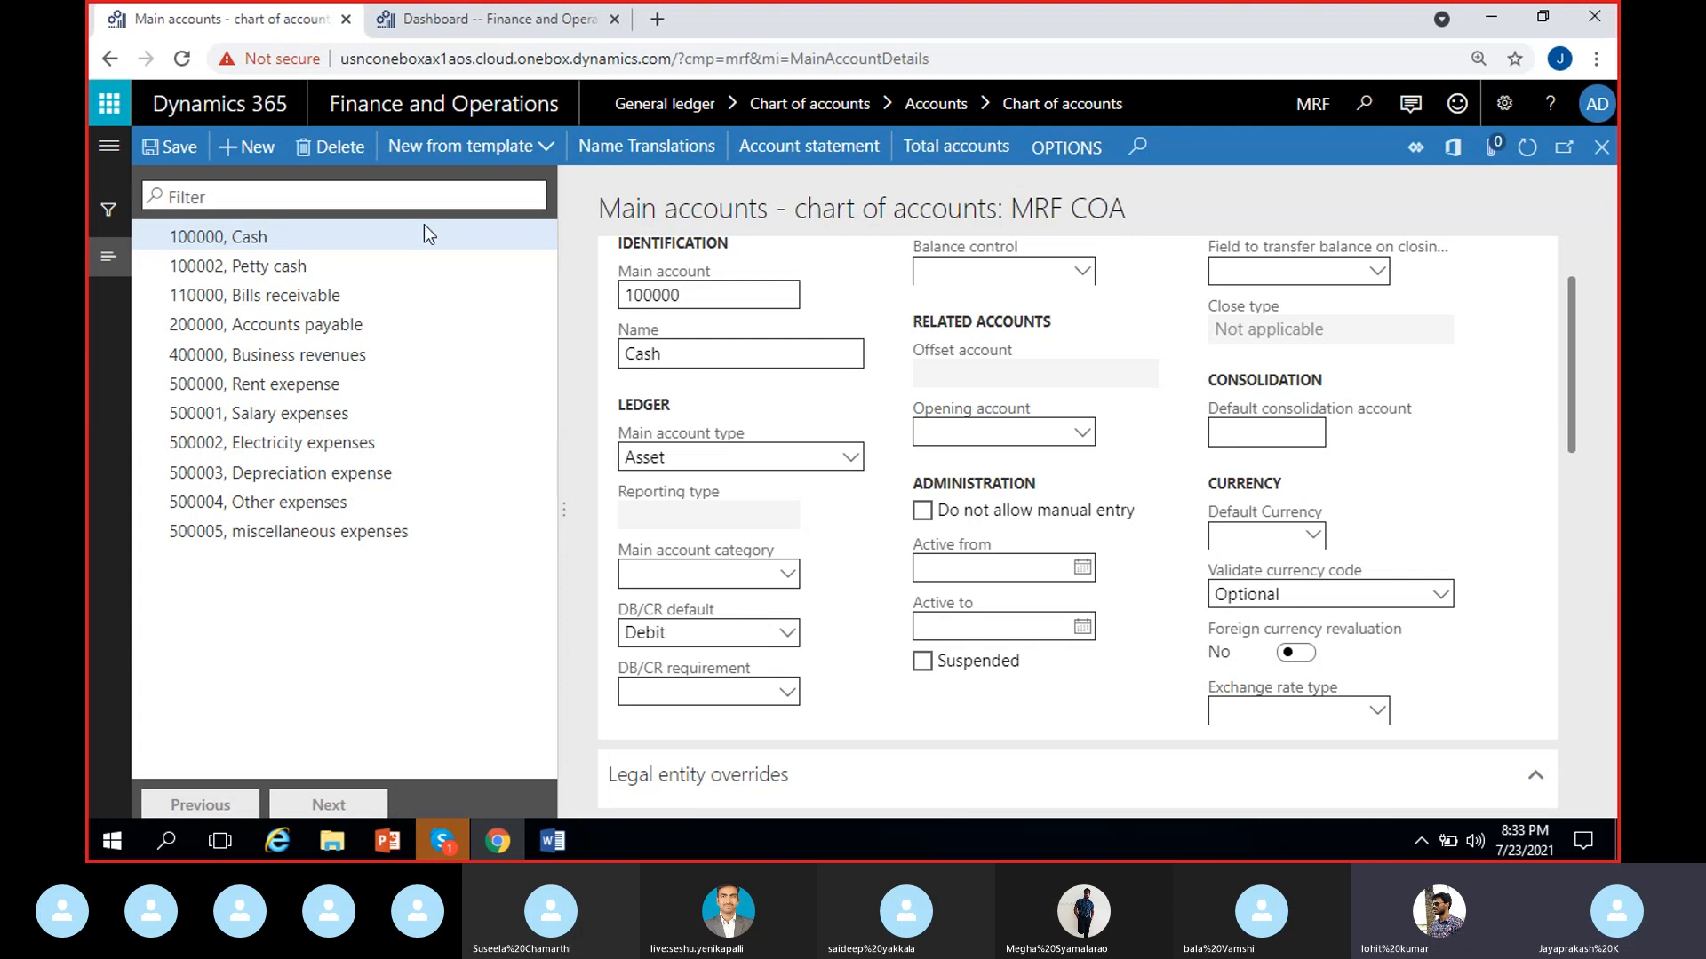
- Examine the Cash account's consolidation account and default currency fields
click(355, 245)
click(1247, 435)
mouse_move(1242, 594)
click(1286, 434)
scroll(1432, 539, down, 1)
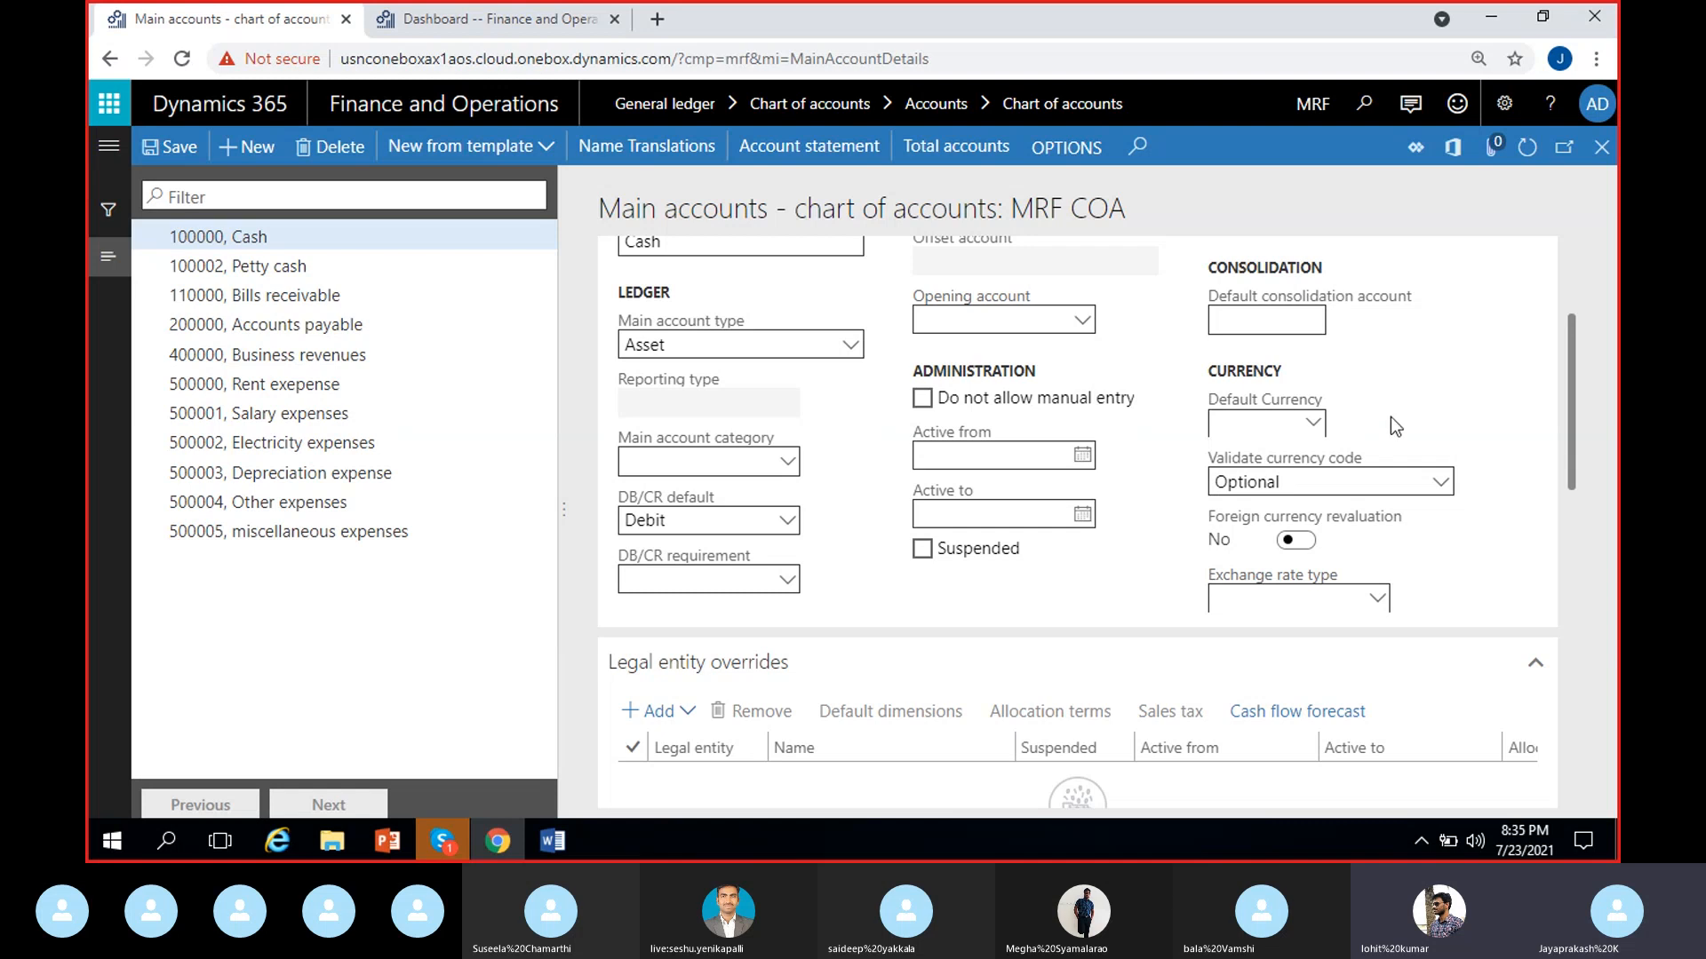
click(1277, 420)
click(1415, 415)
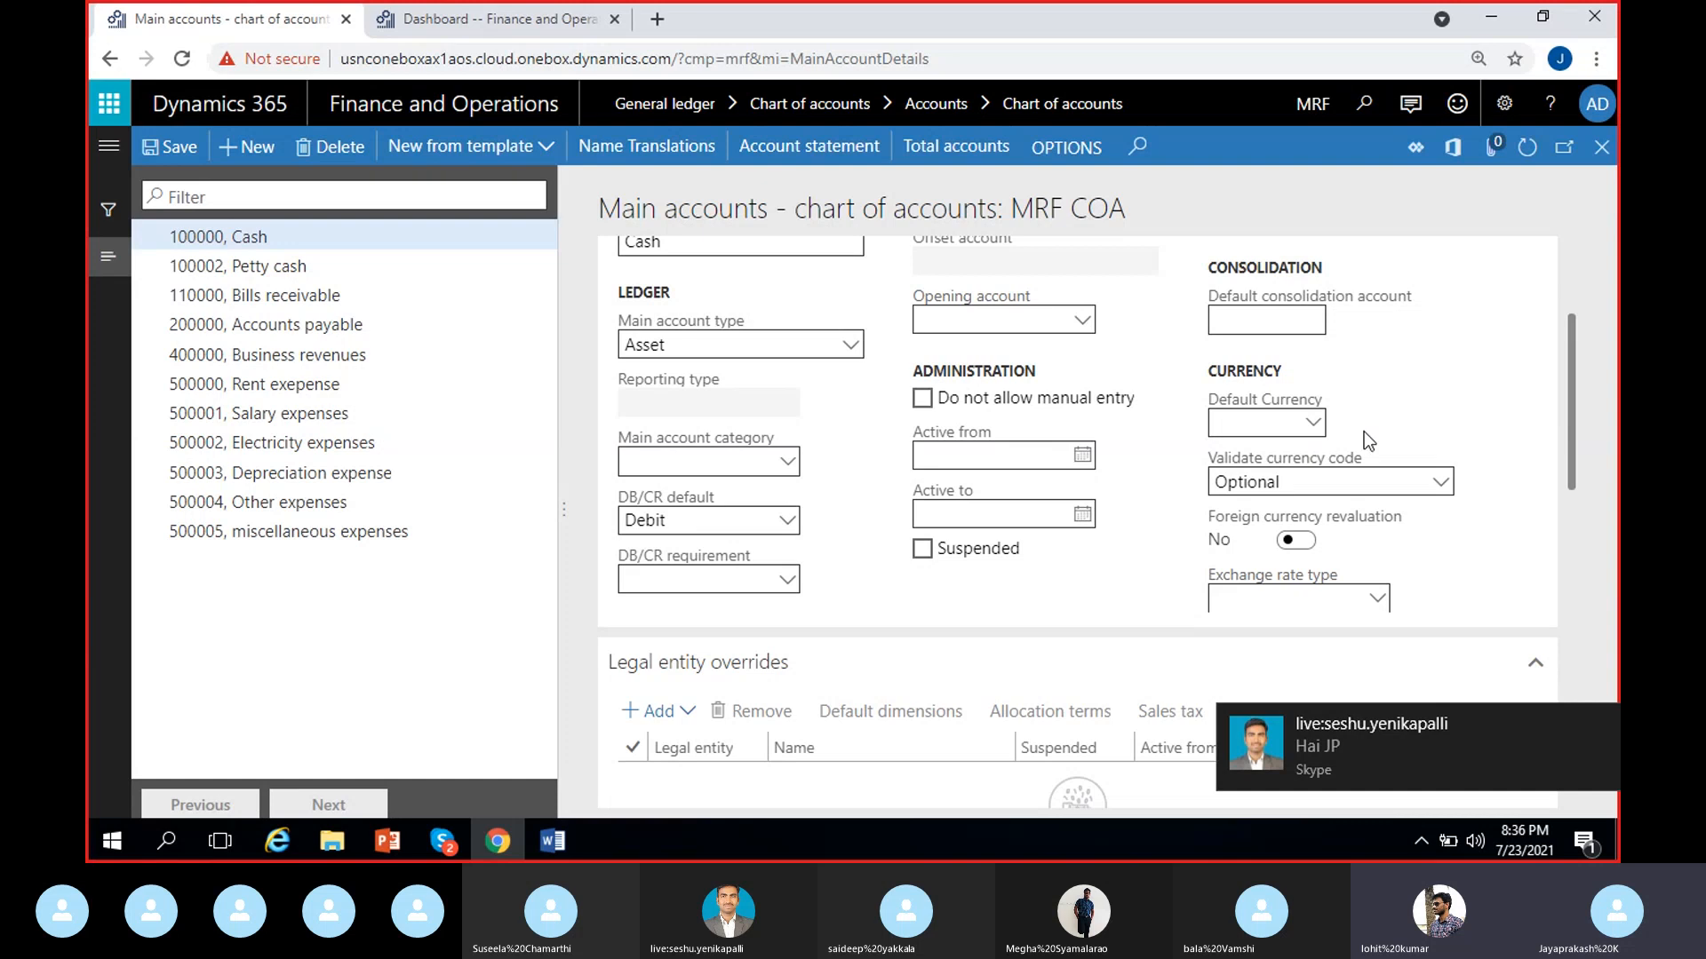
- Dismiss the chat notification, check the Skype call window and return to the main accounts page
click(1599, 723)
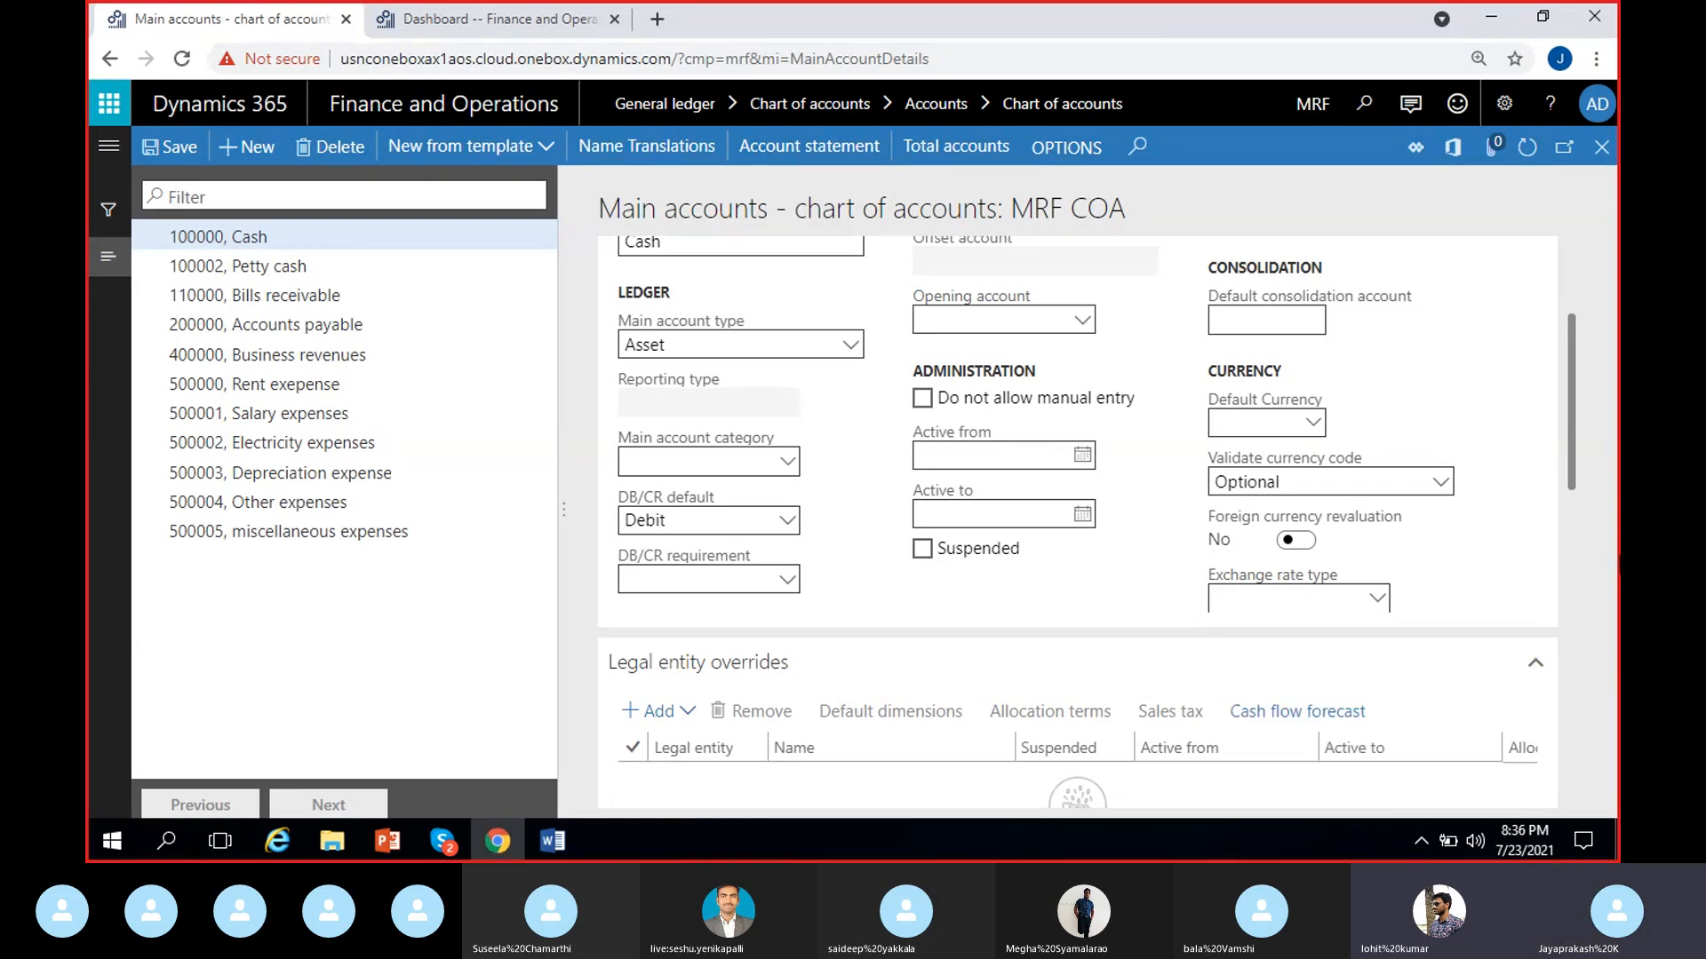
click(444, 840)
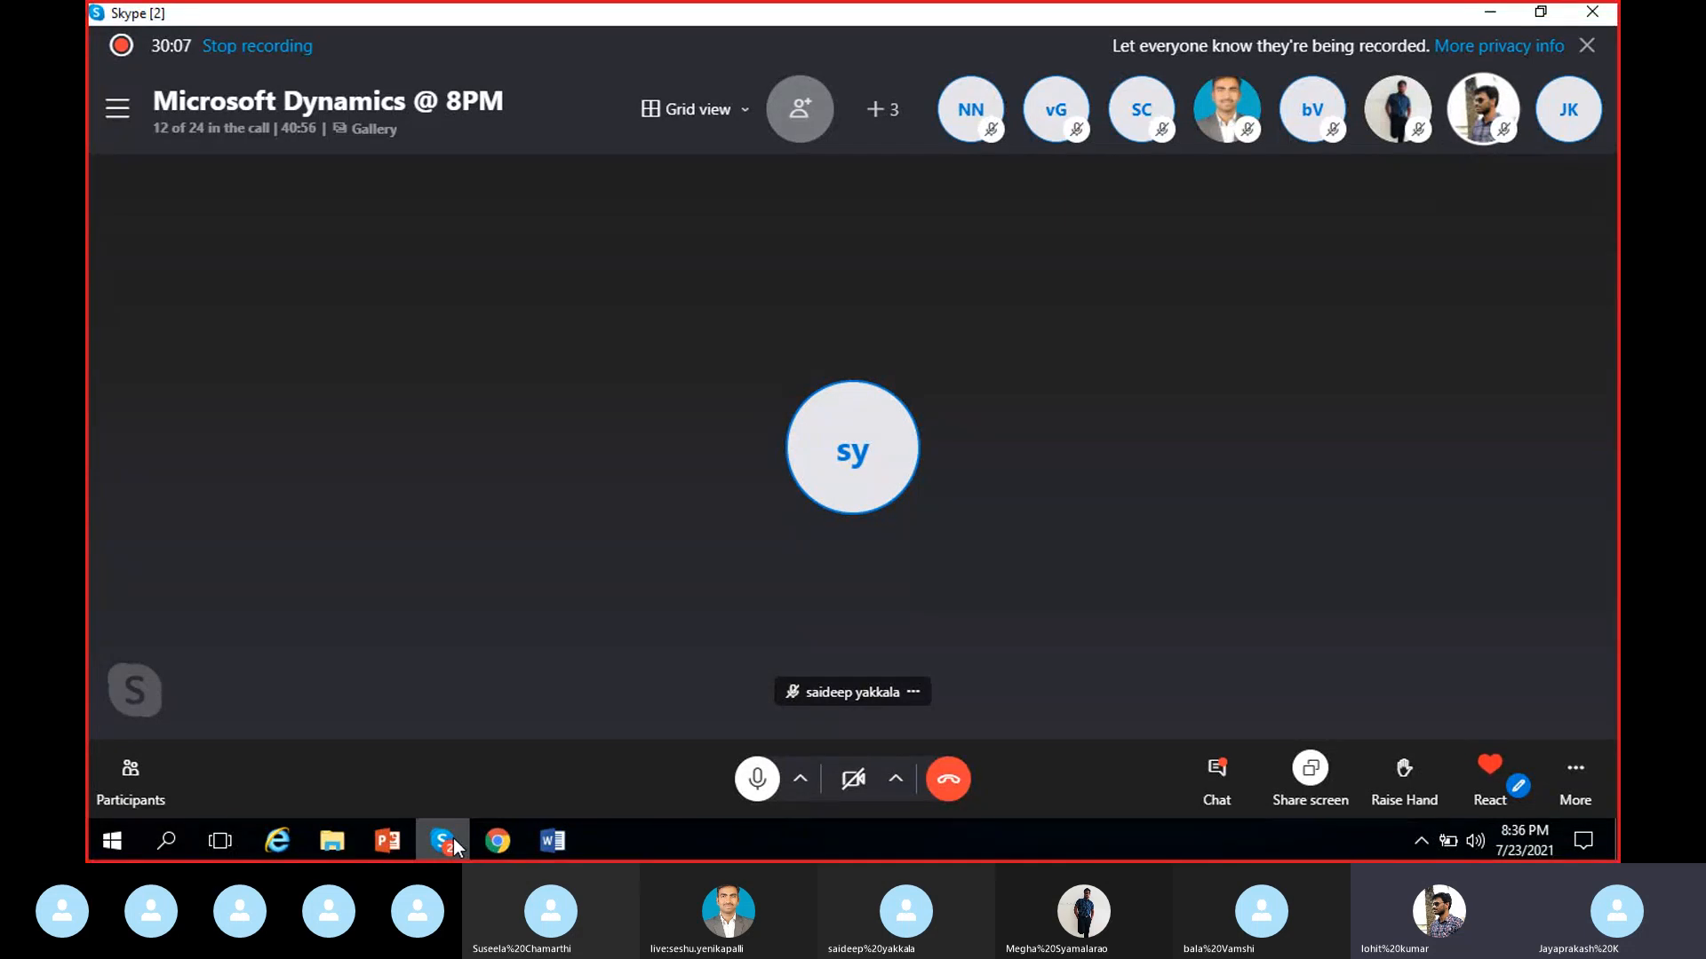
click(453, 847)
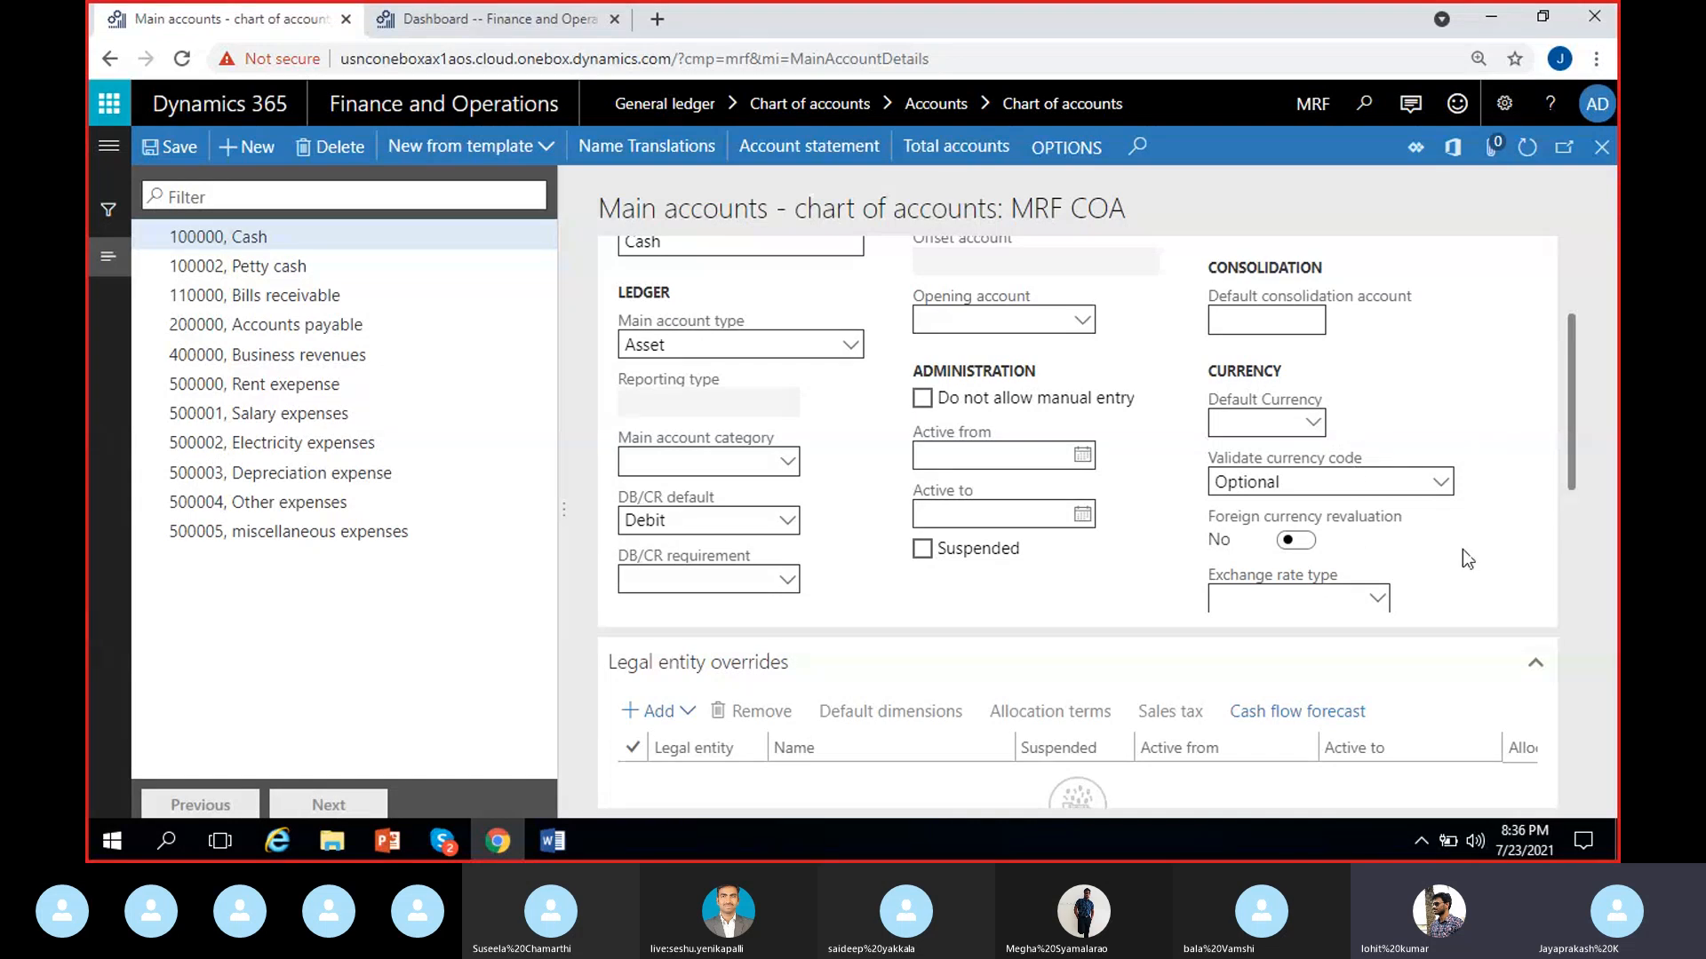
- Look over the available options for validating the Cash account's currency code
drag(1576, 425, 1464, 451)
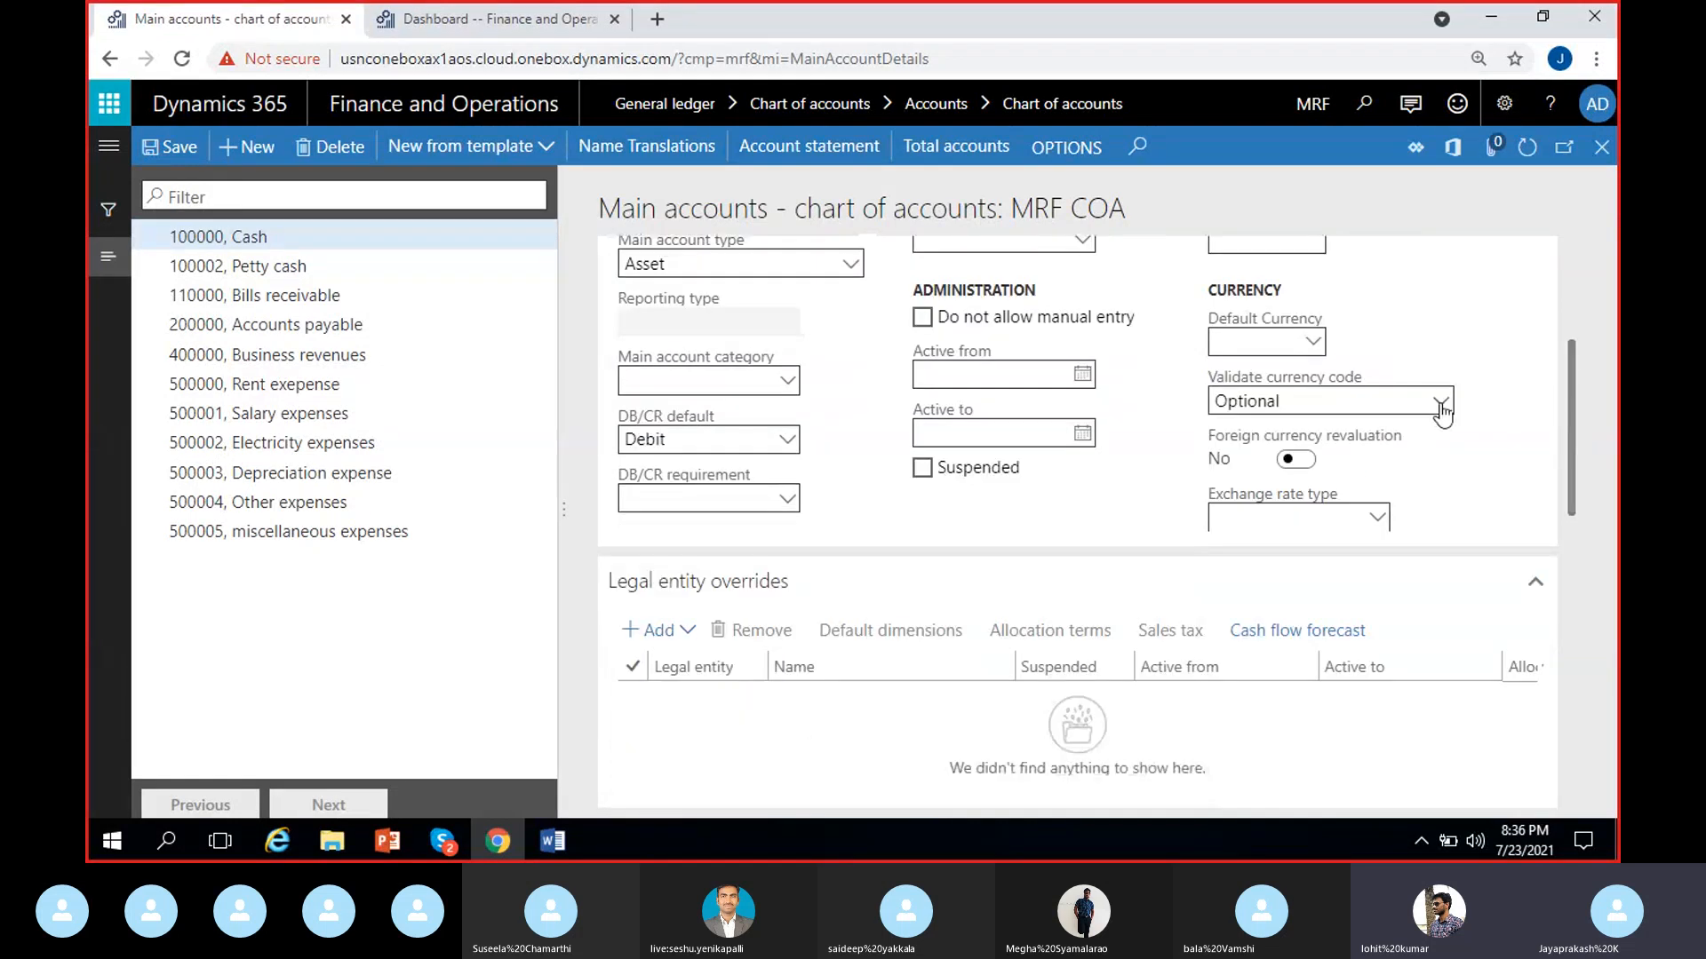
click(1439, 404)
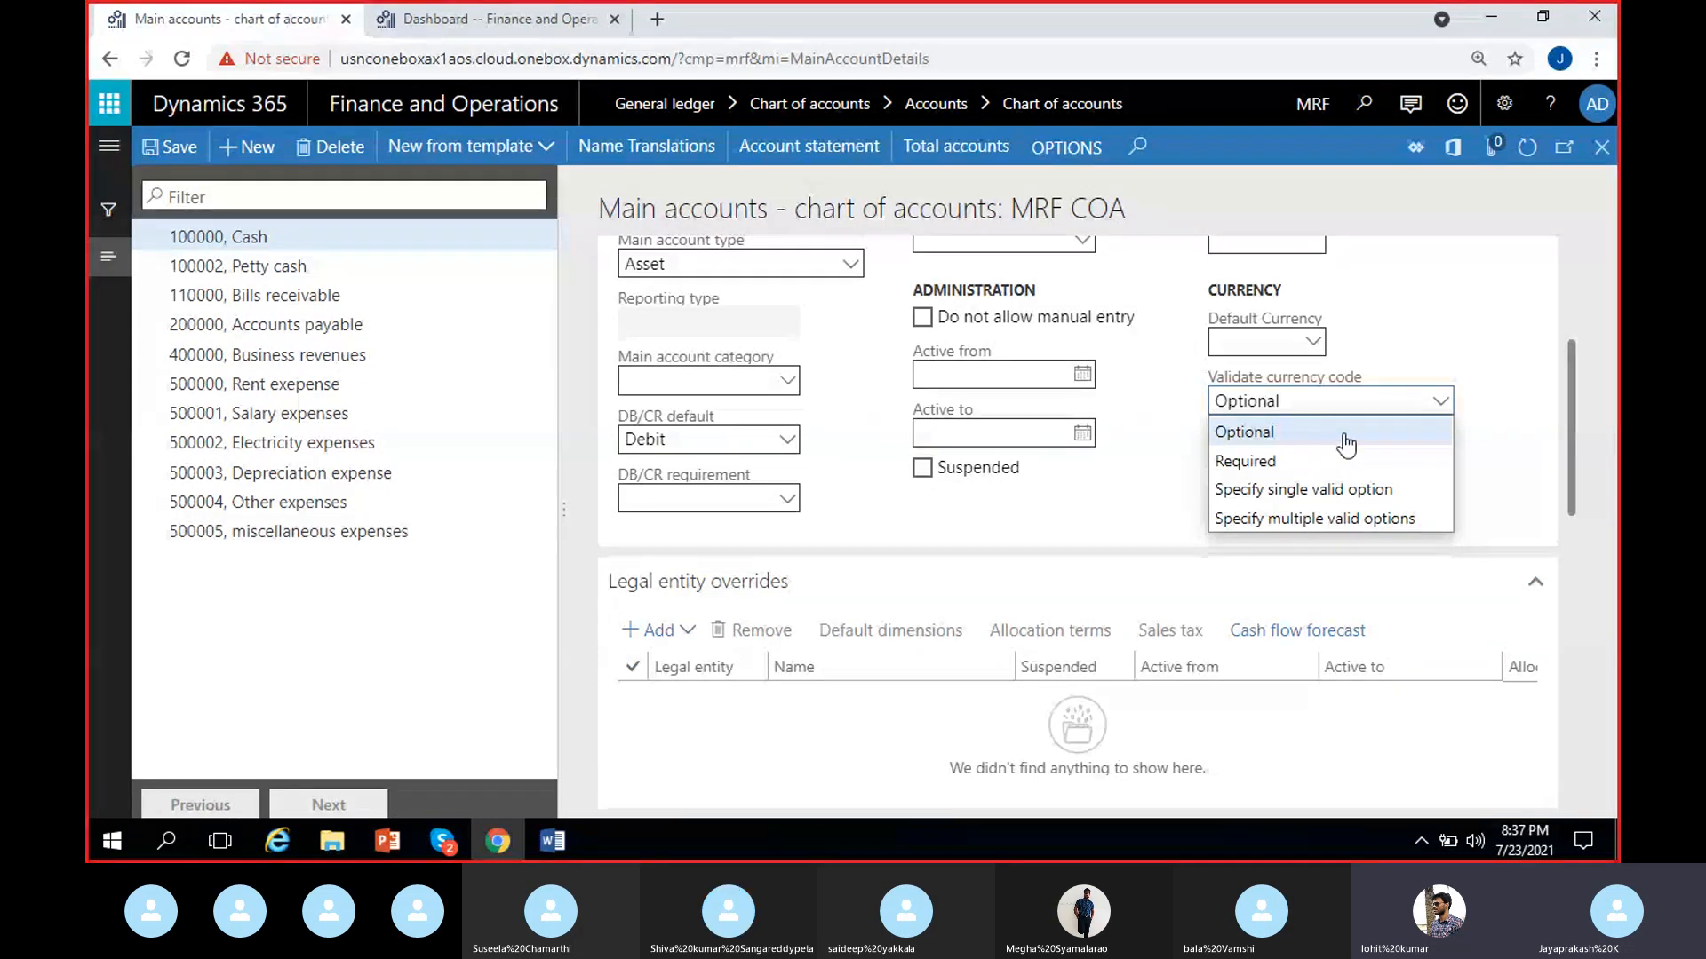
click(1500, 428)
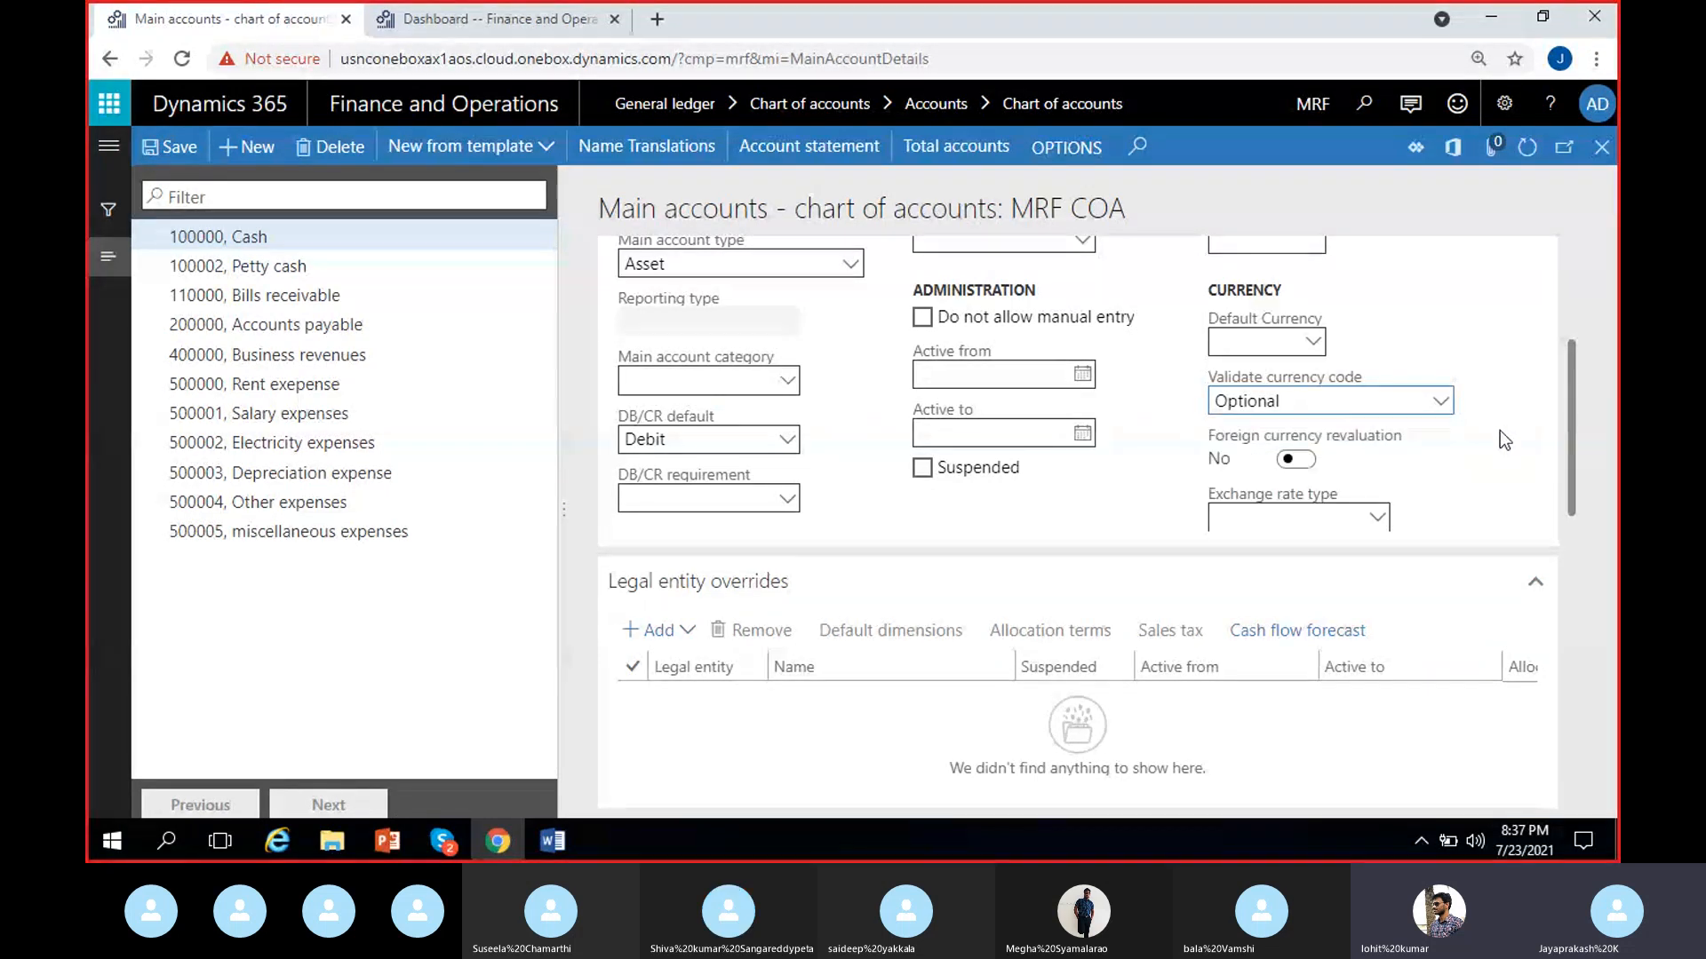
- Try EUR as the default currency of the Cash account
click(1312, 348)
text(ey)
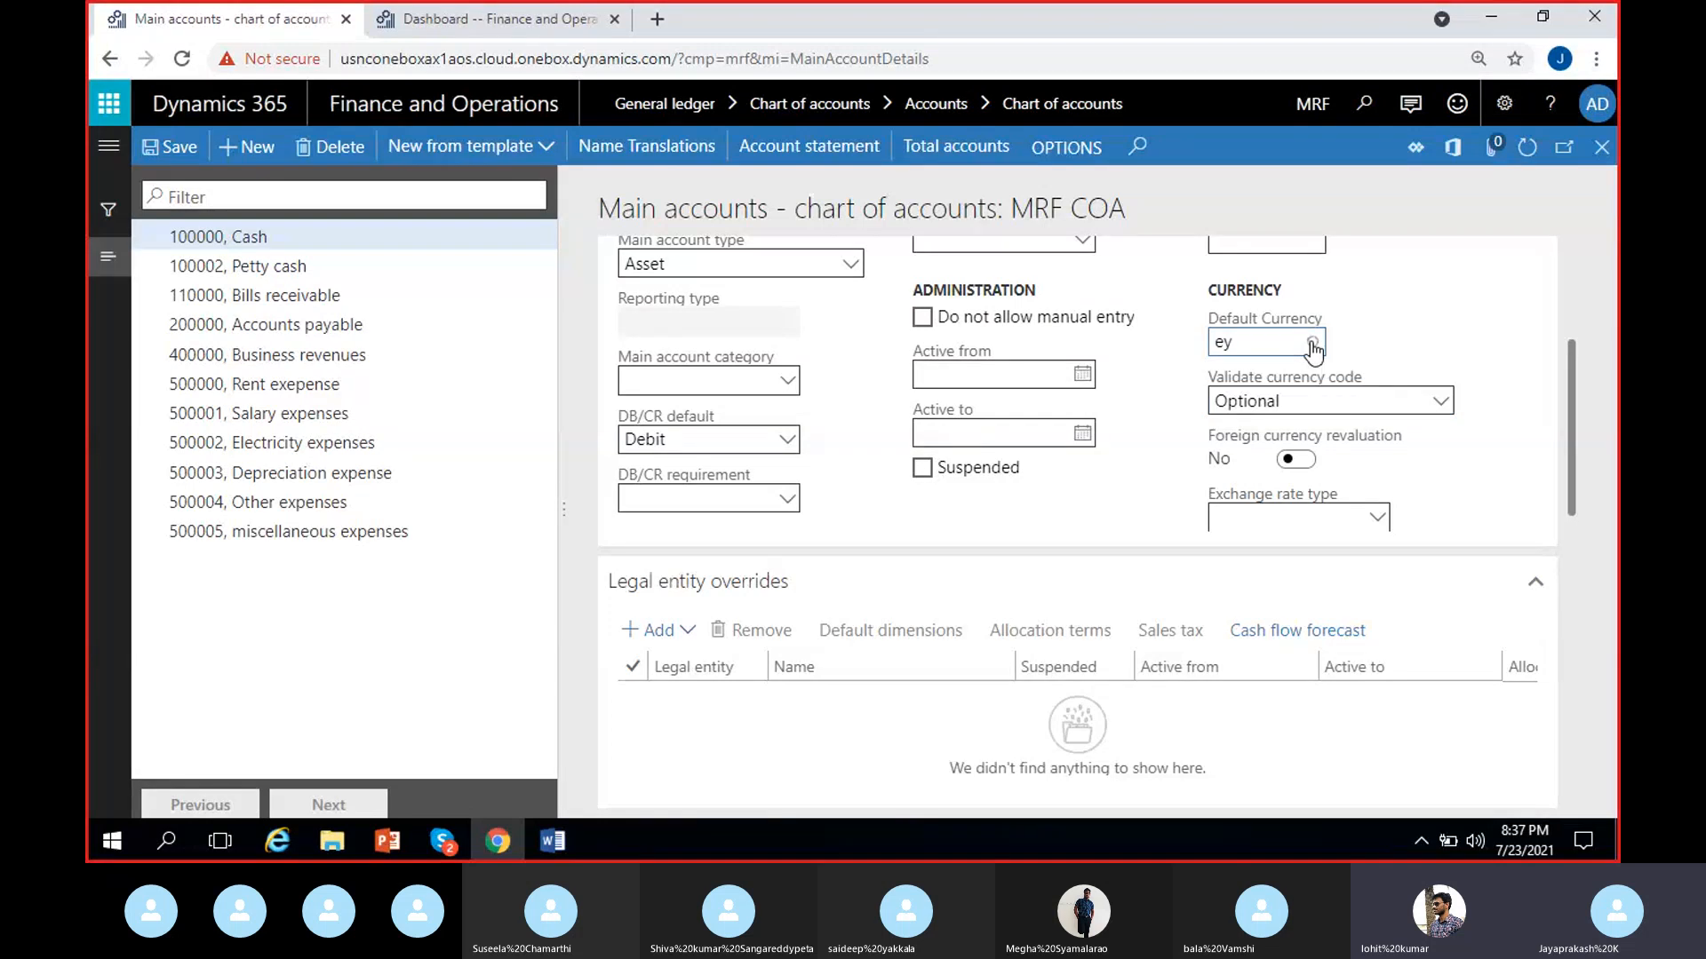
key(BackSpace)
text(ur)
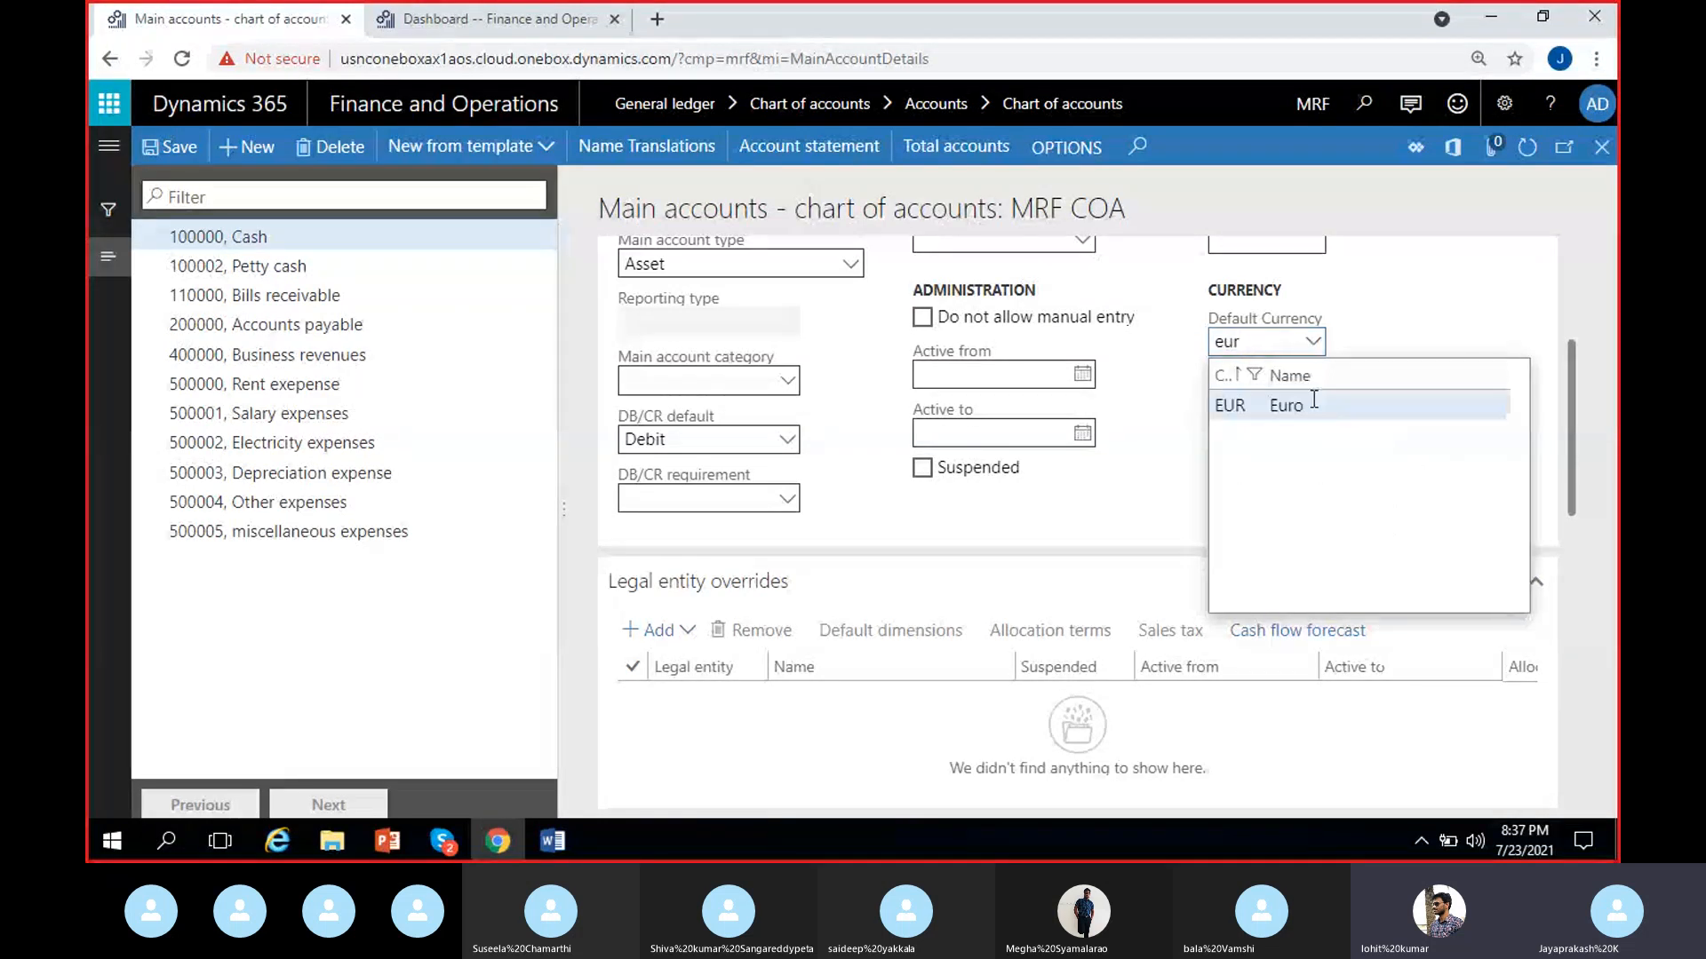
click(1314, 402)
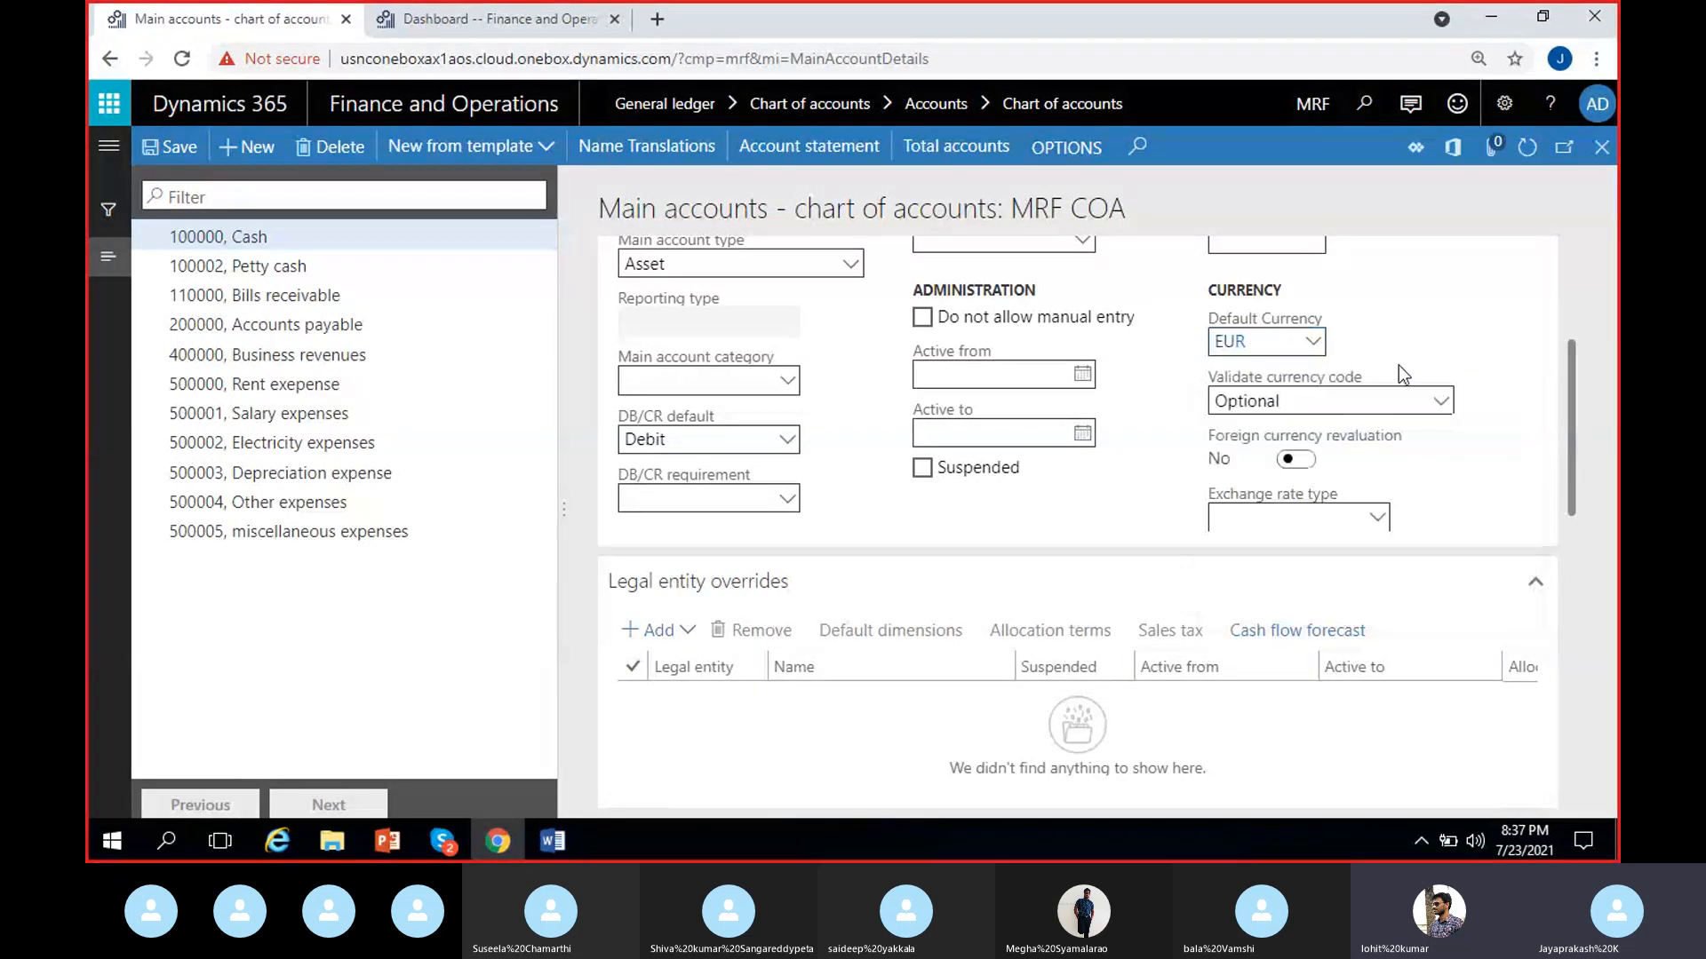
- Review the Validate currency code options with the EUR default currency in place, without changing the selection
click(1441, 400)
click(1499, 436)
click(1441, 402)
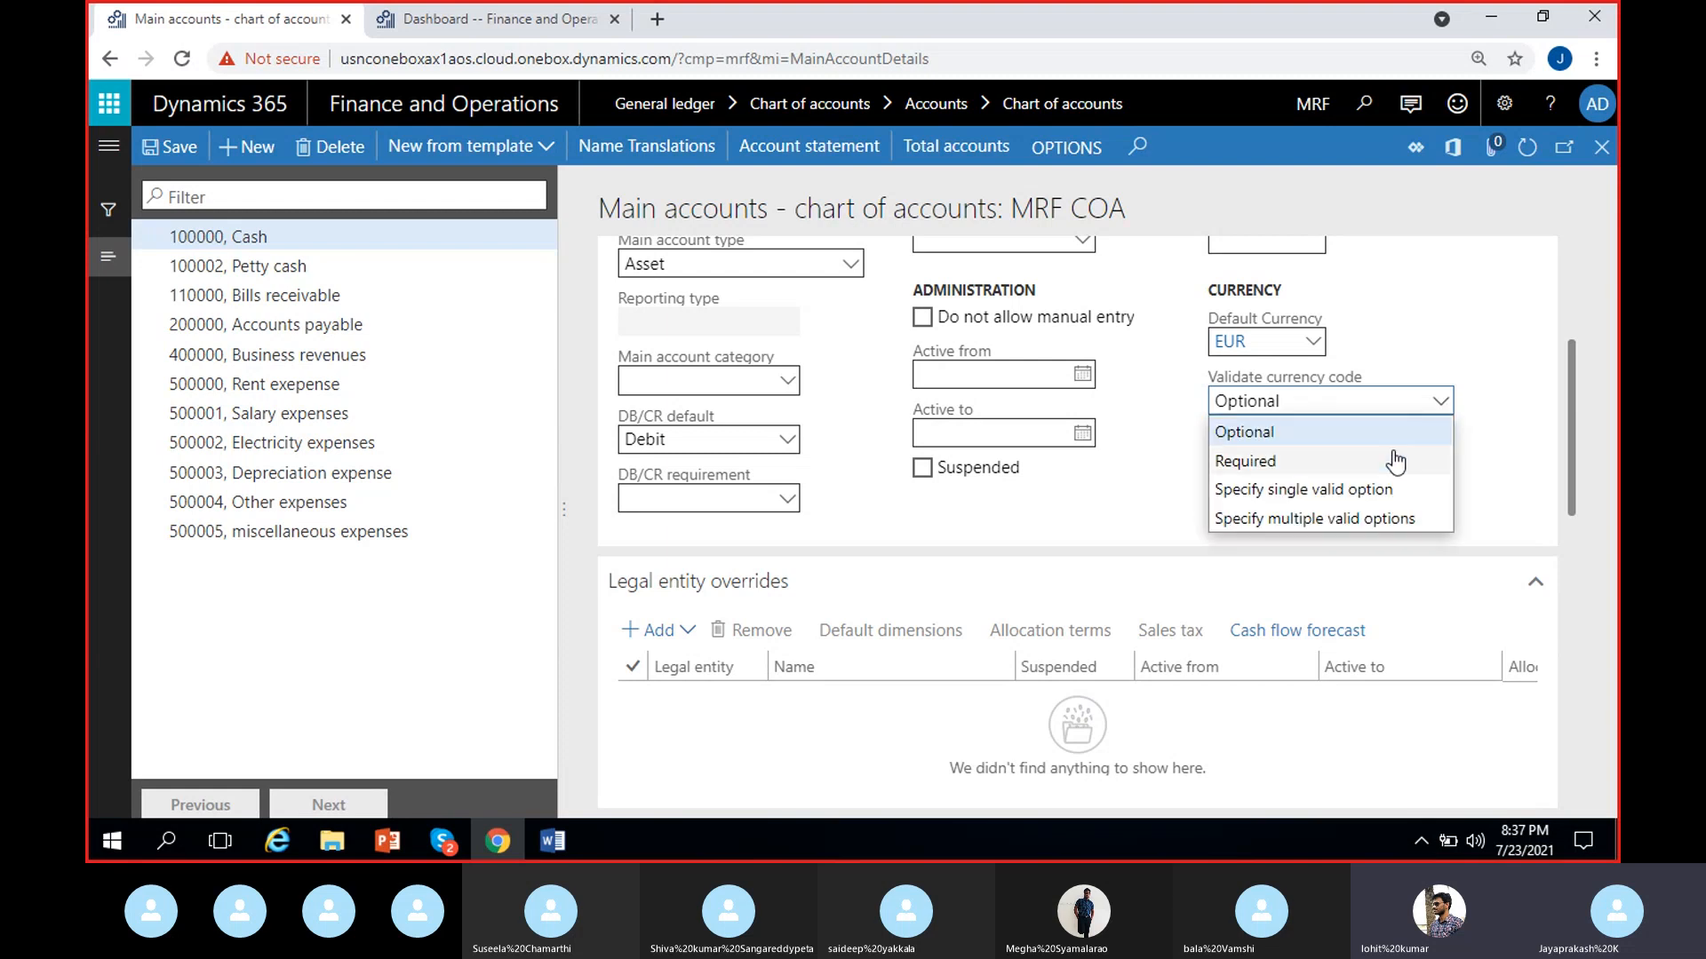
click(1495, 410)
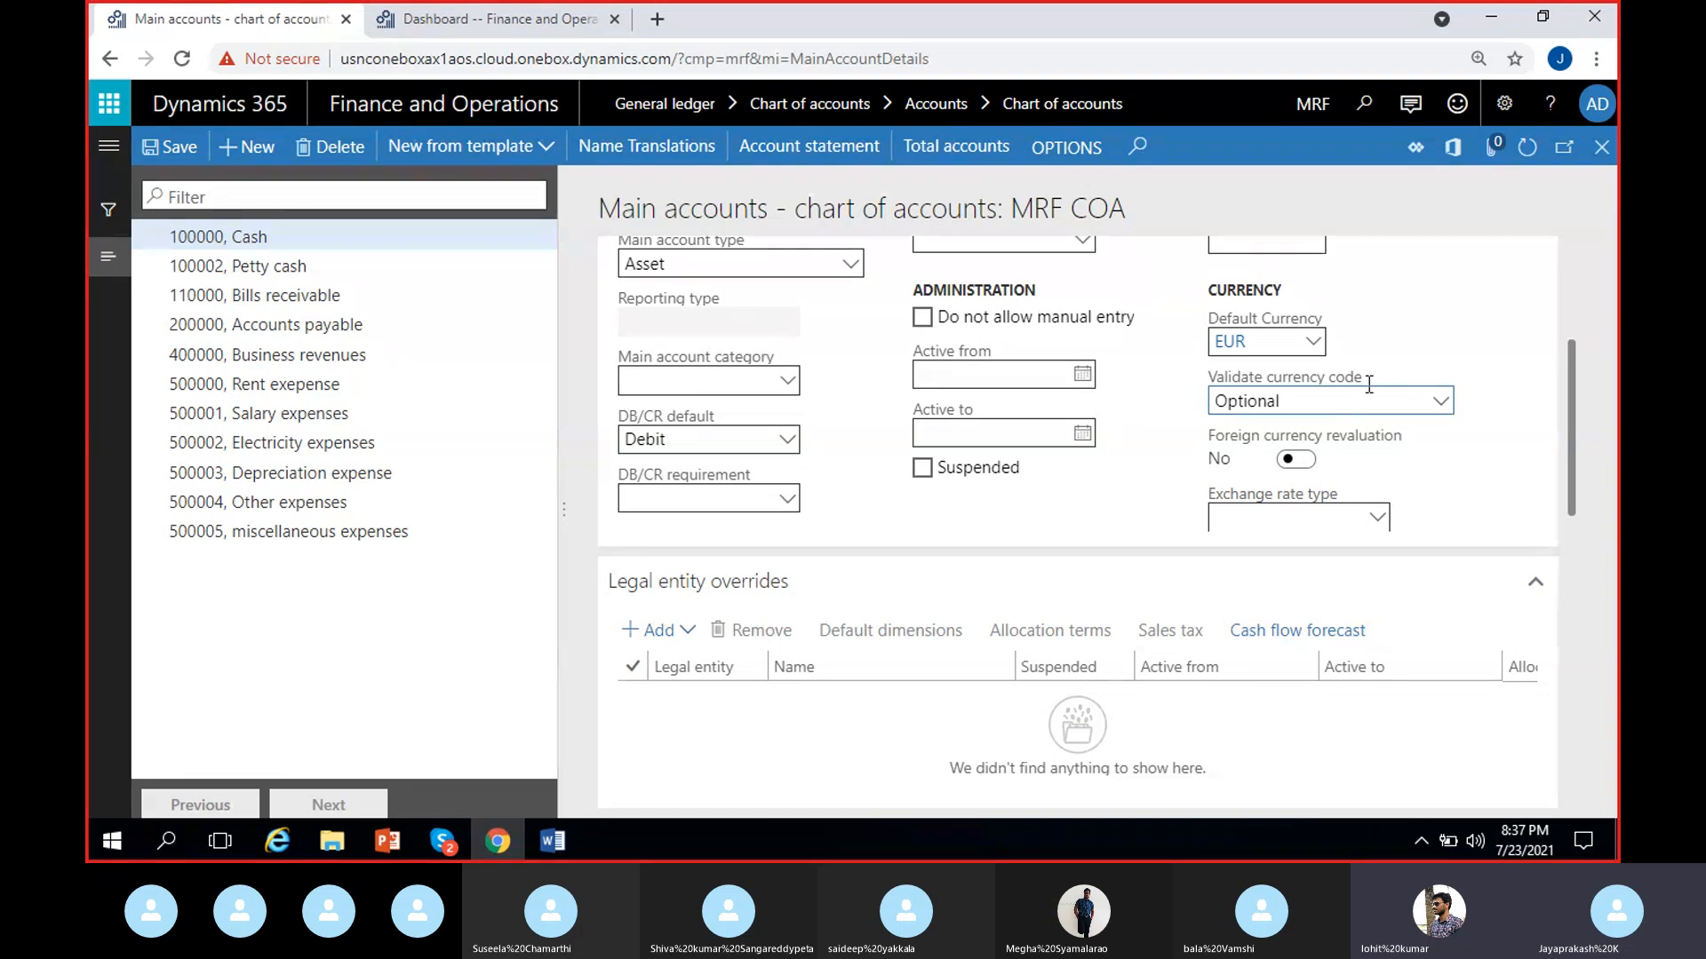
click(1448, 404)
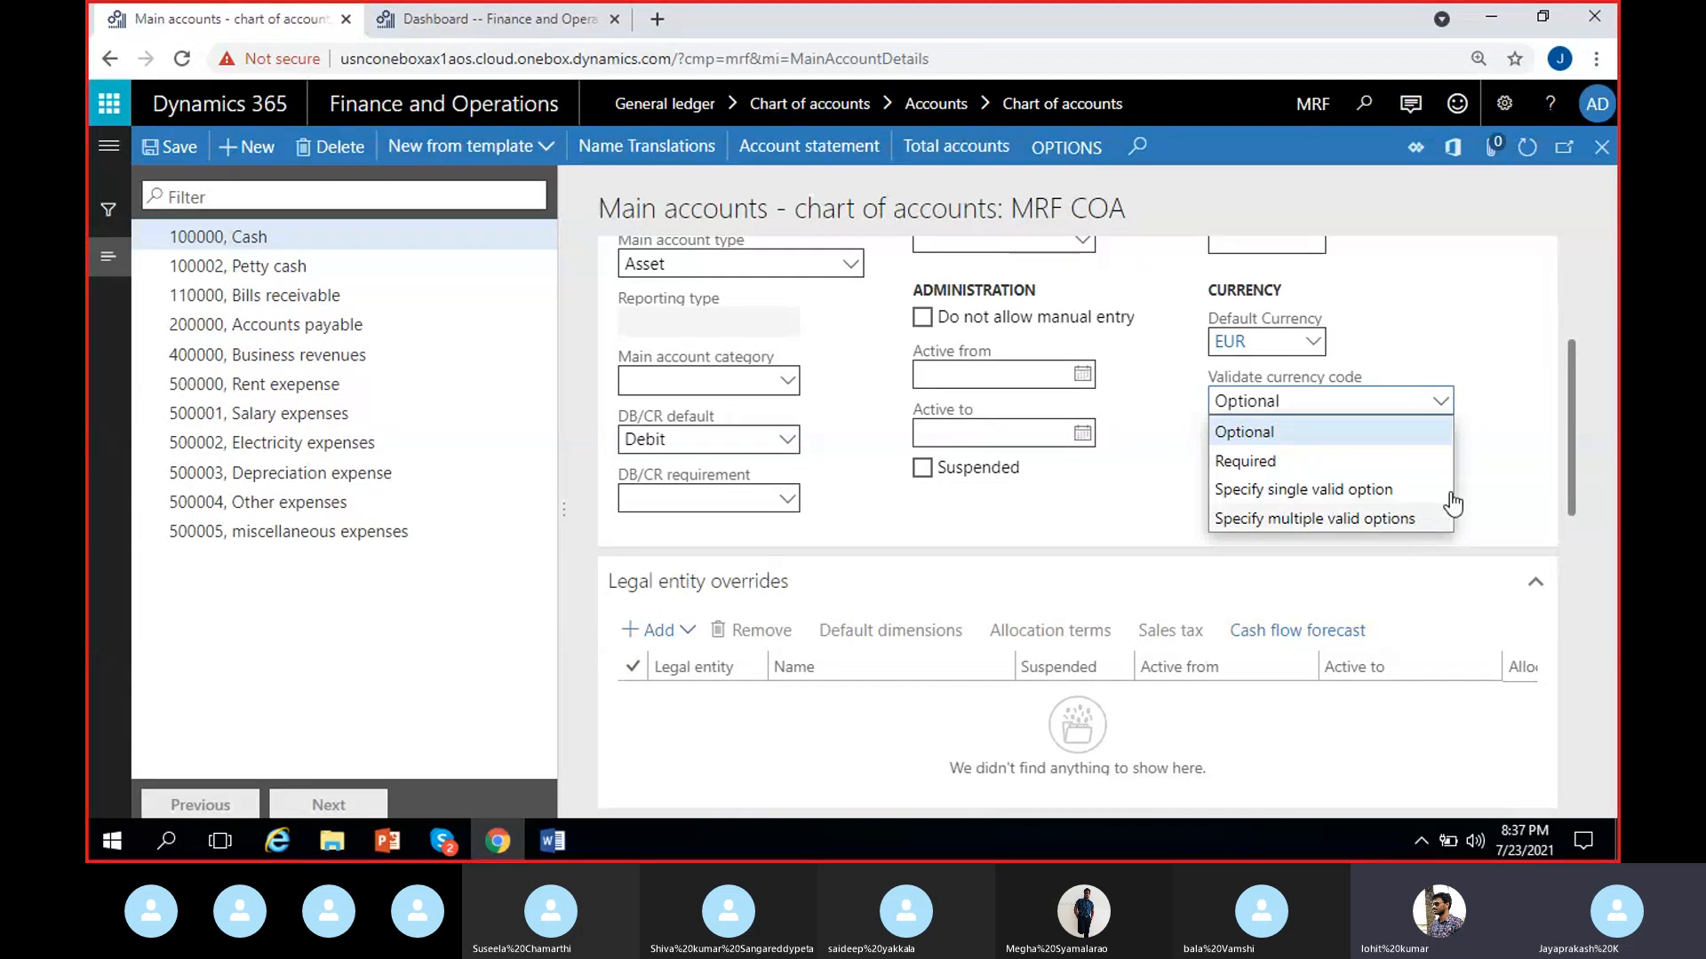
click(1498, 398)
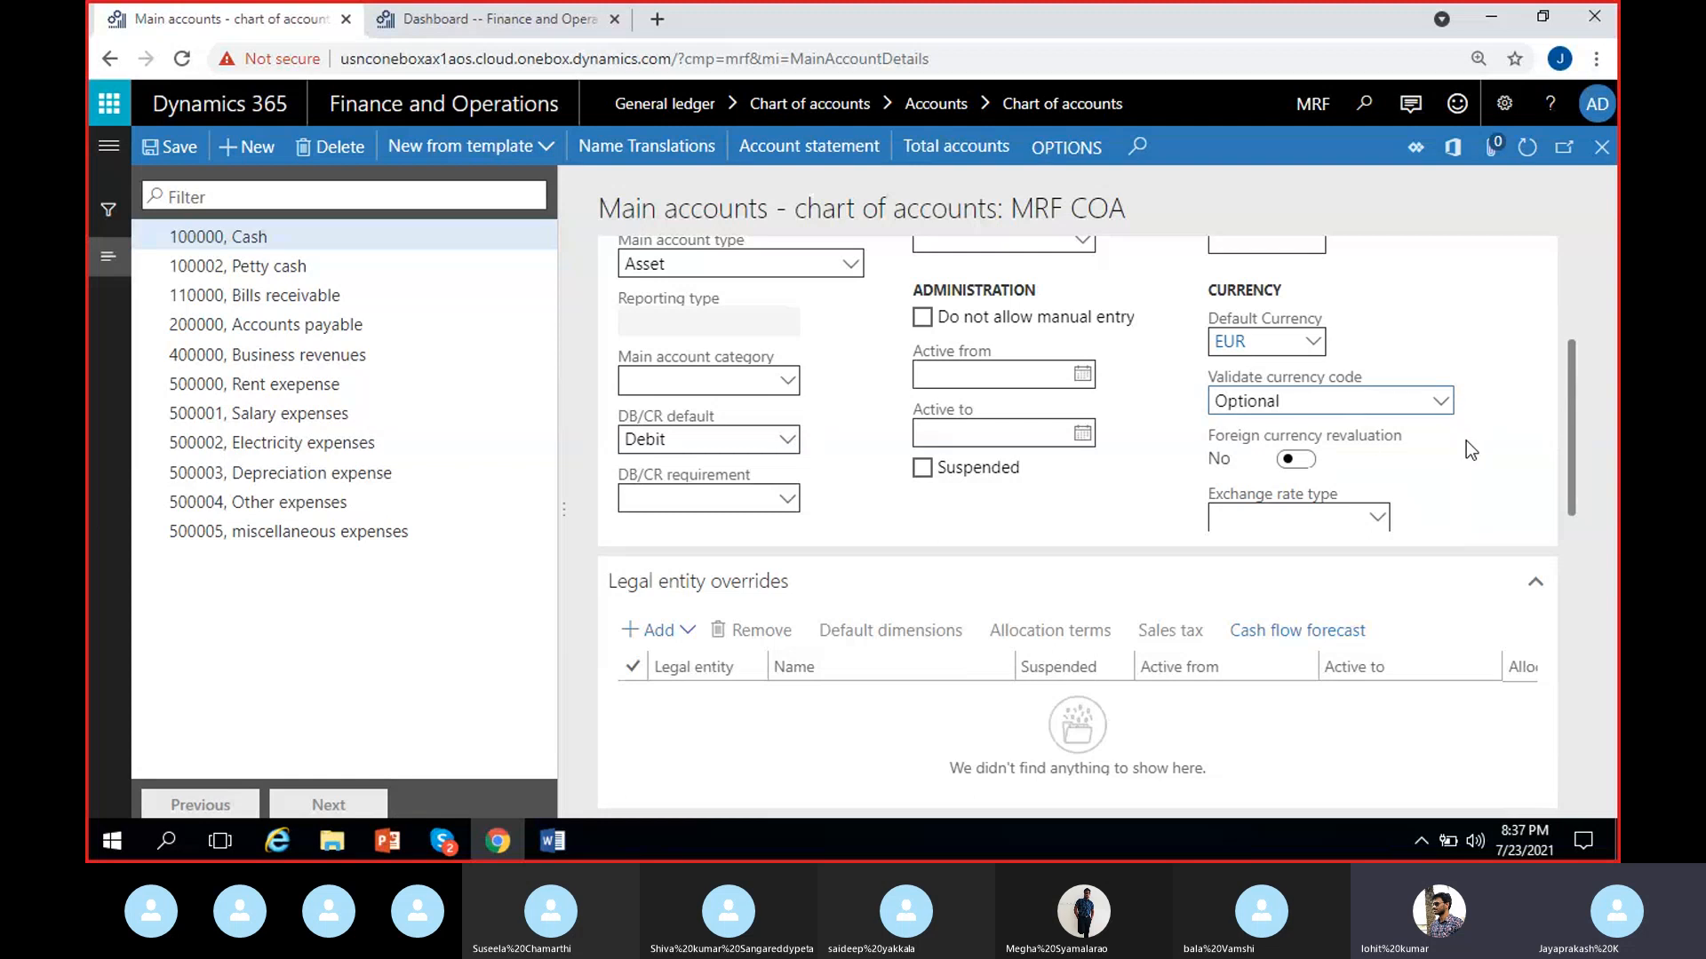
- Clear the Cash account's default currency and recheck the currency code validation options
click(1275, 350)
key(BackSpace)
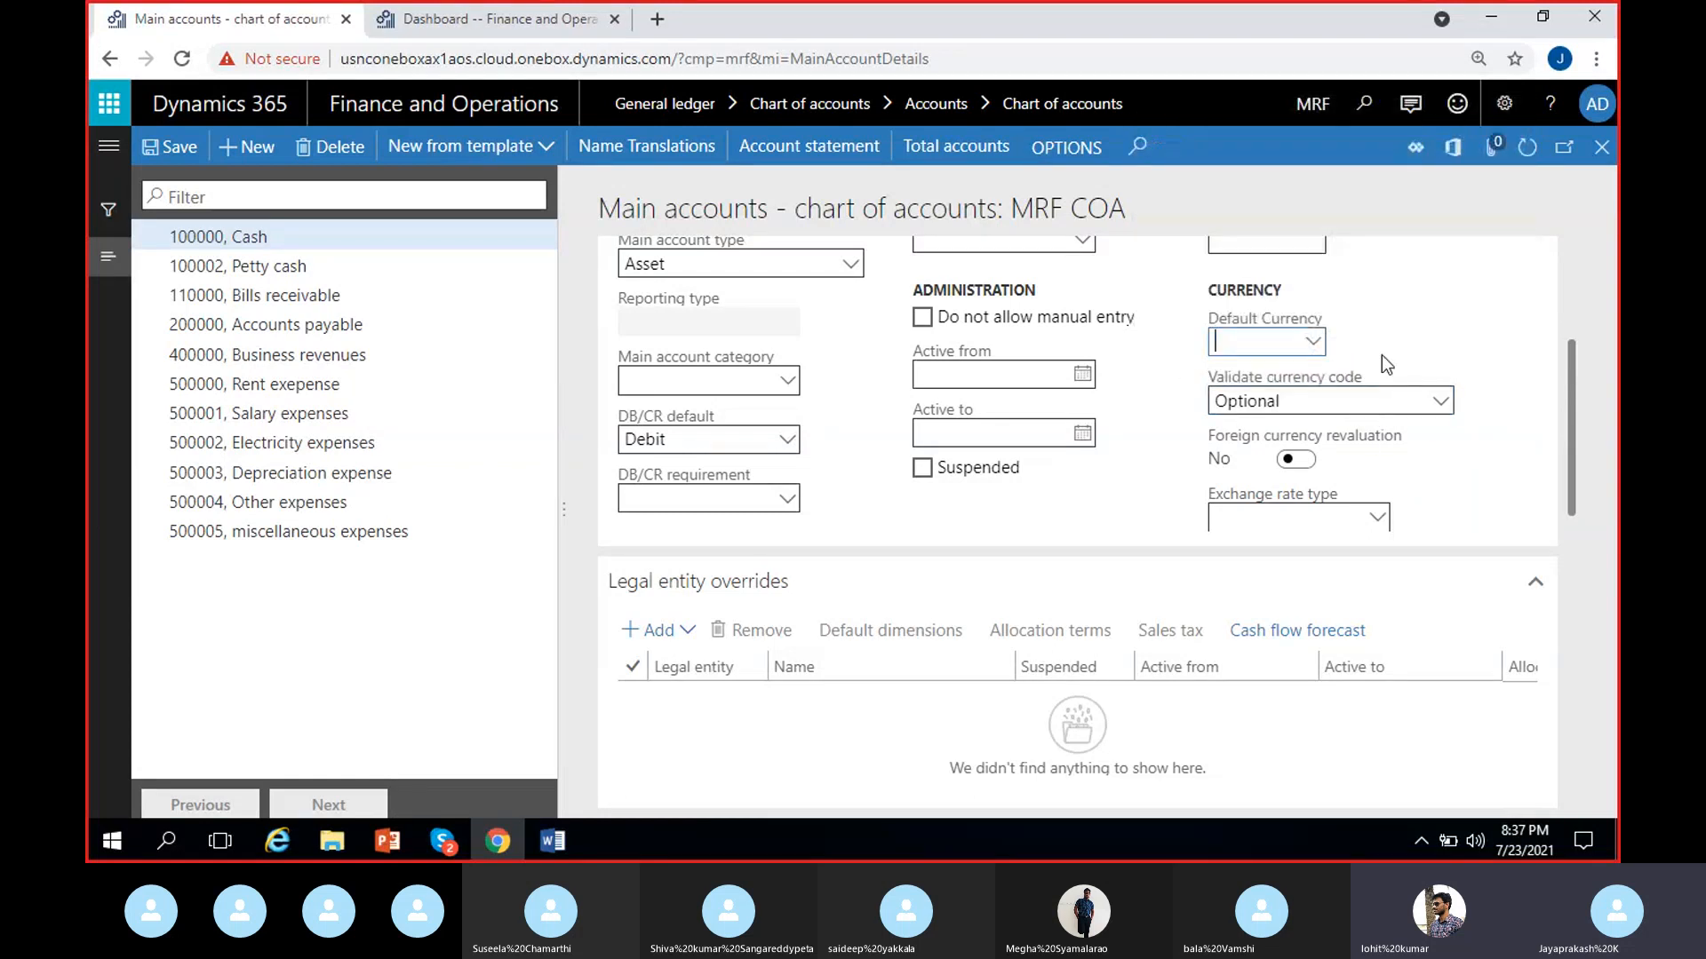
click(1440, 401)
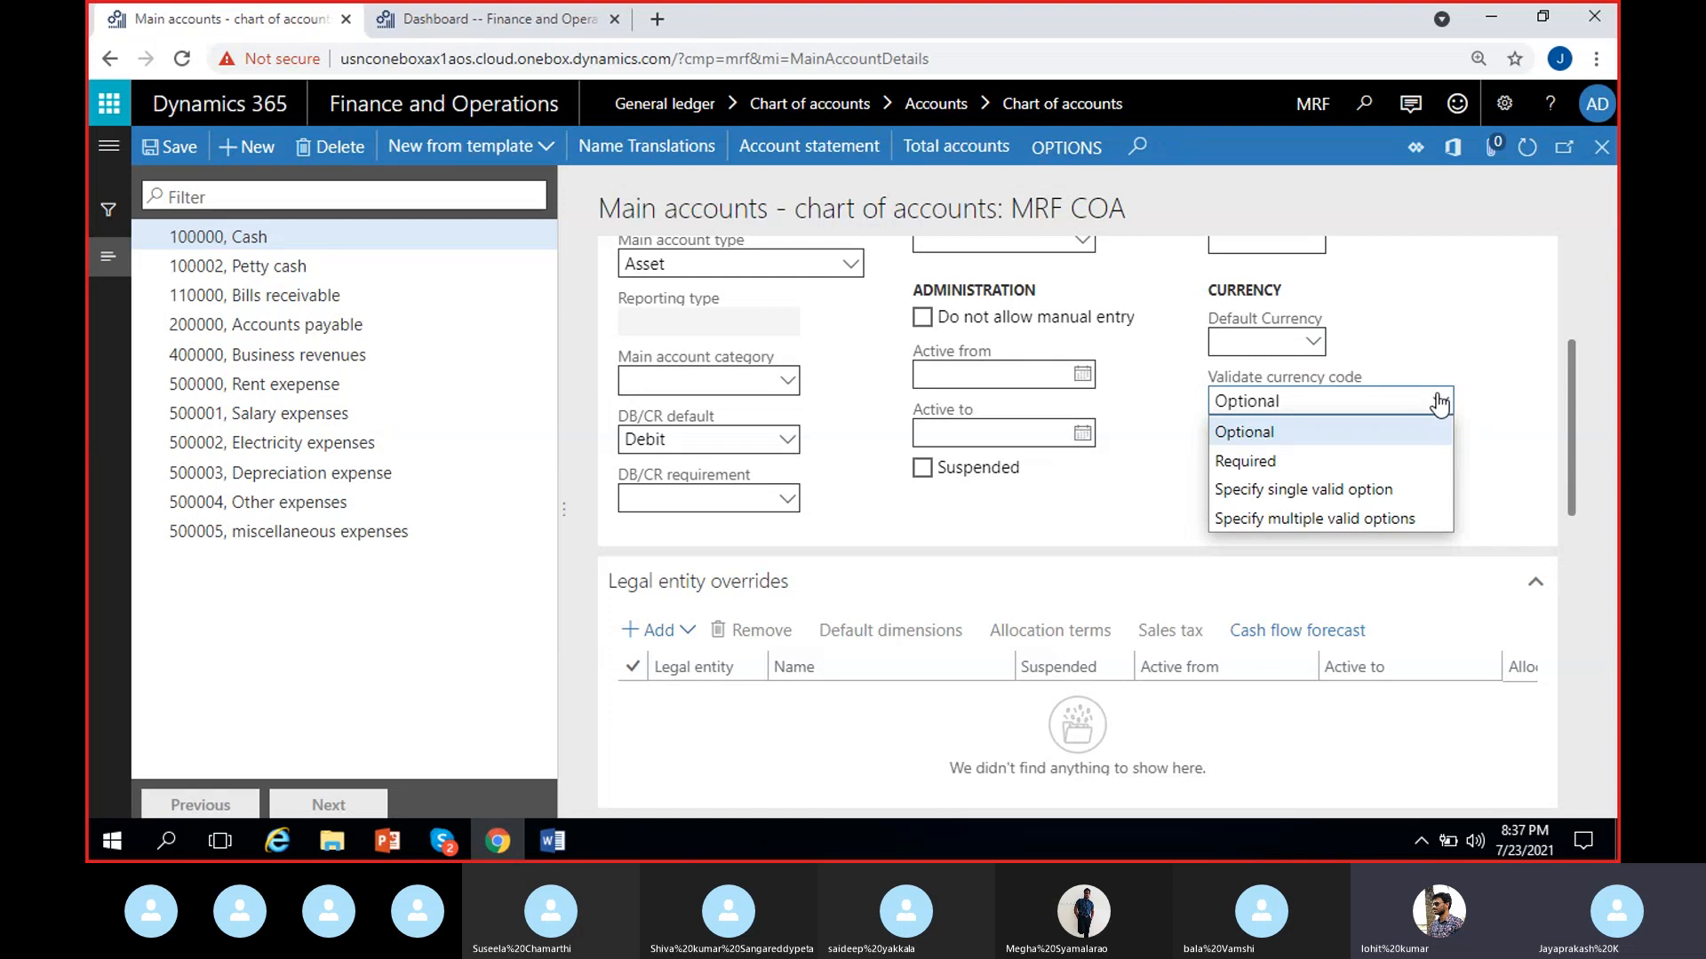
click(1440, 402)
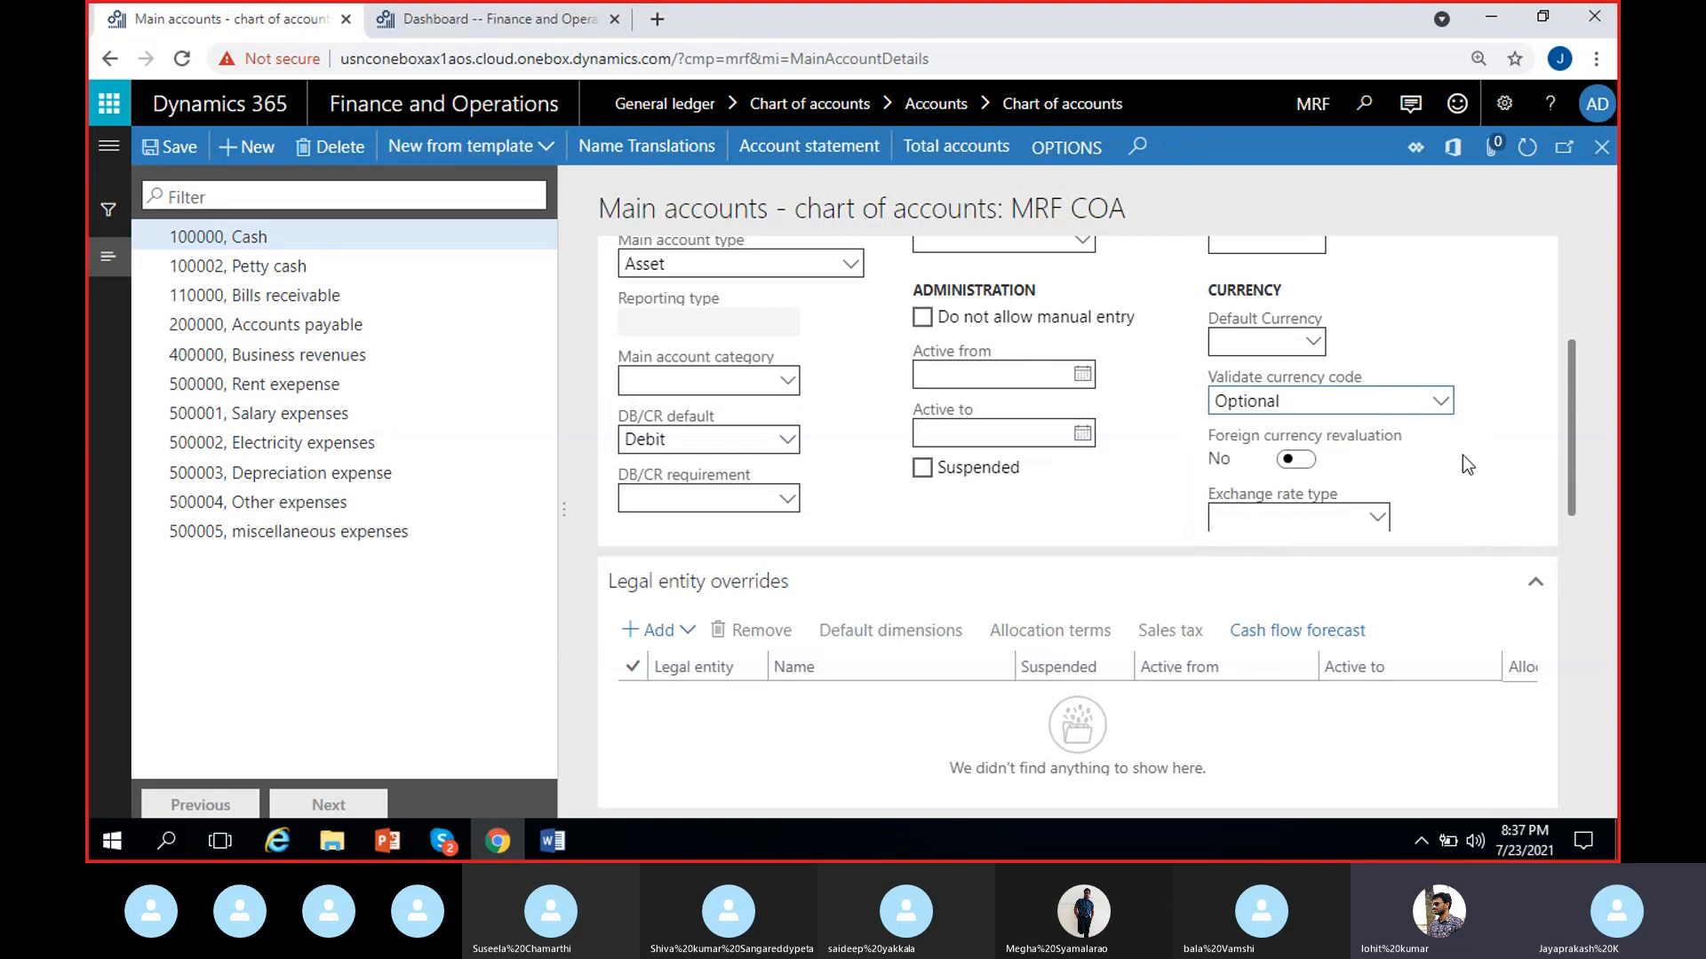
- Try the Foreign currency revaluation option on the Cash account and leave it set to No
scroll(1462, 456, down, 1)
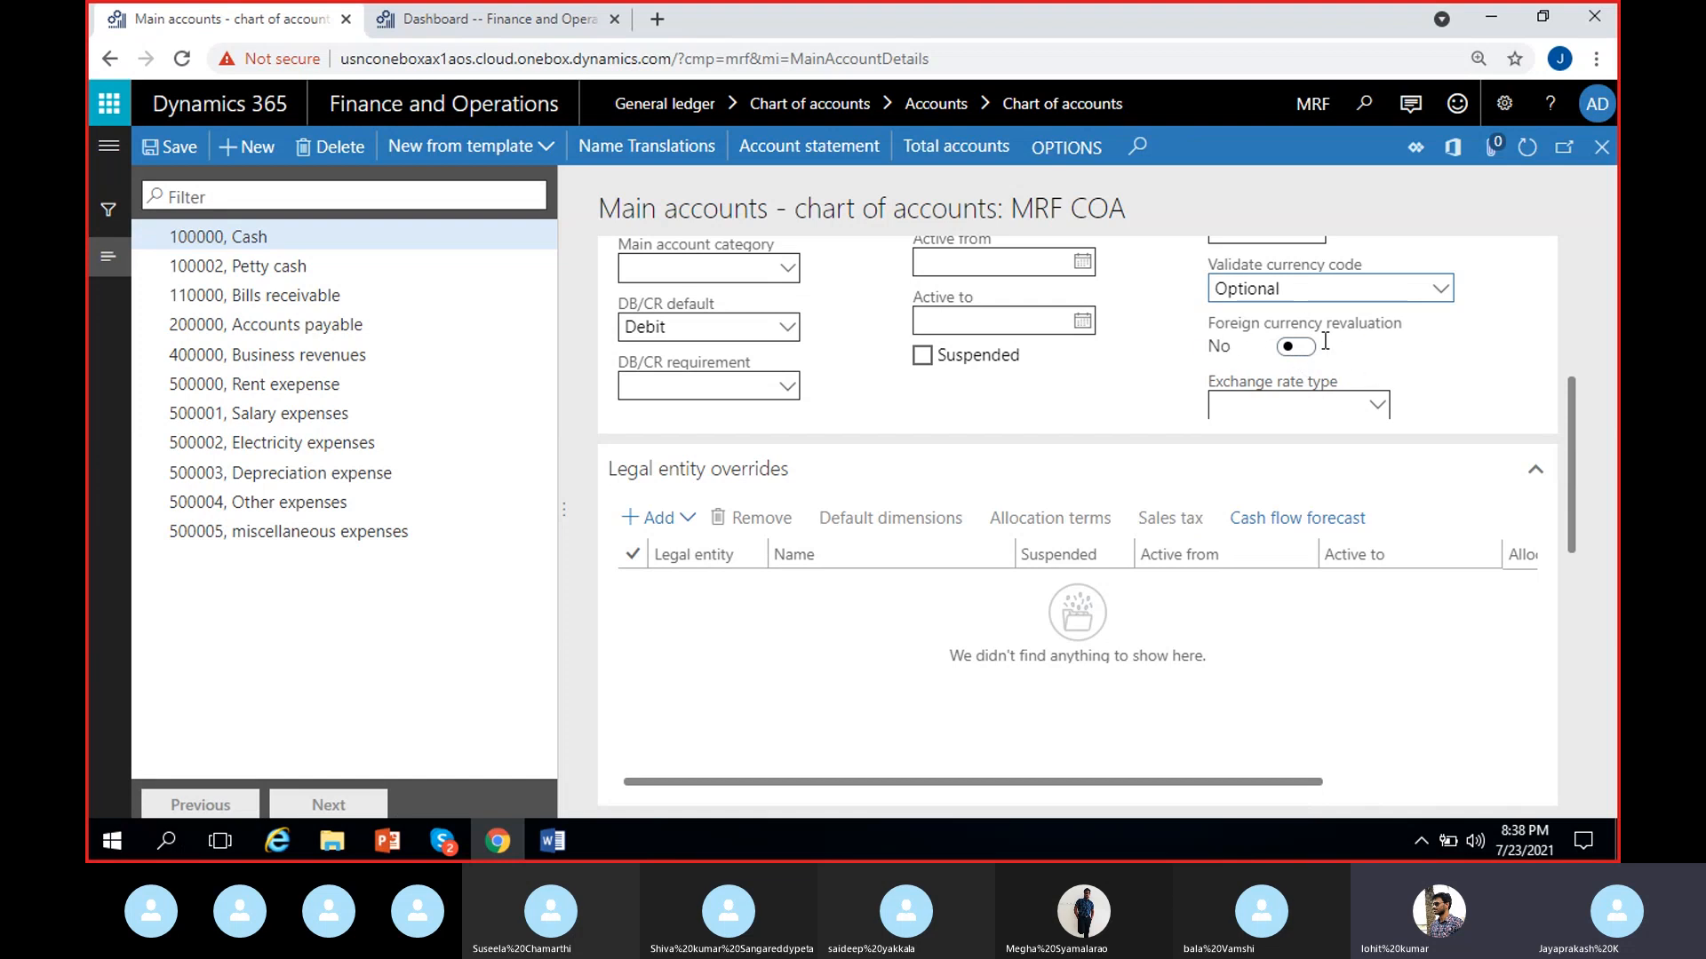
click(1297, 347)
click(1297, 346)
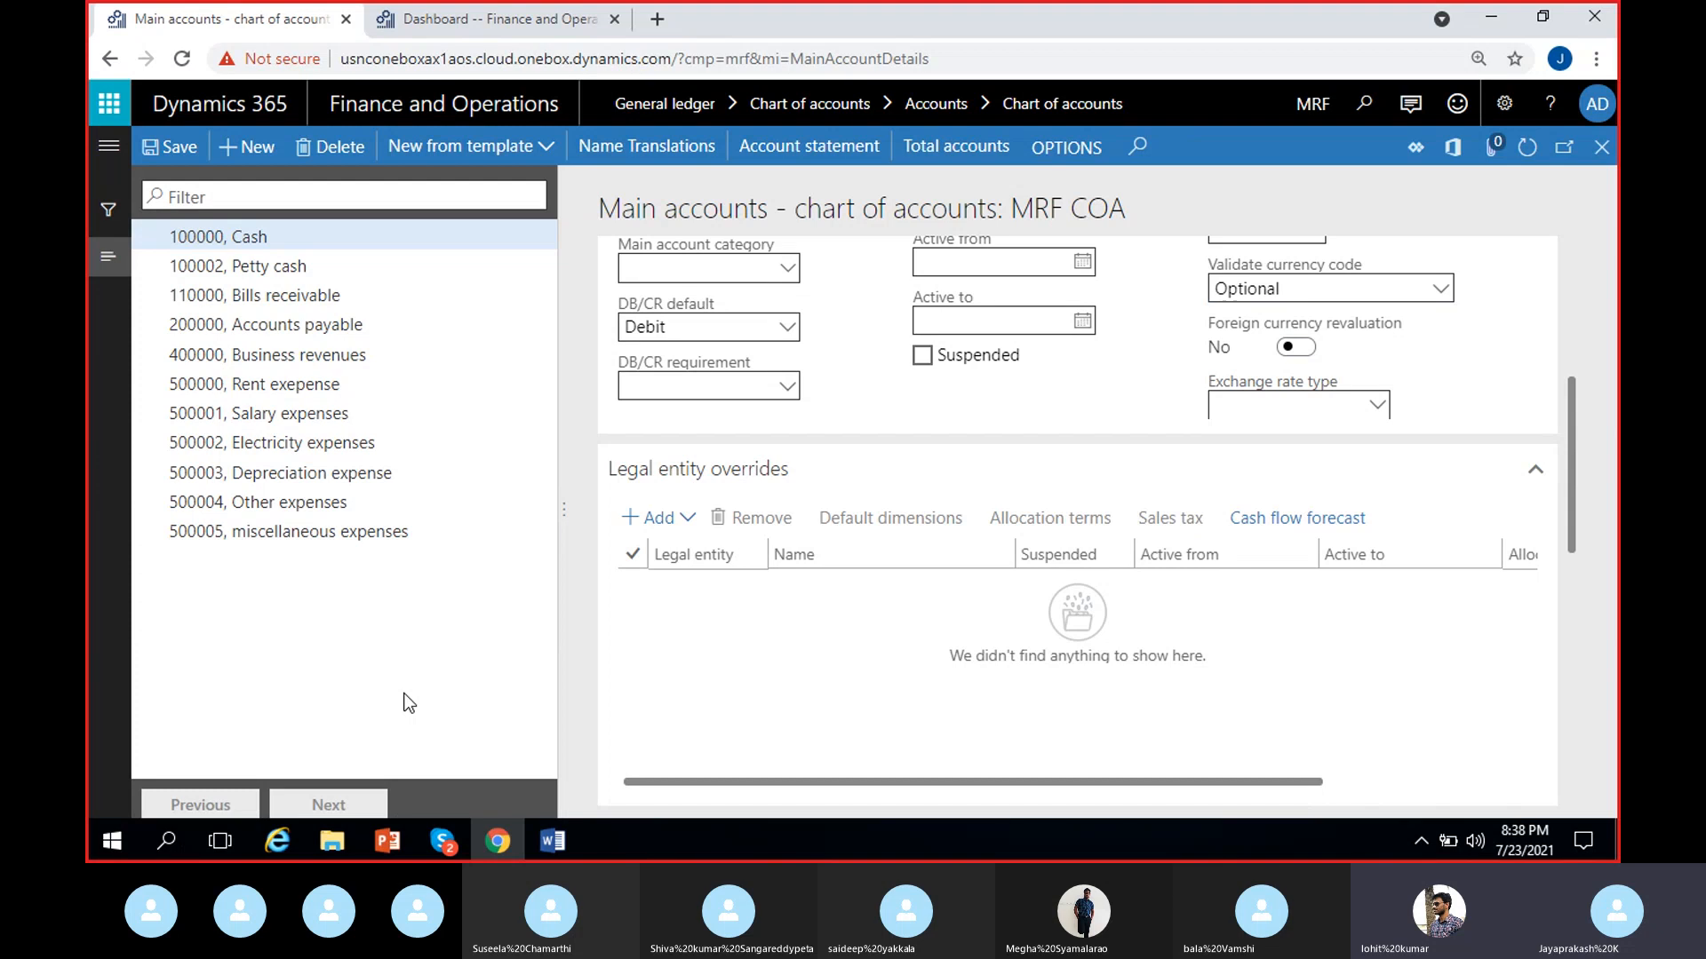
scroll(1302, 397, up, 1)
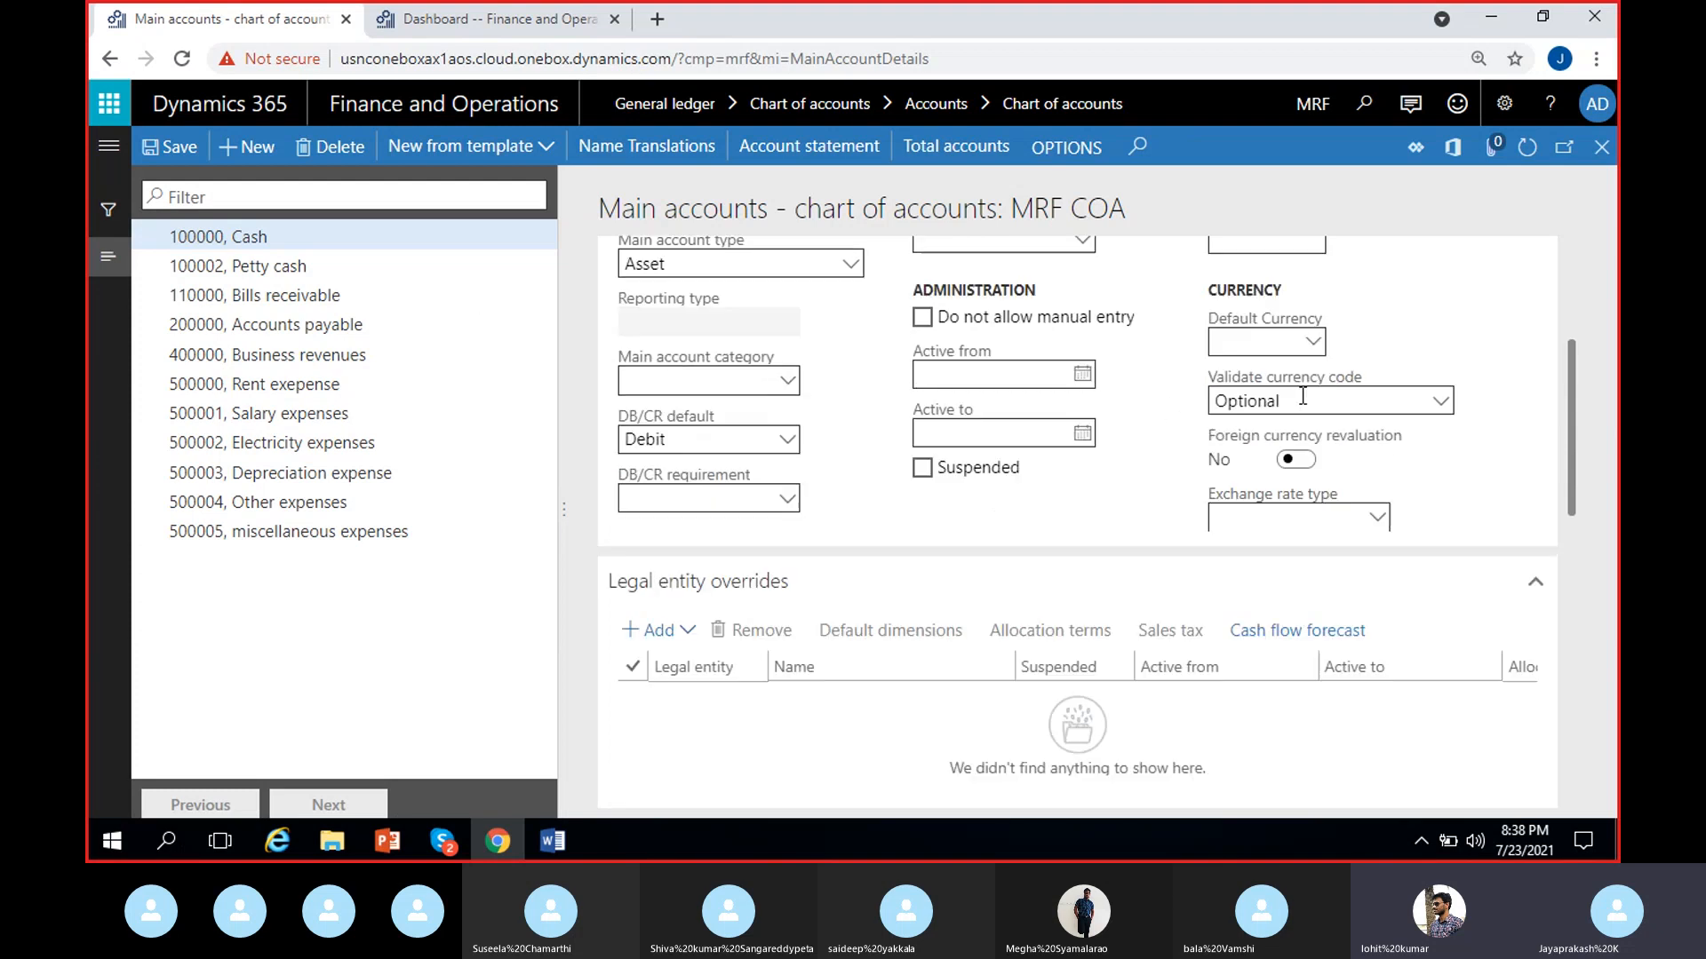
click(1297, 460)
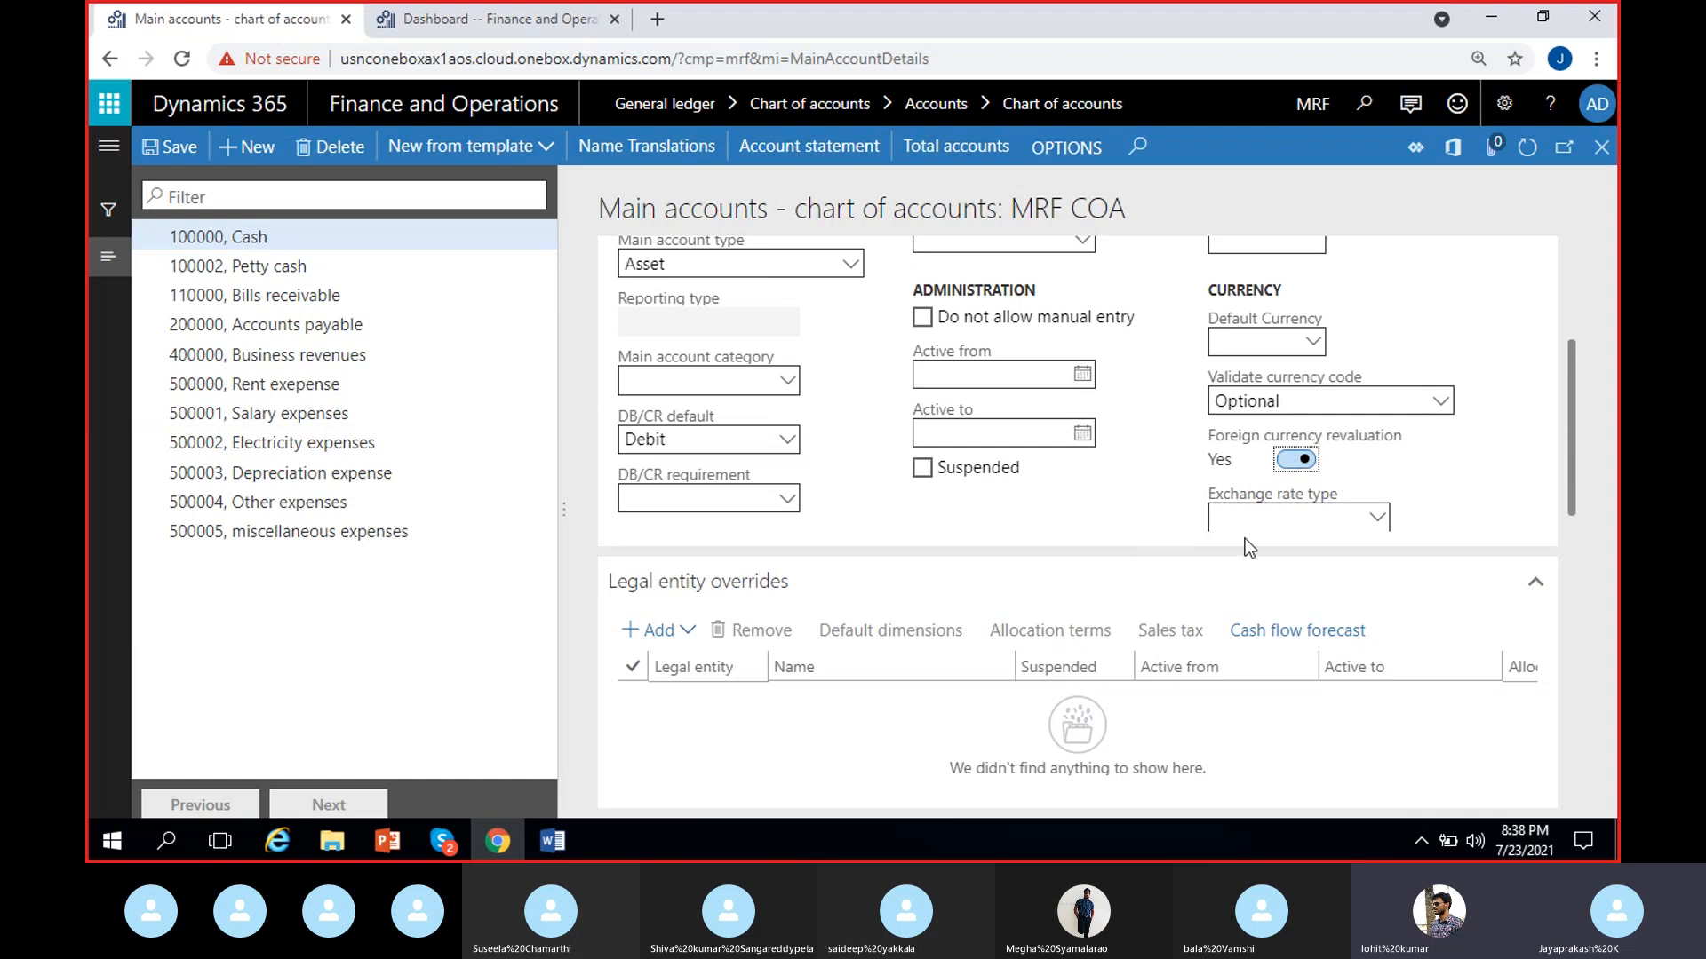
click(1305, 469)
- Try MRF as the Cash account's exchange rate type, then leave the field blank
click(1377, 522)
click(1377, 522)
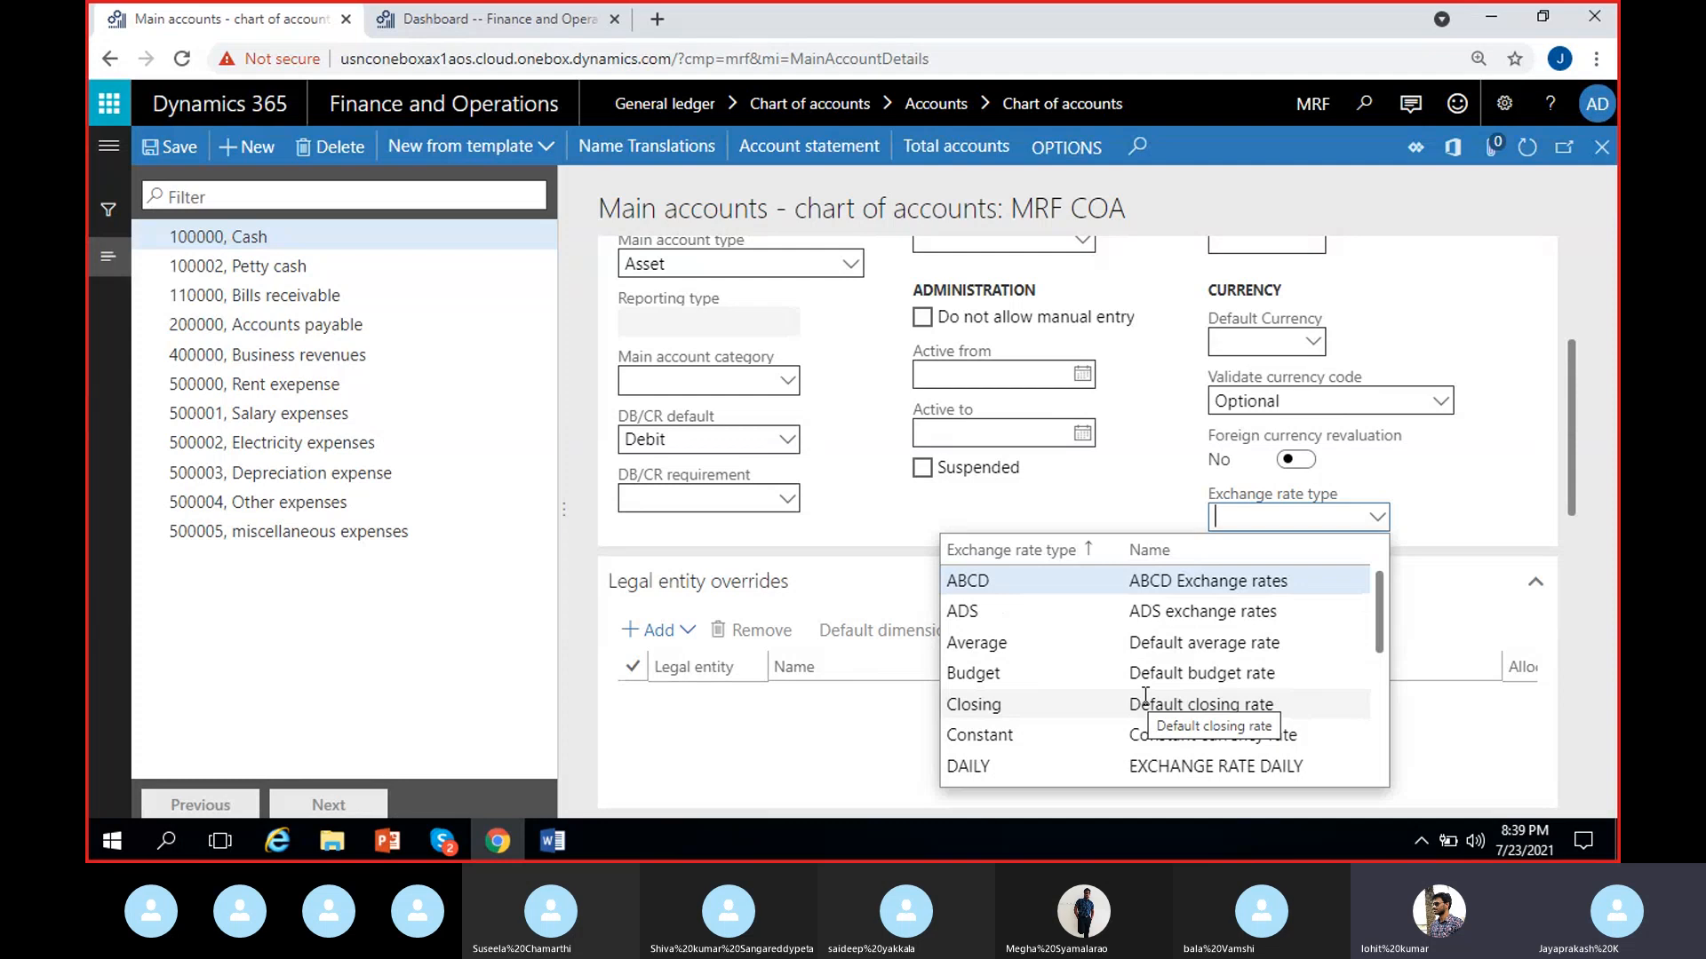
scroll(1119, 702, down, 5)
click(1050, 712)
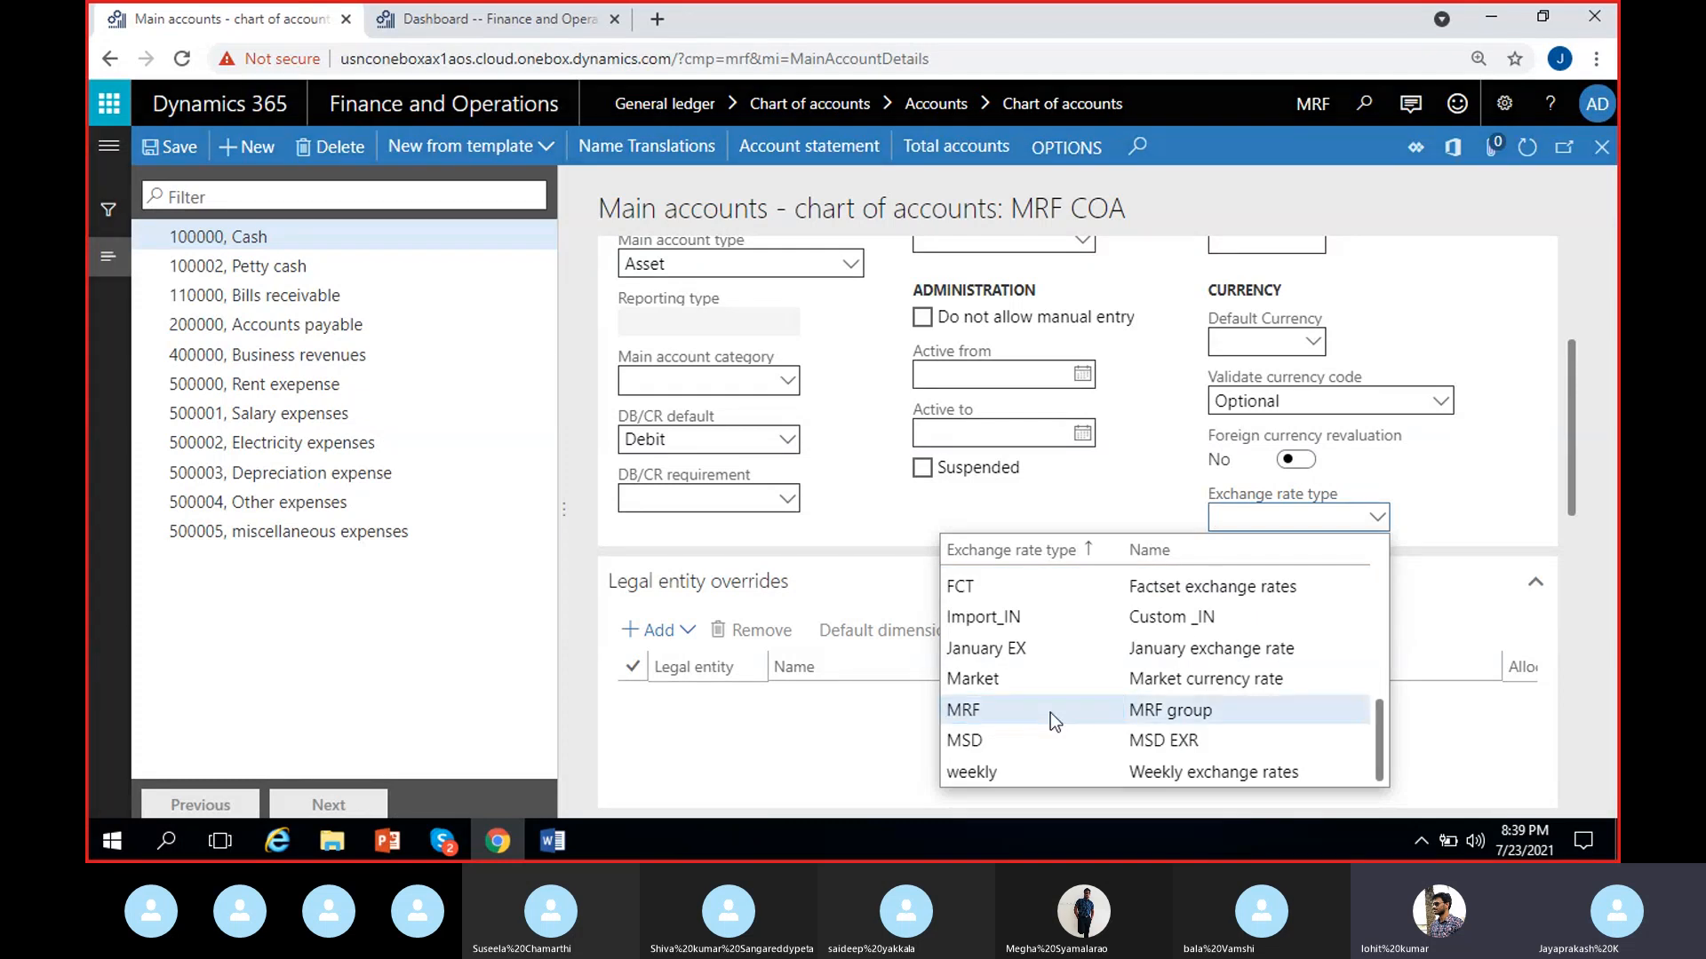
click(1285, 524)
key(BackSpace)
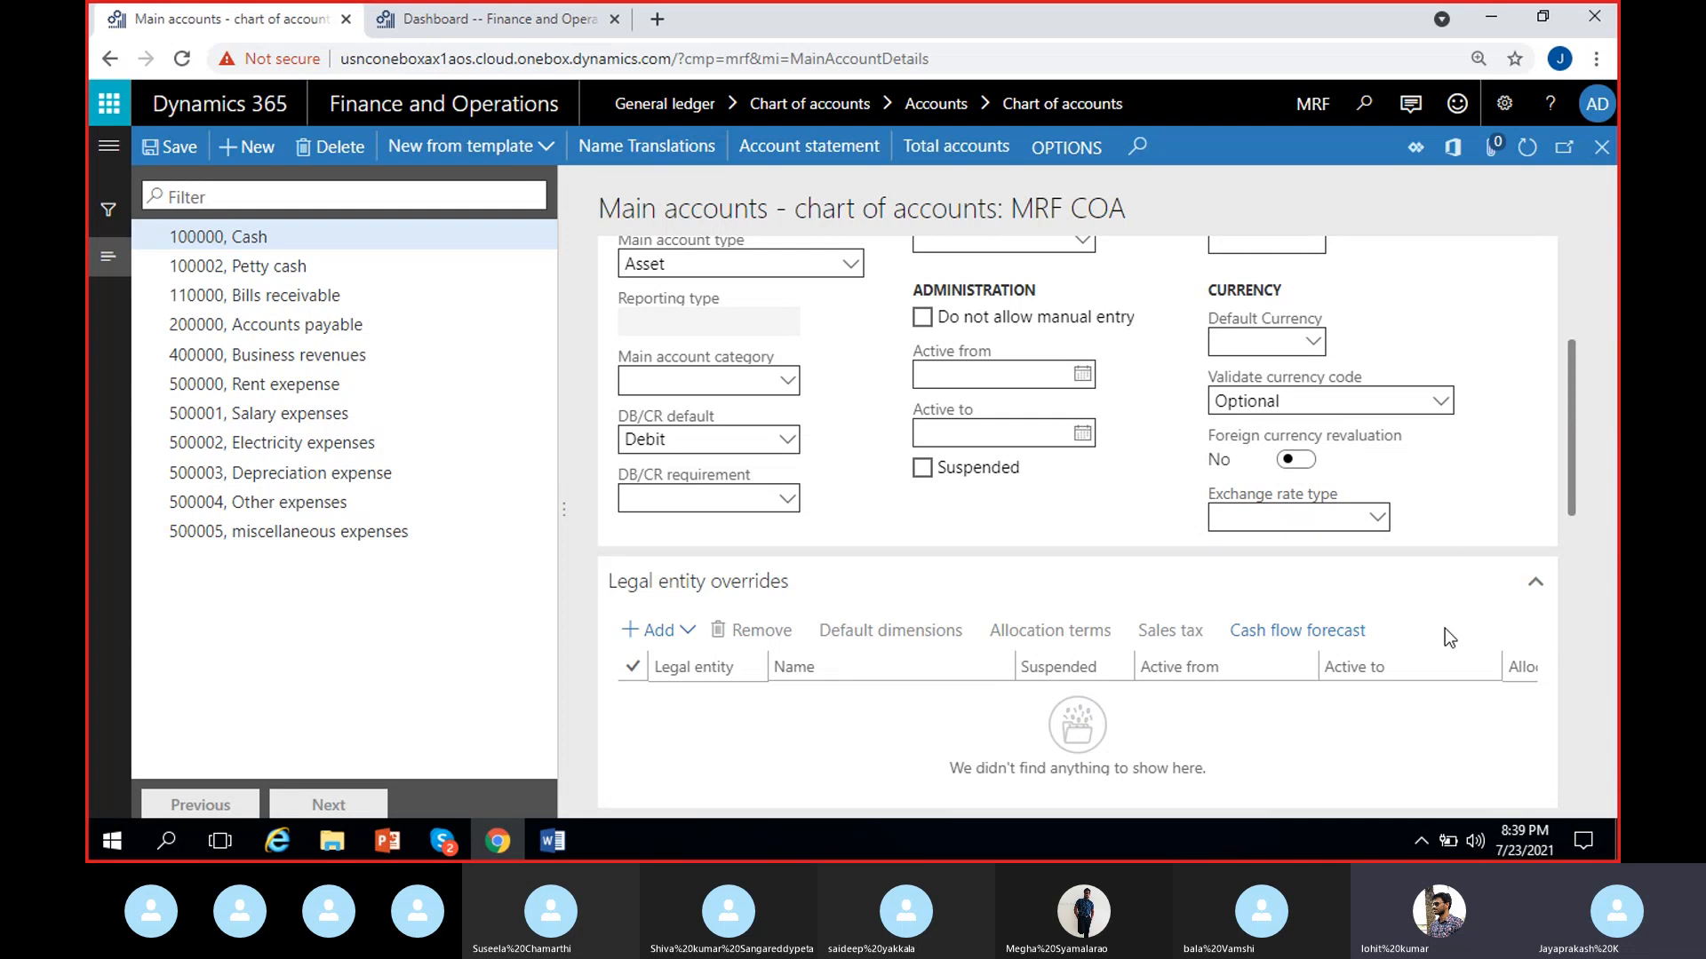
- Switch to the Shared chart of accounts and open the legal entity overrides of Intercompany receivables USMF/DEMO
scroll(1444, 628, down, 3)
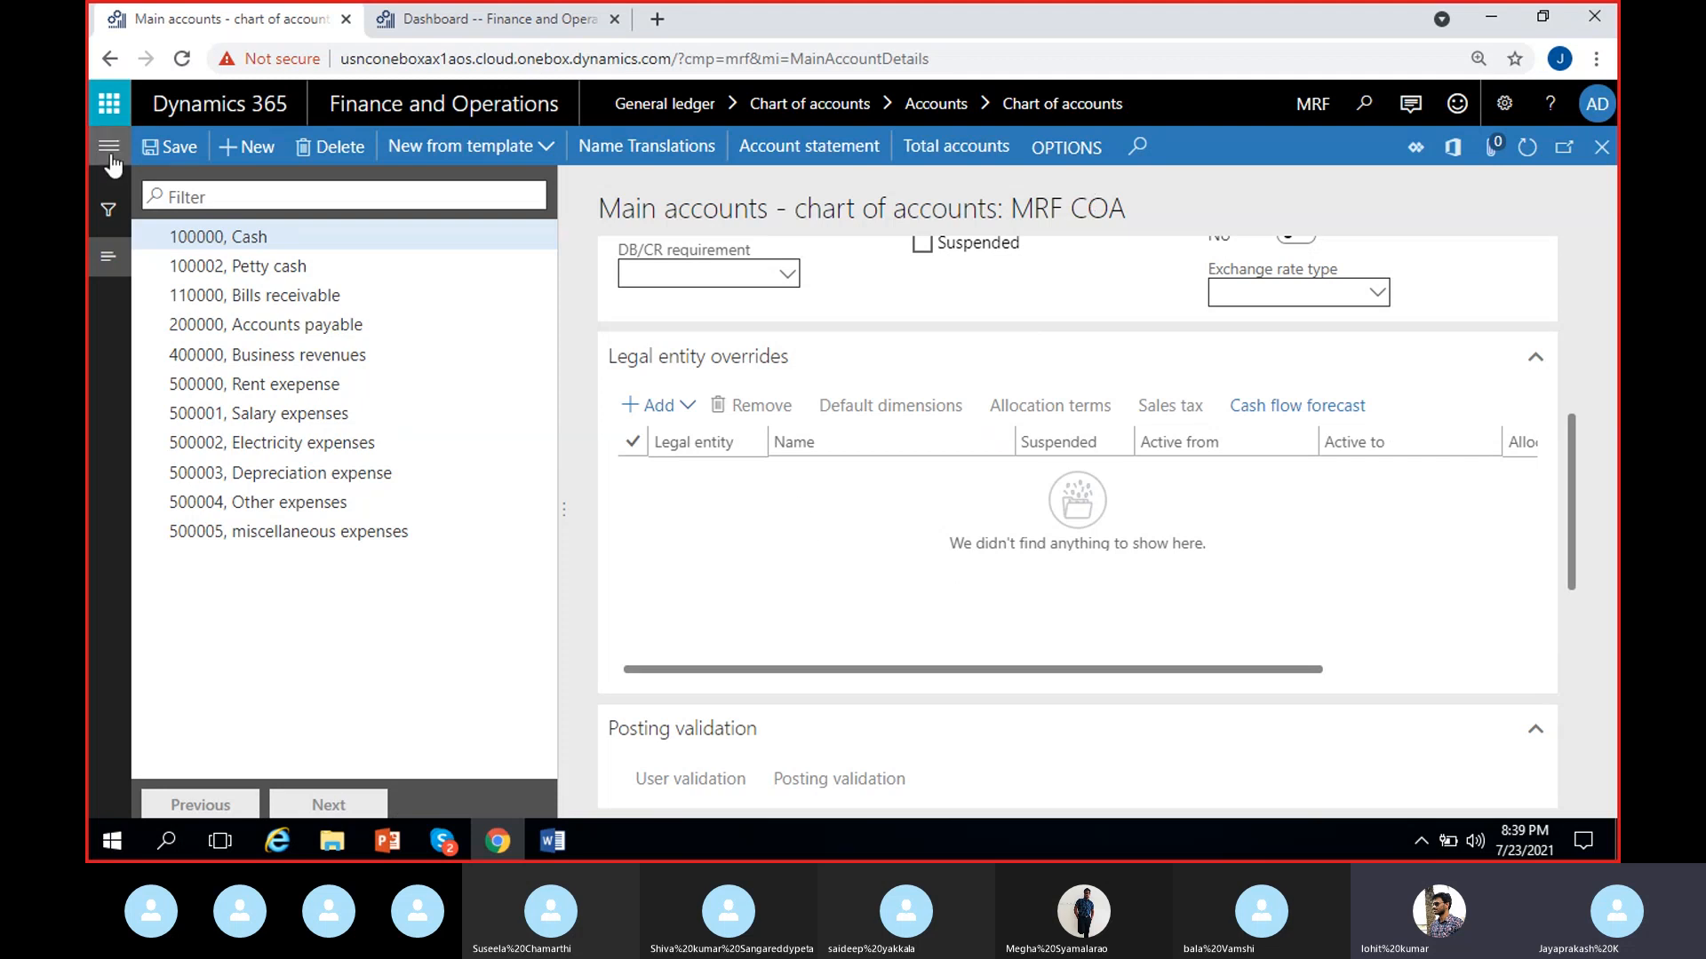
click(1601, 148)
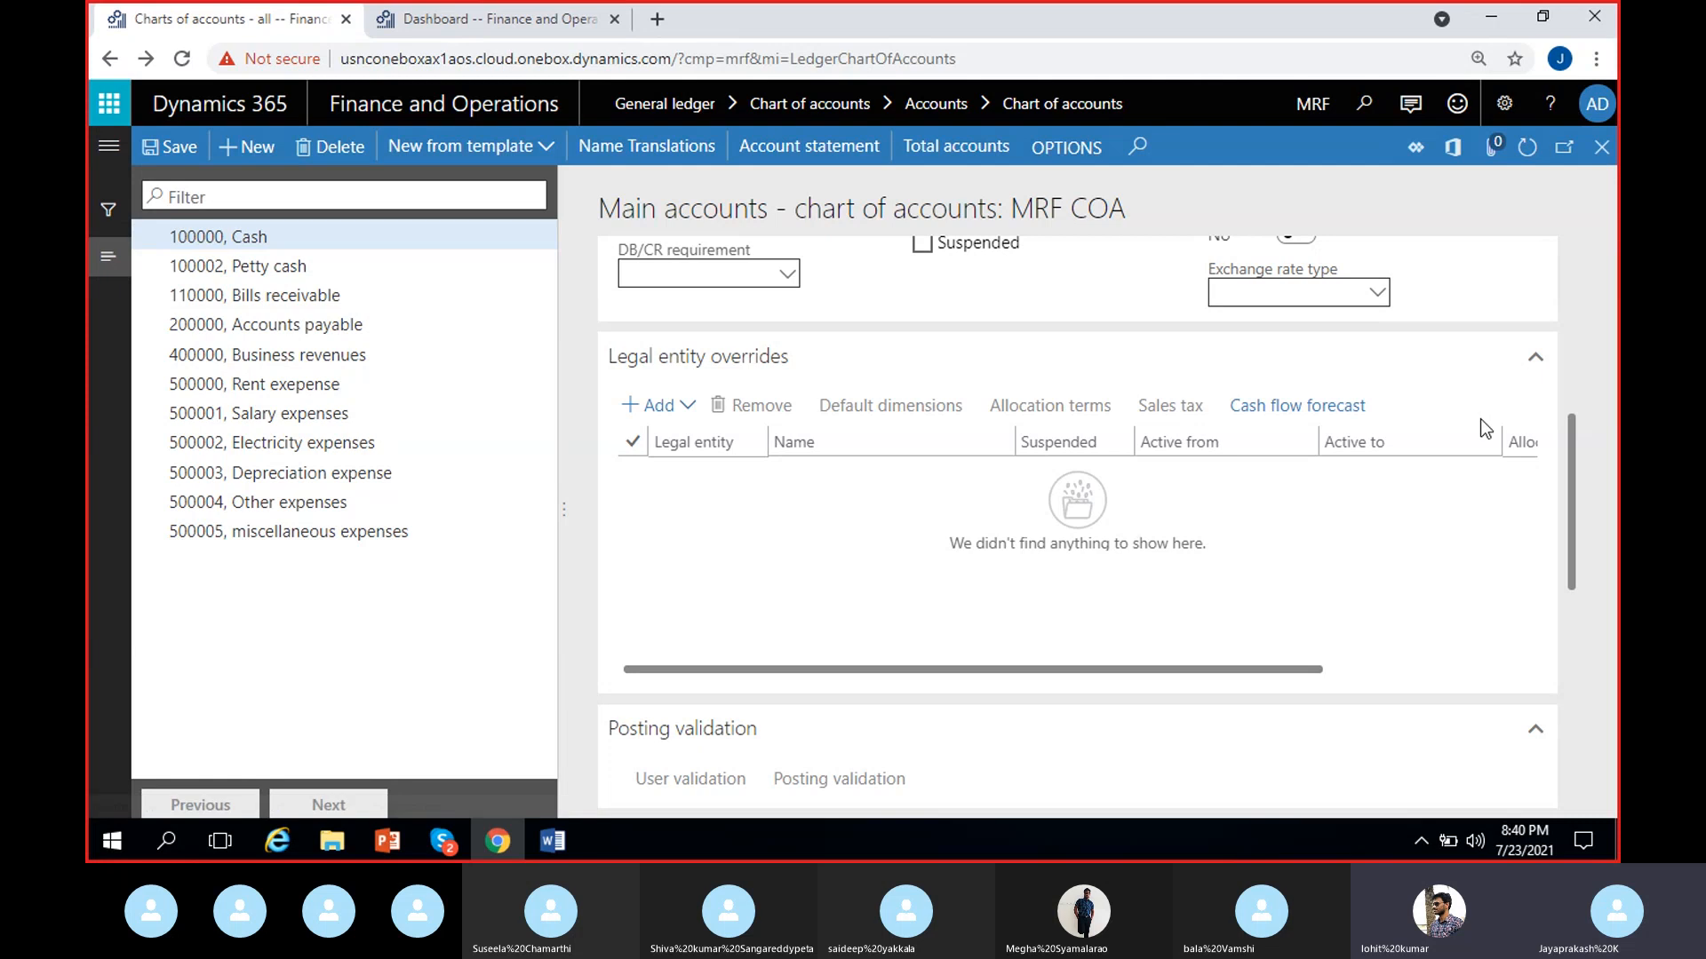
scroll(258, 573, down, 5)
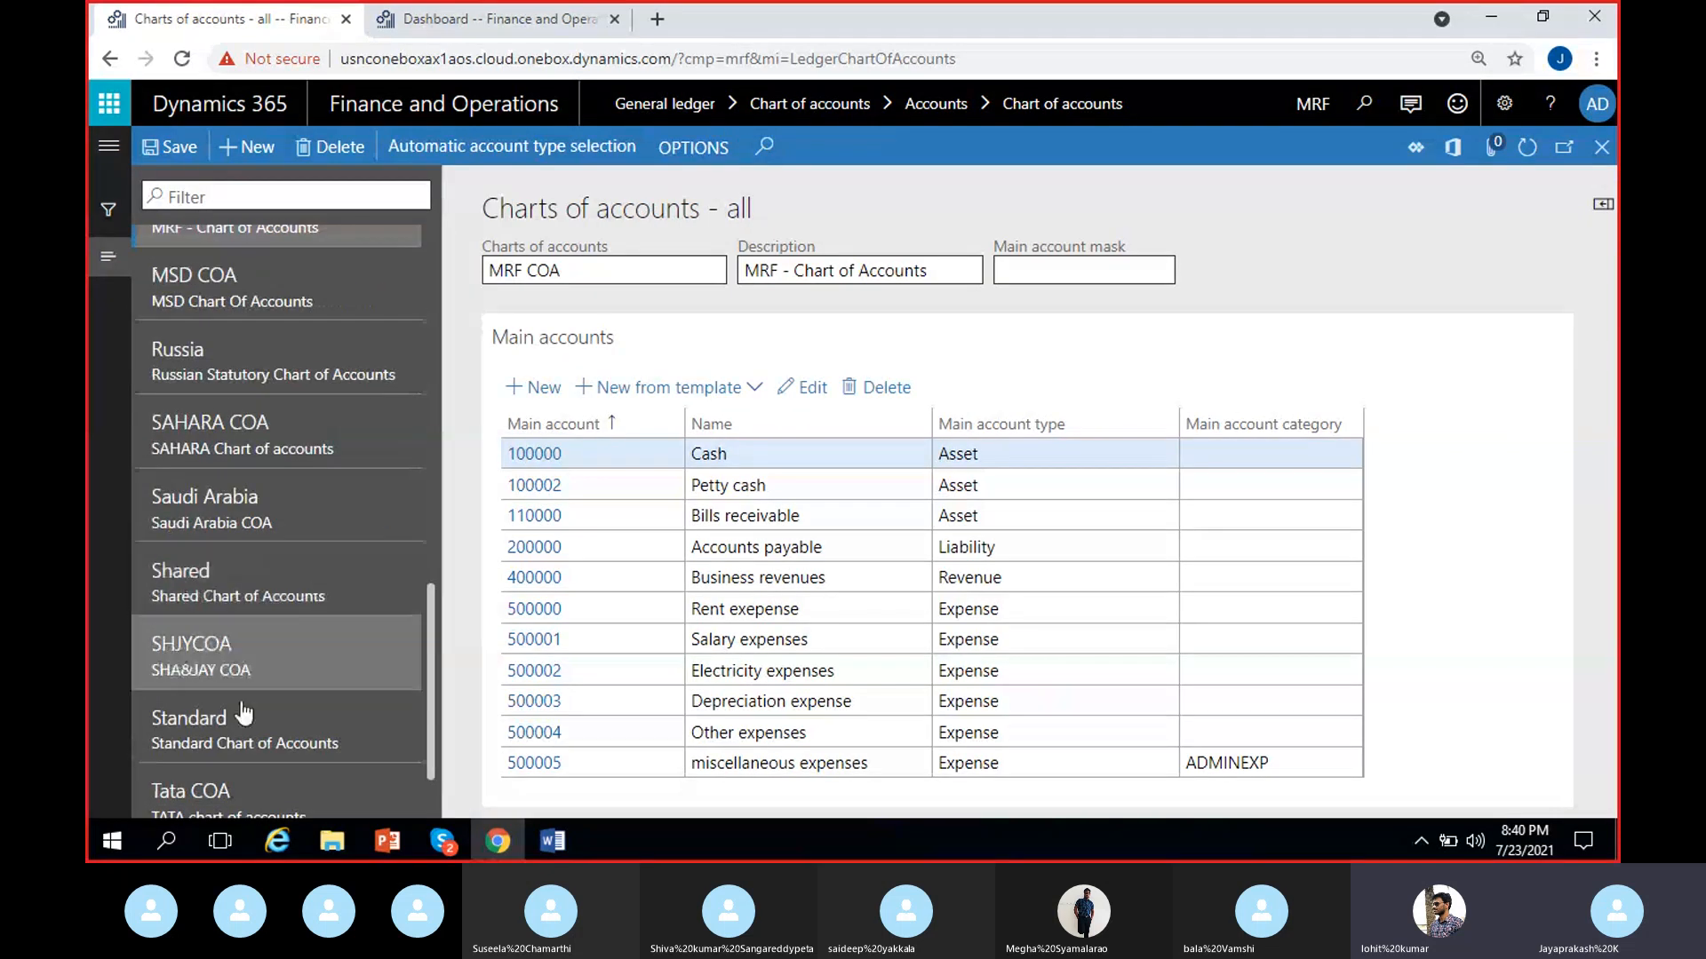
click(256, 572)
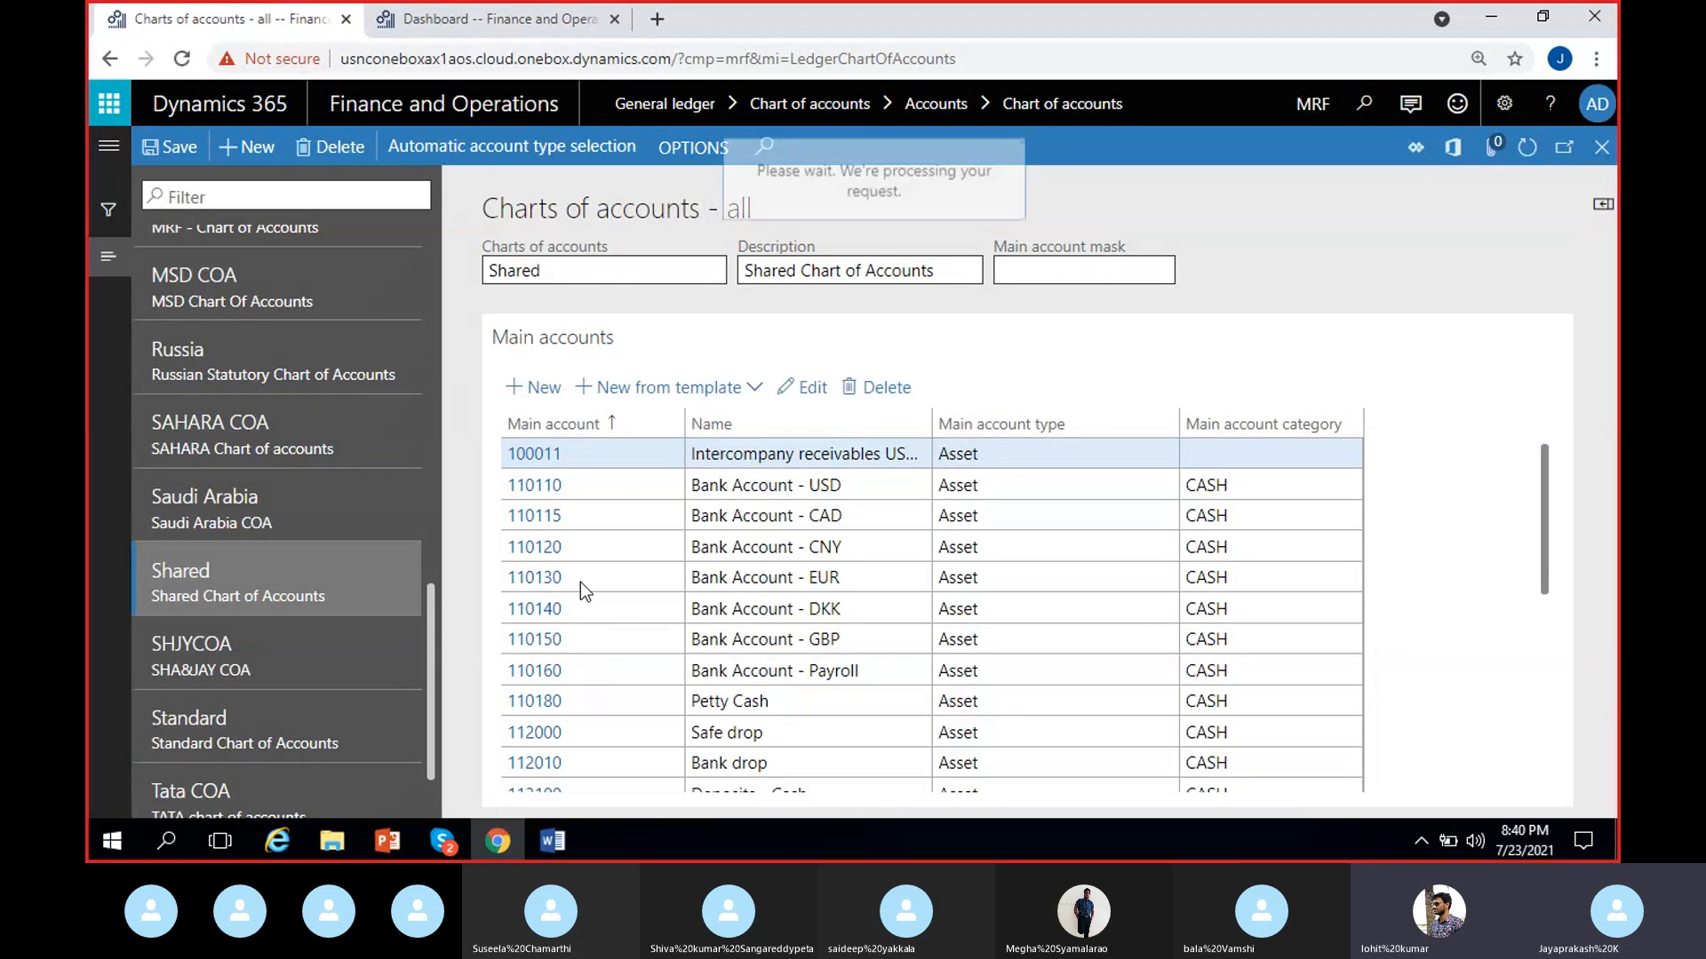
scroll(983, 628, down, 5)
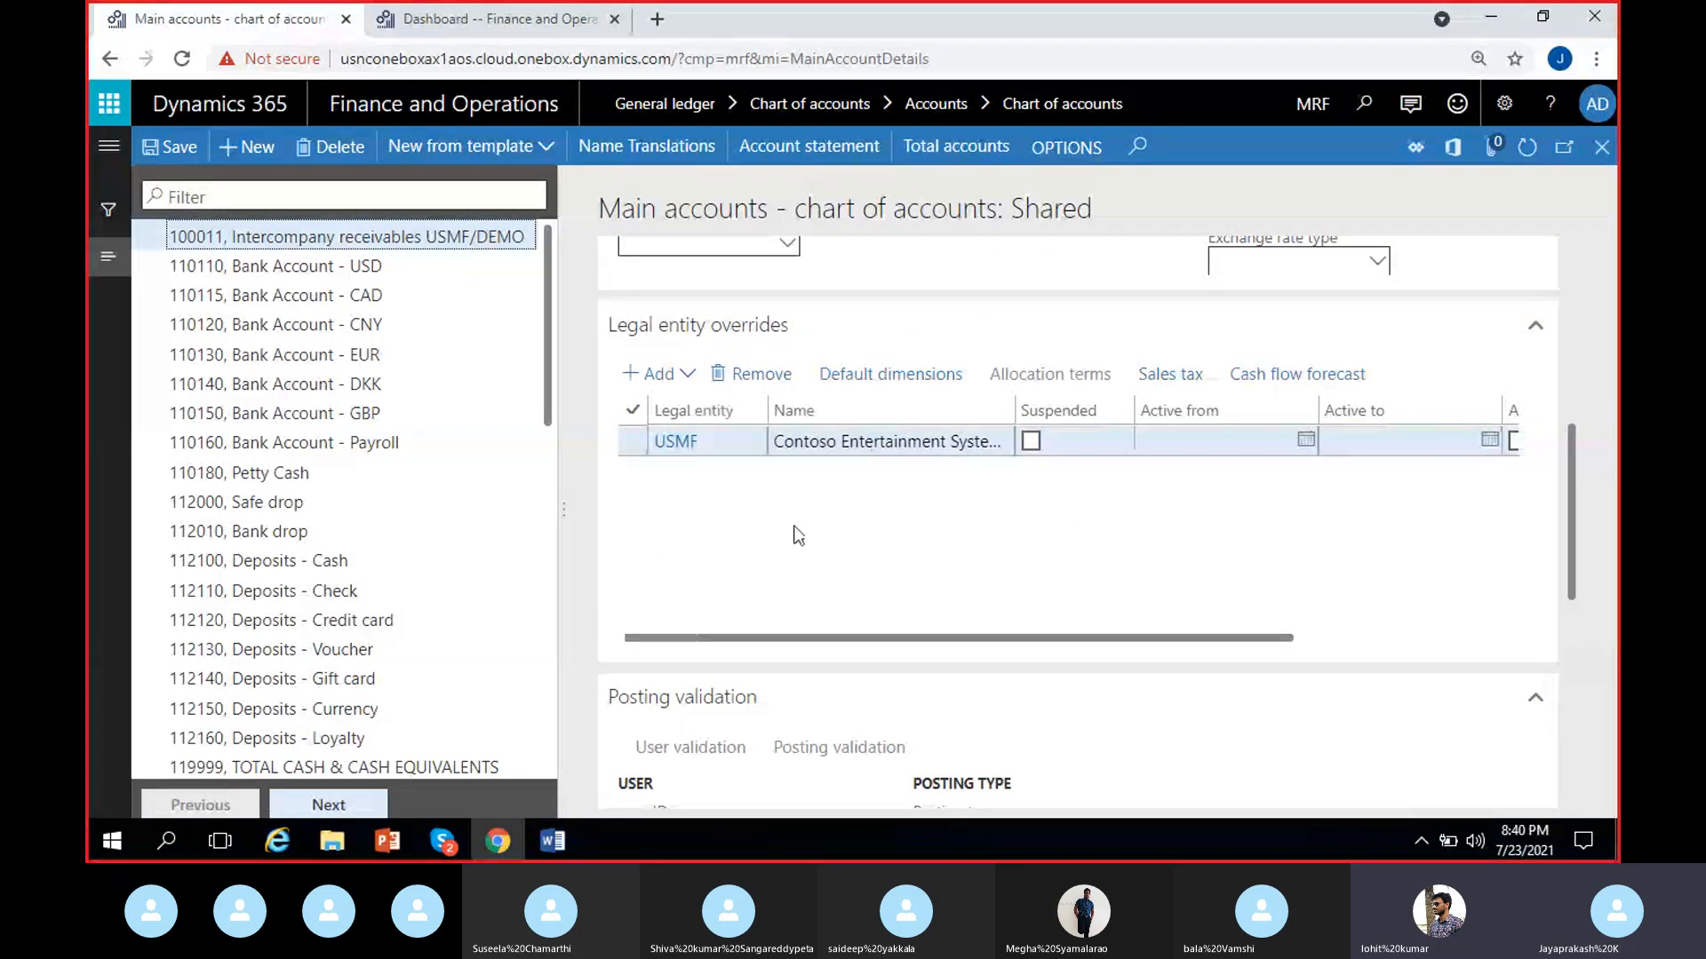
- Add a legal entity override for ITCO, Contoso Italy, to the Intercompany receivables USMF/DEMO account
click(673, 376)
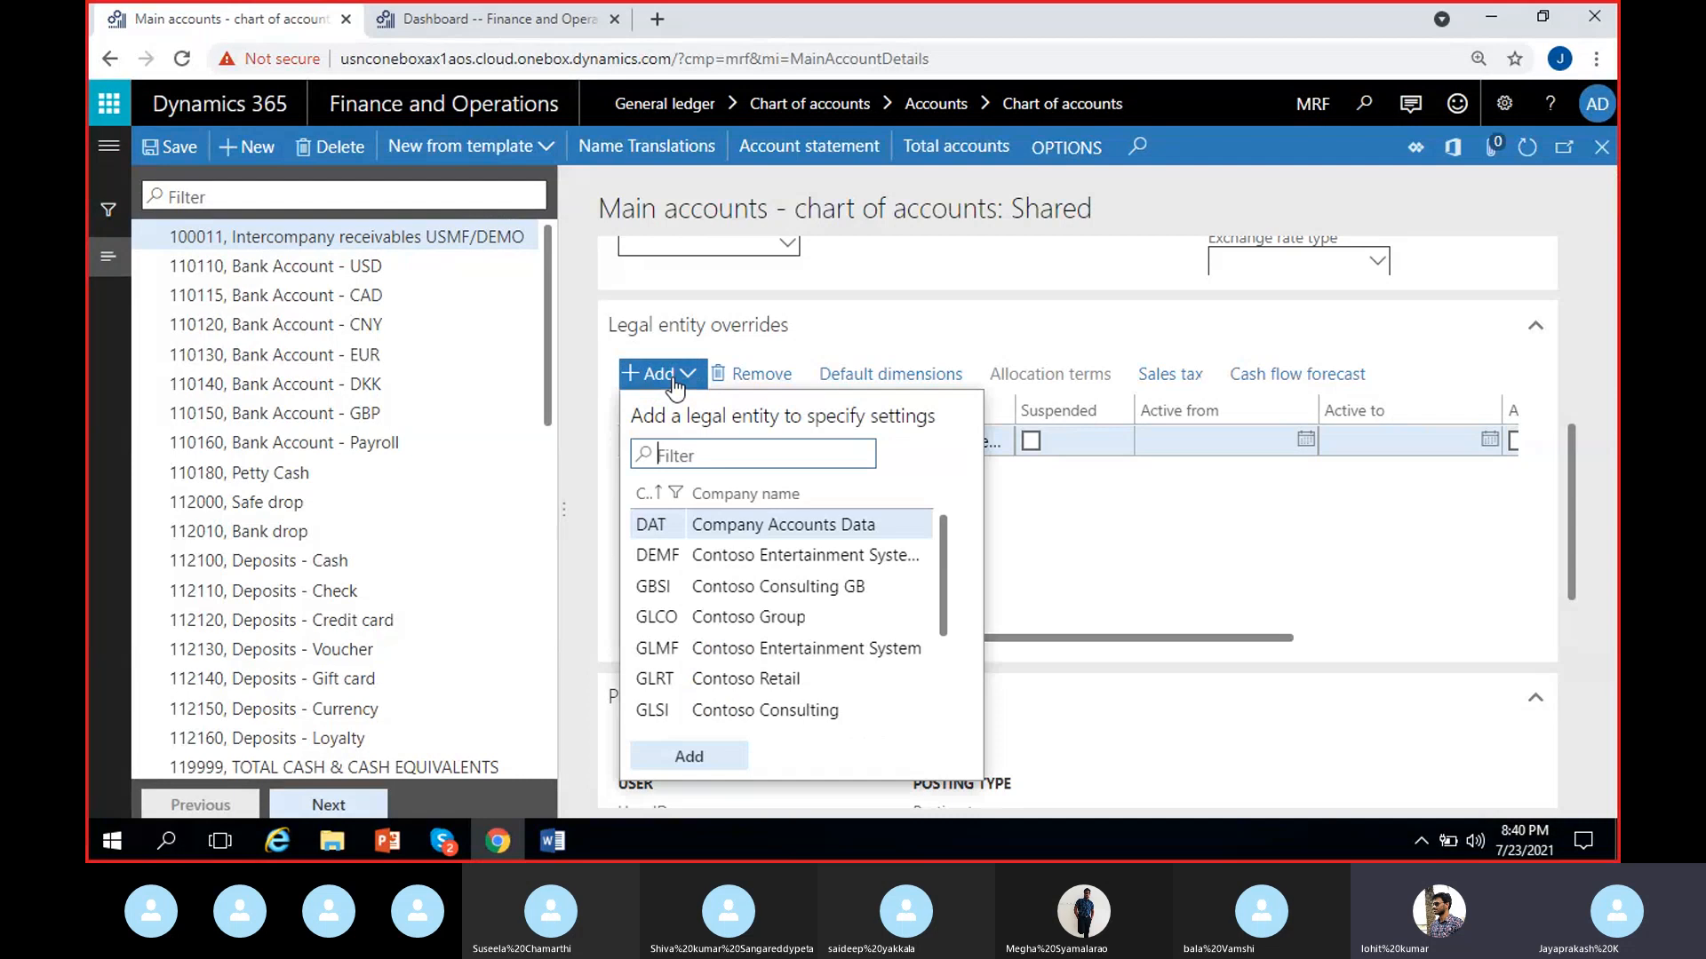
scroll(773, 620, down, 3)
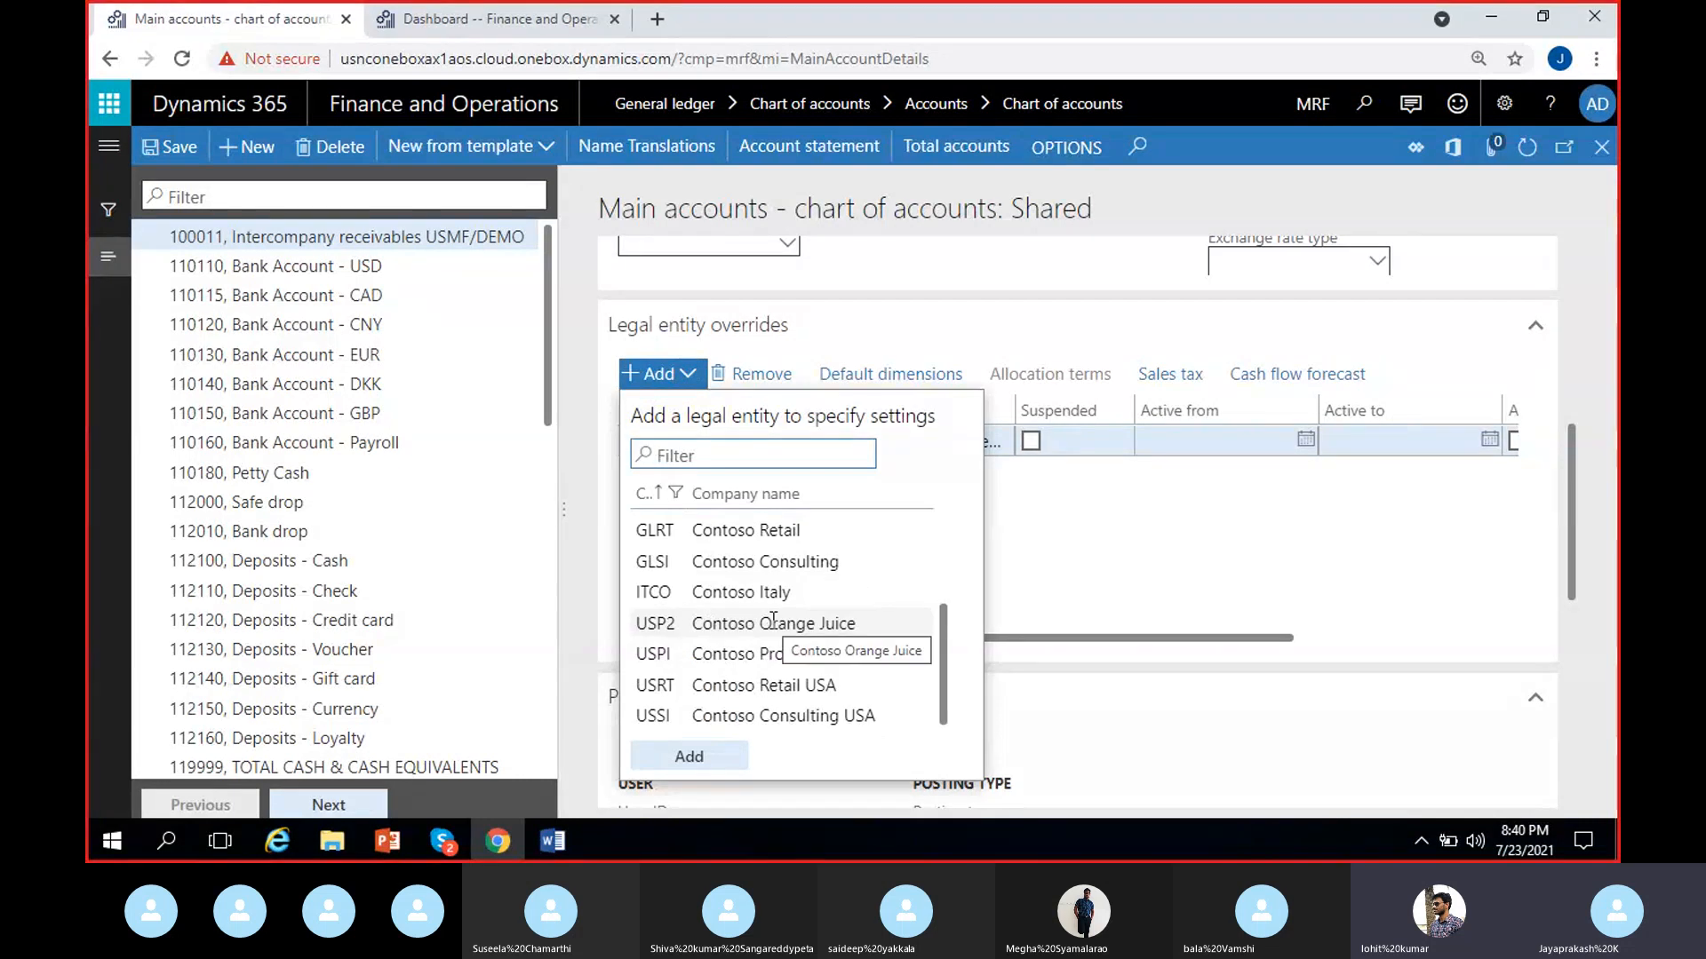
scroll(773, 620, up, 3)
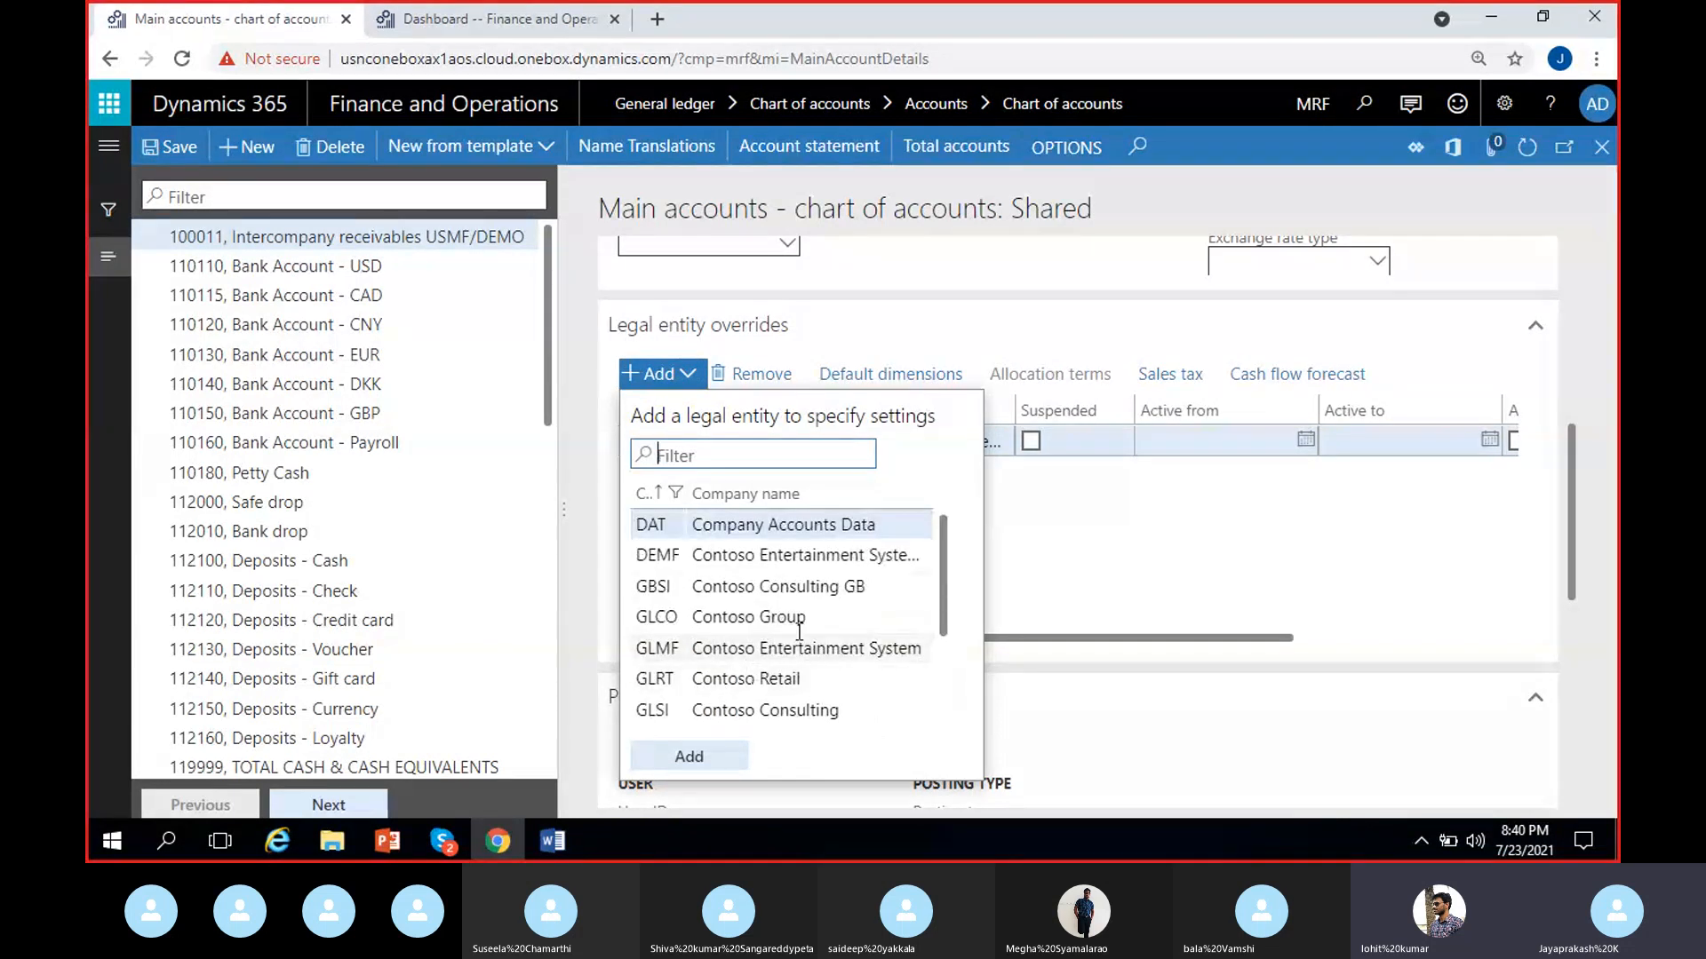
scroll(788, 664, down, 3)
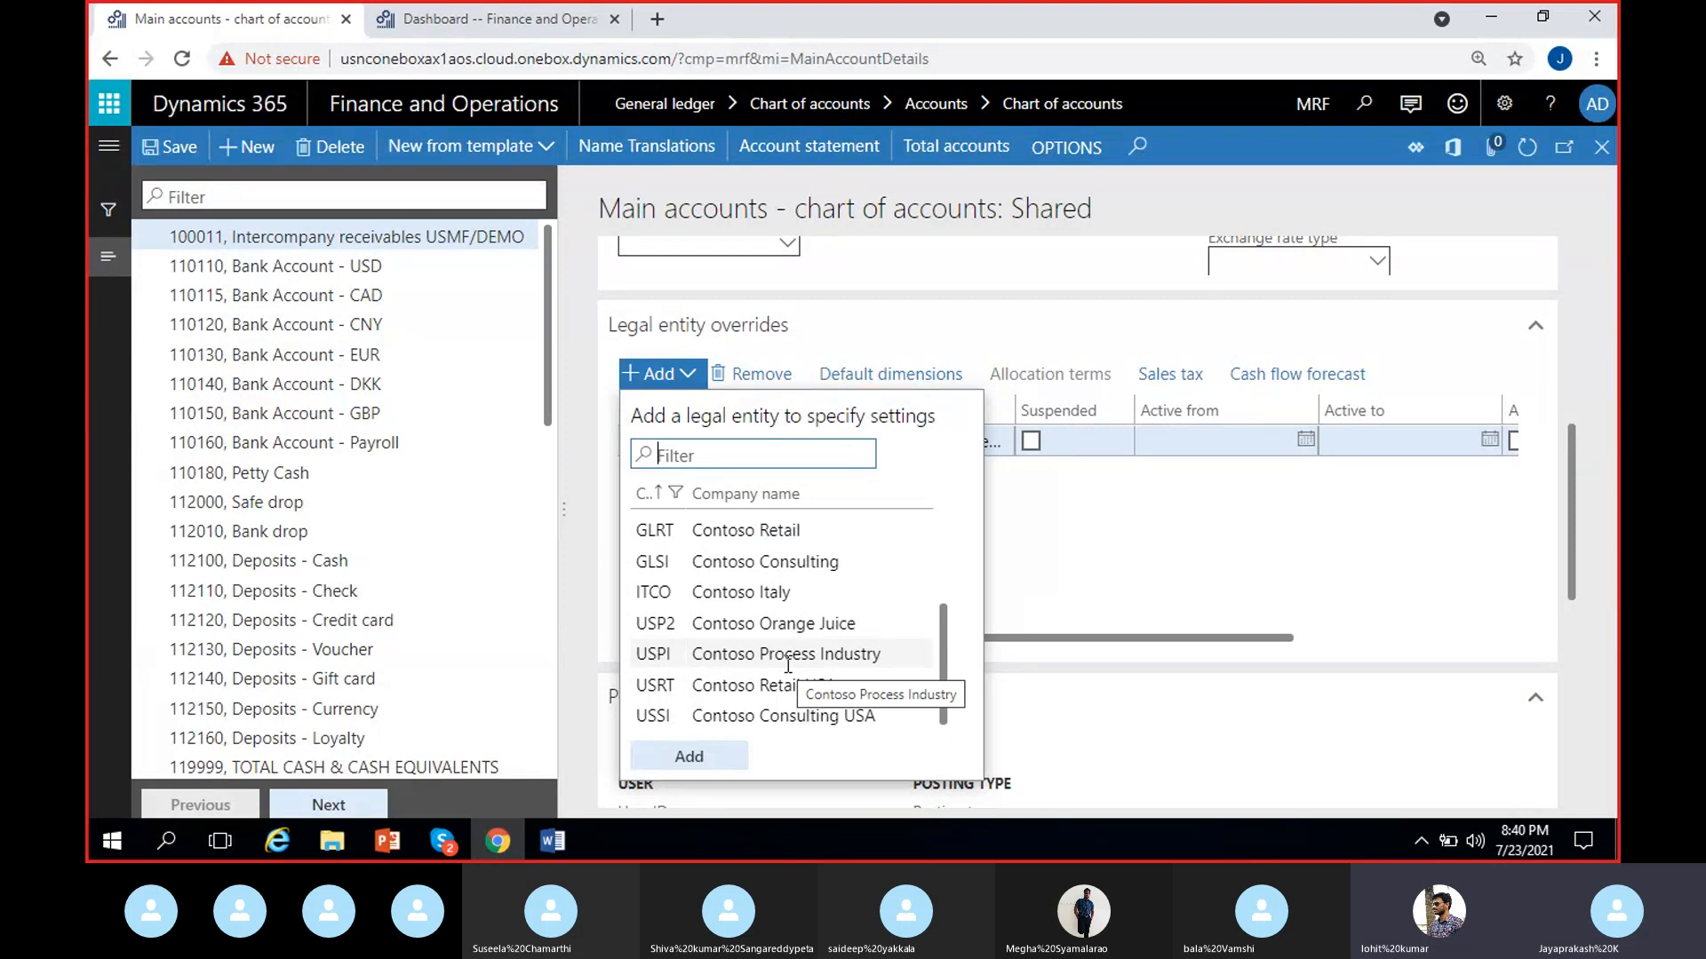
click(732, 591)
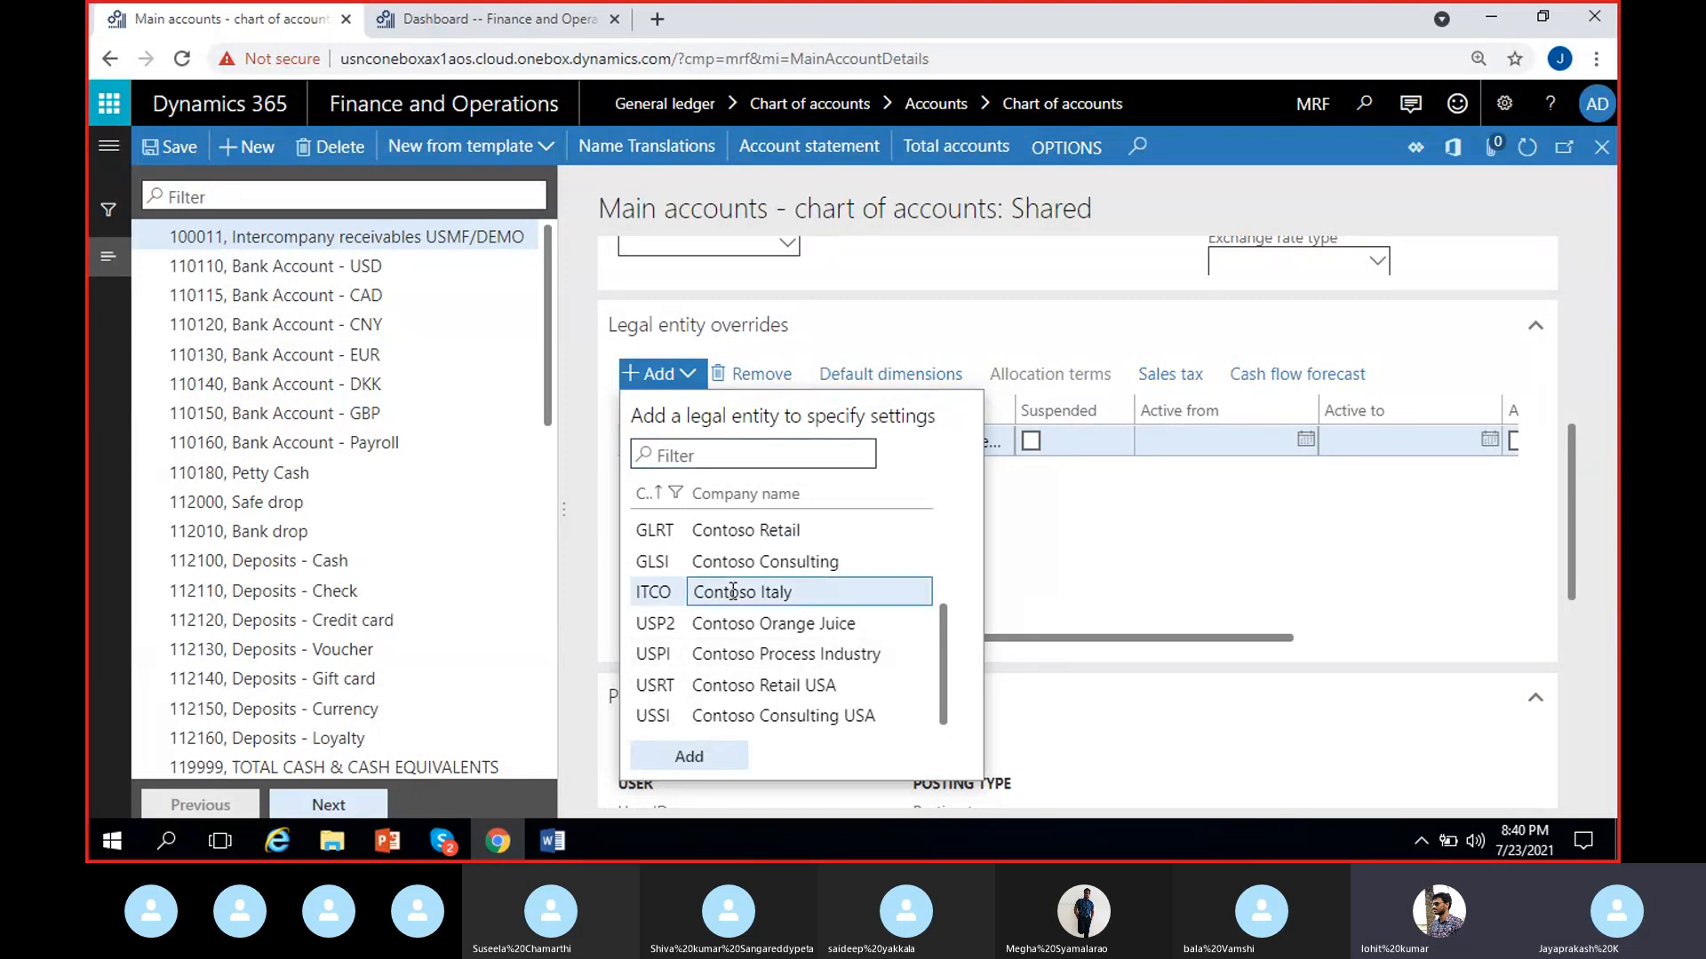
click(688, 759)
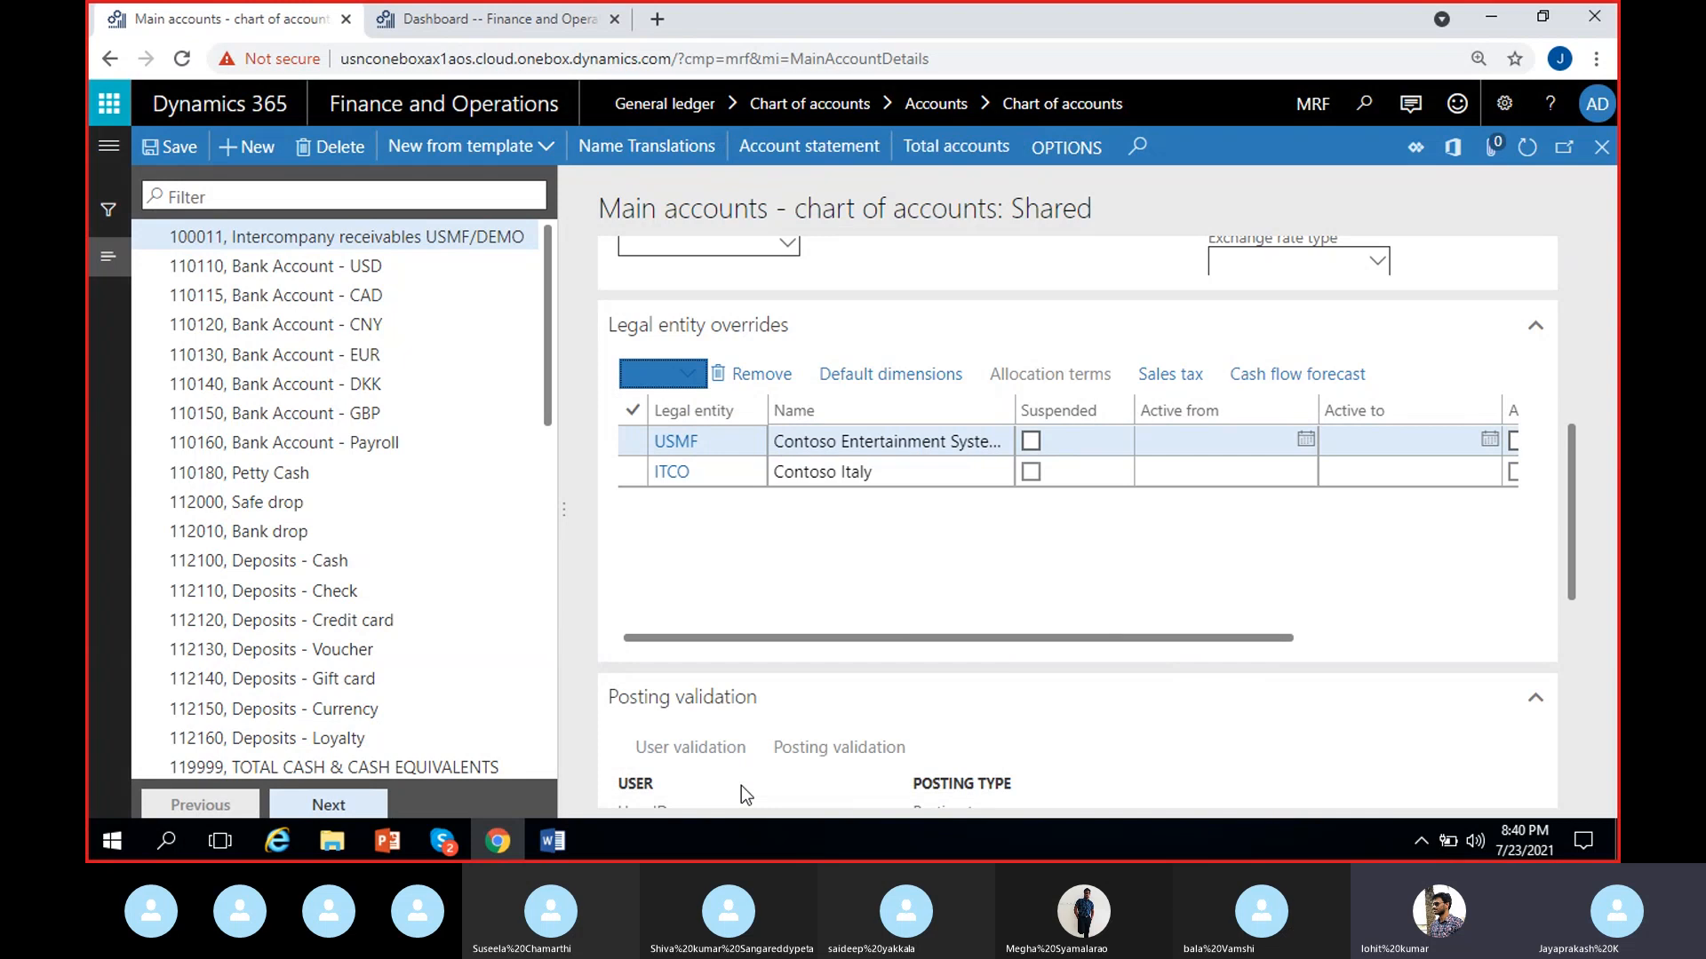
- Mark the ITCO override as suspended and compare it with the main account's own administration settings
click(867, 443)
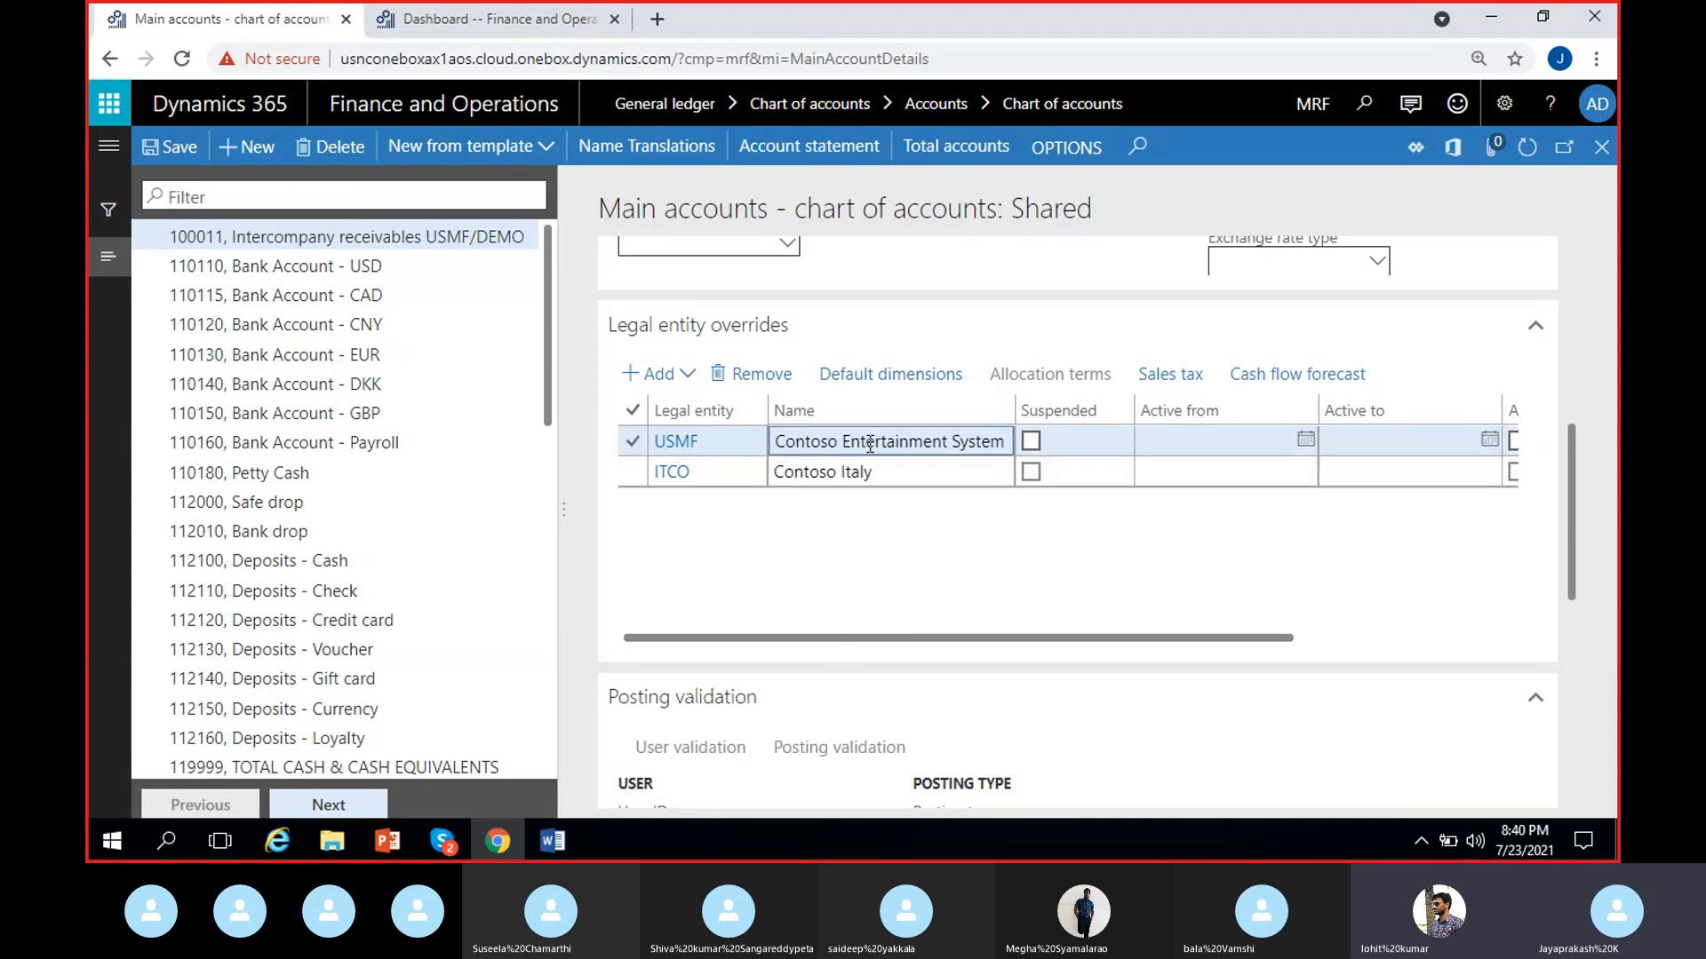
click(1030, 440)
click(1030, 472)
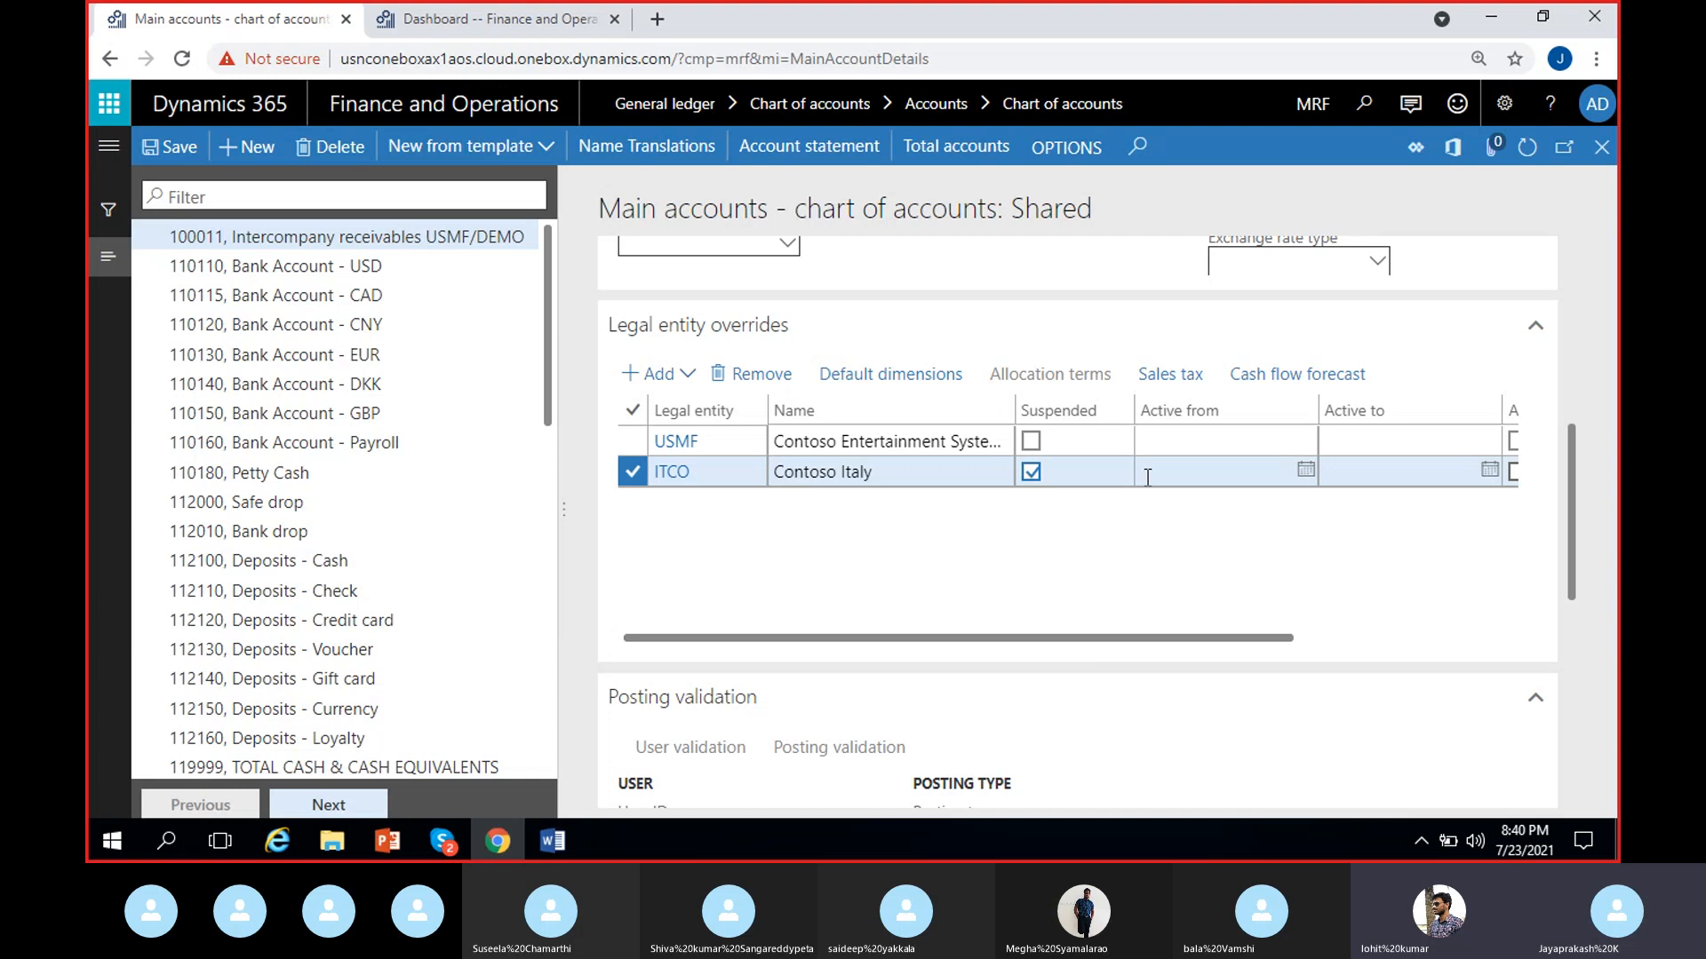
scroll(1143, 471, up, 5)
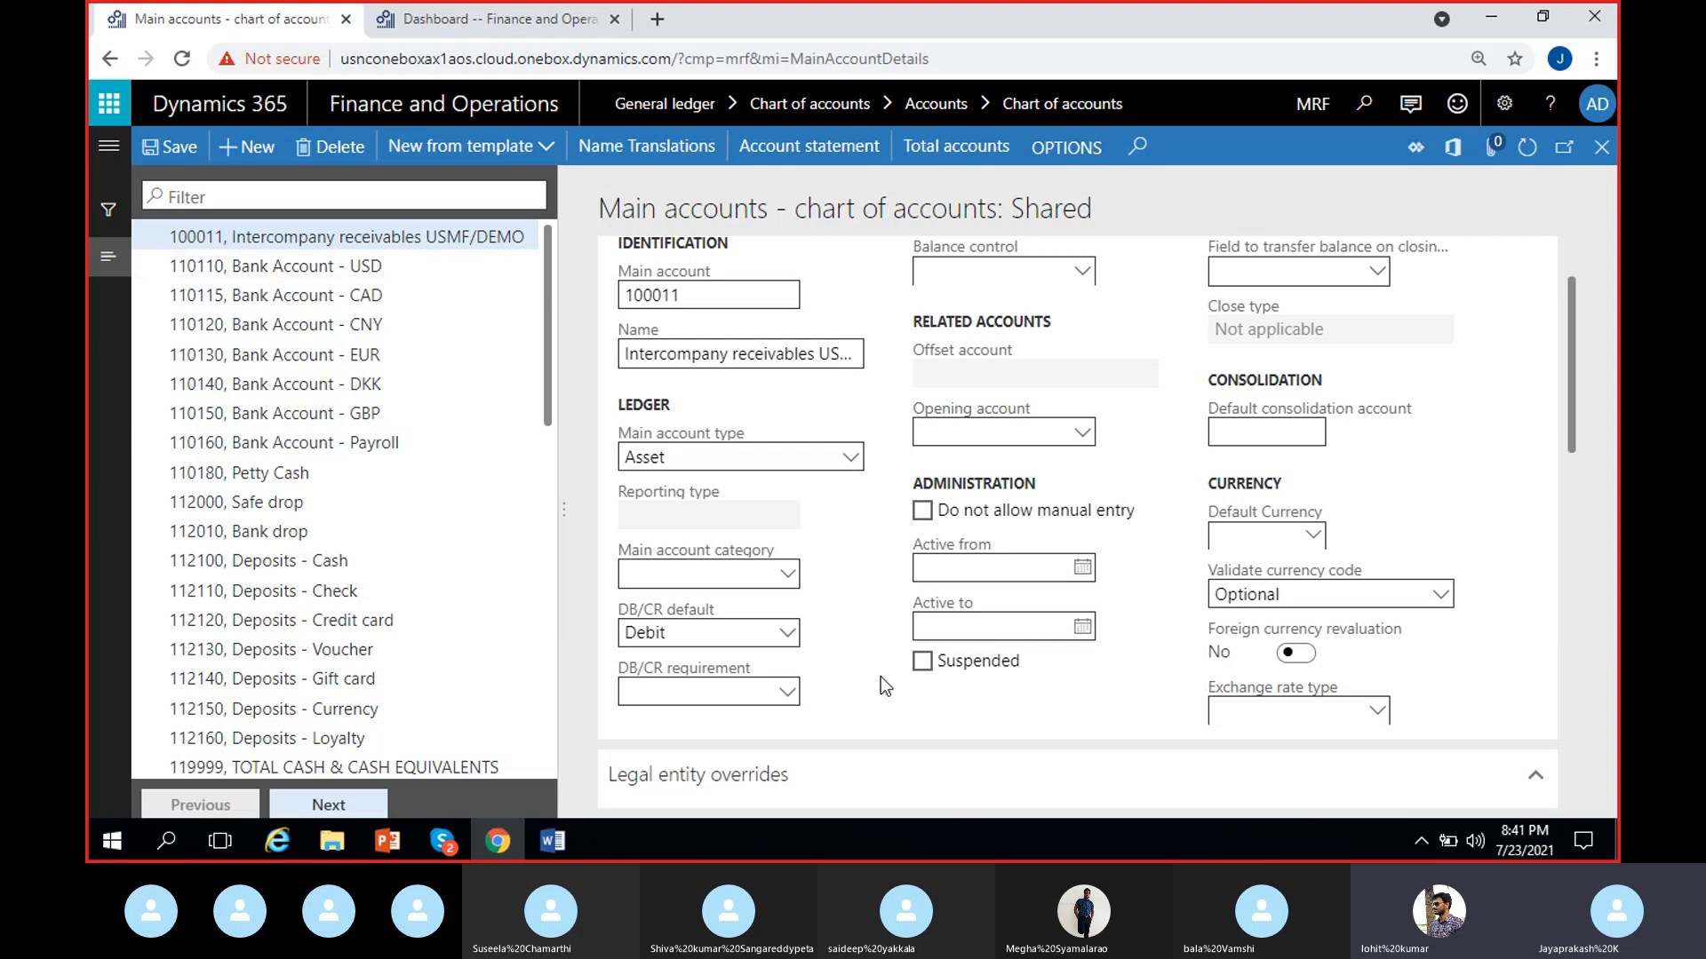
scroll(881, 676, down, 4)
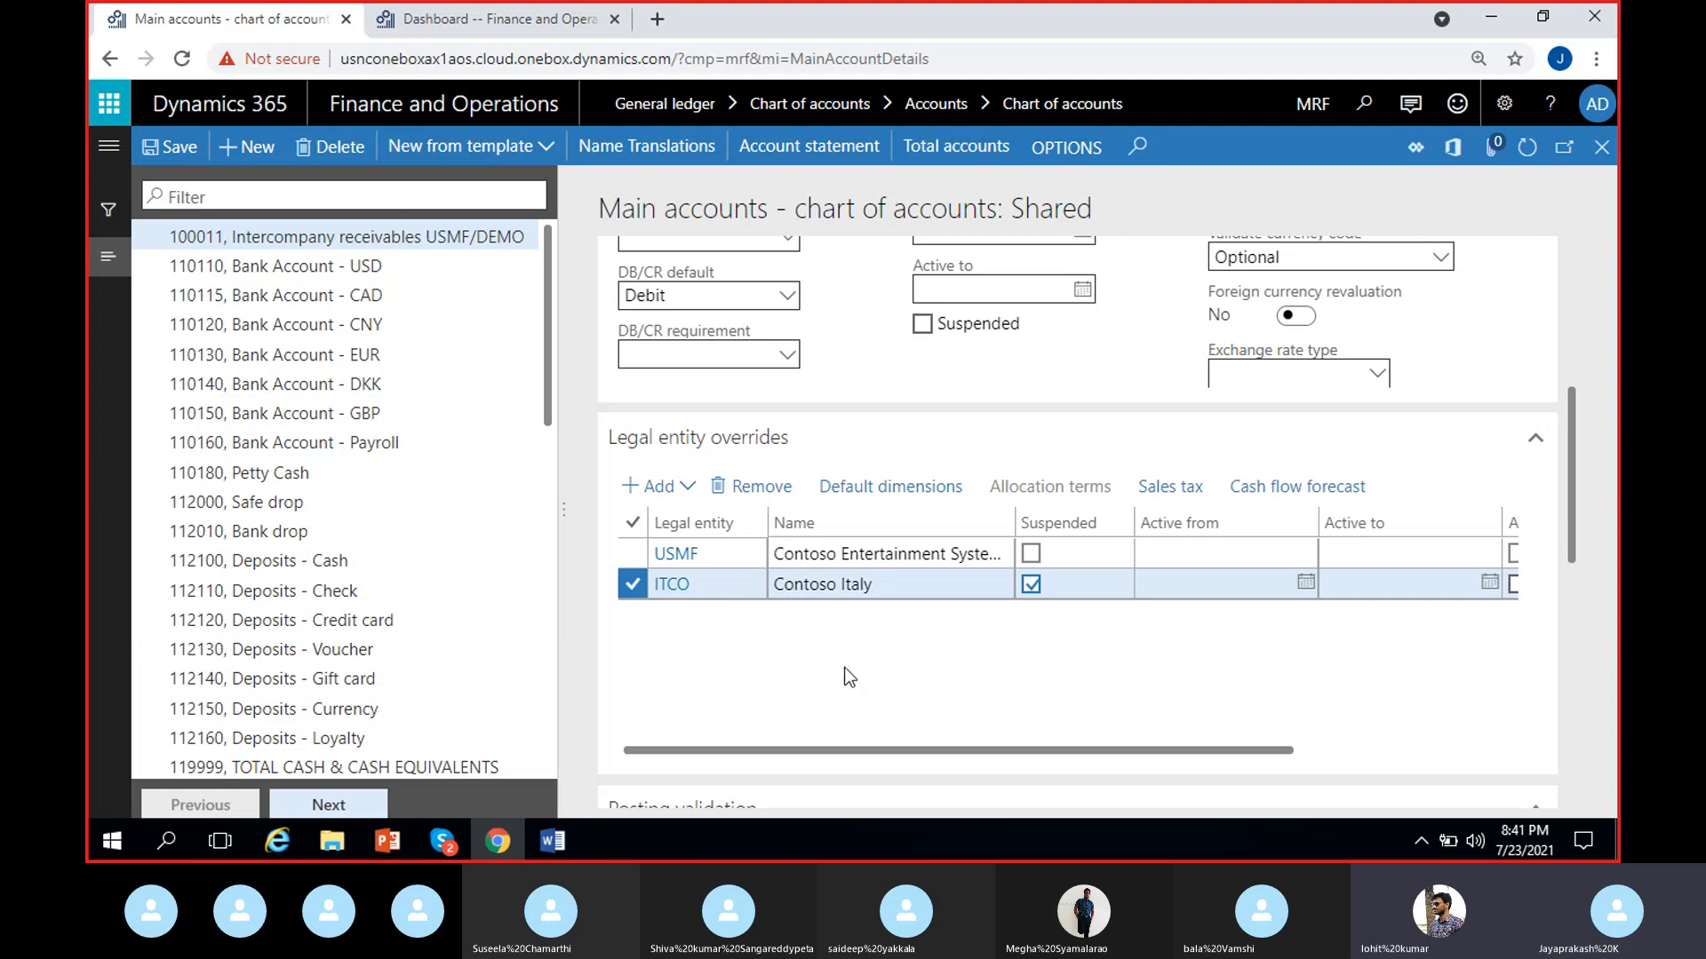
- Examine the active dates, allocation and exchange rate type fields of the ITCO override against the account's general settings
scroll(1051, 688, right, 2)
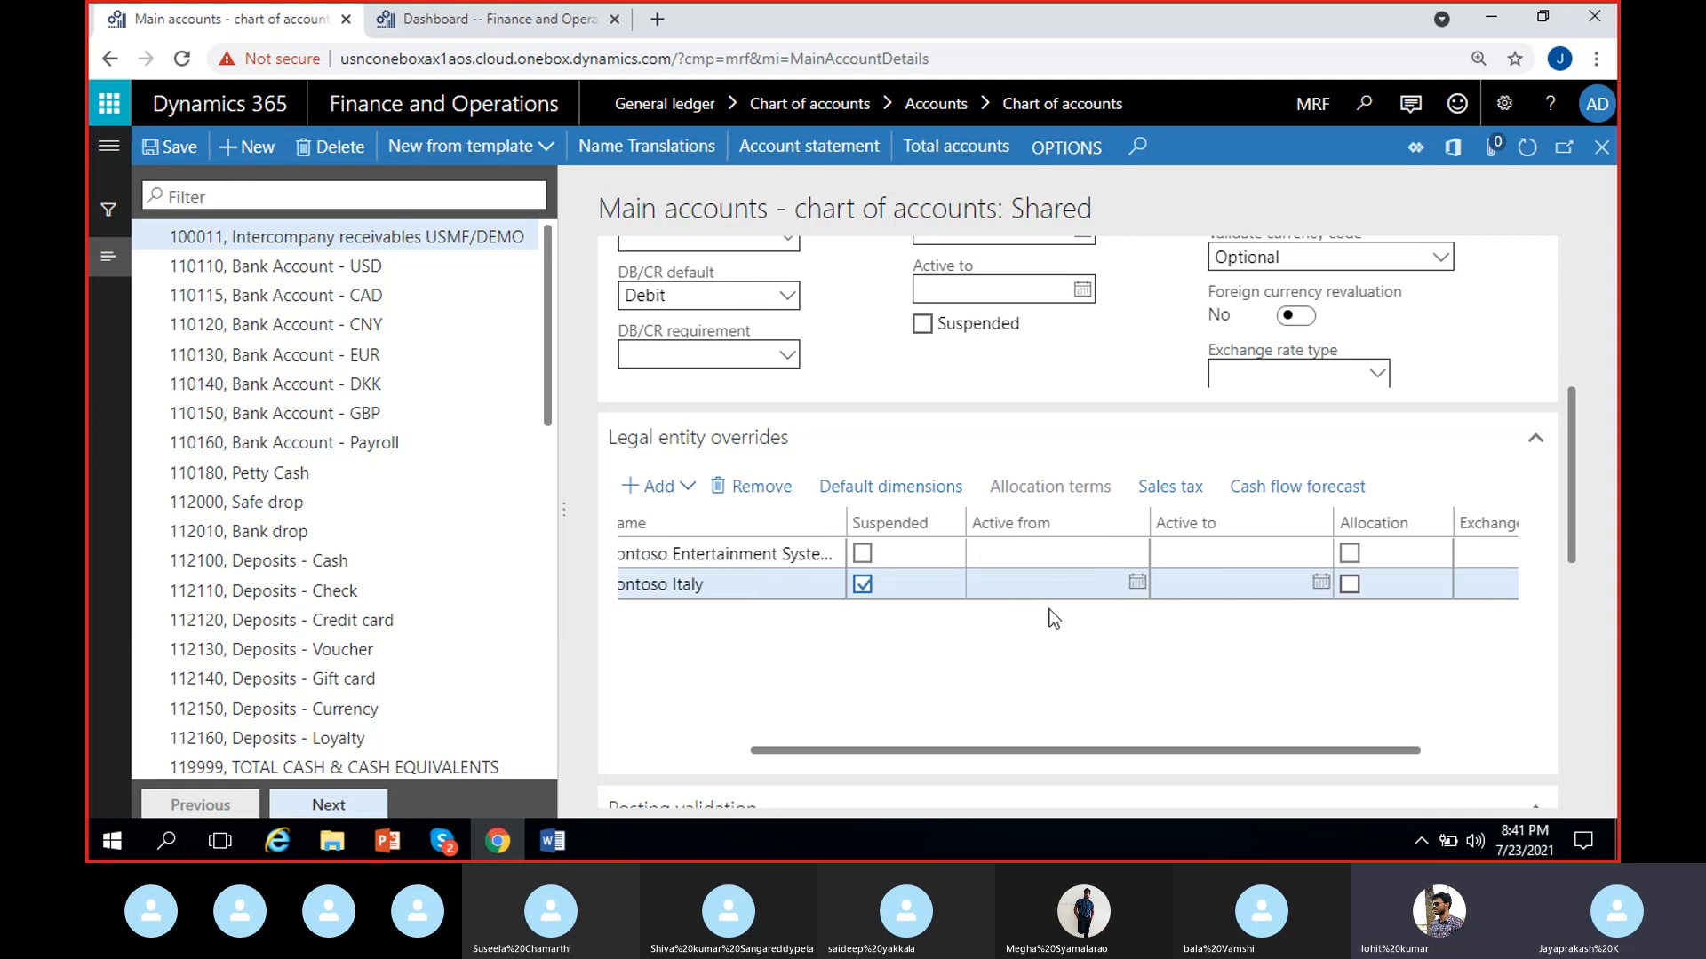
click(1049, 586)
click(1208, 585)
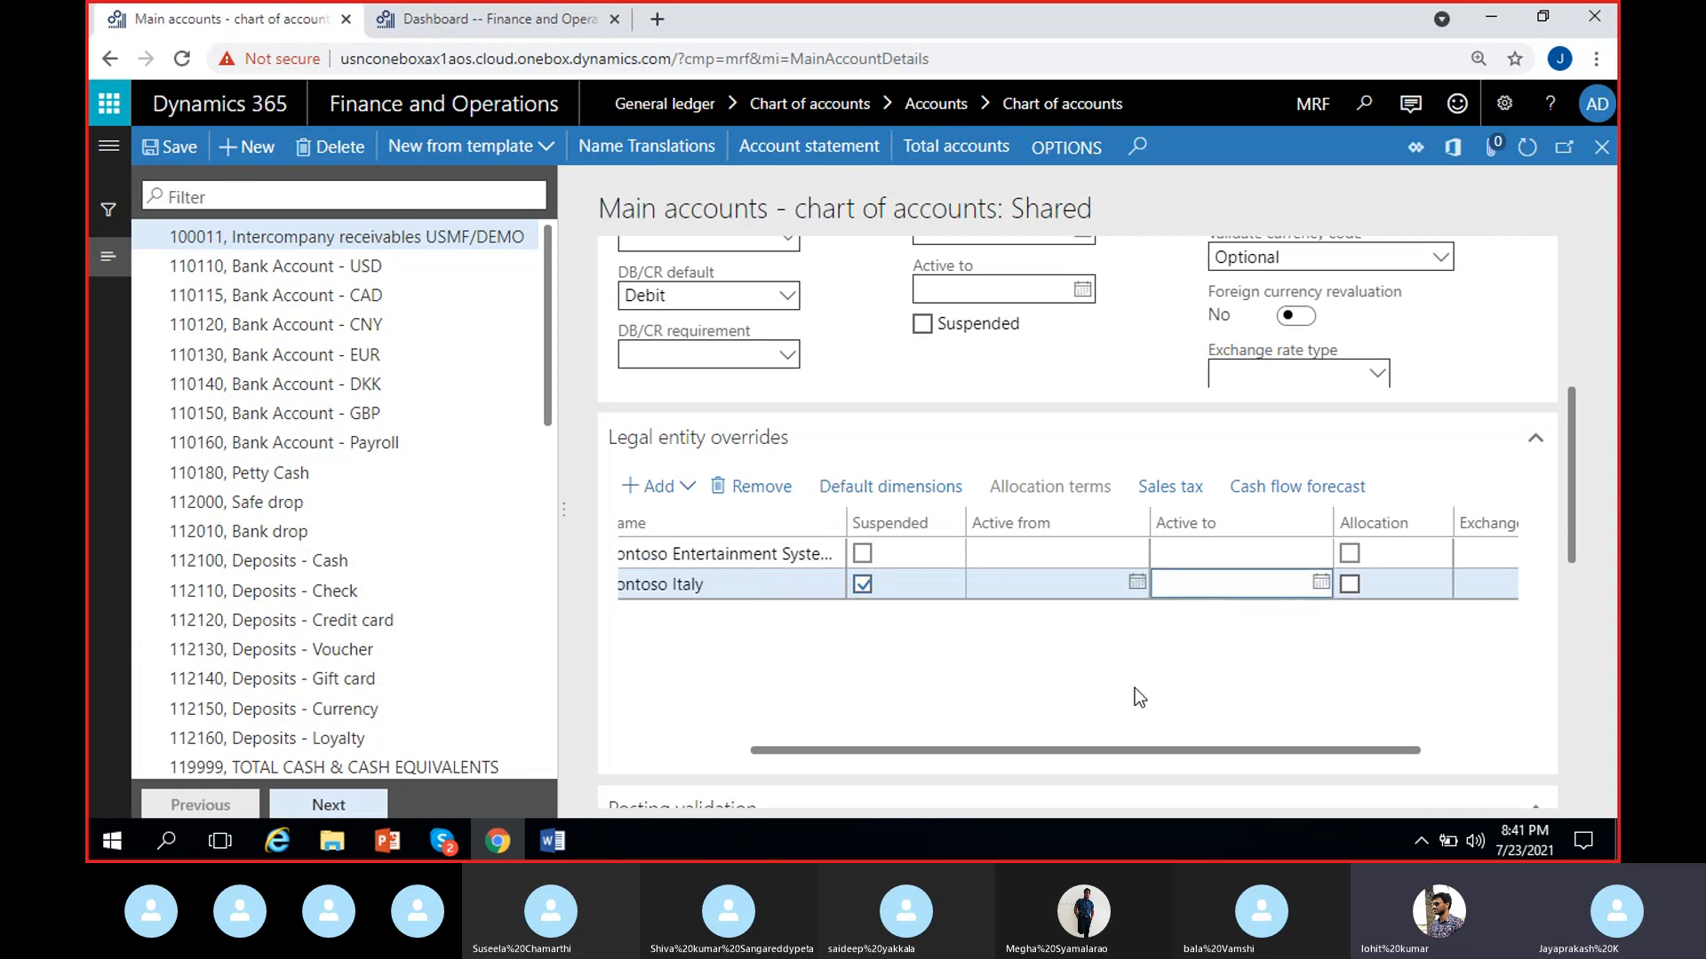
scroll(1132, 687, left, 2)
scroll(1089, 440, up, 1)
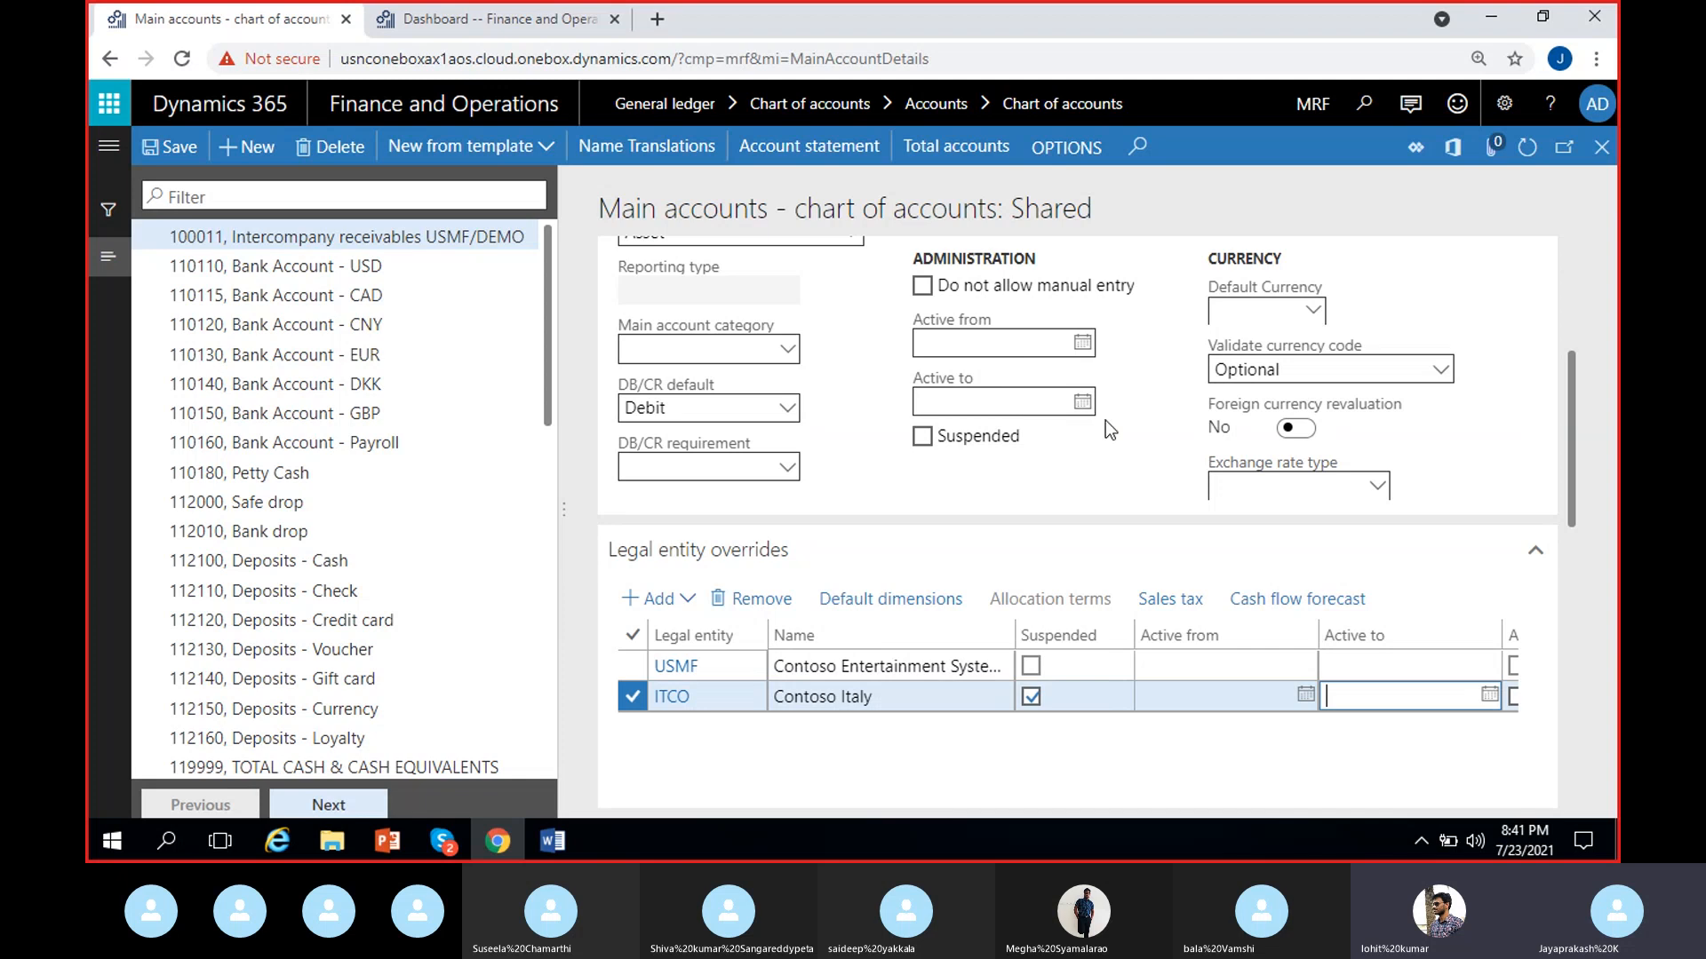
click(1226, 696)
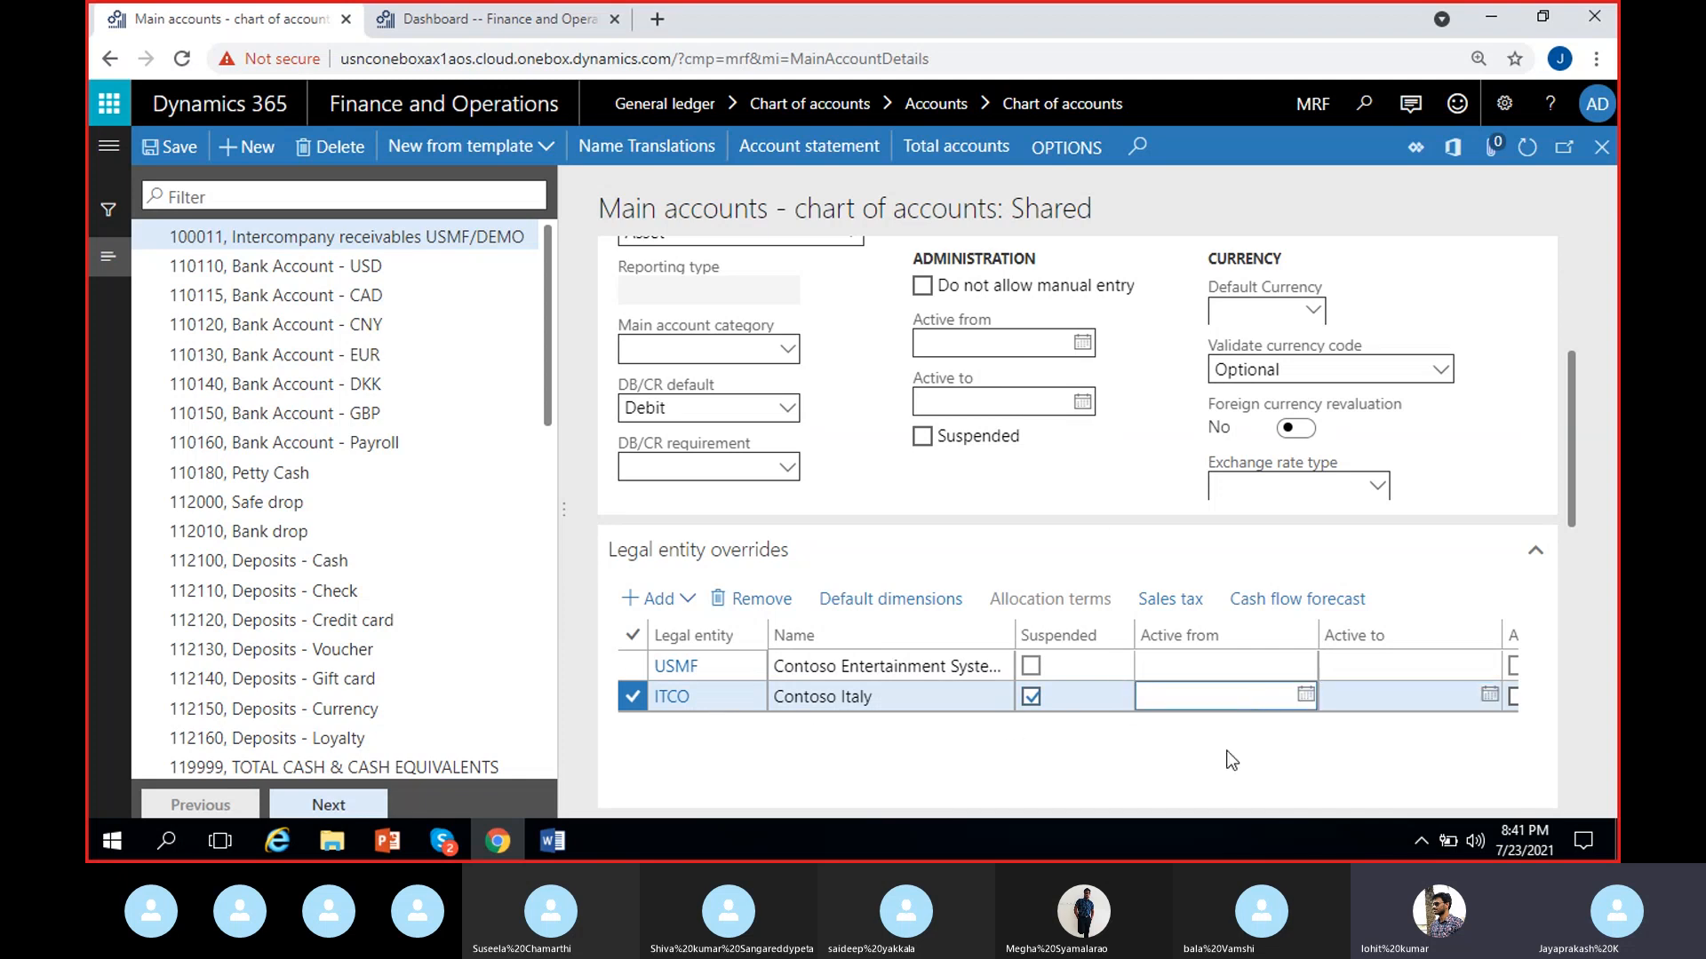
scroll(1420, 765, right, 1)
scroll(1420, 759, right, 1)
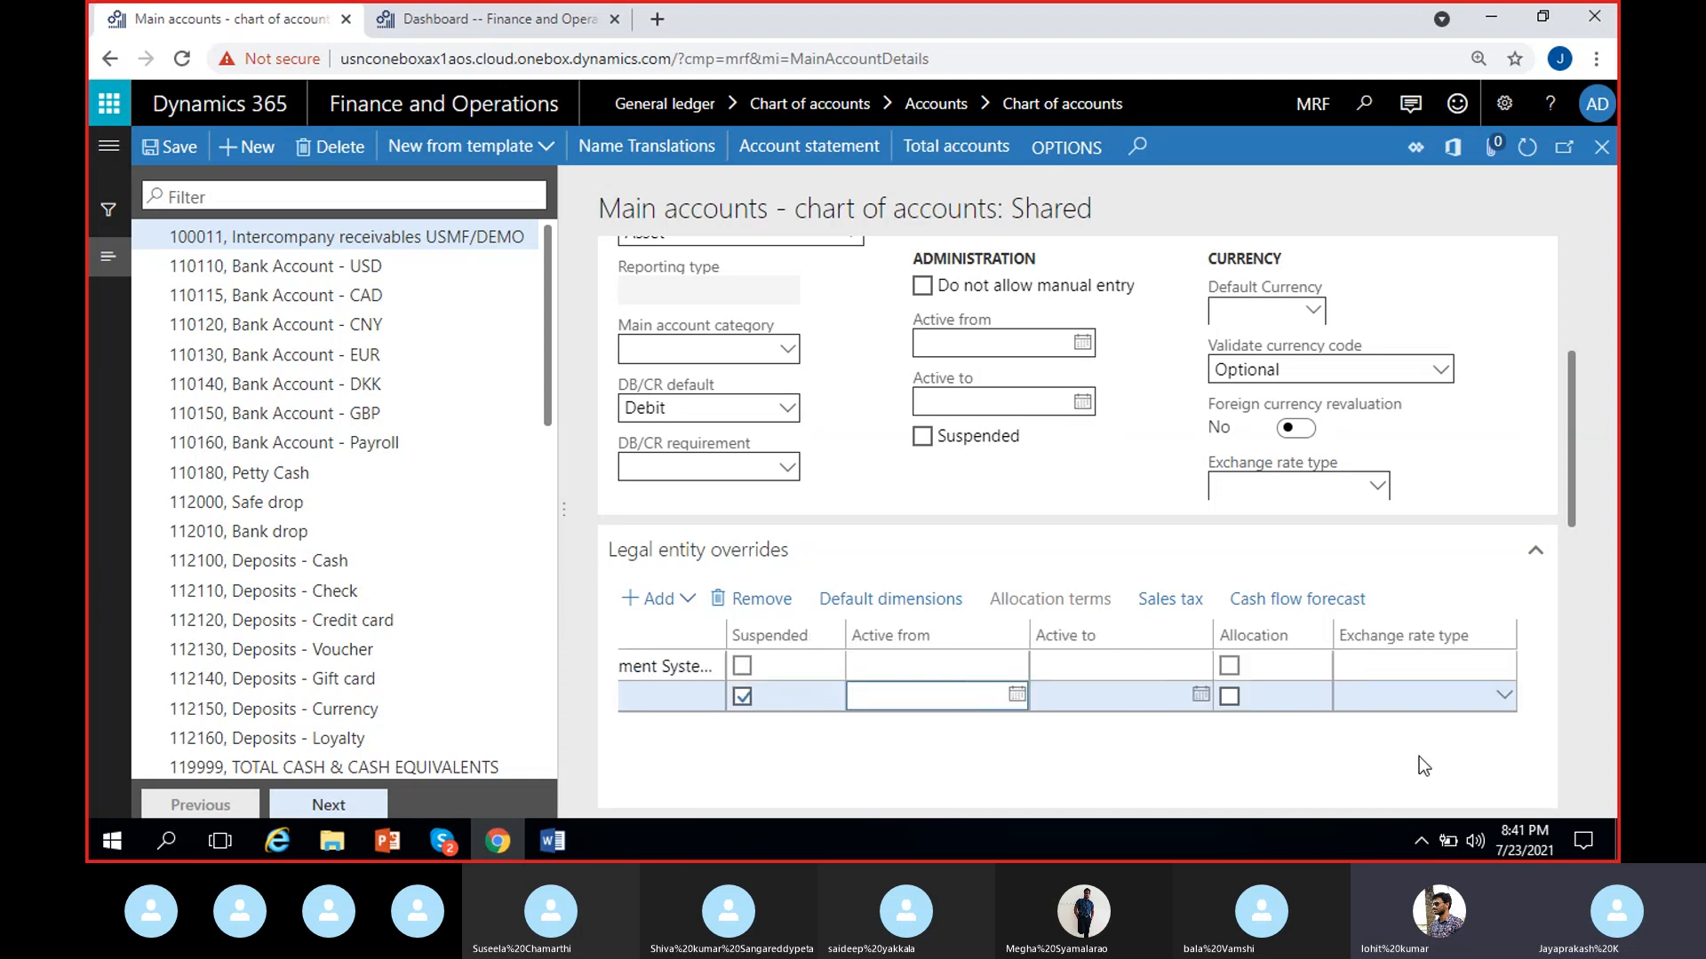
click(1395, 700)
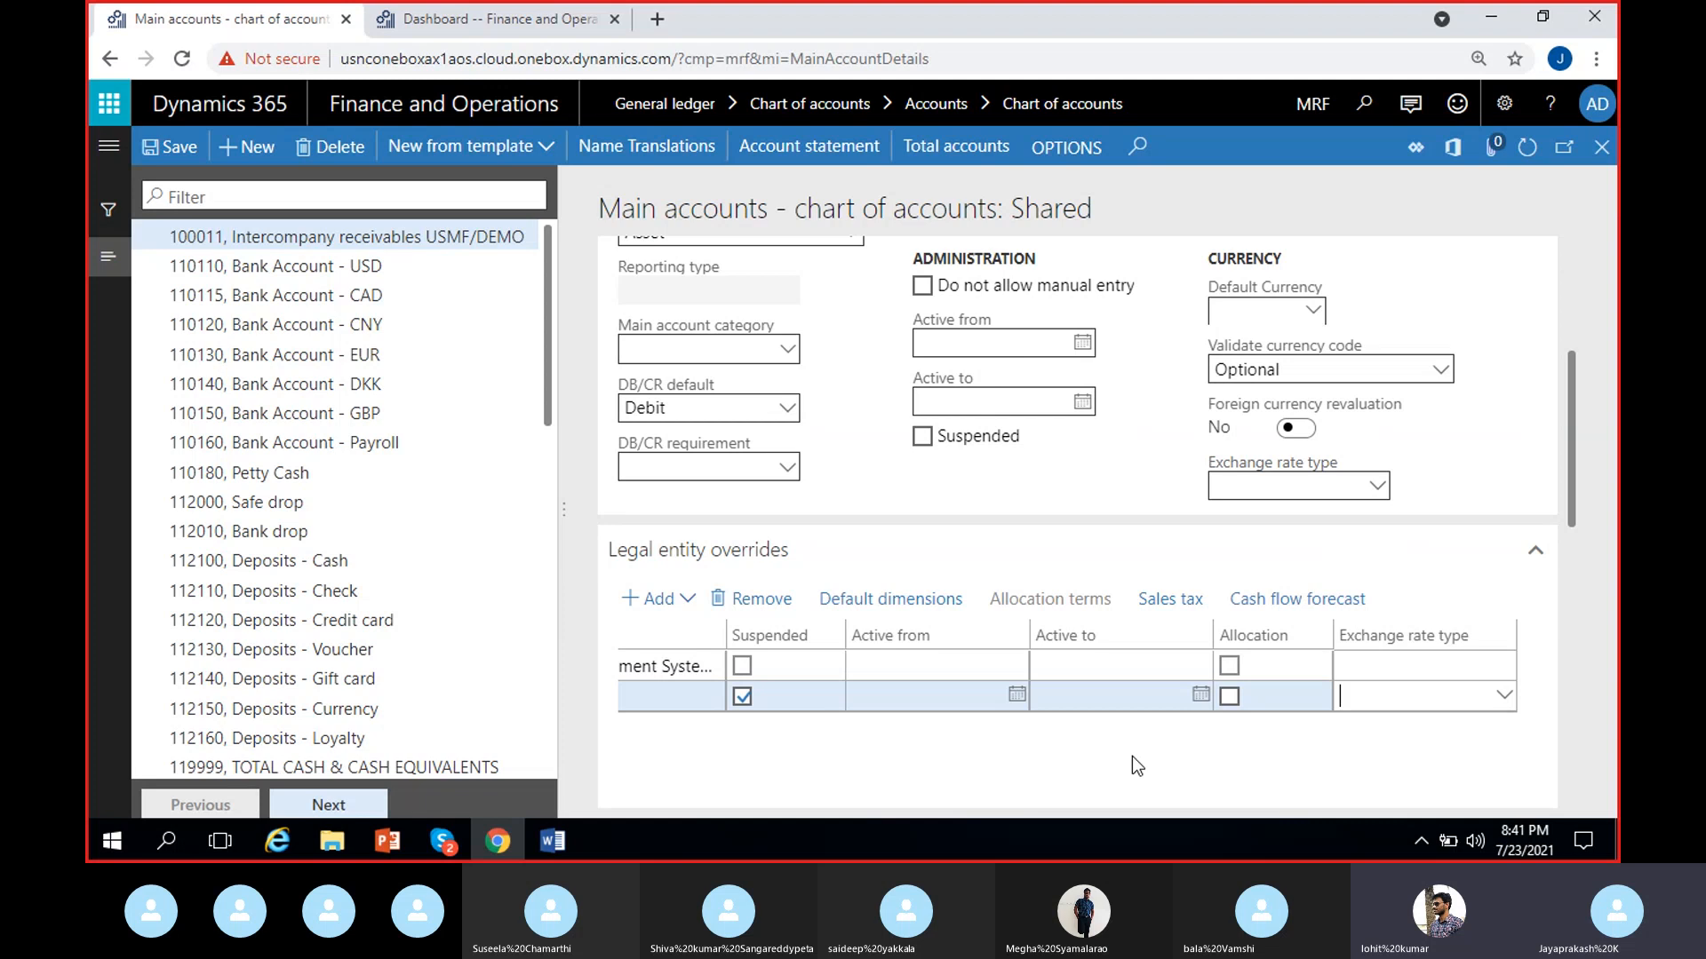
click(1363, 761)
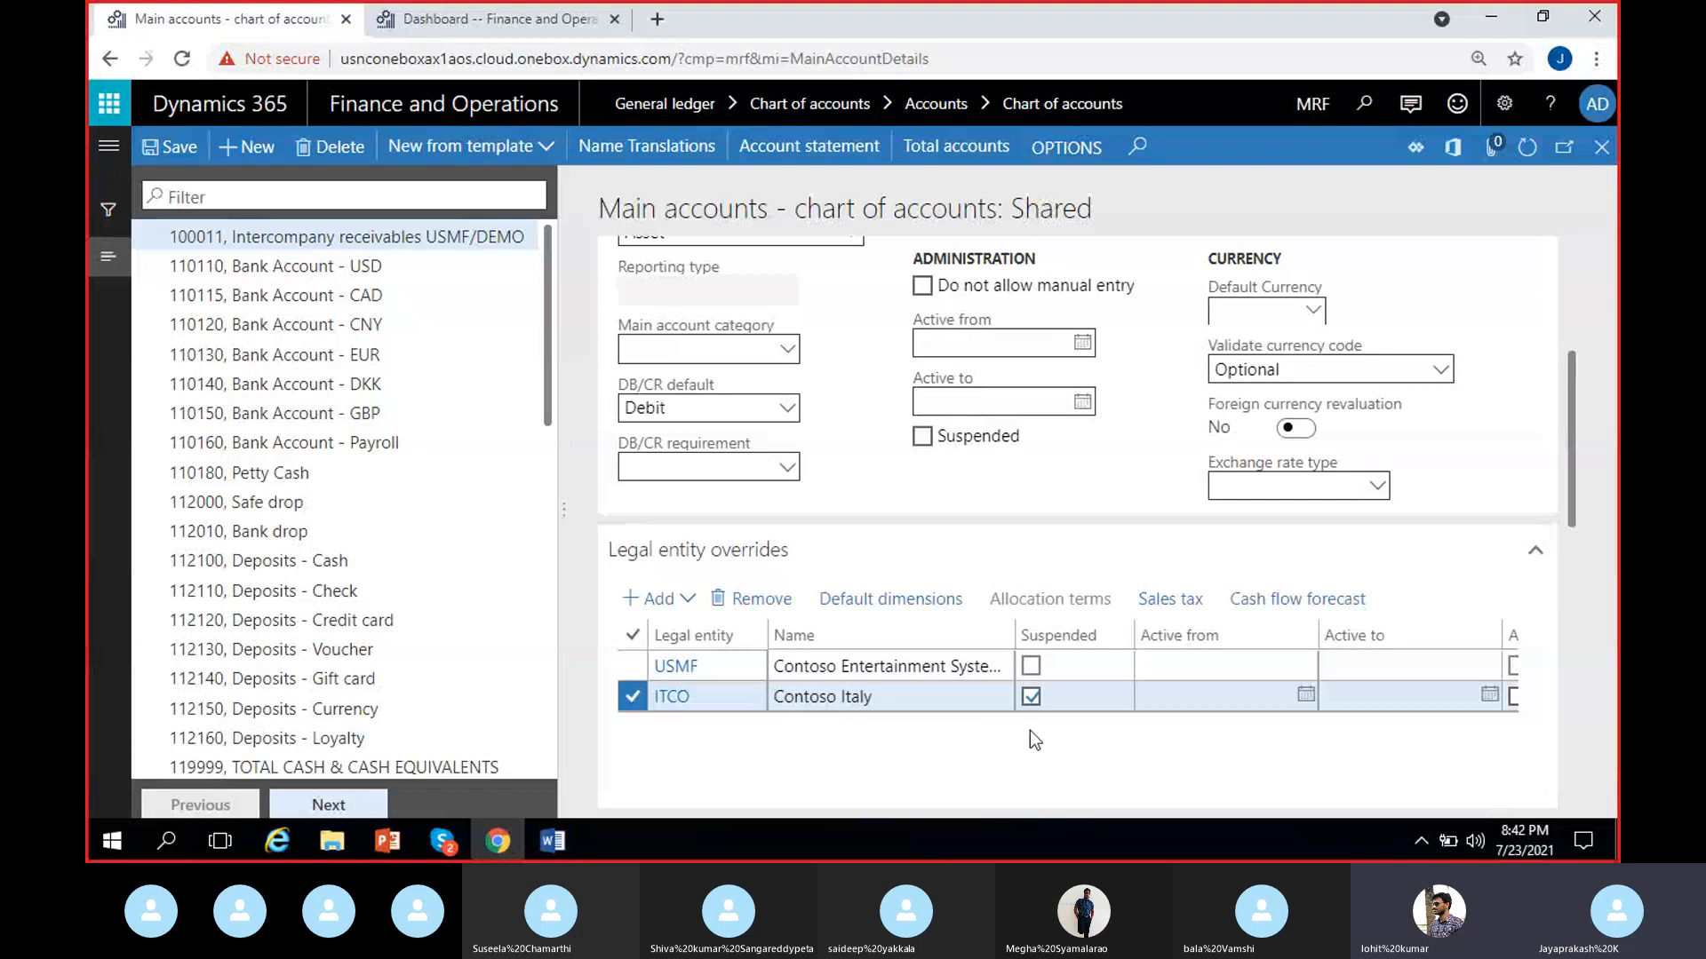
- Go through the ITCO override's fields once more, from legal entity to exchange rate type
key(Tab)
key(Tab)
key(Tab)
key(Tab)
key(Tab)
key(shift+Tab)
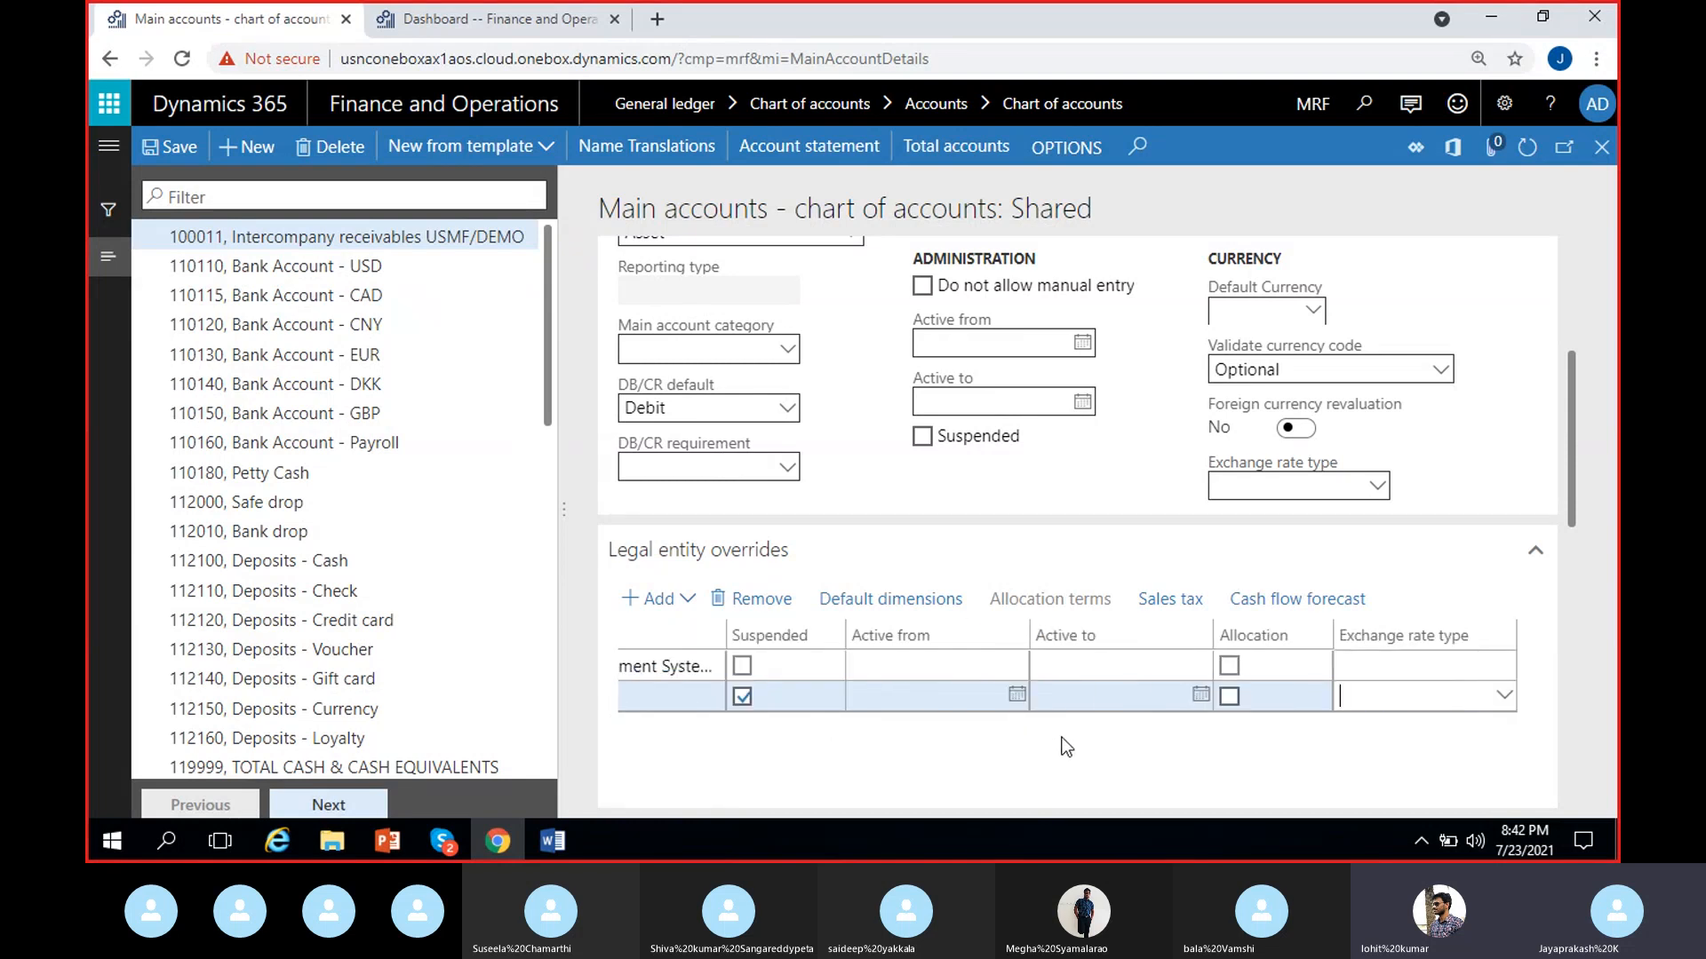
click(1060, 738)
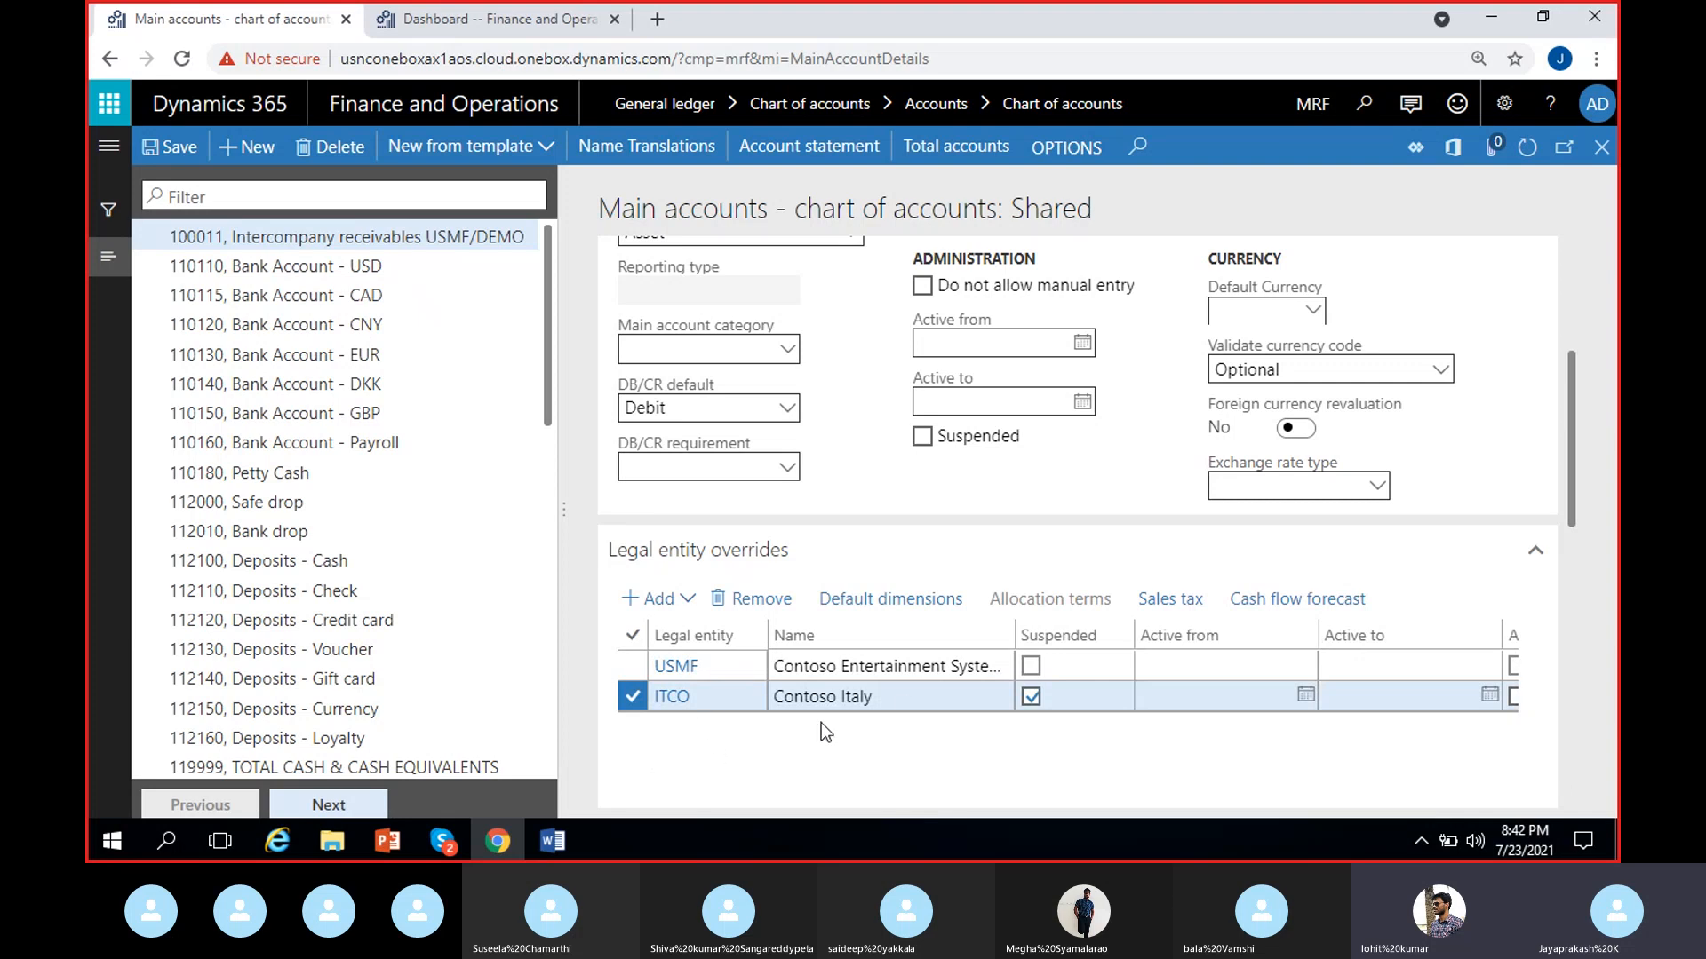
scroll(821, 724, right, 2)
scroll(781, 745, left, 2)
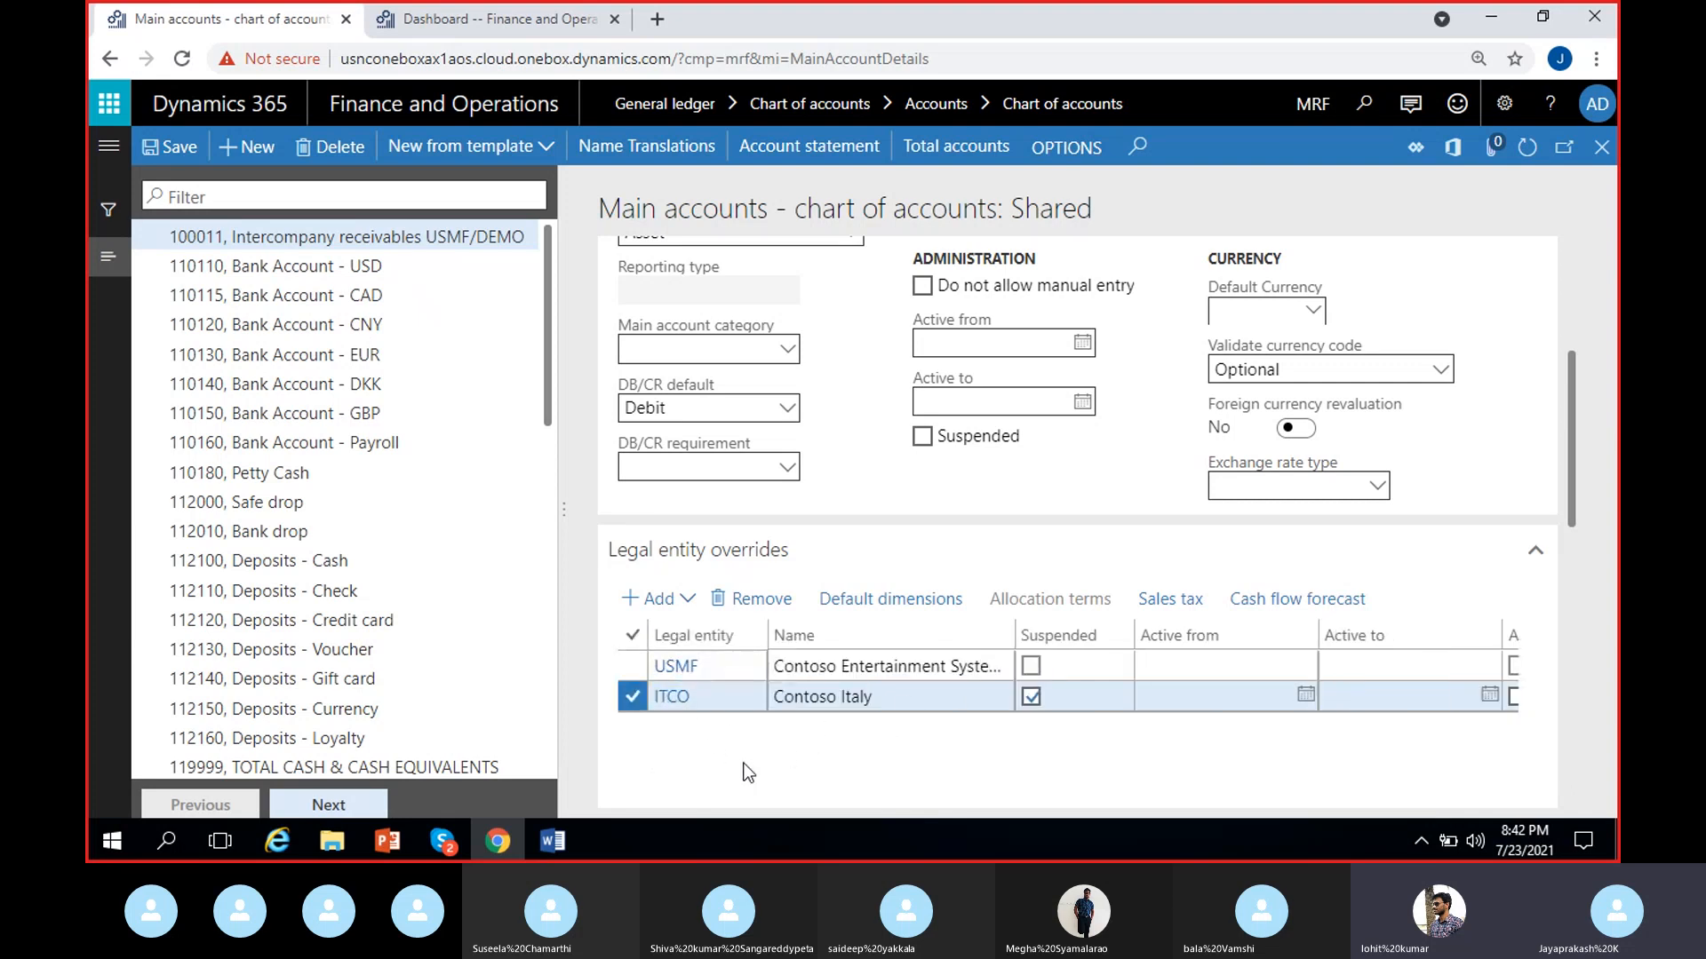
- Add a legal entity override for GLMF, Contoso Entertainment System, and mark it as suspended
click(679, 605)
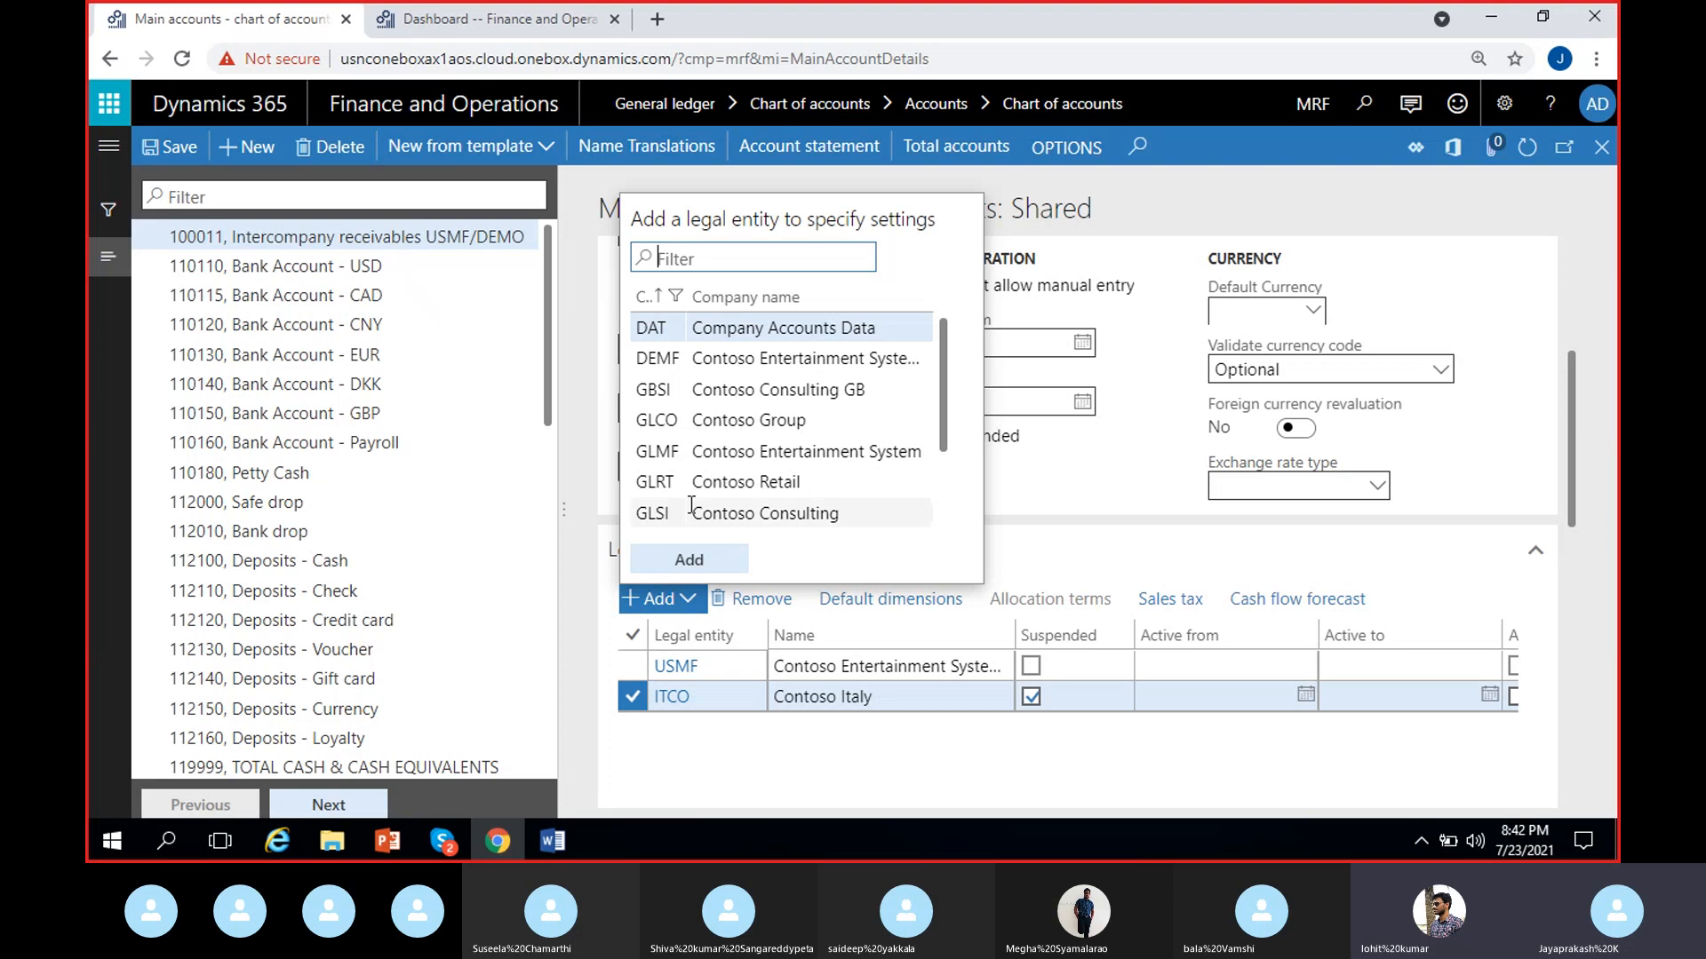
click(712, 451)
click(689, 559)
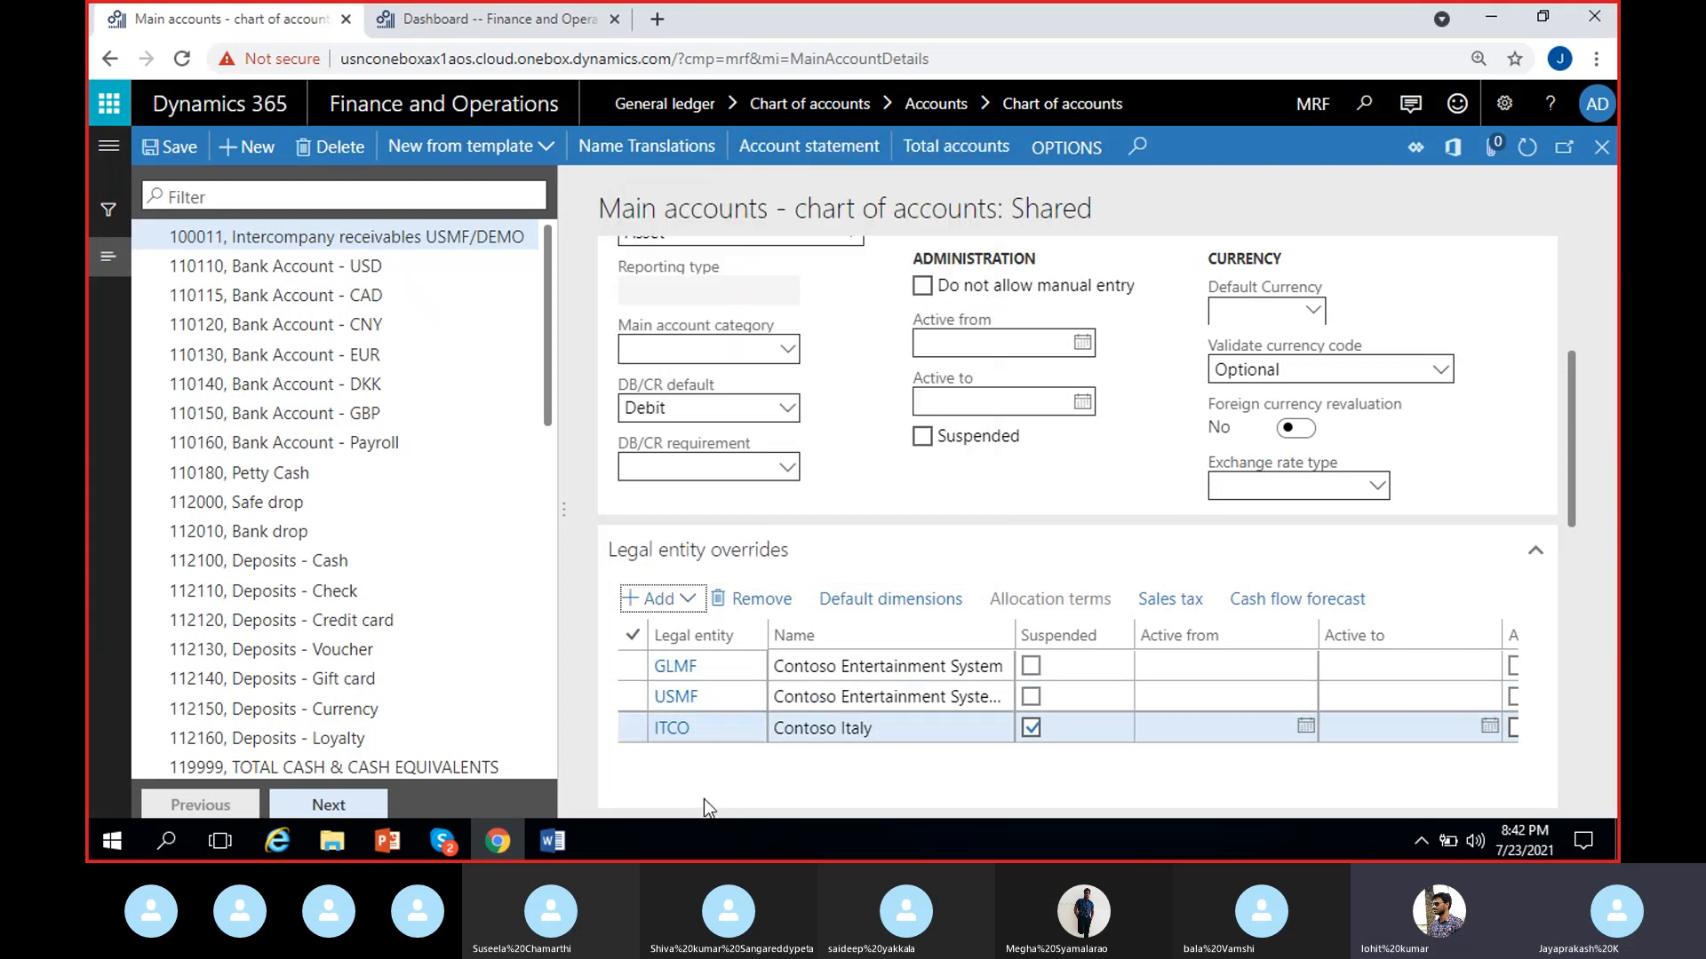
click(1030, 665)
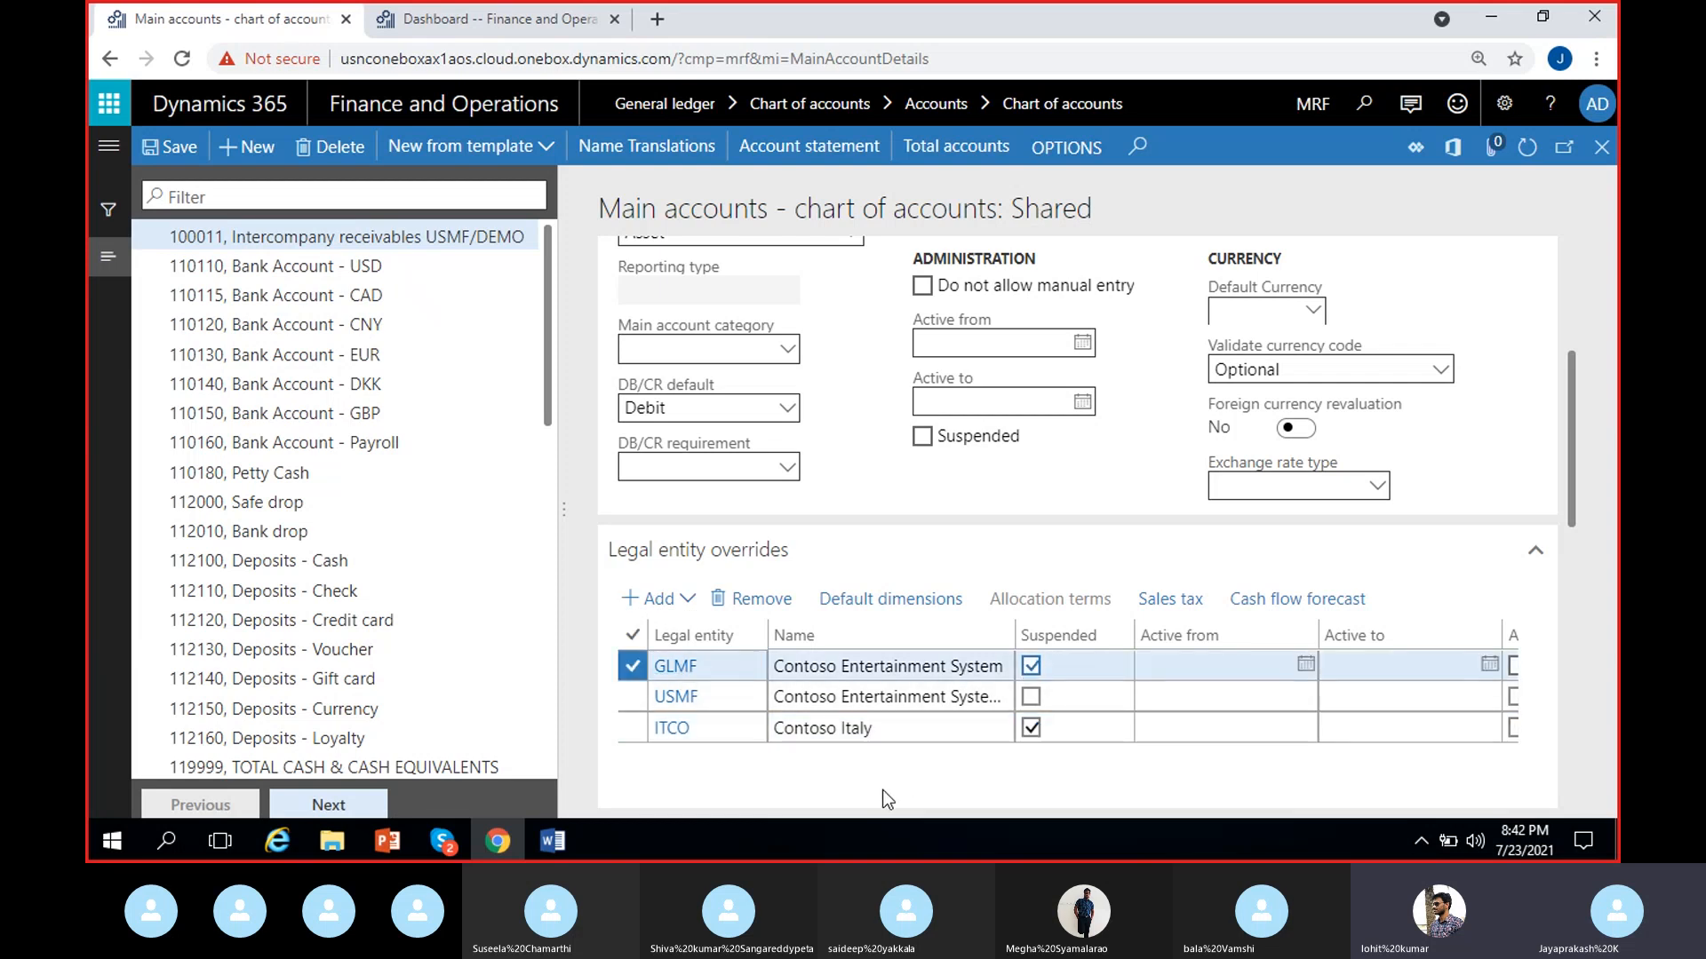
- Clear the Suspended option on the ITCO and GLMF overrides and remove the GLMF override
click(1029, 727)
click(1030, 666)
click(632, 728)
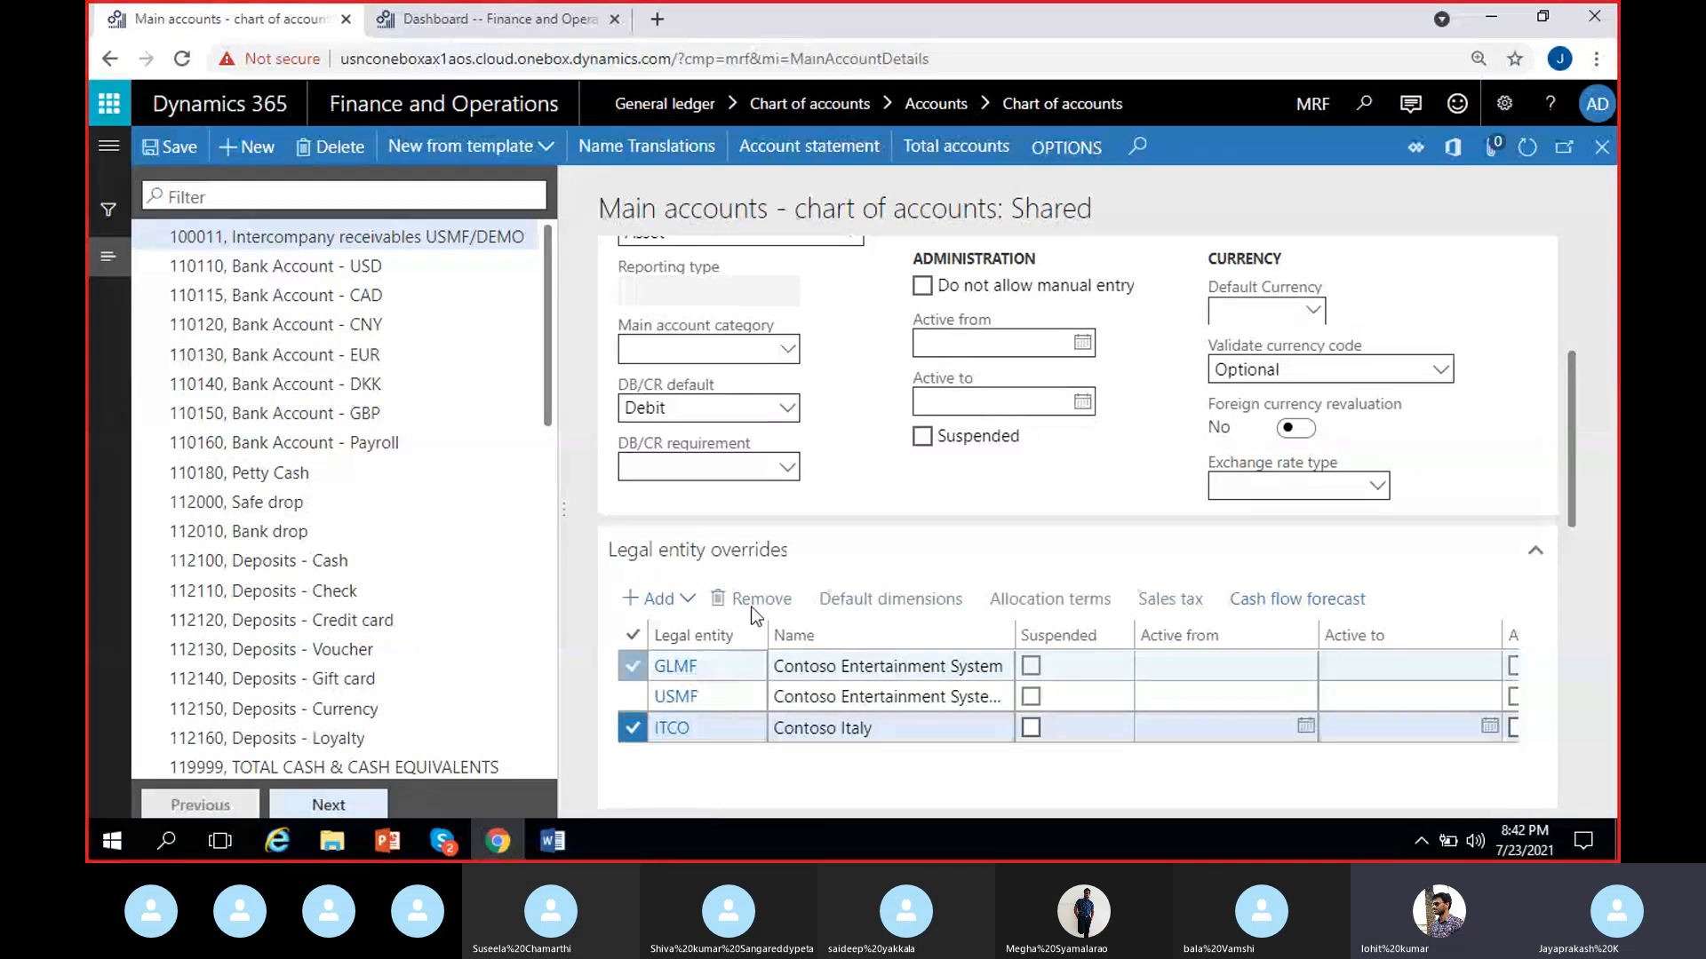
click(634, 668)
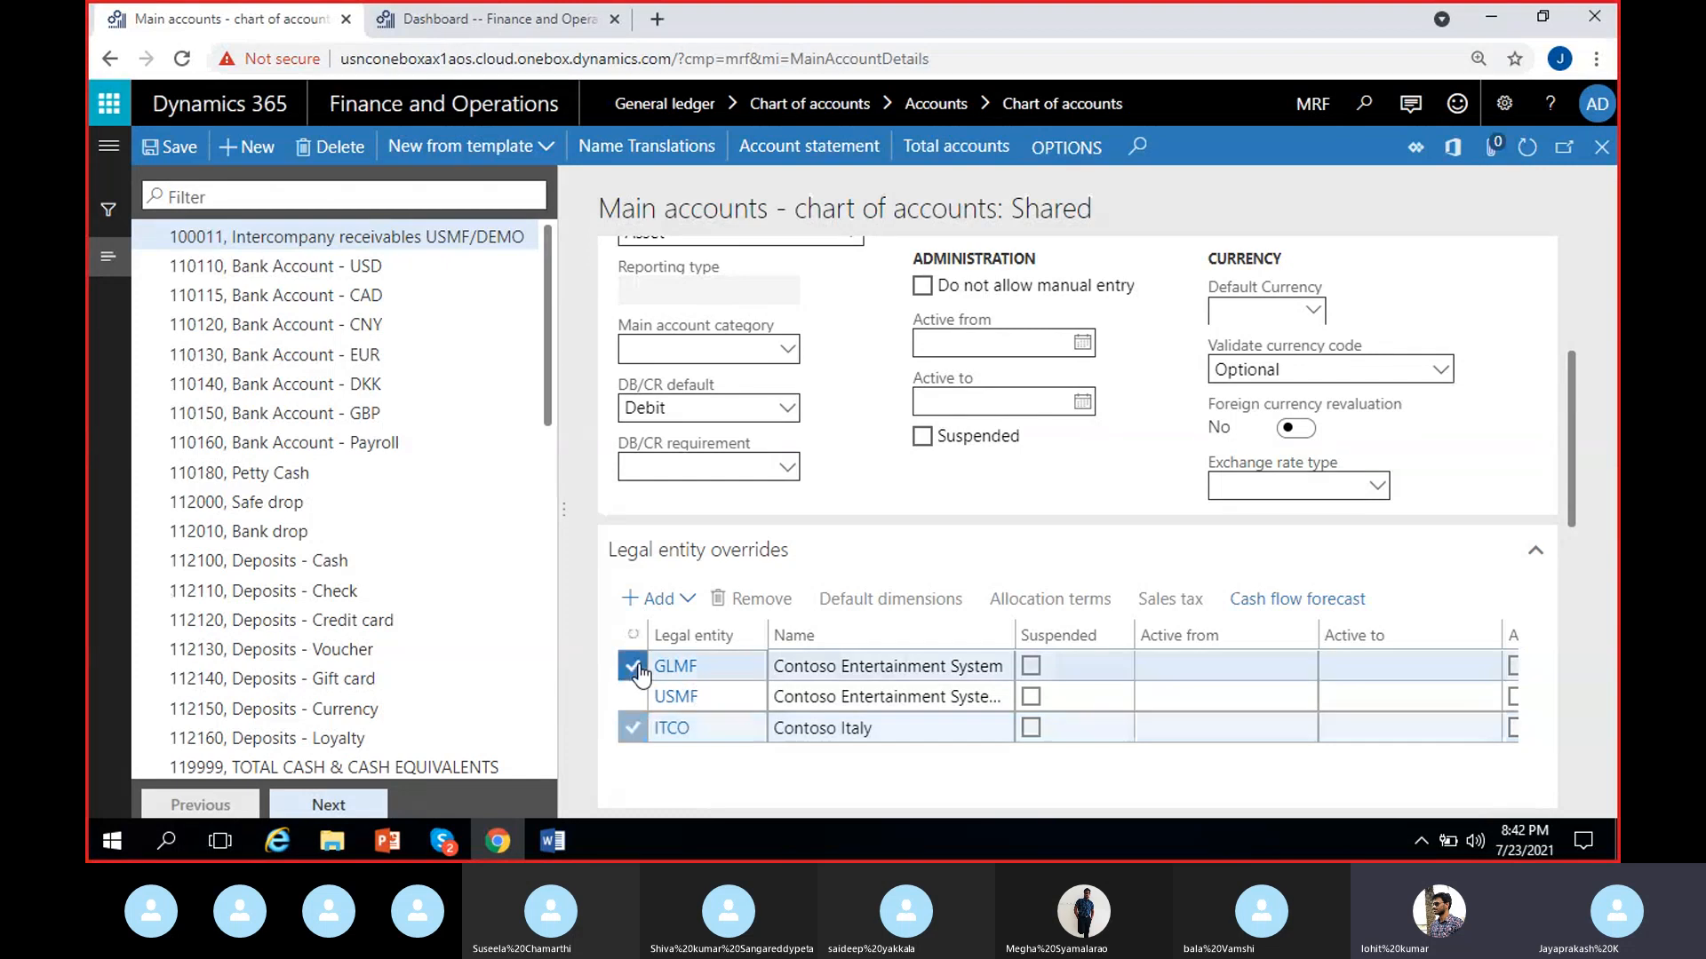
click(634, 667)
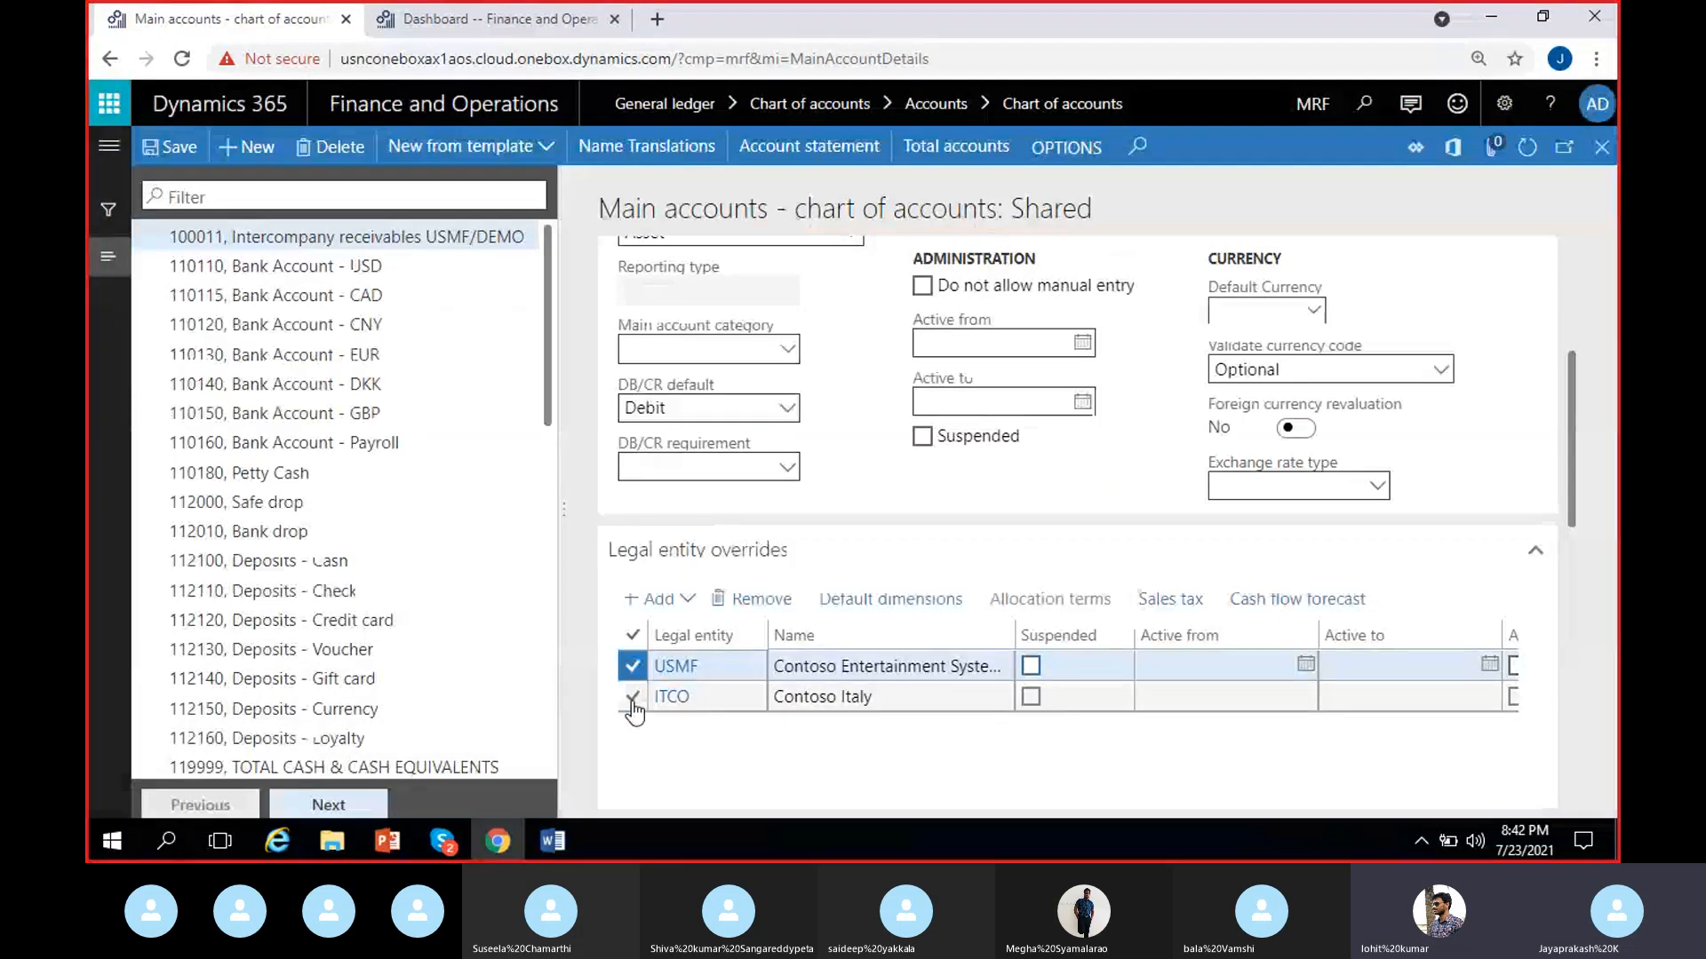
- Remove the USMF legal entity override and its company-specific data from the main account
click(632, 699)
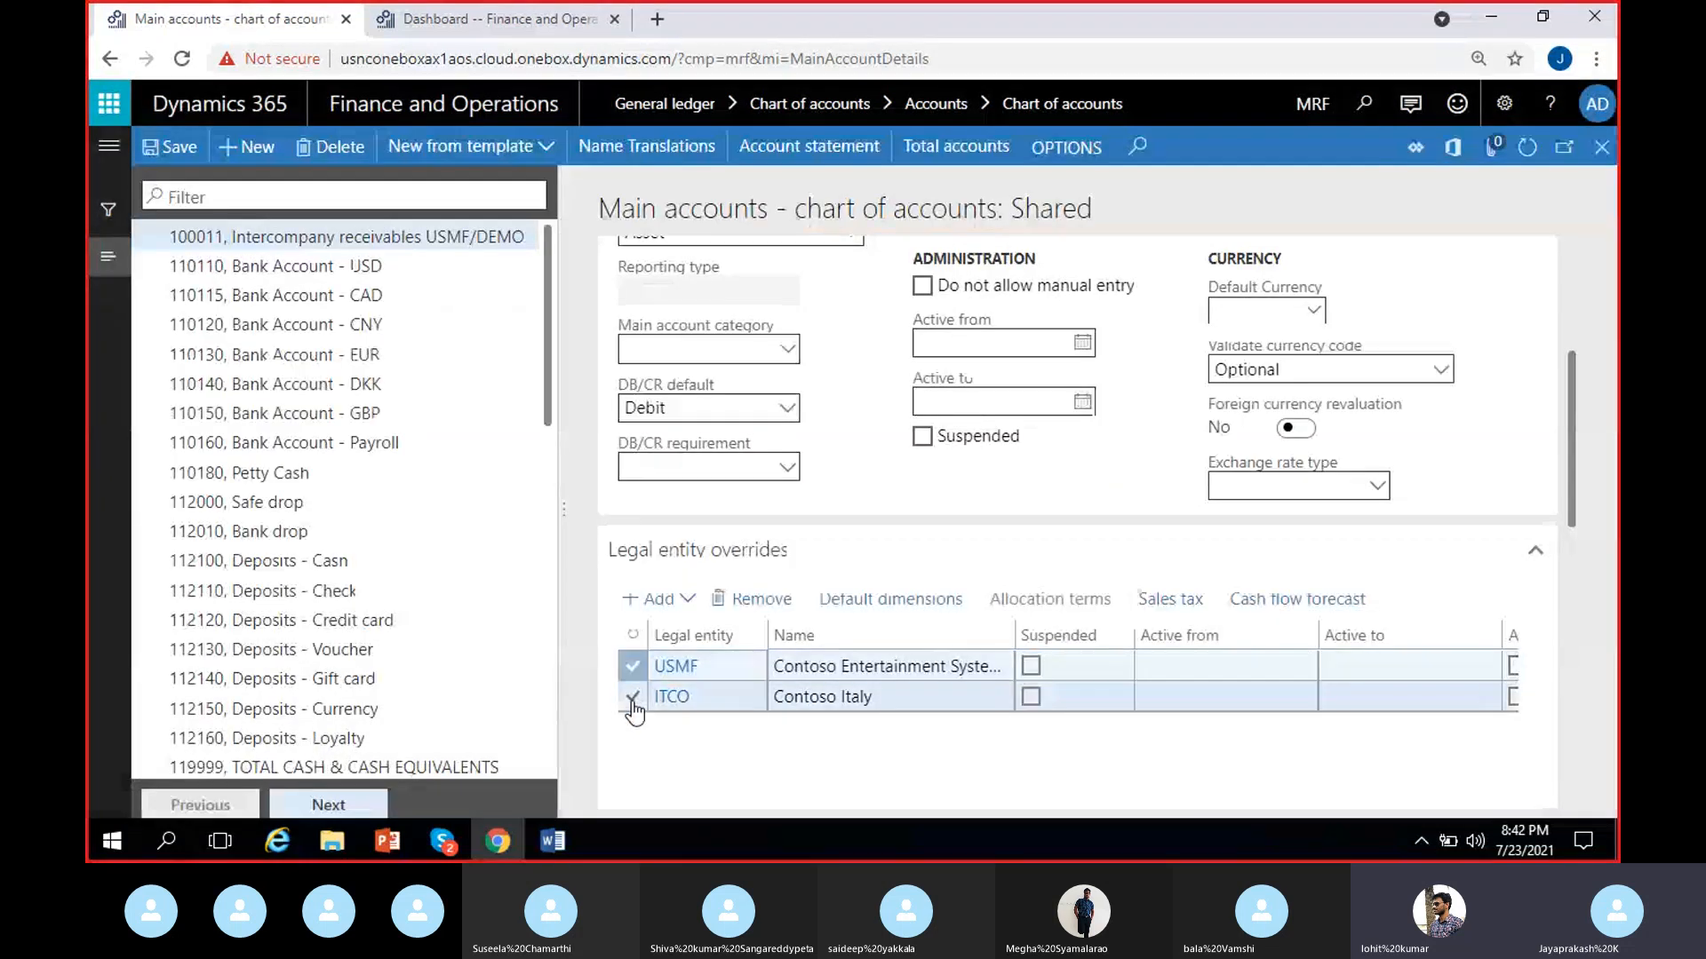
click(753, 599)
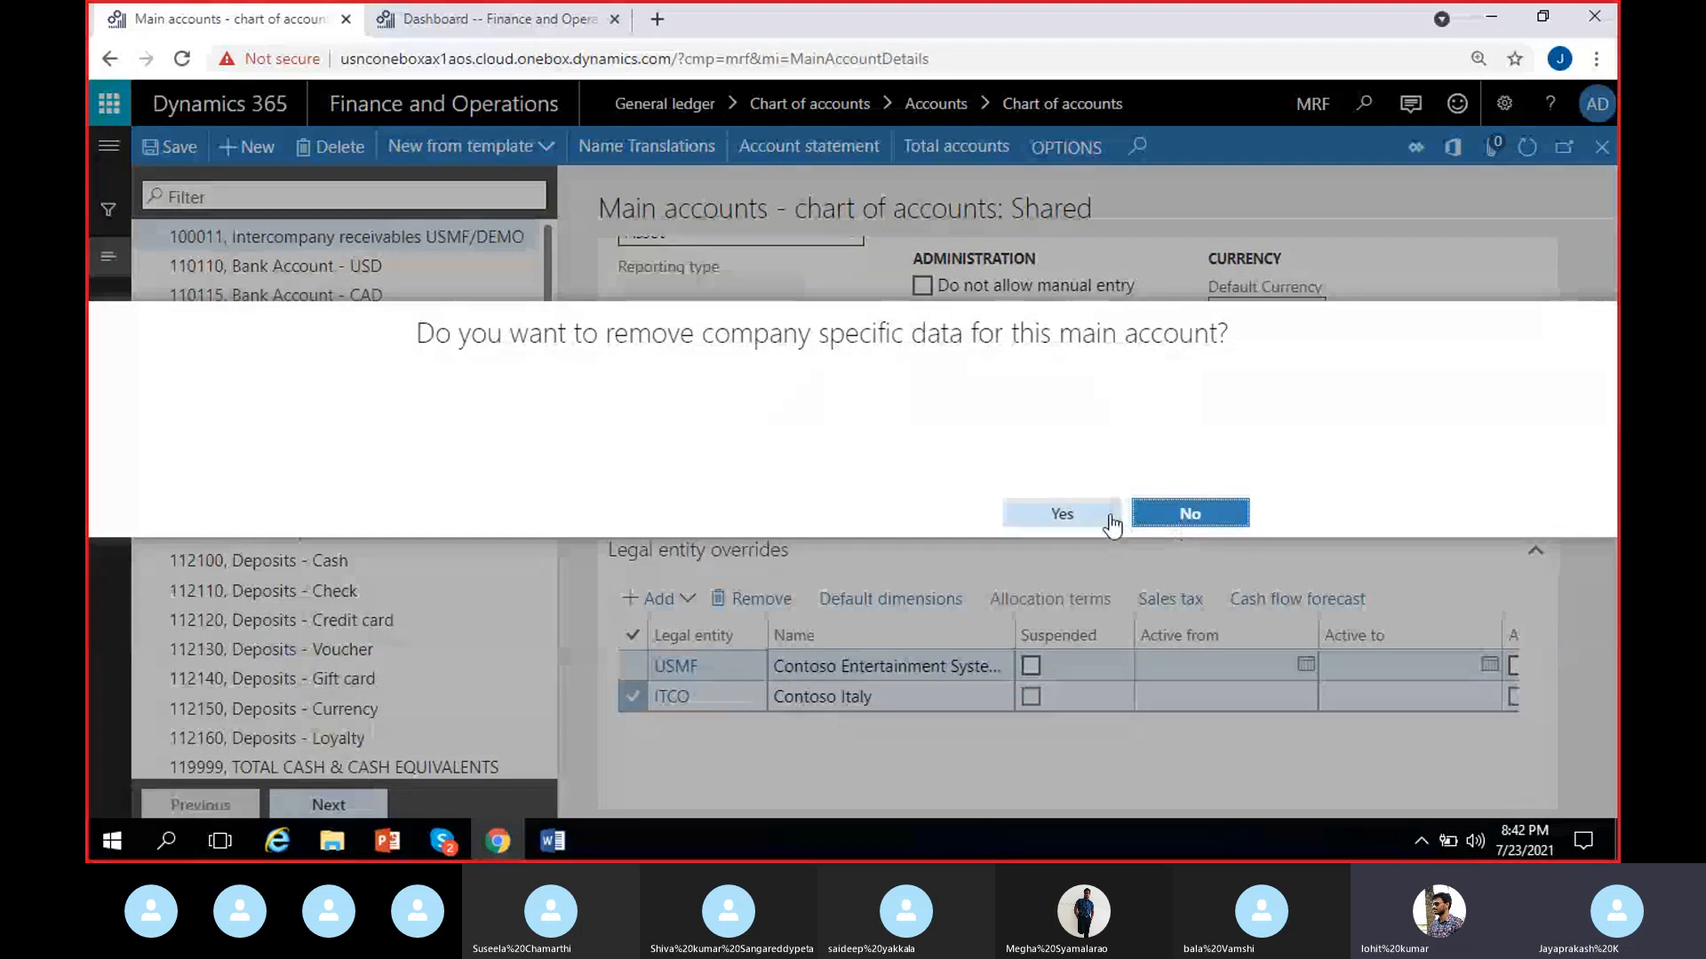
click(1110, 520)
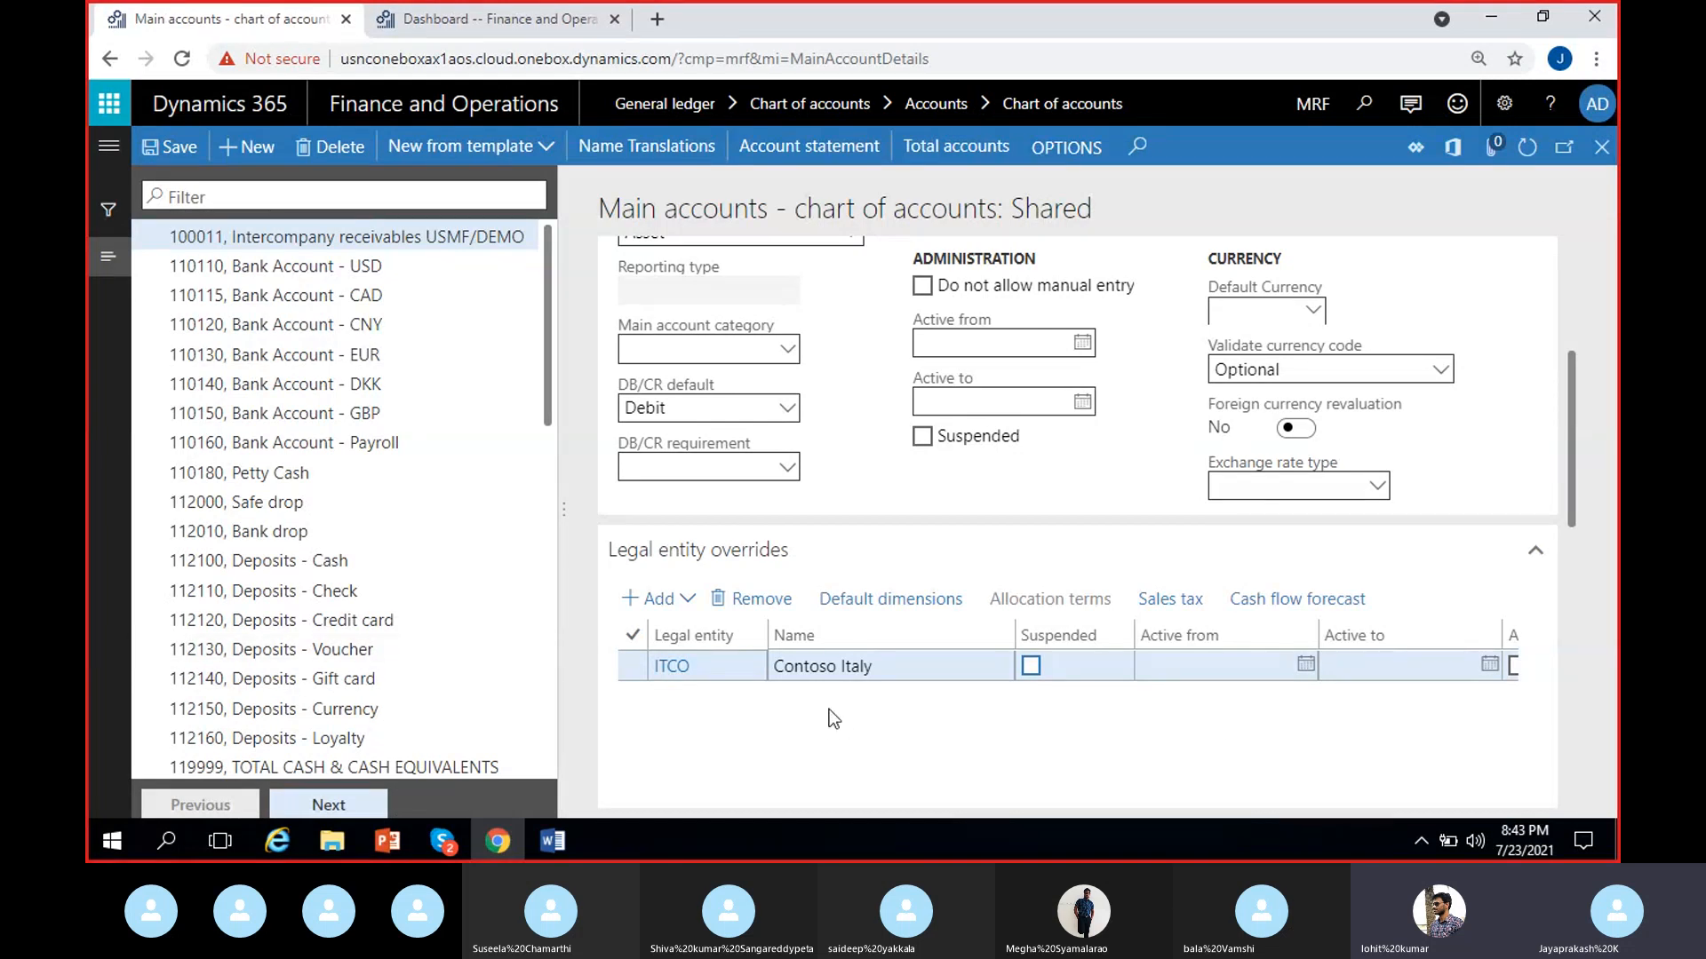
- Examine the financial reporting exchange rate type and the currency translation type options of main account 100011, choosing Weighted average
scroll(839, 750, right, 3)
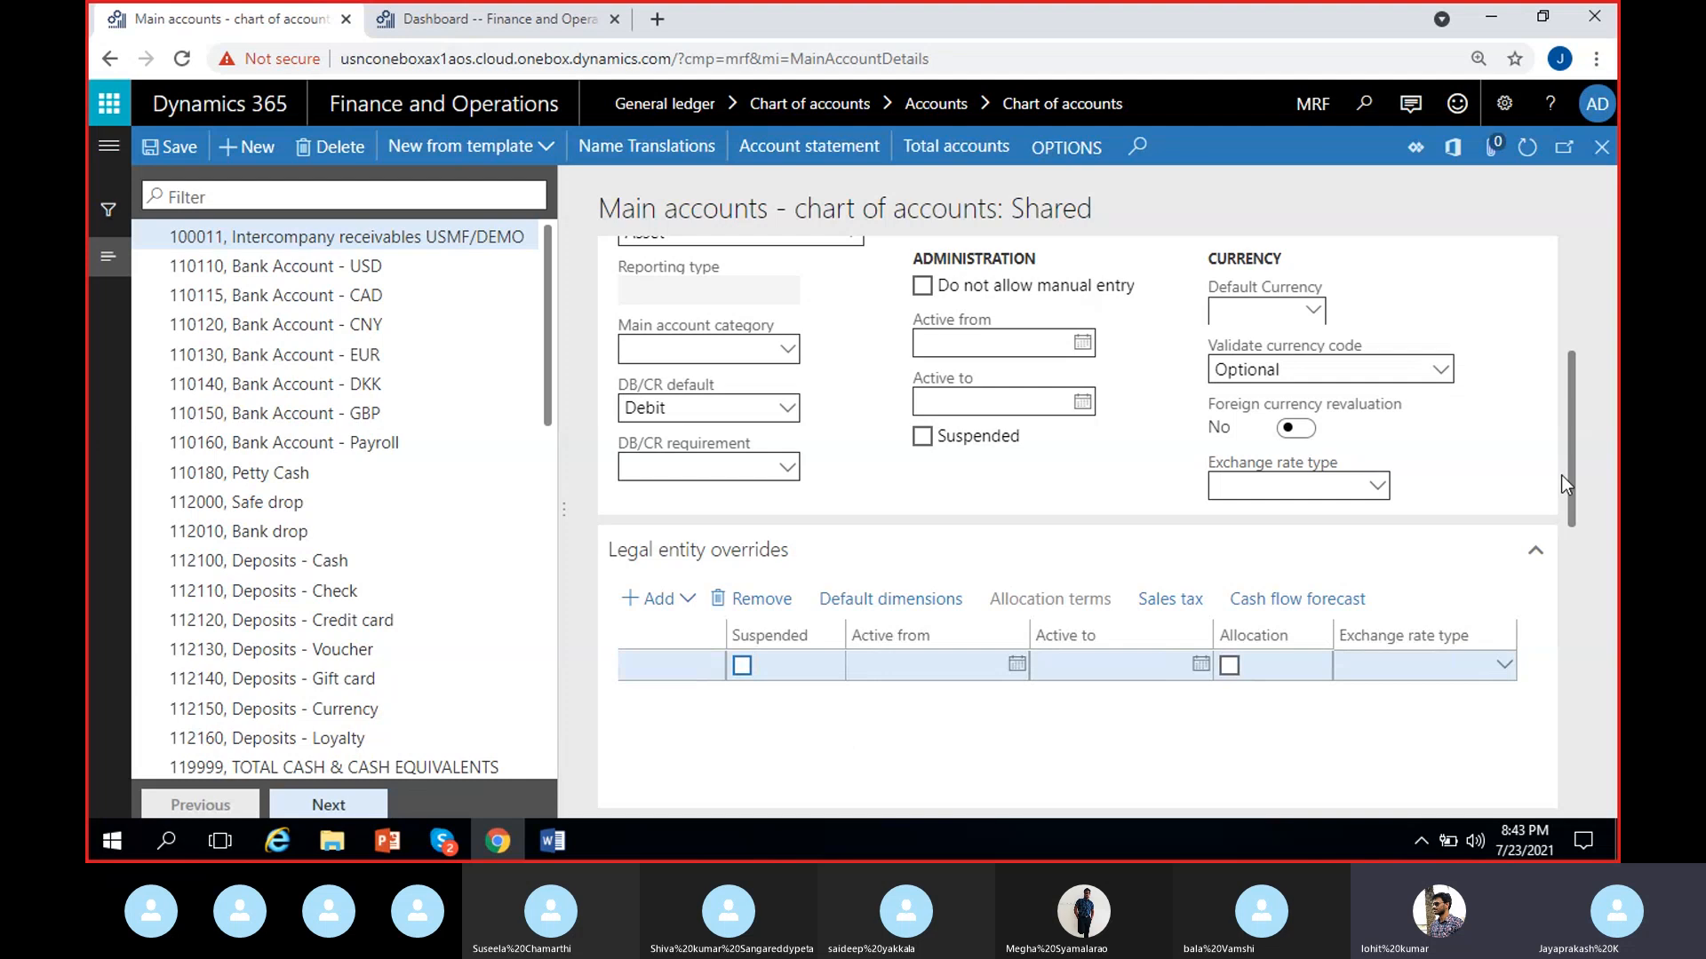
drag(1576, 430, 1572, 614)
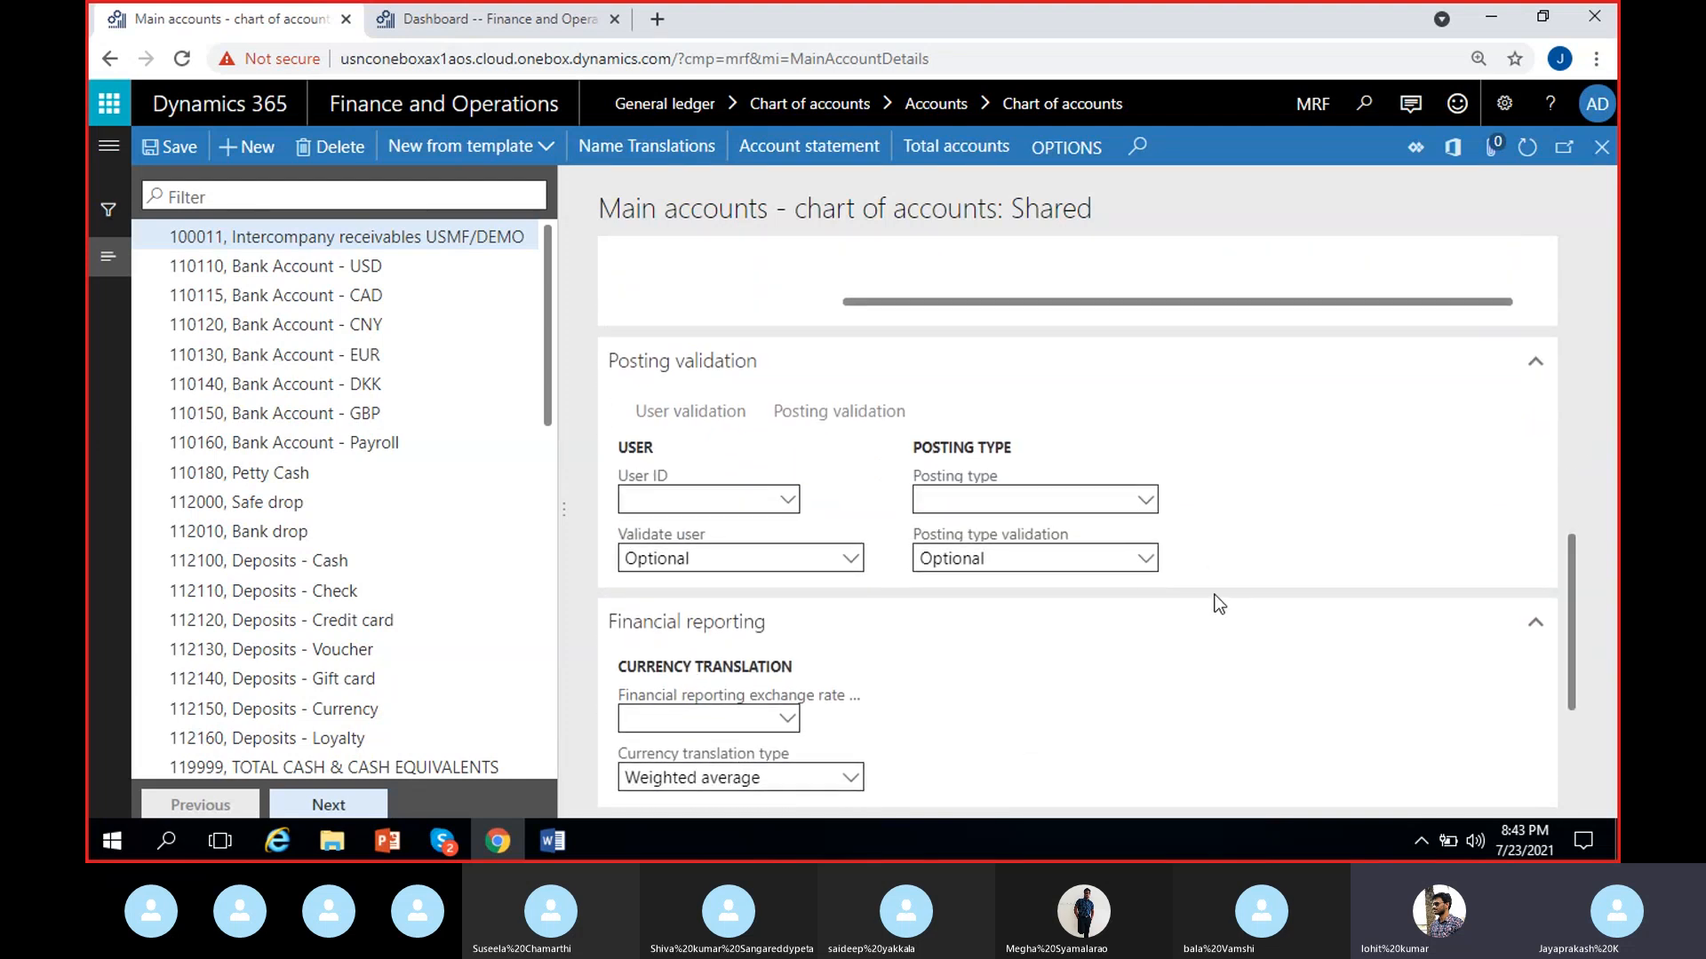
drag(1570, 578, 1571, 644)
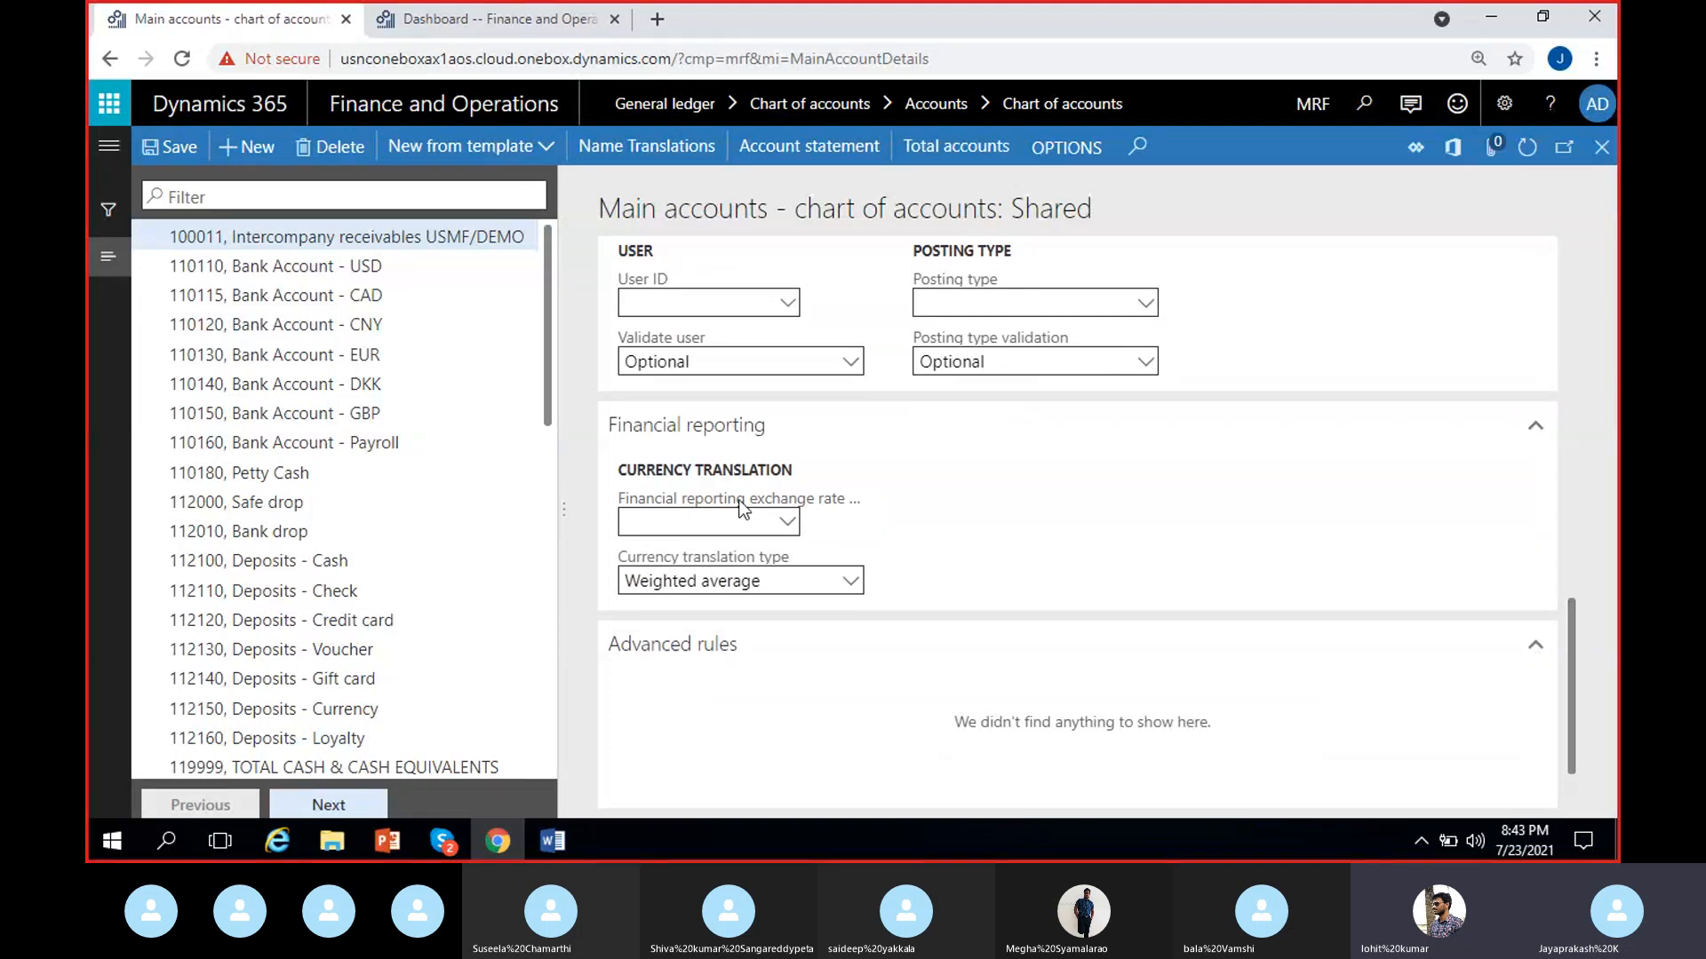
scroll(1564, 628, up, 1)
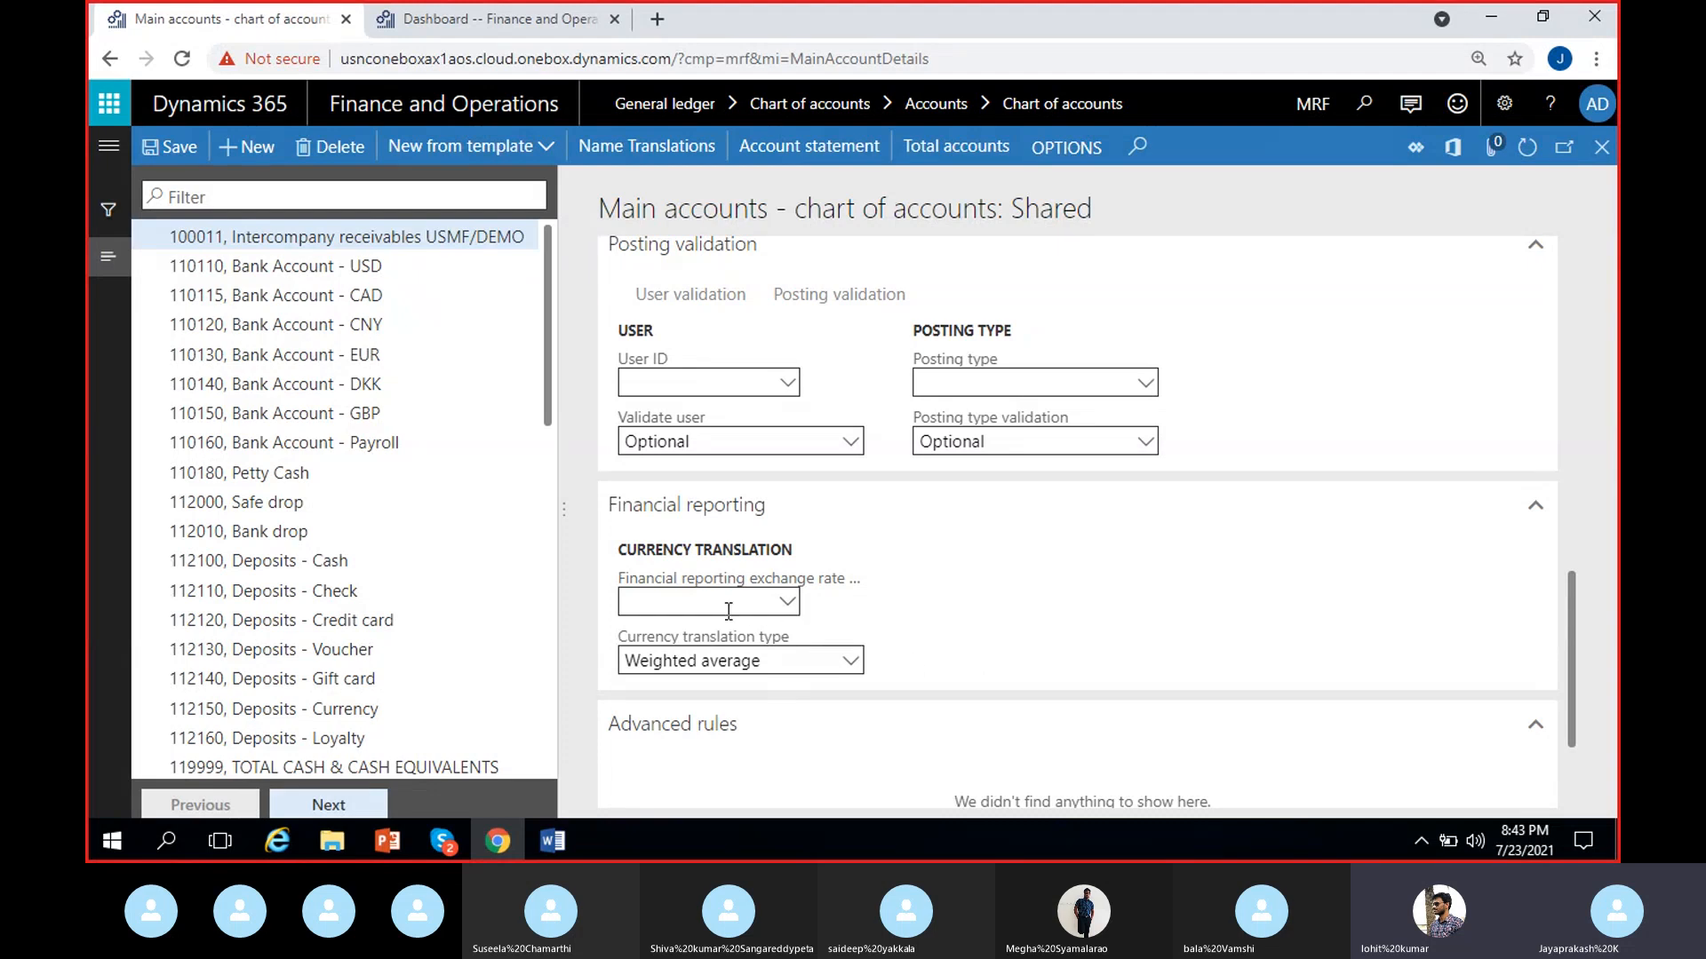
click(789, 605)
click(936, 640)
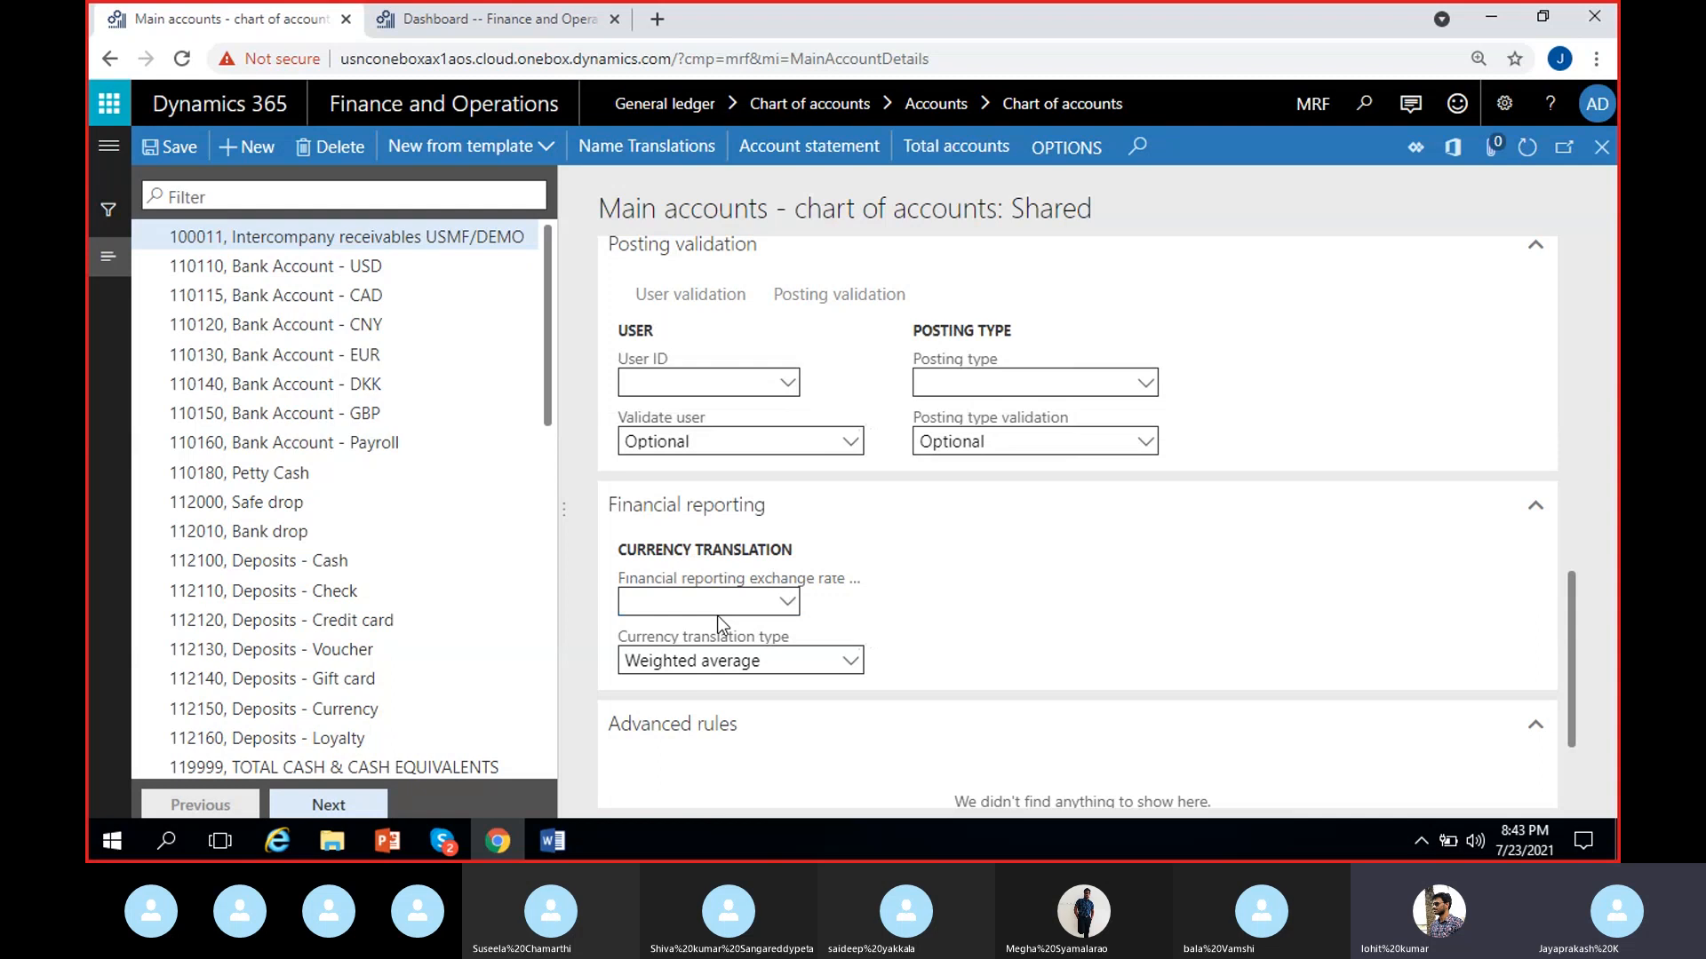
click(849, 661)
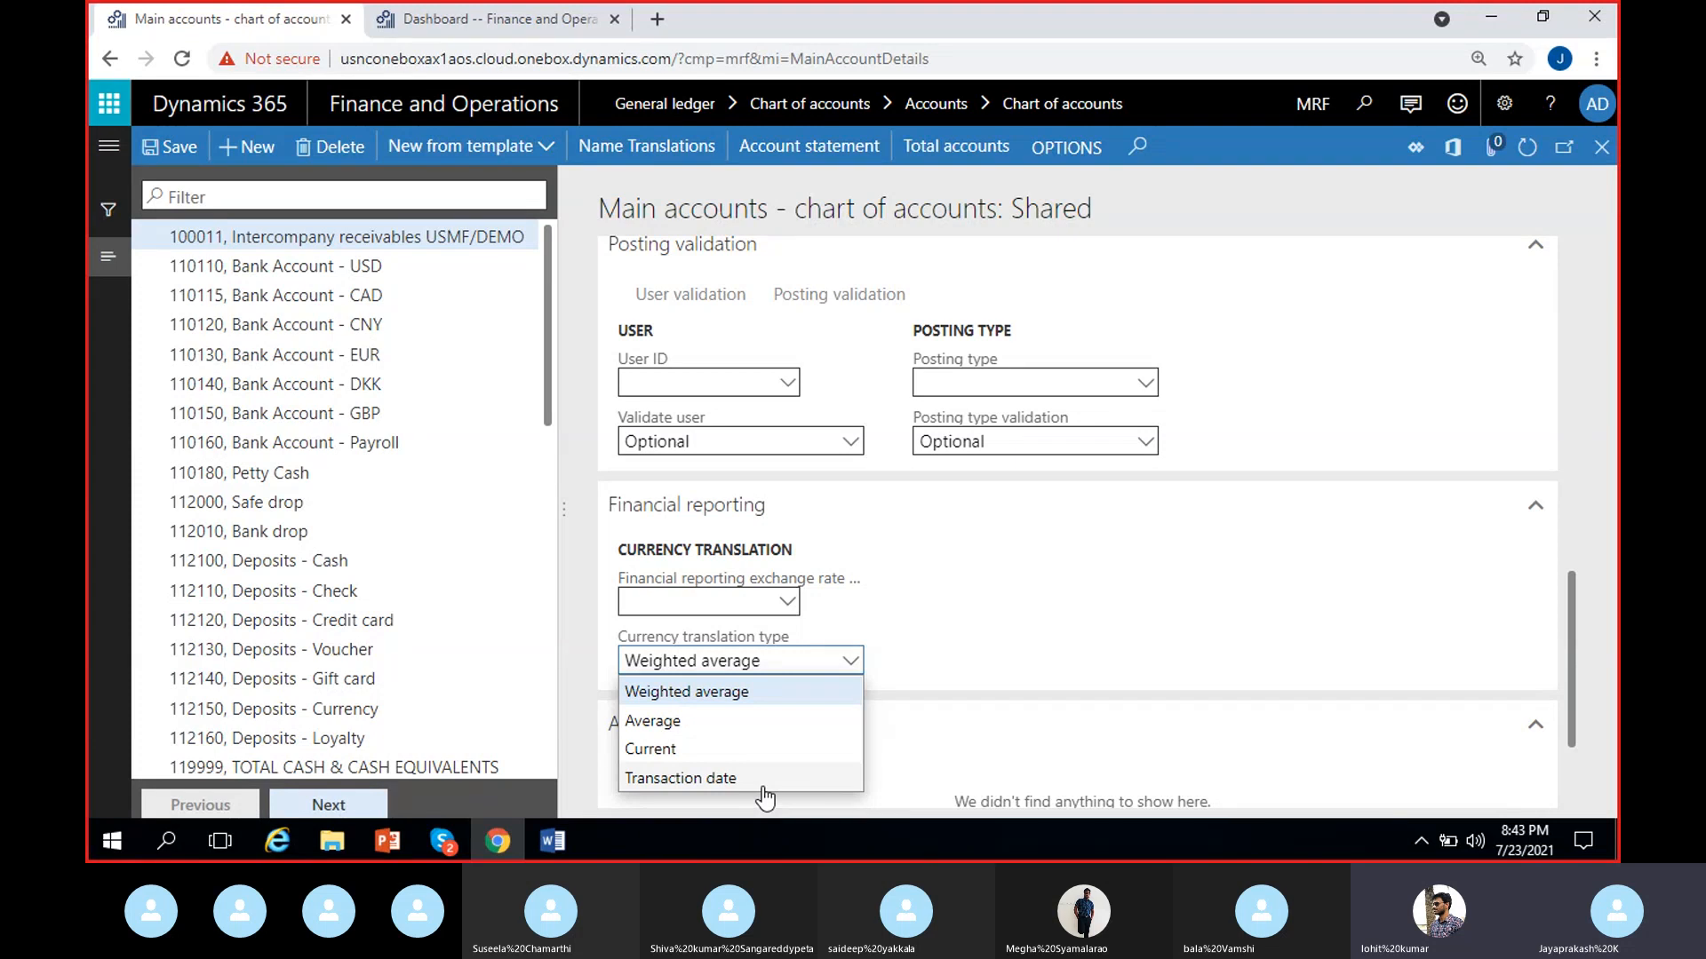
click(764, 694)
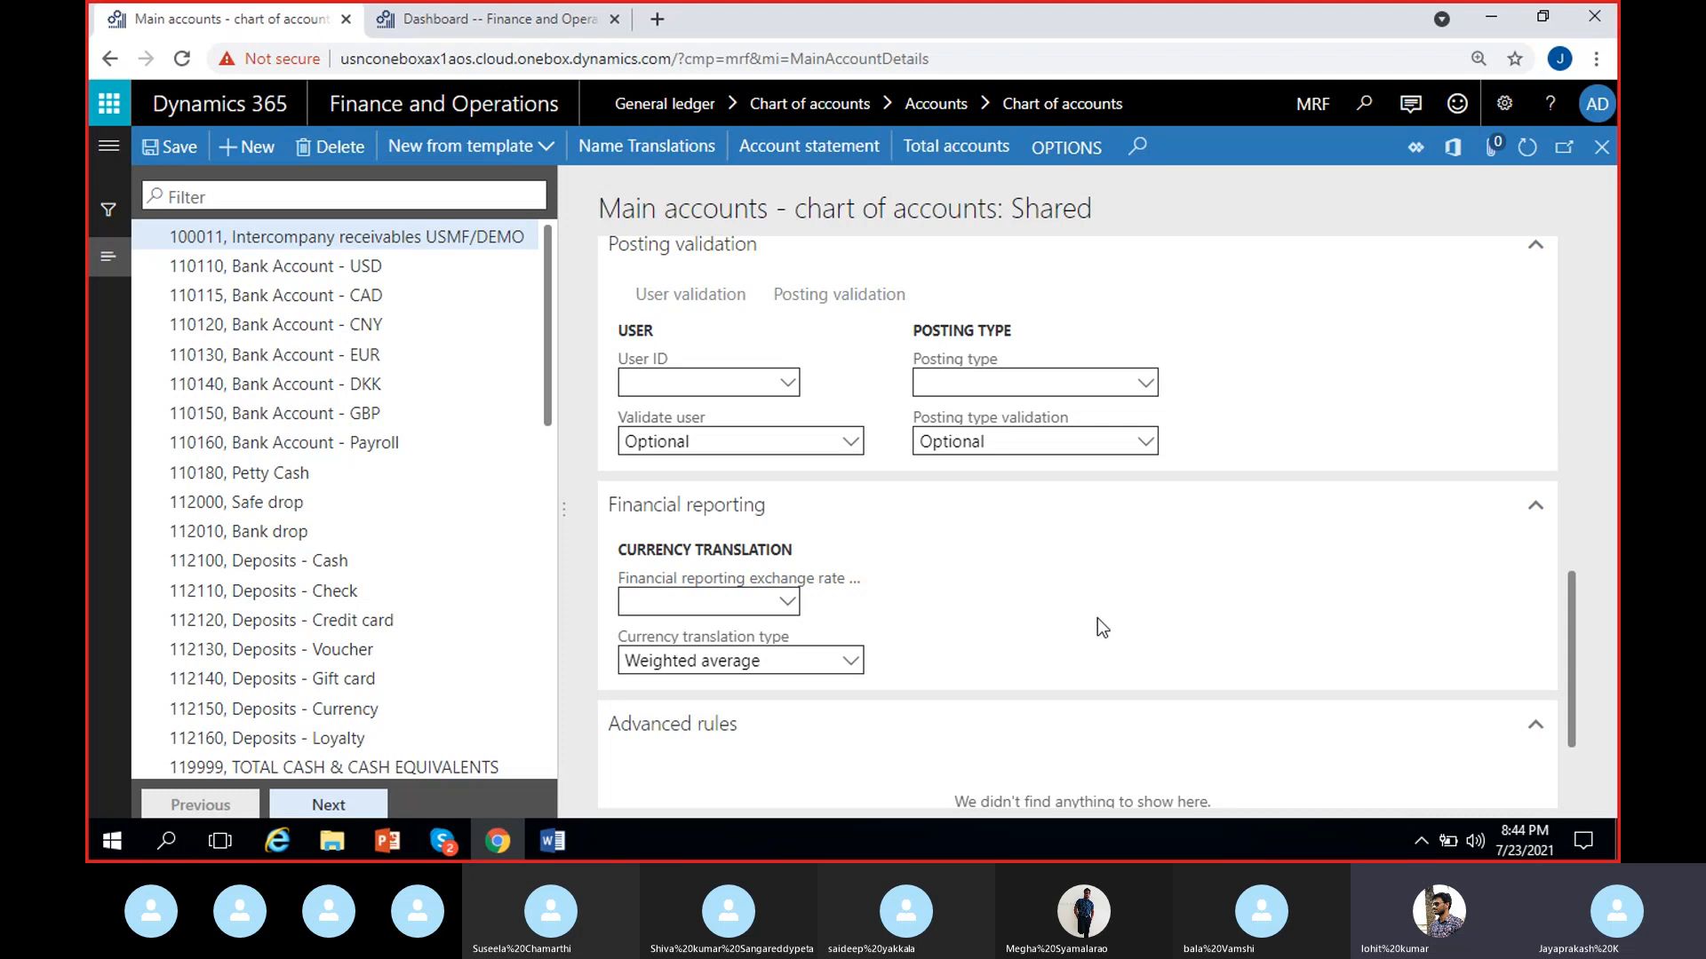
- Look at the Advanced rules section of the main account
scroll(1098, 617, down, 2)
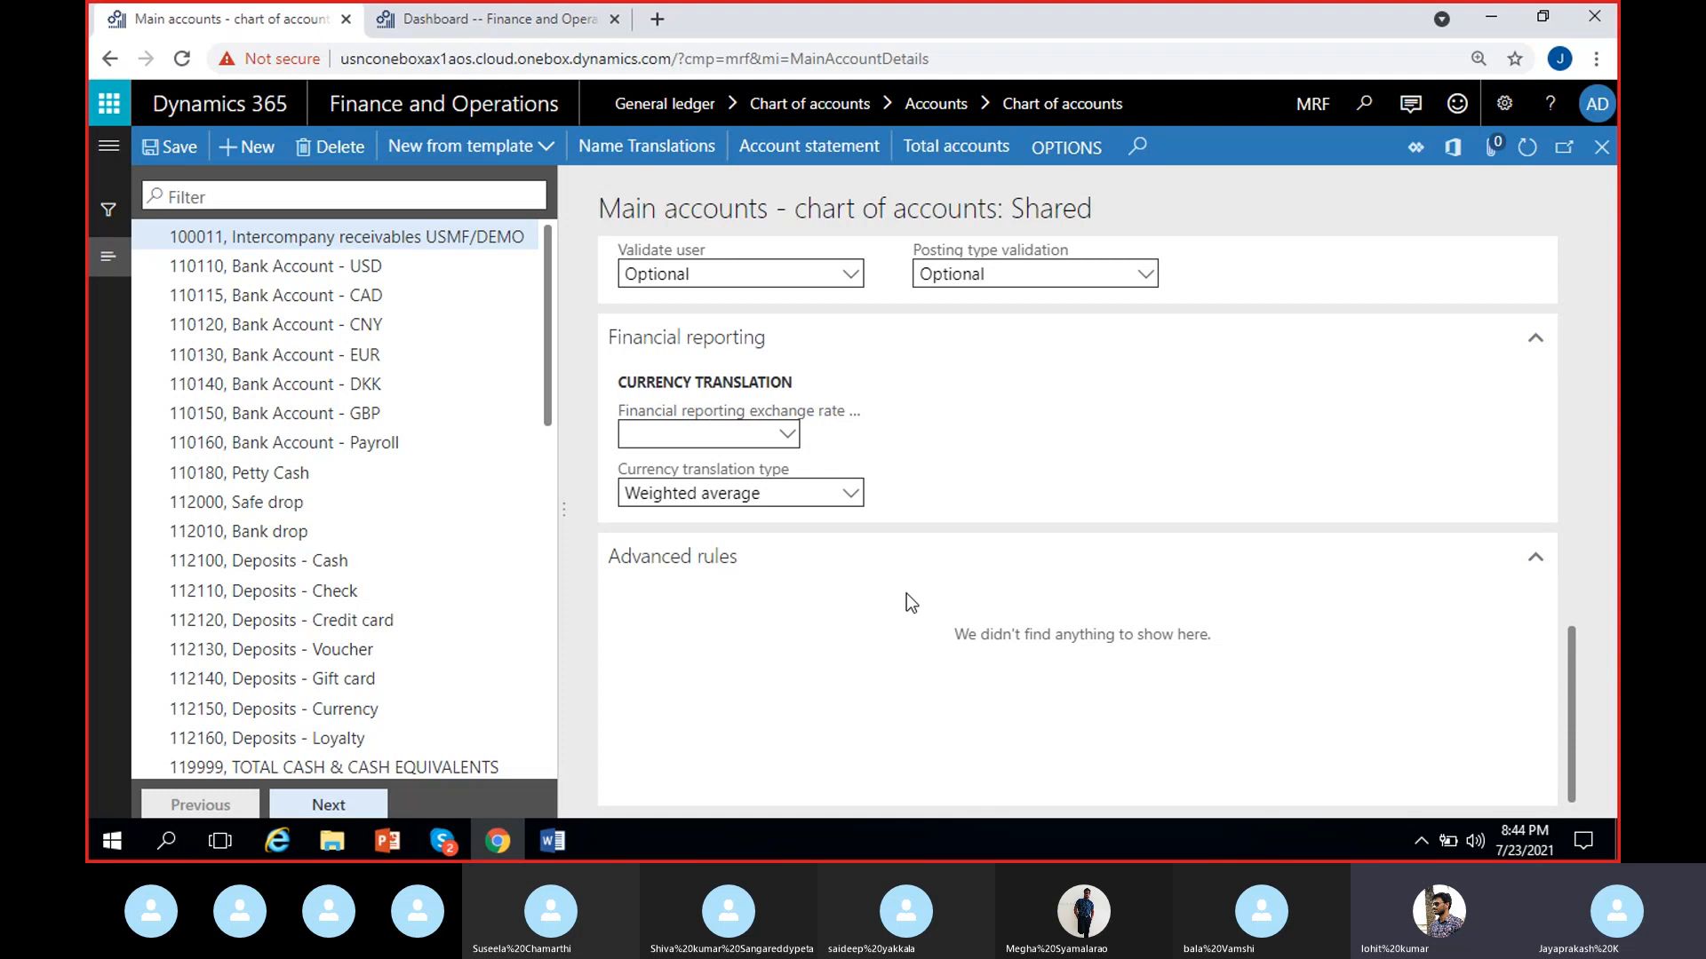
drag(986, 633, 1135, 712)
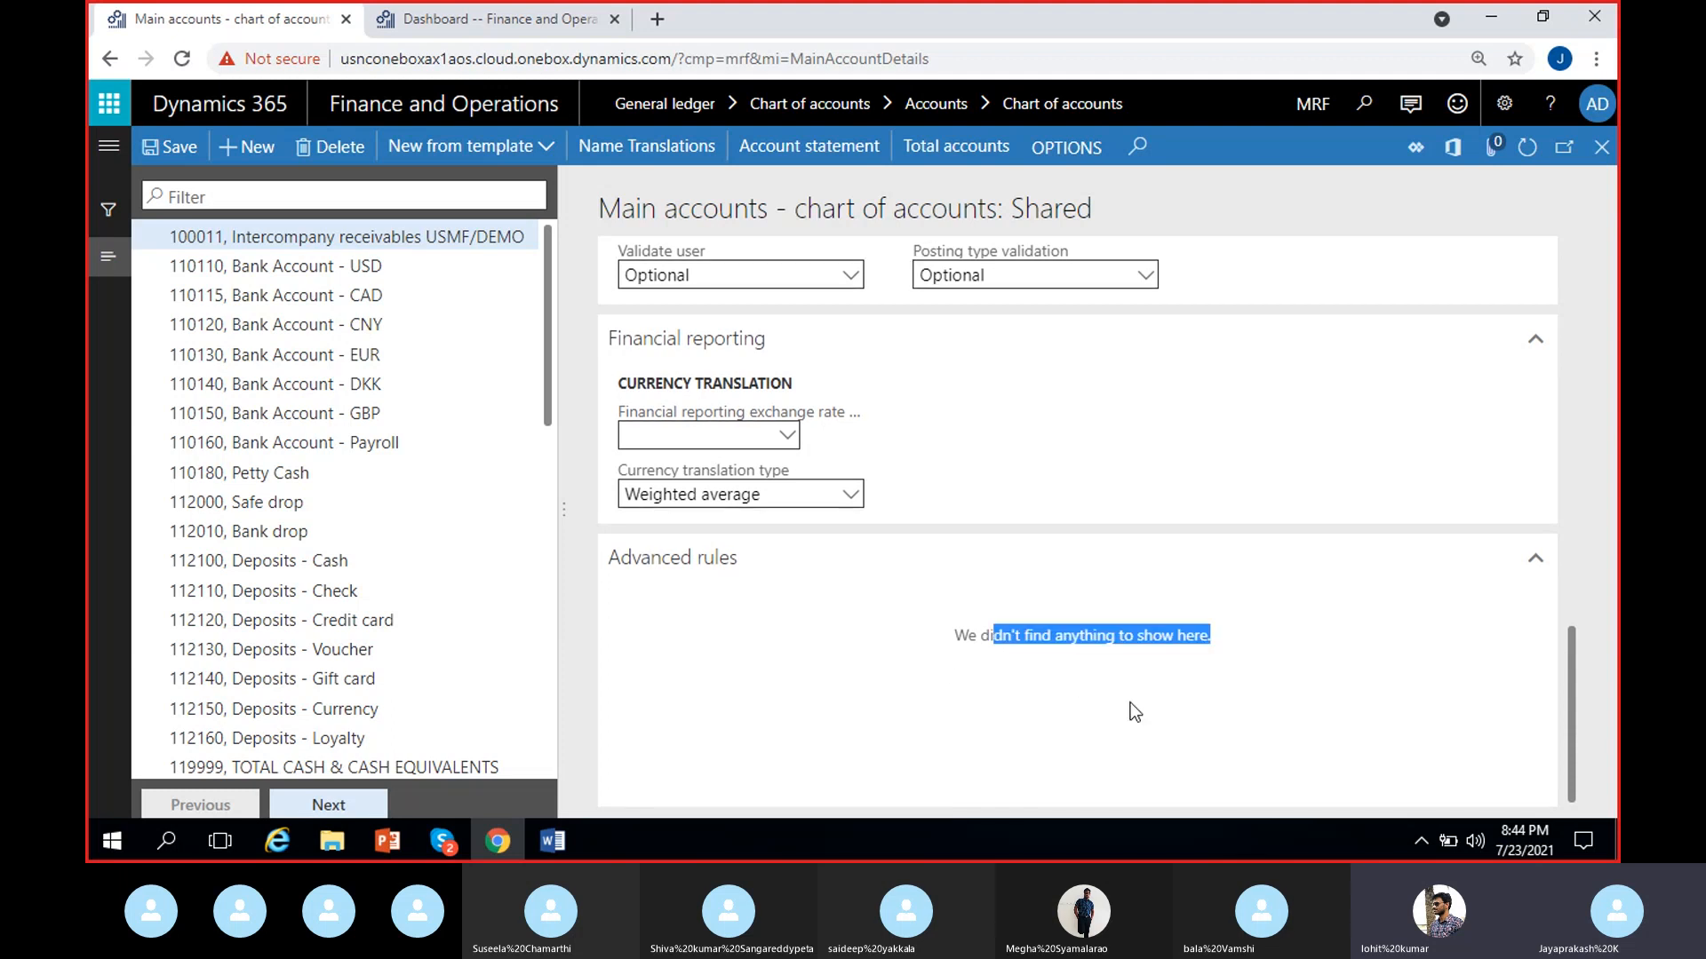
click(1049, 716)
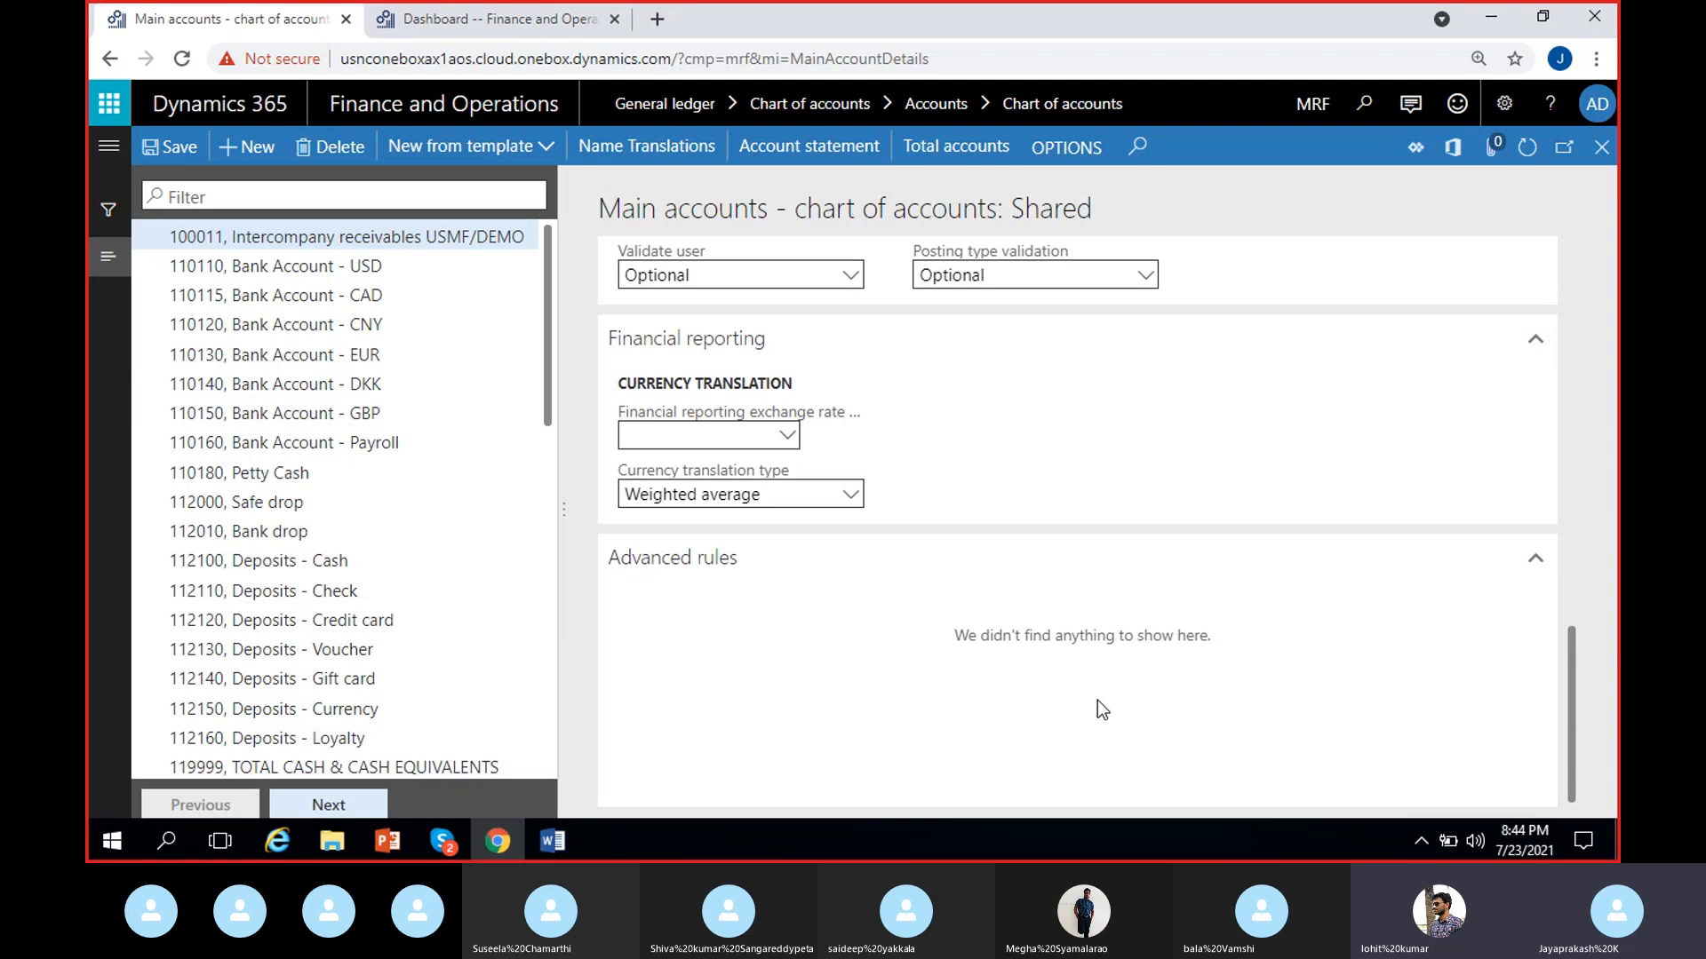
- Review the main account's legal entity overrides and the companies available for adding an override
scroll(1096, 701, up, 3)
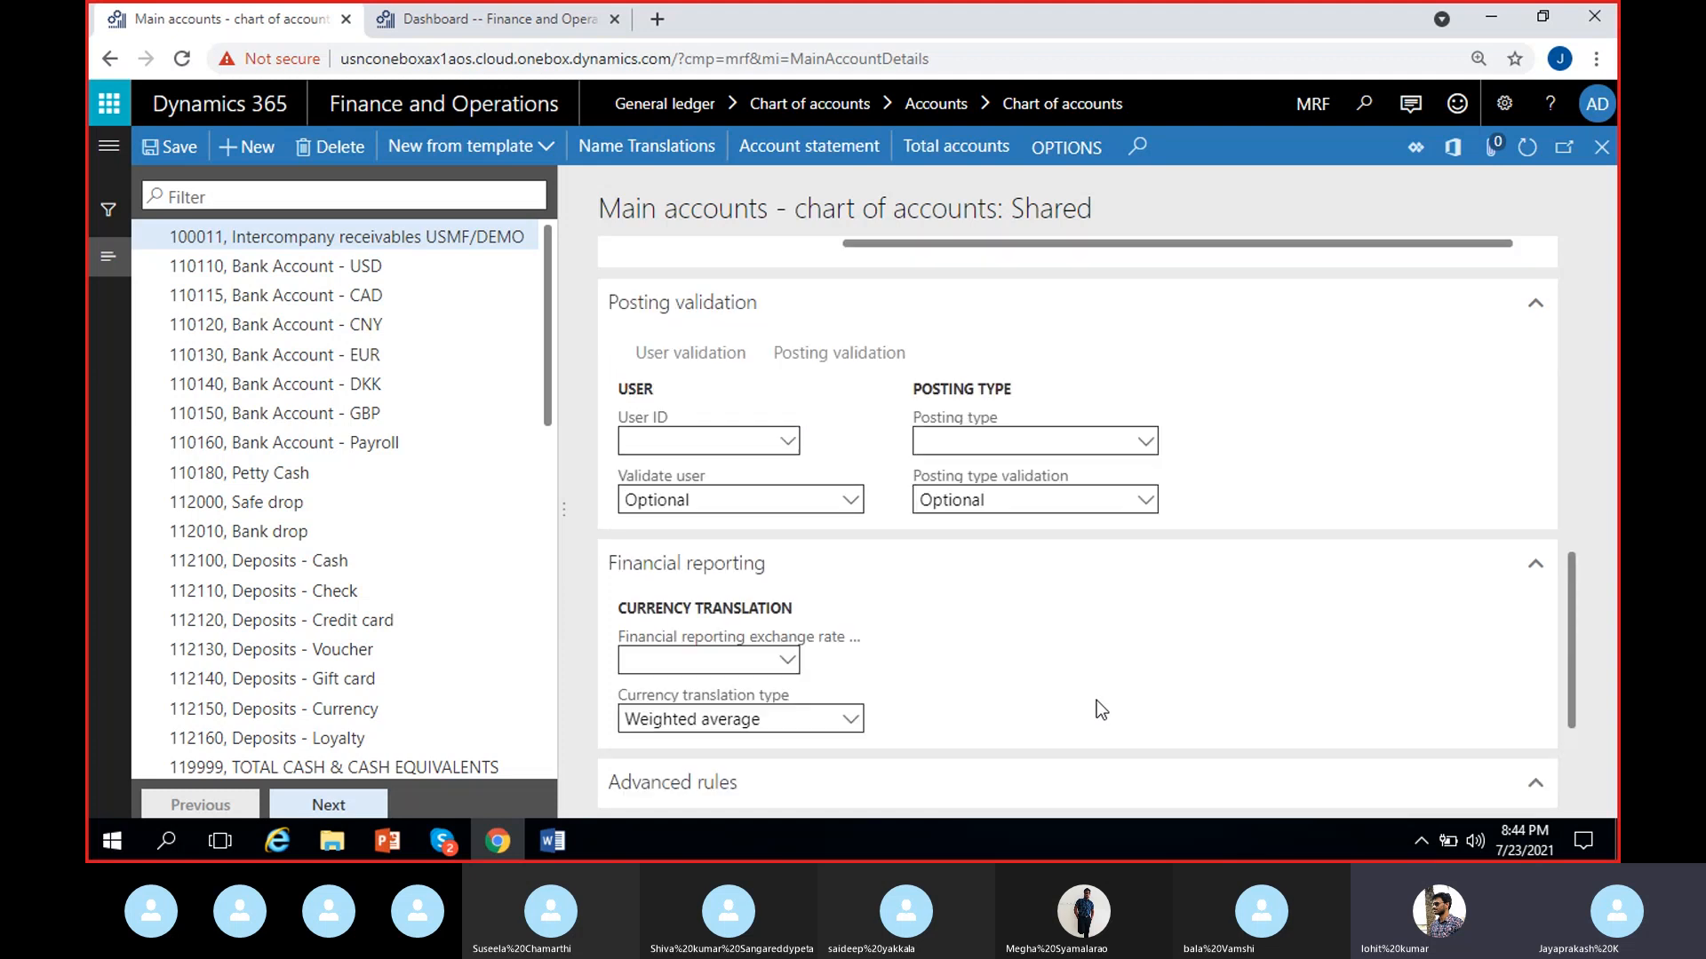
scroll(1096, 700, up, 1)
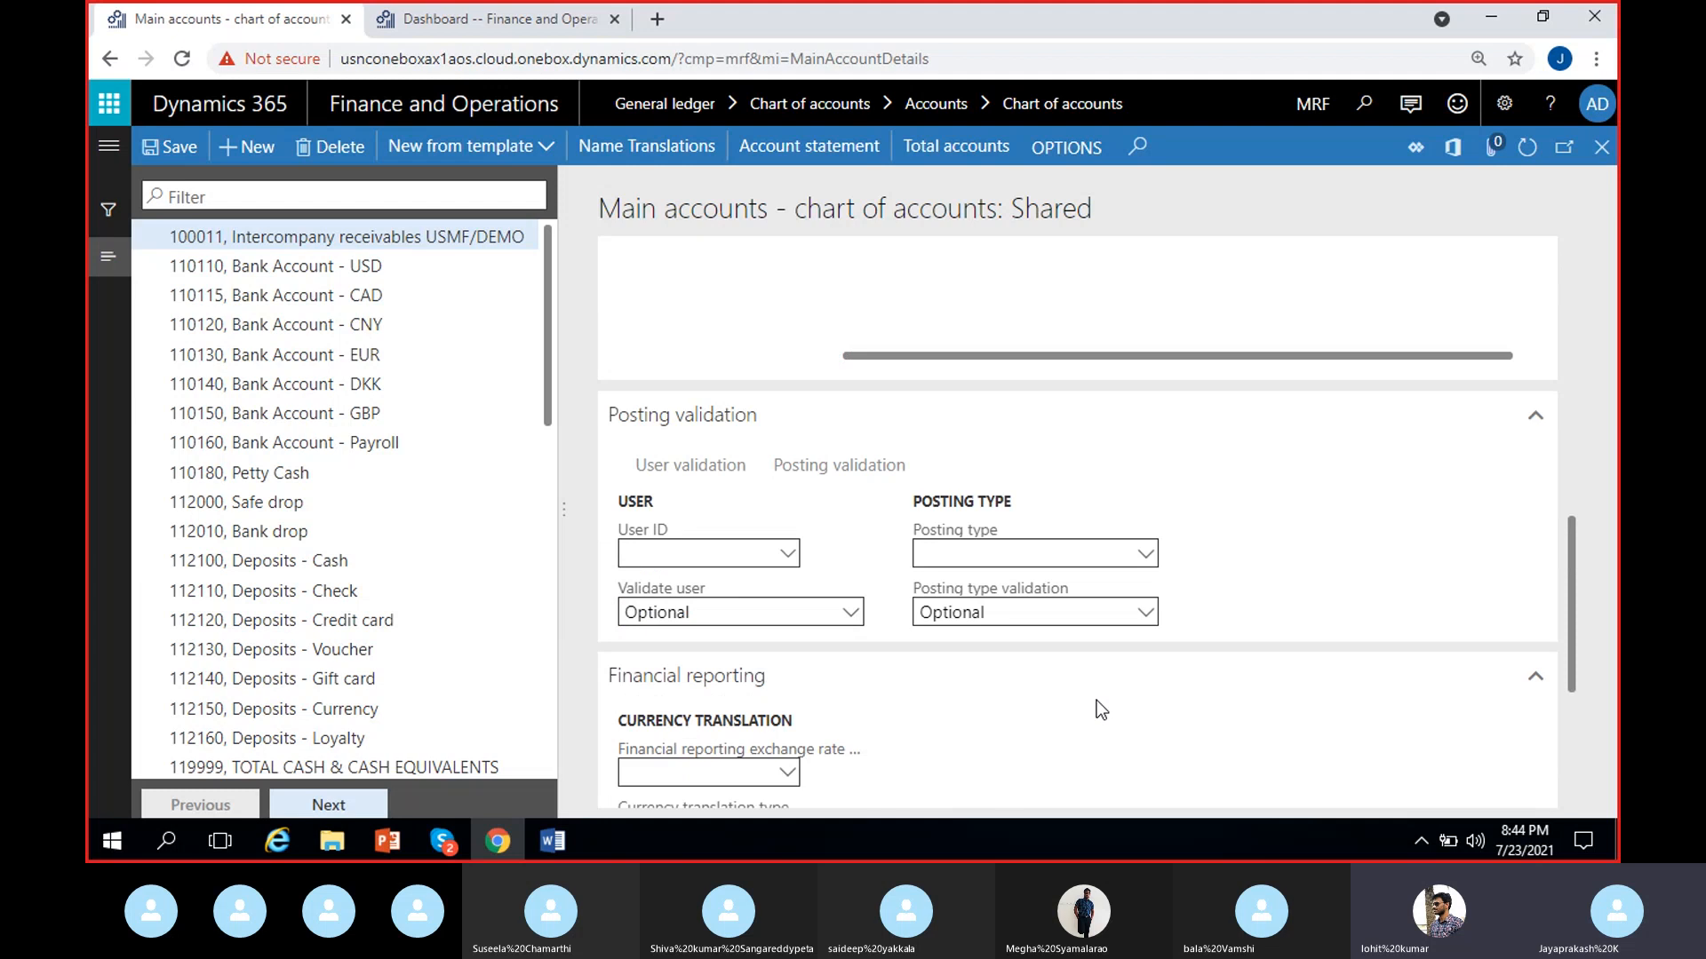
scroll(1364, 636, up, 10)
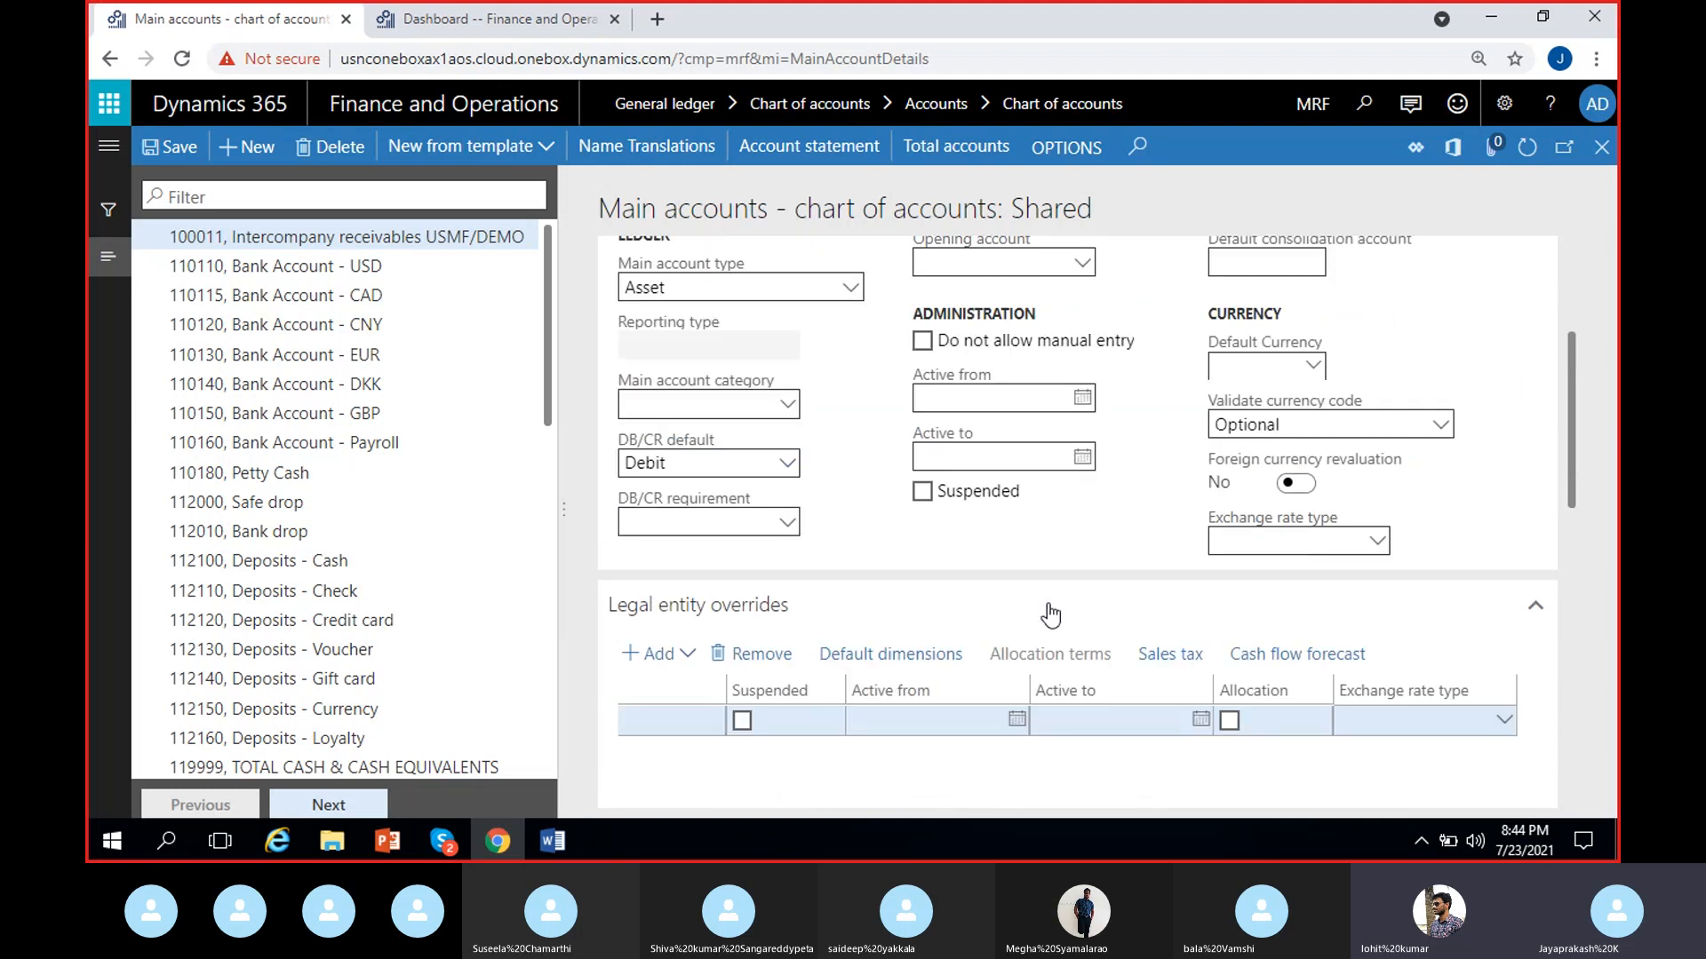
scroll(835, 769, down, 3)
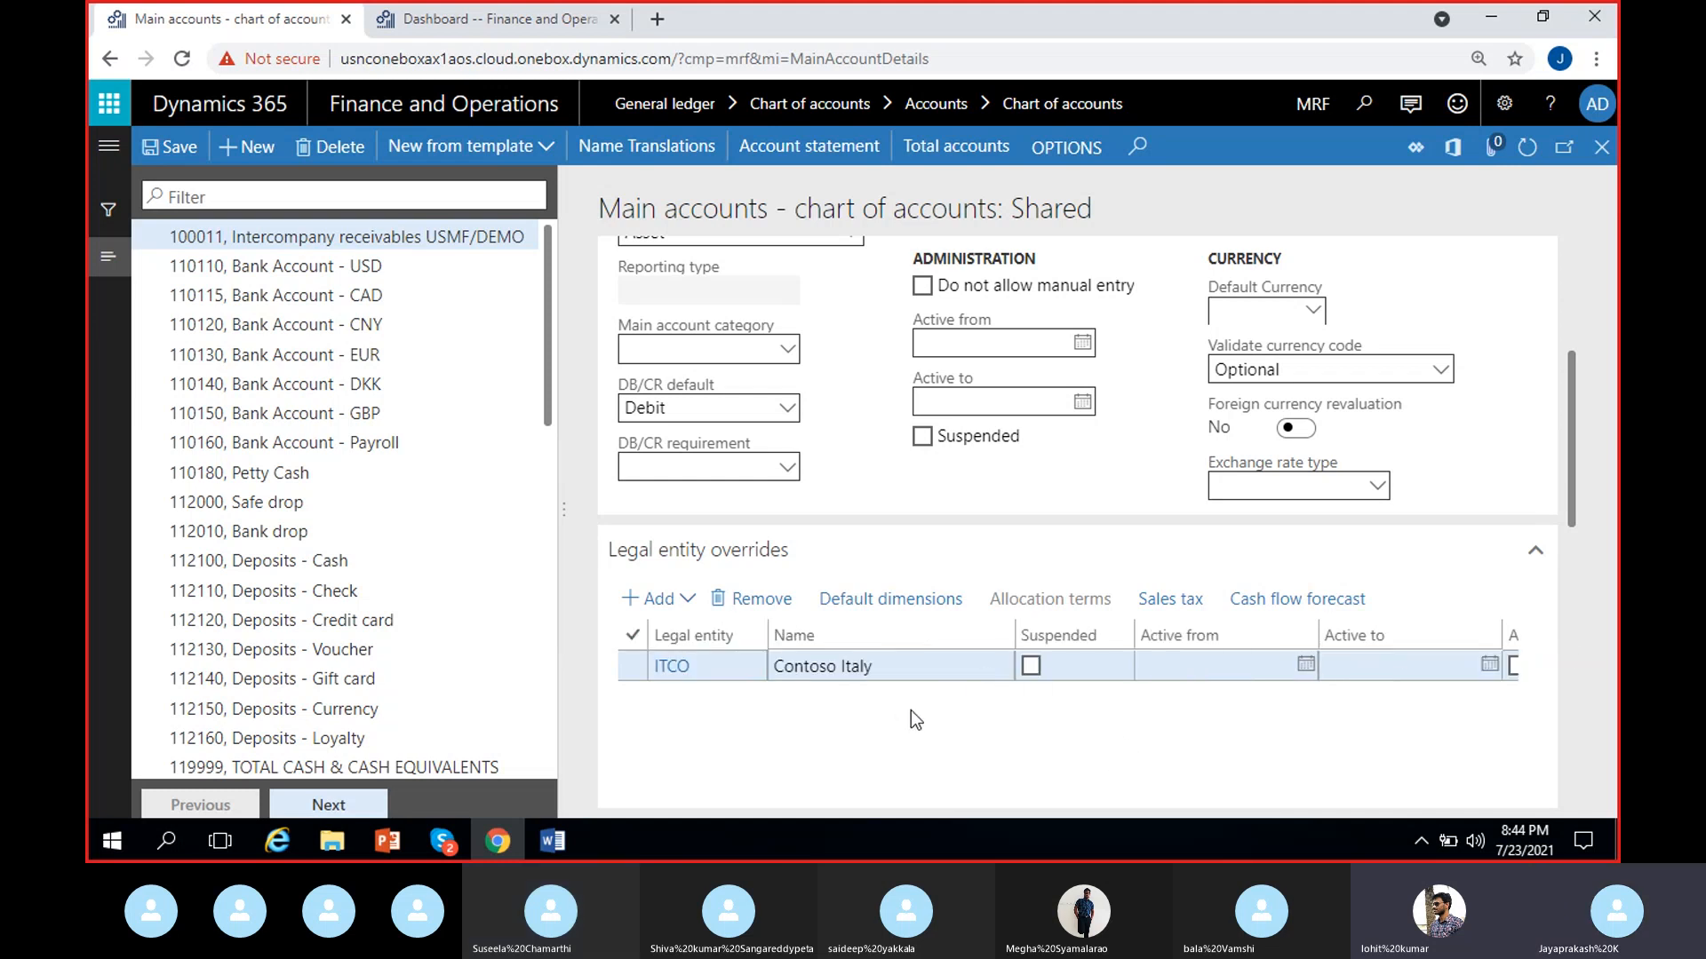
drag(1574, 382, 1575, 437)
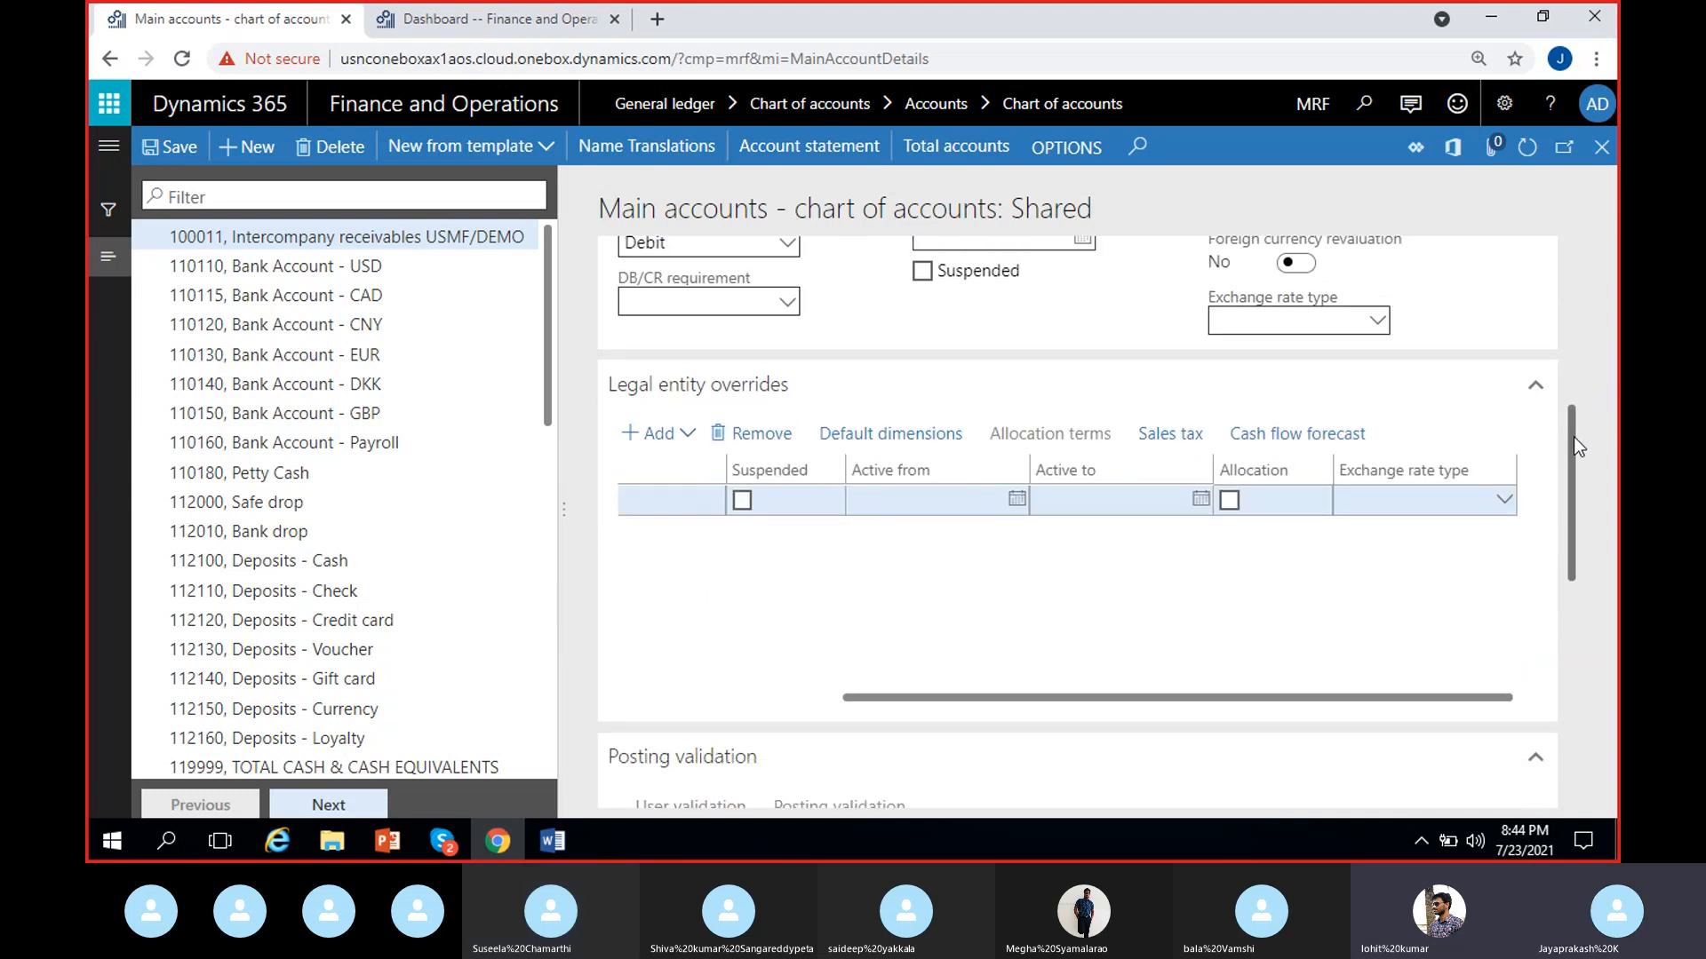
drag(1093, 695, 889, 634)
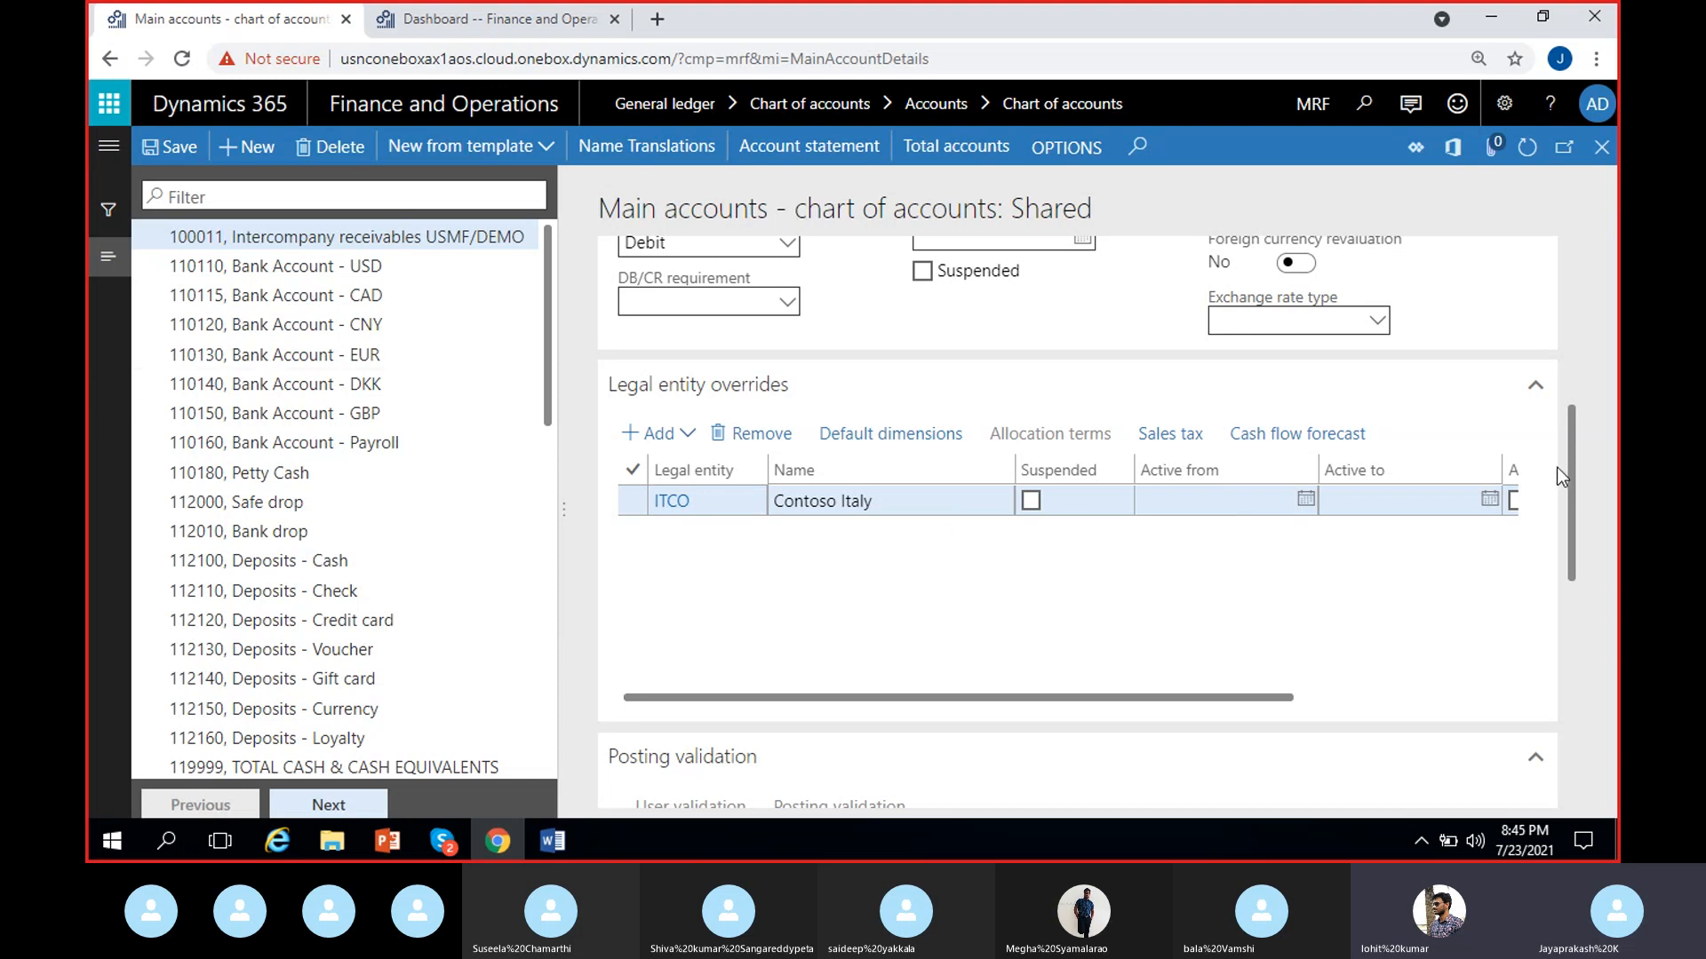
click(686, 439)
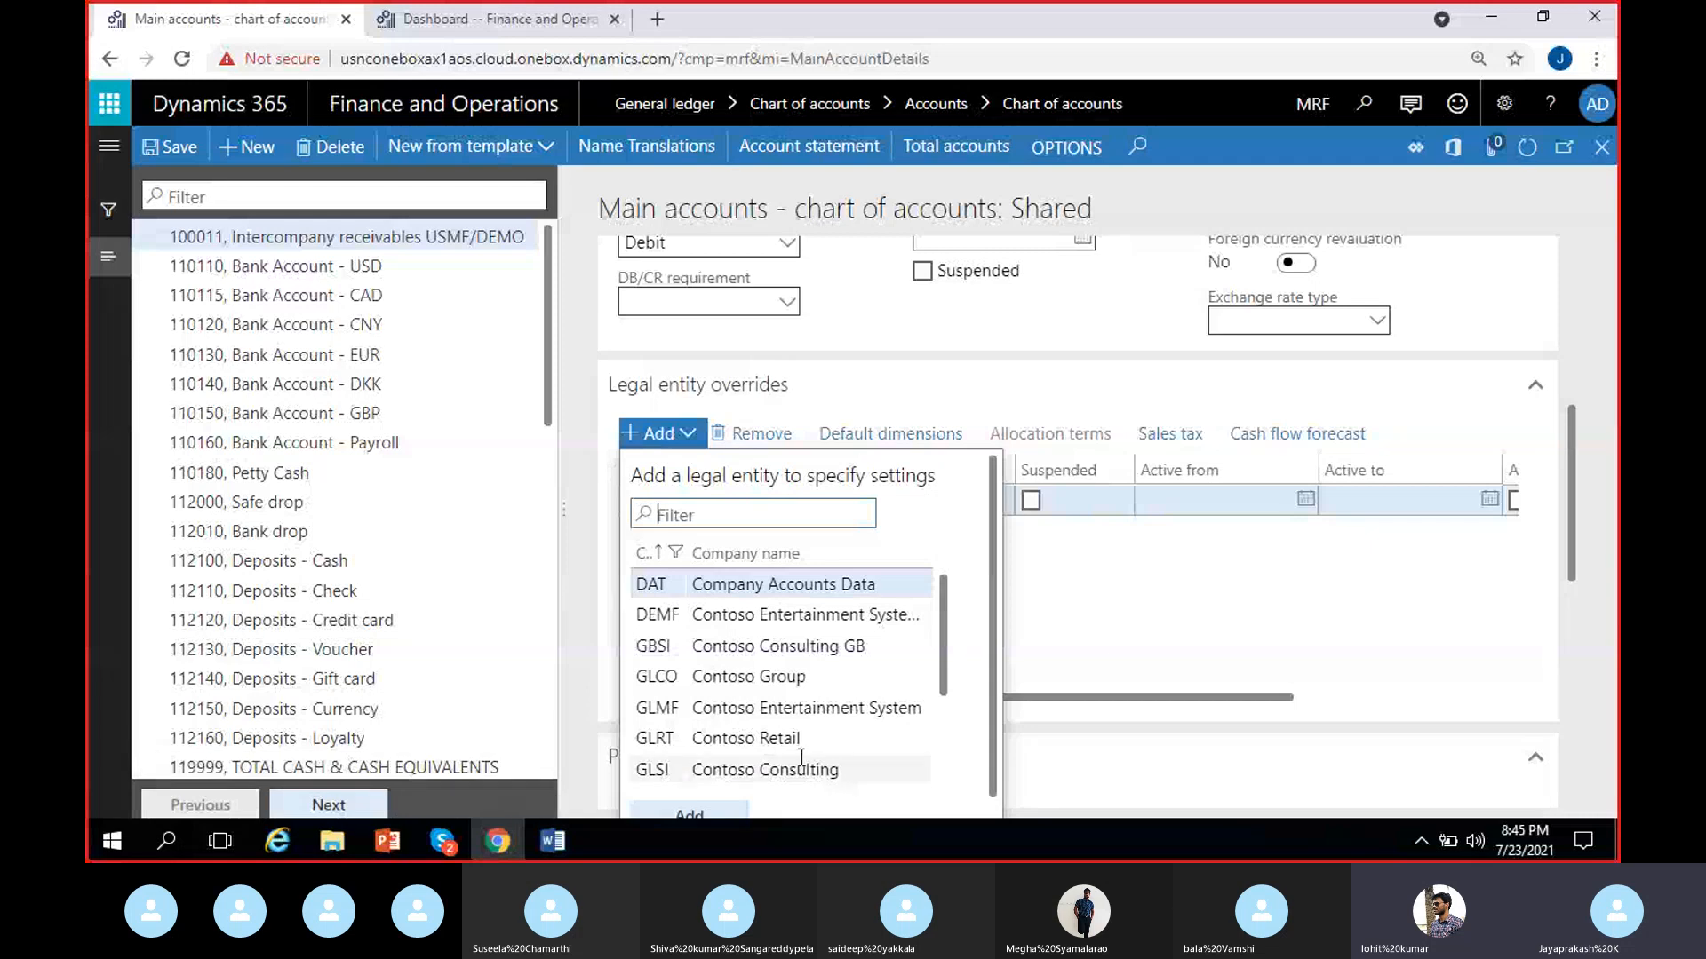
click(1160, 624)
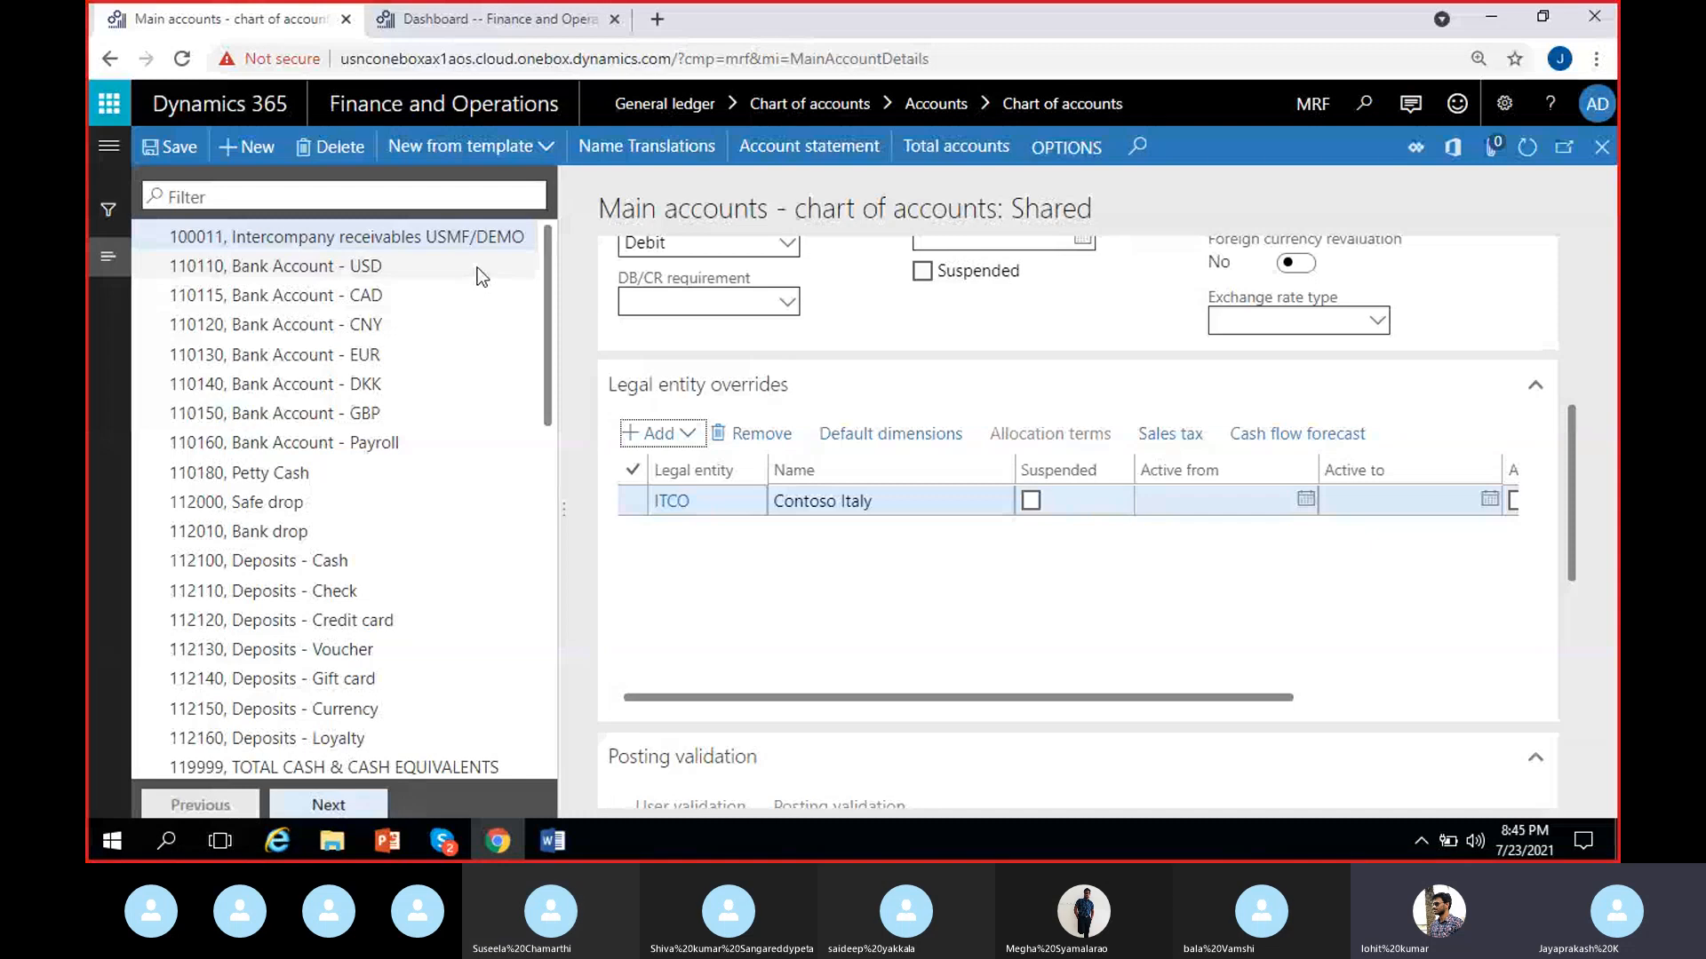
click(494, 246)
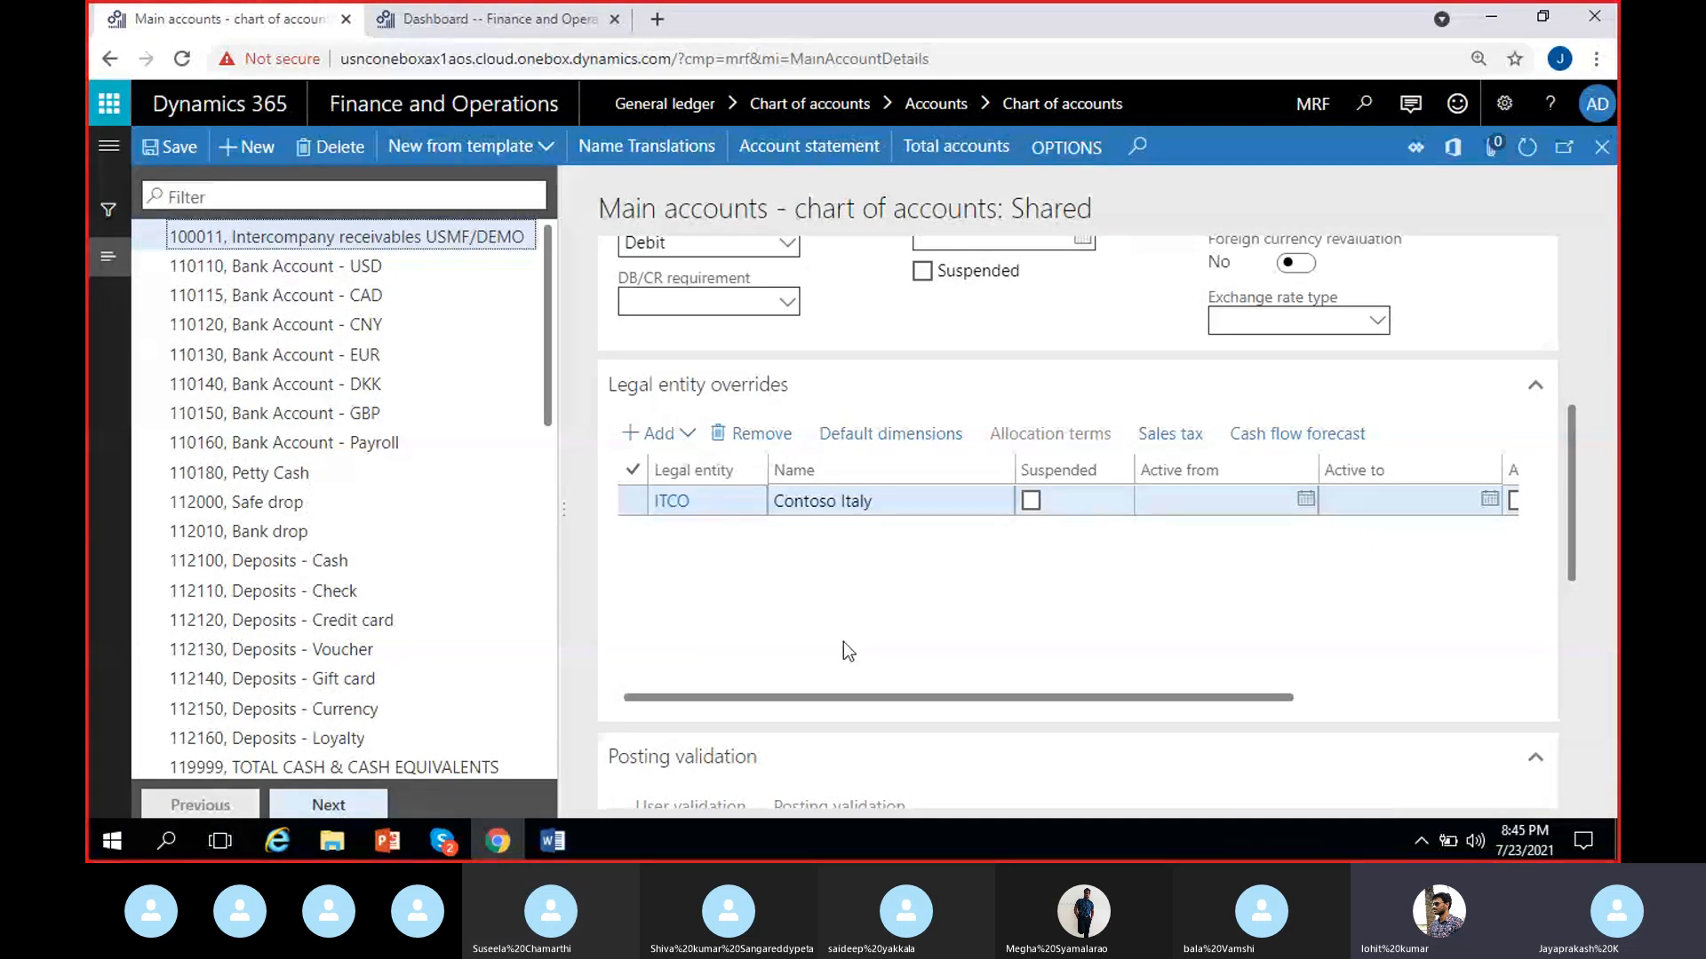
click(765, 697)
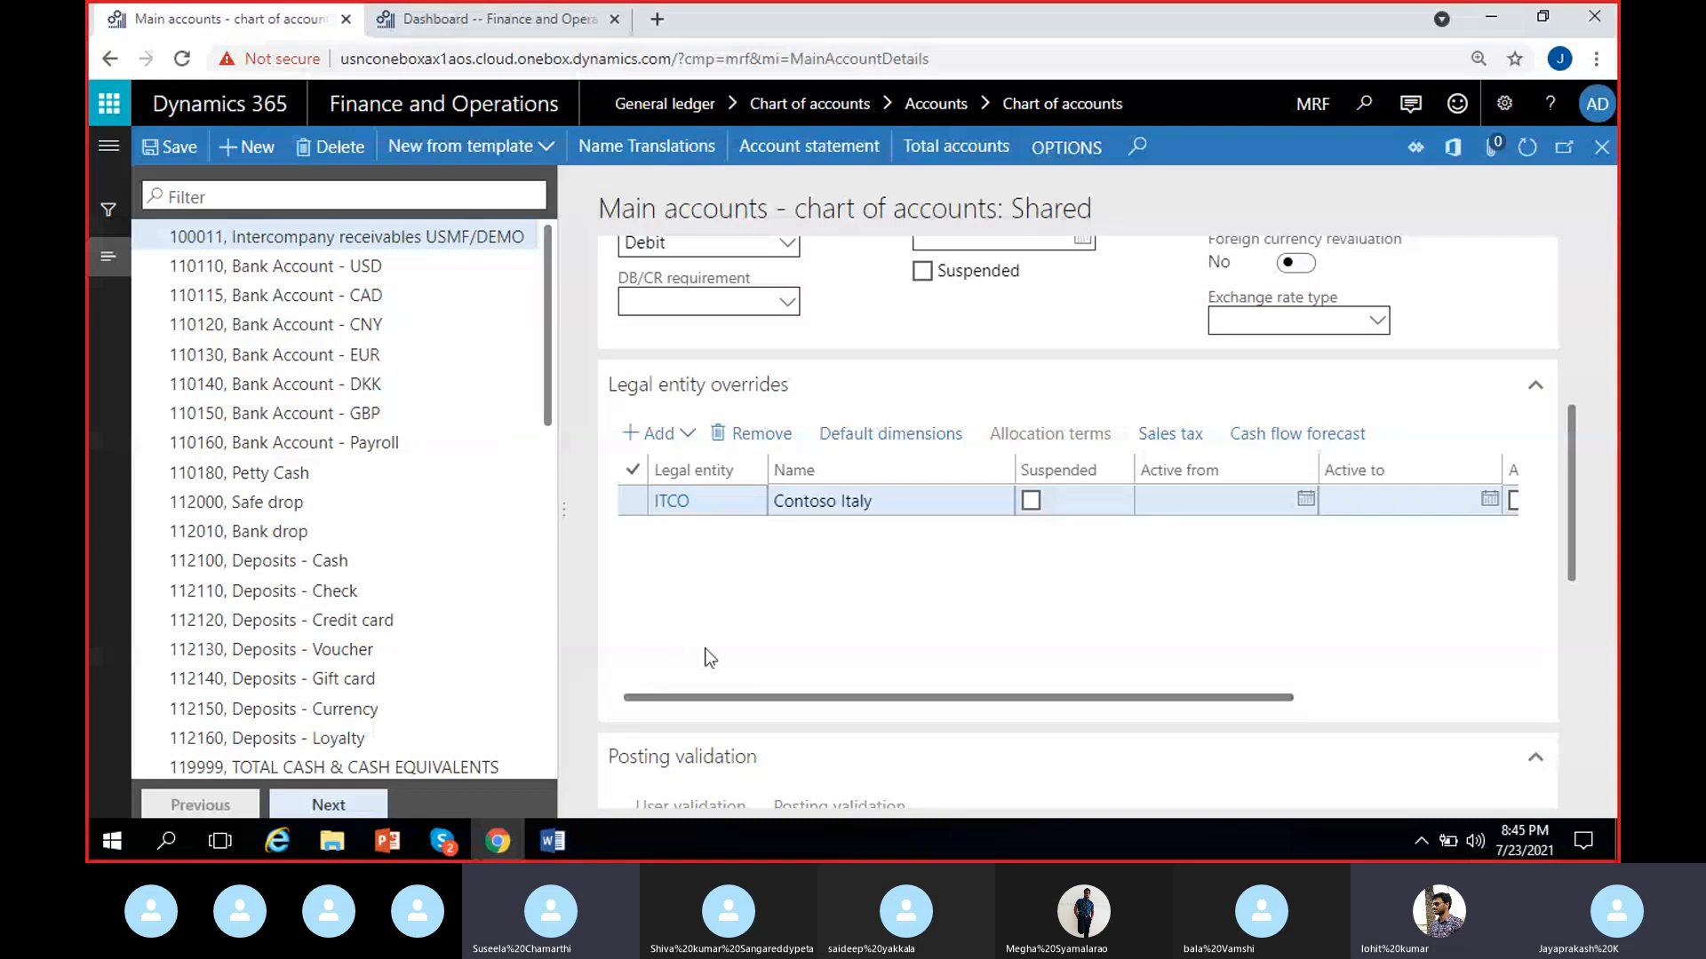
- Add a legal entity override for GLCO, Contoso Group, and mark it as suspended
click(674, 435)
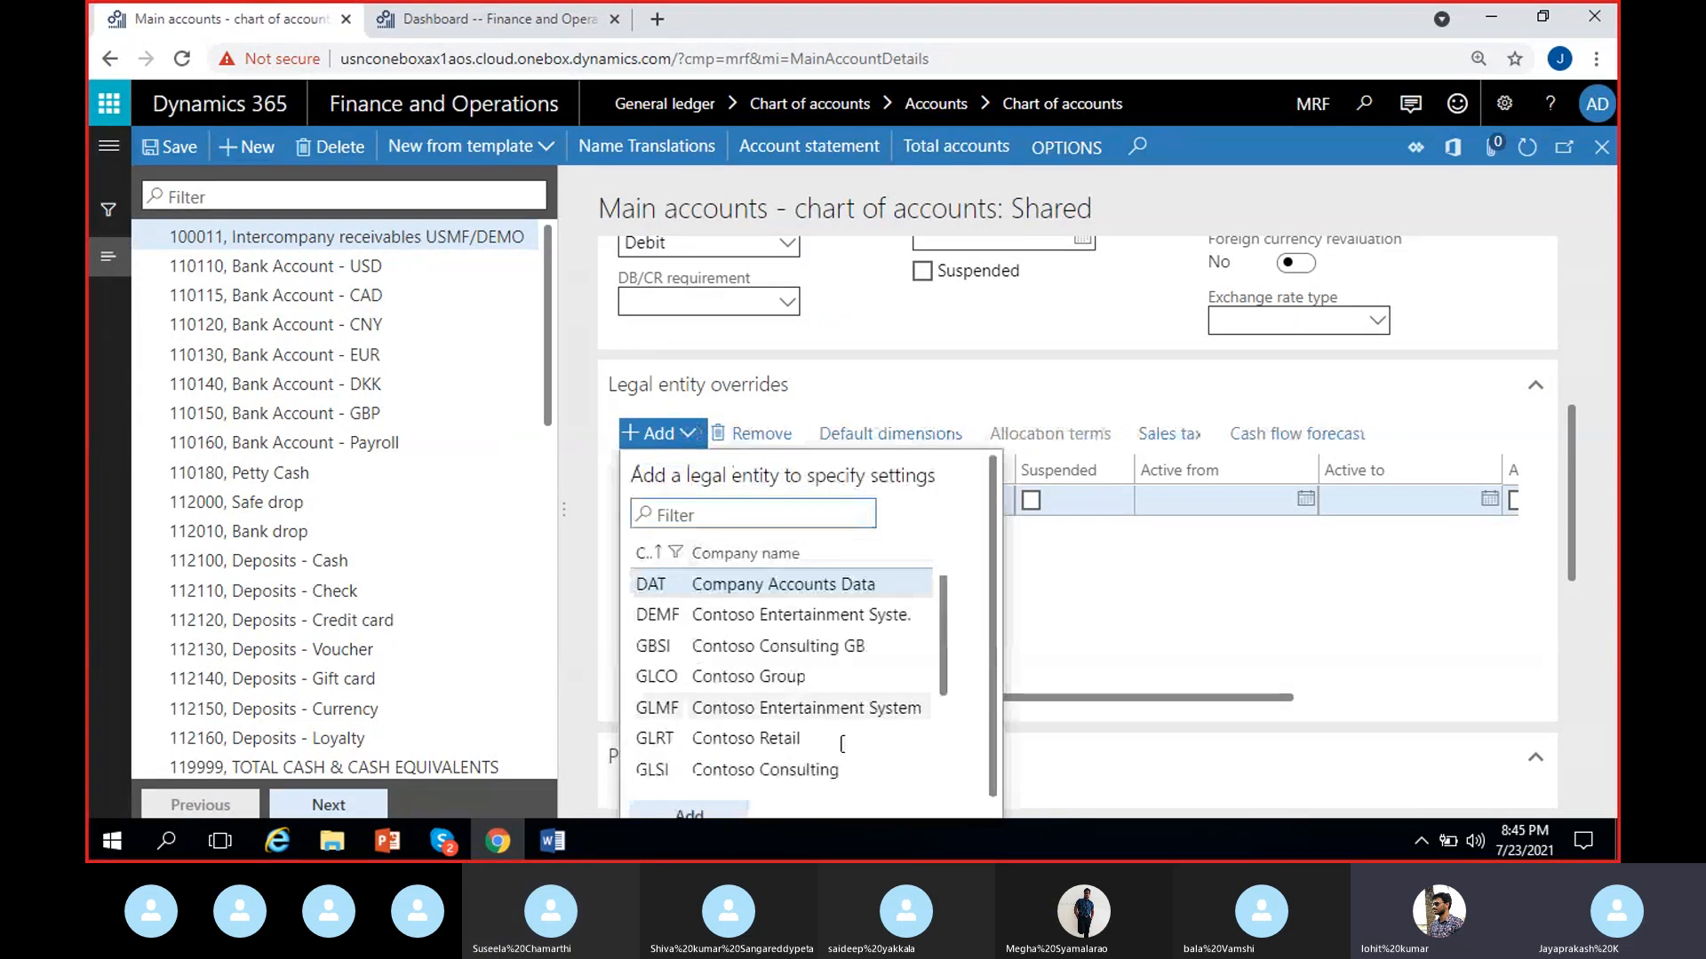
click(709, 677)
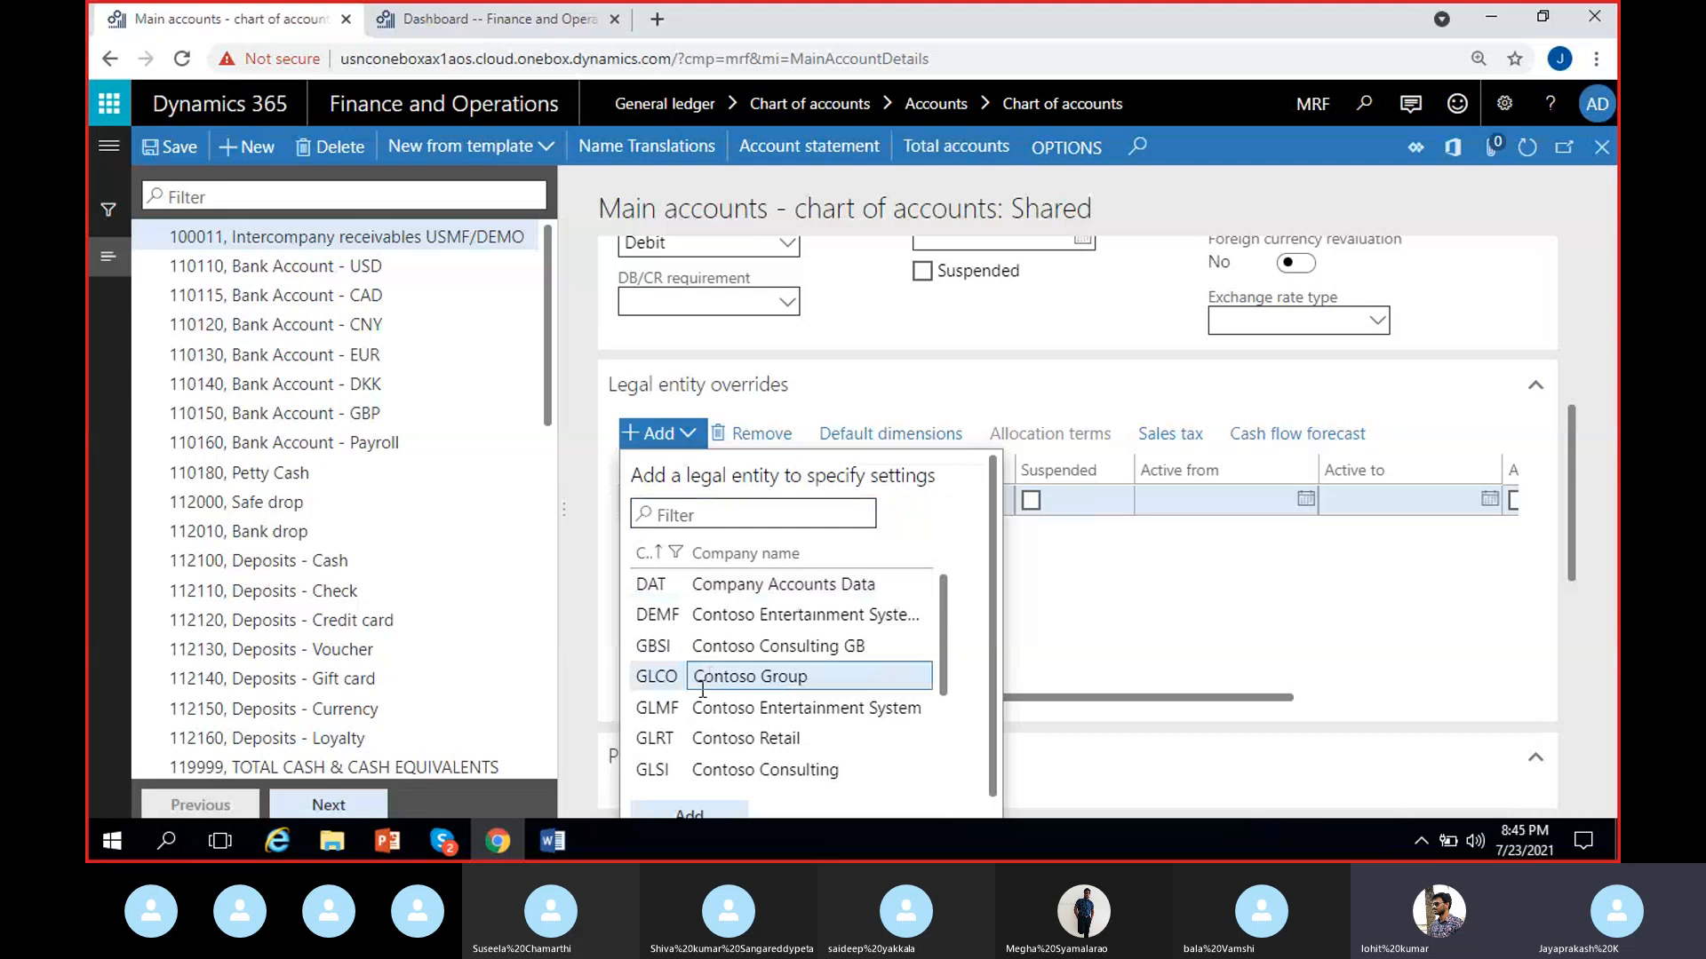
click(699, 813)
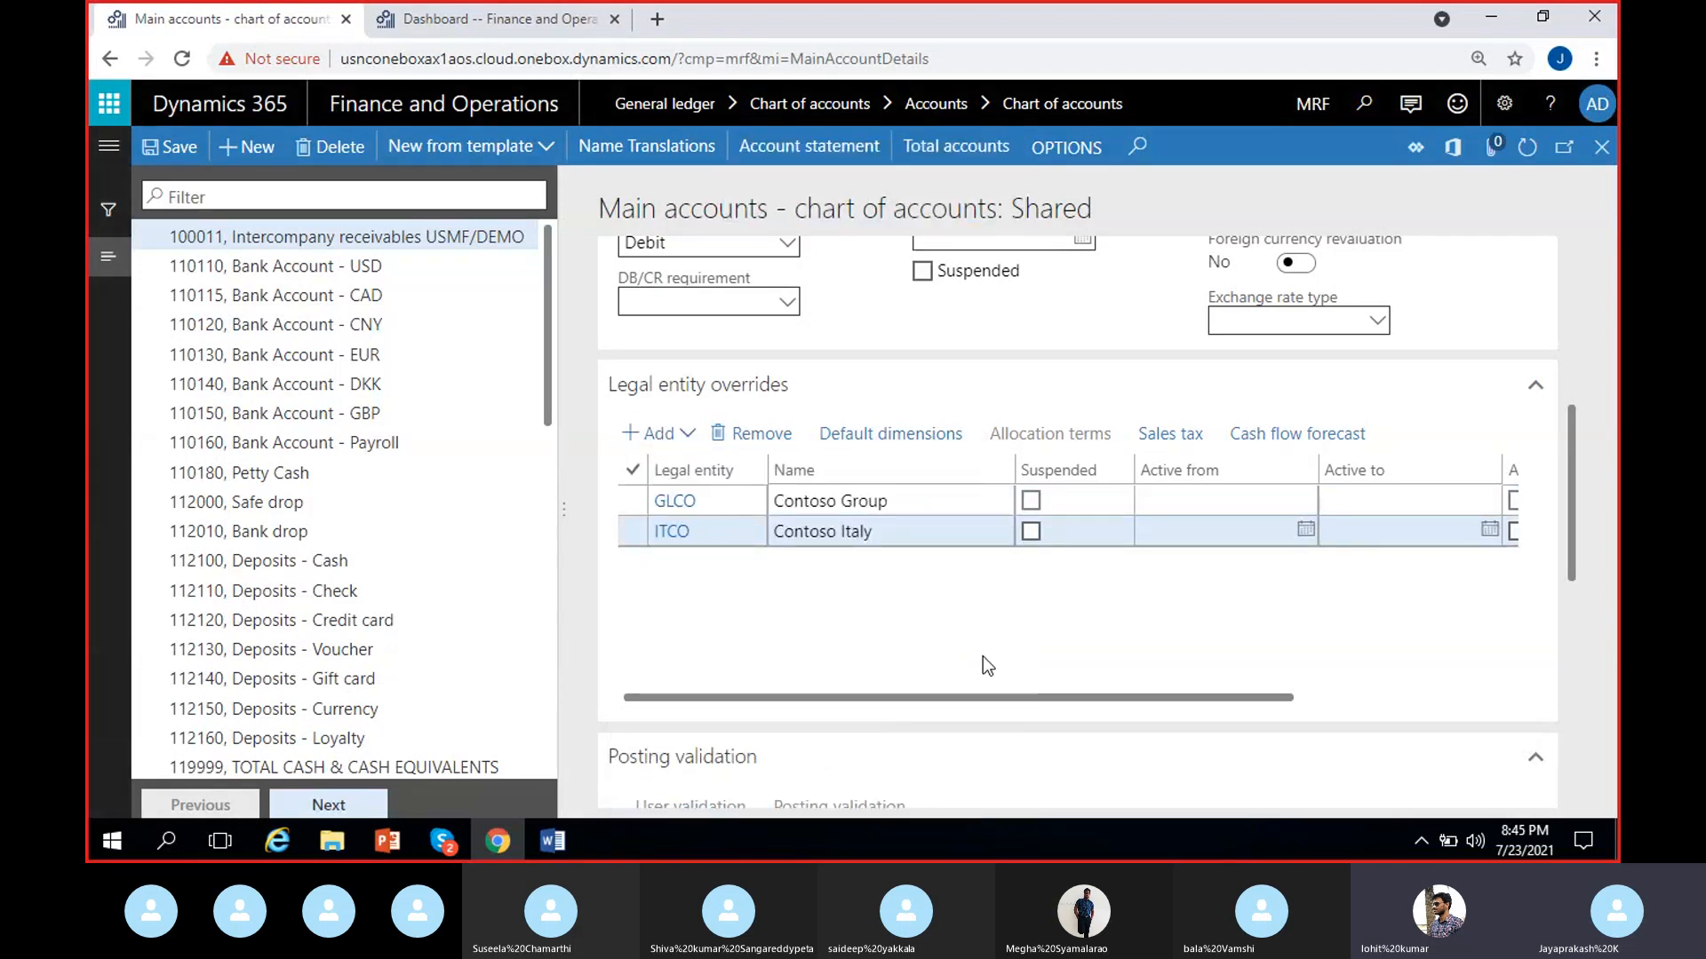
click(1031, 500)
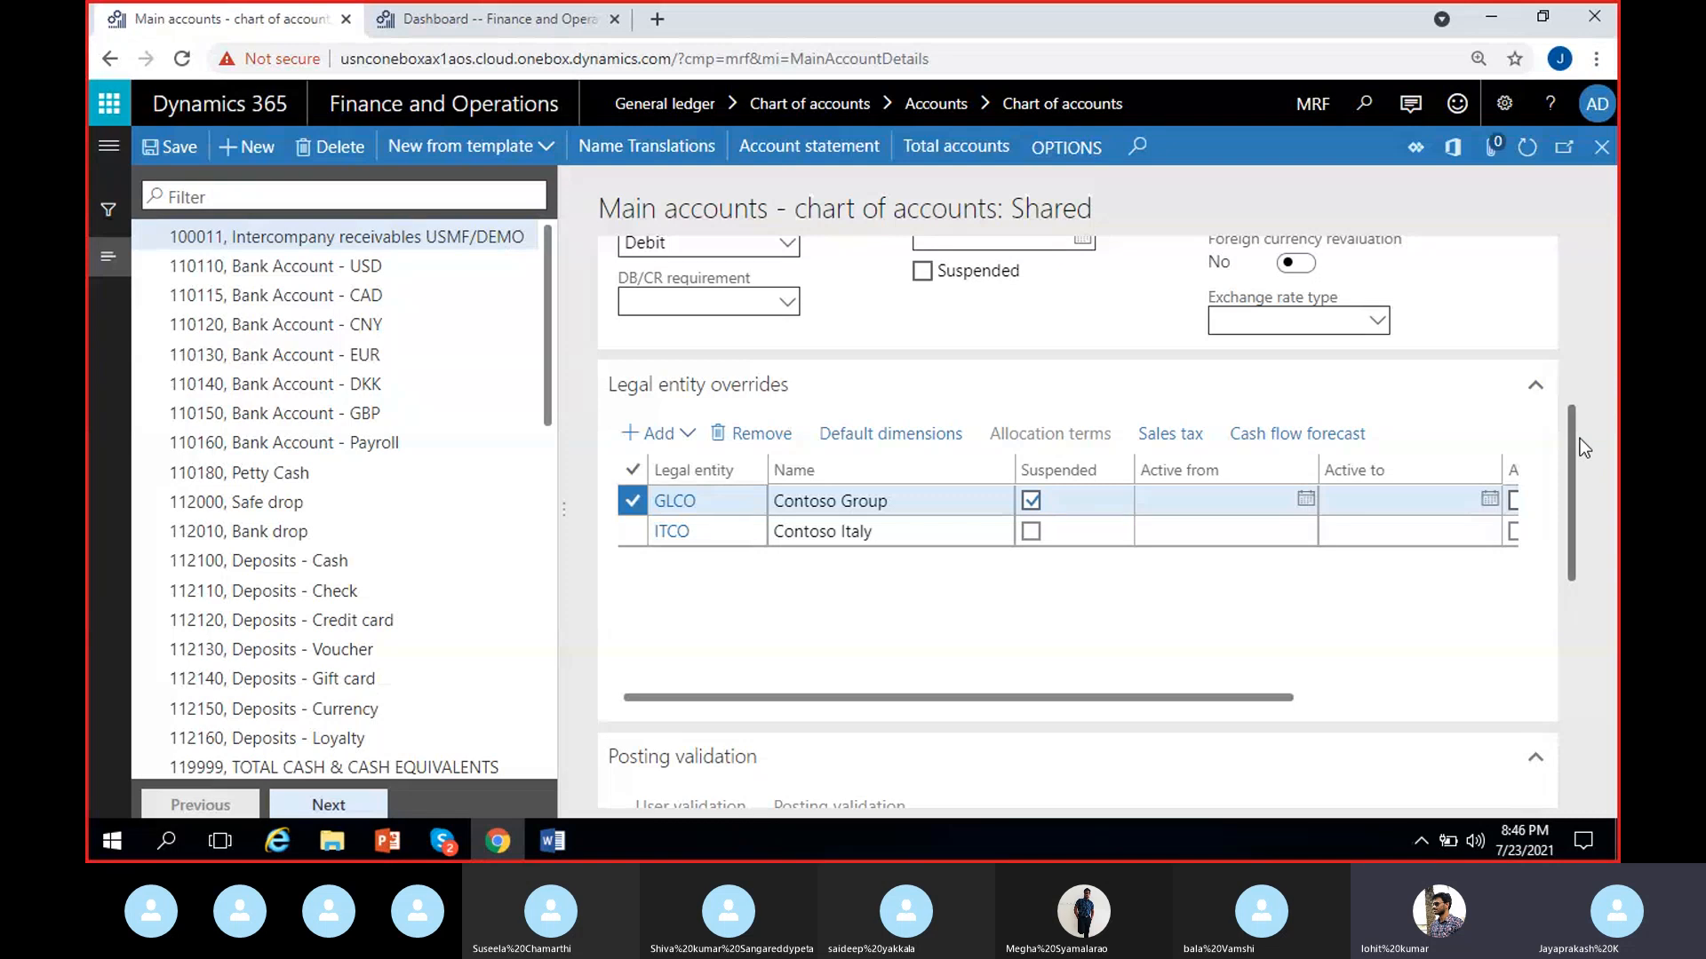
- Clear the Suspended option on the GLCO override and go through its active date and exchange rate type fields
scroll(1580, 454, up, 2)
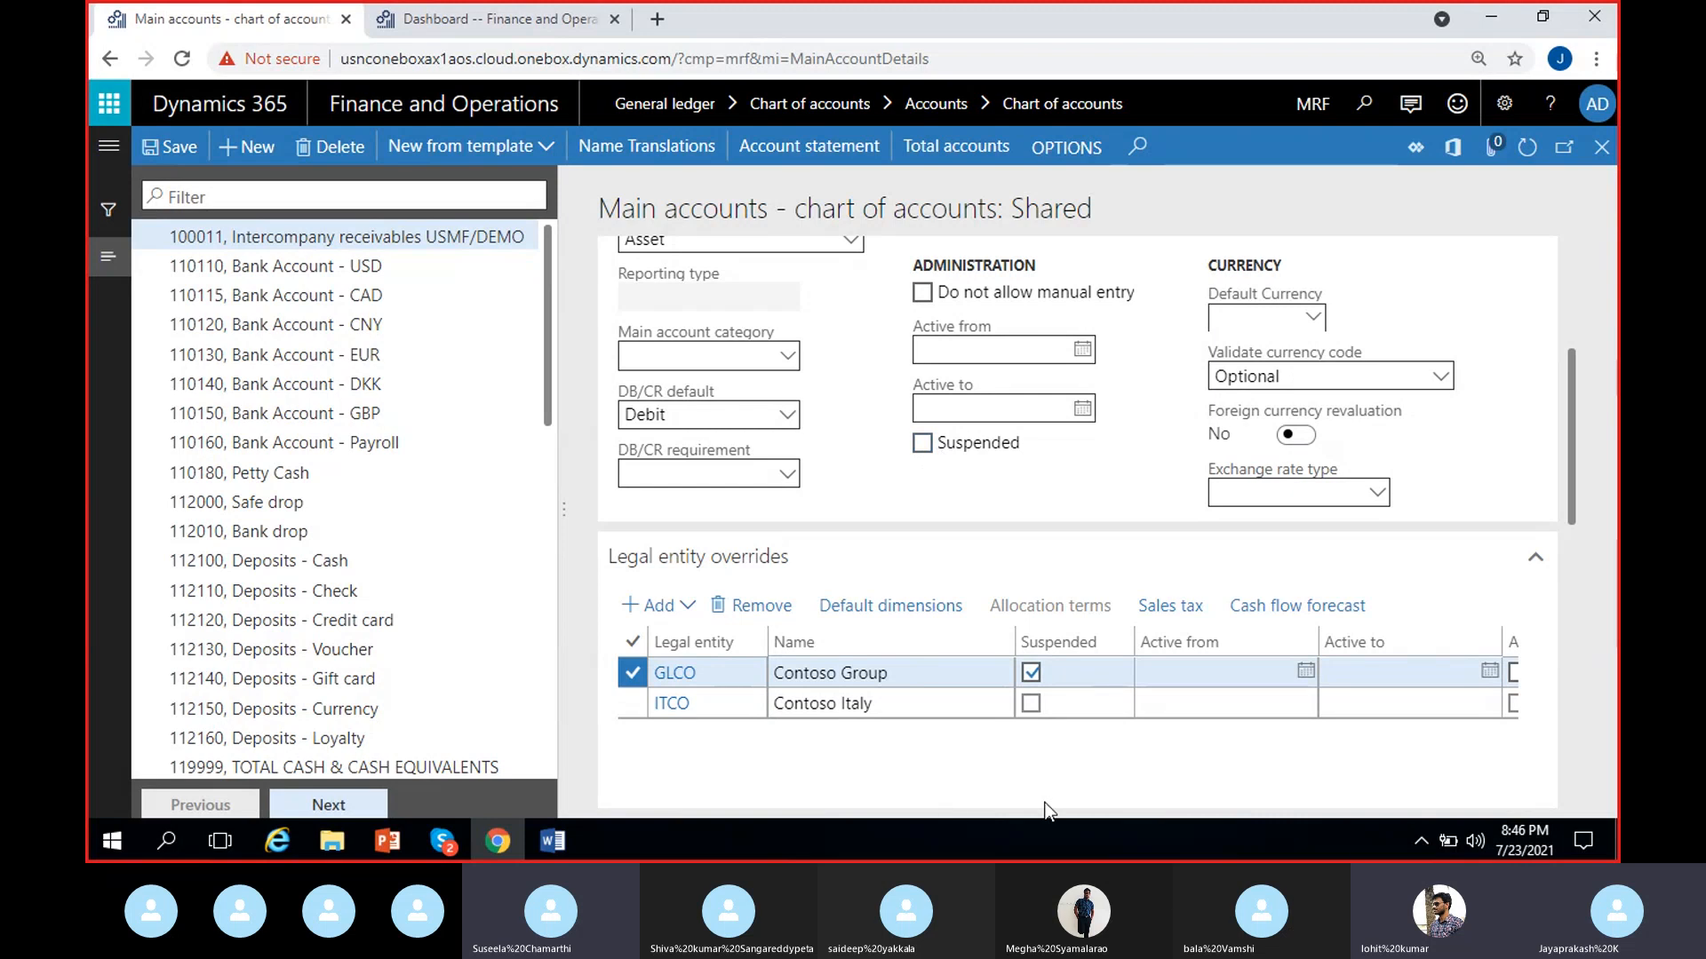
click(1033, 673)
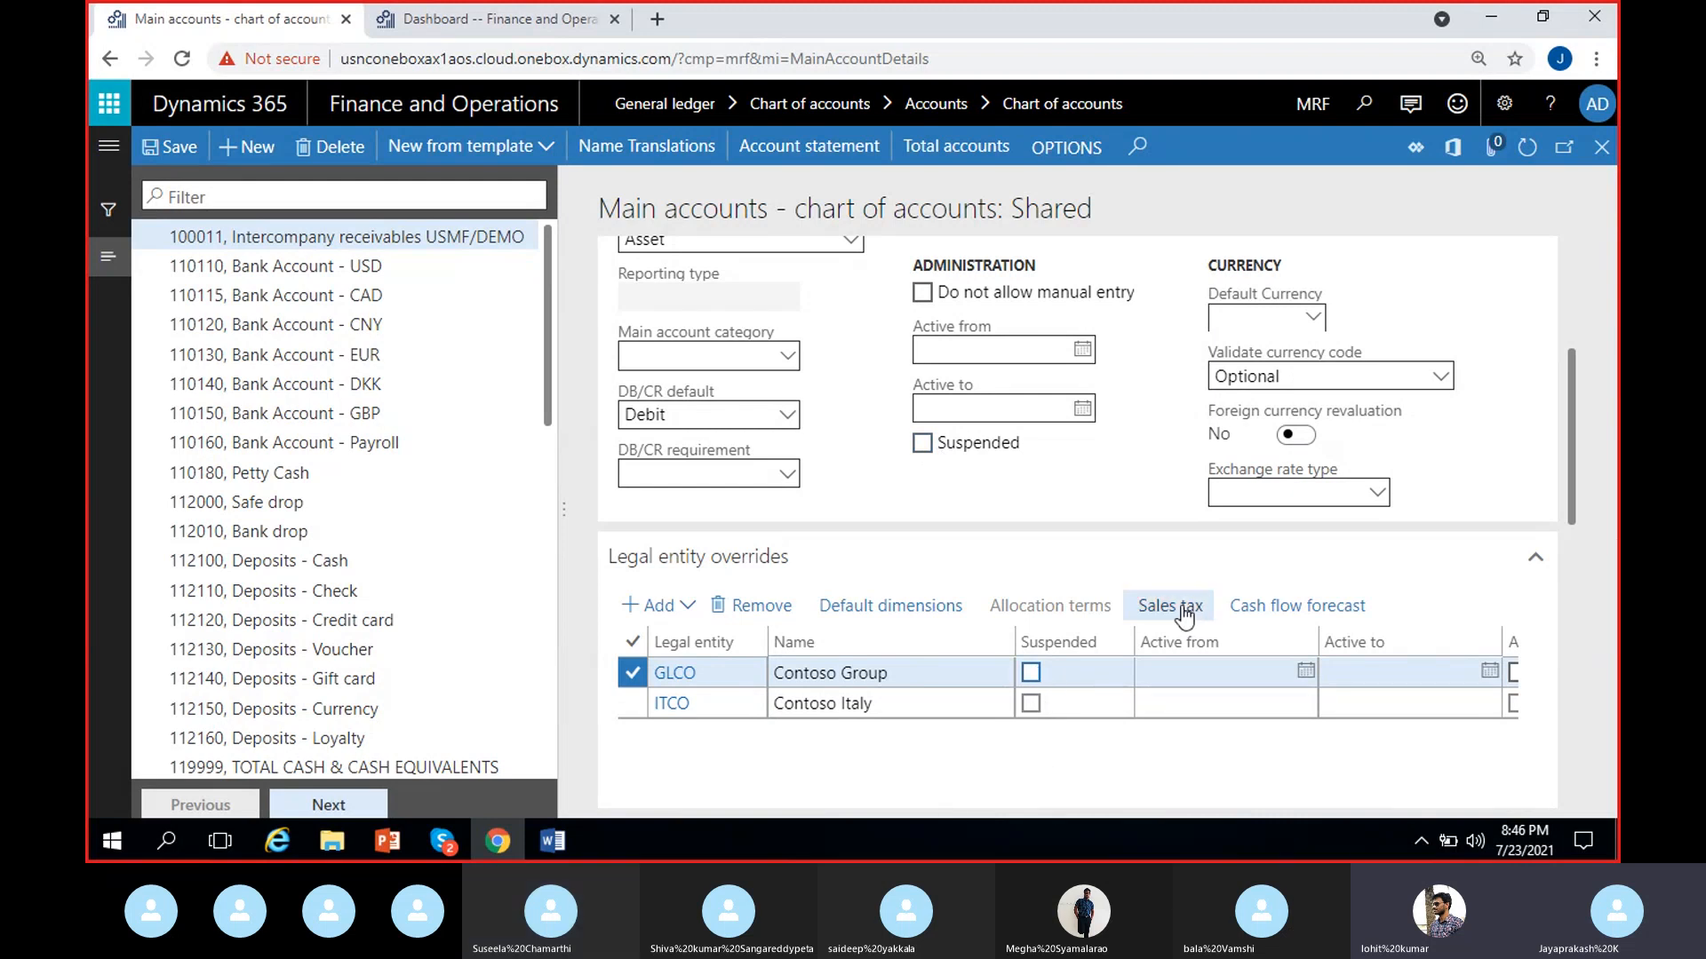
click(1154, 670)
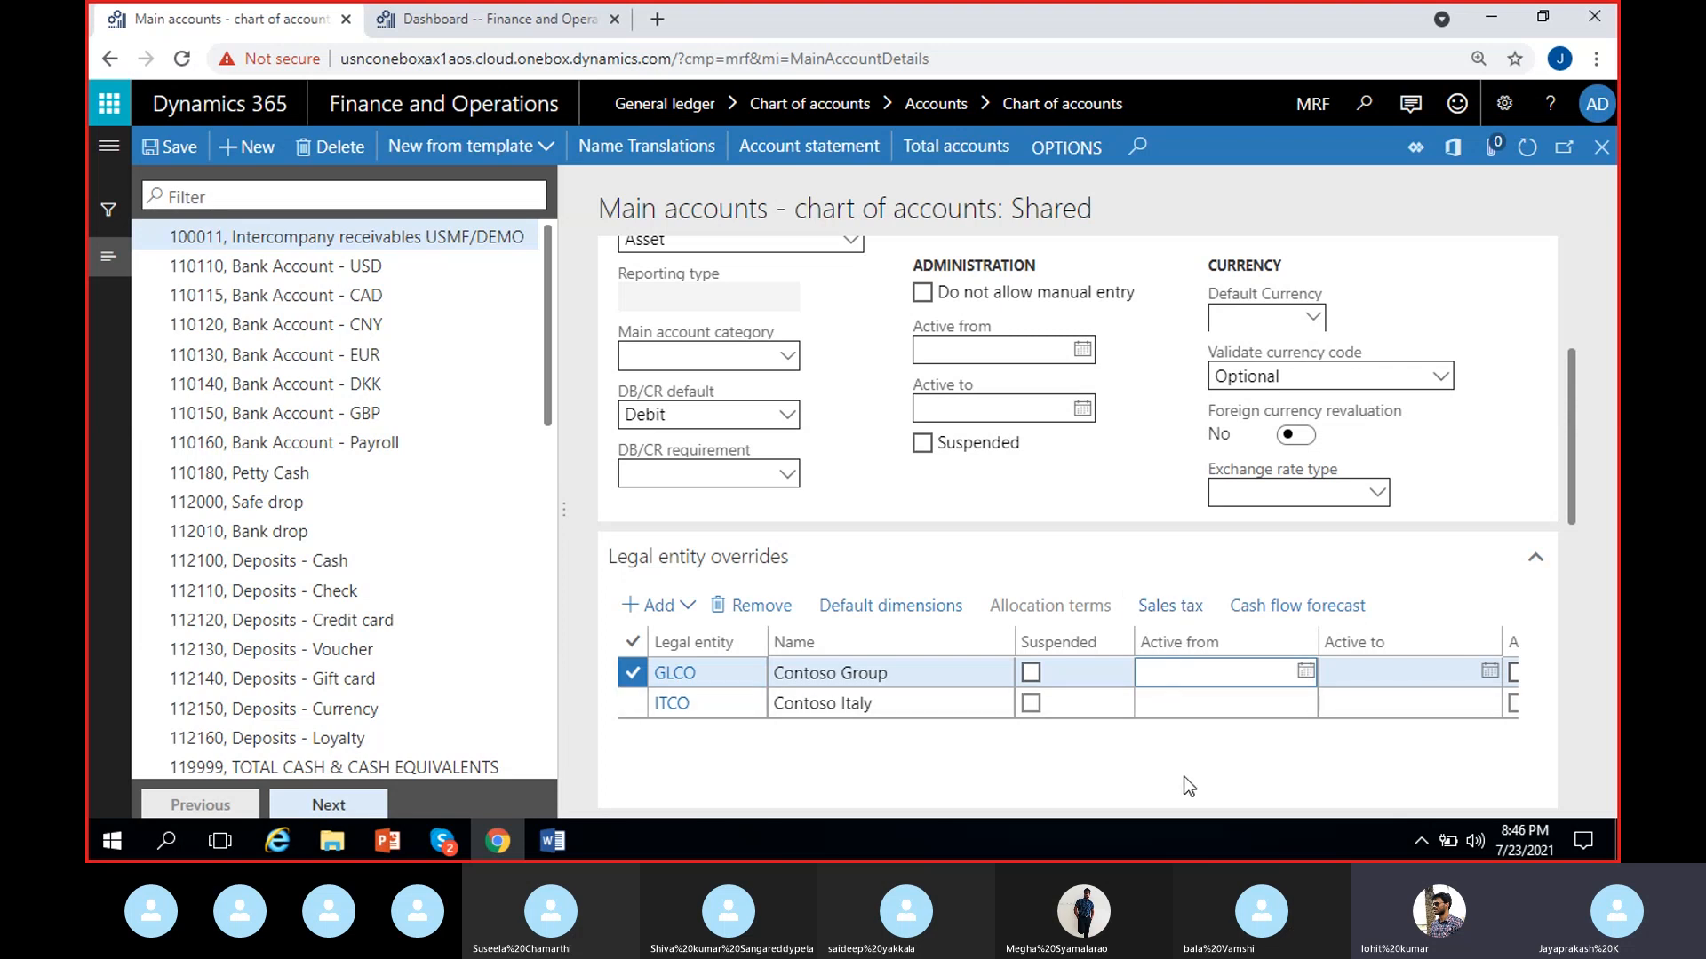
scroll(1365, 679, right, 3)
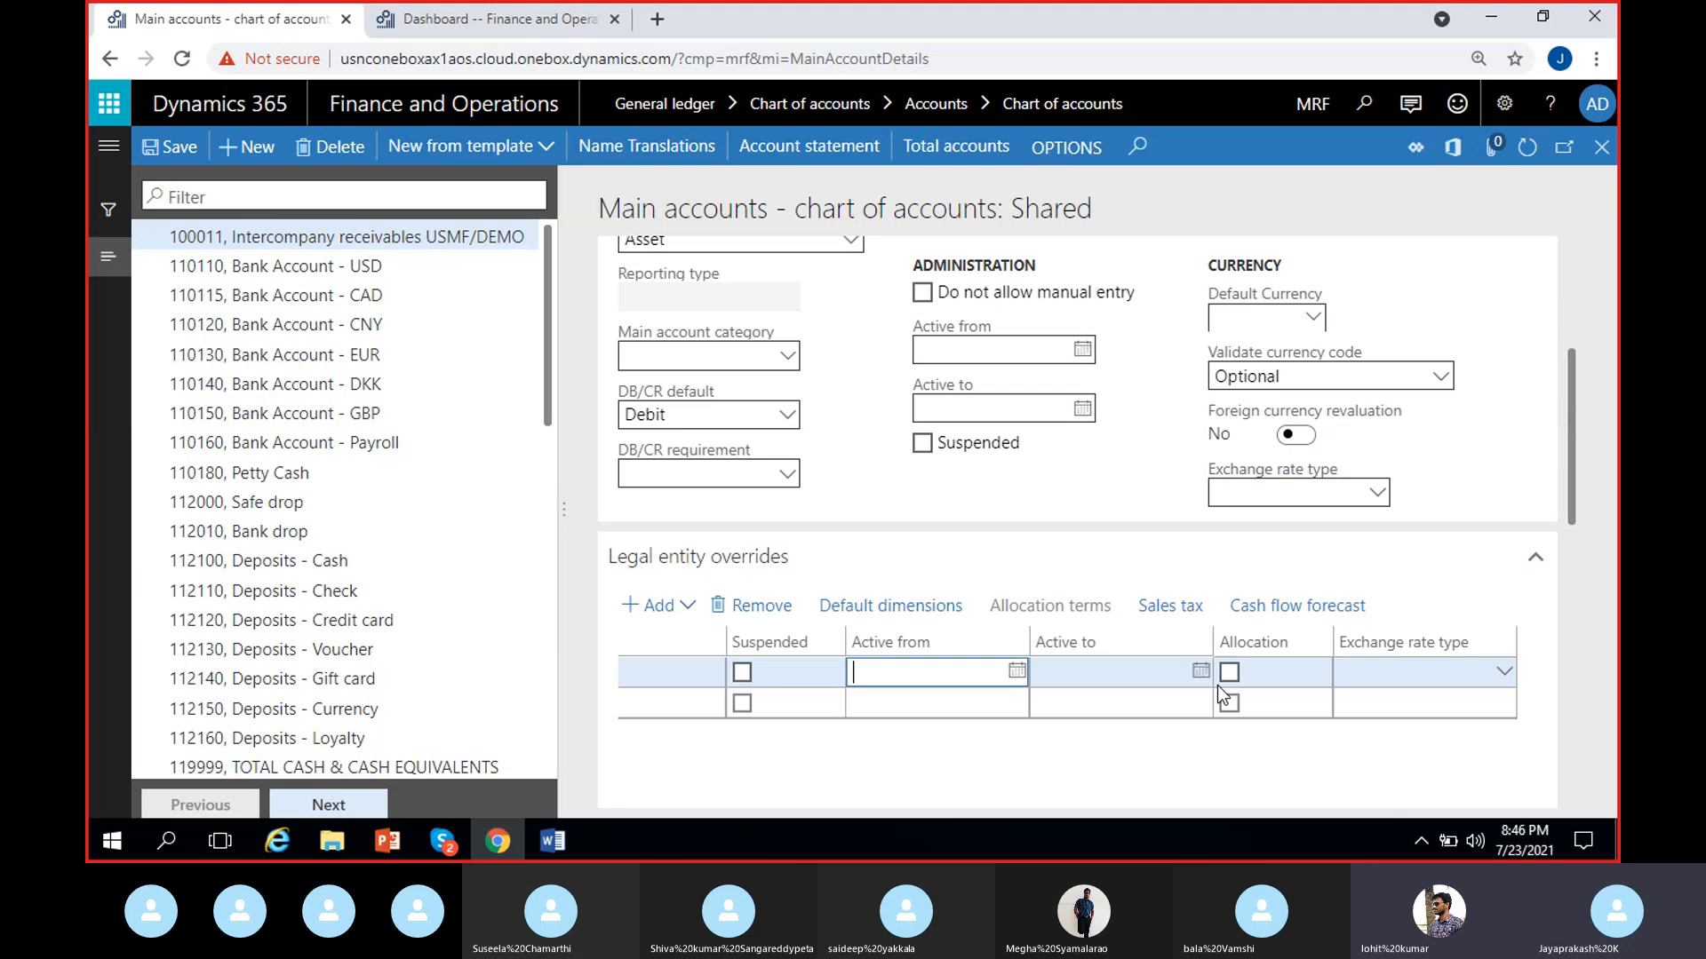
click(1415, 673)
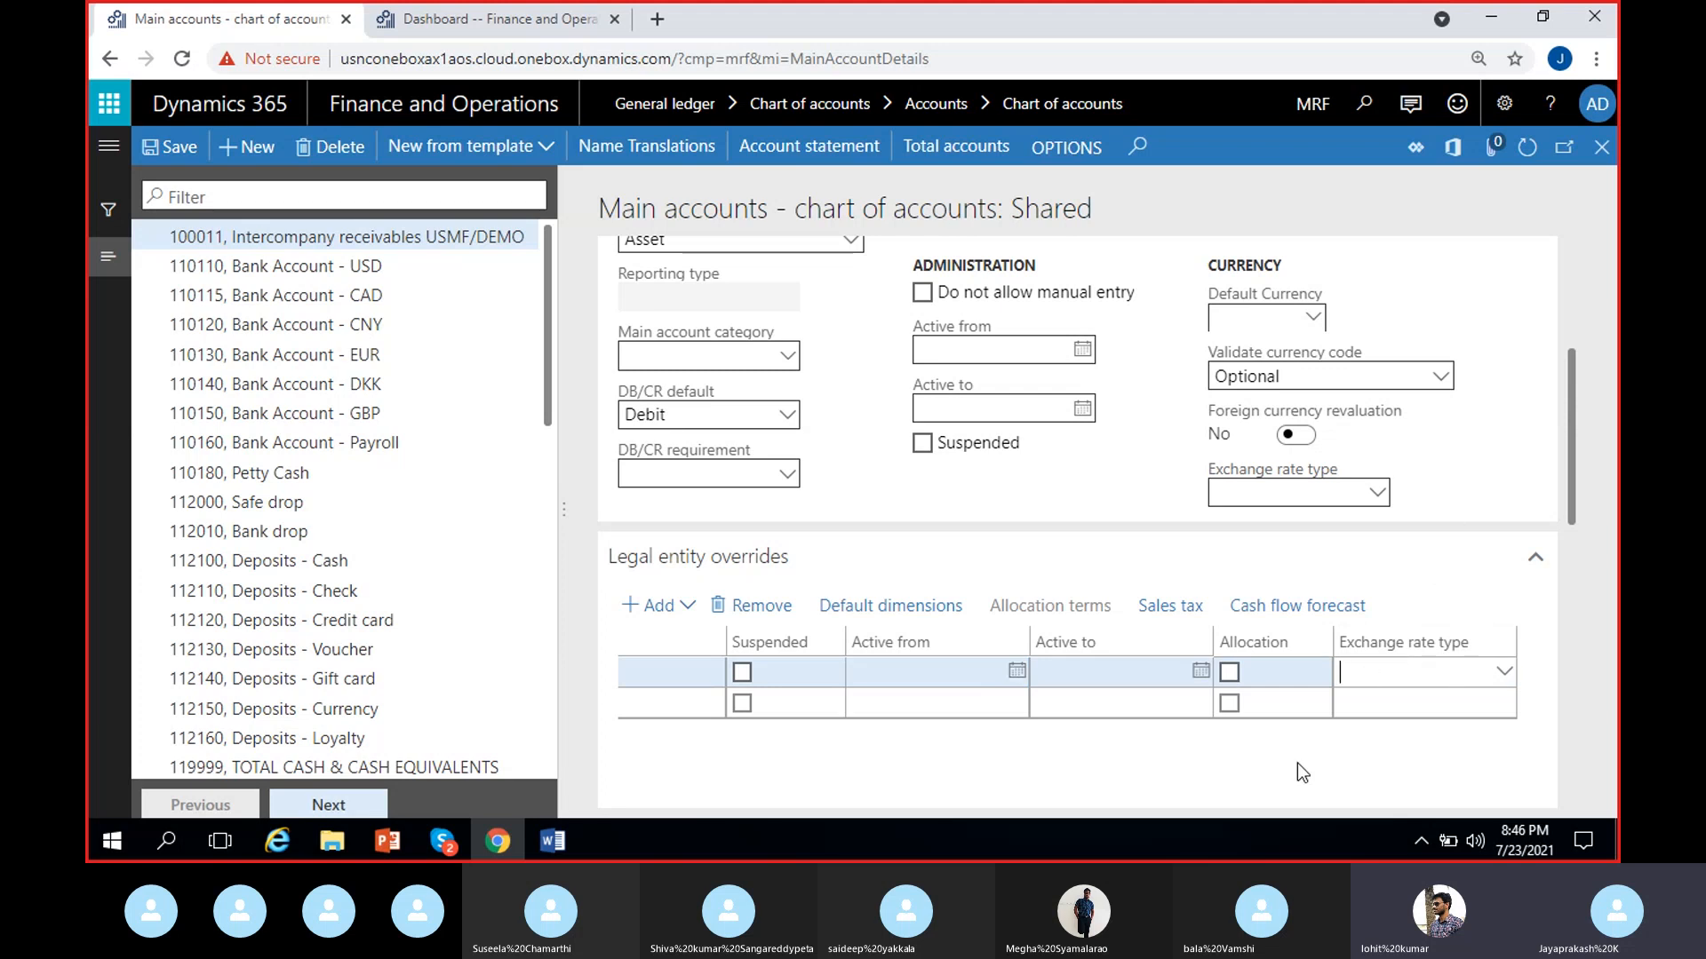
click(1088, 673)
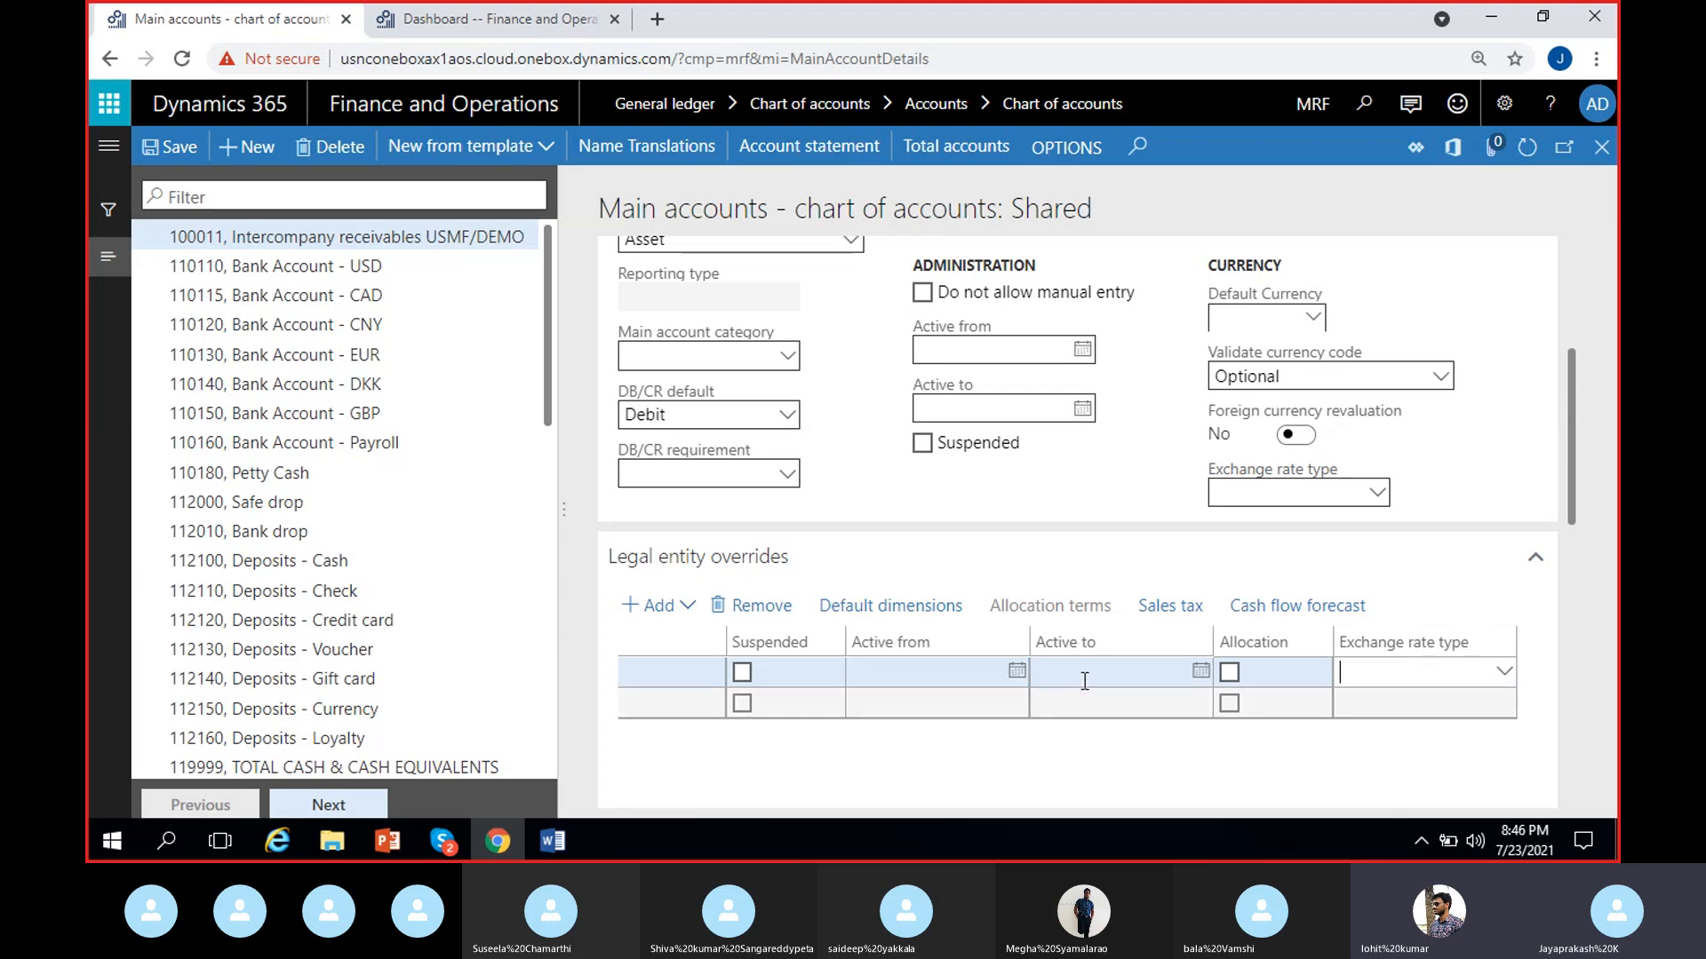
click(929, 674)
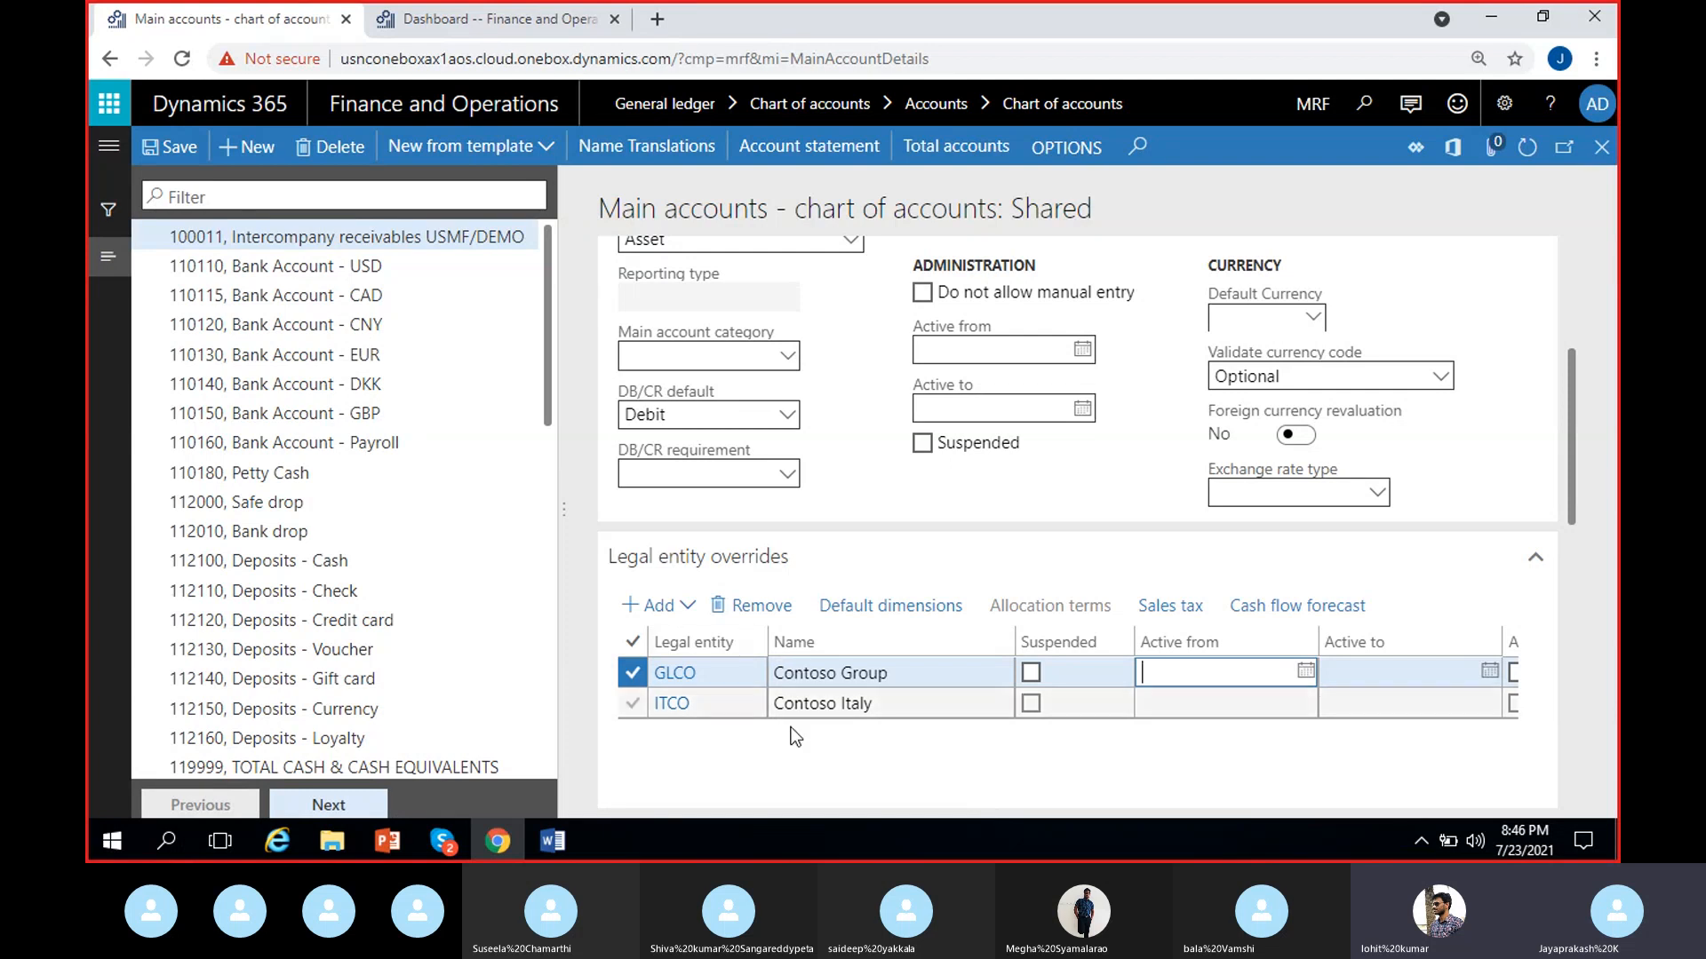
- Remove the GLCO legal entity override from the main account and confirm the removal
click(753, 605)
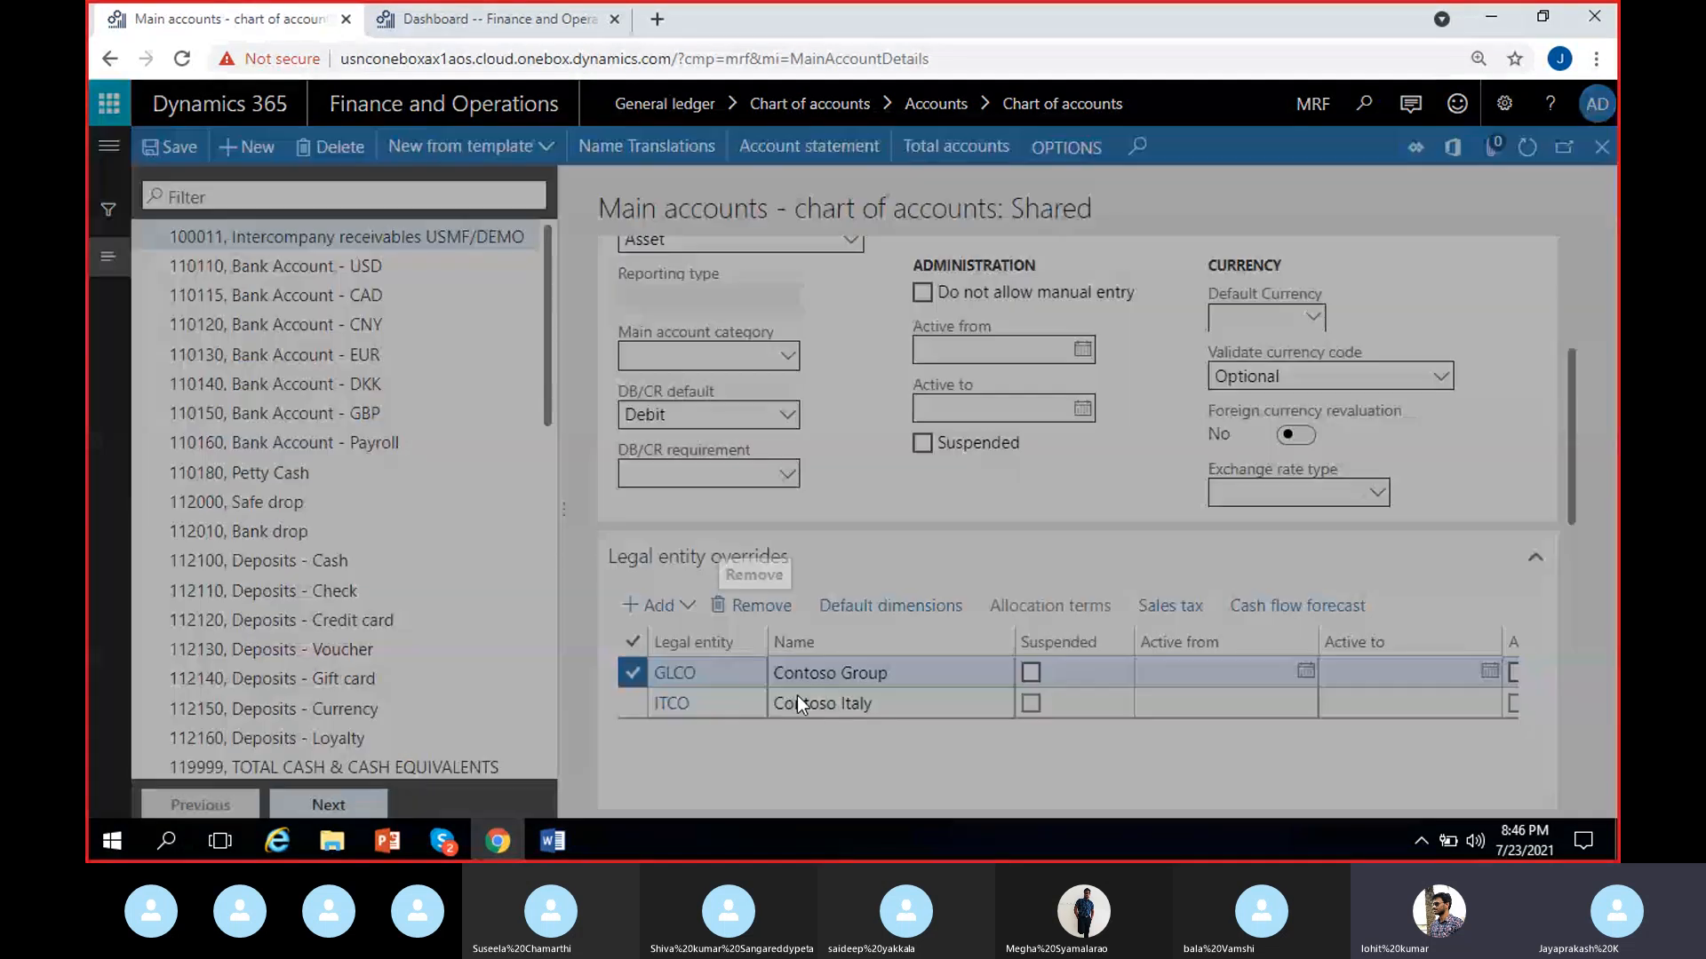
click(1073, 515)
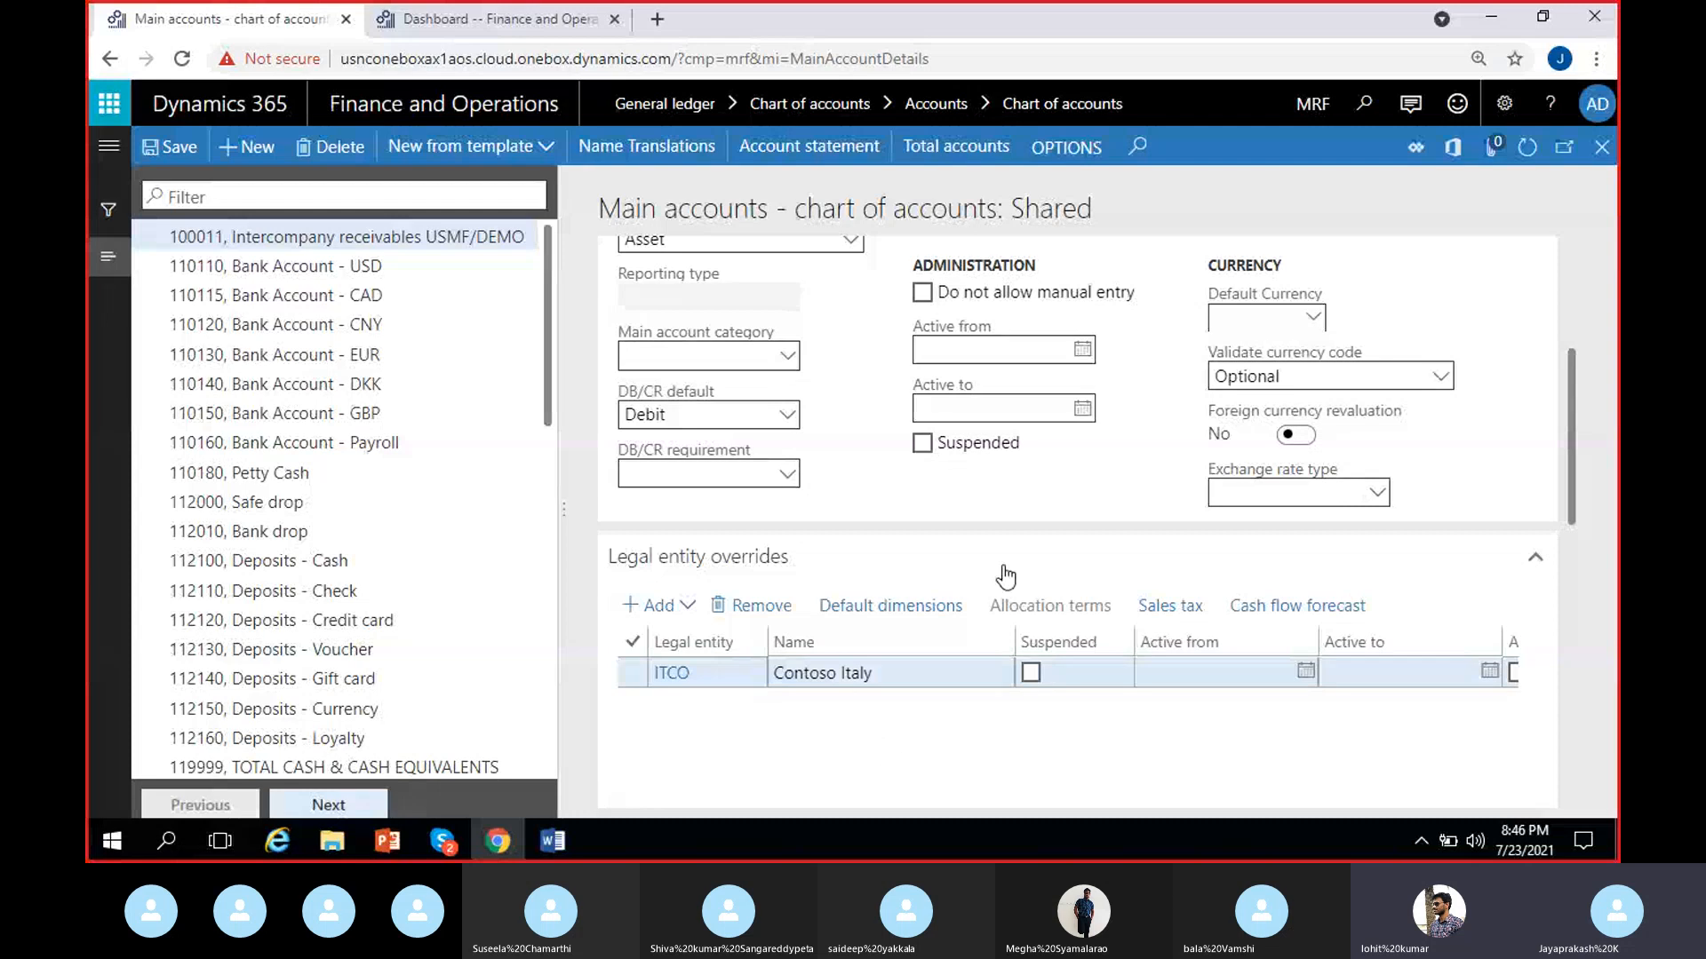
- Open the overview of total accounts that include main account 100011
scroll(1019, 655, up, 4)
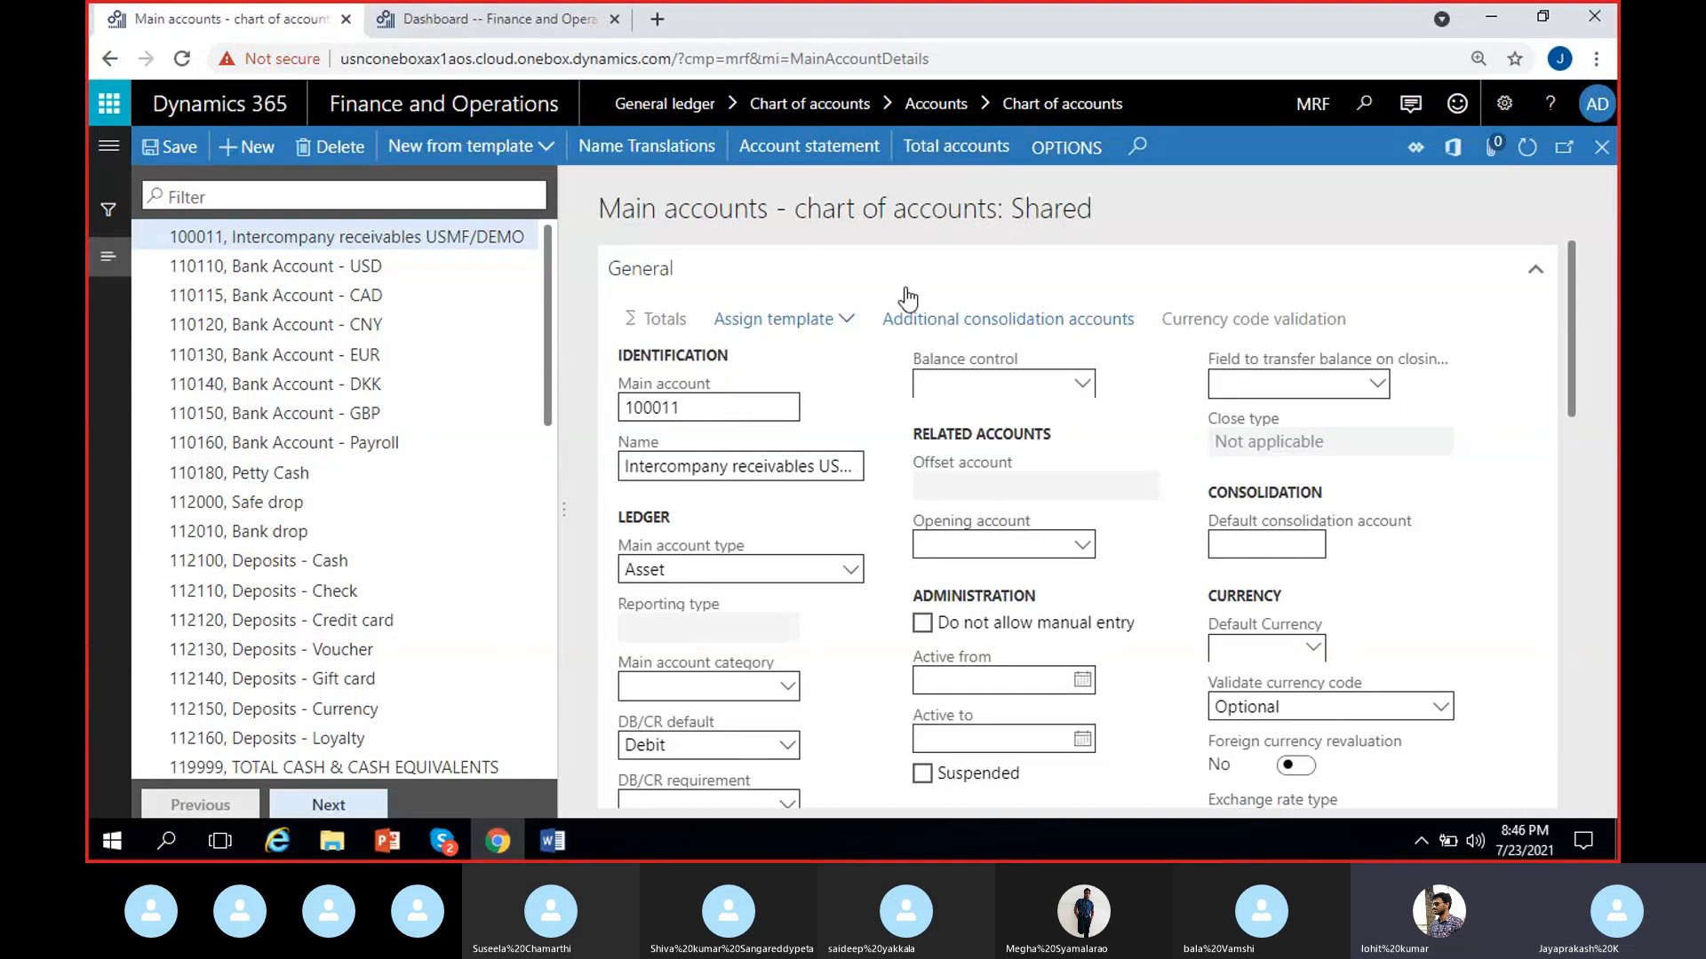
click(978, 151)
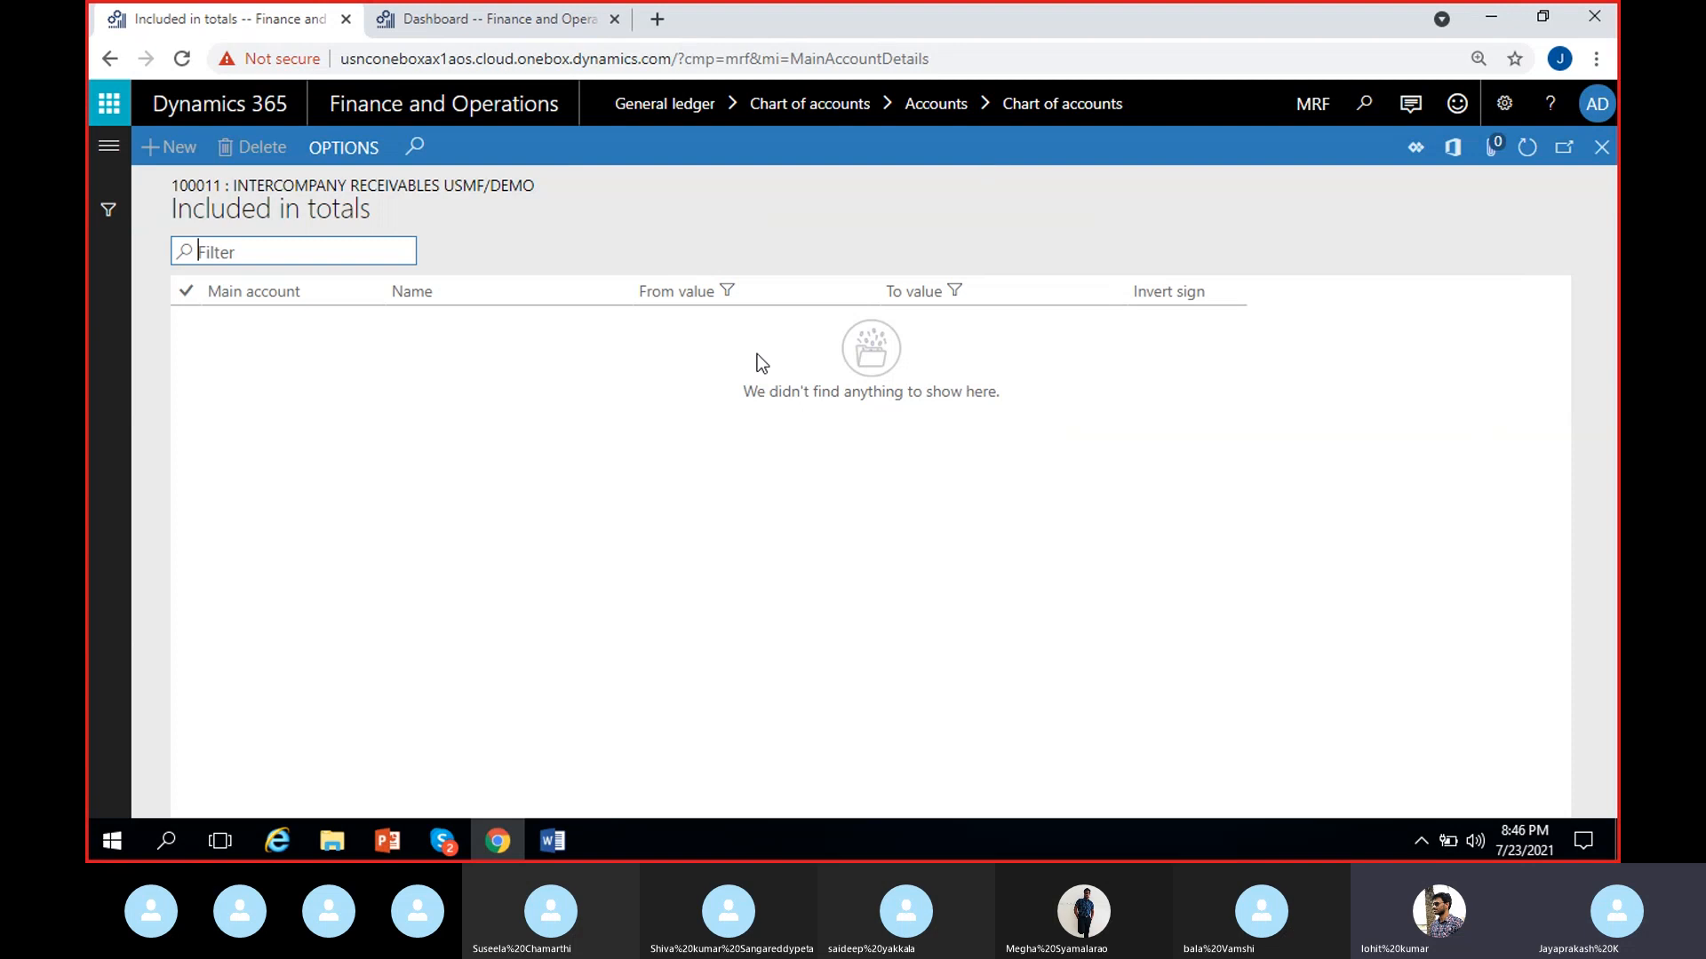
- Close the totals overview and try to save a new main account 199999 named Test with main account type Total
click(1604, 151)
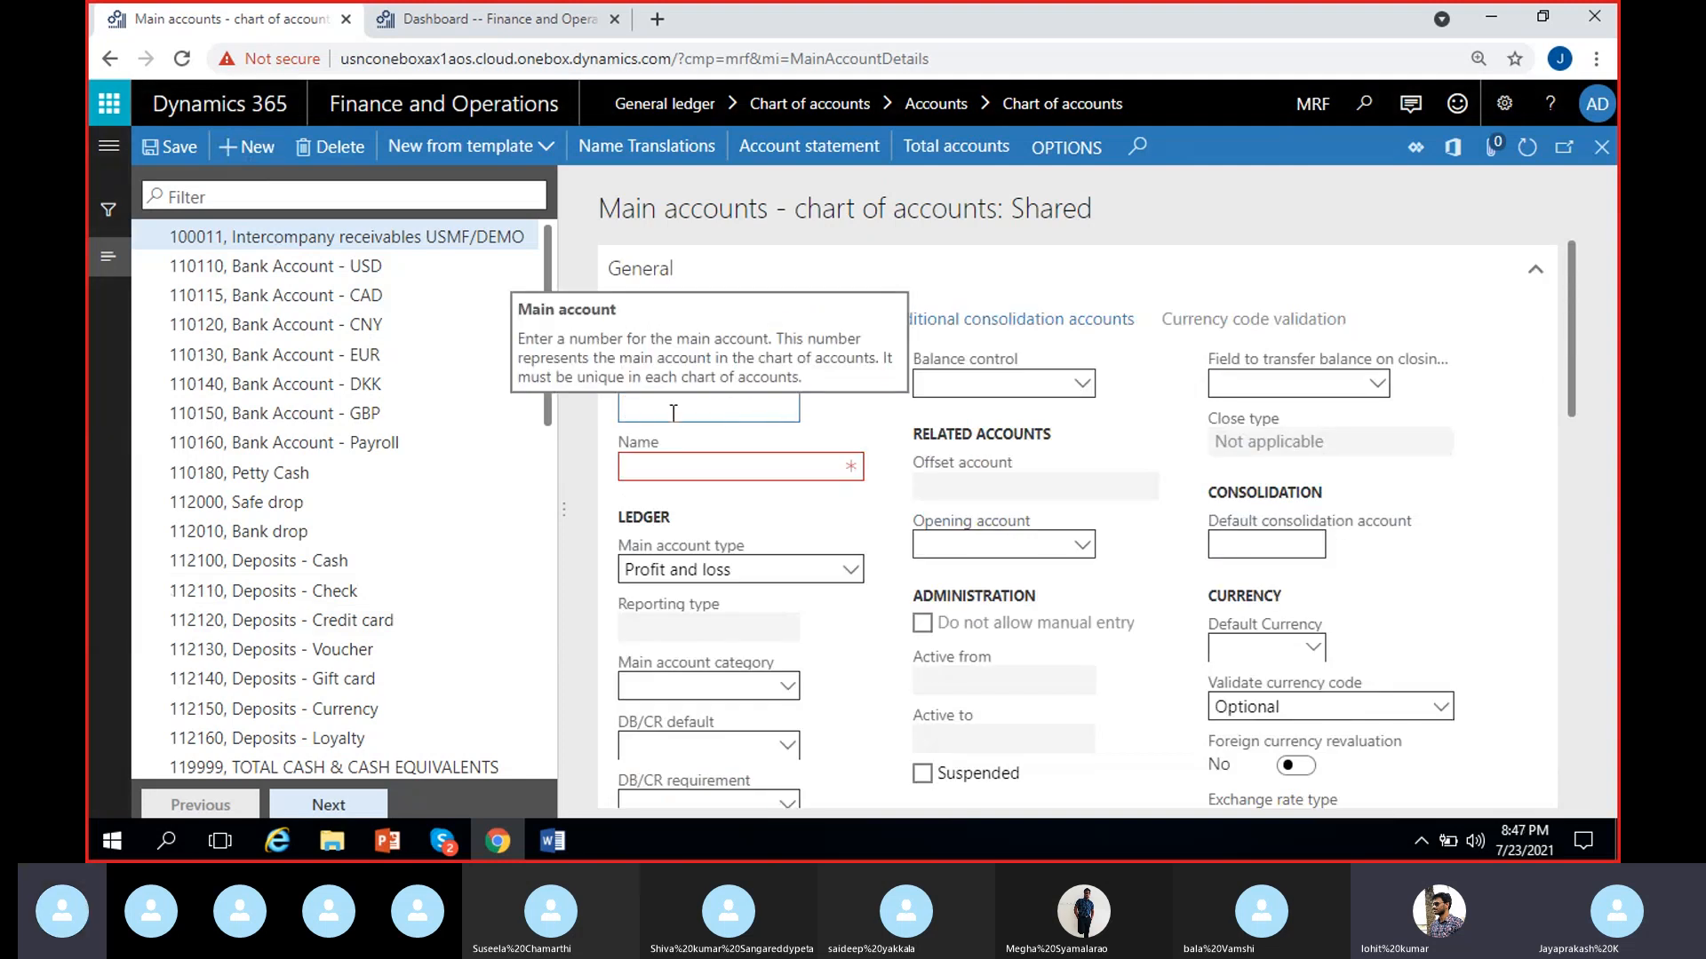
text(199999)
click(769, 467)
text(Test)
scroll(769, 467, down, 1)
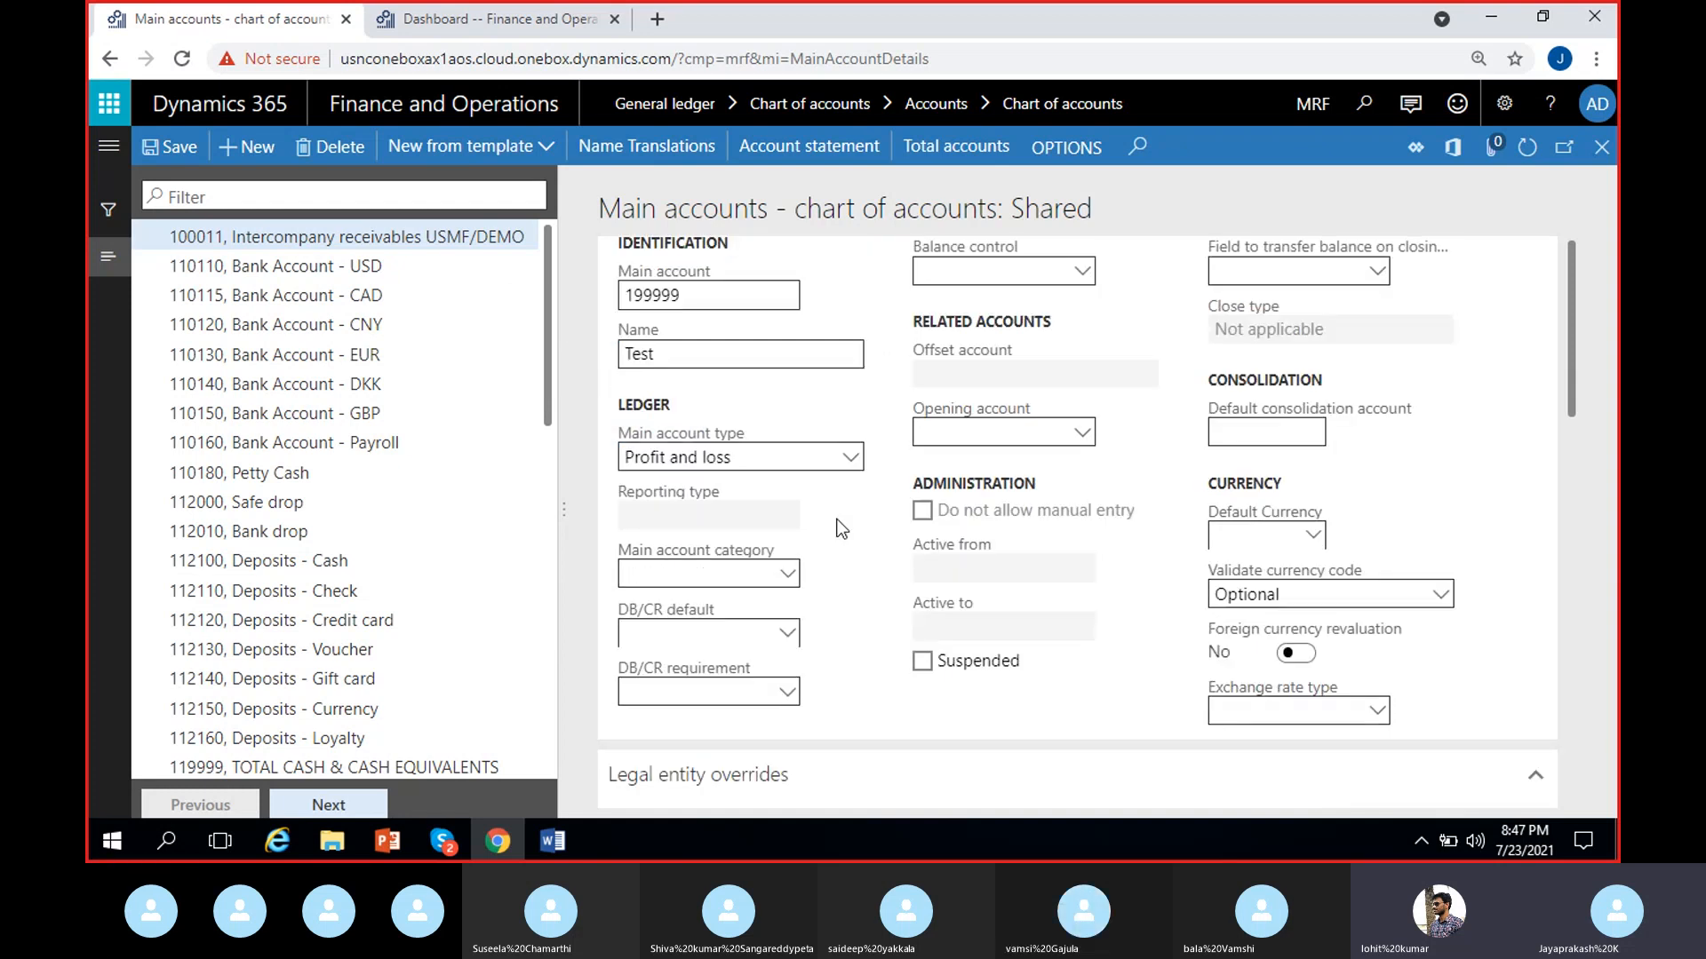
click(835, 458)
click(681, 708)
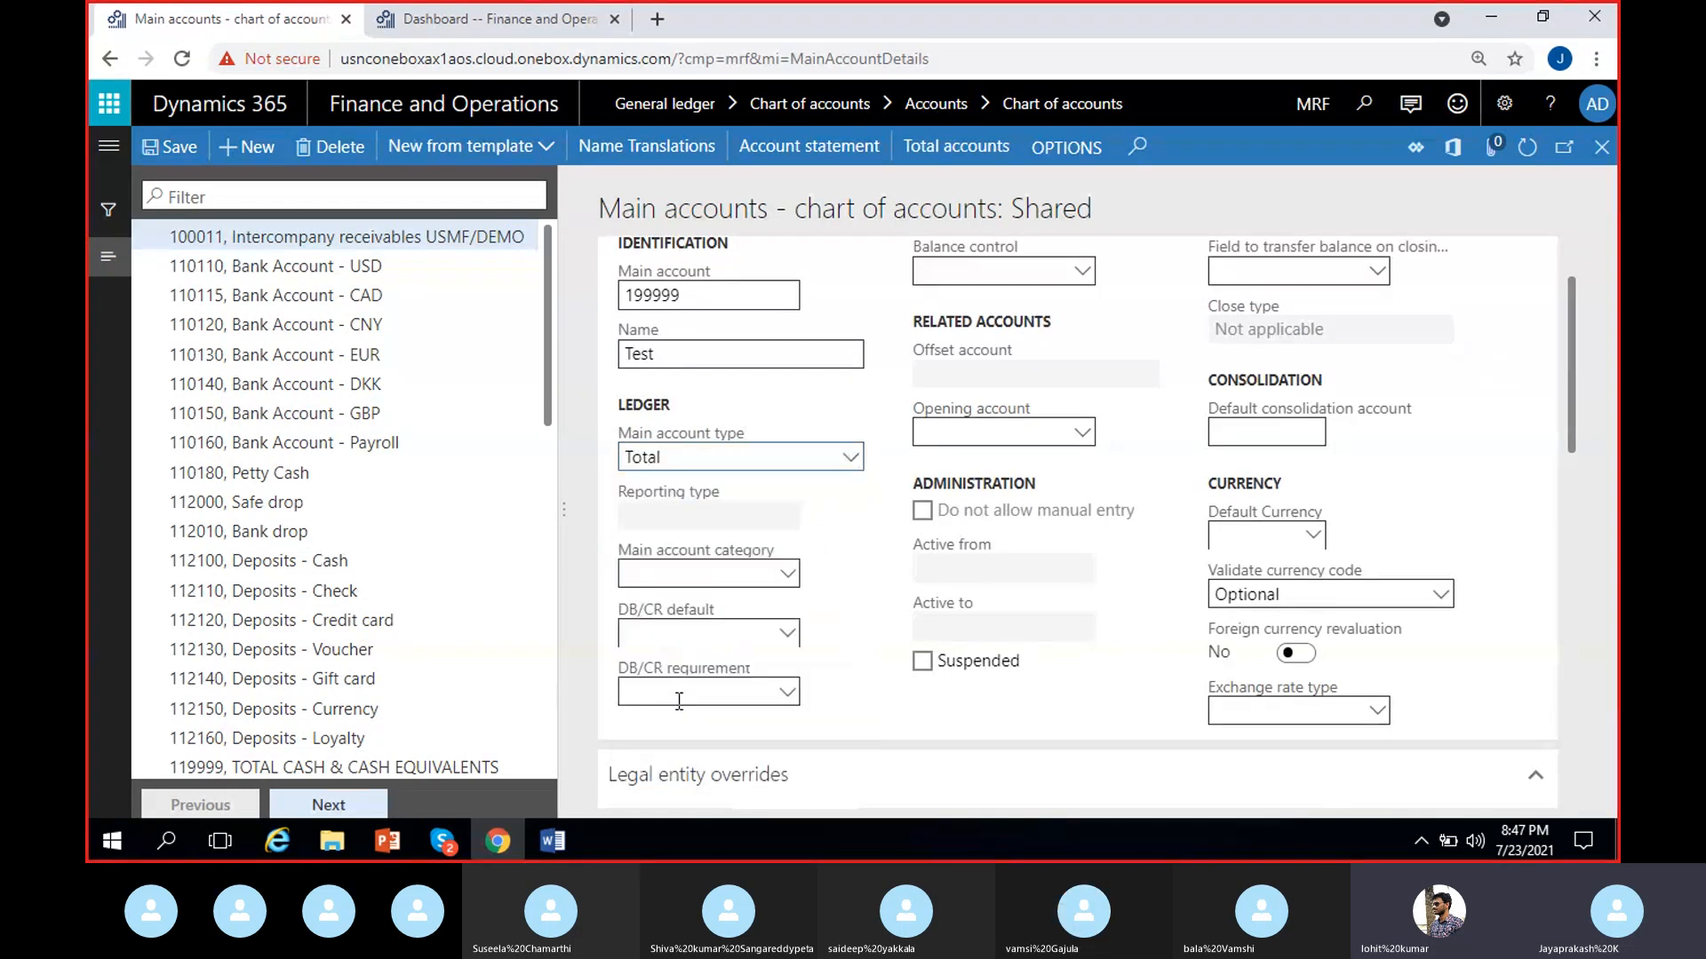
scroll(854, 599, up, 1)
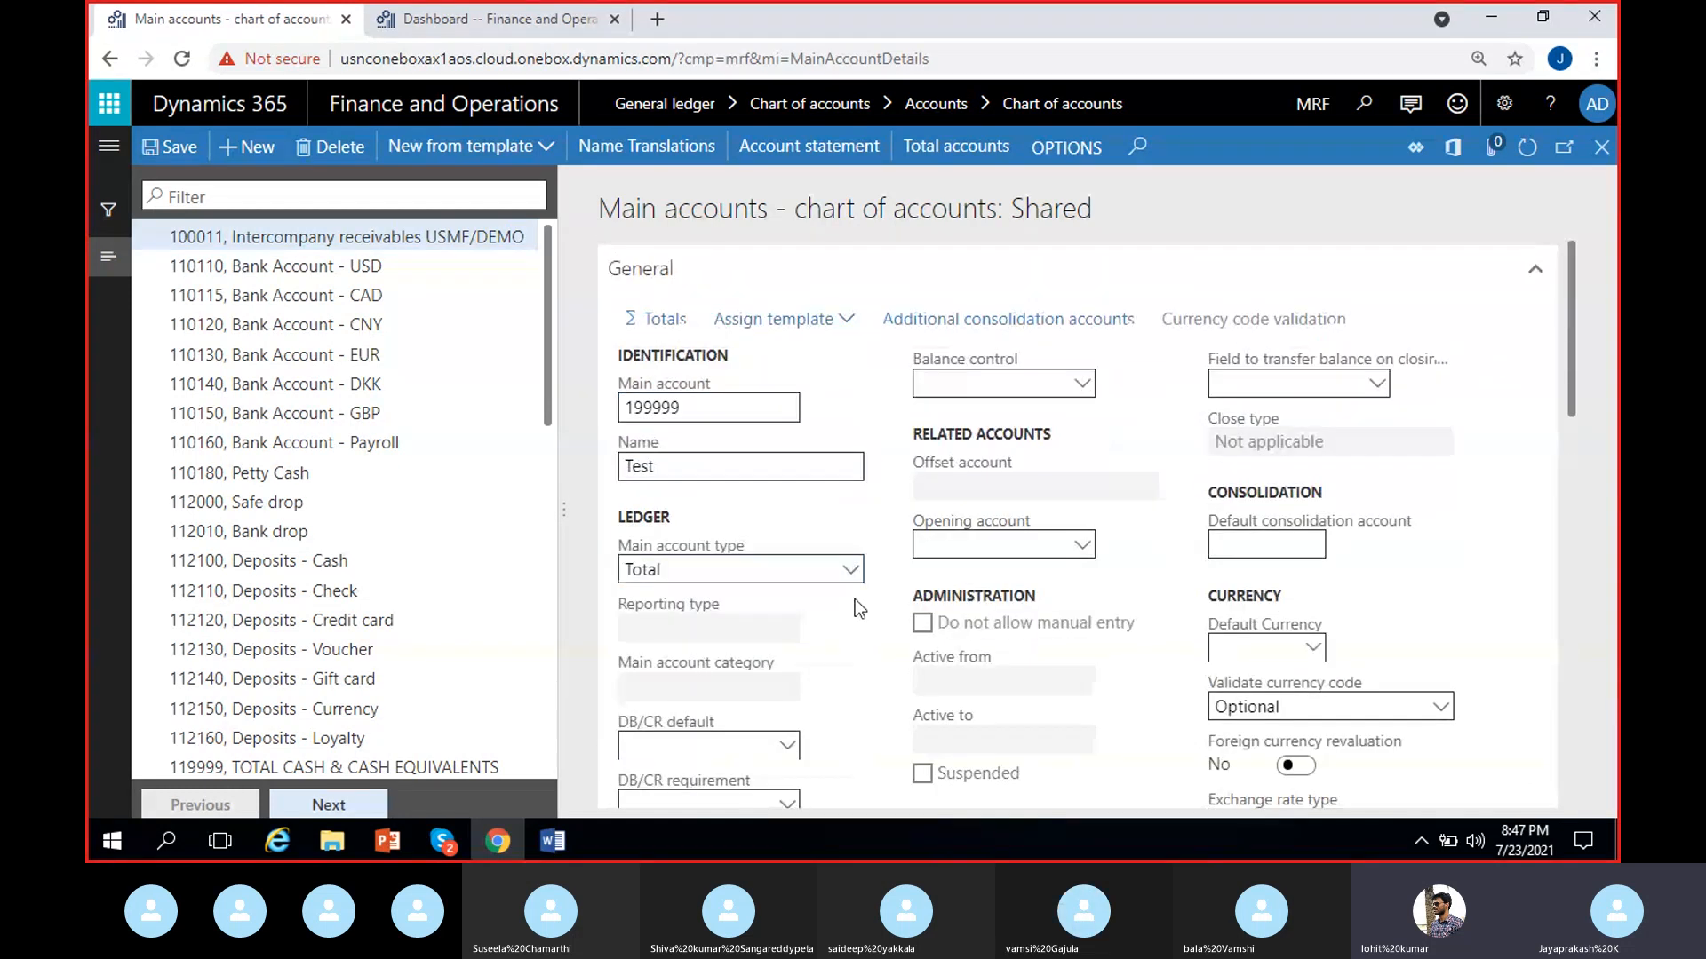
click(170, 152)
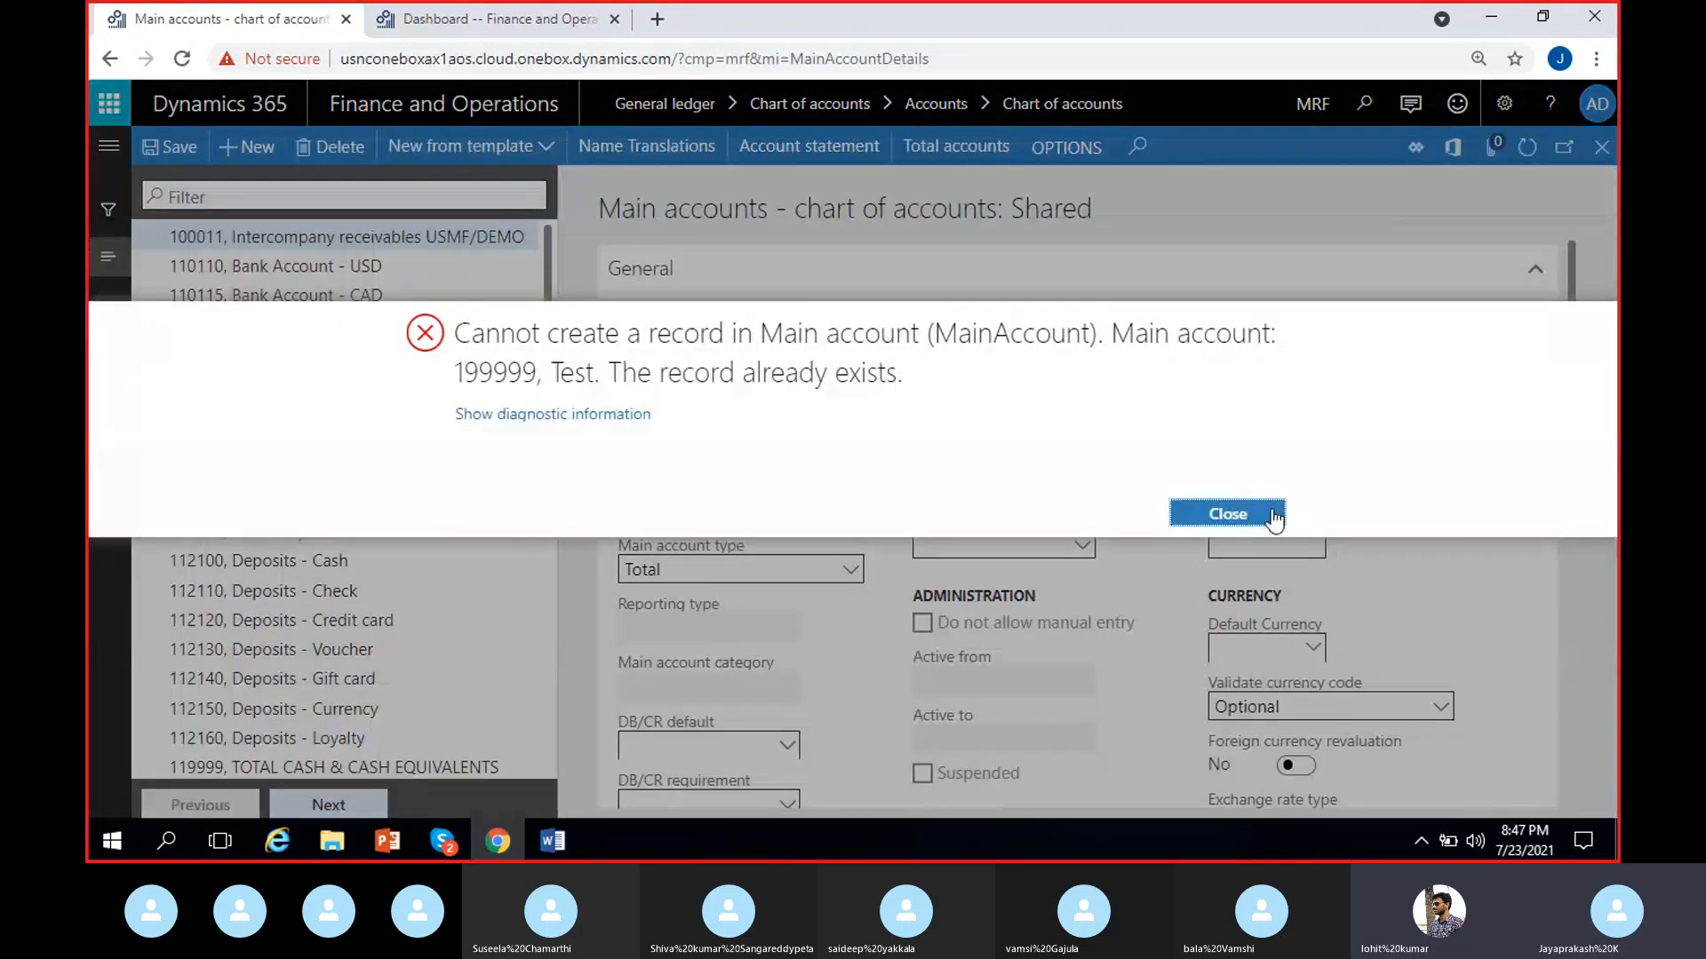
- Dismiss the error, change the new Test account's number to 199998 and save the record
click(1274, 518)
click(692, 400)
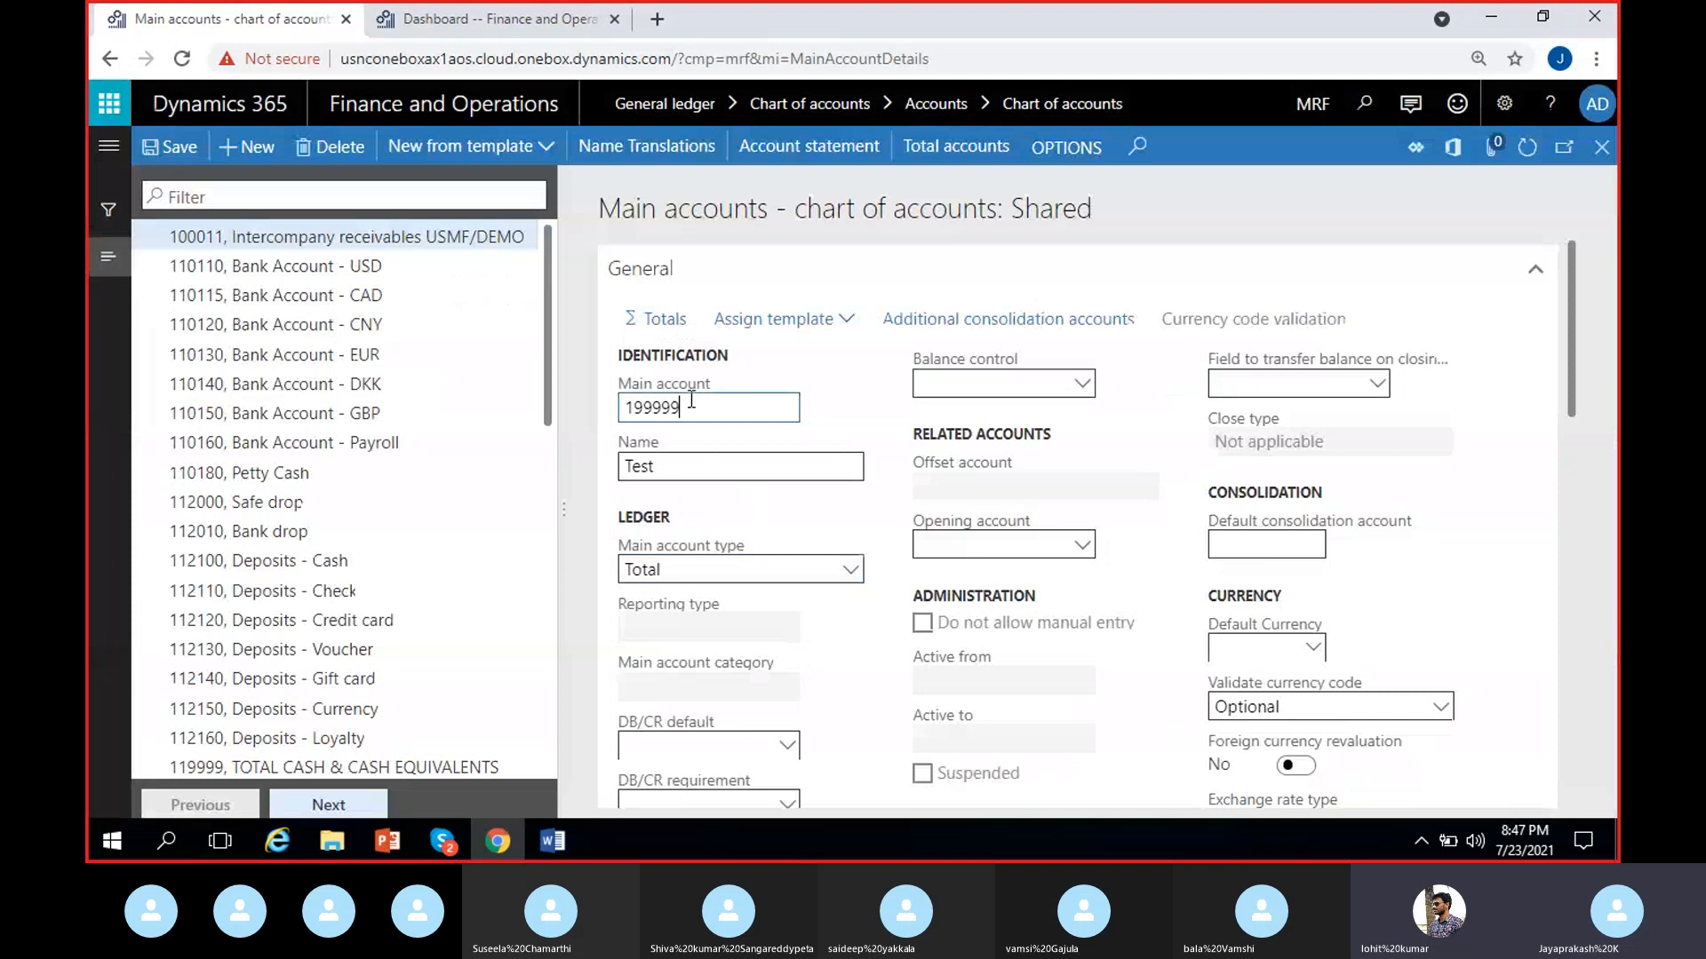
key(BackSpace)
text(8)
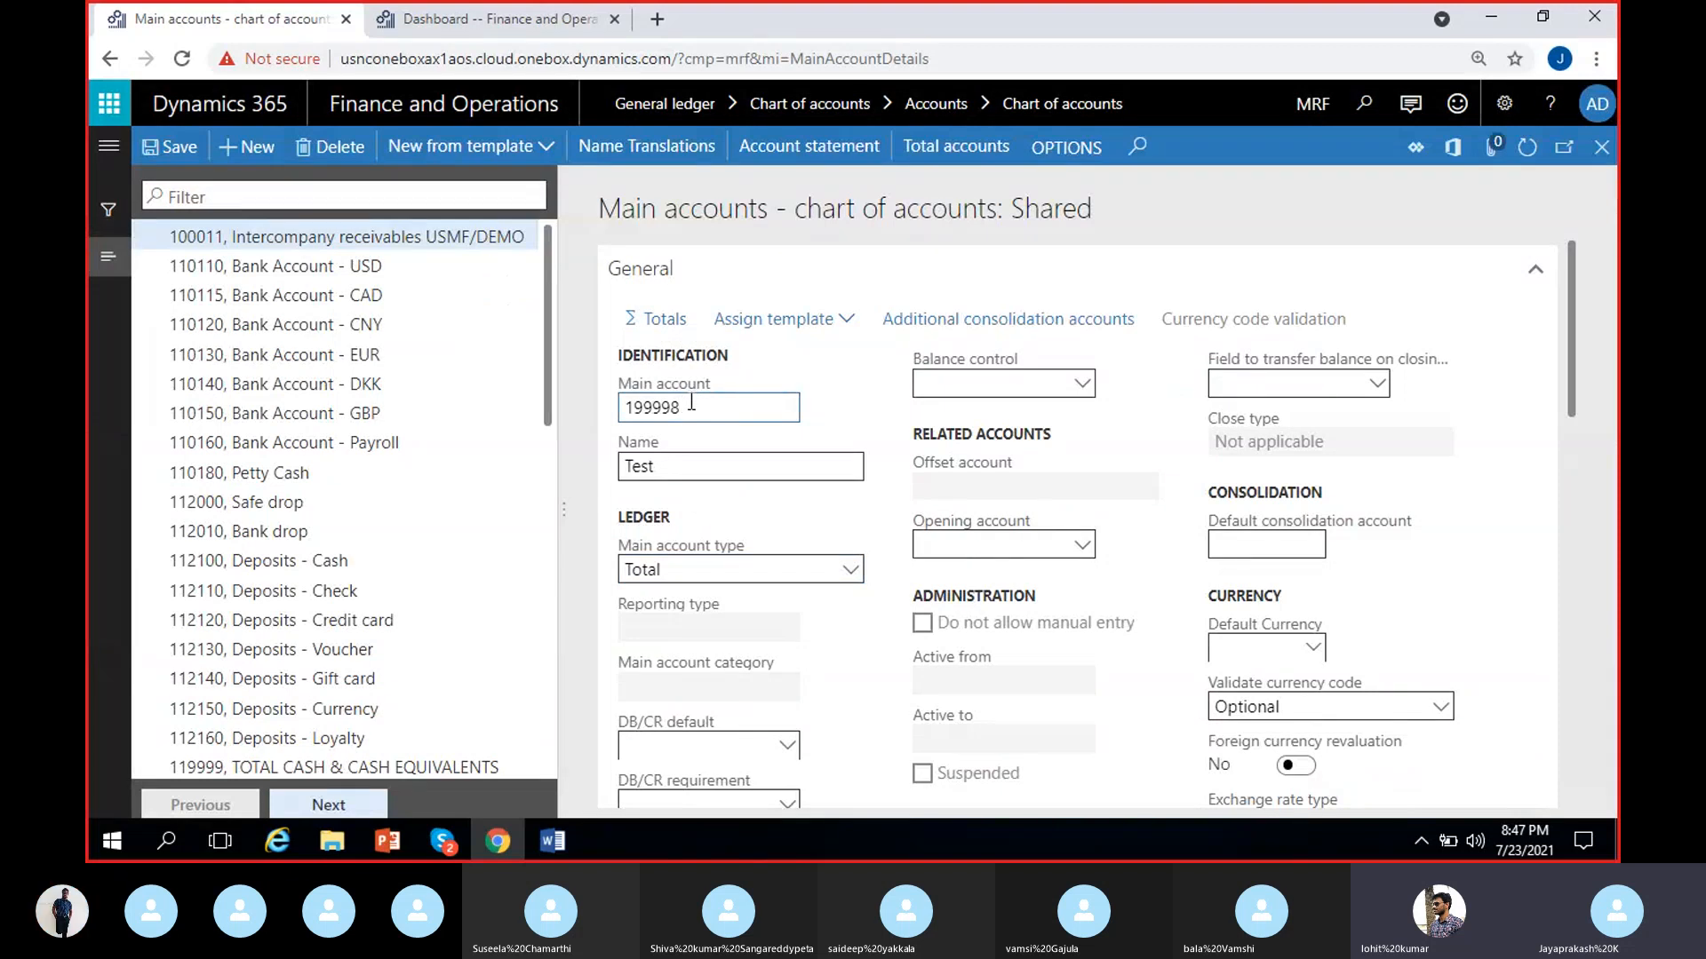
click(174, 148)
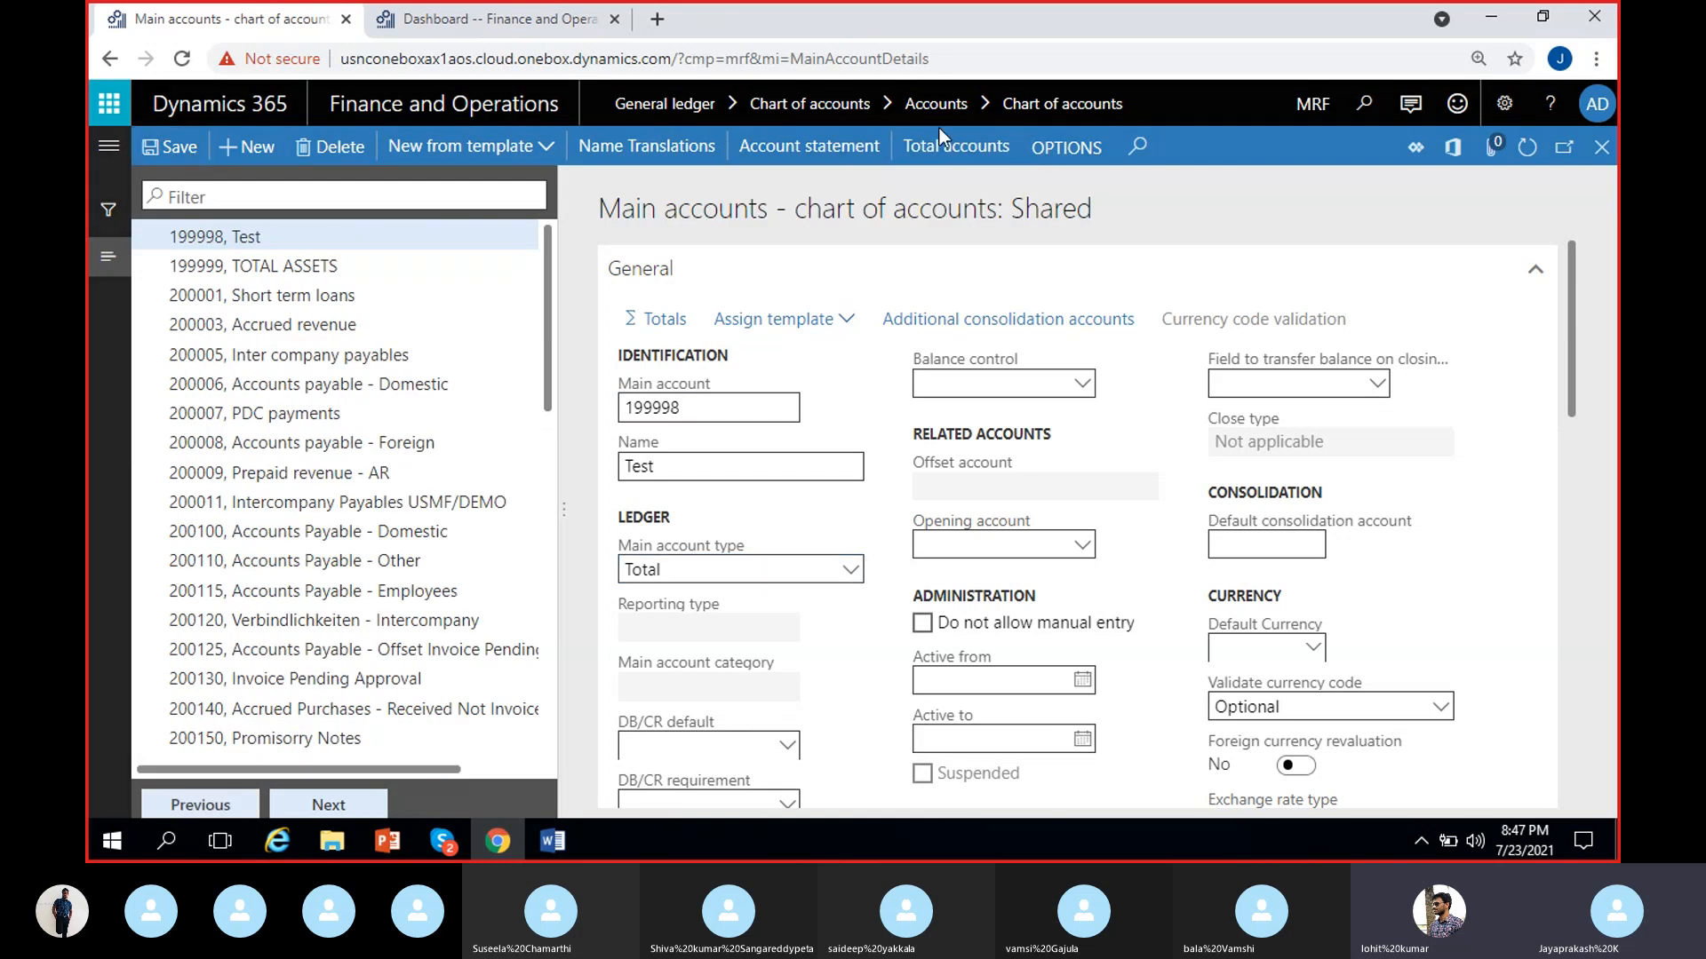
- Check which totals include main account 199998, Test, and compare its details with 199999, TOTAL ASSETS
click(898, 146)
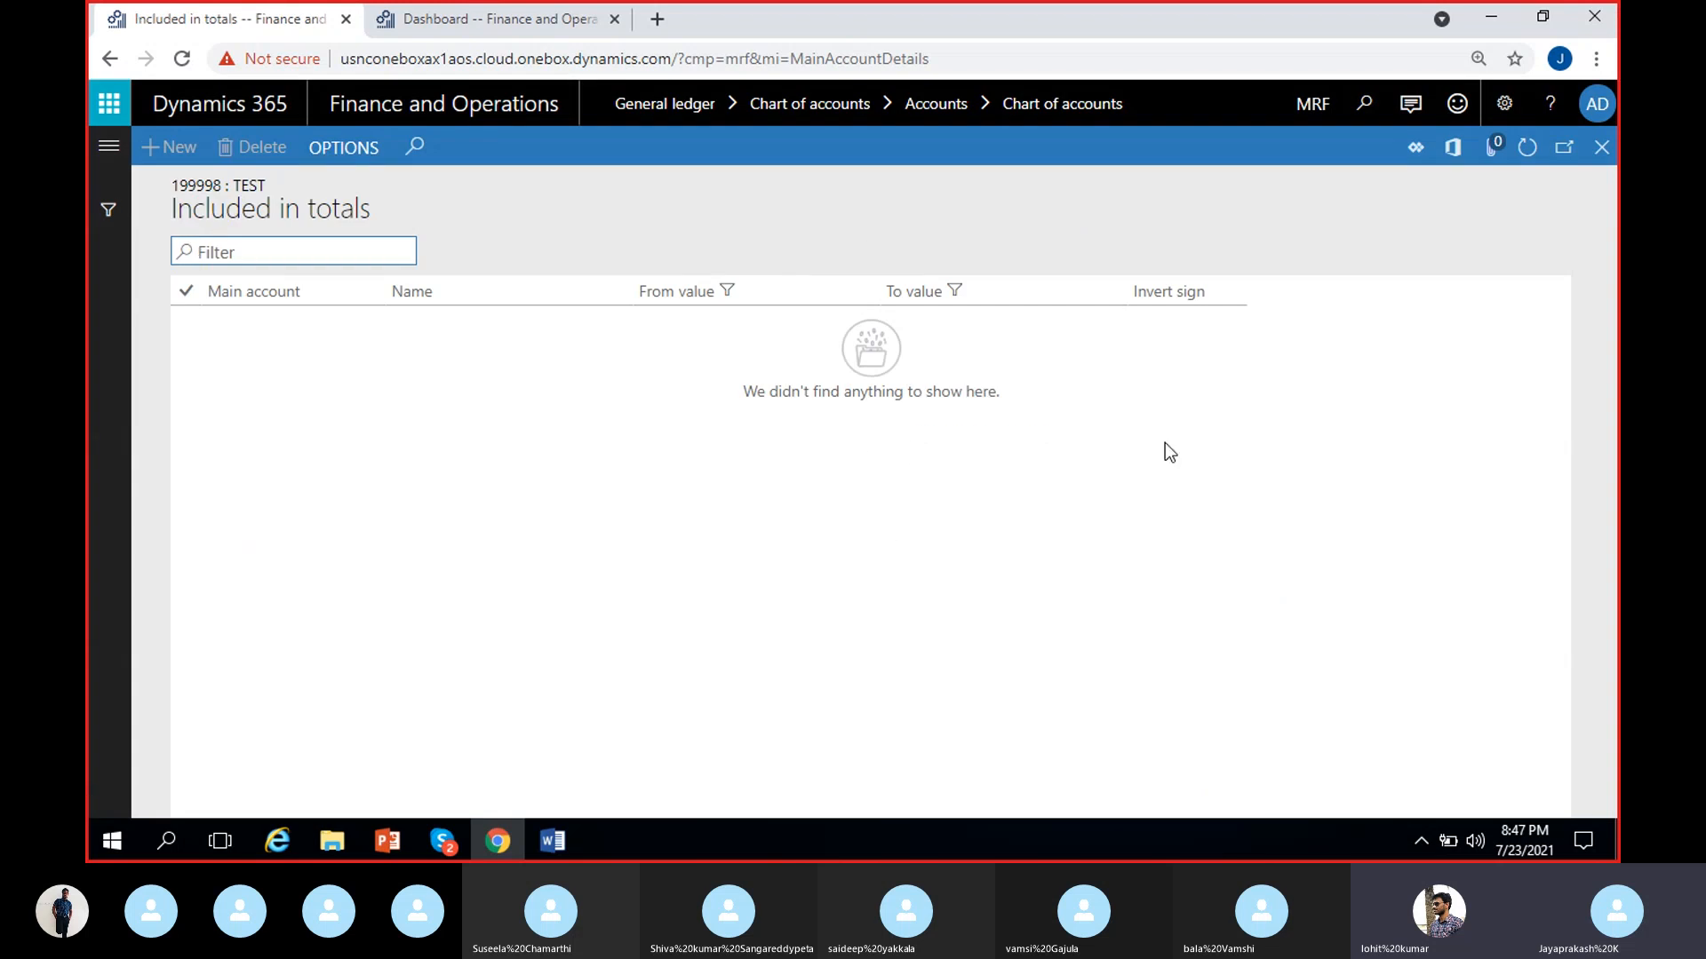
click(1601, 150)
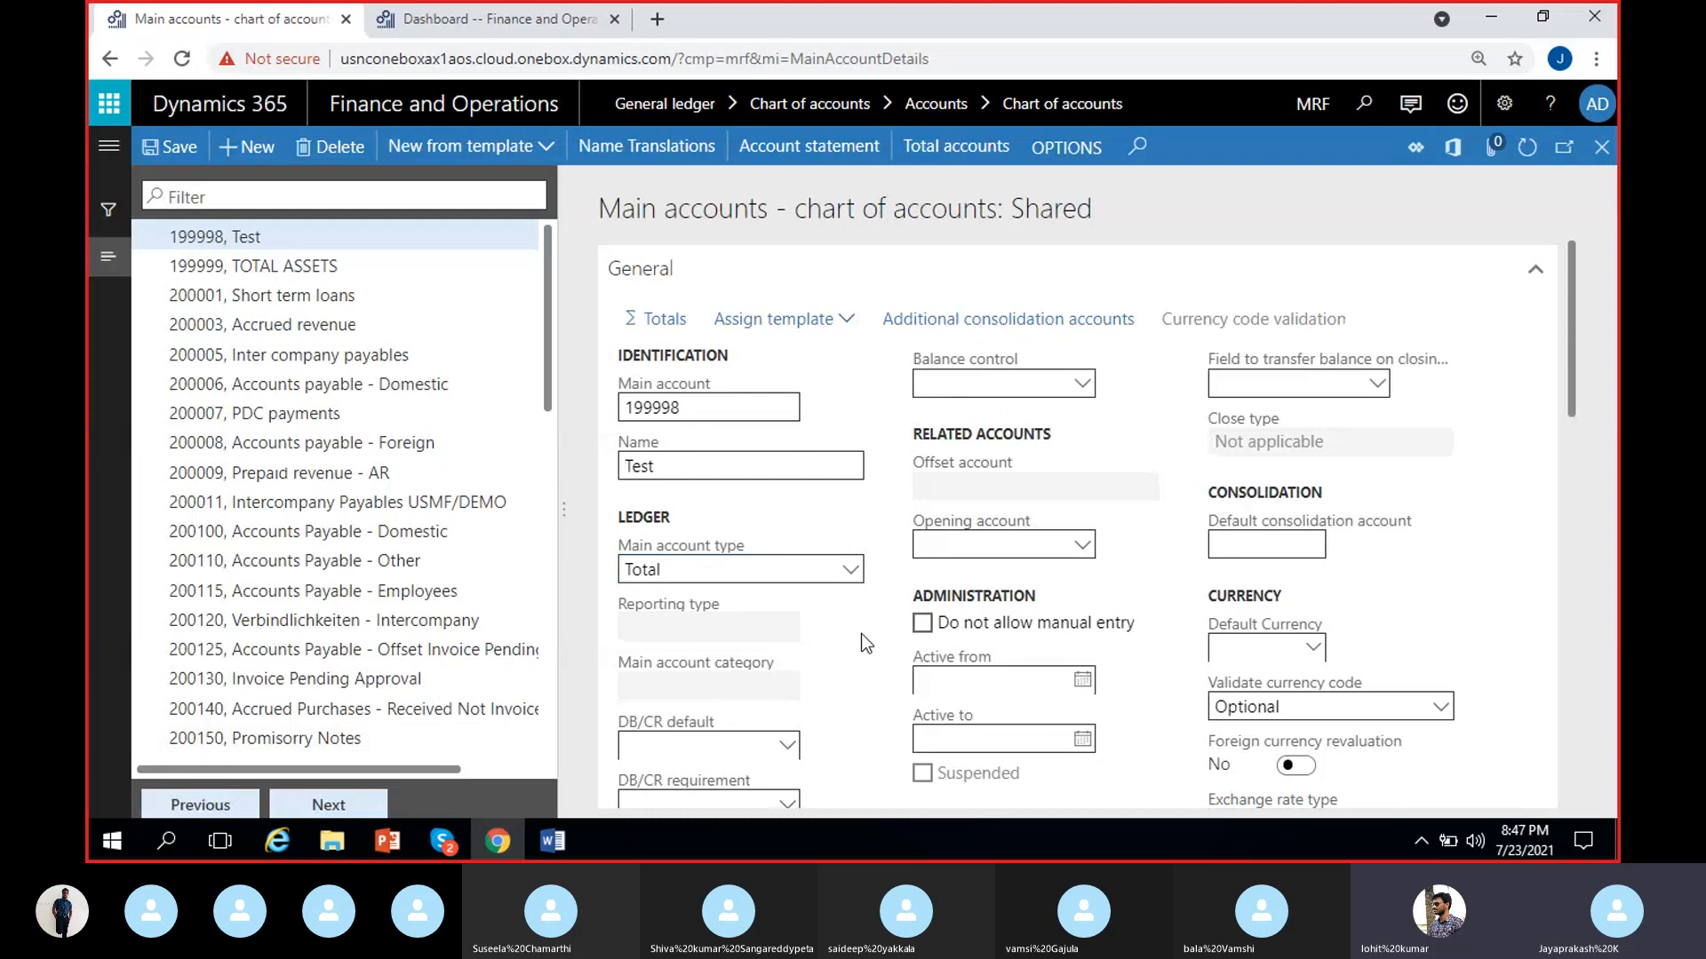
click(423, 265)
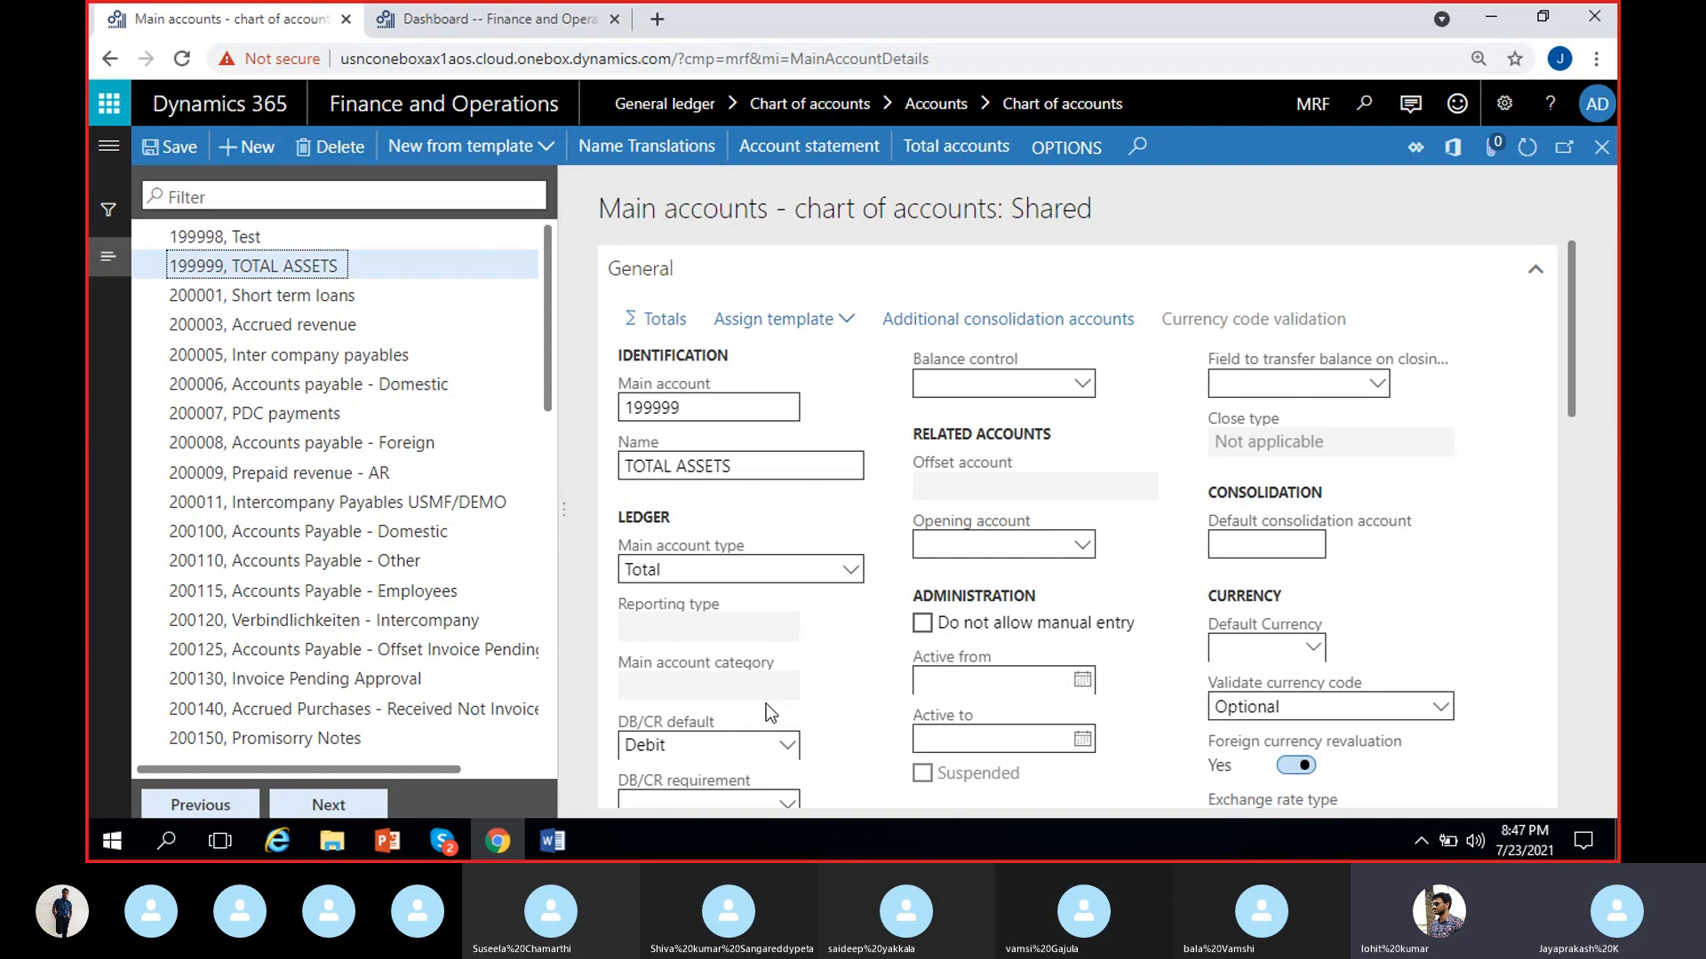
click(356, 295)
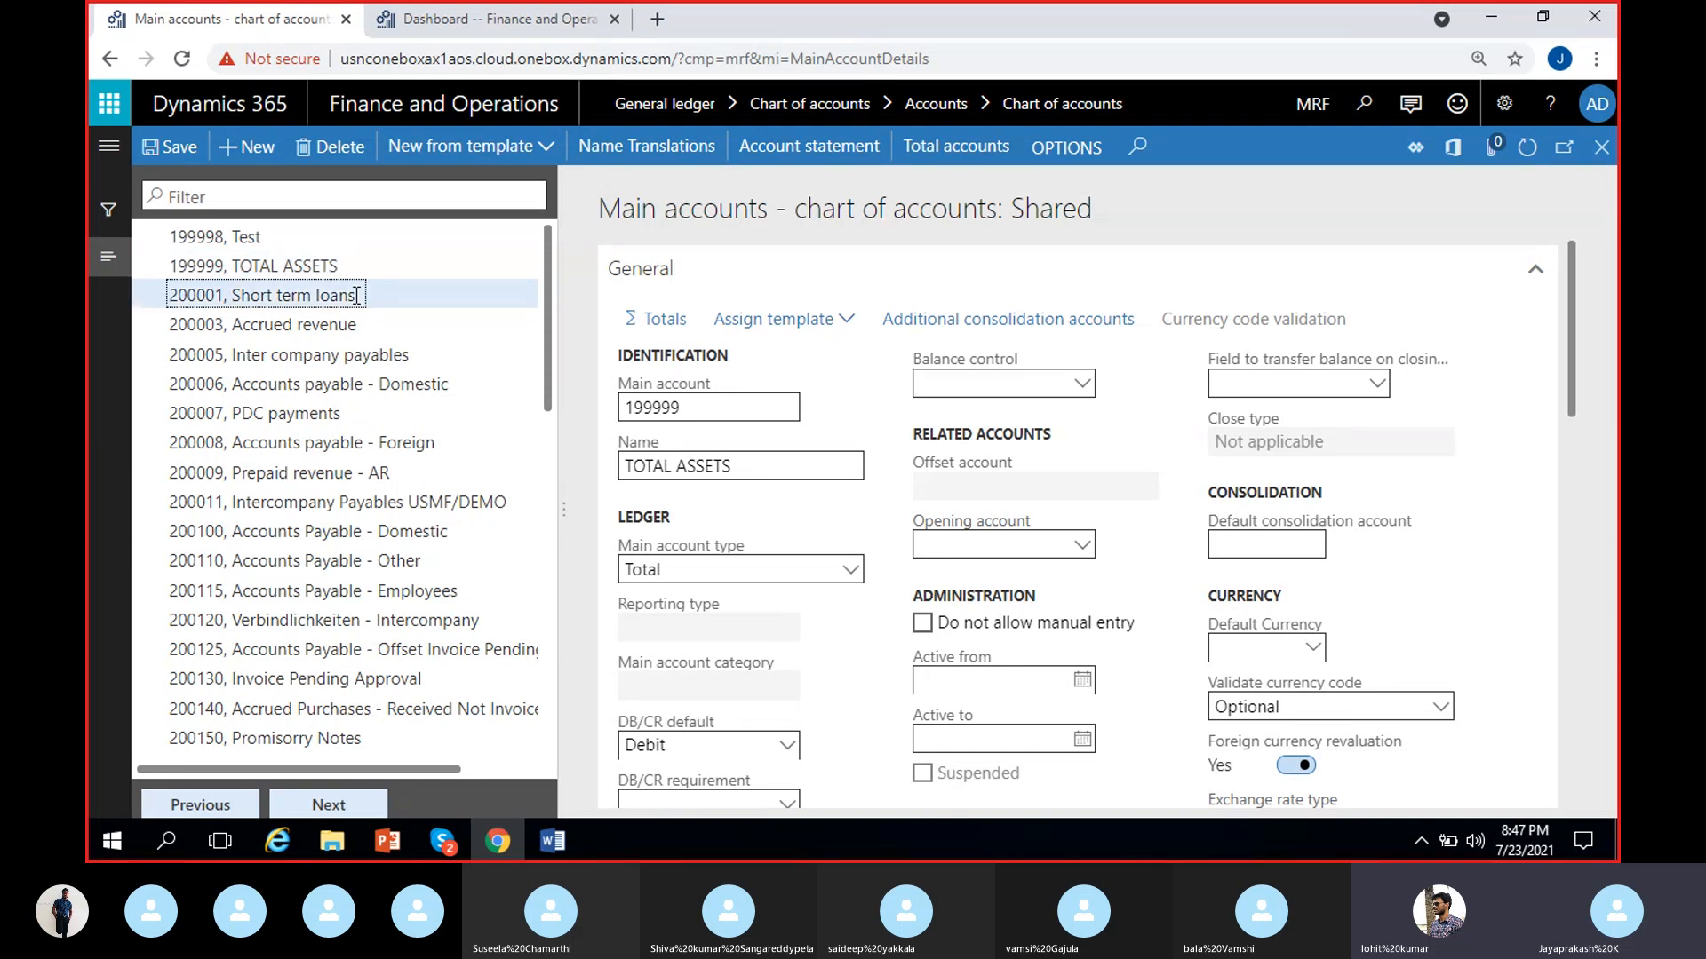
click(310, 264)
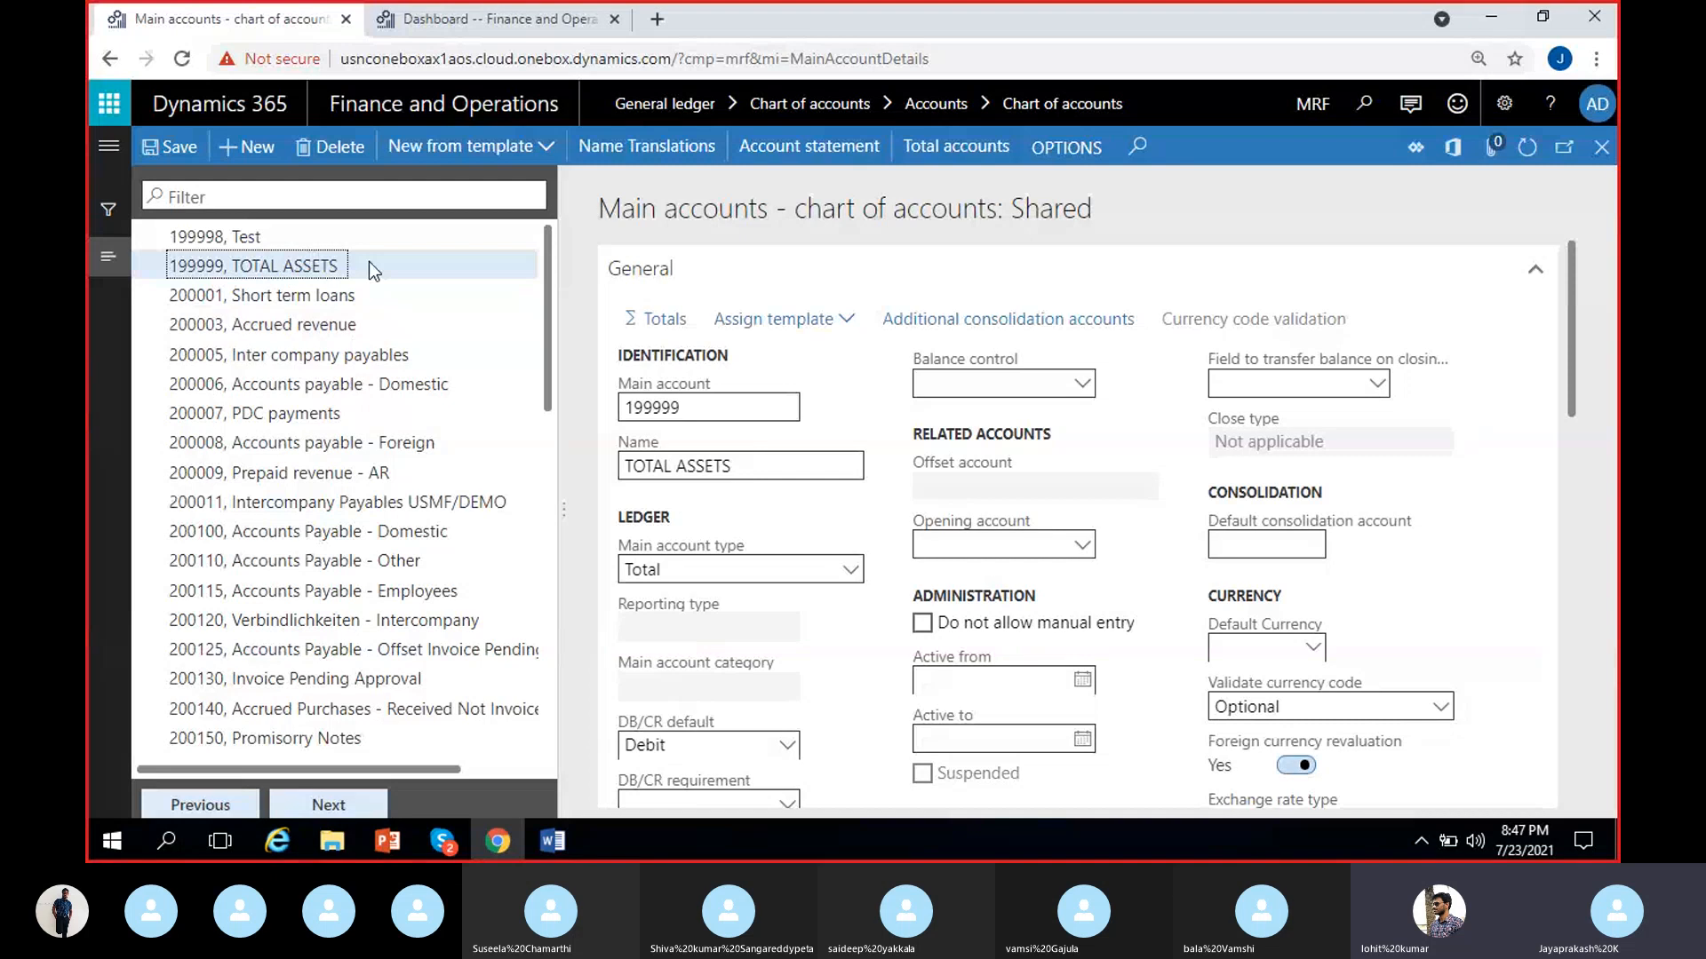
click(295, 239)
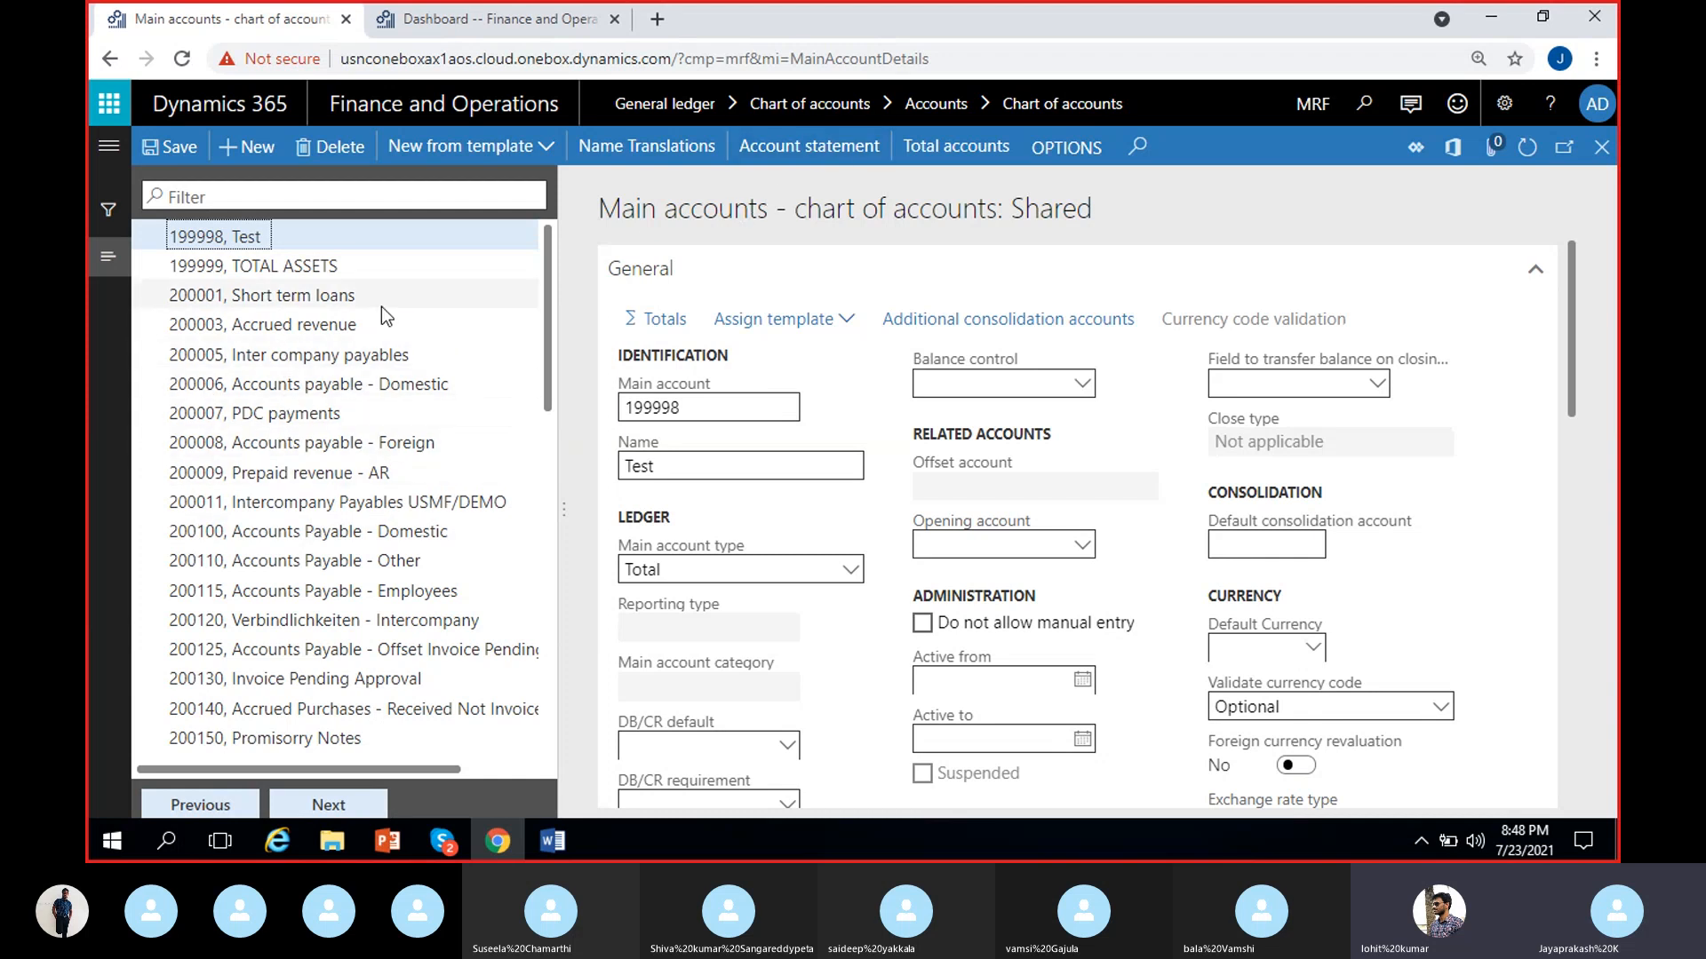
- Open the account statement parameters for main account 200003, Accrued revenue, look through them and cancel
click(310, 322)
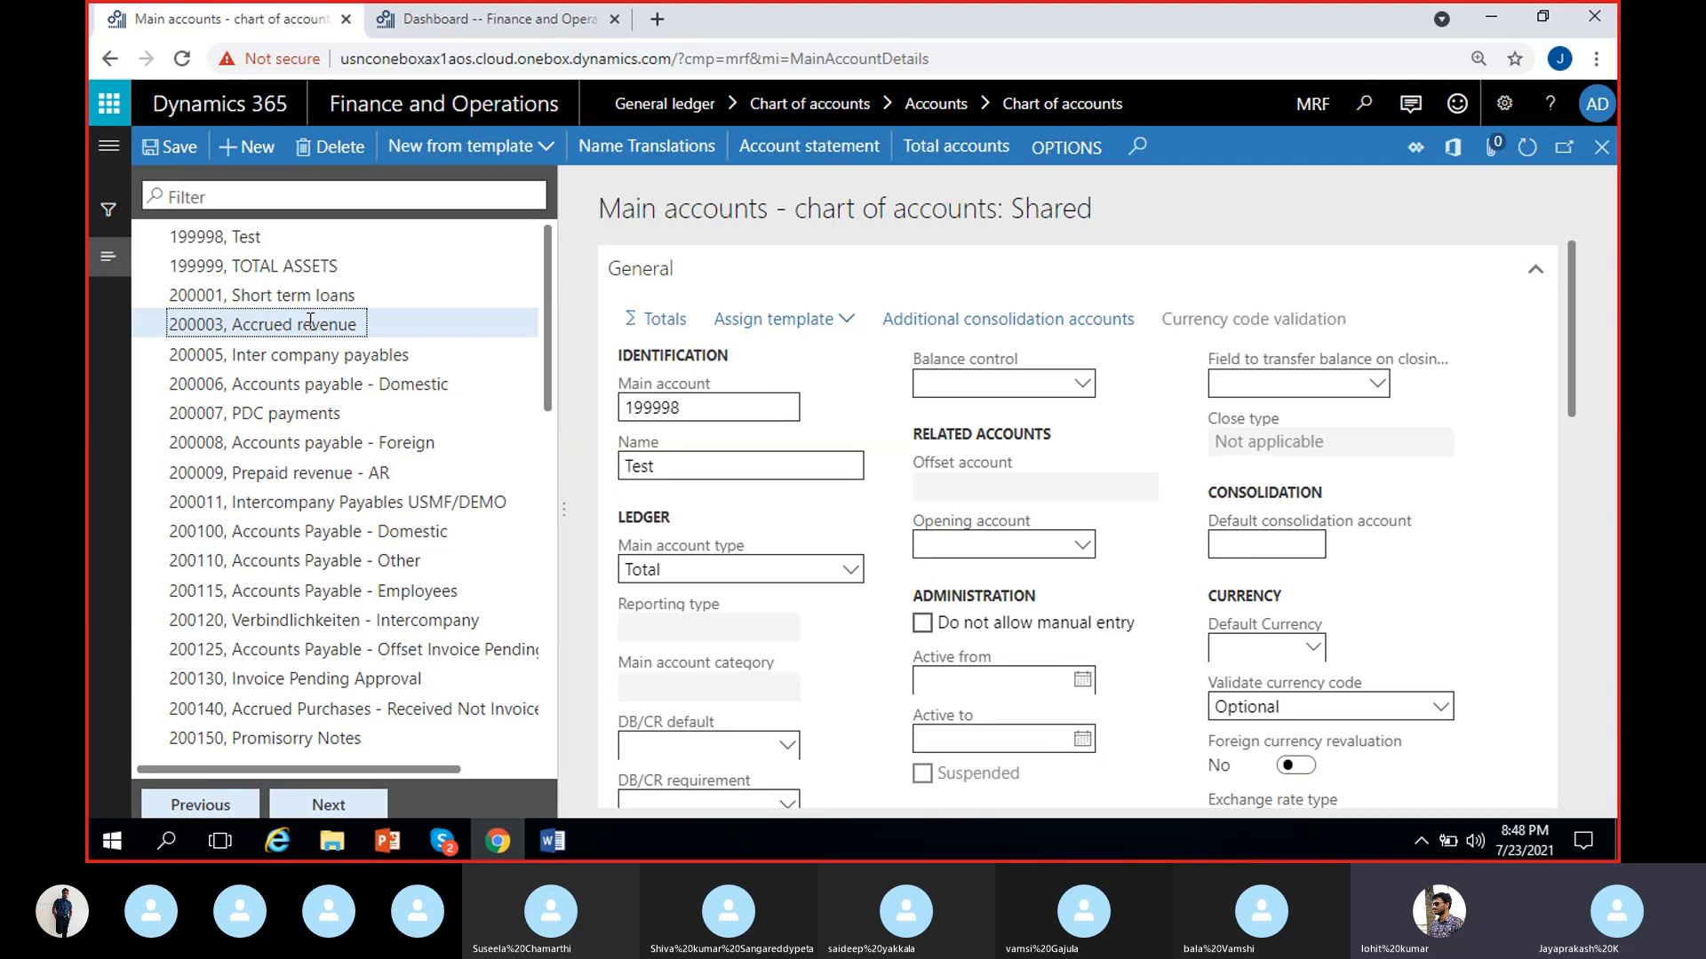
click(807, 152)
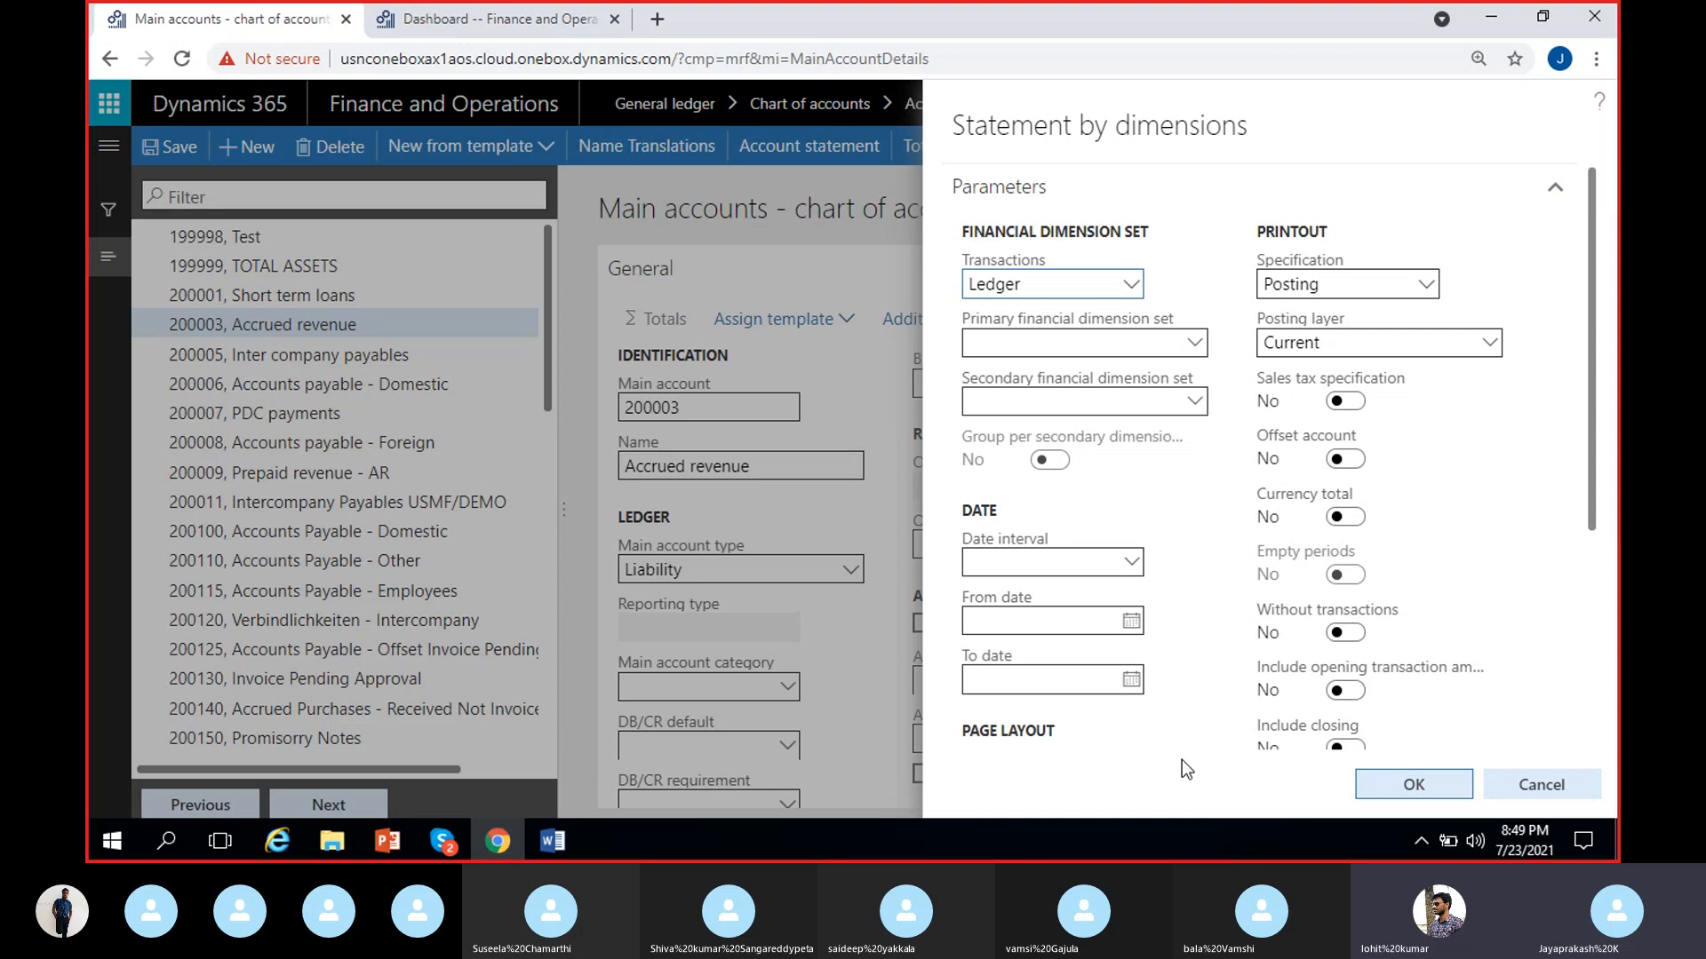
scroll(1181, 760, down, 5)
scroll(1186, 751, up, 5)
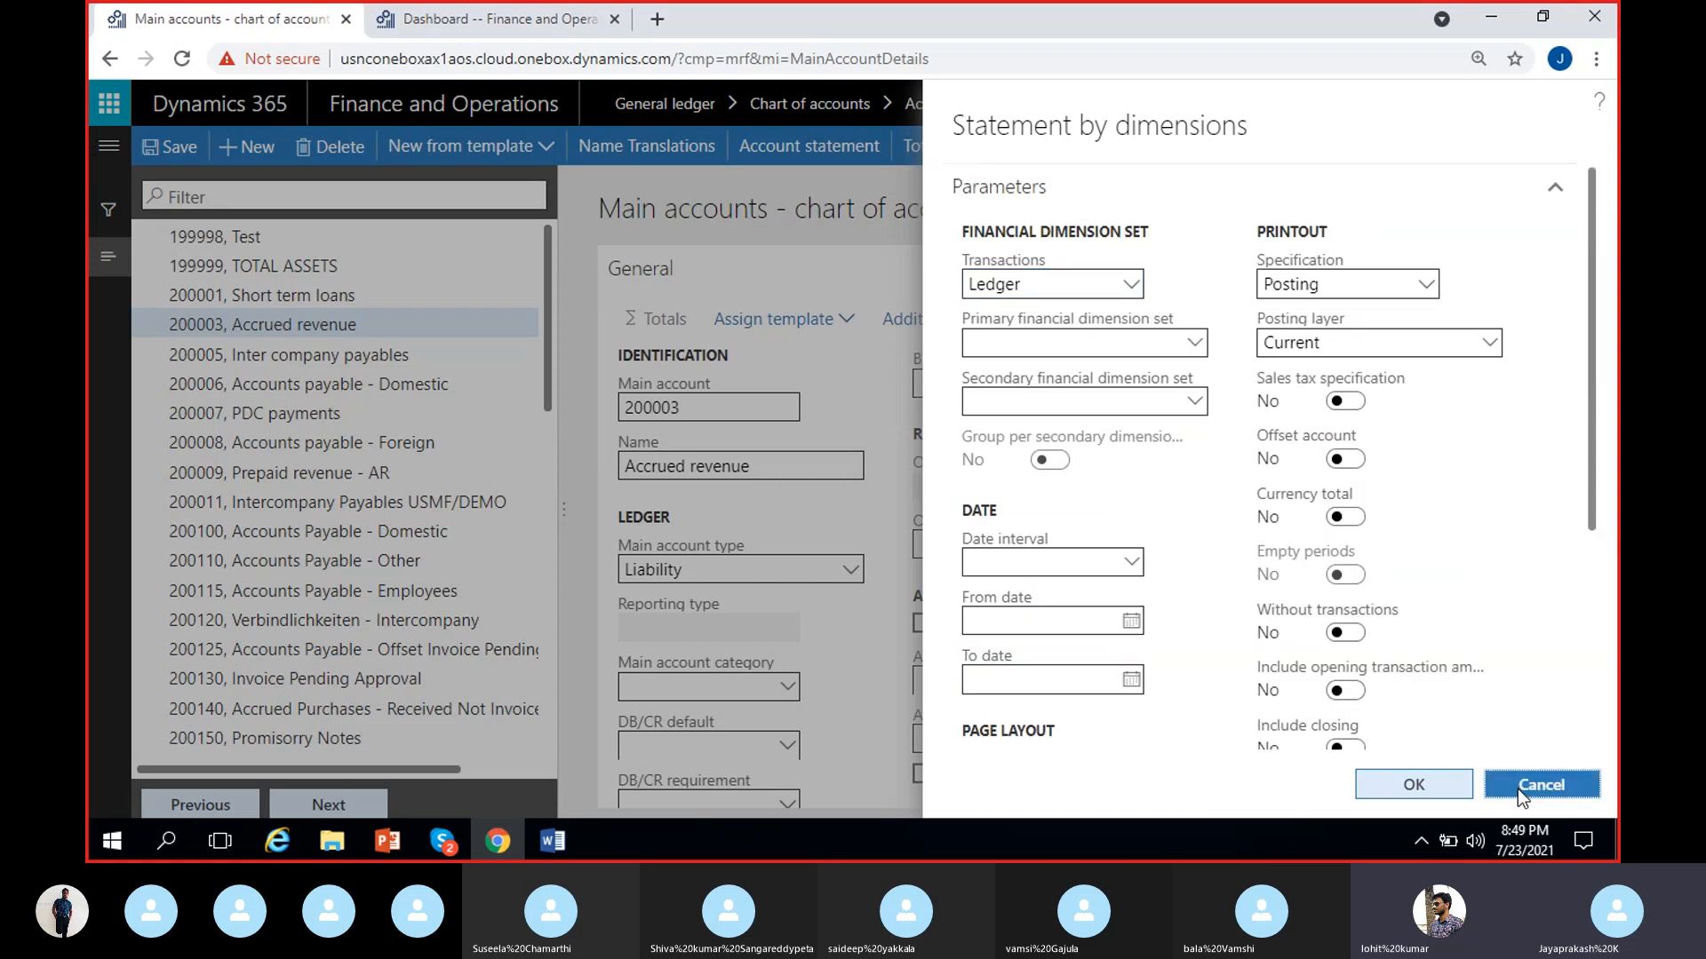
click(1517, 786)
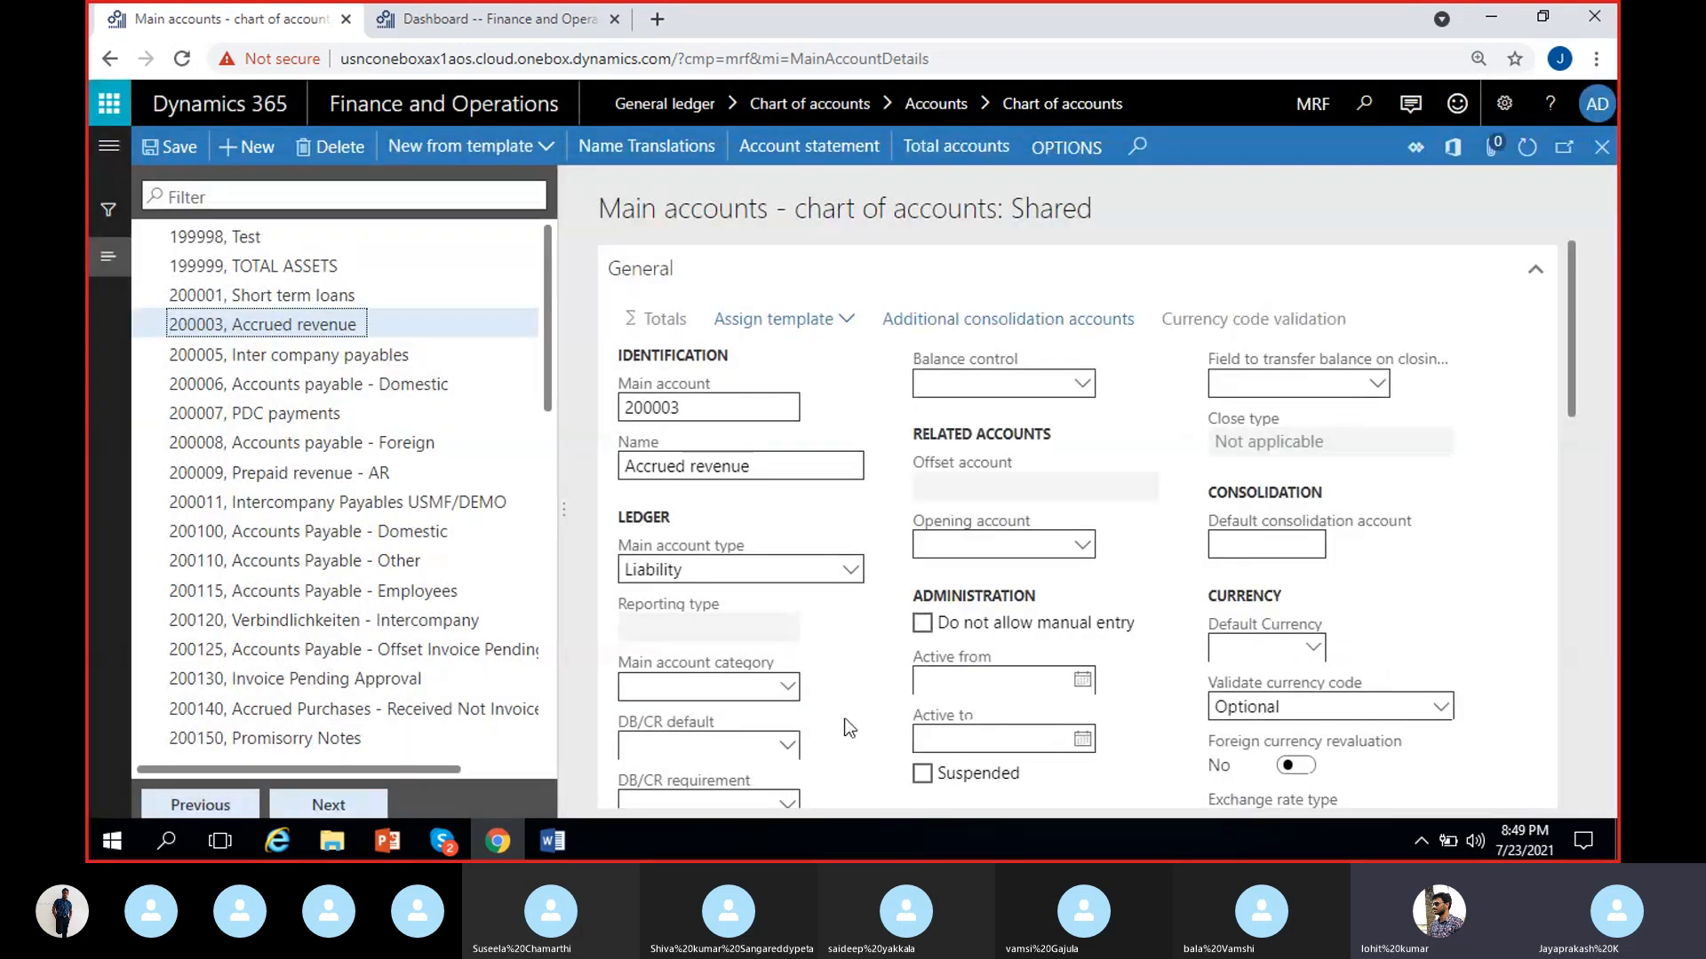
- Review the general and legal entity override sections of the Accrued revenue main account
scroll(991, 583, down, 5)
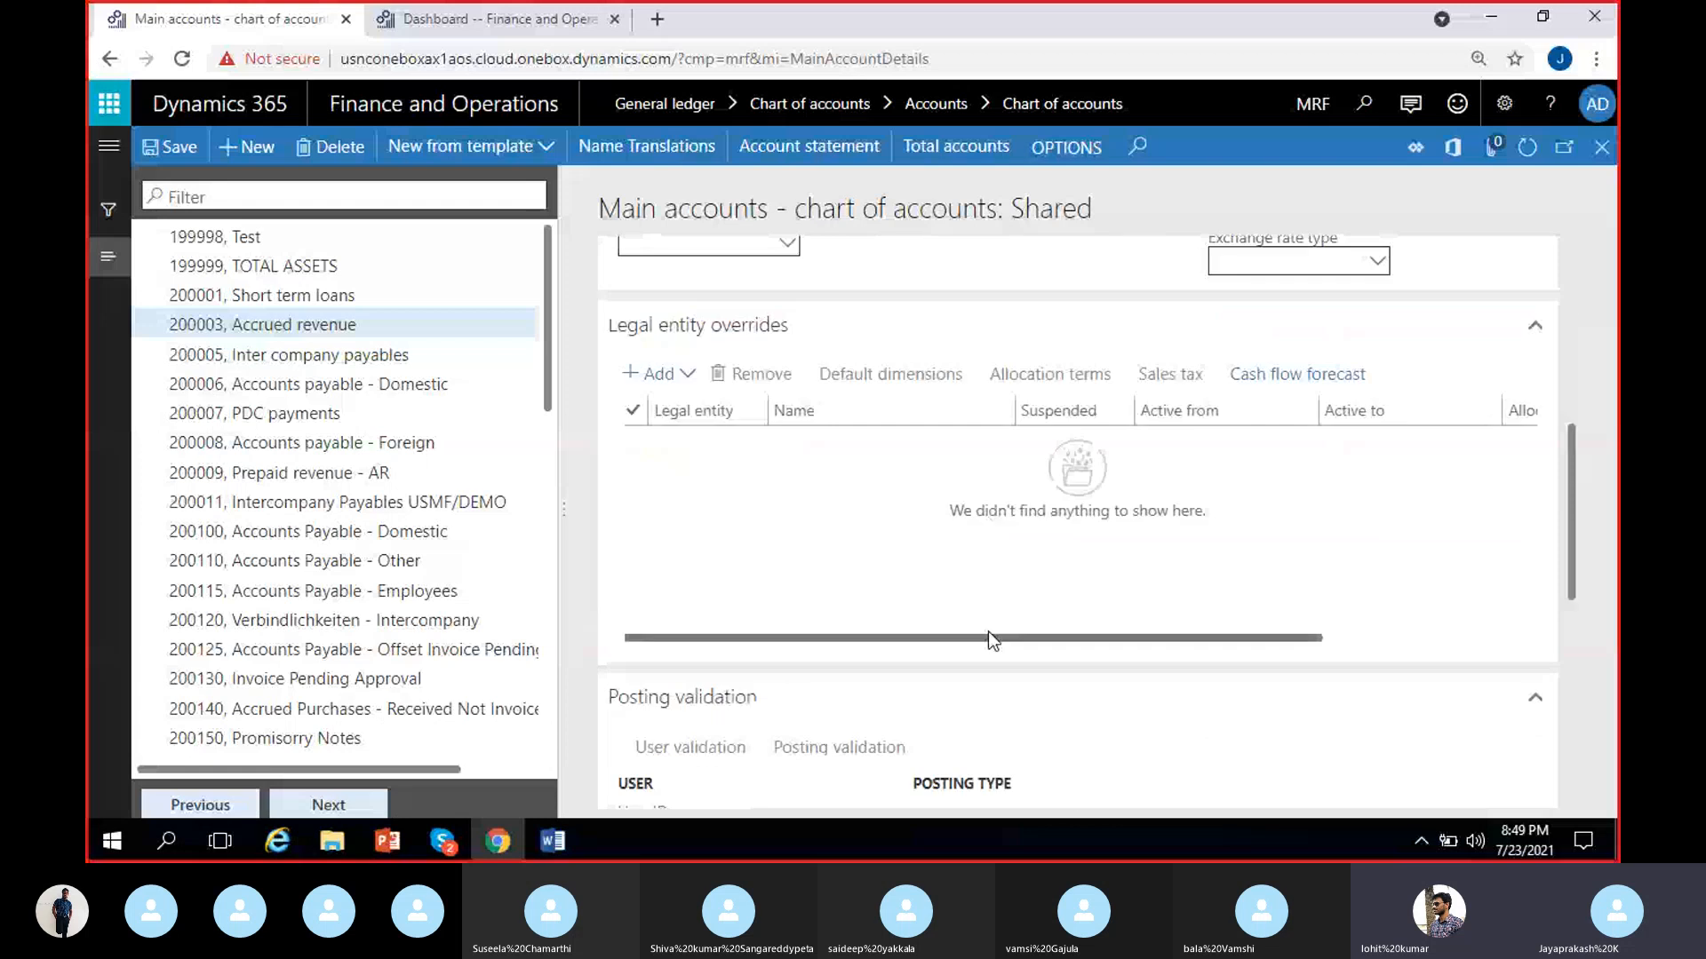
drag(1574, 499, 1570, 402)
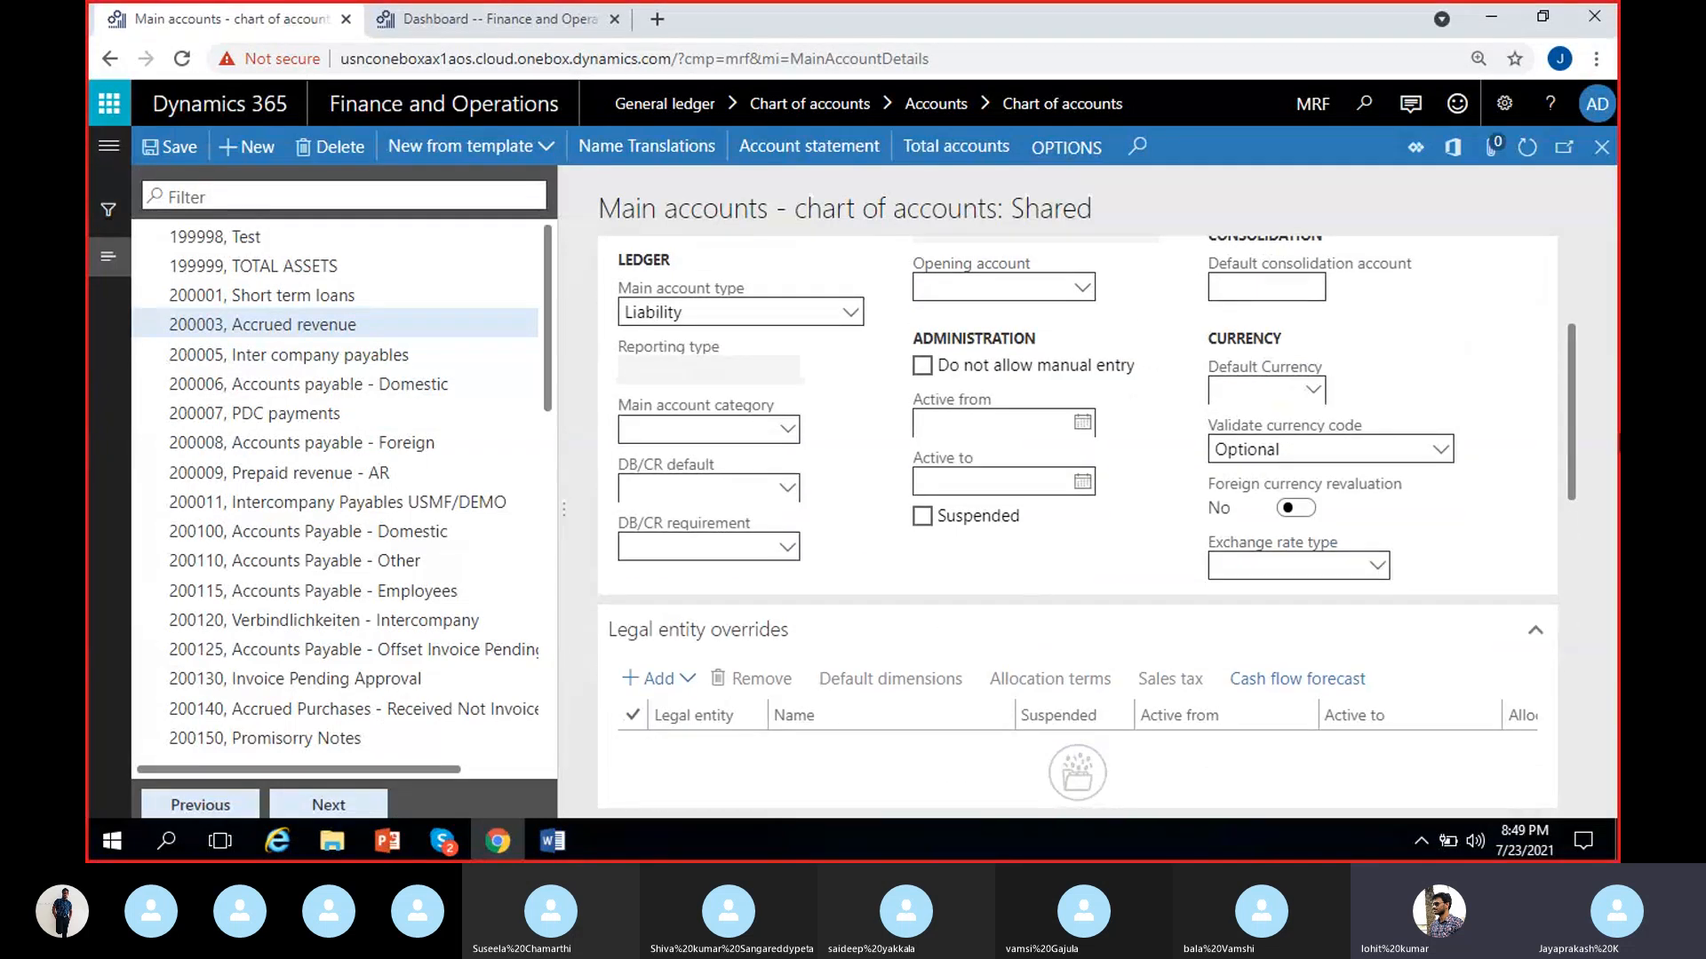
drag(1574, 372, 1572, 351)
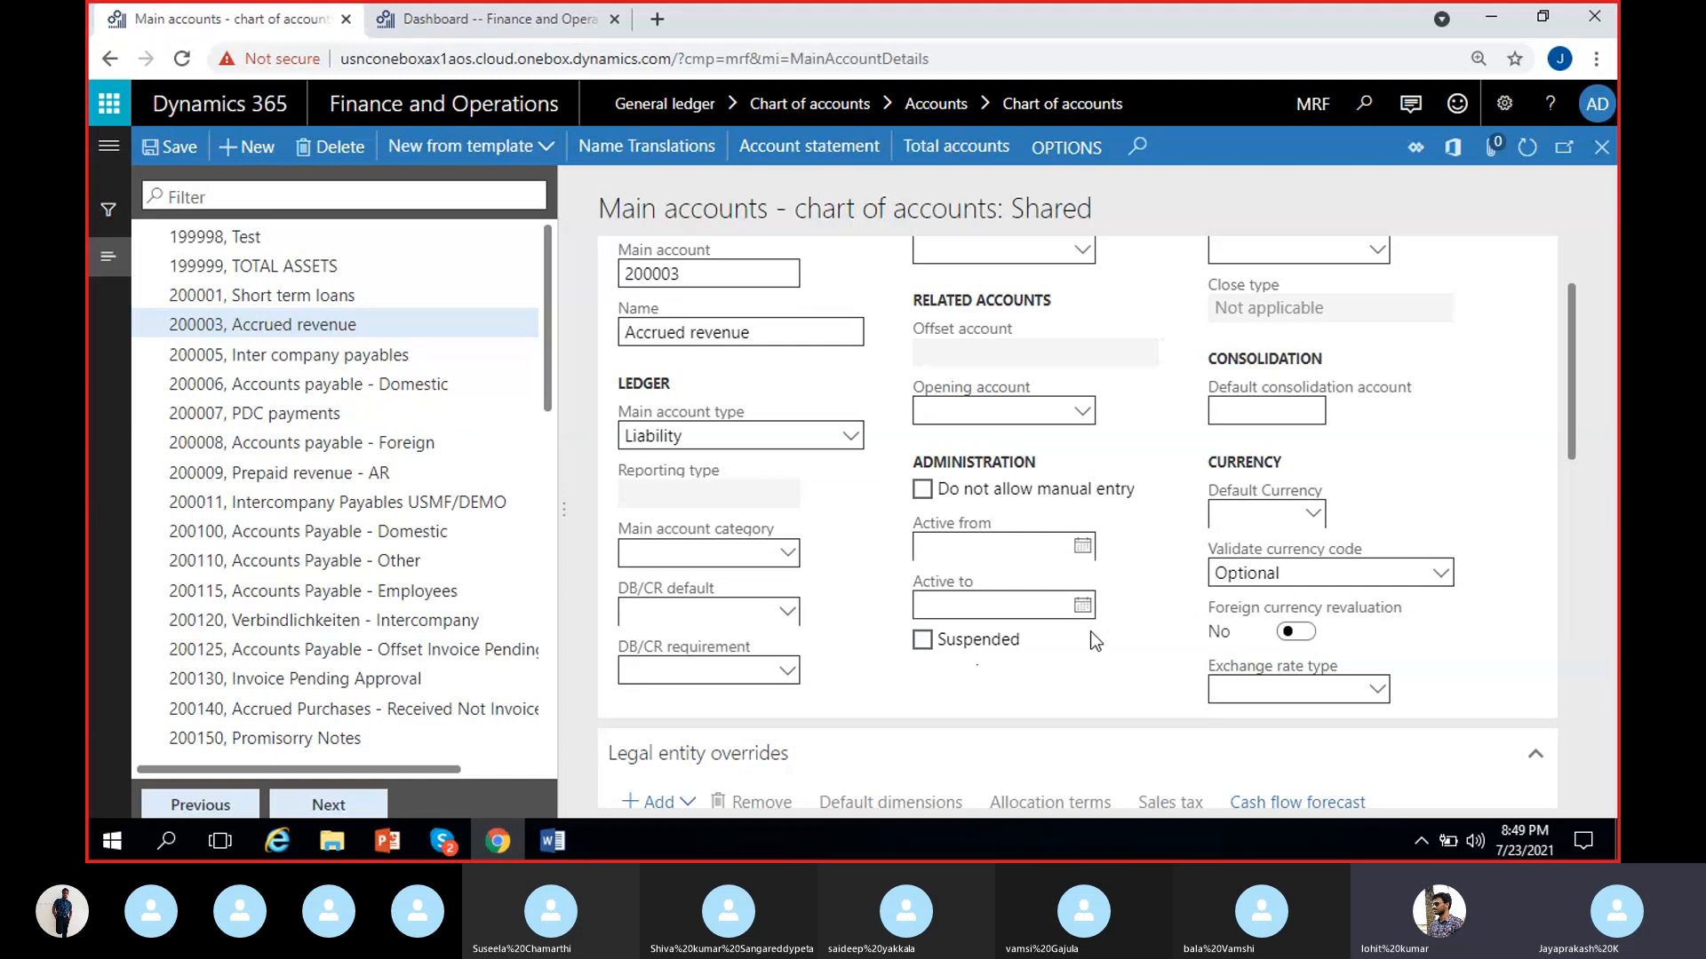
scroll(1095, 642, up, 2)
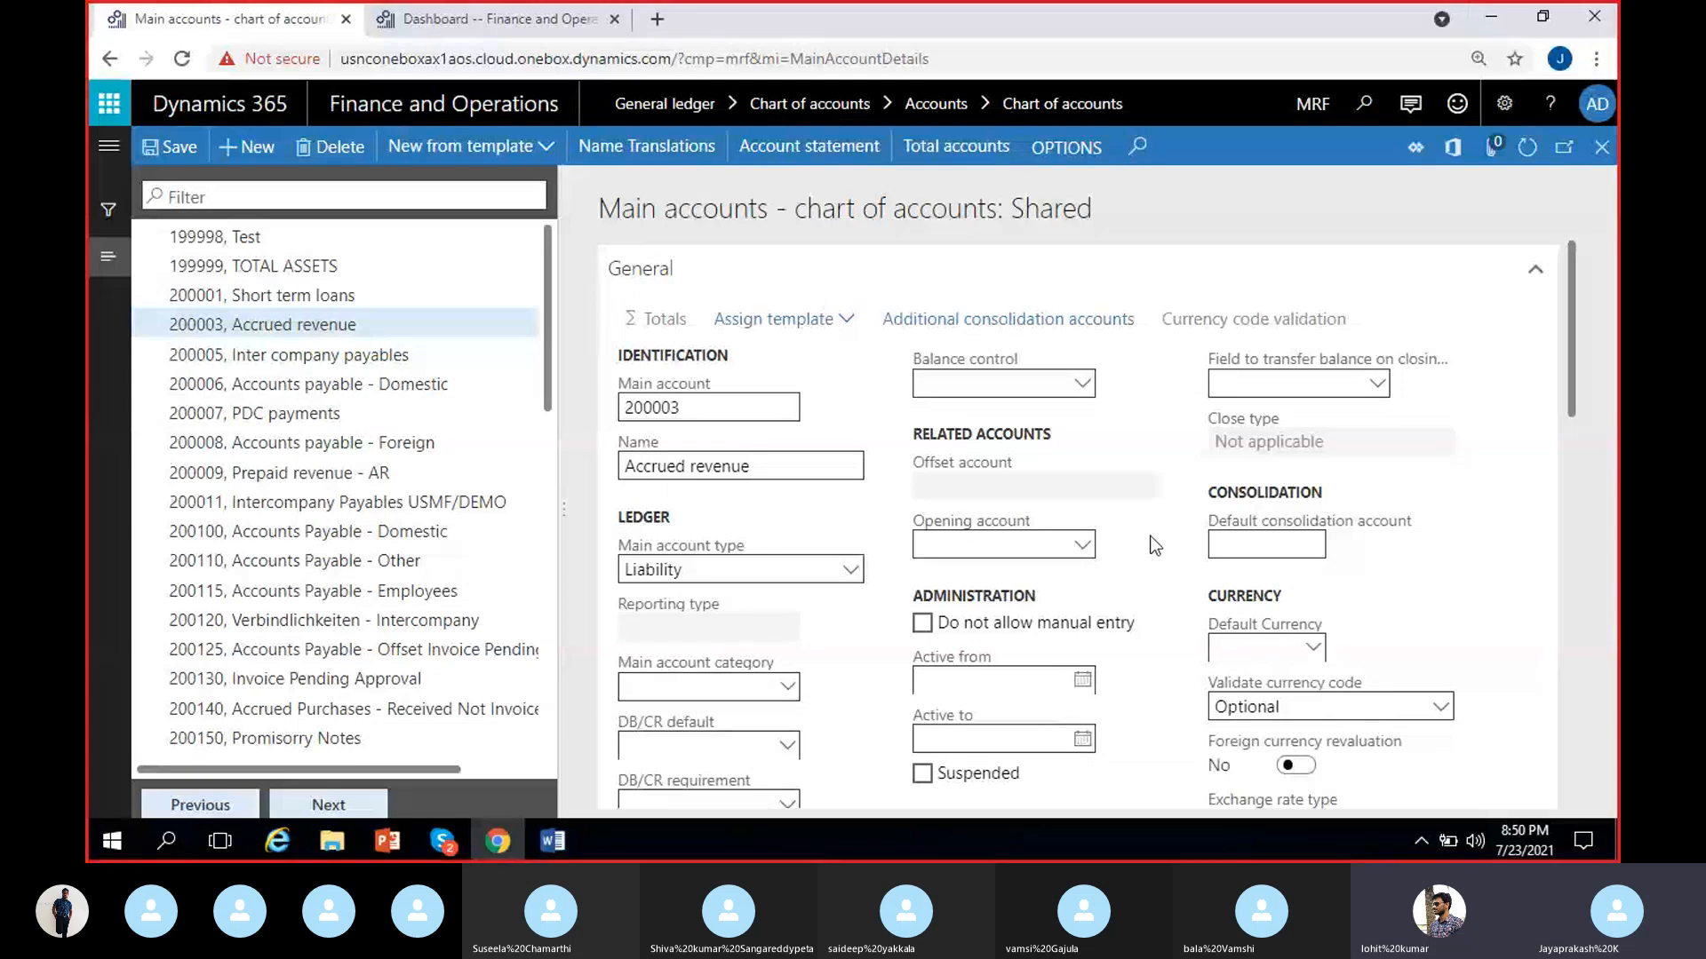
scroll(1155, 545, down, 3)
- Switch to the Word notes and add the line "Financial dimensions :" below "Main accounts :"
click(553, 856)
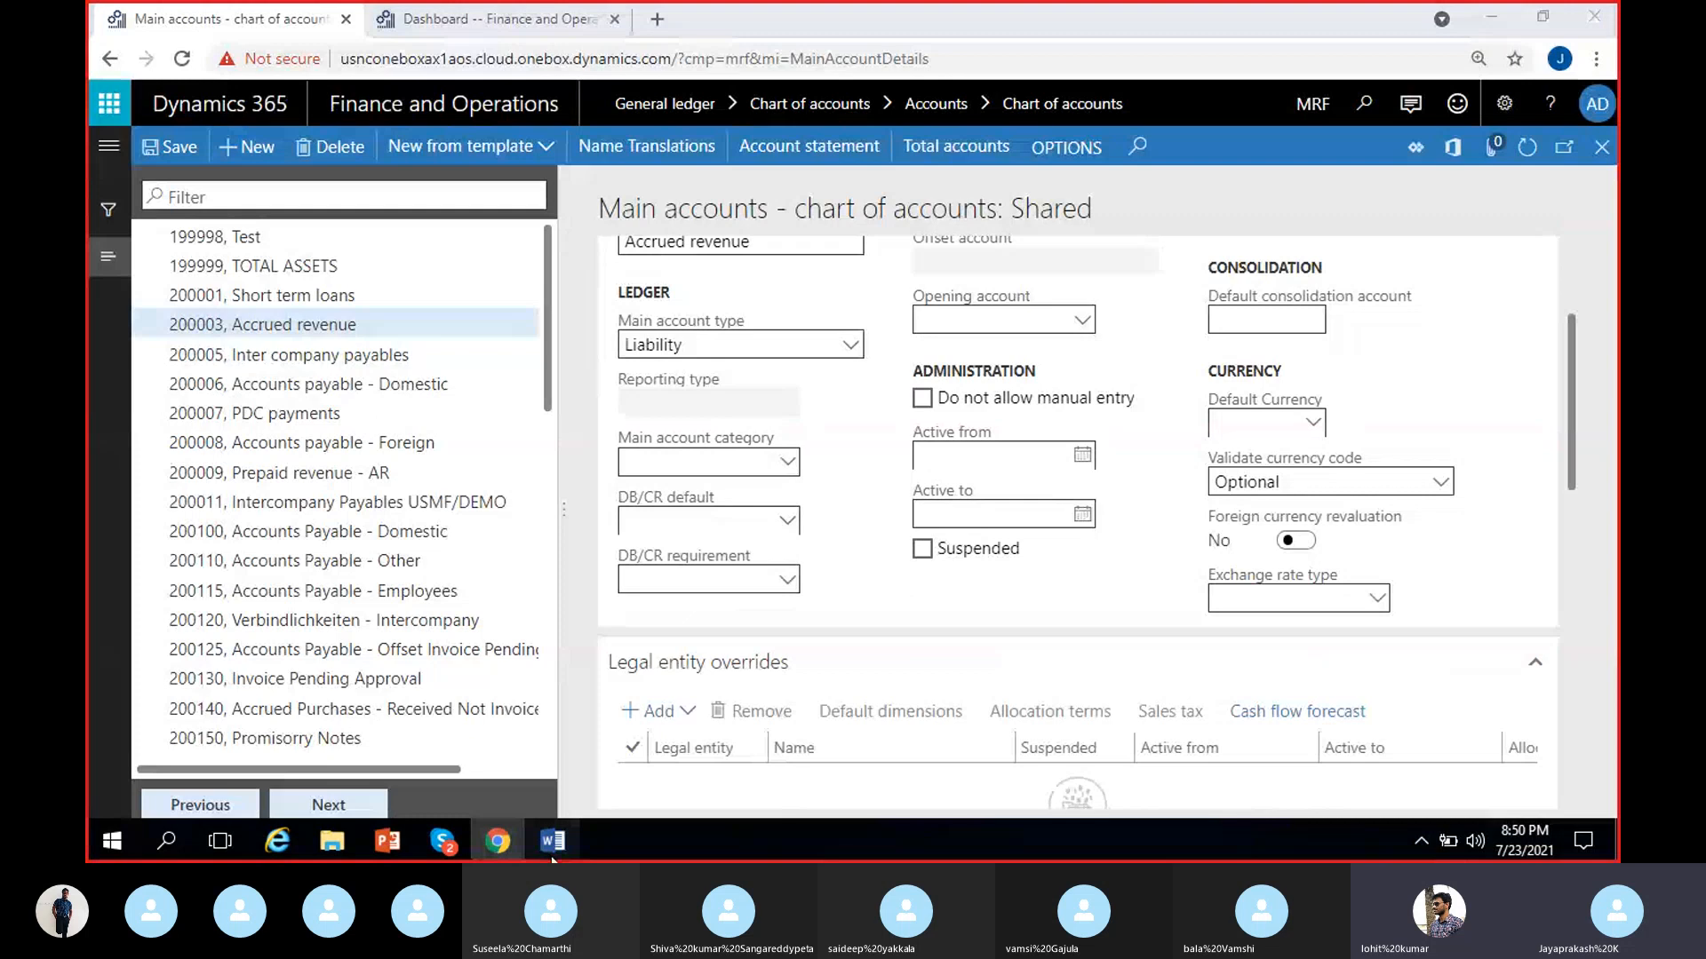
scroll(1070, 667, down, 10)
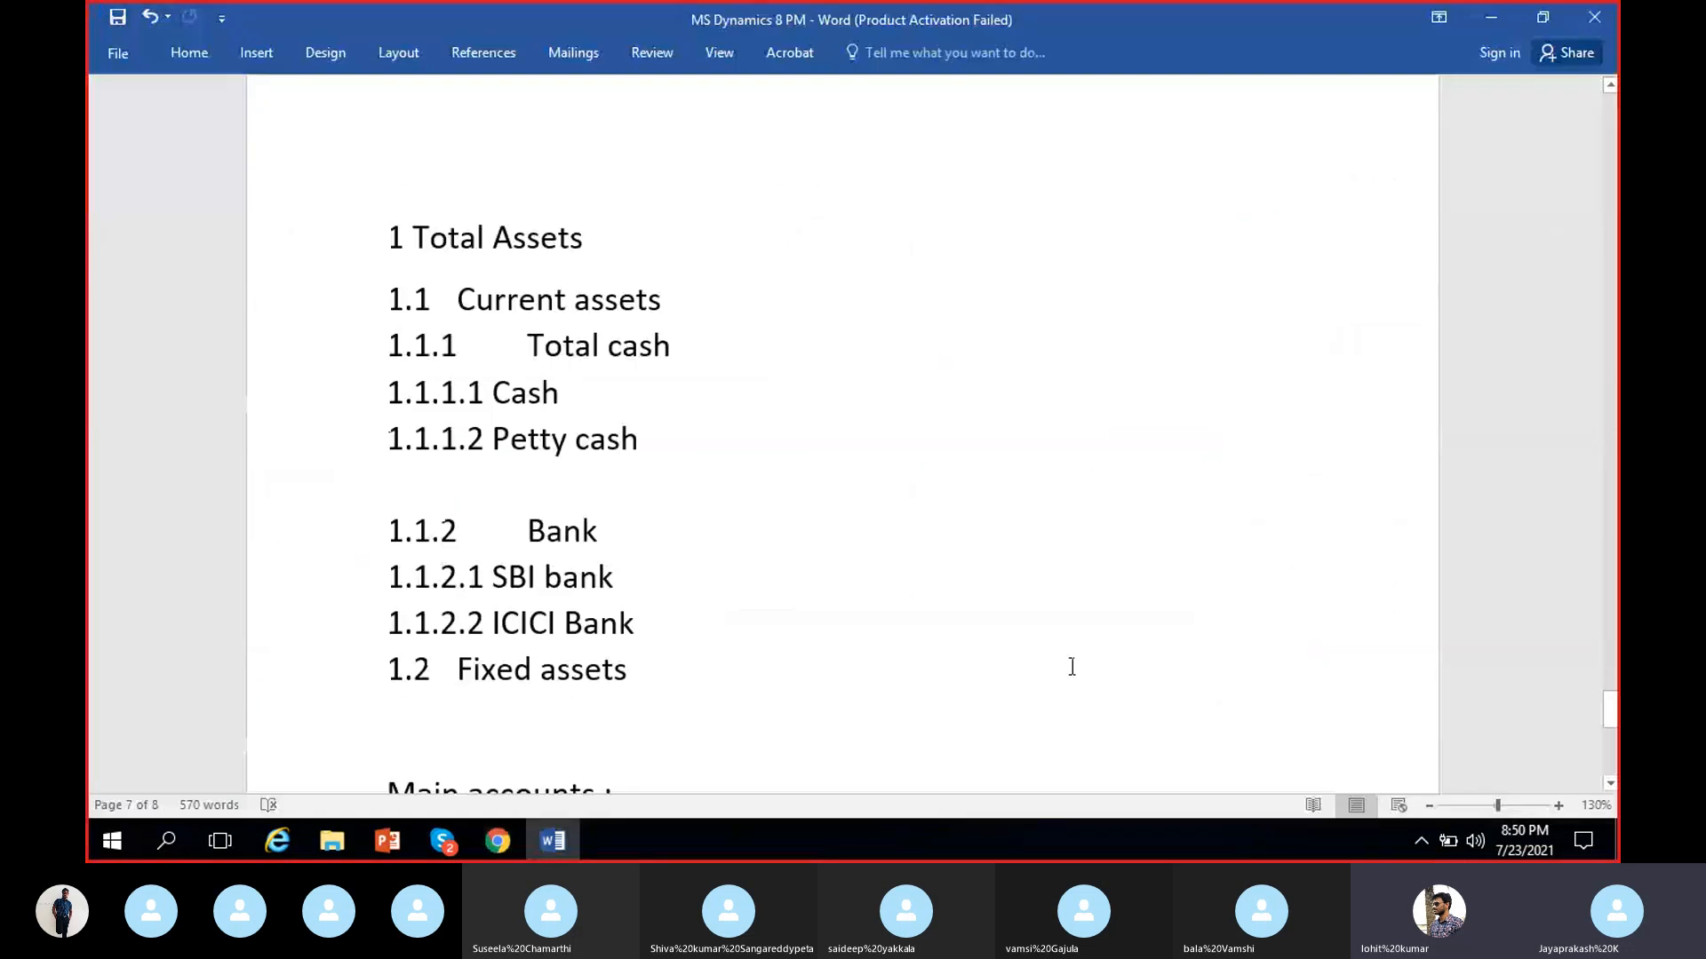
text(F)
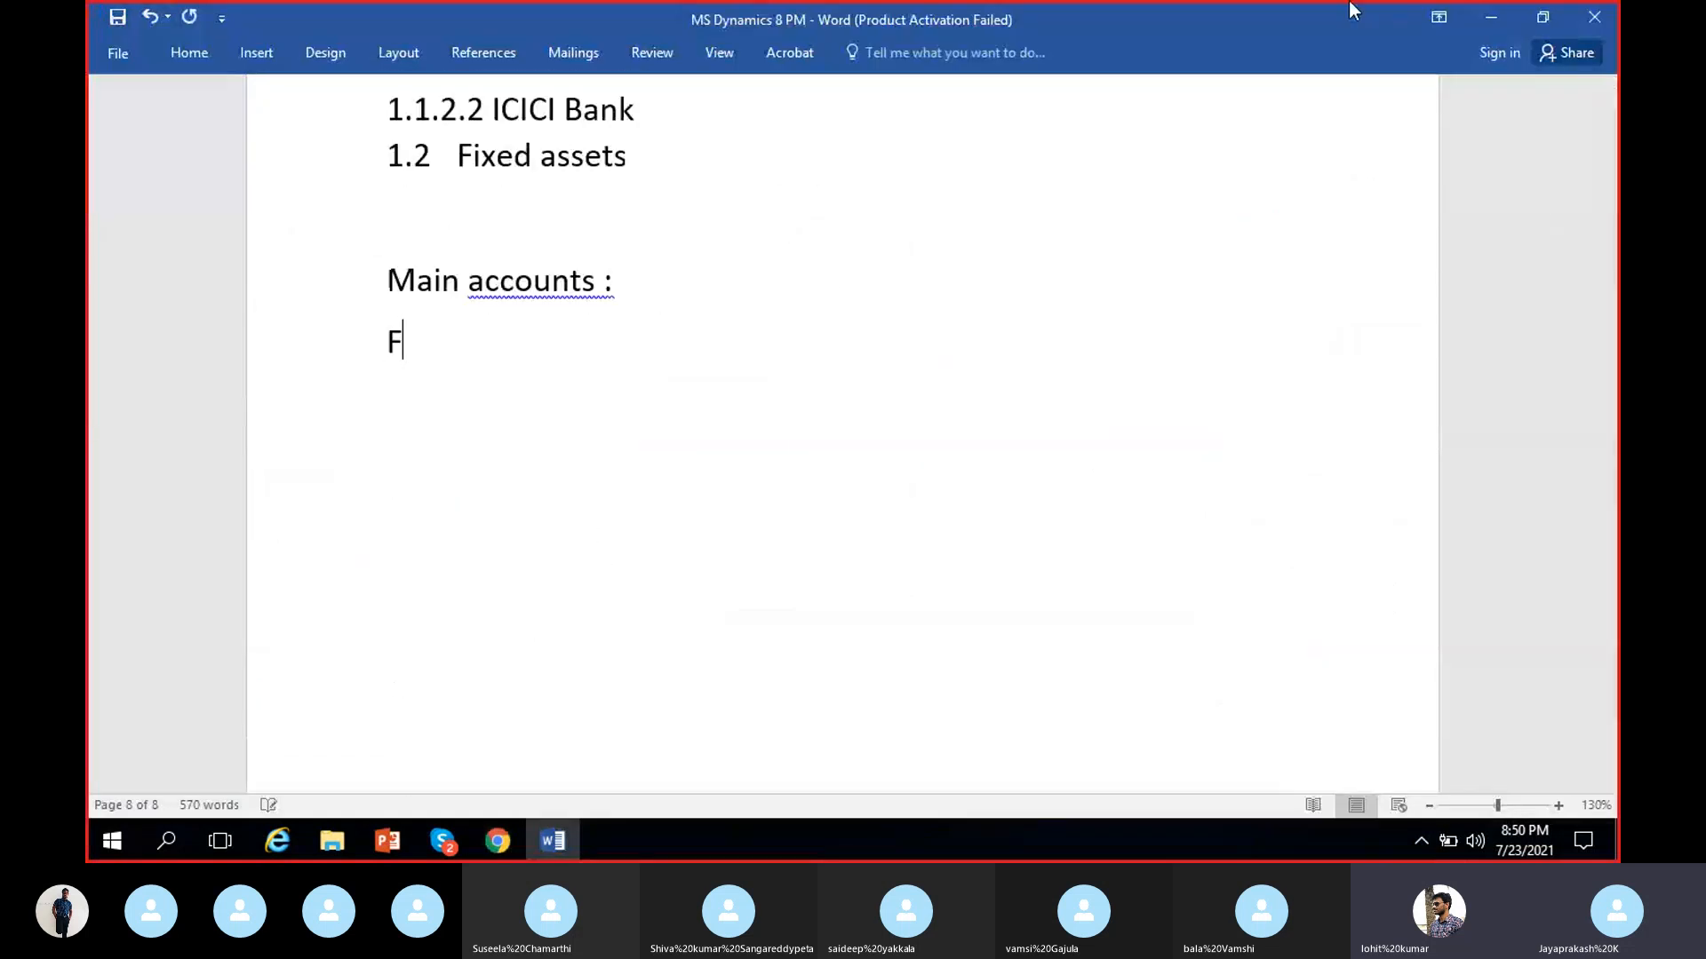
text(inancial dim)
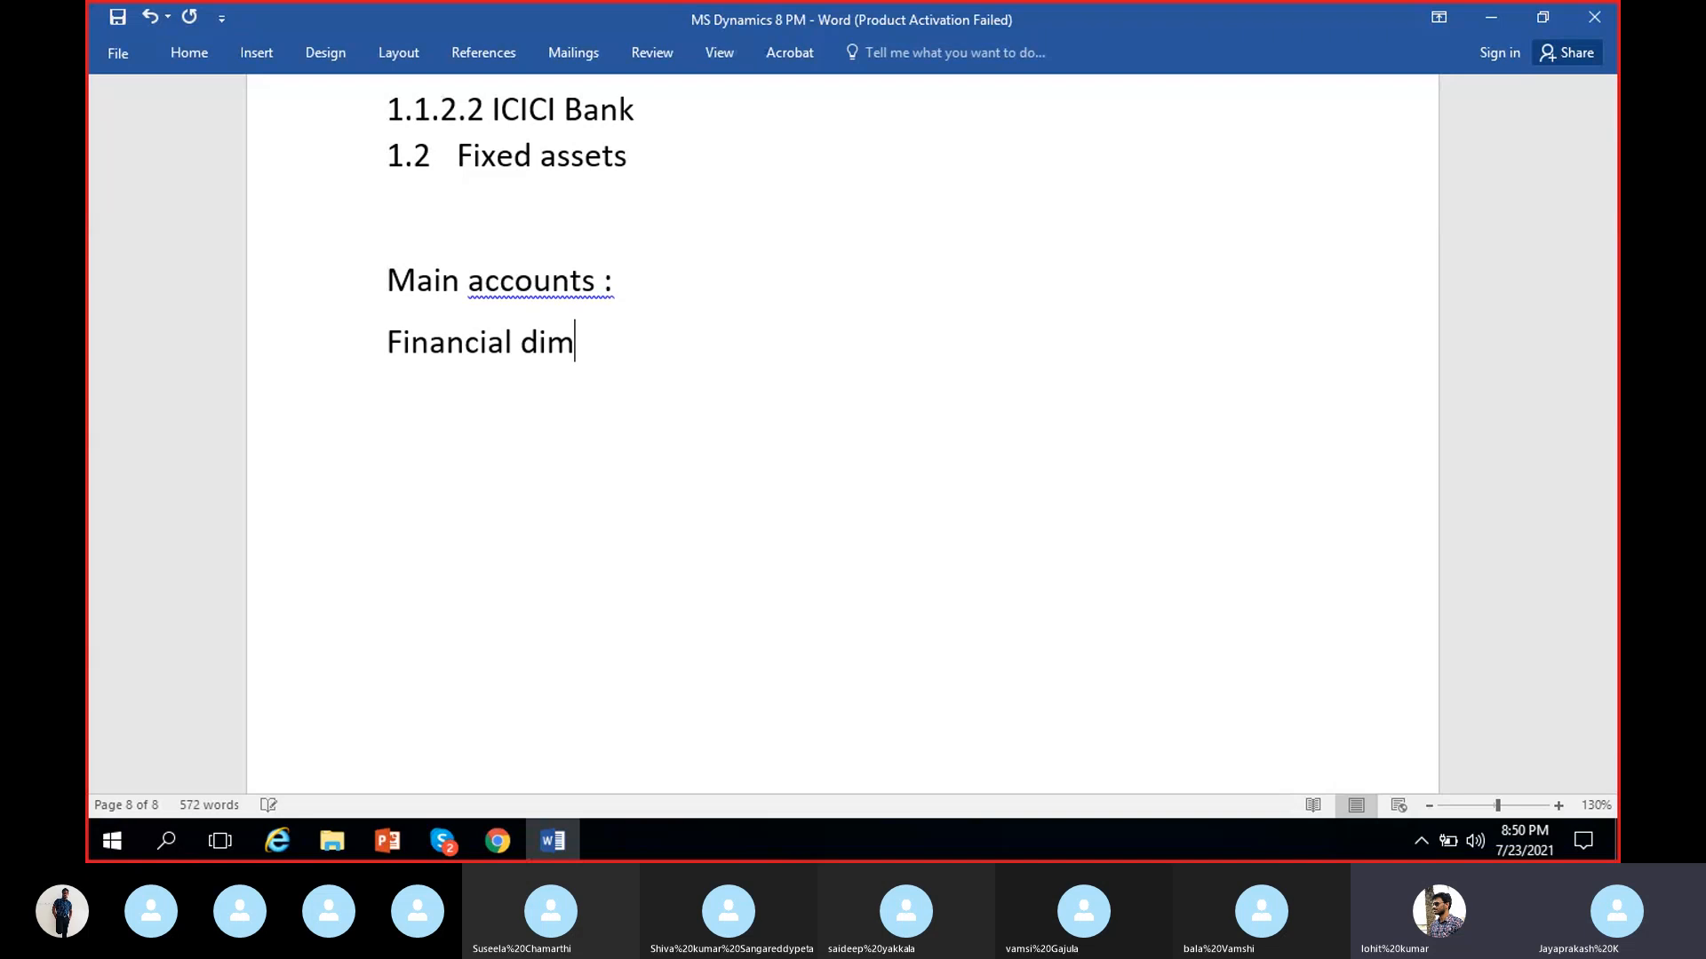
text(ensions :)
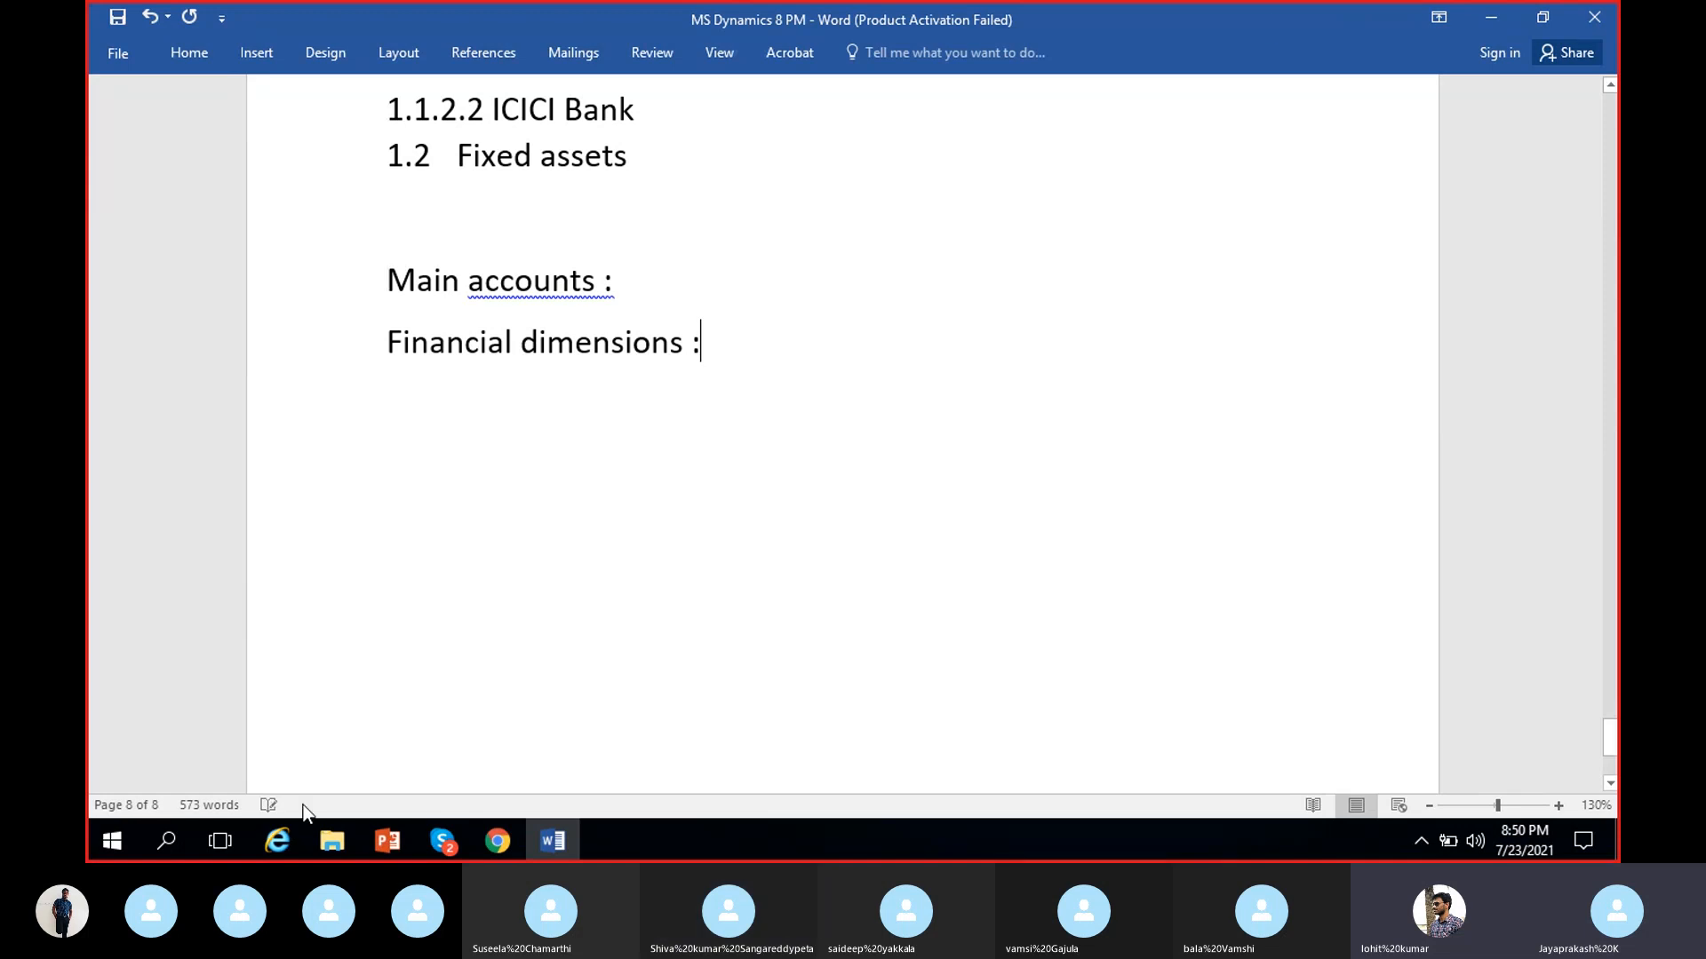
click(449, 849)
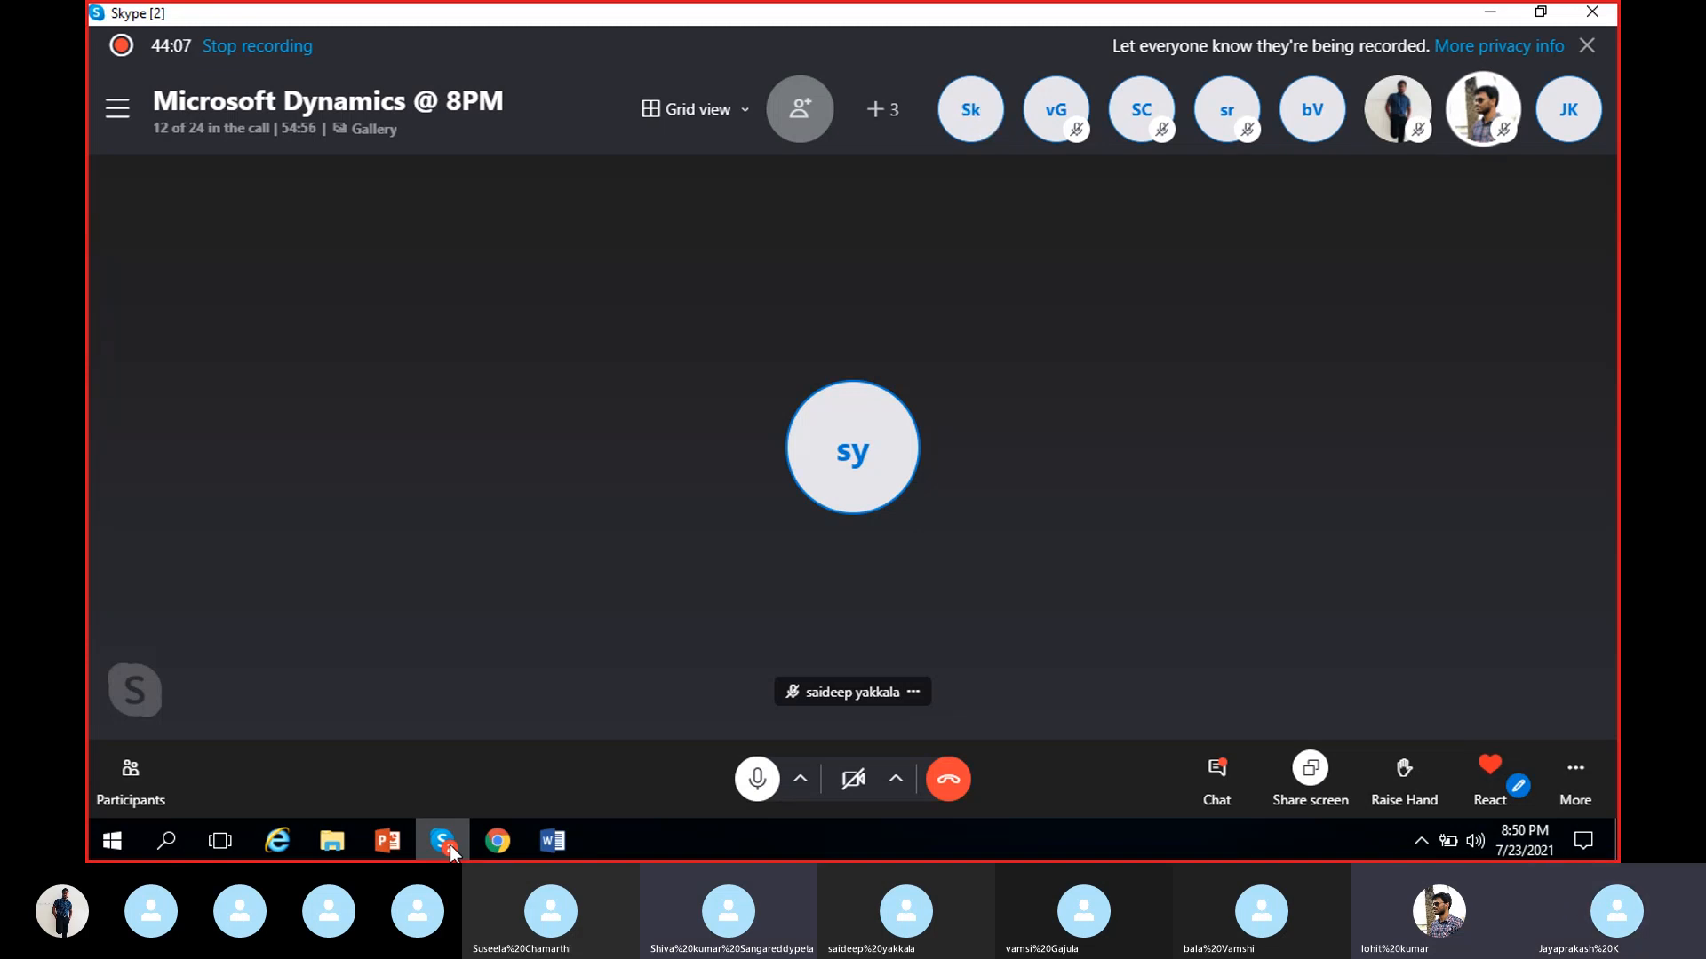
click(451, 850)
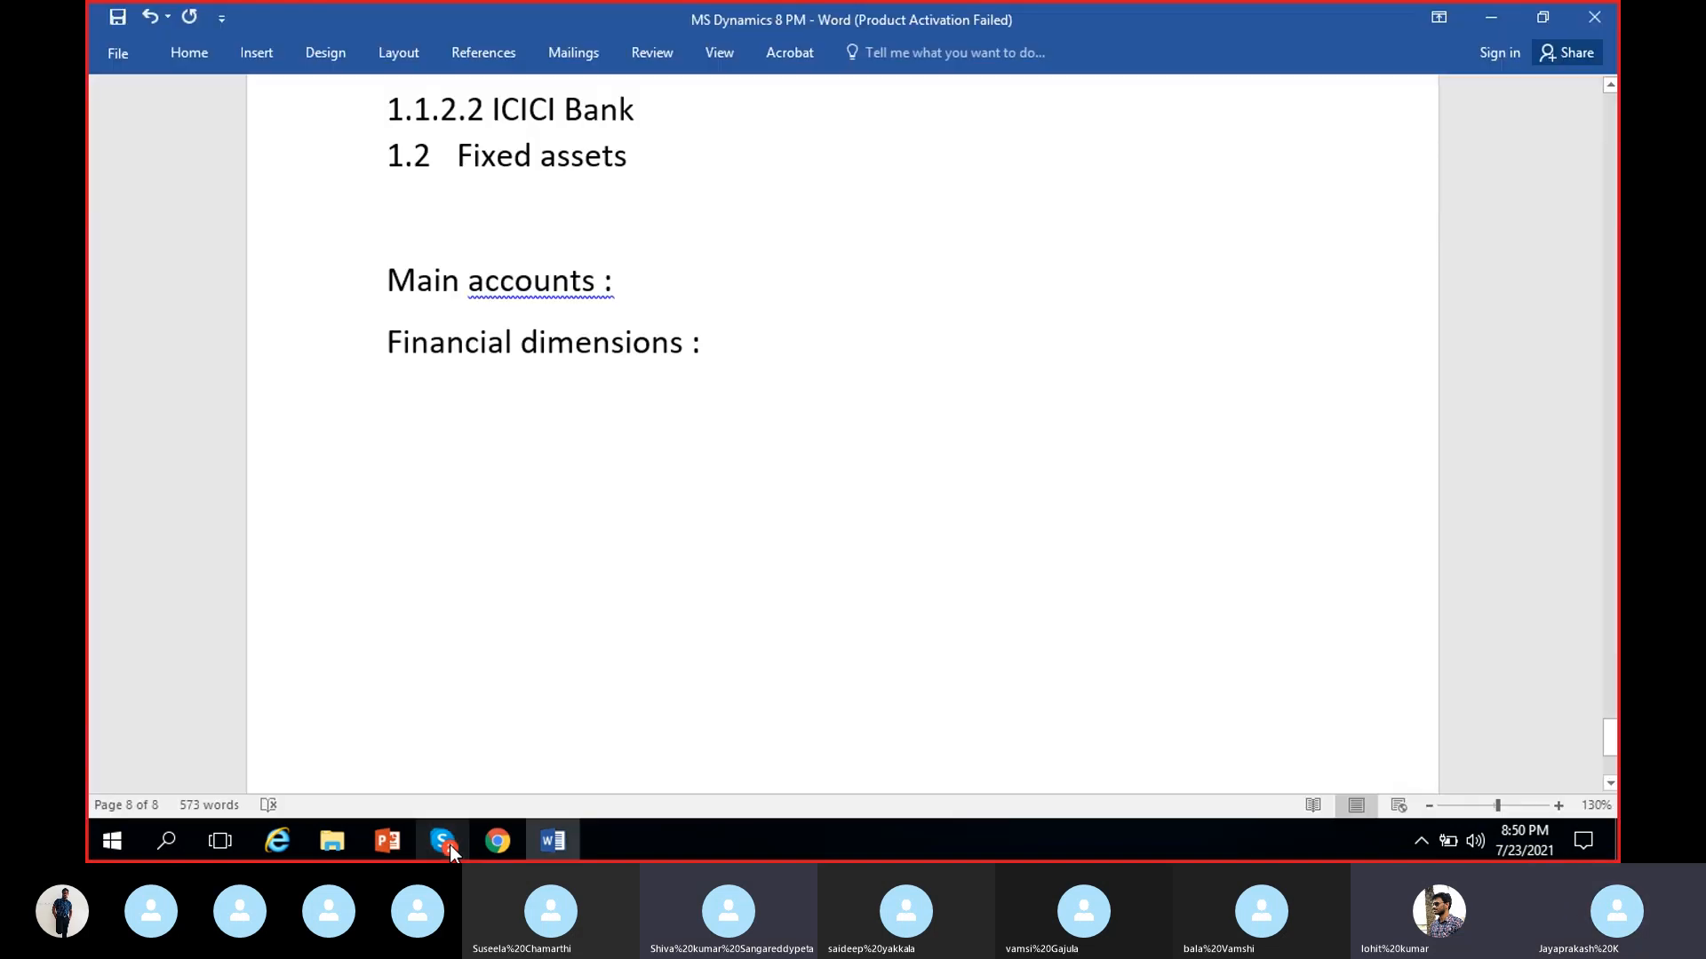
click(450, 845)
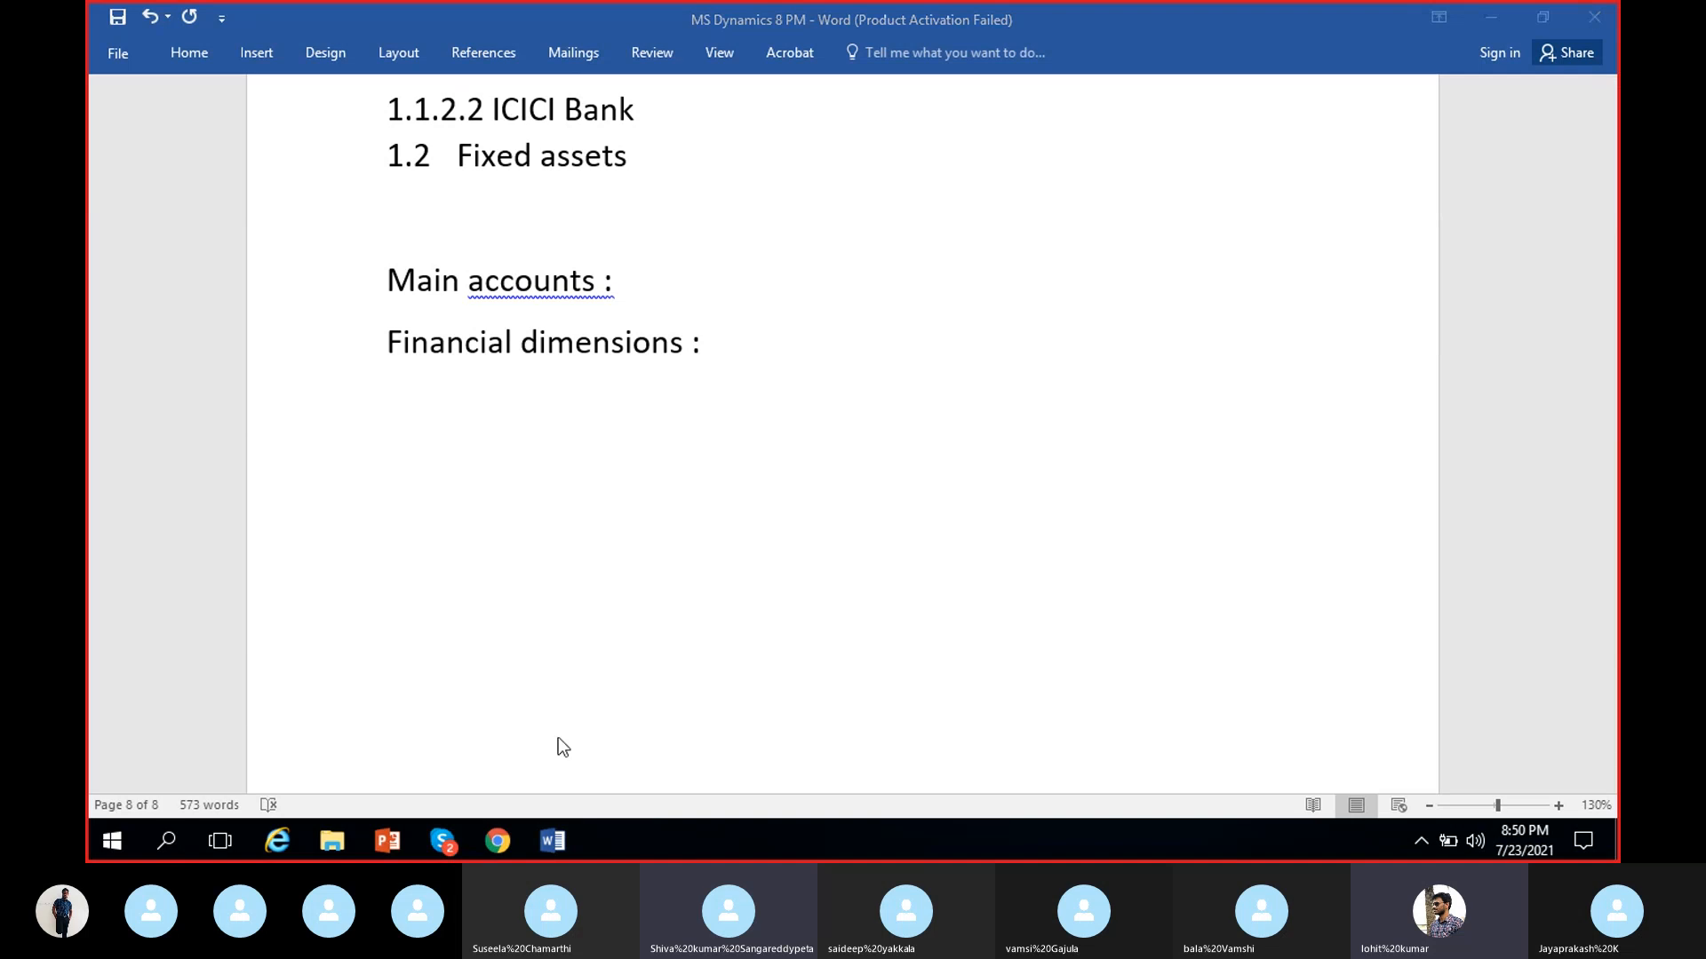
click(450, 845)
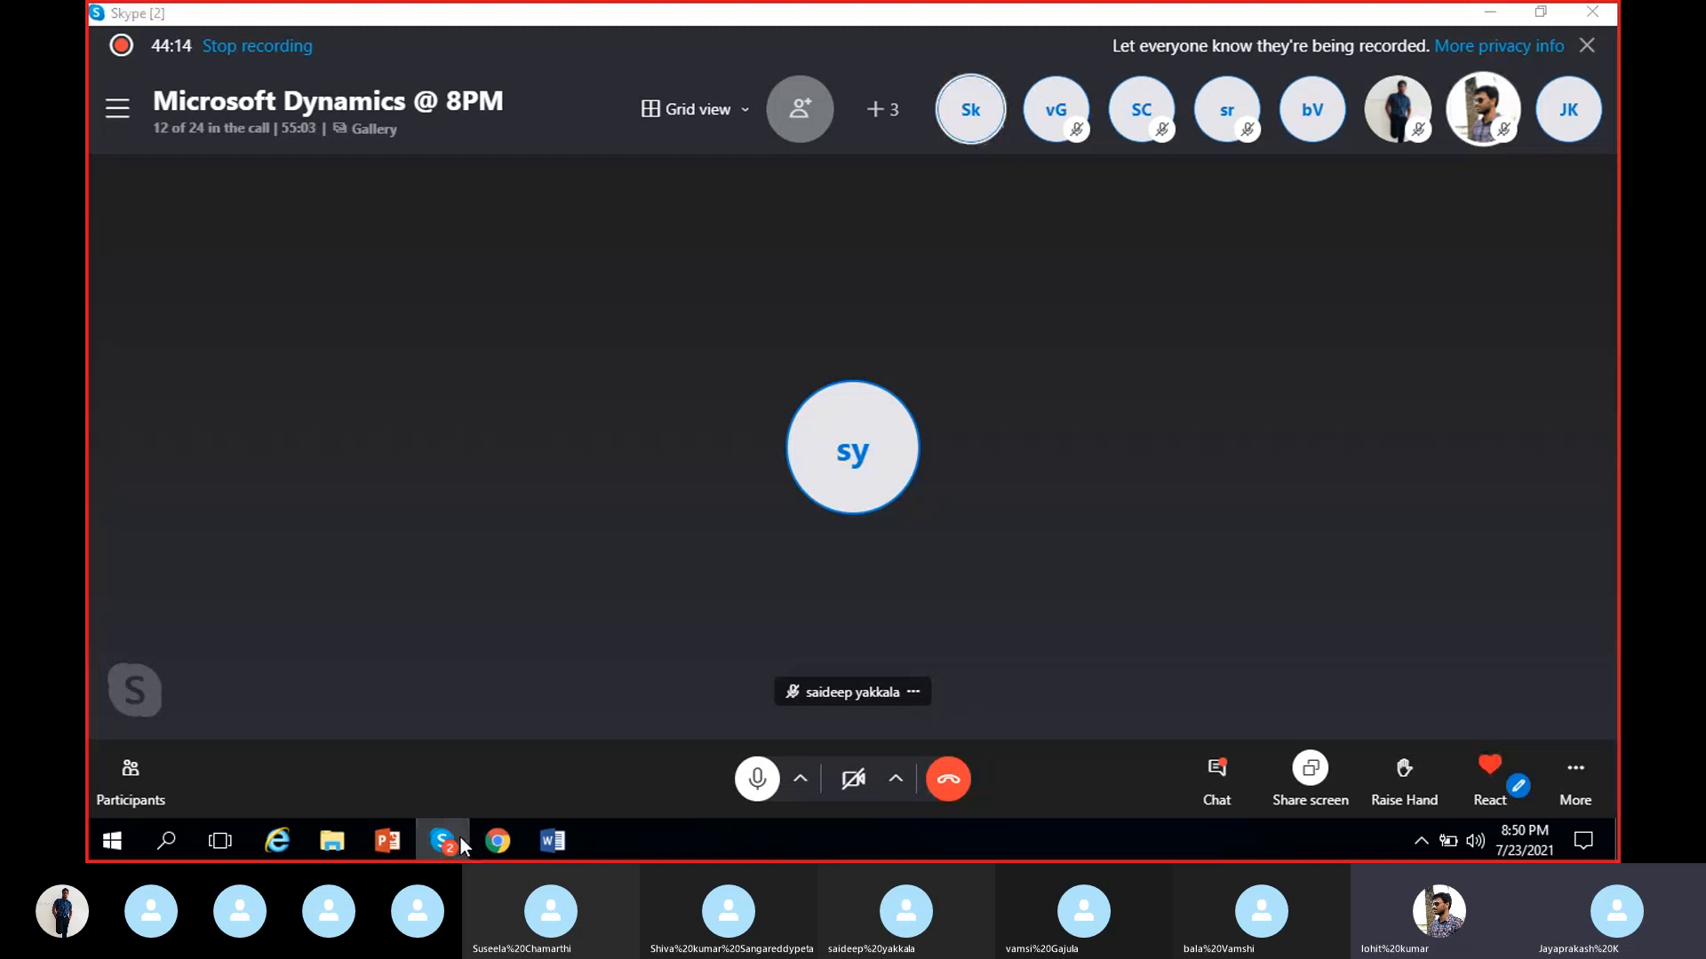
click(462, 845)
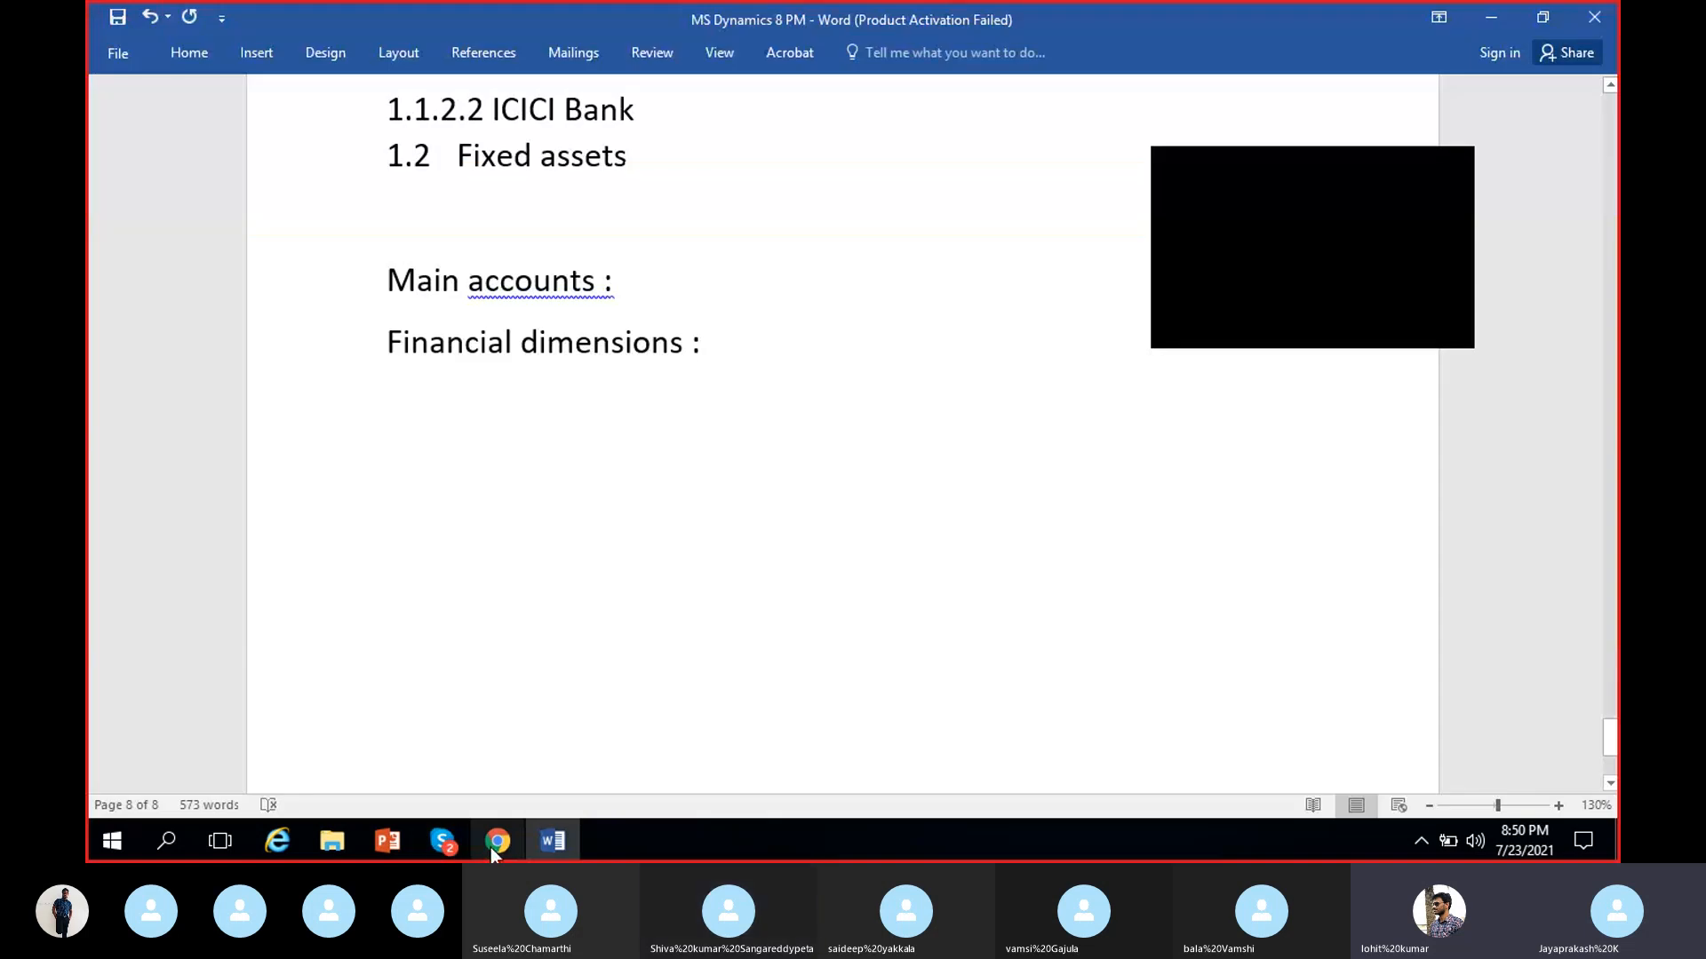
- Switch back to Dynamics 365 in Chrome and review the Accrued revenue account's general settings
click(494, 848)
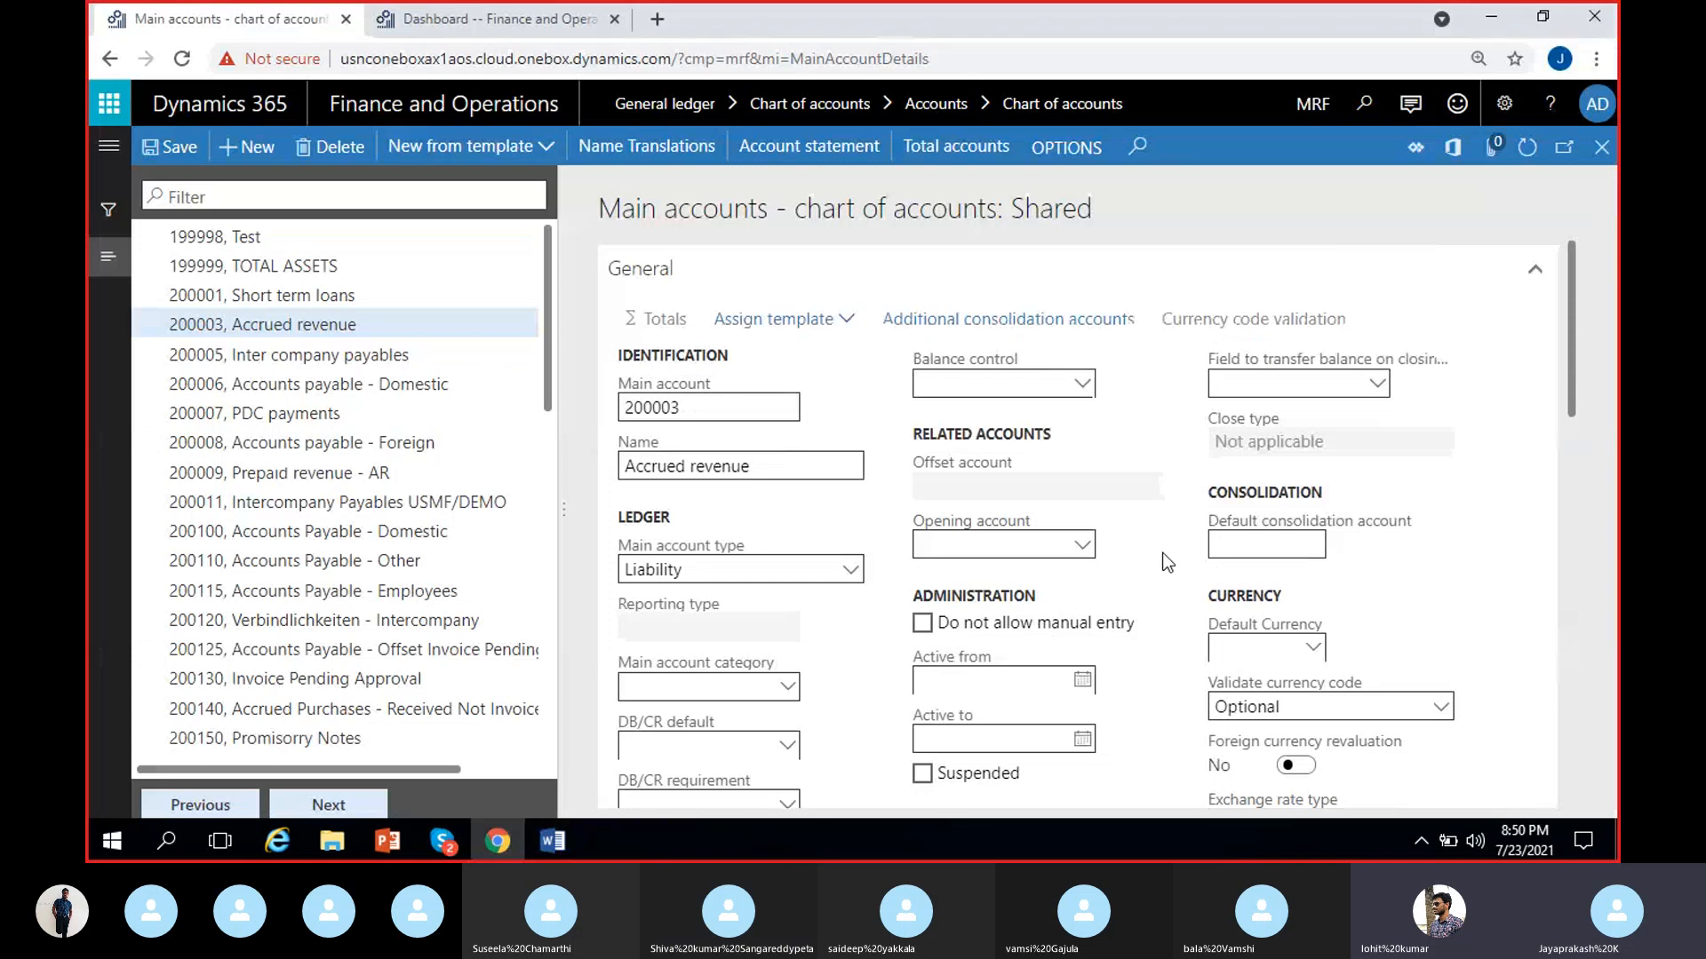
scroll(1145, 650, down, 1)
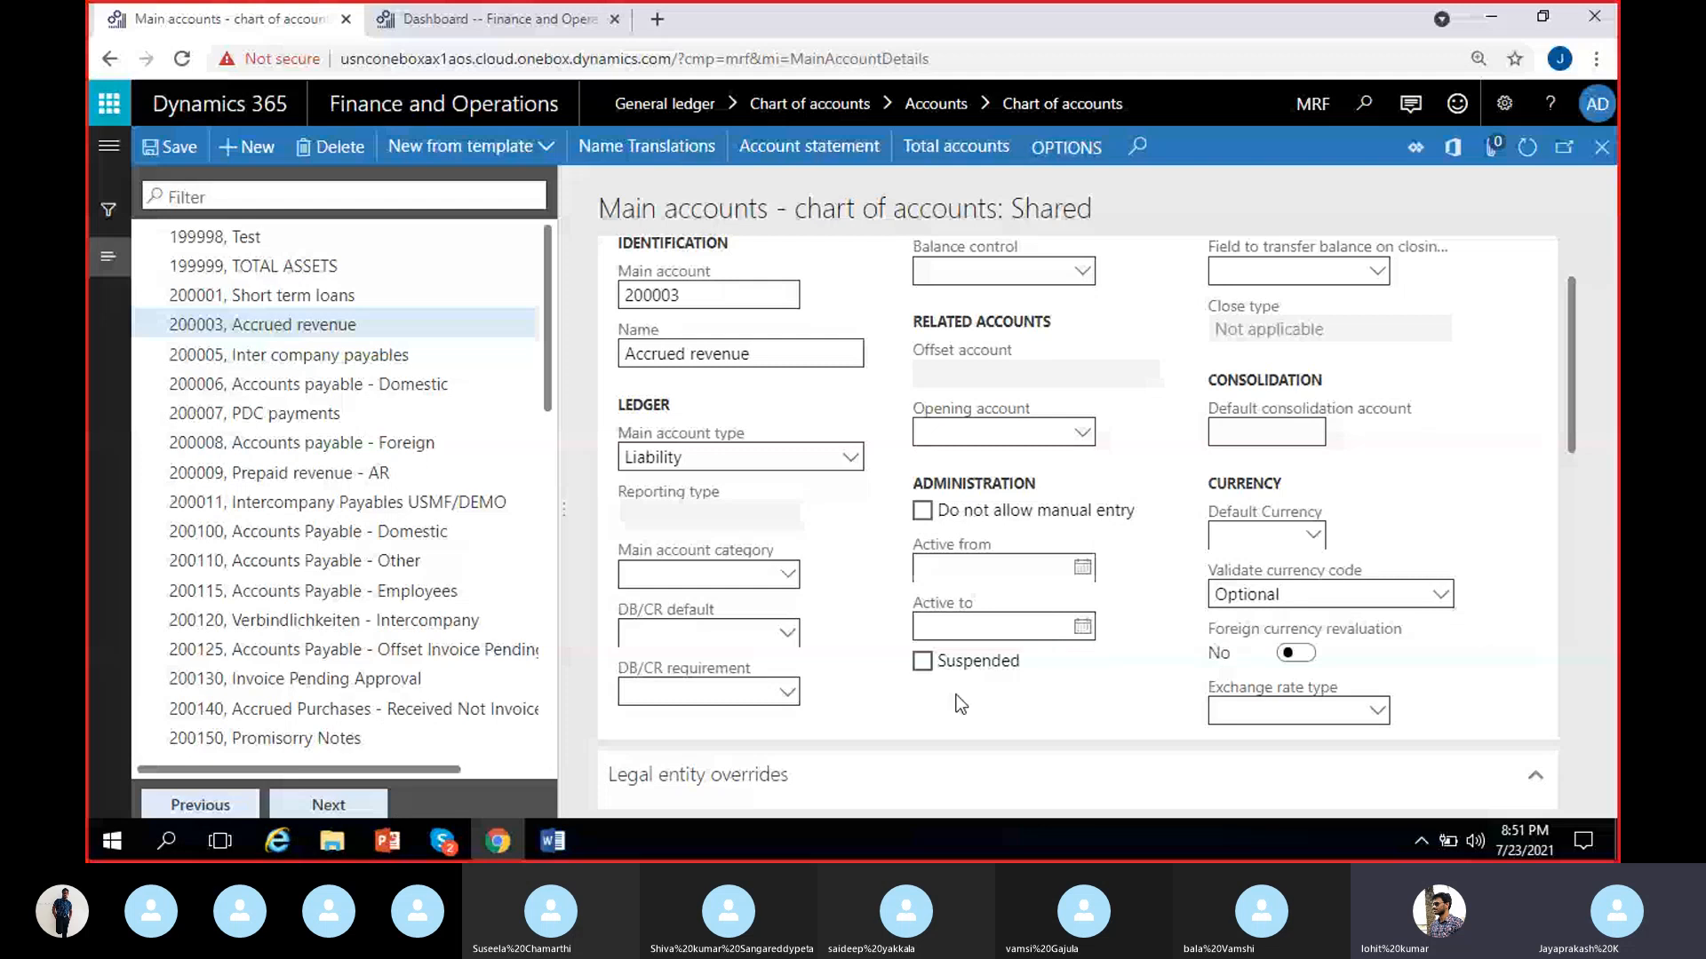
scroll(959, 704, up, 2)
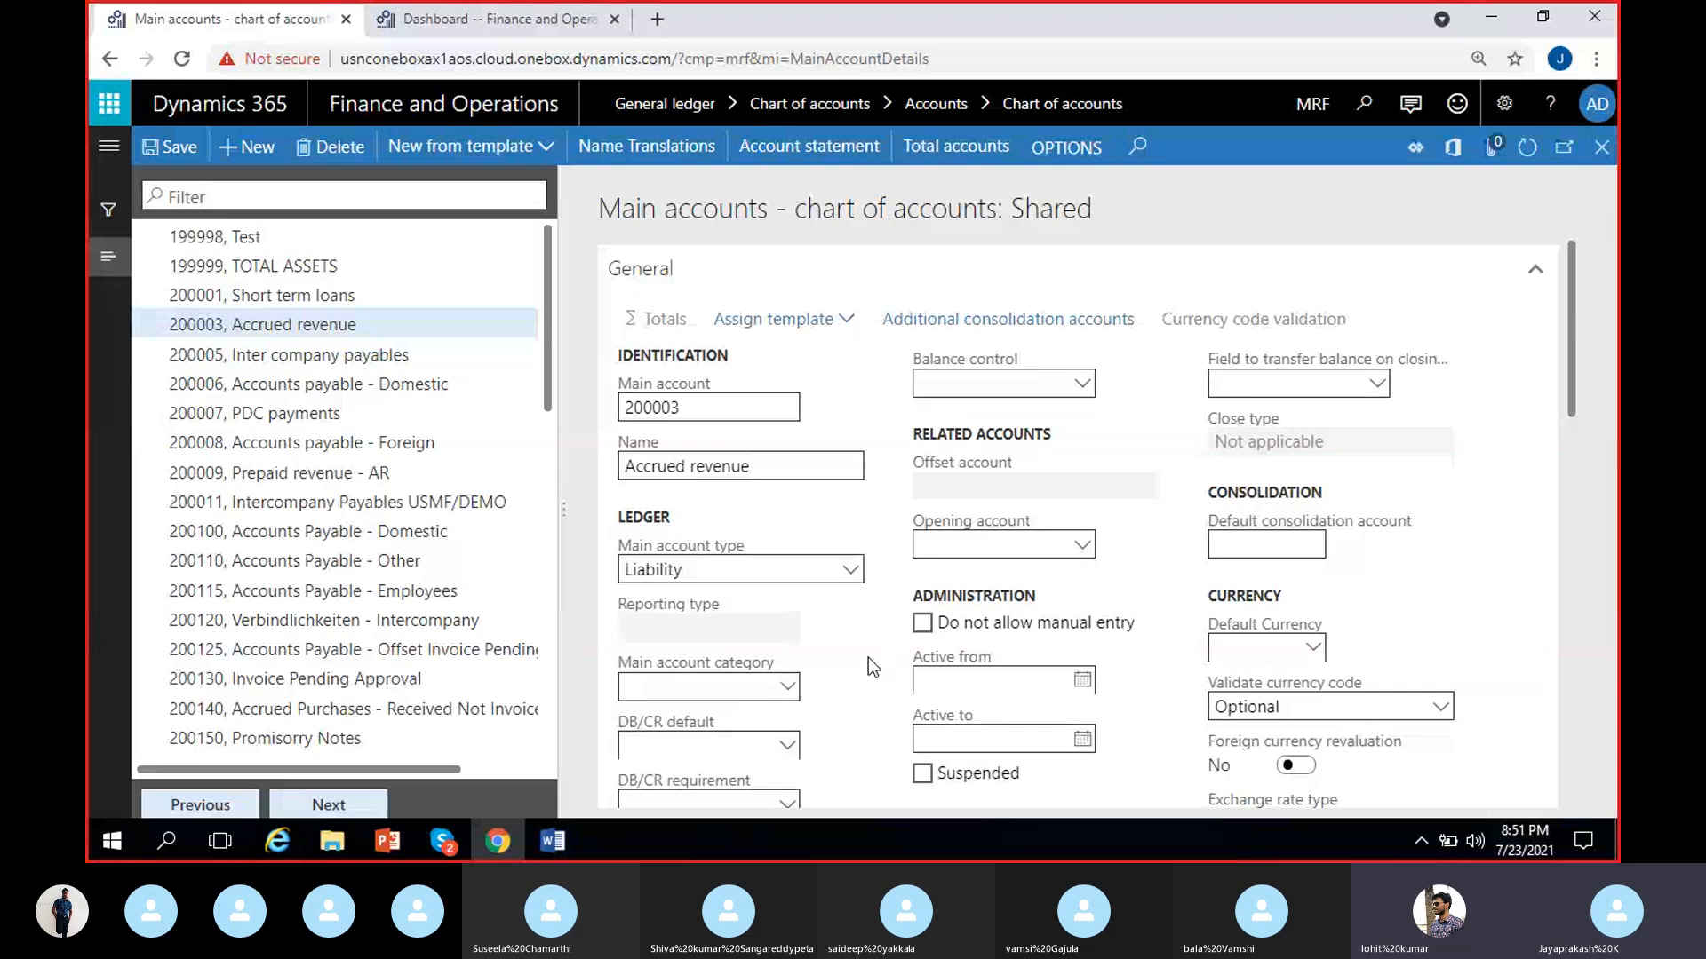
- Review the remaining general settings and the legal entity overrides of the Accrued revenue main account
scroll(877, 674, down, 1)
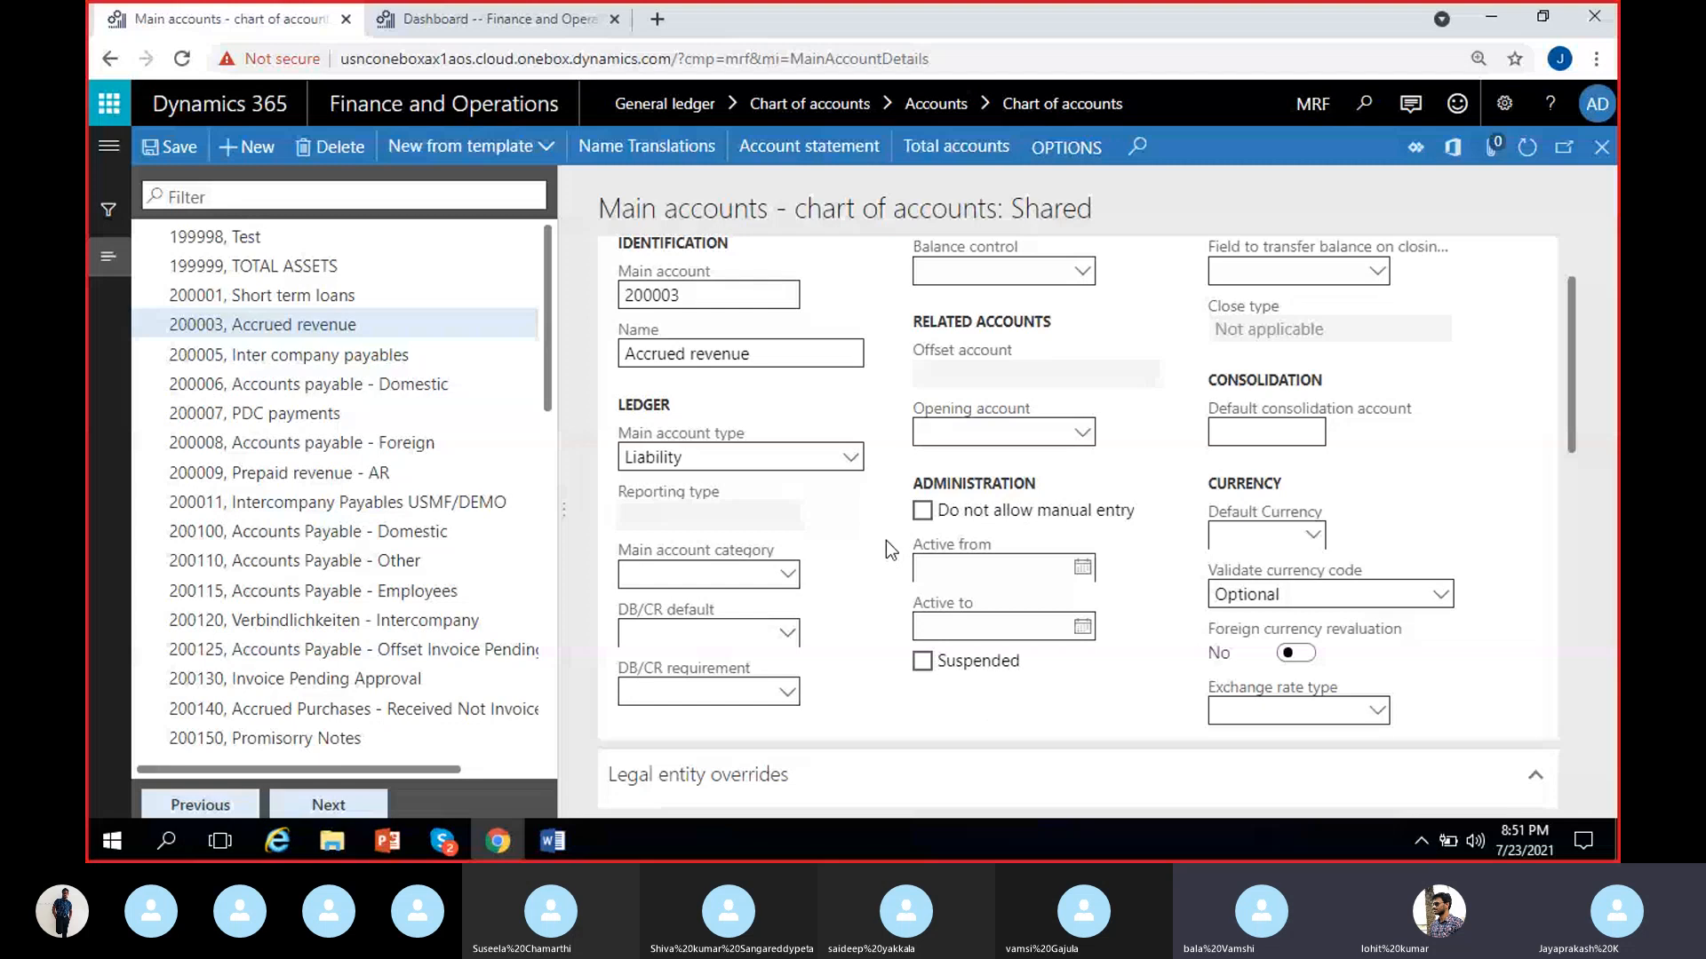
scroll(887, 540, down, 1)
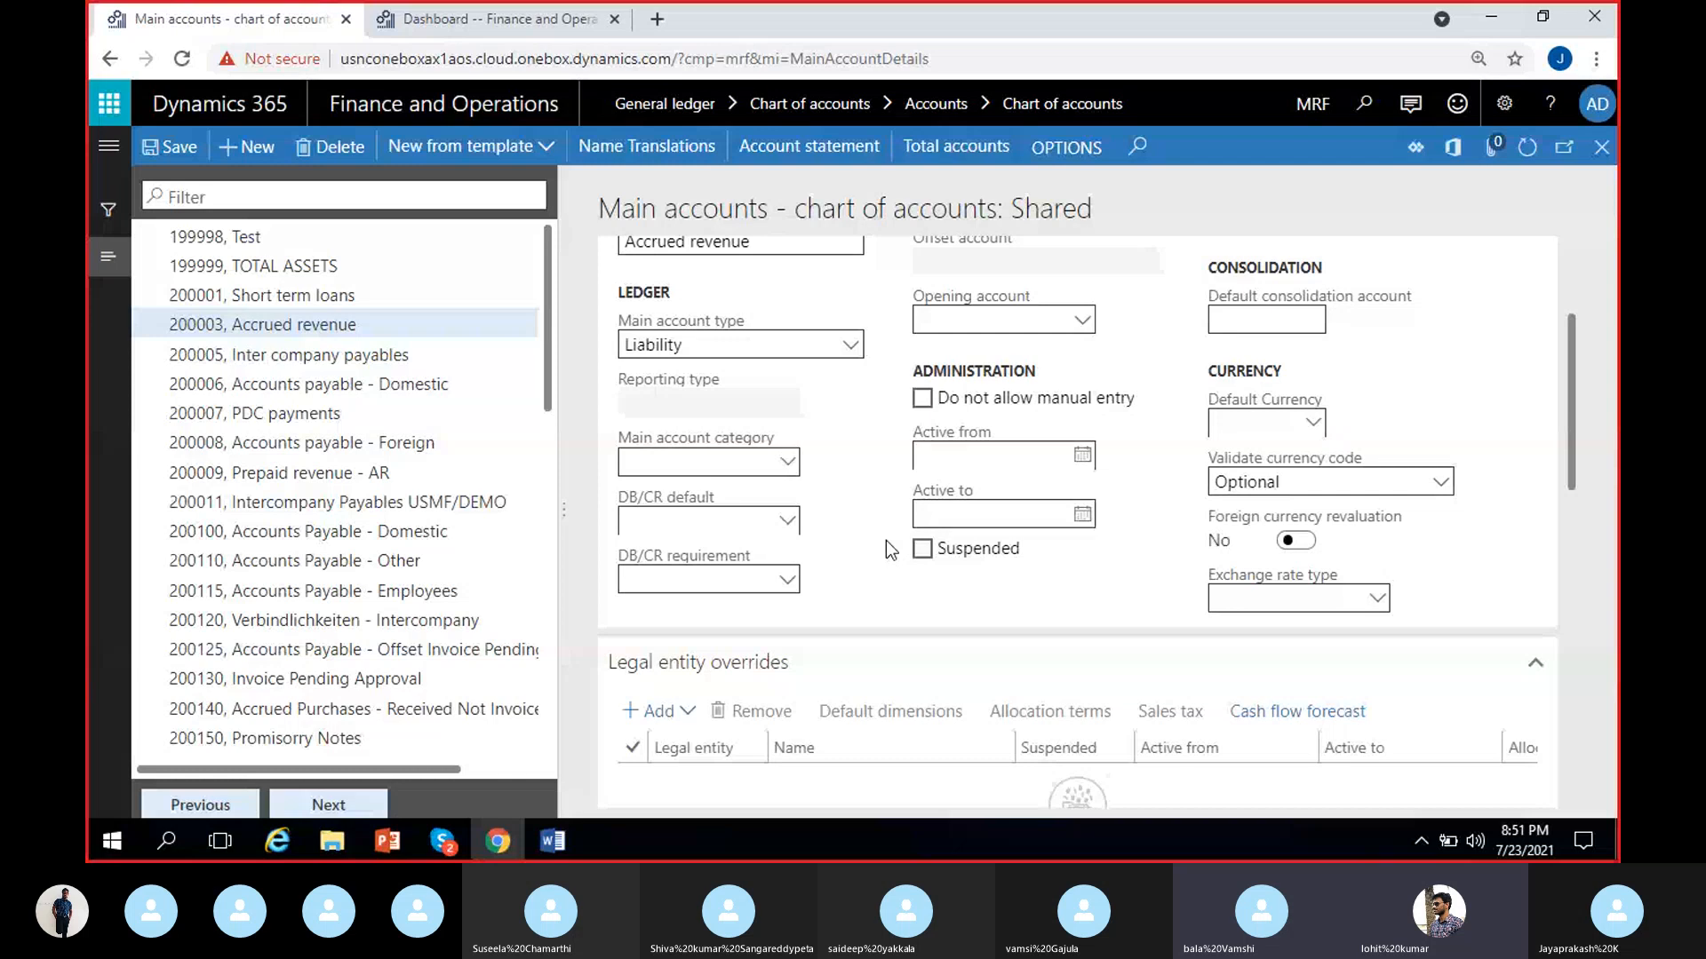
scroll(886, 540, down, 2)
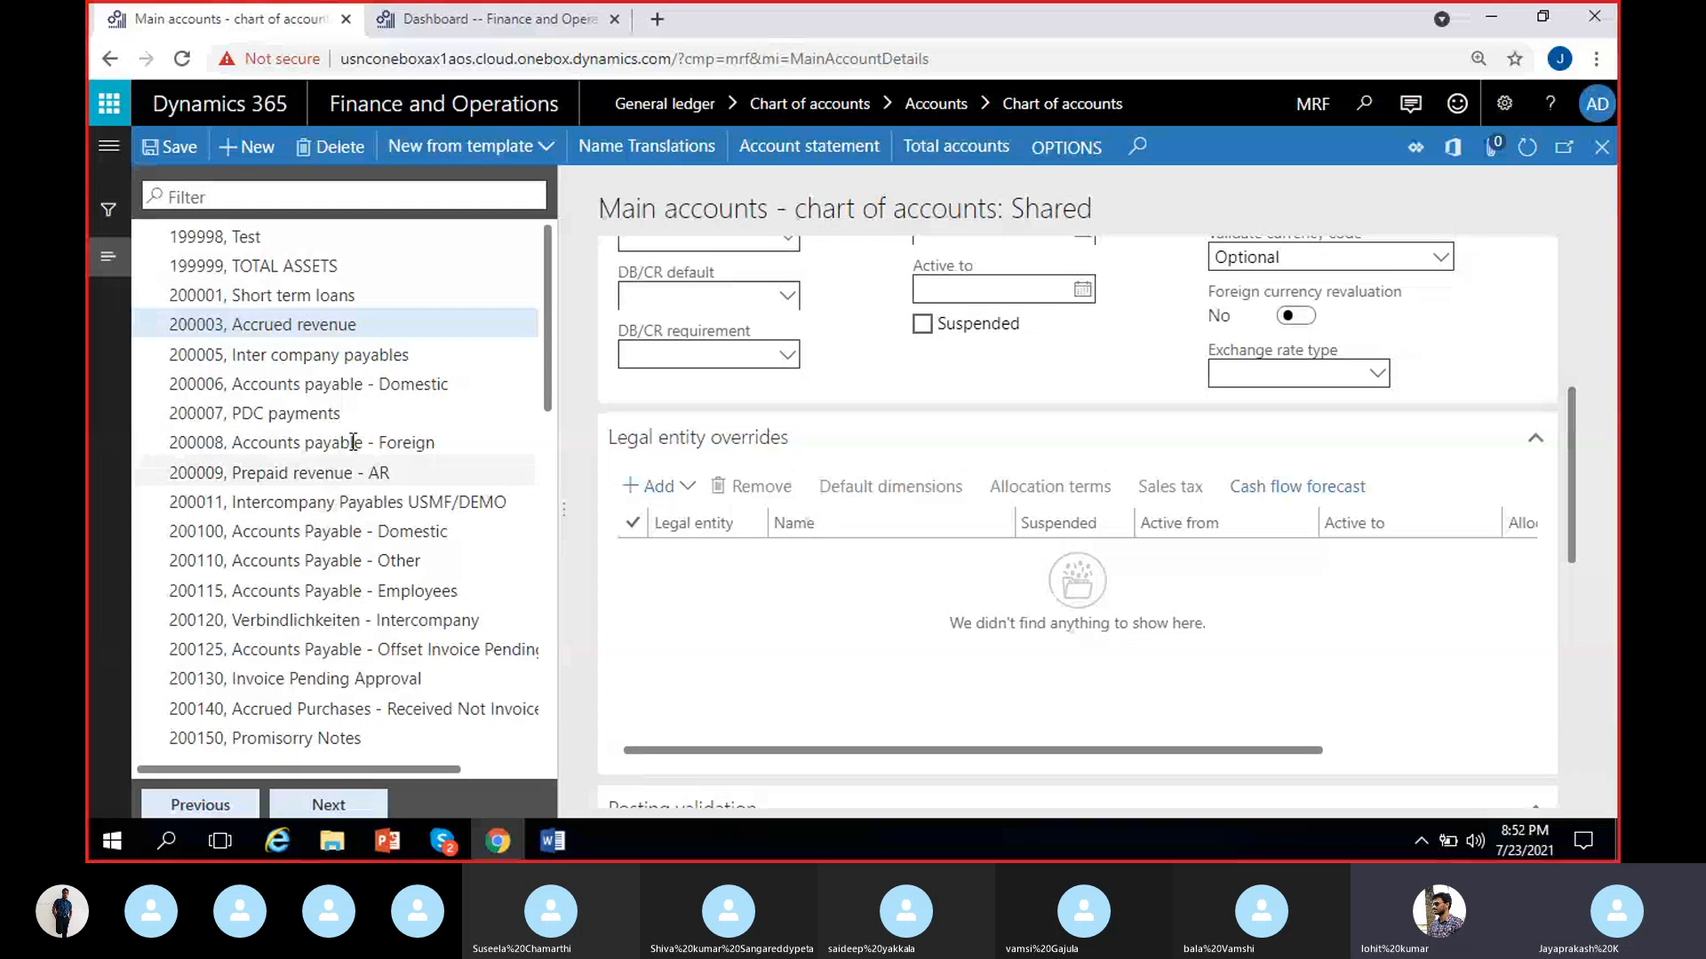
- Browse the main accounts list, open account 201180, FICA Tax Payable, and review its general settings
scroll(354, 442, down, 4)
scroll(409, 457, down, 5)
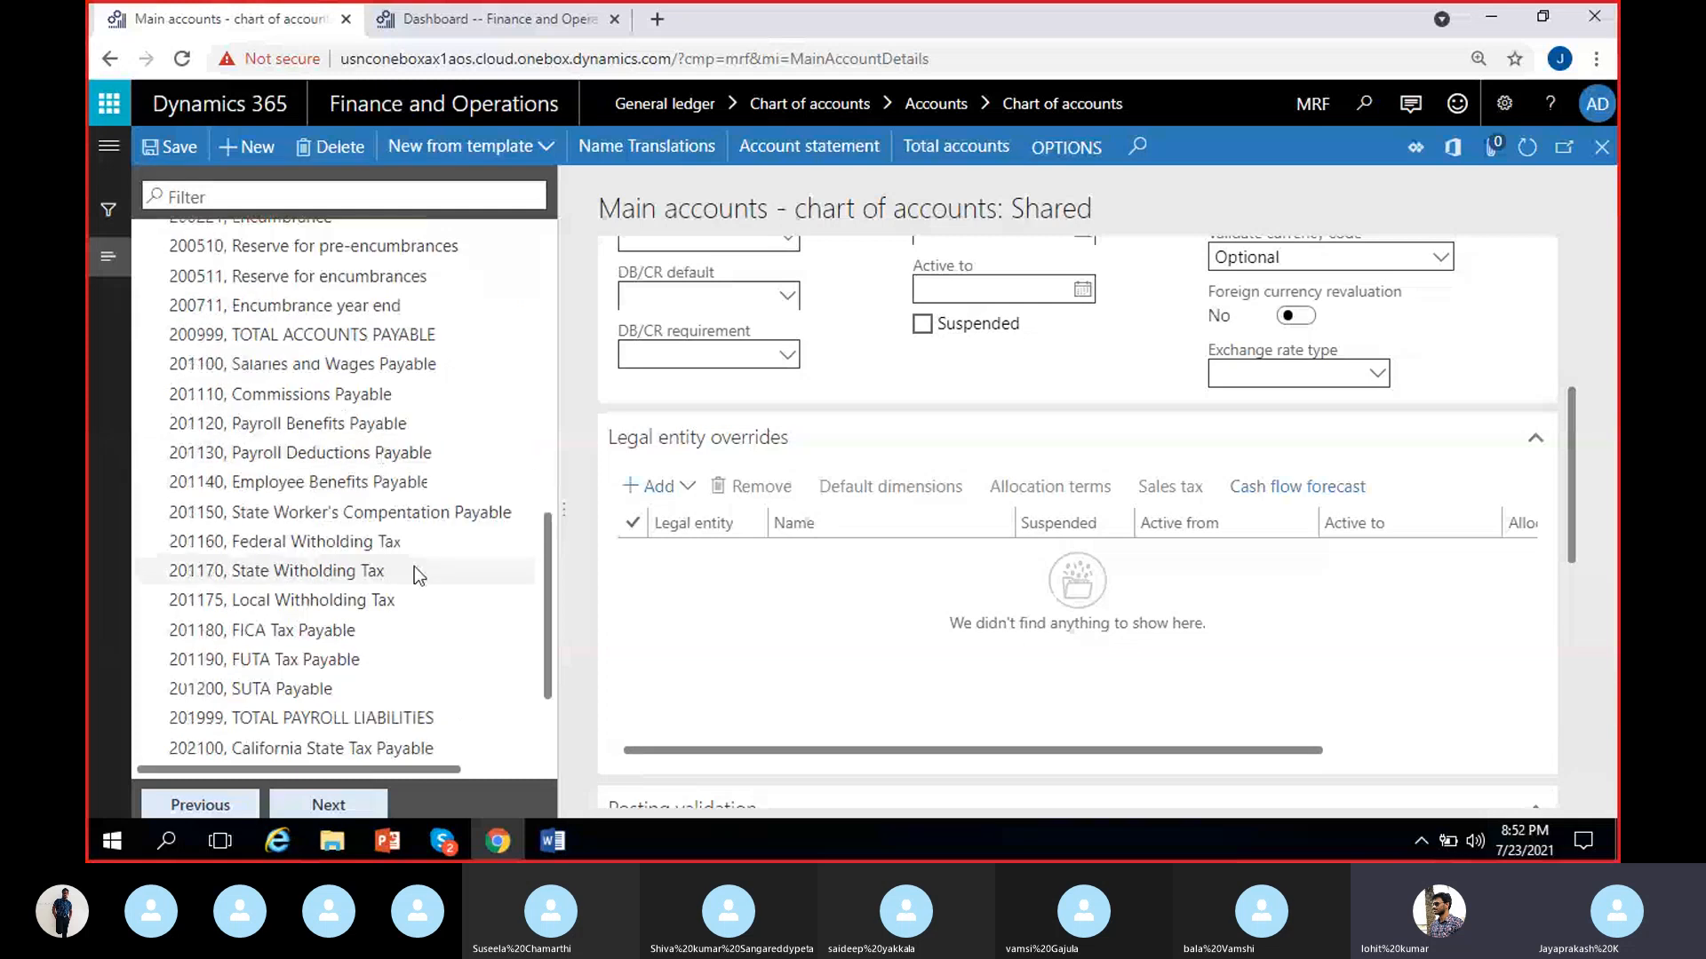
scroll(411, 569, down, 2)
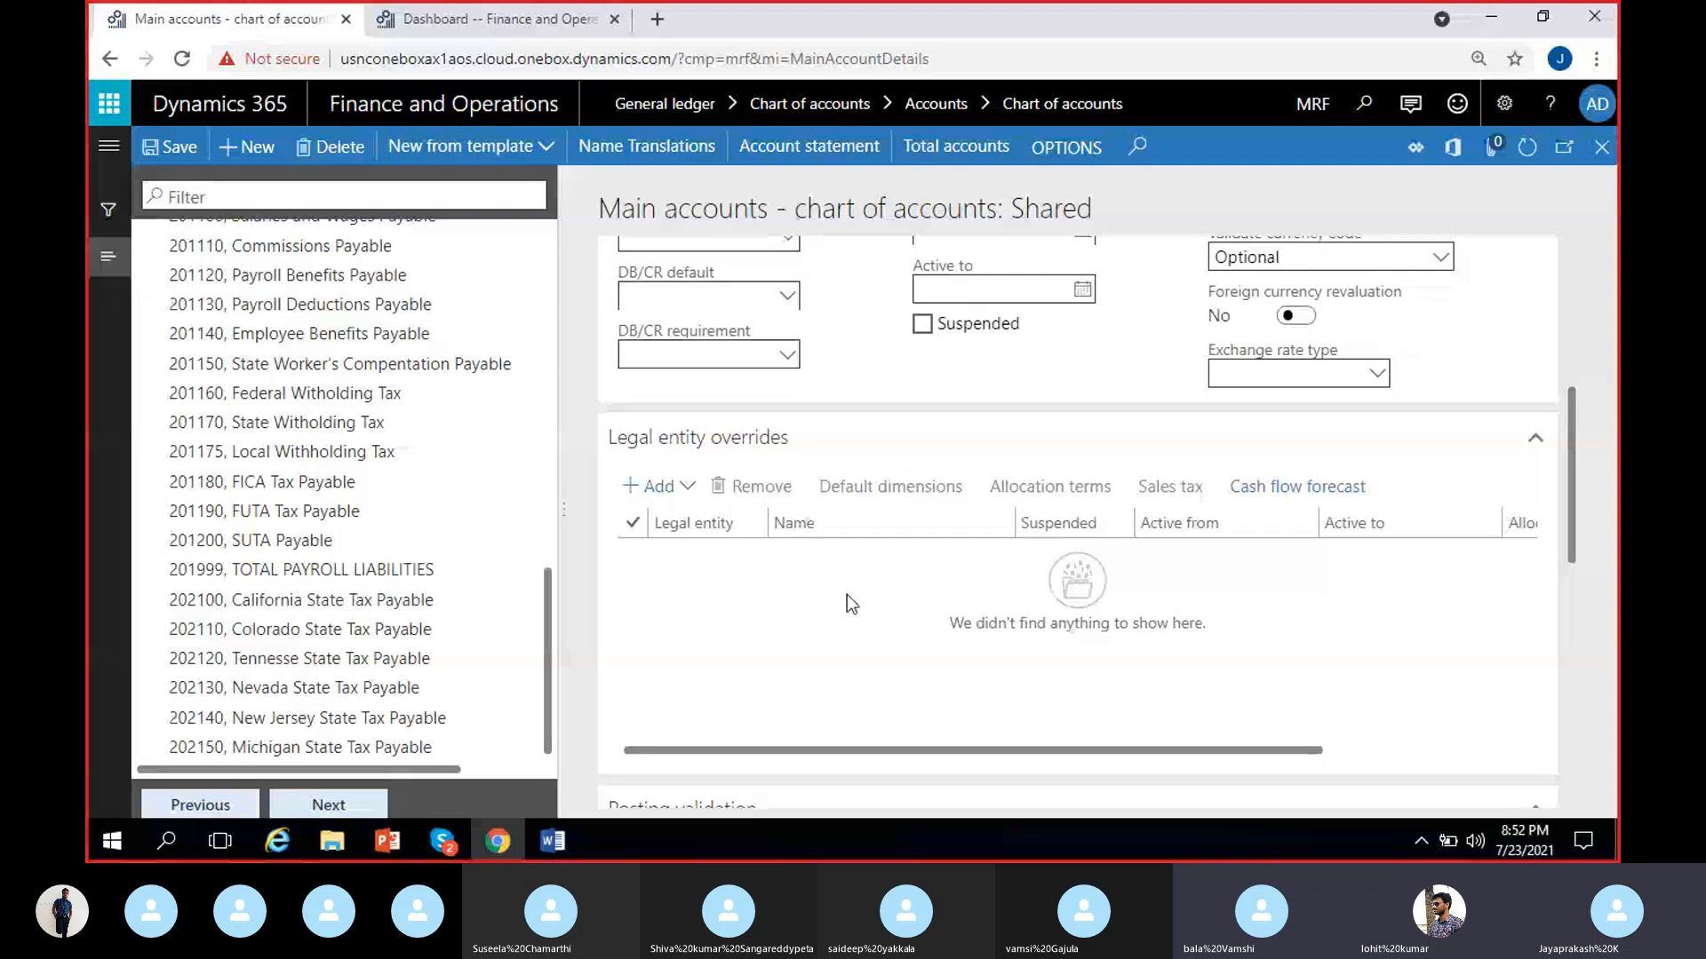
click(295, 483)
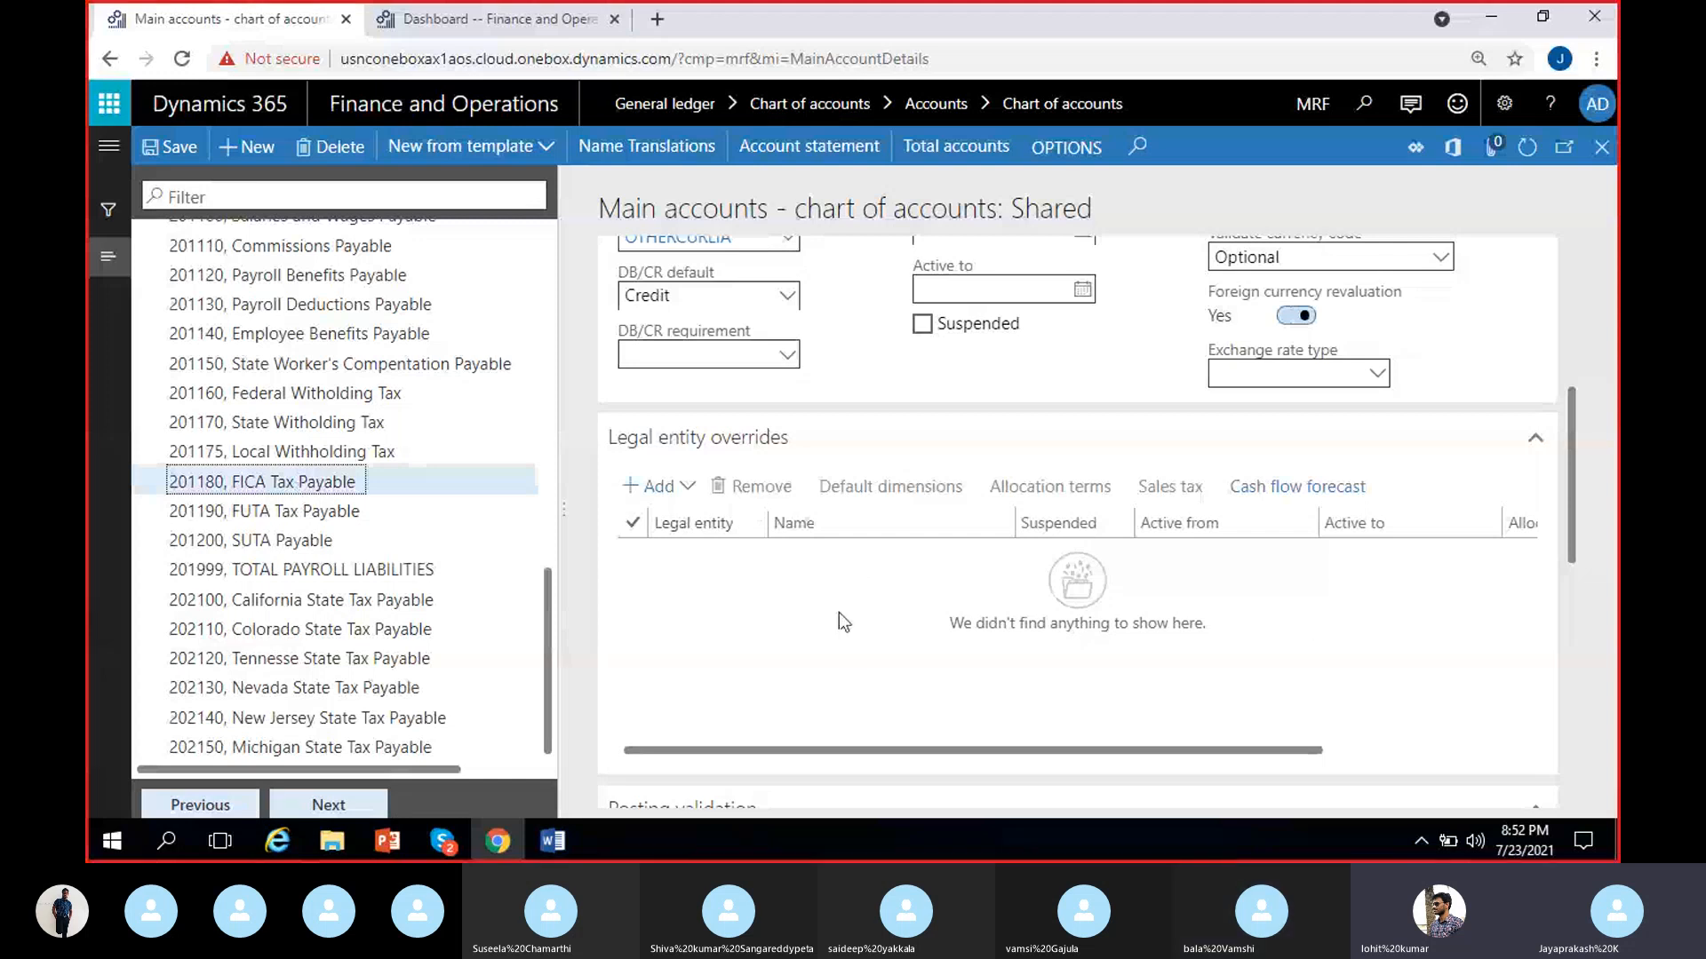
scroll(440, 624, up, 4)
scroll(440, 624, up, 6)
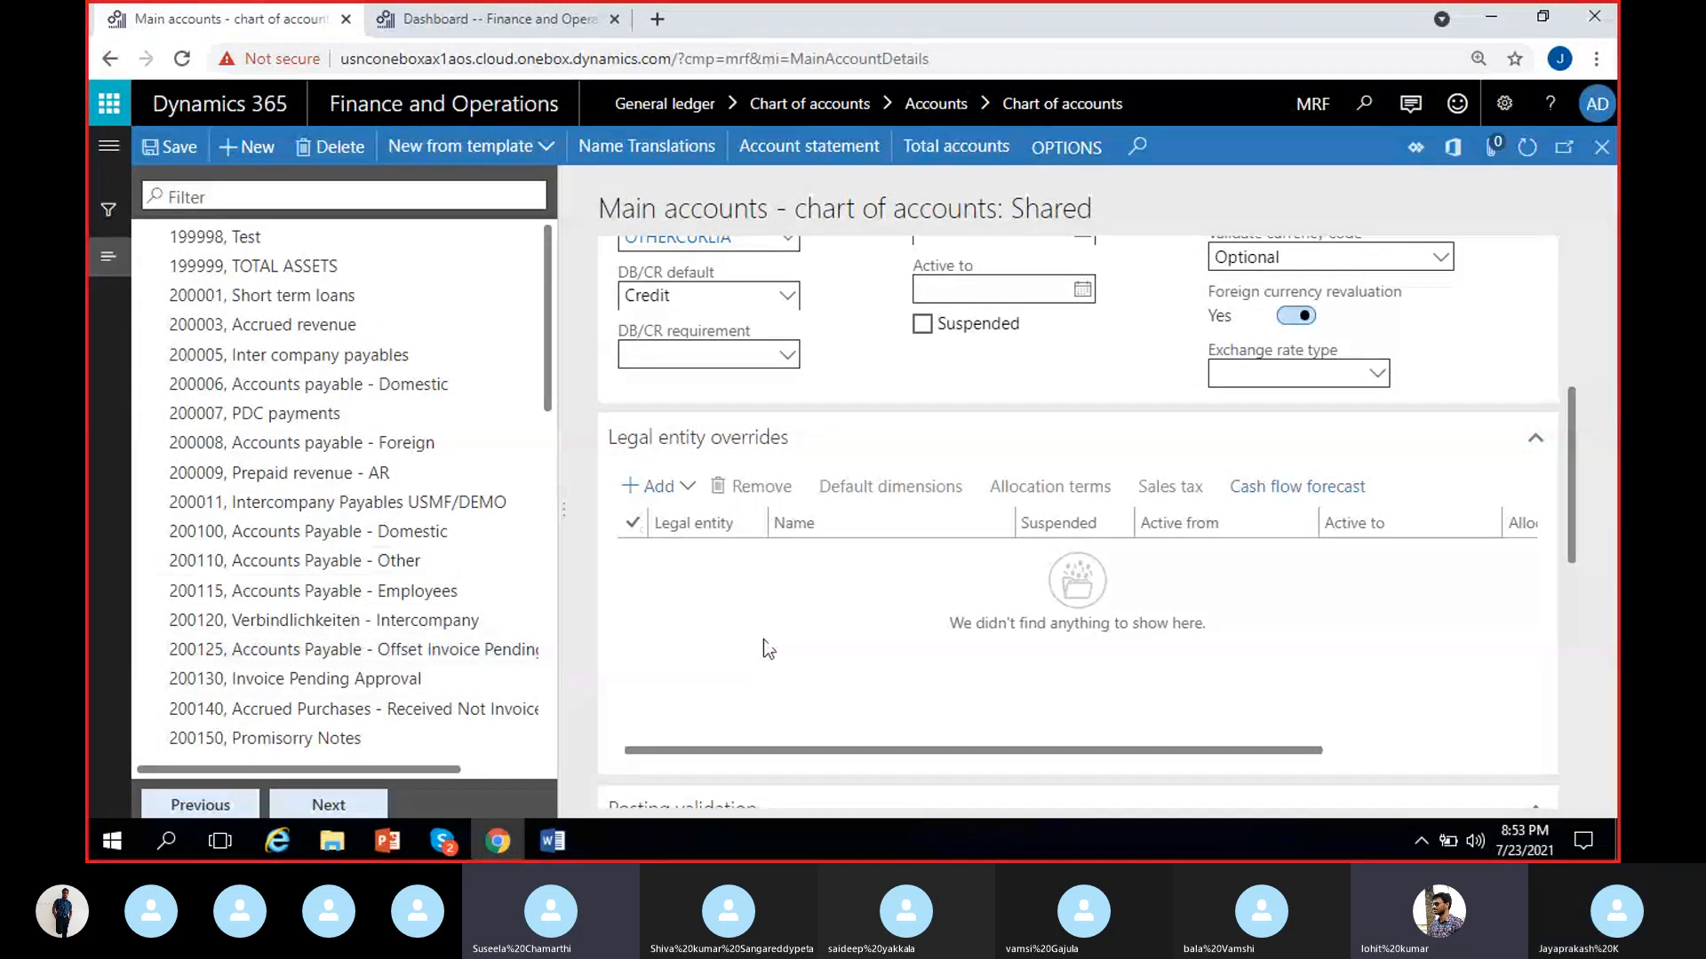
scroll(867, 326, up, 5)
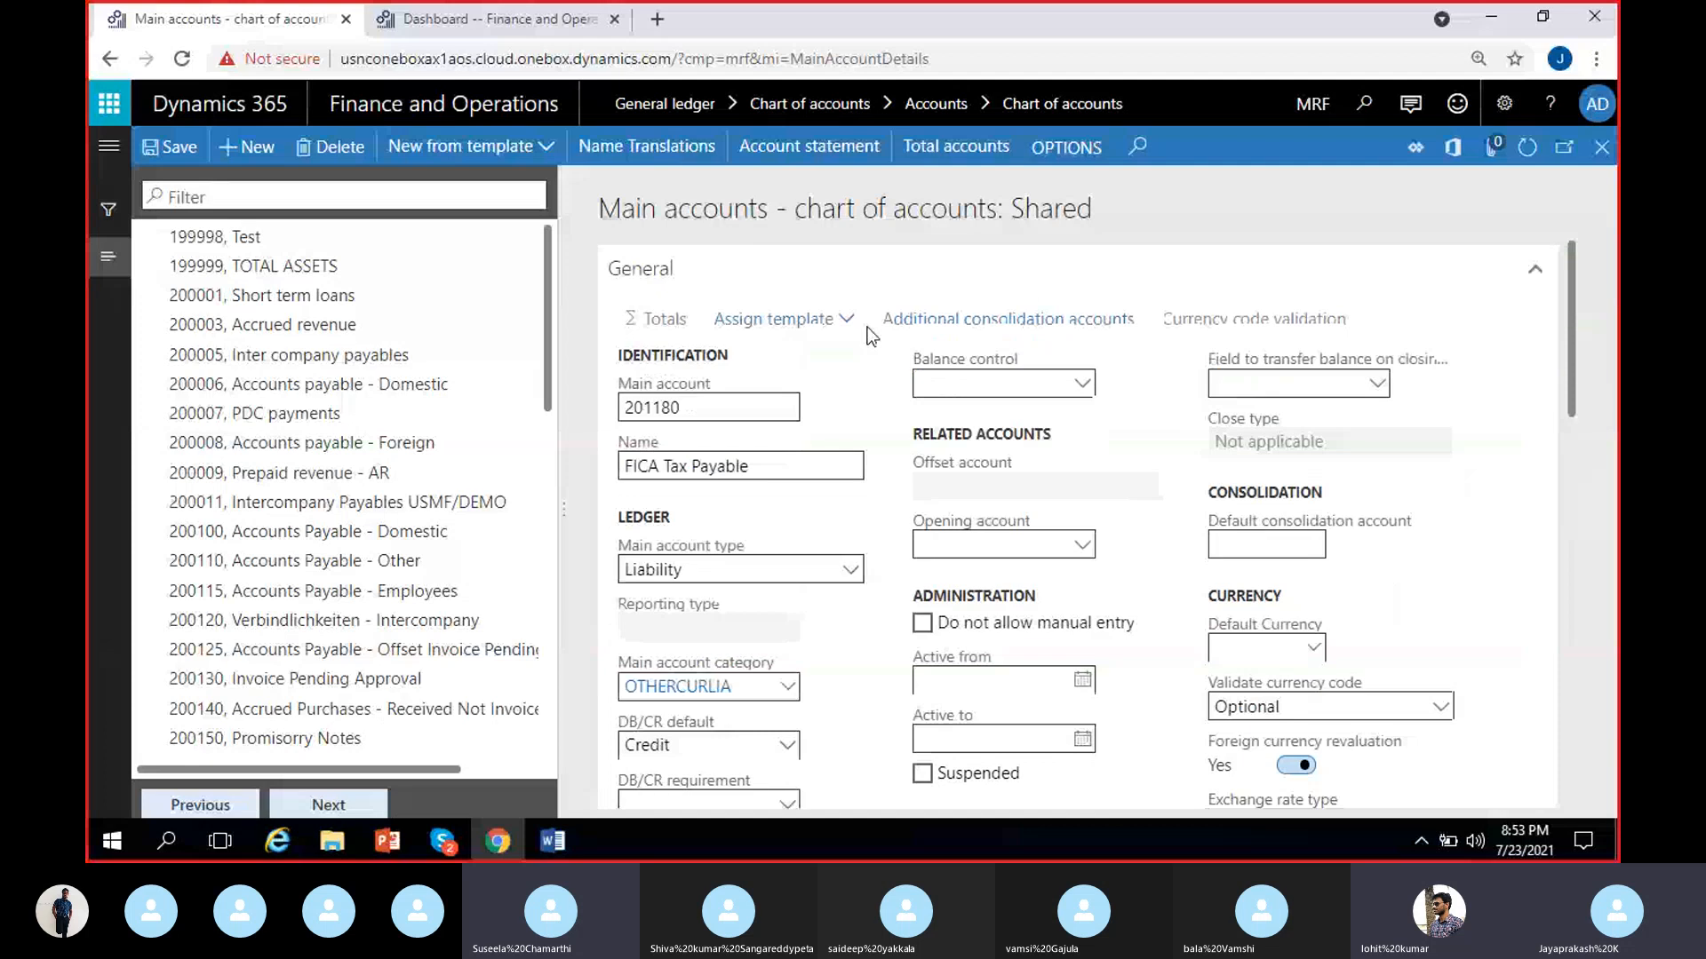
scroll(827, 613, down, 1)
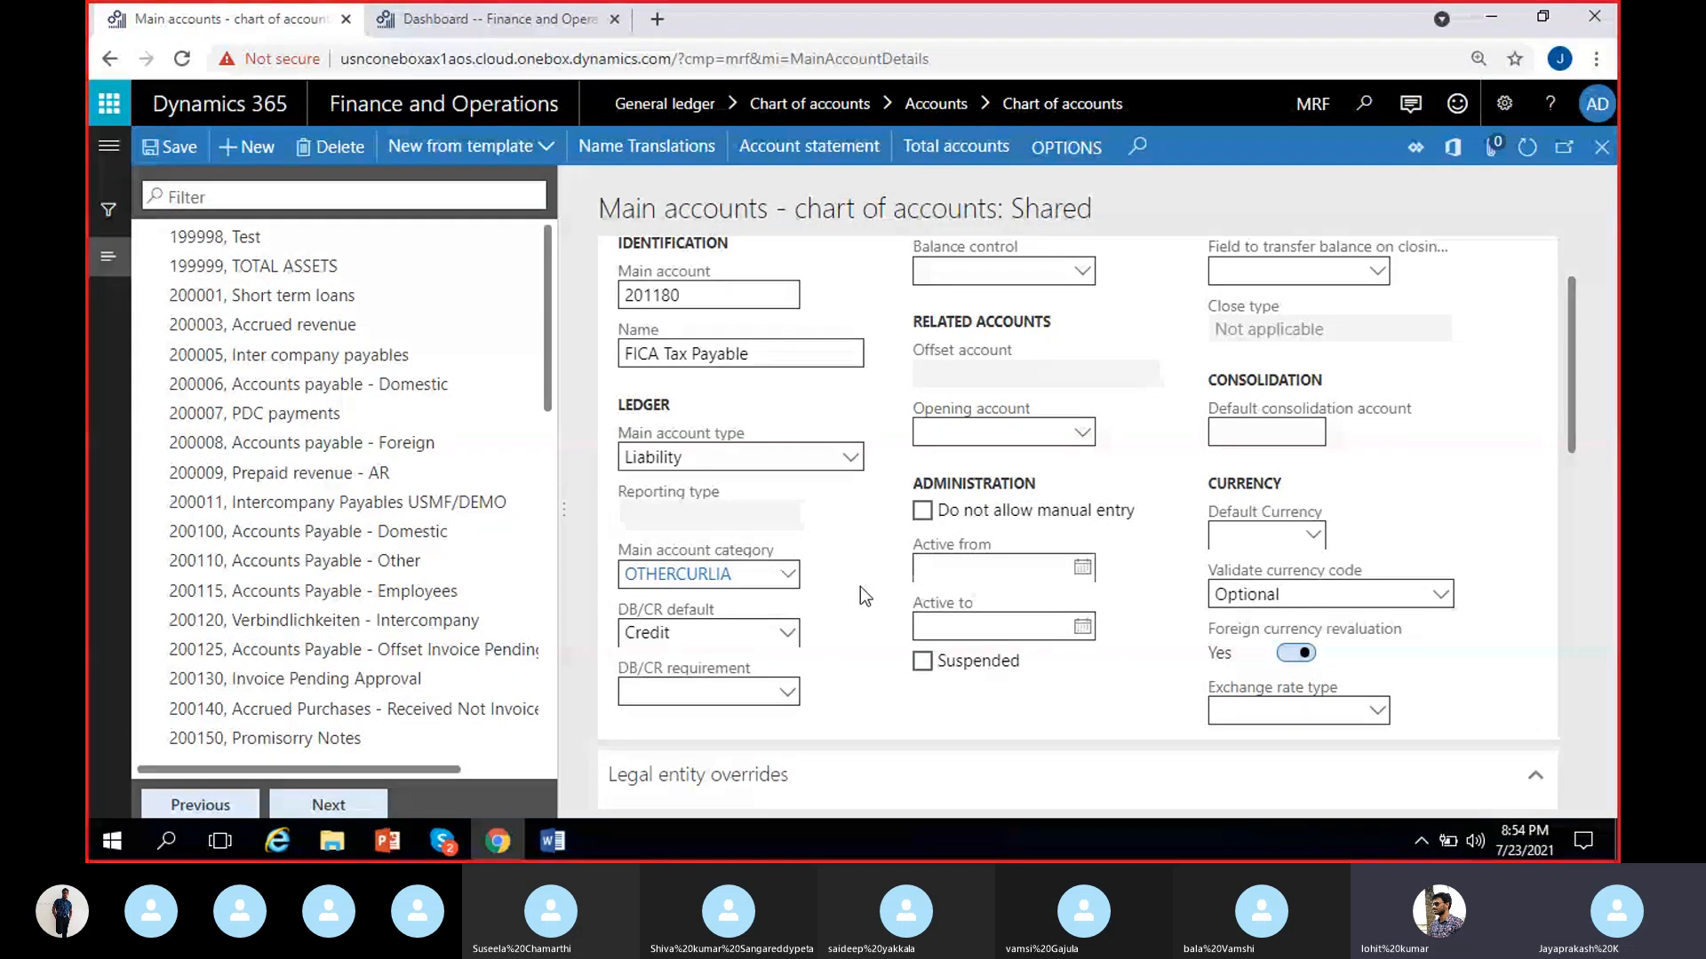
- Switch to the MS Dynamics 8 PM notes in Word and save the document
key(alt+Tab)
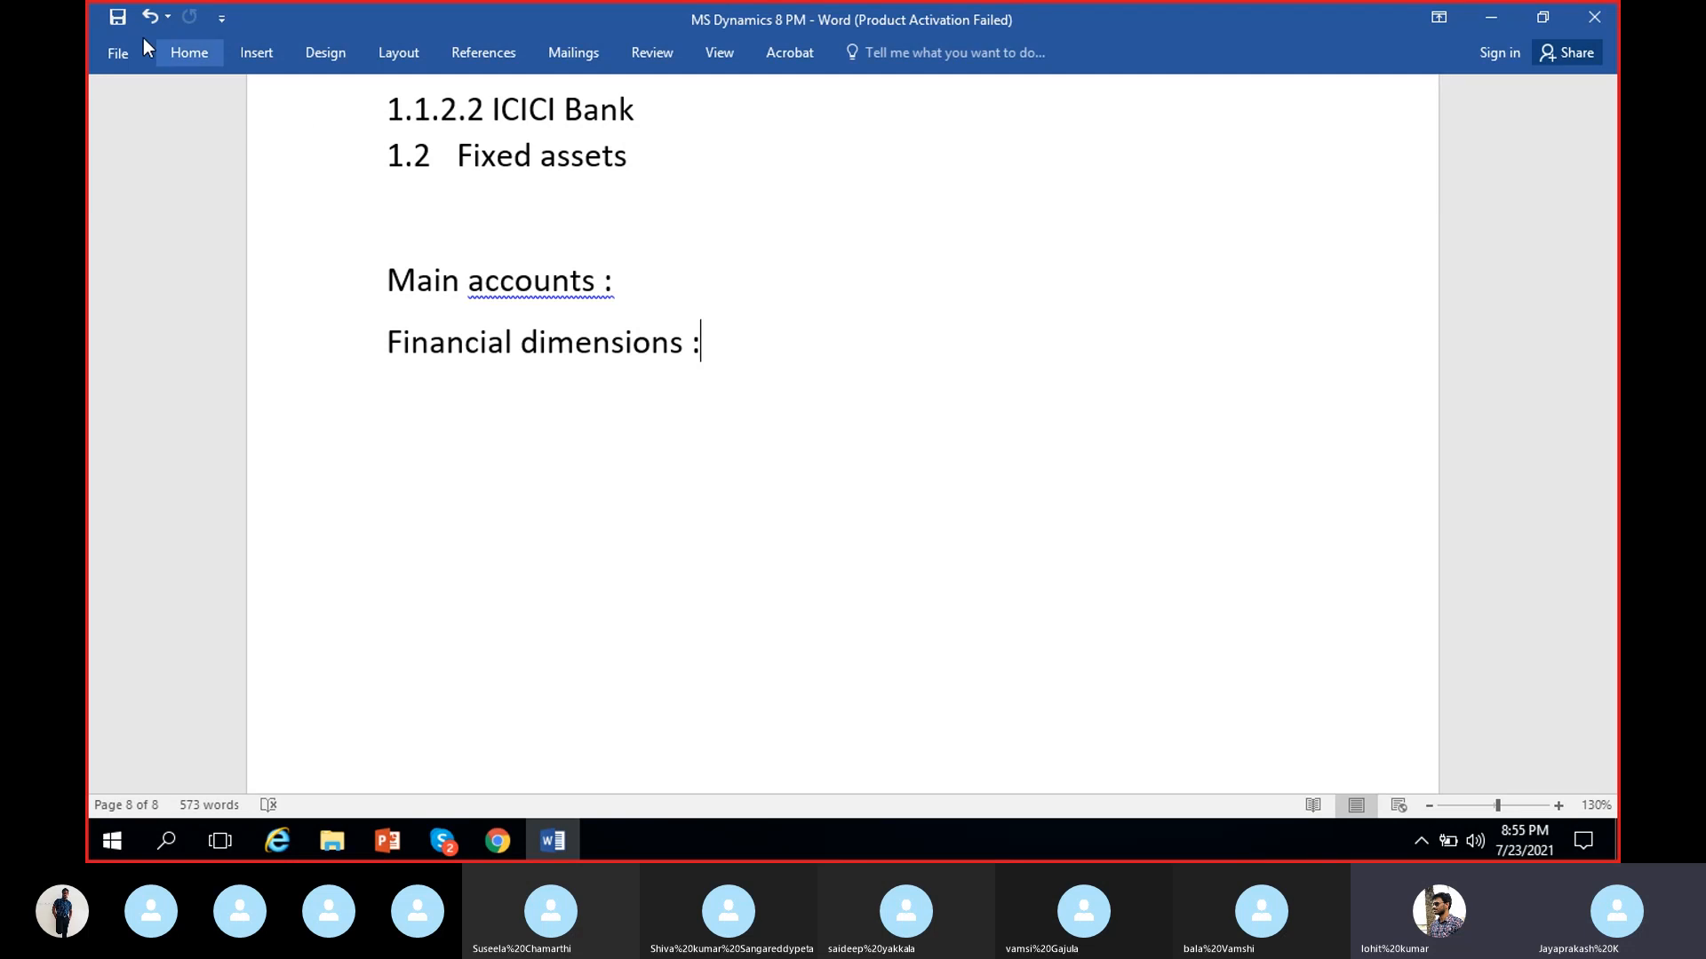
click(123, 18)
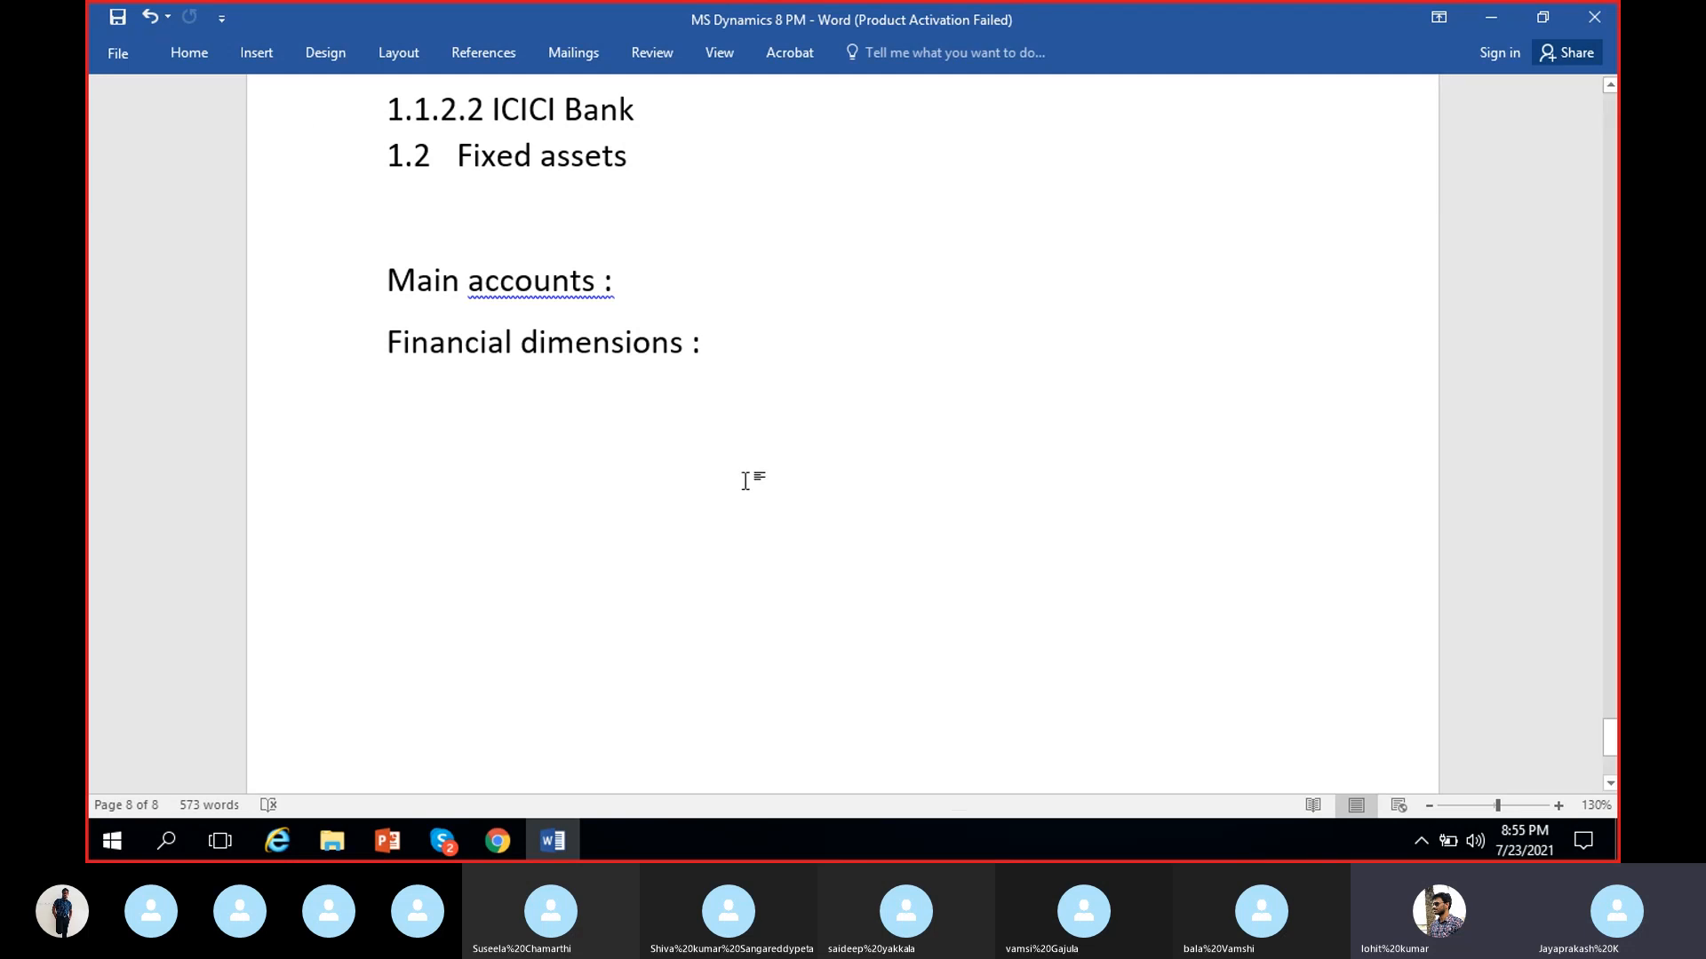